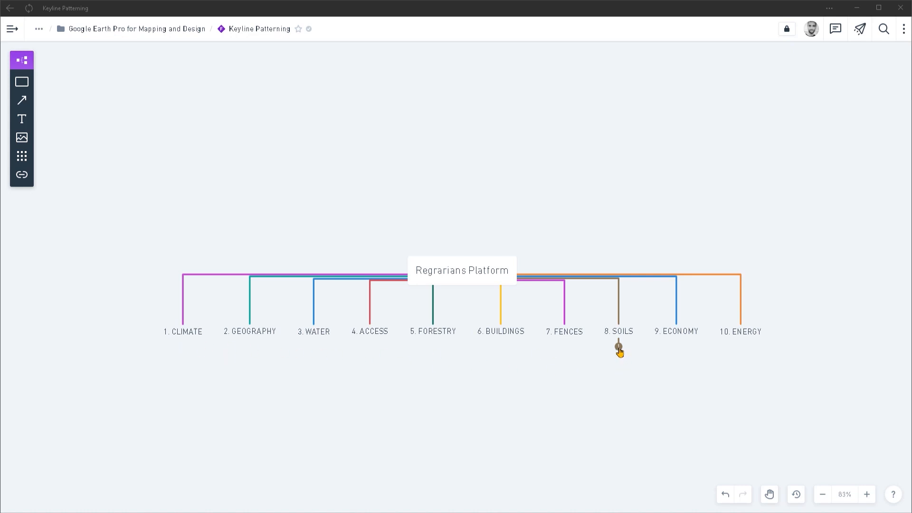
- Expand the 8. SOILS branch of the Regrarians Platform map and examine the Headlands box in the Keyline Patterning process chart
left_click(618, 347)
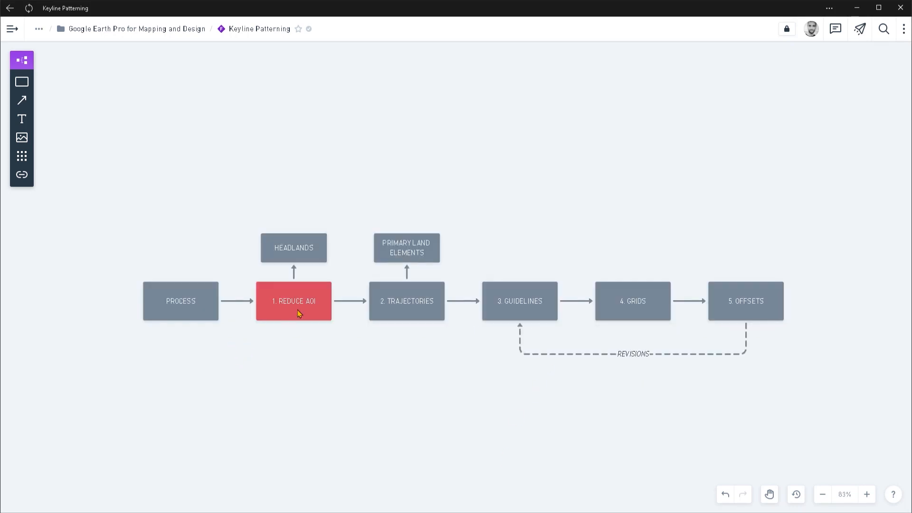
left_click(307, 255)
left_click(332, 203)
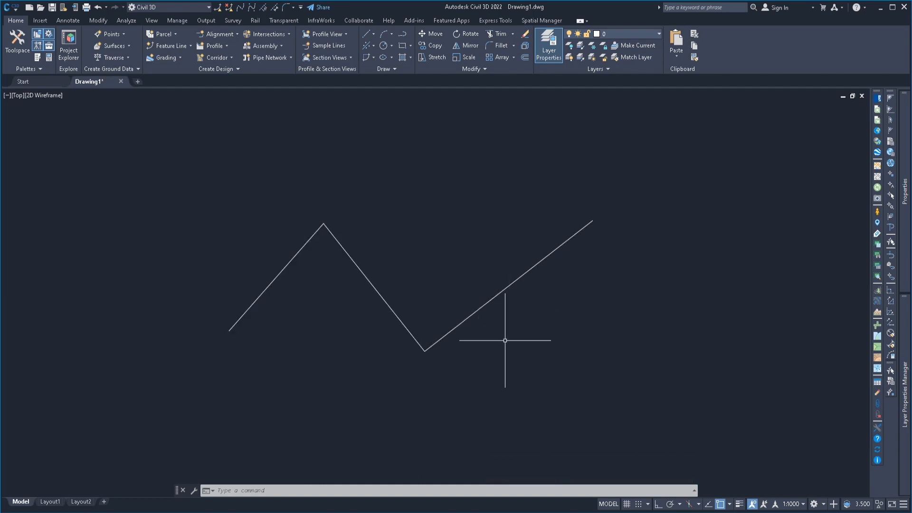
- Offset the zigzag polyline upward to a freely picked position using the Through option
left_click(527, 336)
left_click(465, 306)
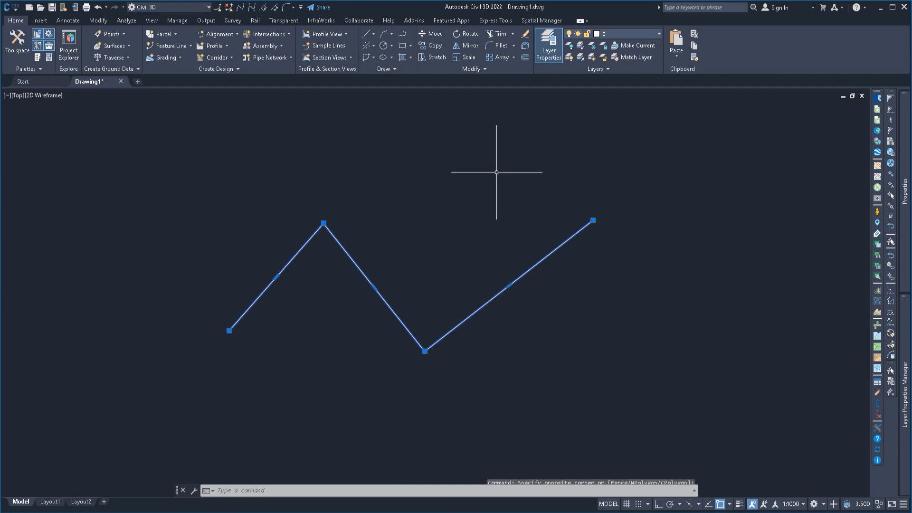
left_click(525, 57)
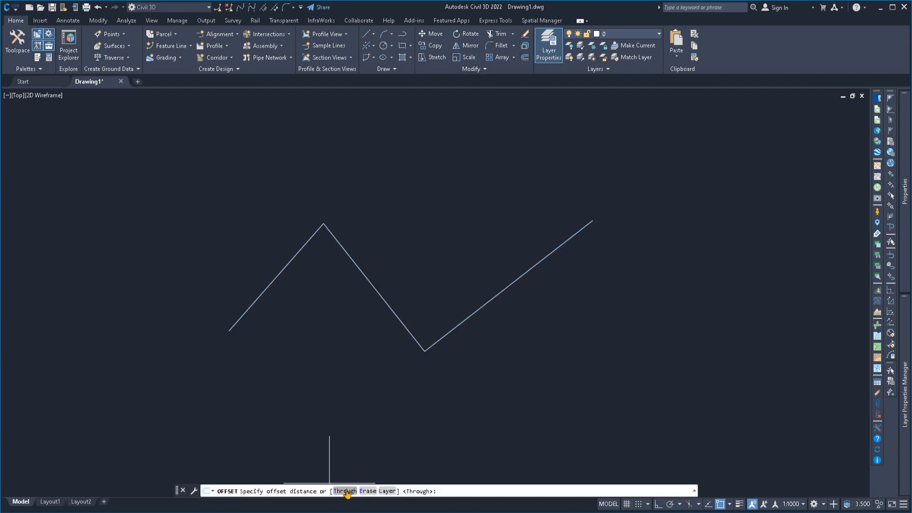
left_click(348, 491)
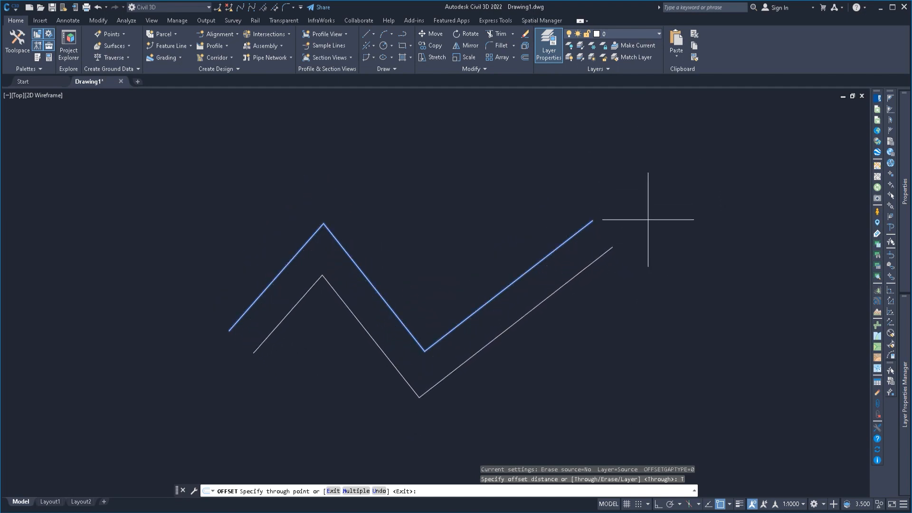
left_click(633, 157)
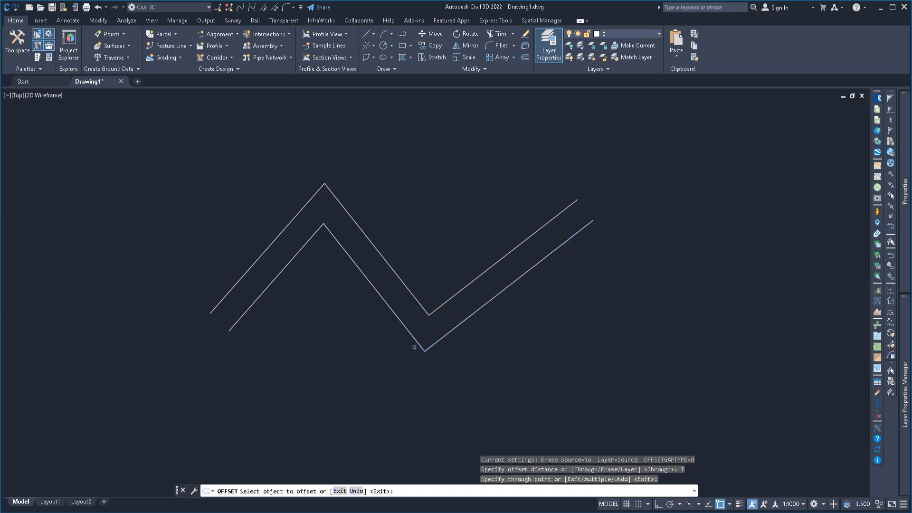
key("Escape")
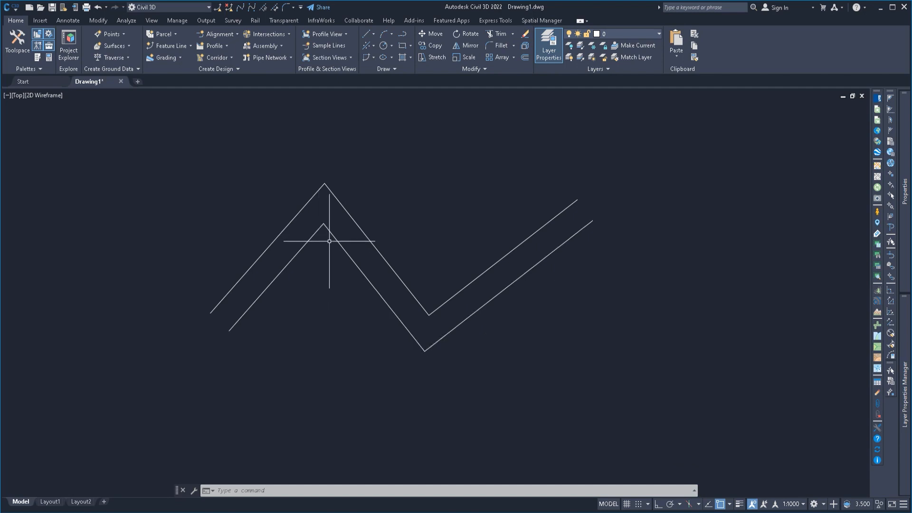
- Draw a line about 130,000 m long from the original polyline's peak, at 40.51° counter-clockwise from its first segment using the angle-distance option
left_click(373, 33)
left_click(305, 233)
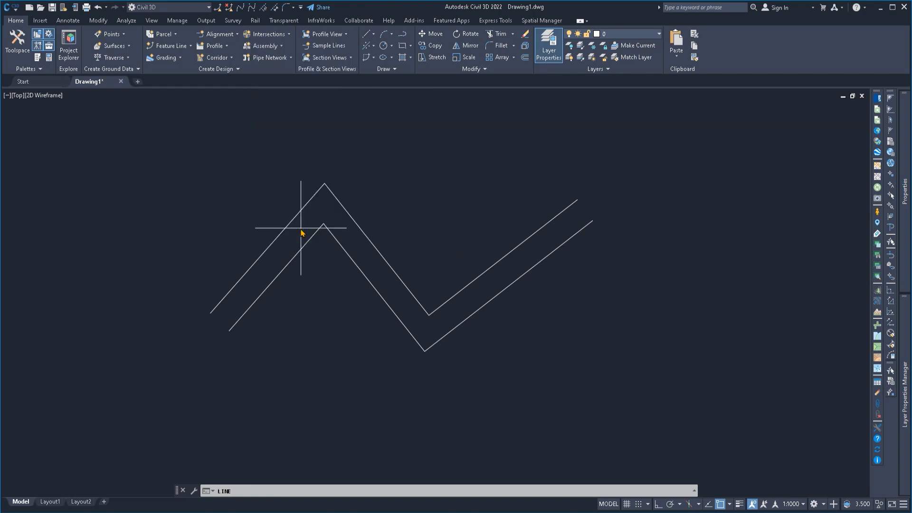
left_click(321, 223)
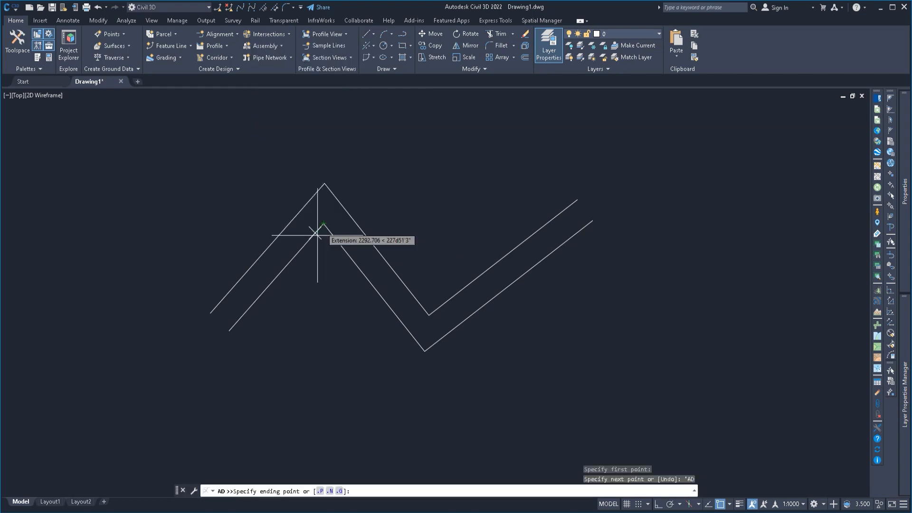
left_click(230, 330)
left_click(322, 491)
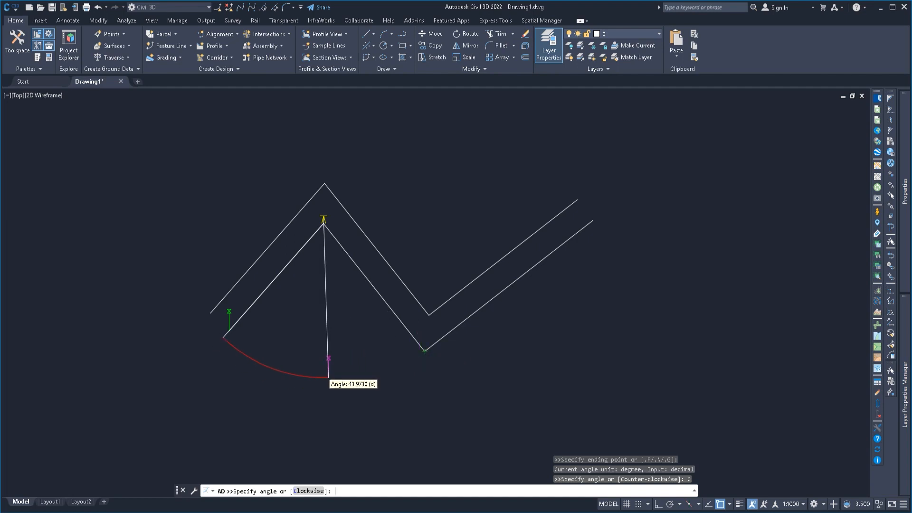
type("40.51")
key("Return")
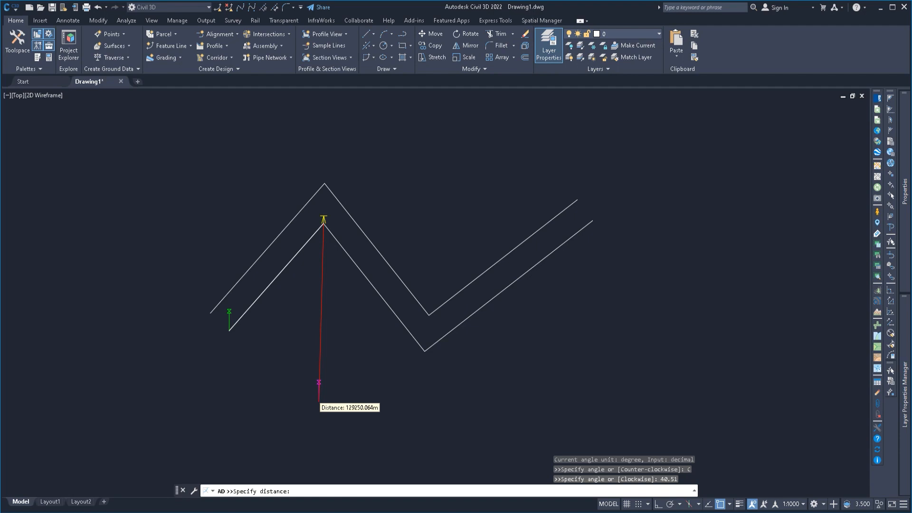
left_click(319, 408)
key("Escape")
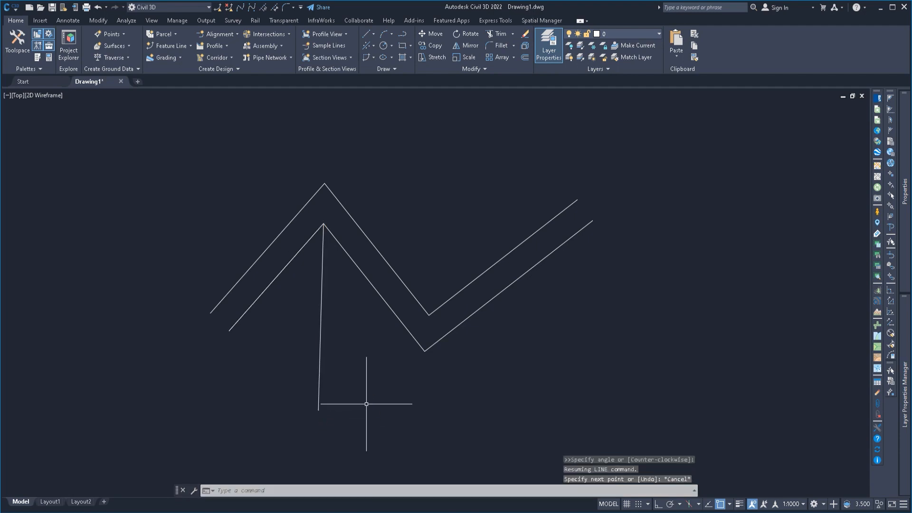
- Stretch the near-vertical line's upper end upward so it extends well past the peaks of both polylines
left_click(322, 256)
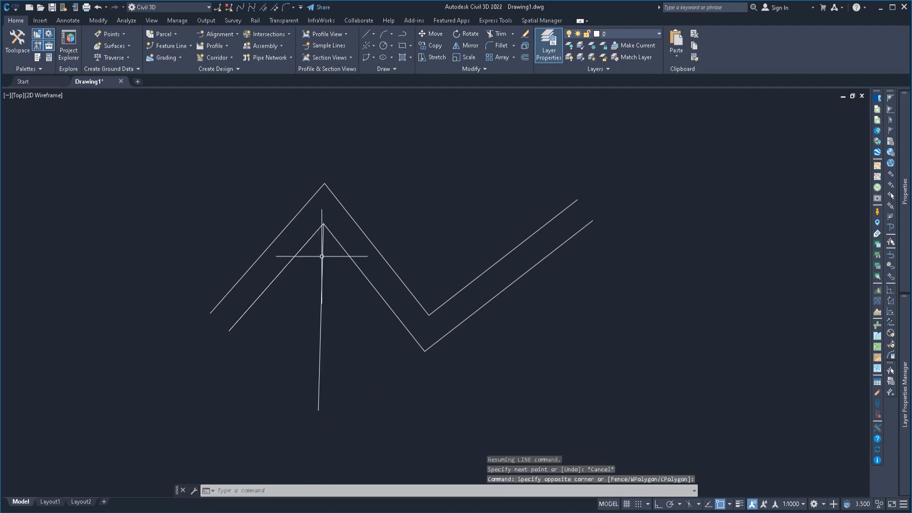
left_click(322, 255)
left_click(323, 222)
middle_click_drag(324, 224, 315, 336)
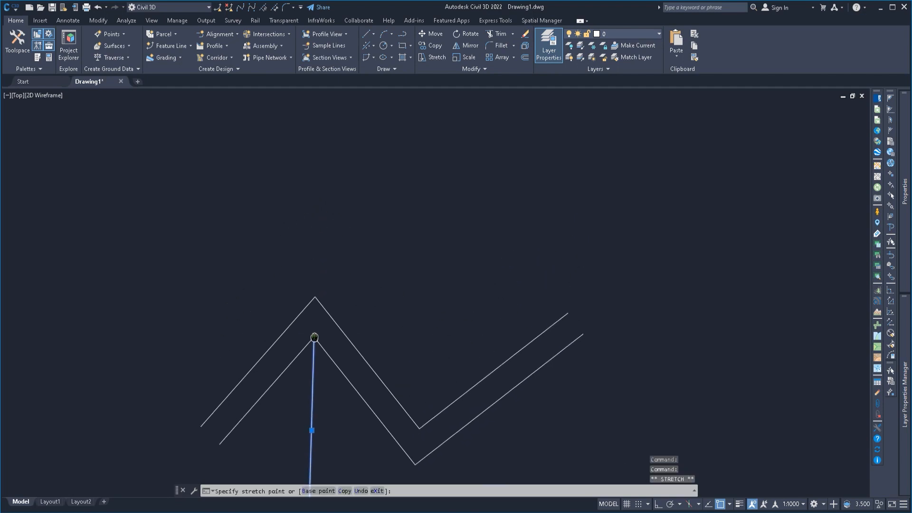
left_click(315, 180)
key("Escape")
middle_click_drag(461, 365, 446, 214)
left_click(386, 301)
left_click(391, 310)
middle_click_drag(372, 269, 367, 308)
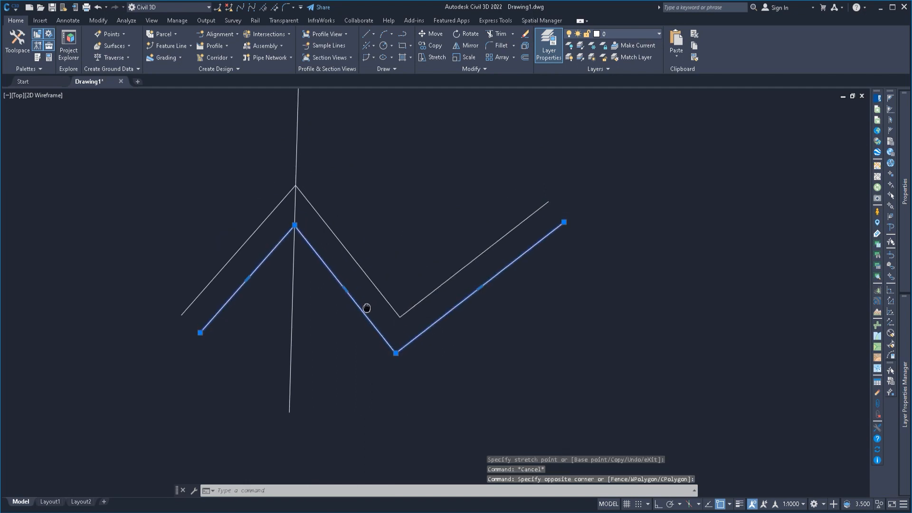
left_click(525, 57)
key("Return")
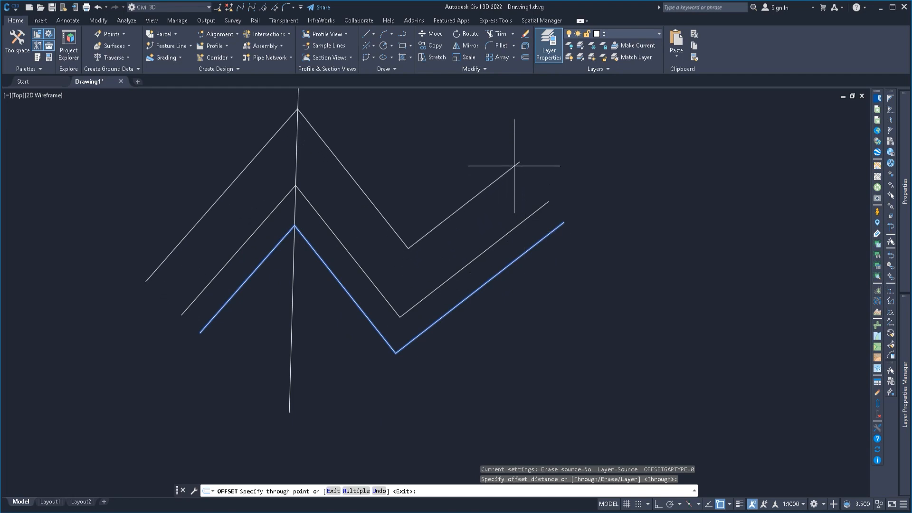
key("Escape")
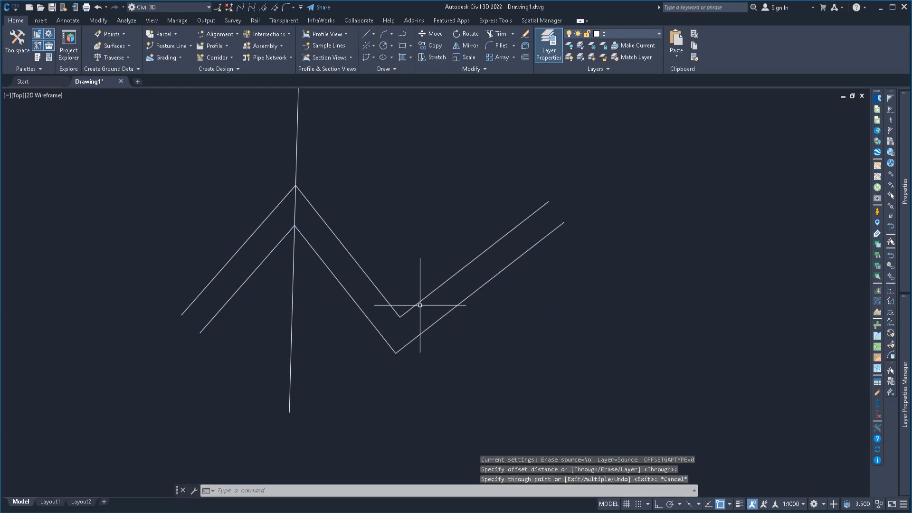
- Delete the offset copy above the original zigzag polyline
left_click(400, 325)
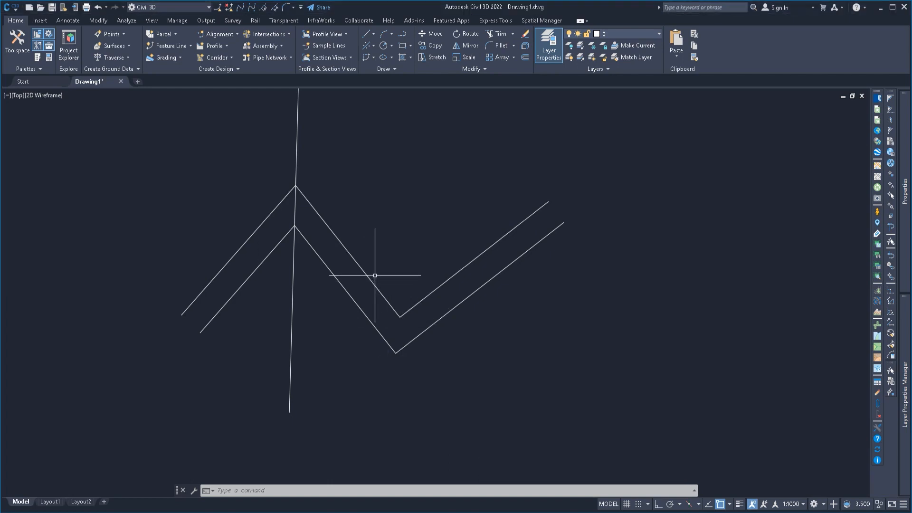
middle_click_drag(311, 366, 324, 332)
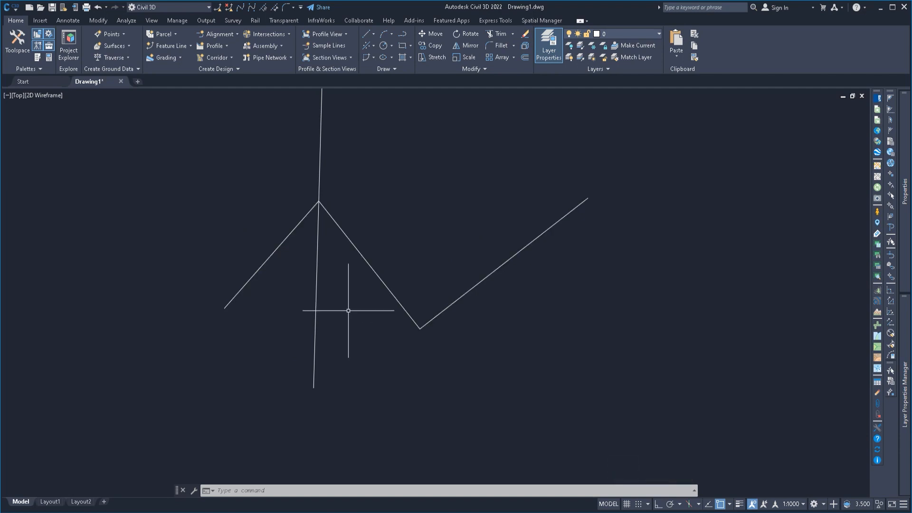
middle_click_drag(348, 310, 342, 401)
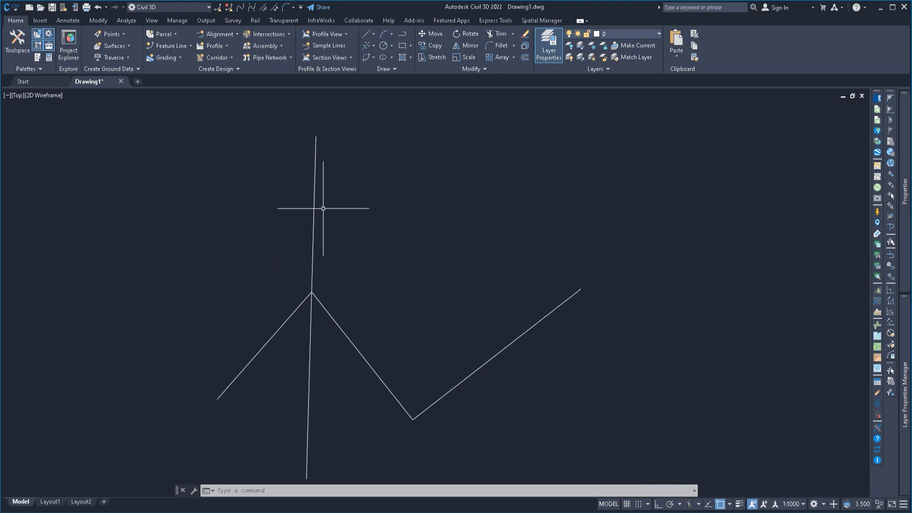
mouse_move(326, 361)
middle_mouse_down()
mouse_move(329, 284)
mouse_move(380, 384)
middle_mouse_up()
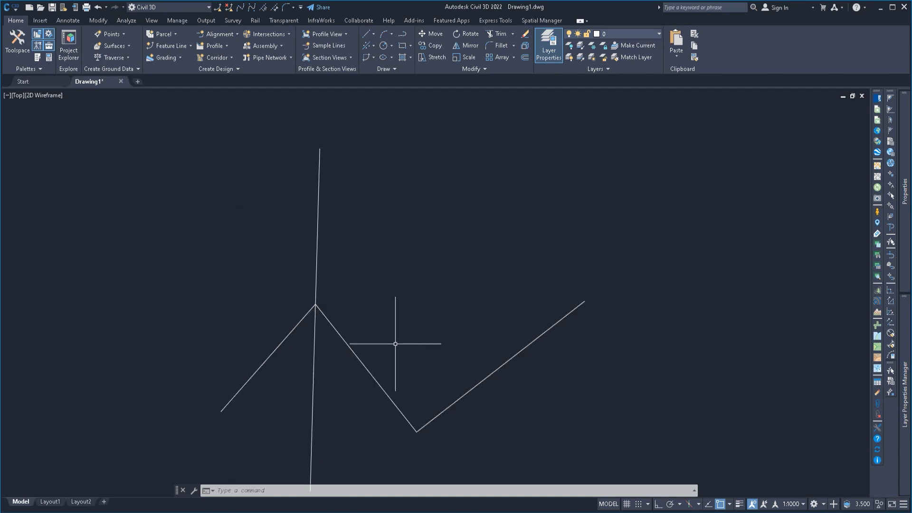
middle_click_drag(393, 342, 393, 269)
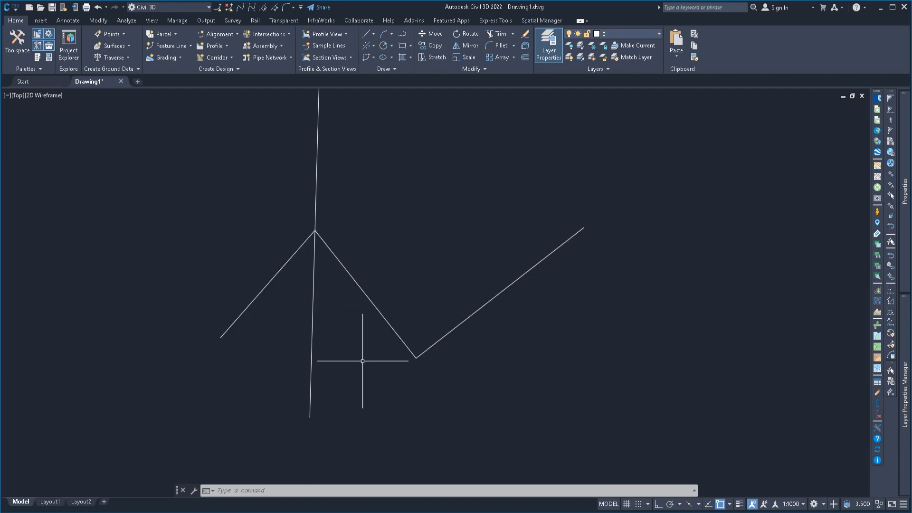
middle_click_drag(324, 390, 332, 358)
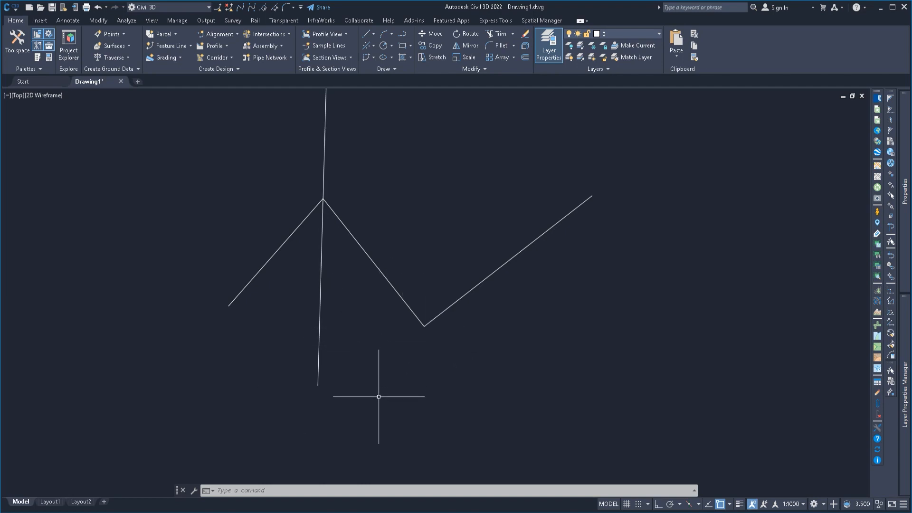
mouse_move(379, 409)
middle_mouse_down()
mouse_move(379, 377)
mouse_move(371, 381)
middle_mouse_up()
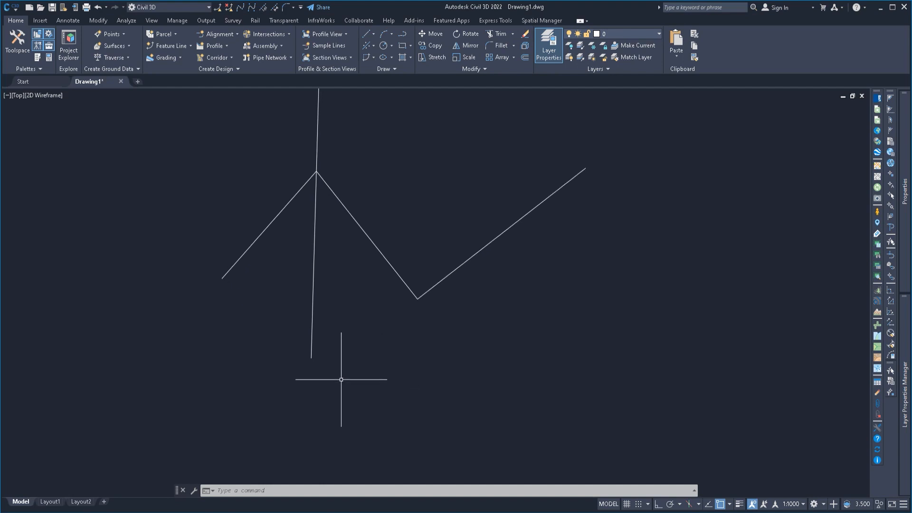
middle_click_drag(356, 386, 354, 360)
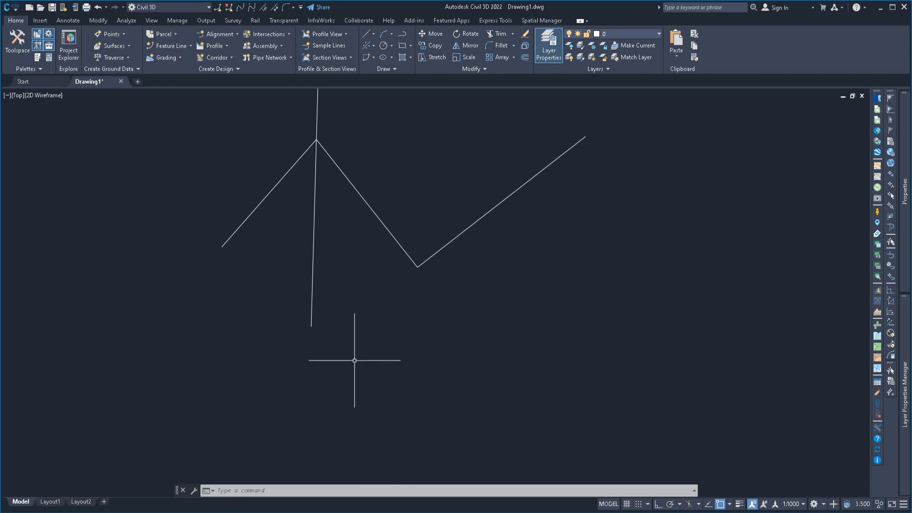
middle_click_drag(358, 247, 392, 372)
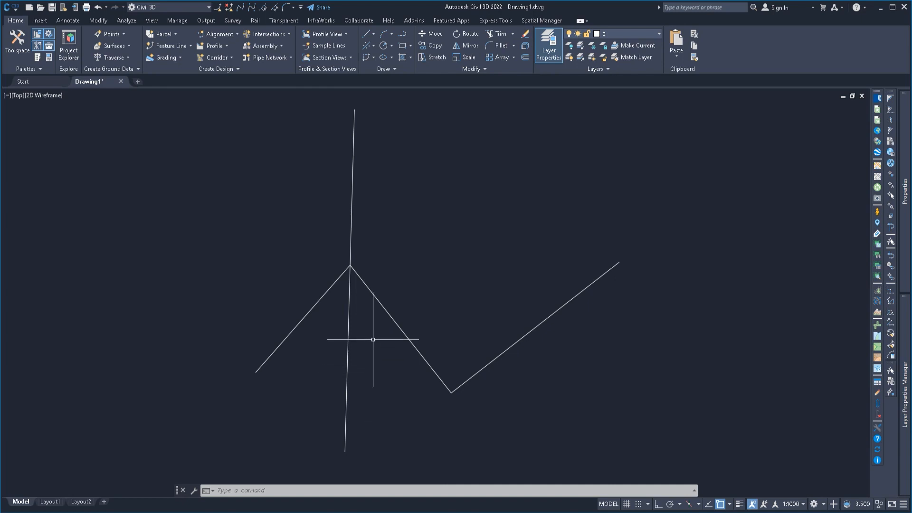
- Draw a single-segment polyline from the near-vertical line's lower end, running diagonally down to the right
middle_click_drag(372, 339, 384, 147)
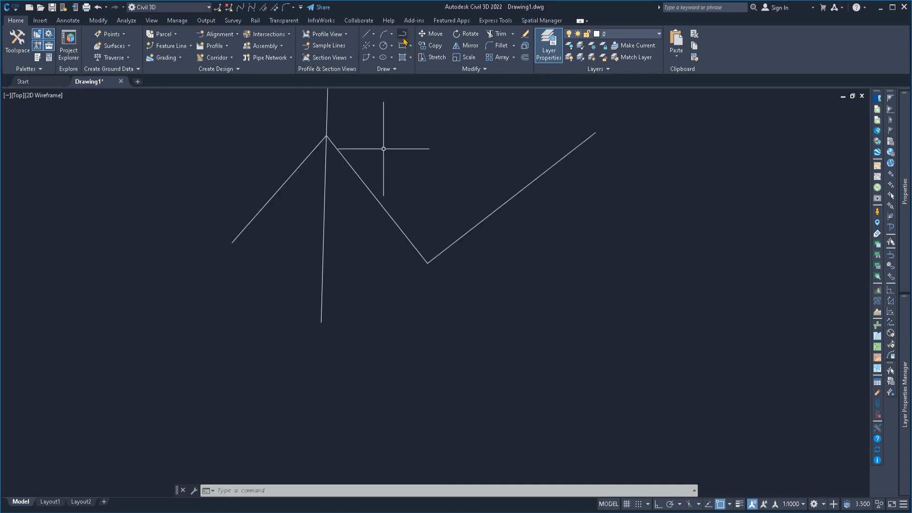
type("pl")
key("Return")
left_click(321, 322)
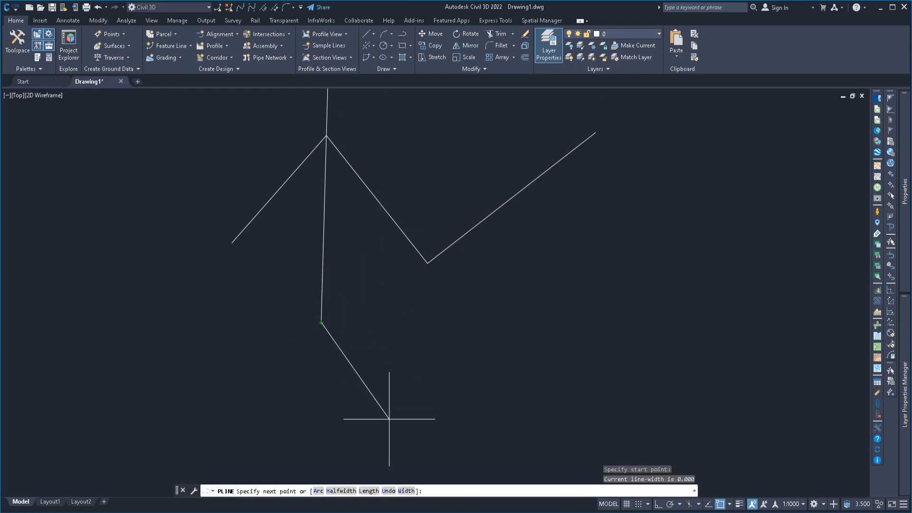
left_click(414, 463)
key("Escape")
middle_click_drag(377, 387, 351, 312)
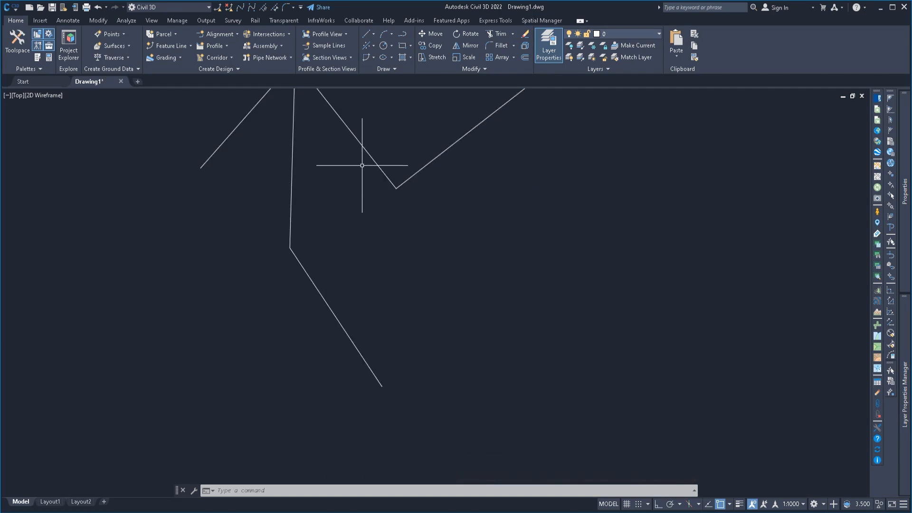
- Switch back to the Keyline Patterning process chart and examine the Primary Land Elements box above 2. Trajectories
middle_click_drag(286, 279, 286, 382)
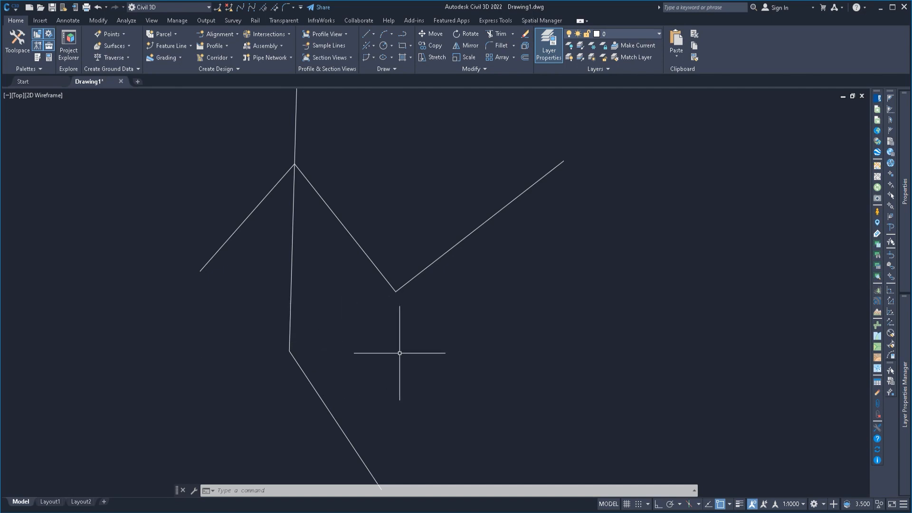
left_click(327, 172)
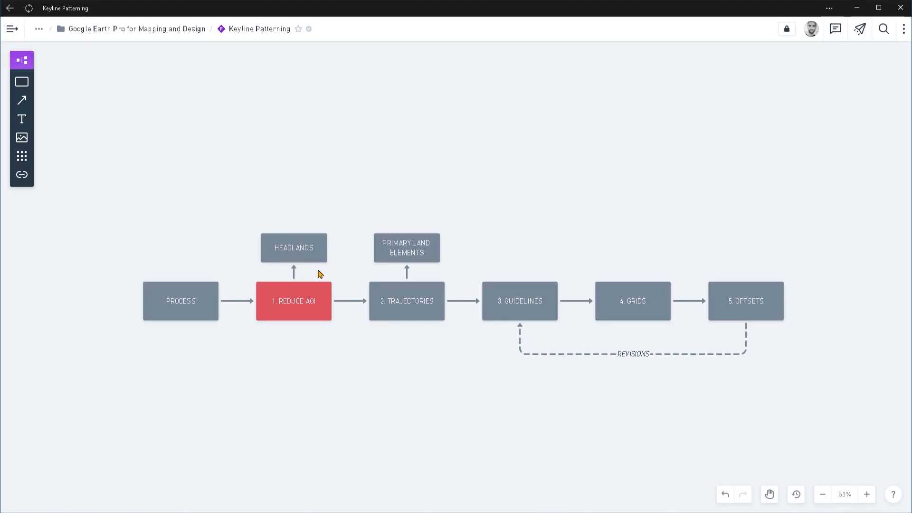
left_click(411, 251)
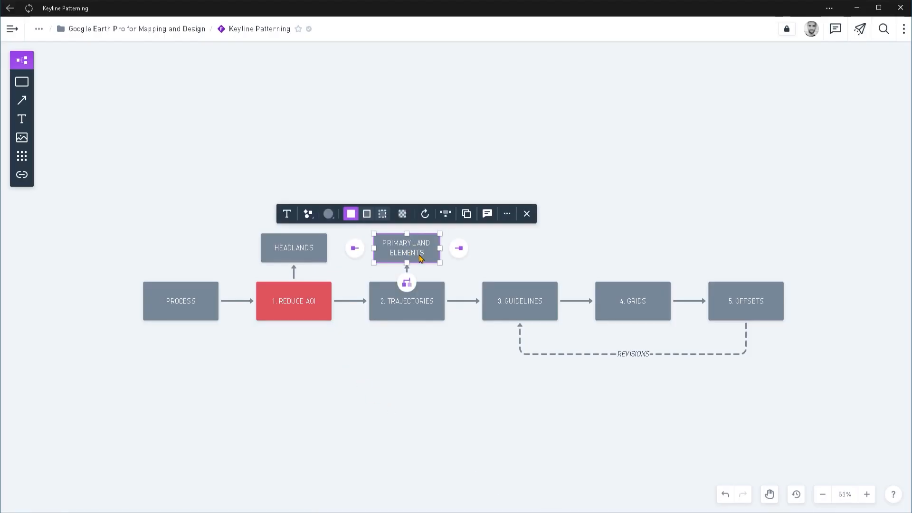
left_click(464, 272)
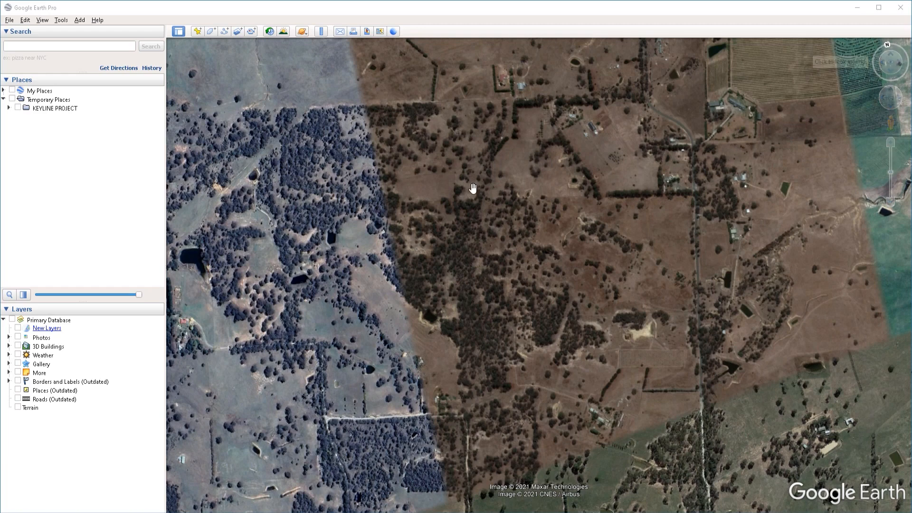
- Set the map's navigation controls to never show
left_click(42, 21)
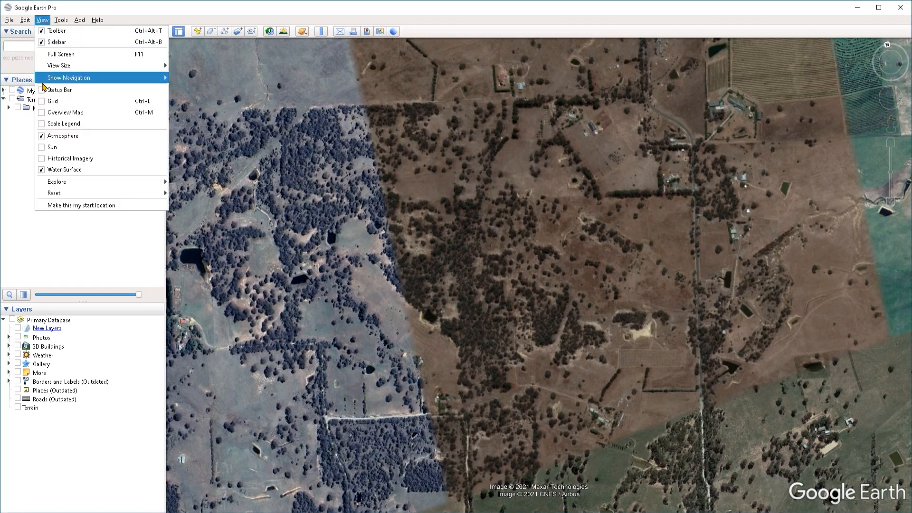
mouse_move(68, 80)
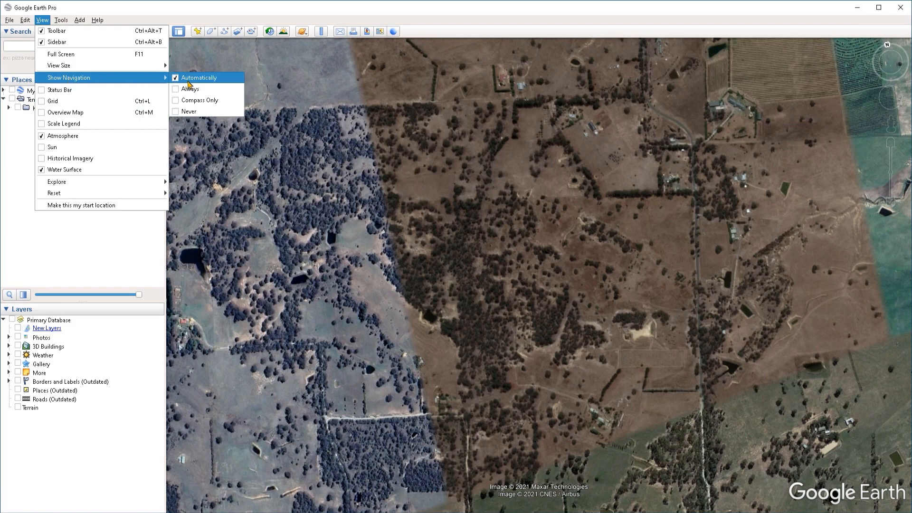
left_click(179, 113)
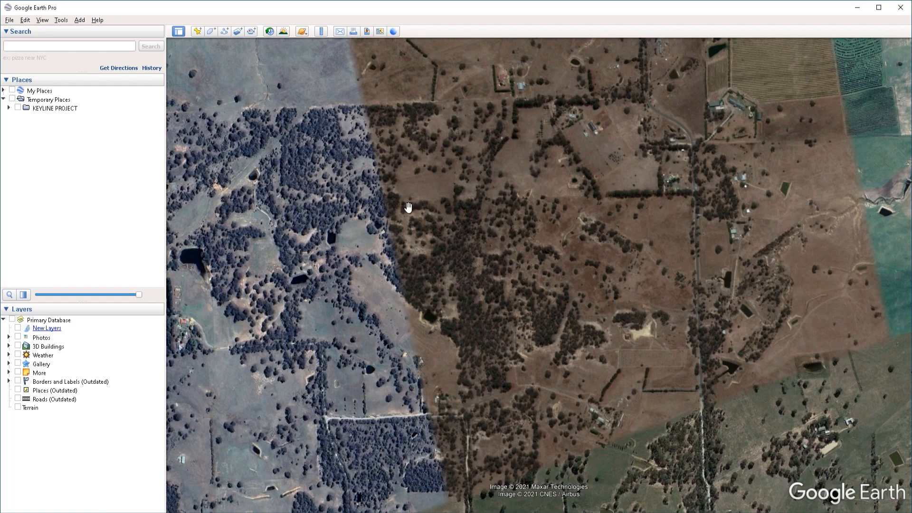
- Bring up the image-saving options and review the resolution choices, map elements and scaling setting
left_click(366, 32)
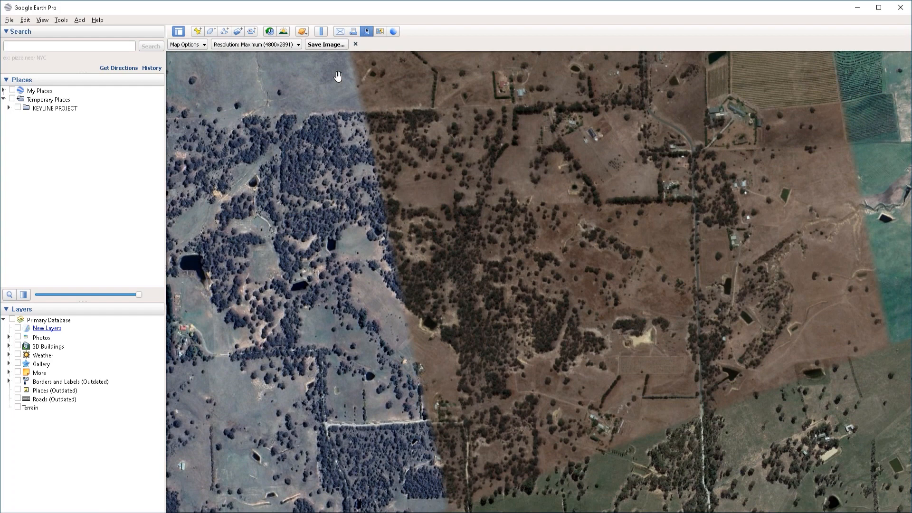
left_click(237, 45)
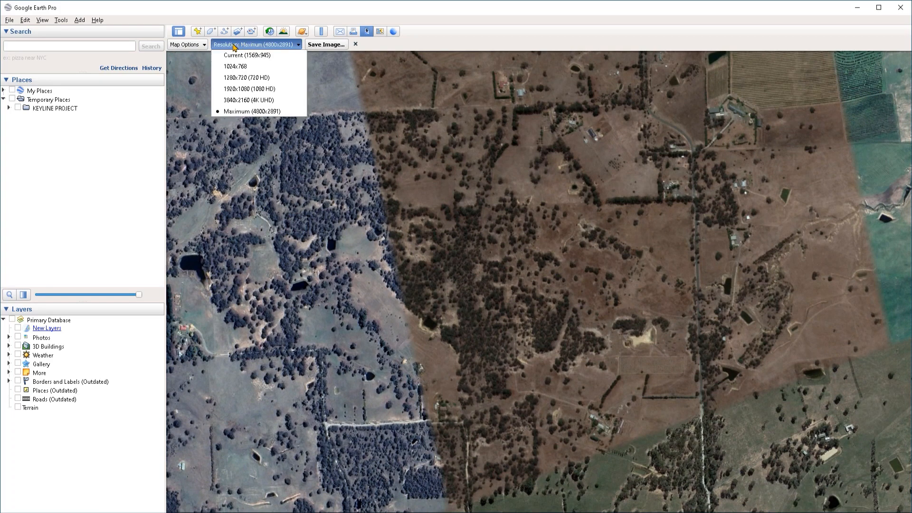
left_click(237, 45)
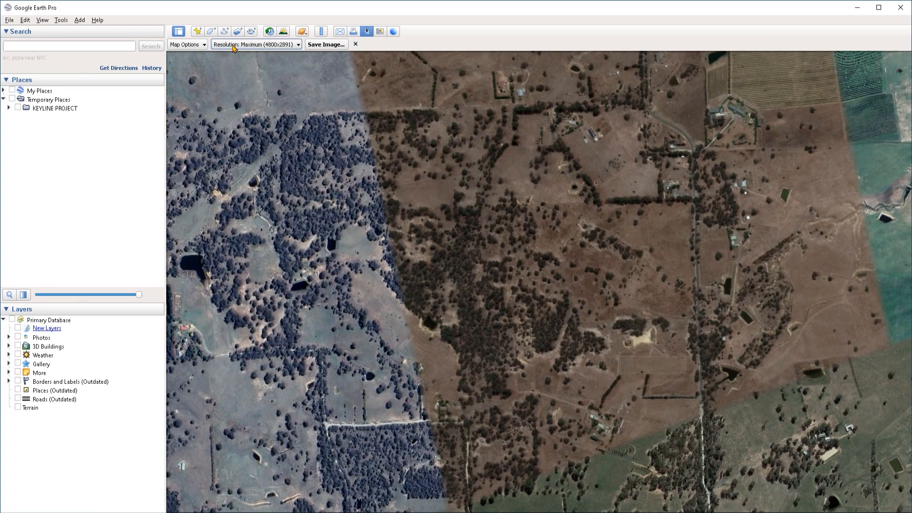
left_click(185, 44)
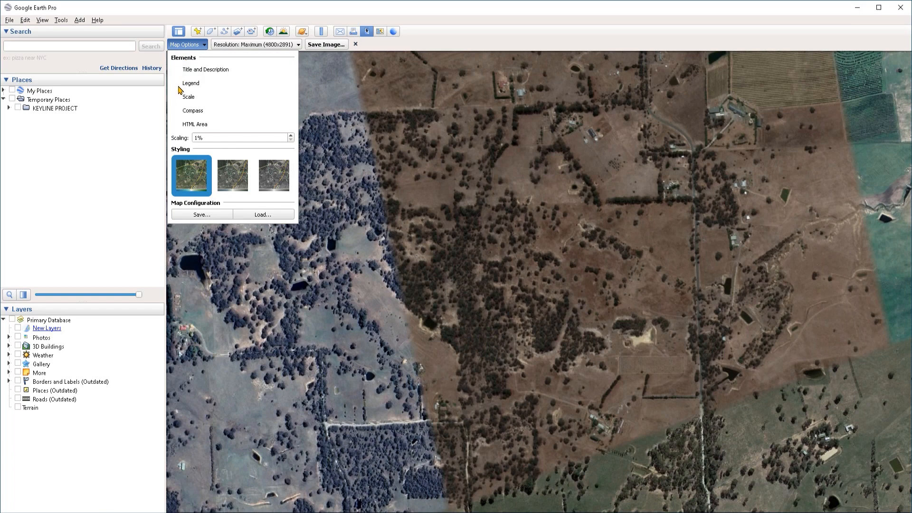
left_click(207, 139)
left_click(362, 188)
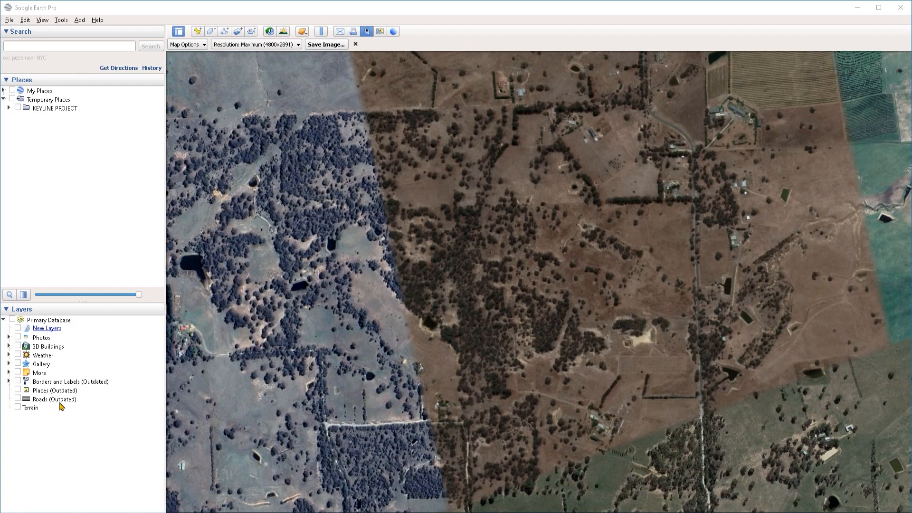
- Collapse the Layers and Search sections and expand the KEYLINE PROJECT folder under Temporary Places
left_click(22, 309)
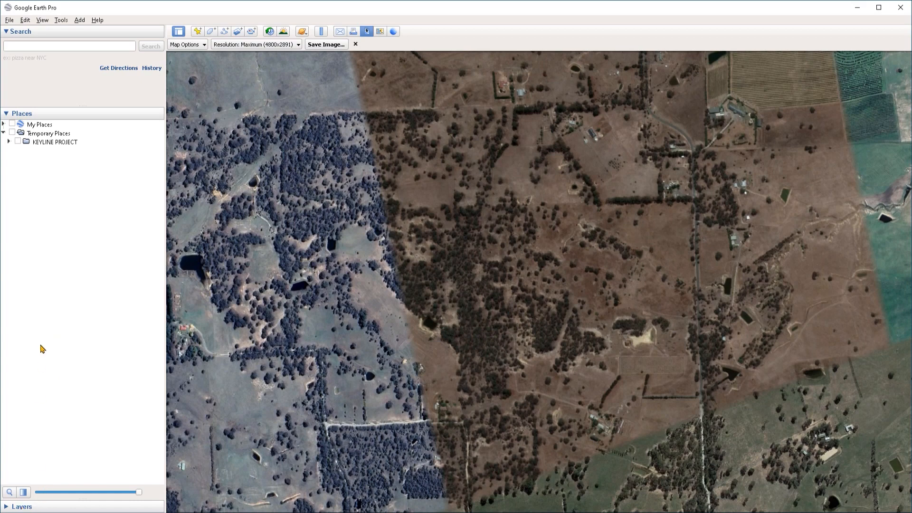
left_click(18, 33)
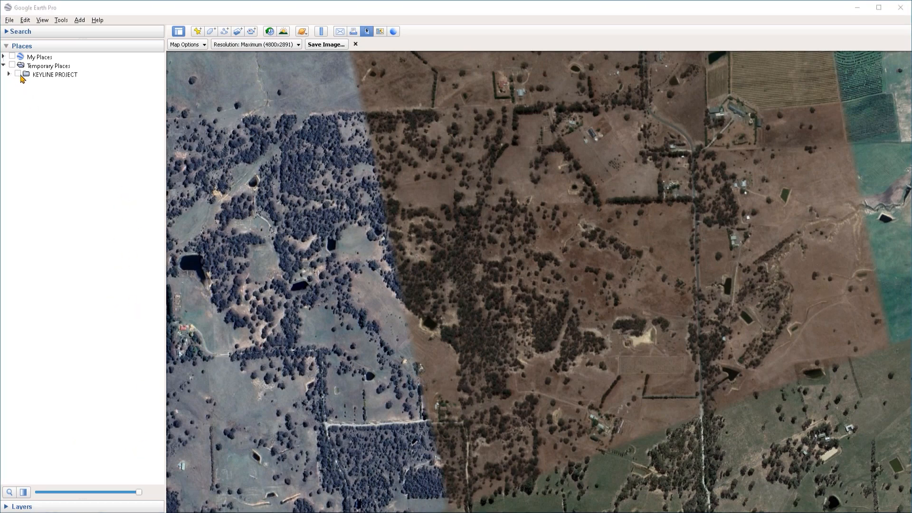
left_click(56, 77)
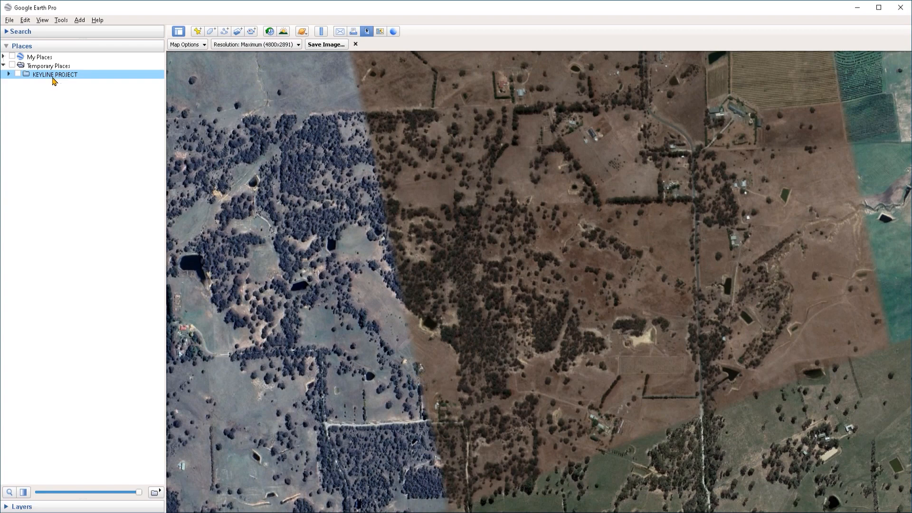
double_click(53, 79)
left_click(88, 173)
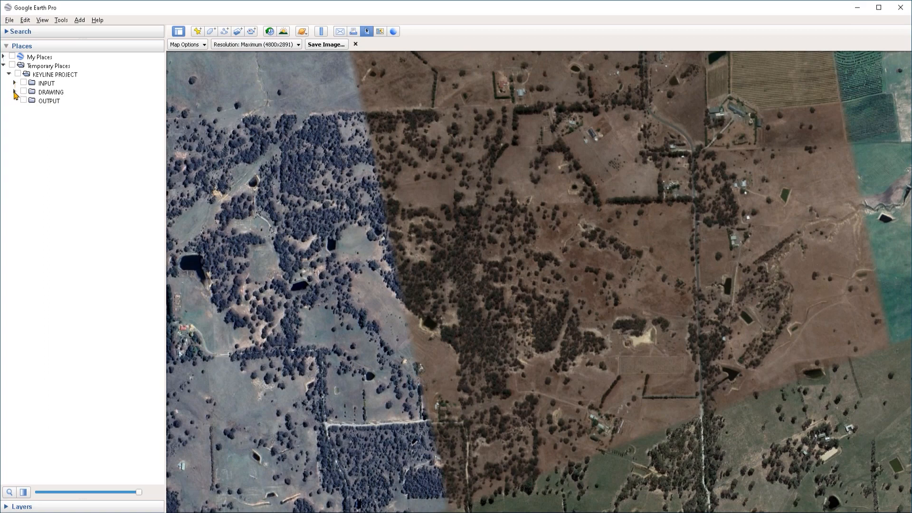
- Expand the INPUT folder's maps and turn on the Cadastral property boundary
left_click(52, 104)
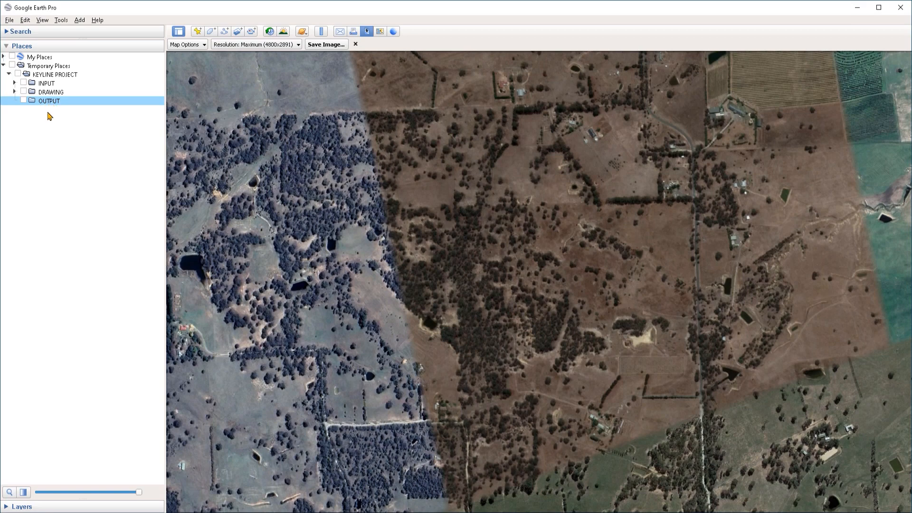
left_click(14, 83)
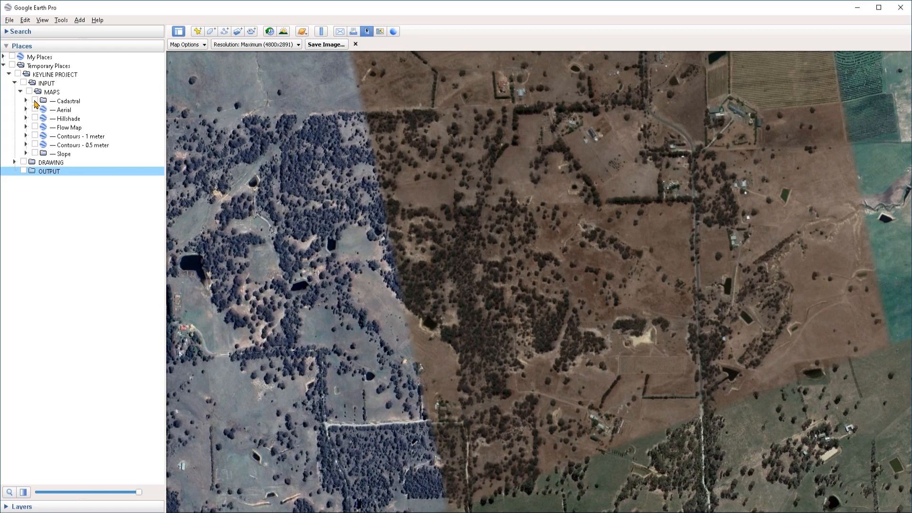
left_click(35, 100)
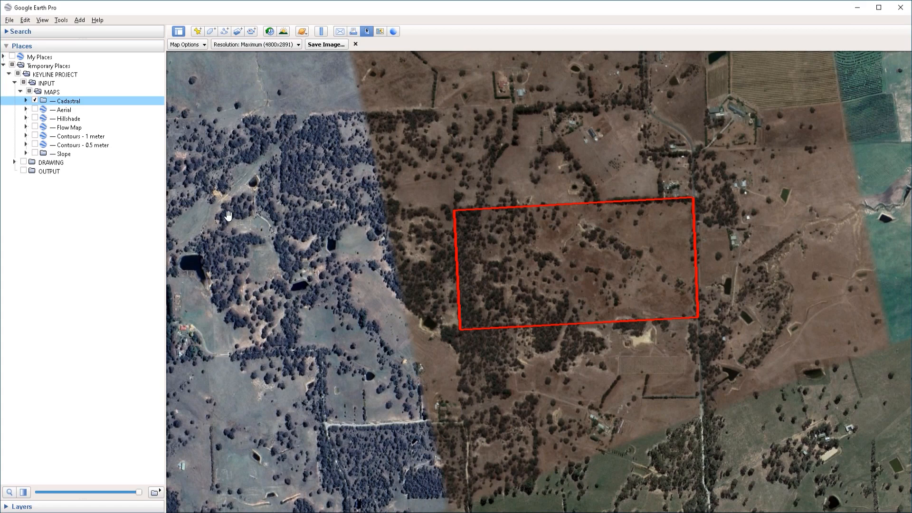
- Zoom to the Aerial map's extent and preview the Aerial, Hillshade and Flow Map overlays one at a time
double_click(43, 110)
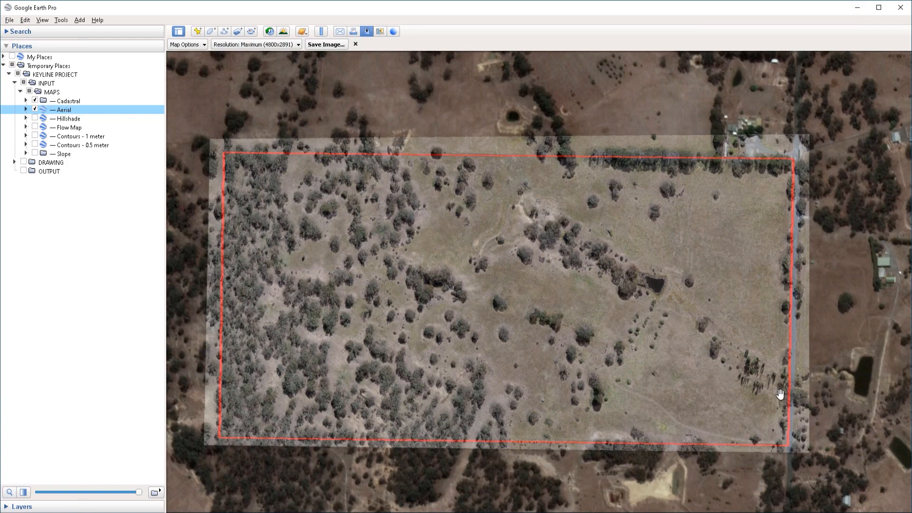
left_click(35, 109)
left_click(34, 118)
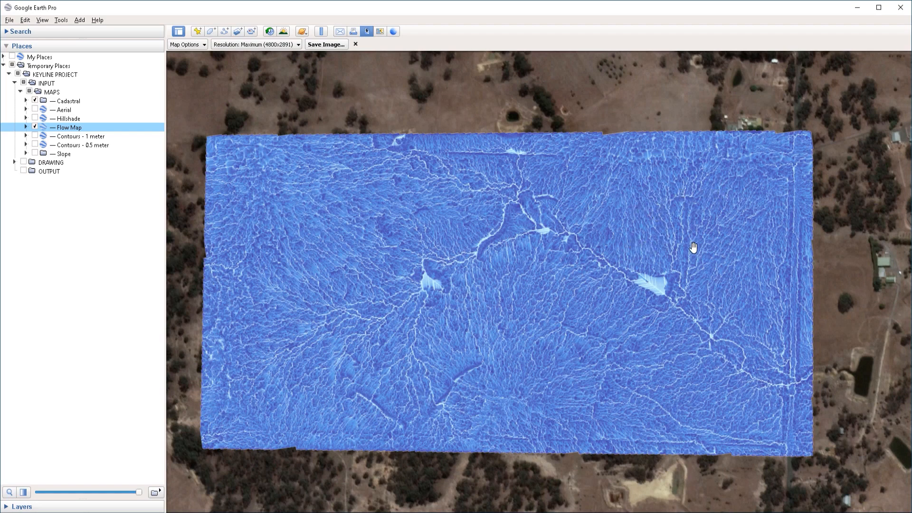
left_click(35, 127)
- Preview the 1 meter and 0.5 meter contour maps in turn over the property, hiding each after viewing
left_click(35, 135)
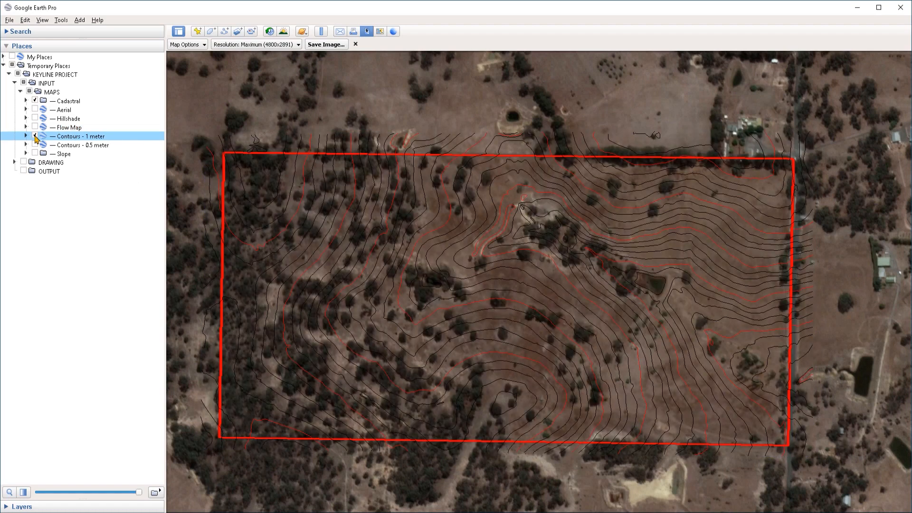
left_click(35, 136)
left_click(35, 145)
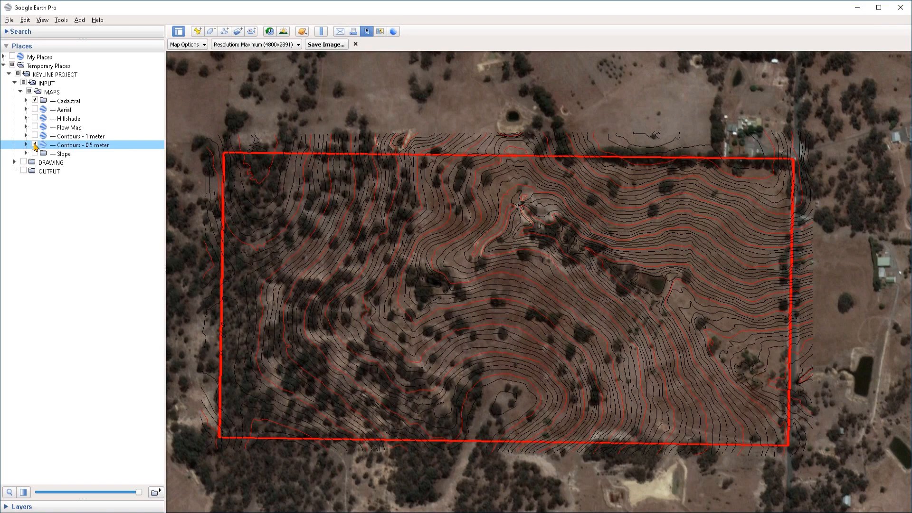
left_click(36, 145)
- Preview the Slope map together with its degree-range legend, then hide it
left_click(35, 154)
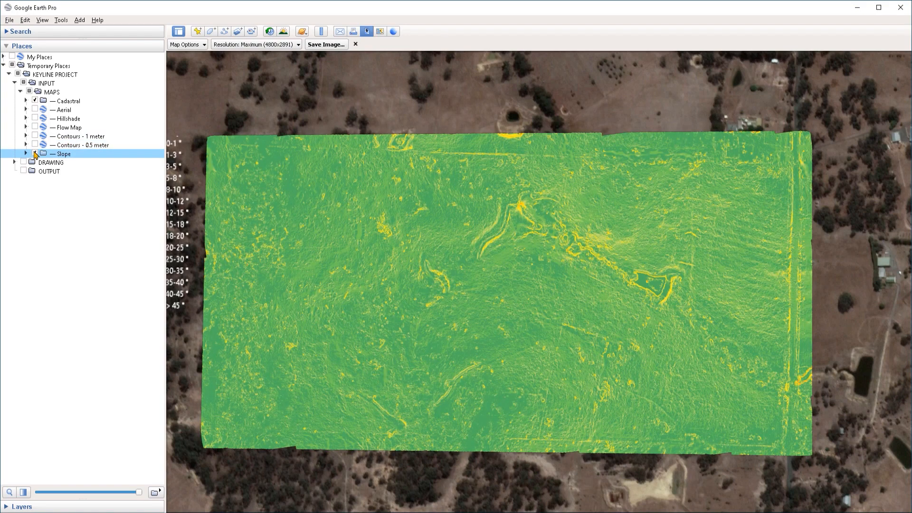
left_click_drag(212, 251, 320, 264)
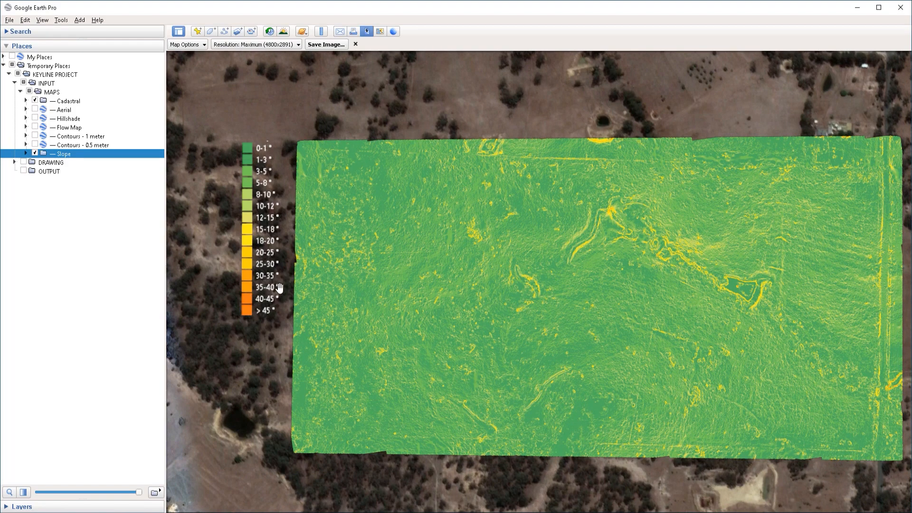
left_click_drag(279, 288, 258, 286)
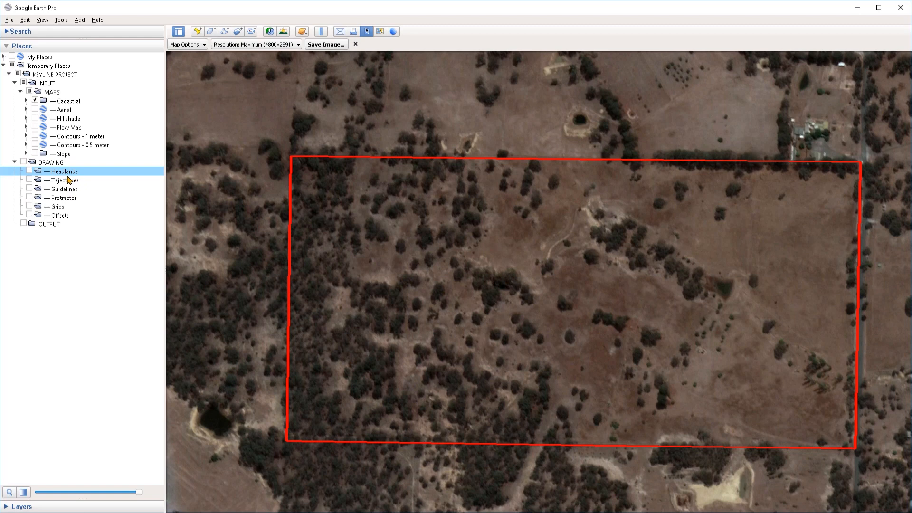
- Go through the DRAWING subfolders Trajectories, Guidelines, Protractor, Grids and Offsets one by one
left_click(65, 182)
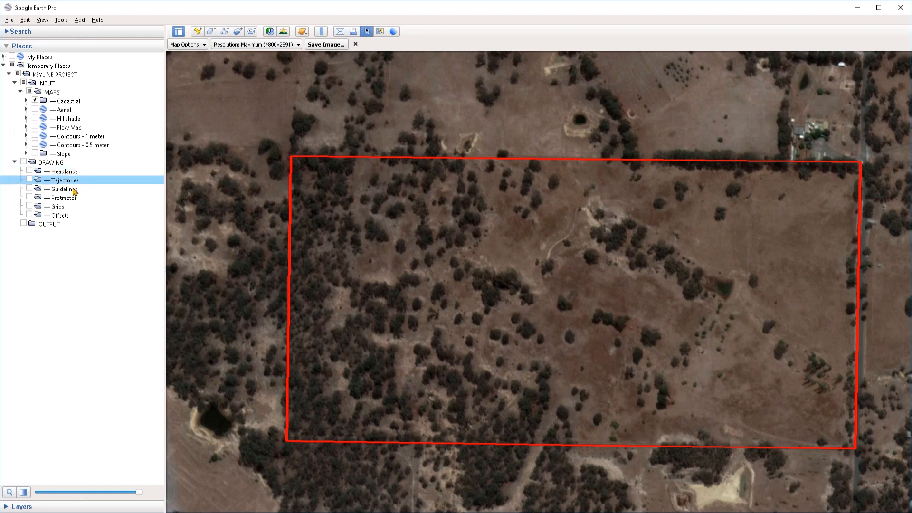
left_click(69, 190)
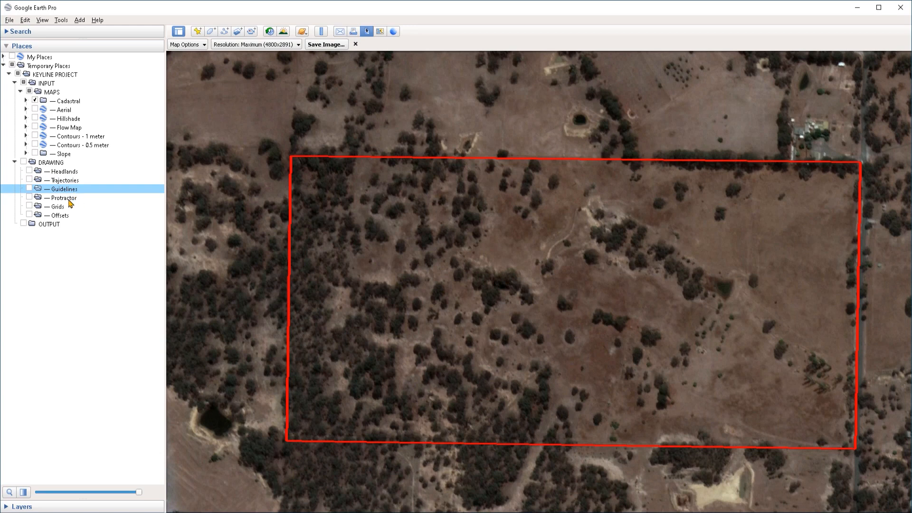
left_click(76, 198)
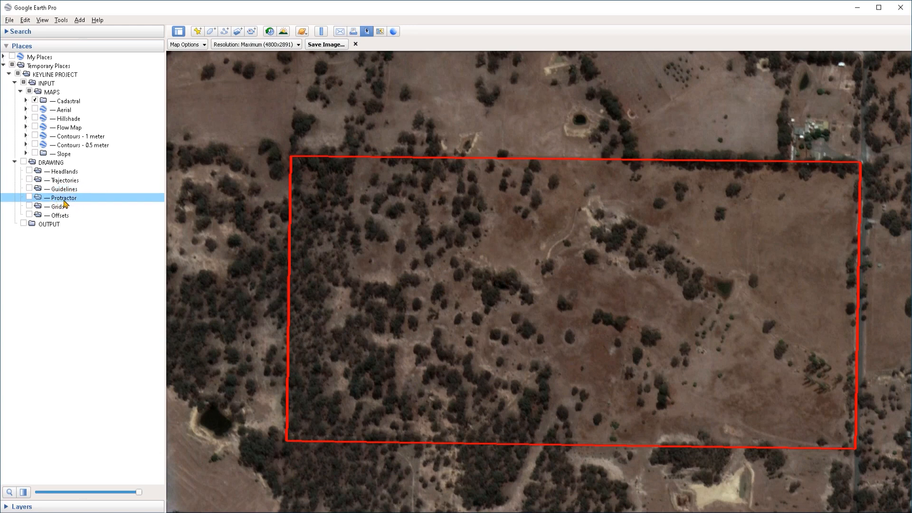
left_click(60, 208)
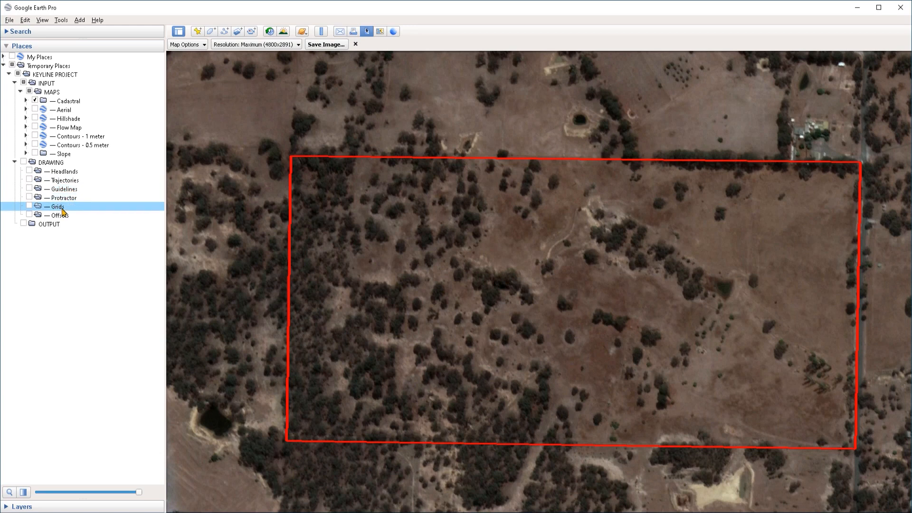
left_click(75, 217)
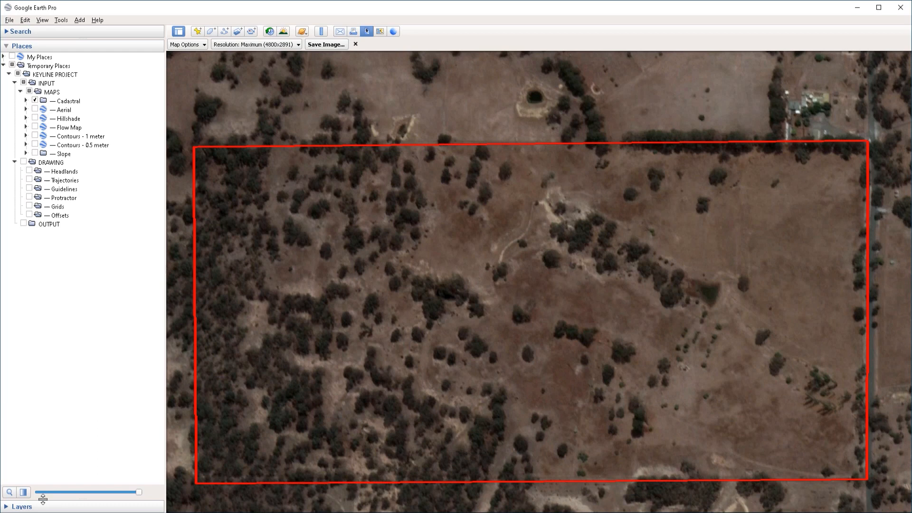
- Expand the Layers section to check the Terrain setting, then collapse it again
left_click(41, 506)
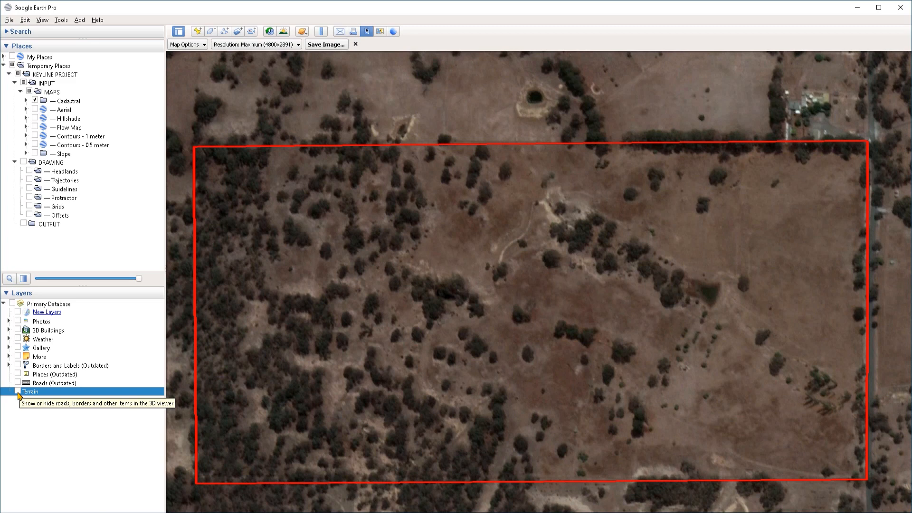
left_click(49, 294)
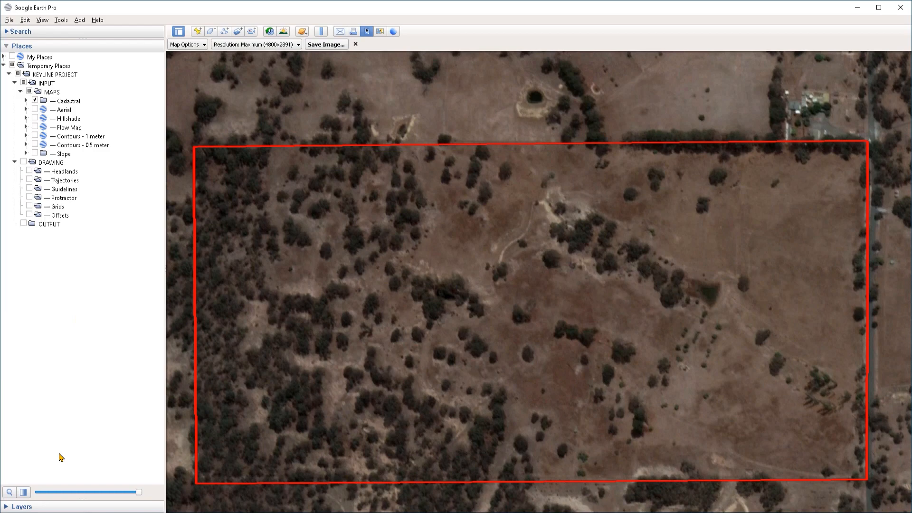
left_click(62, 512)
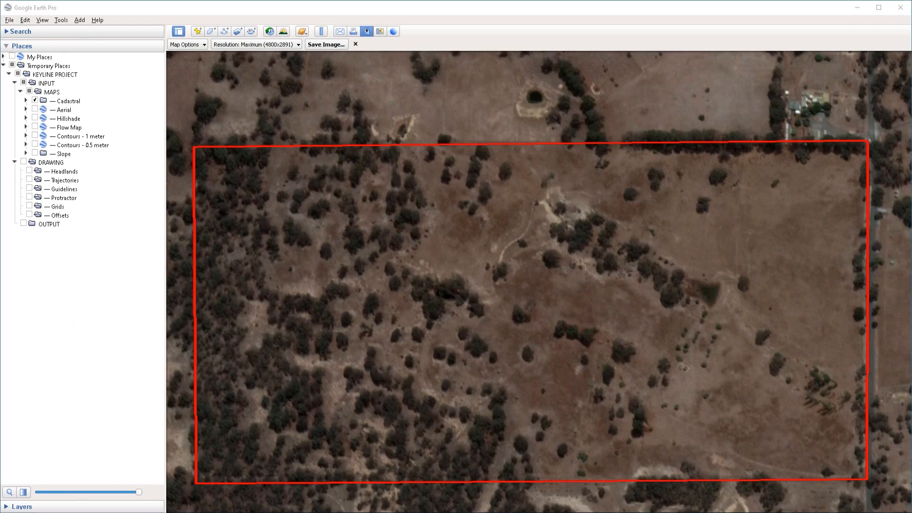
left_click(465, 512)
left_click(307, 303)
left_click(325, 351)
- Display the Aerial and Contours - 1 meter maps together over the Cadastral boundary
left_click(36, 110)
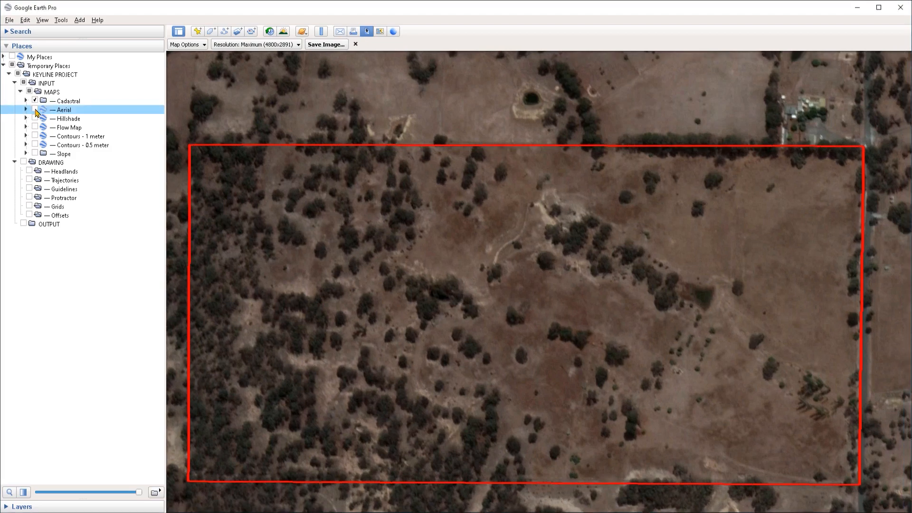
left_click(35, 110)
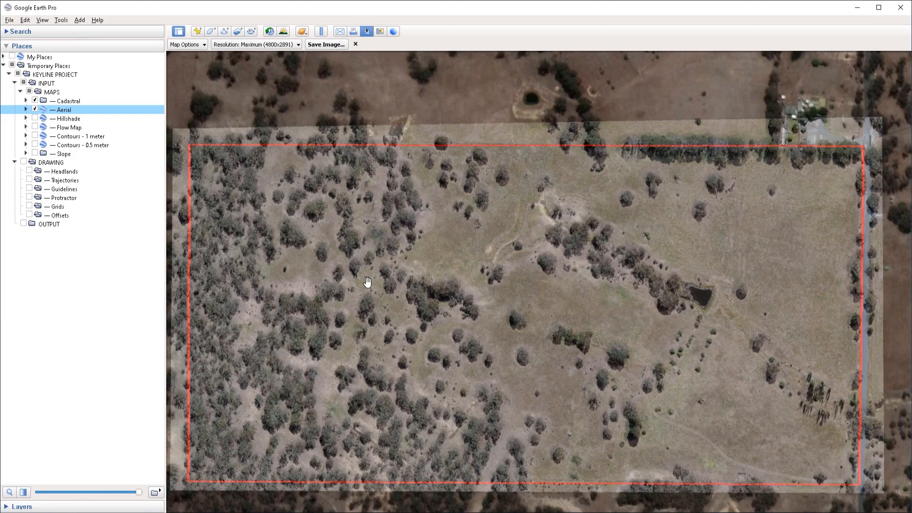
left_click(35, 136)
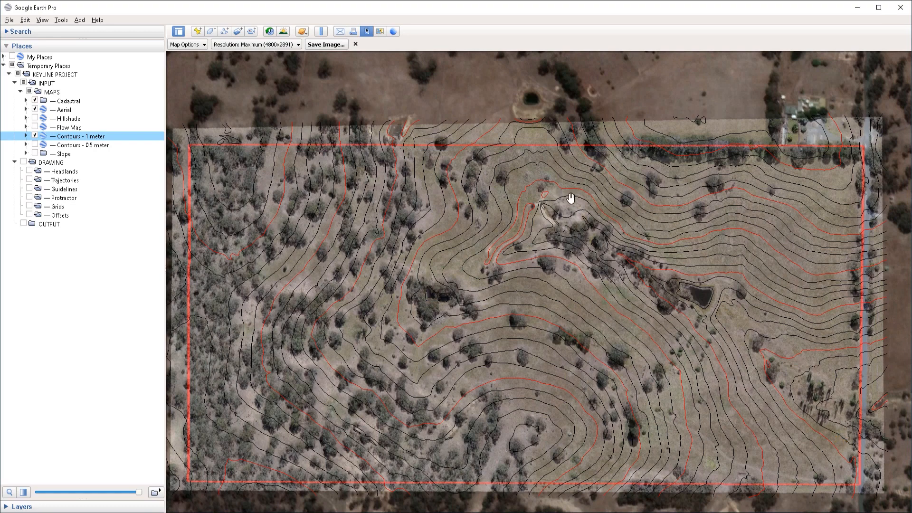
- Create a polygon named H1 in the Headlands folder and trace its northeastern edge from the eastern boundary past the large dam to the northern boundary
left_click(64, 171)
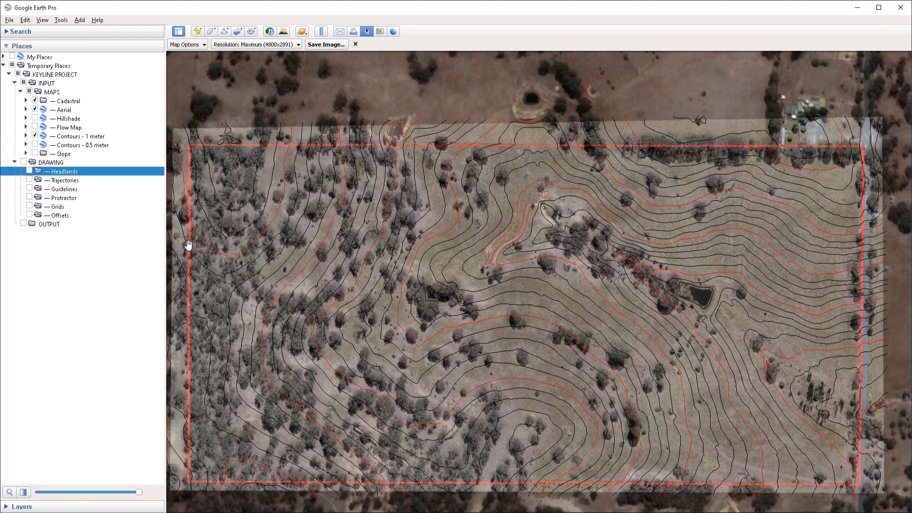
left_click(212, 32)
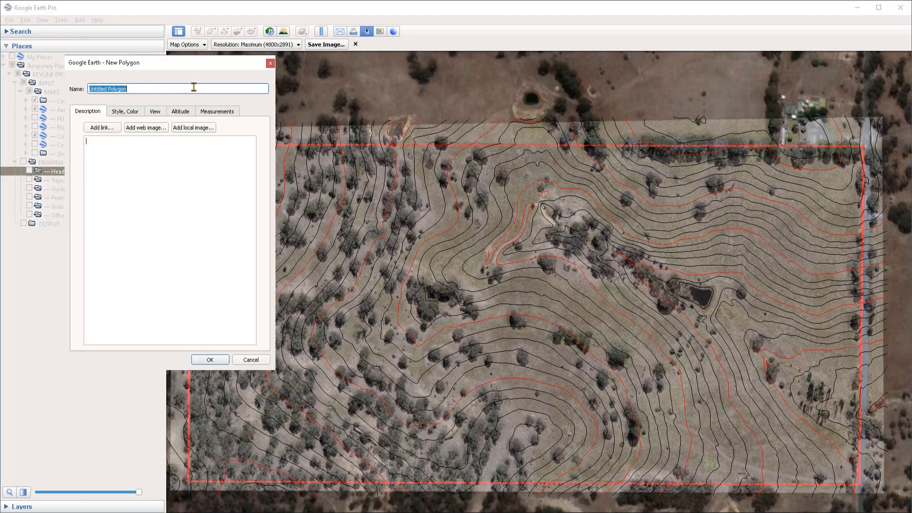
type("H1")
left_click(859, 388)
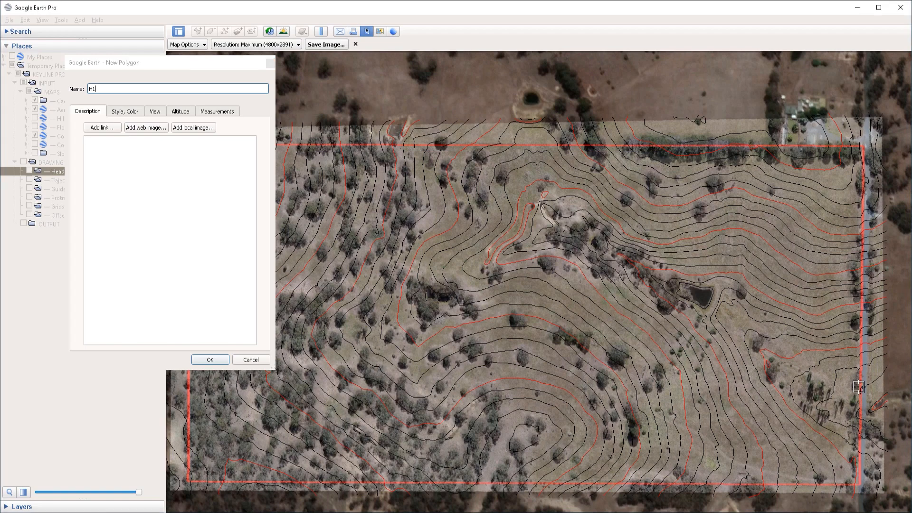
left_click(782, 336)
left_click(729, 289)
left_click(687, 270)
left_click(630, 237)
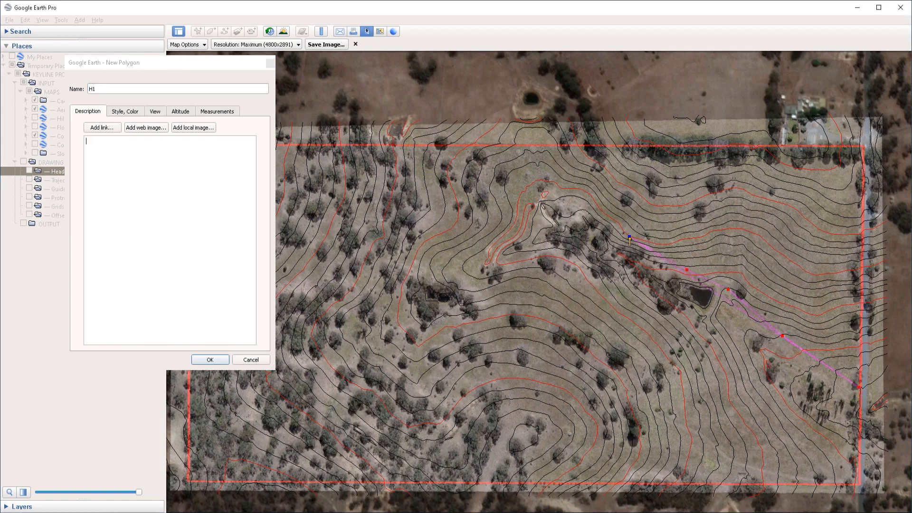
left_click(573, 189)
left_click(553, 166)
left_click(552, 145)
- Continue polygon H1 along the northern boundary, then down the valley's western side to just west of the small dam
left_click(492, 145)
left_click(486, 156)
left_click(477, 179)
left_click(477, 195)
left_click(503, 216)
left_click(507, 225)
left_click(492, 242)
left_click(467, 243)
left_click(442, 243)
left_click(427, 248)
left_click(418, 278)
- Trace H1's southern edge from the small western dam along the tree line southeast to the eastern boundary
left_click(435, 288)
left_click(465, 299)
left_click(475, 301)
left_click(499, 287)
left_click(521, 263)
left_click(556, 258)
left_click(577, 268)
left_click(660, 310)
left_click(758, 371)
left_click_drag(758, 371, 716, 341)
left_click(714, 338)
left_click(776, 390)
left_click(851, 442)
- Fine-tune H1's vertices at its eastern end and remove surplus points on both sides of the large dam
left_click_drag(855, 450, 861, 453)
left_click_drag(786, 336, 781, 332)
left_click_drag(728, 290, 726, 290)
left_click(782, 332)
left_click(782, 334)
right_click(784, 332)
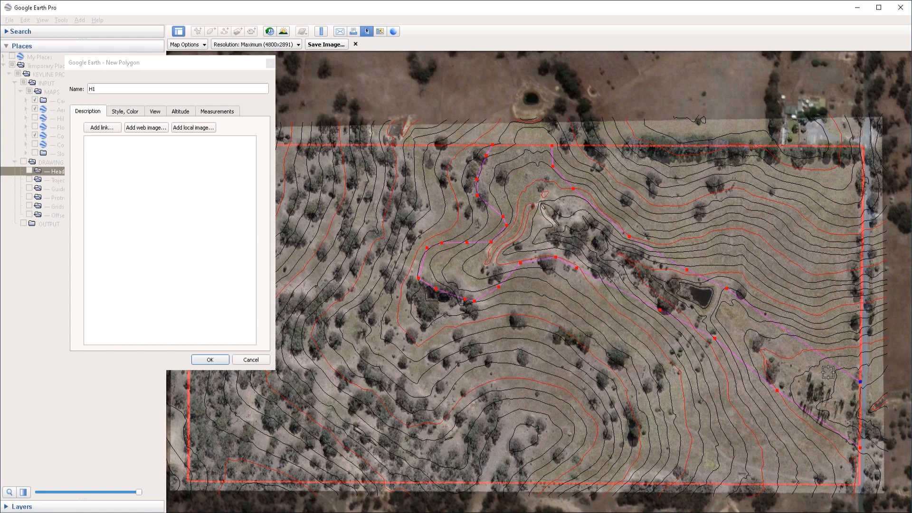
left_click(660, 311)
right_click(686, 271)
- Smooth H1's western part by moving the inner bend outward and removing surplus vertices above and below the small dam
right_click(504, 217)
left_click_drag(506, 225, 511, 221)
right_click(467, 244)
right_click(442, 244)
right_click(436, 289)
right_click(465, 300)
- Stretch H1's outline southwest around the trees at the small dam and simplify the southern edge's vertices
left_click_drag(475, 302, 415, 336)
left_click_drag(418, 279, 398, 311)
left_click_drag(499, 287, 560, 260)
right_click(495, 286)
right_click(556, 258)
- Simplify H1's northwestern edge, remove the surplus vertex near its southeastern end, and save the polygon
right_click(477, 180)
left_click_drag(477, 196, 474, 193)
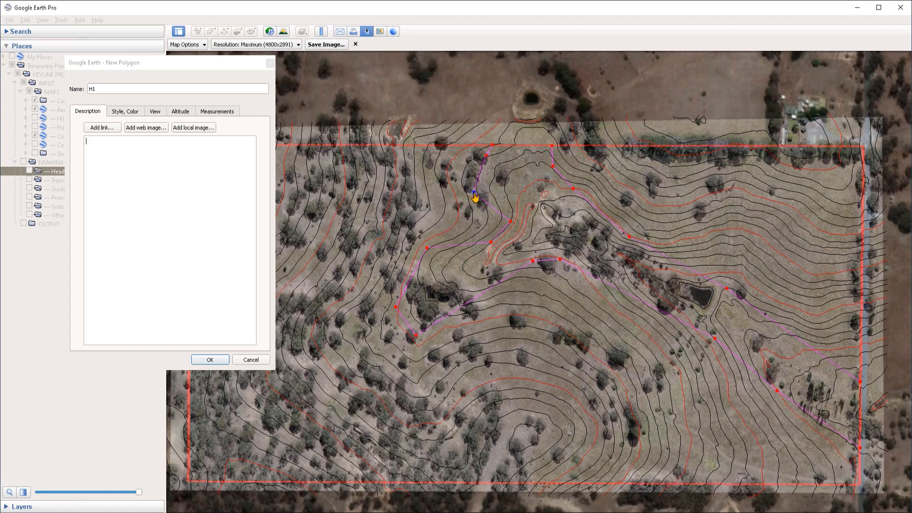
right_click(487, 155)
left_click_drag(511, 222, 513, 217)
right_click(777, 391)
left_click(214, 359)
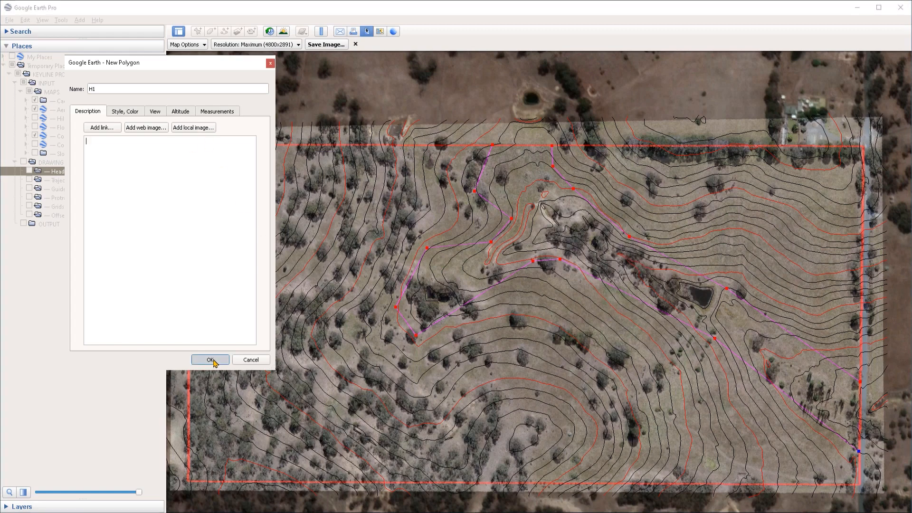
left_click(213, 360)
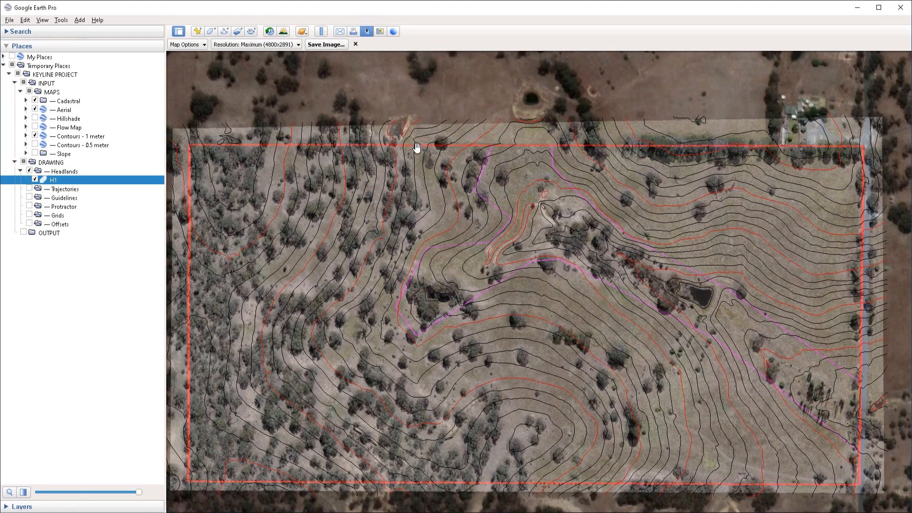
- Start a path named H2 in the Headlands folder and draw its first segment south from the northern boundary, west of H1
left_click(225, 31)
left_click(136, 90)
key("ctrl+a")
type("H")
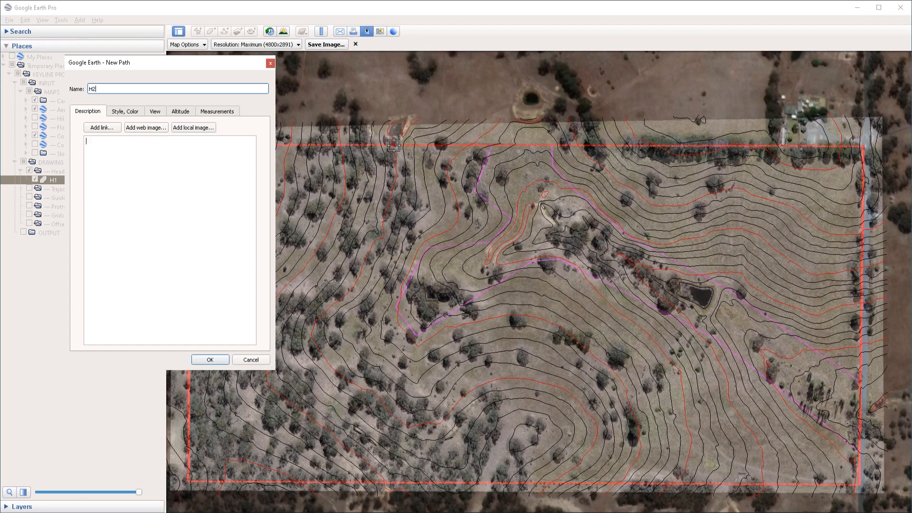
left_click(393, 146)
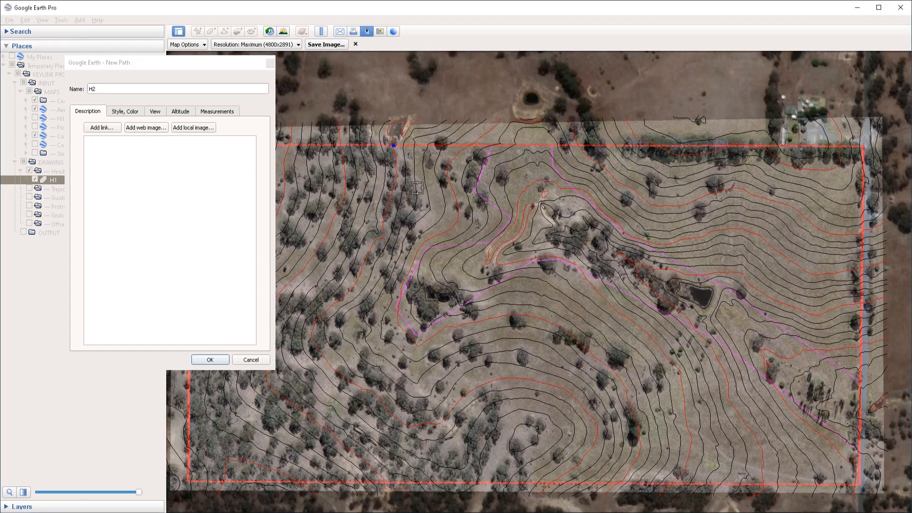
left_click(427, 210)
- Style the H2 path with a line width of 2.0 and the magenta color #ff00ff
left_click(222, 144)
left_click(129, 112)
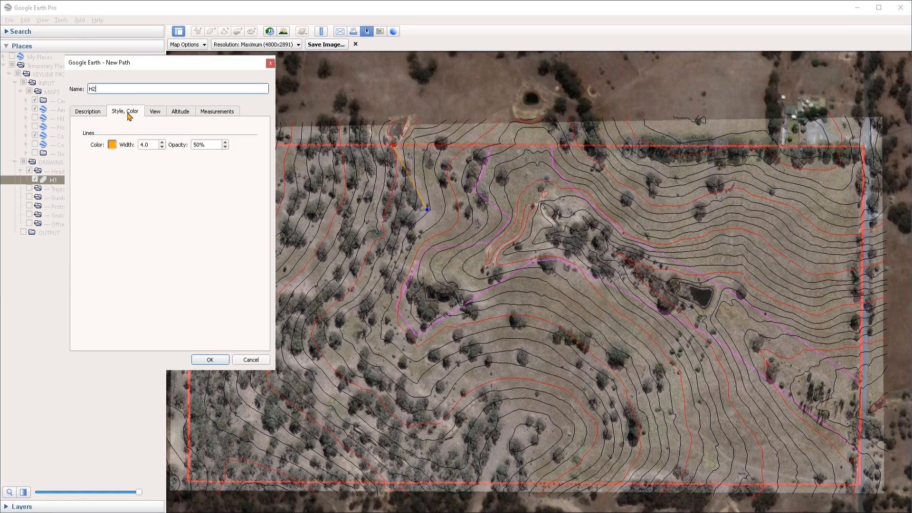
double_click(151, 147)
type("2")
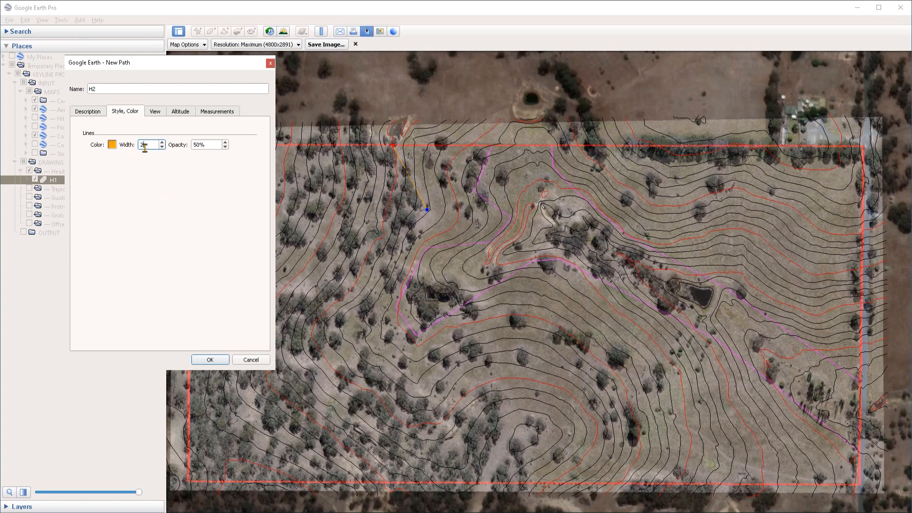
left_click(113, 145)
left_click(71, 195)
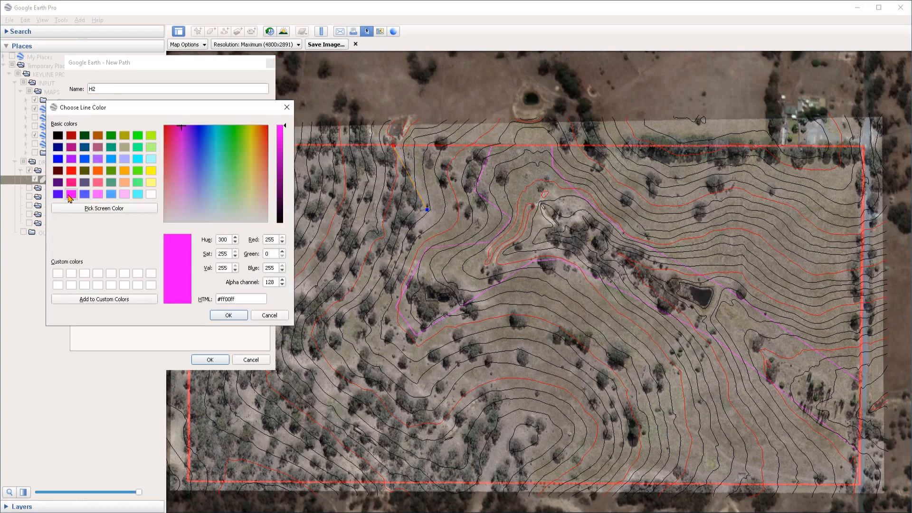
left_click(225, 315)
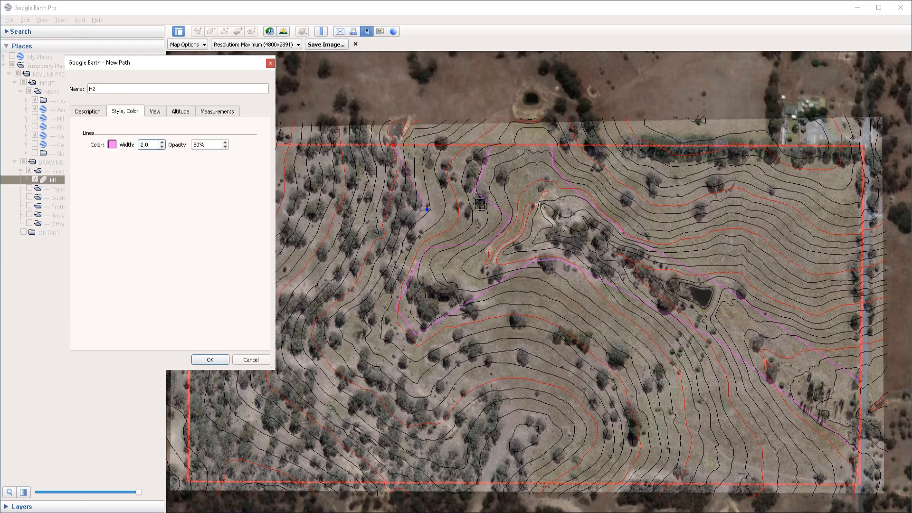
left_click(101, 114)
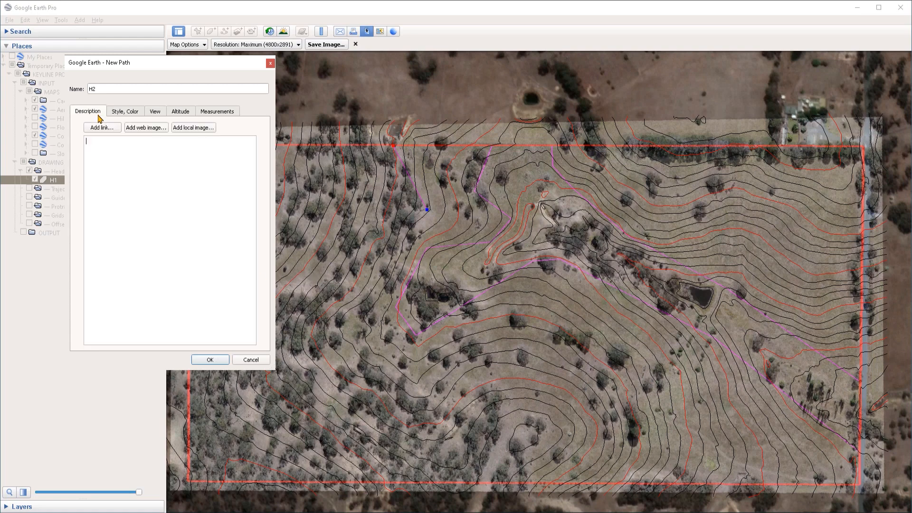
- Extend H2 southwest past the small dam, around the ridge and down to the southern boundary, then save the path
left_click(387, 301)
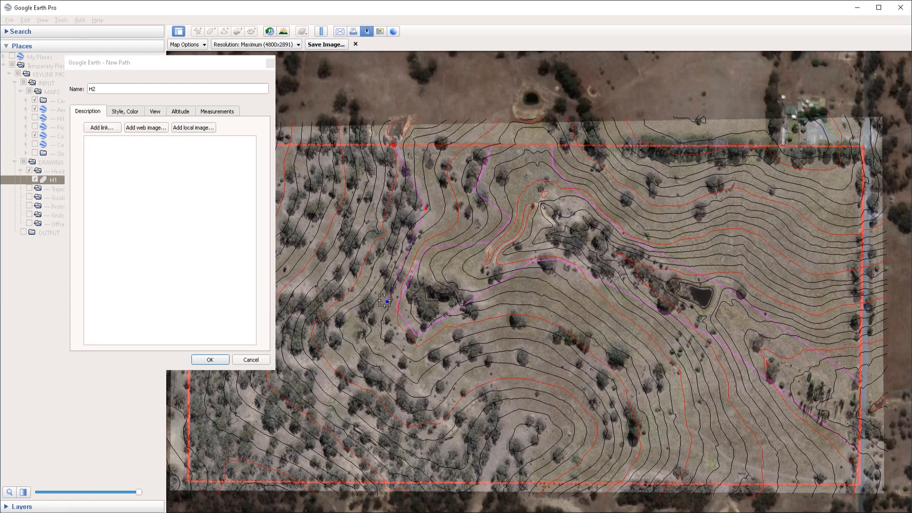
left_click_drag(387, 302, 370, 341)
left_click(438, 403)
left_click(500, 379)
left_click(533, 483)
left_click(215, 361)
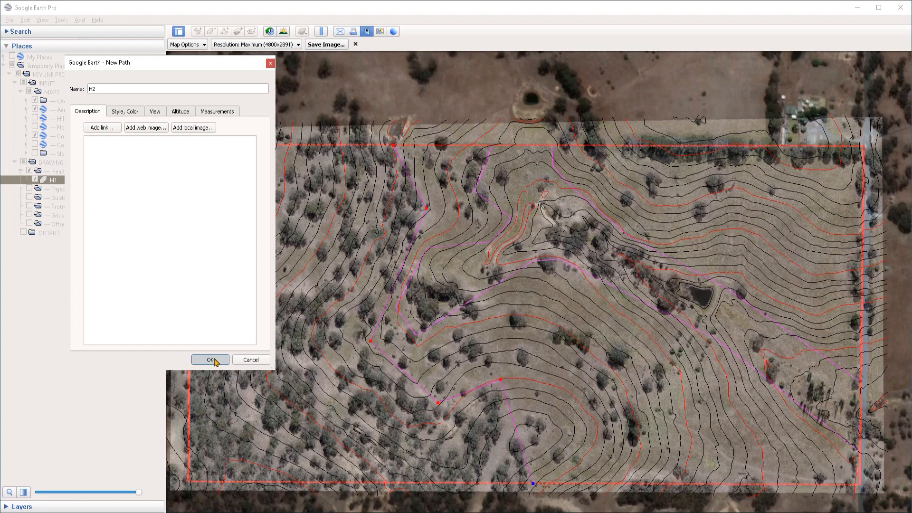
left_click(214, 360)
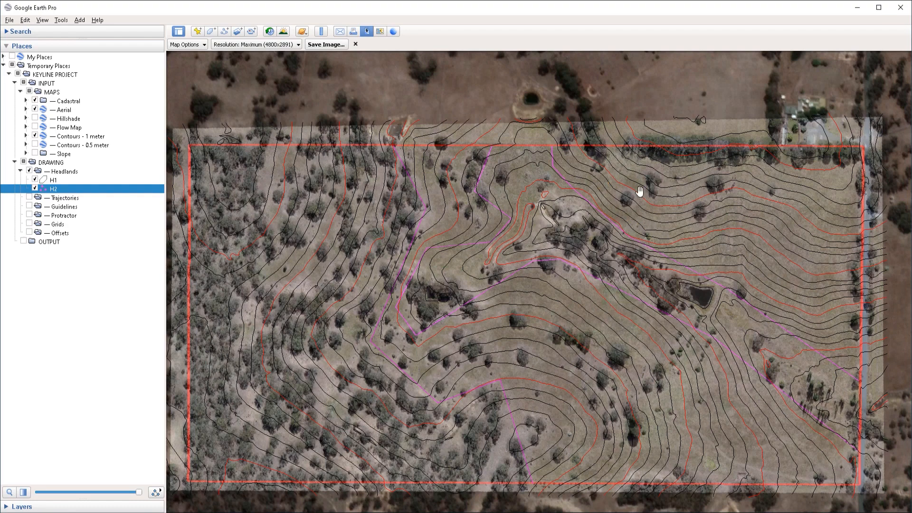
- Examine the H1 and H2 headlands against the contours across the eastern, central and southern parts of the property
scroll(629, 197, "up", 5)
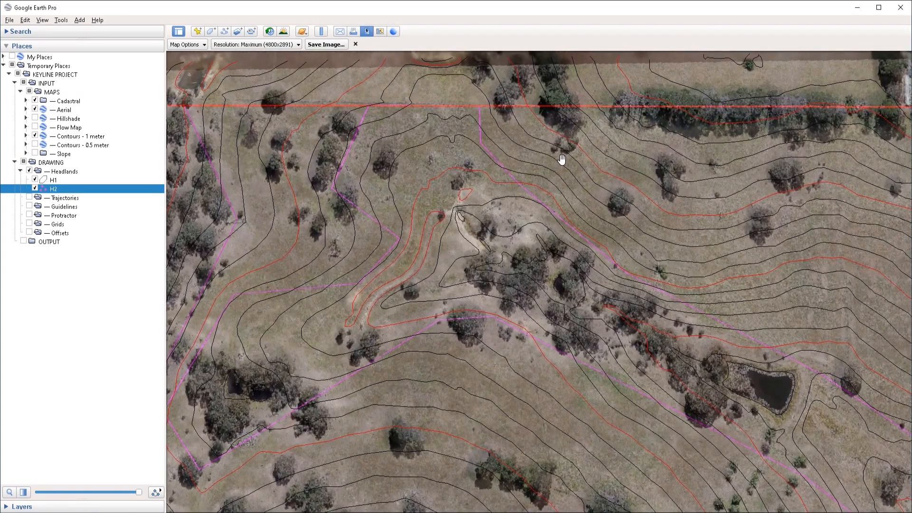
scroll(636, 218, "down", 3)
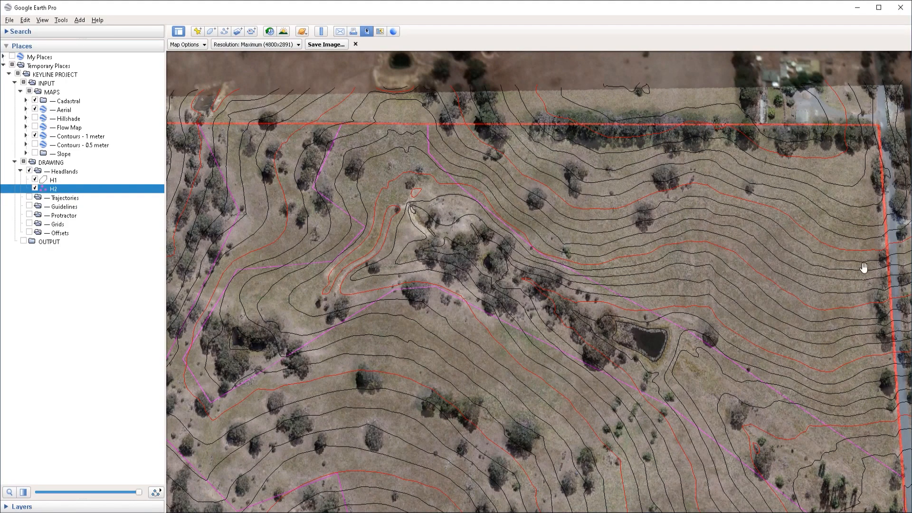
left_click_drag(837, 379, 845, 322)
scroll(842, 325, "down", 1)
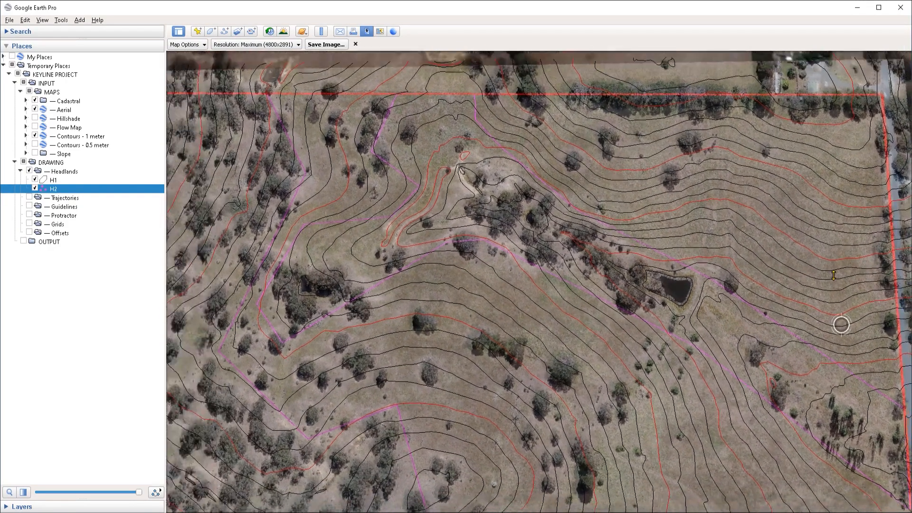
left_click_drag(666, 404, 700, 320)
left_click_drag(547, 251, 528, 281)
left_click_drag(597, 279, 542, 293)
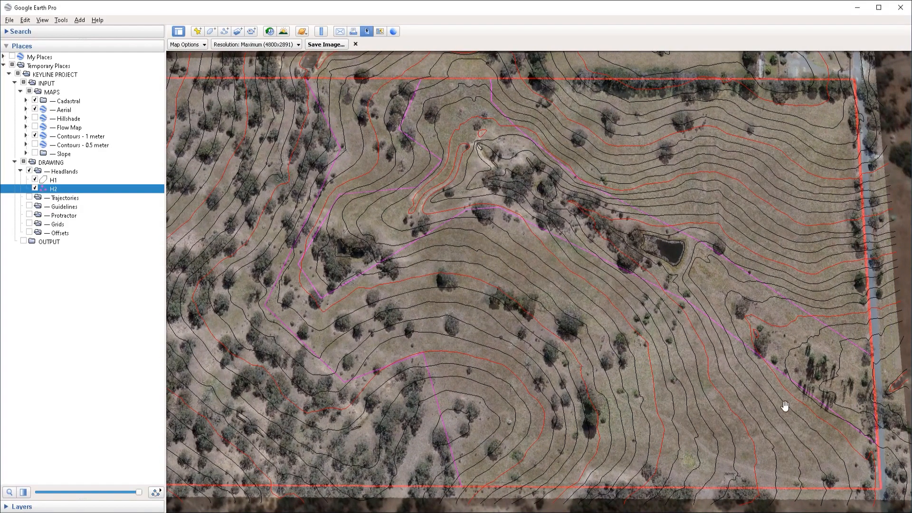
scroll(541, 356, "down", 2)
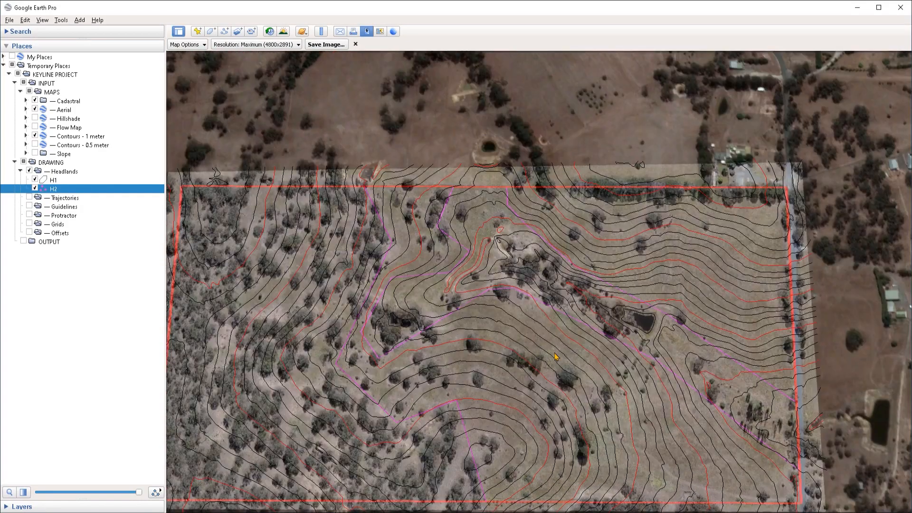
left_click_drag(576, 380, 579, 372)
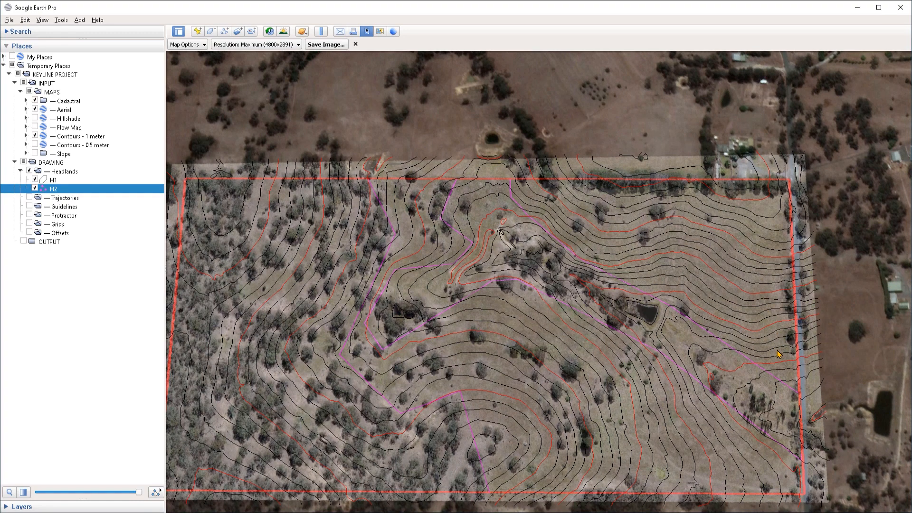
- Start a new path in the Trajectories folder with the yellow color #ffff00 and a line width of 4.0
left_click(60, 199)
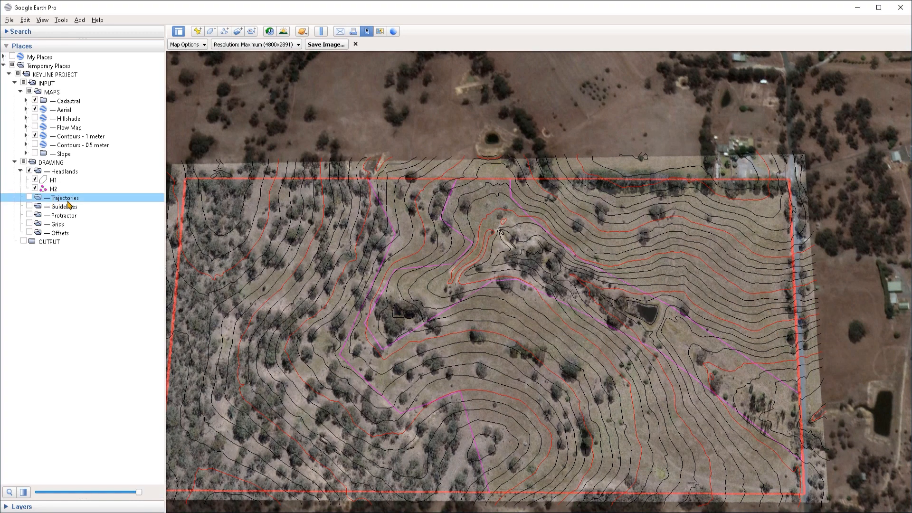
left_click(225, 32)
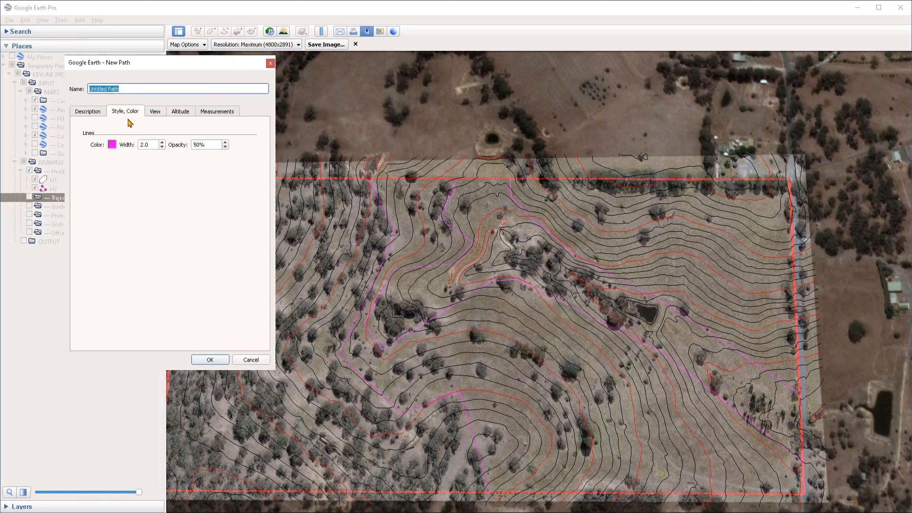
left_click(113, 145)
left_click(151, 171)
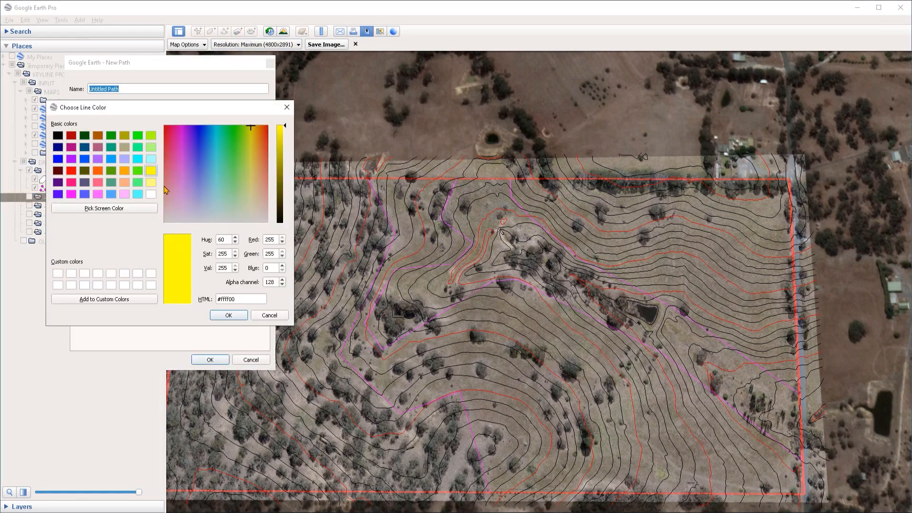
left_click(211, 316)
double_click(139, 145)
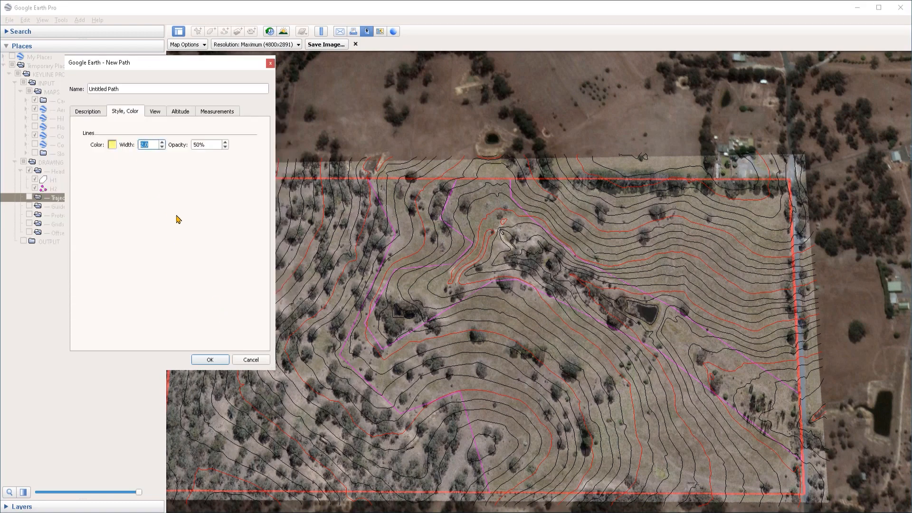
left_click(197, 145)
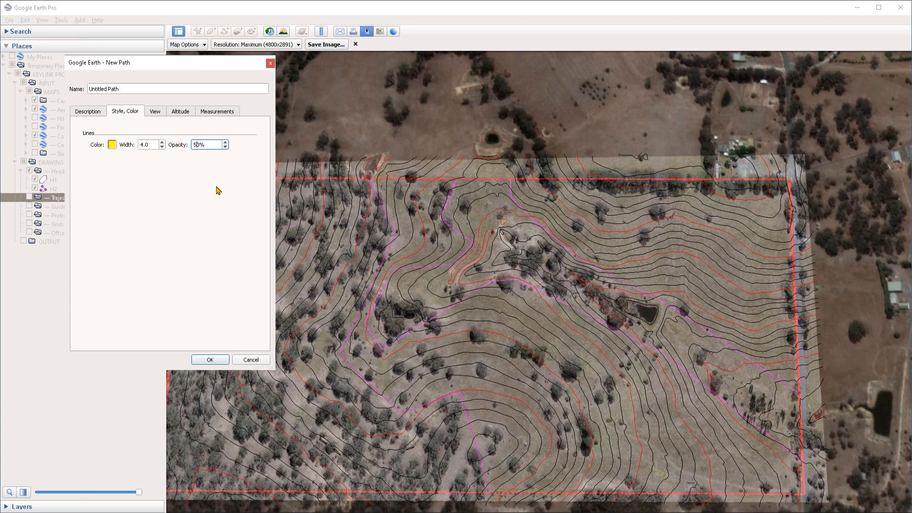
- Name the path T1 and draw a straight downslope line from near the northeastern corner to H1's northern edge
left_click(88, 111)
left_click_drag(124, 89, 49, 88)
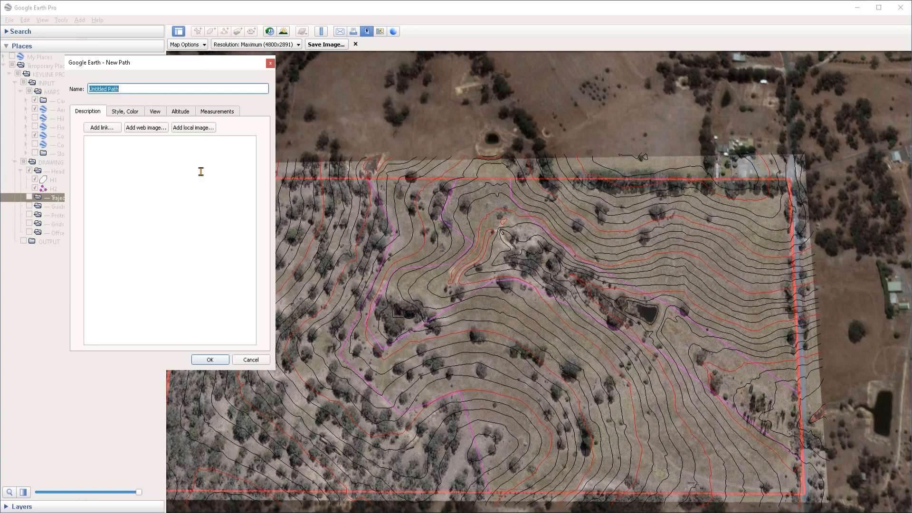
type("T1")
left_click(769, 215)
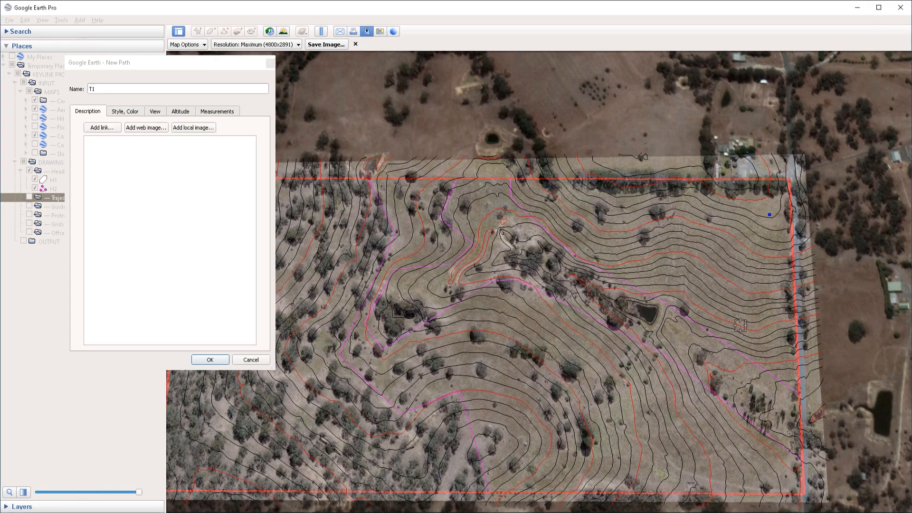
left_click(748, 352)
- Adjust both ends of T1 until it crosses the northeastern contours squarely down to the headland, then save the path
left_click_drag(748, 352, 740, 352)
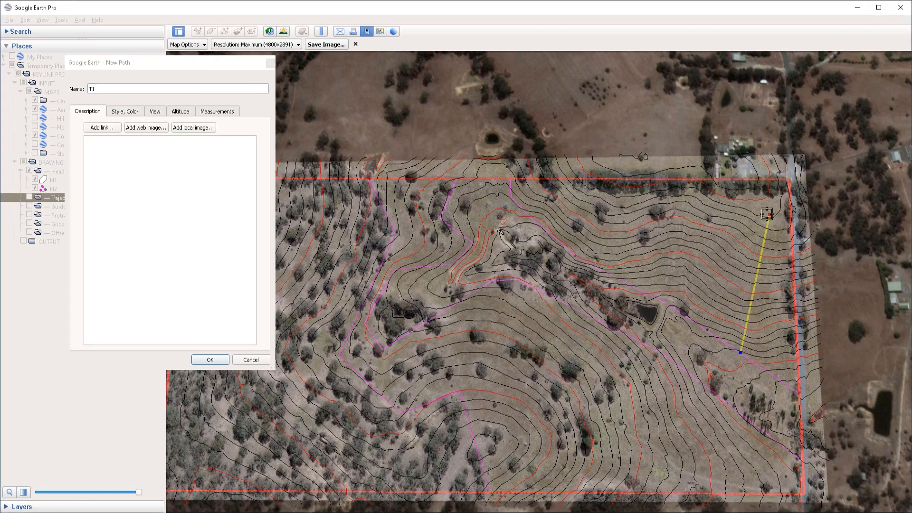
left_click_drag(769, 215, 761, 217)
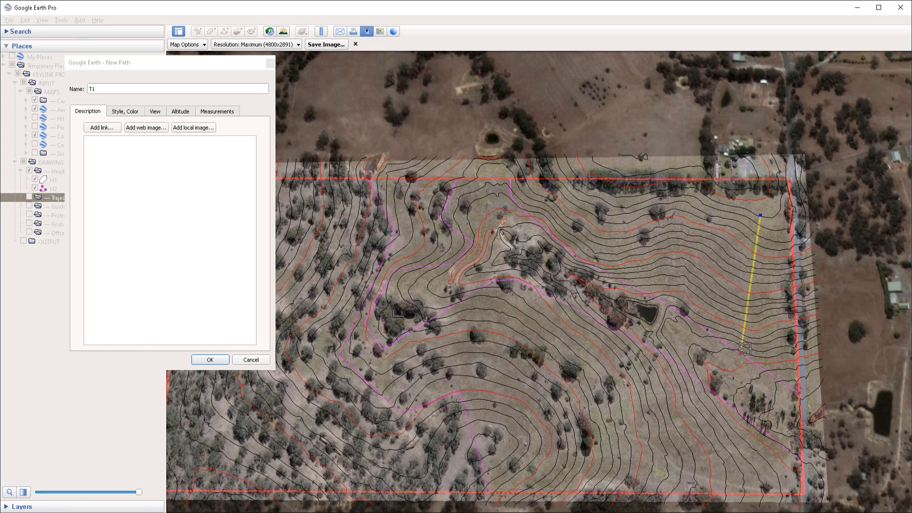
left_click_drag(741, 353, 747, 351)
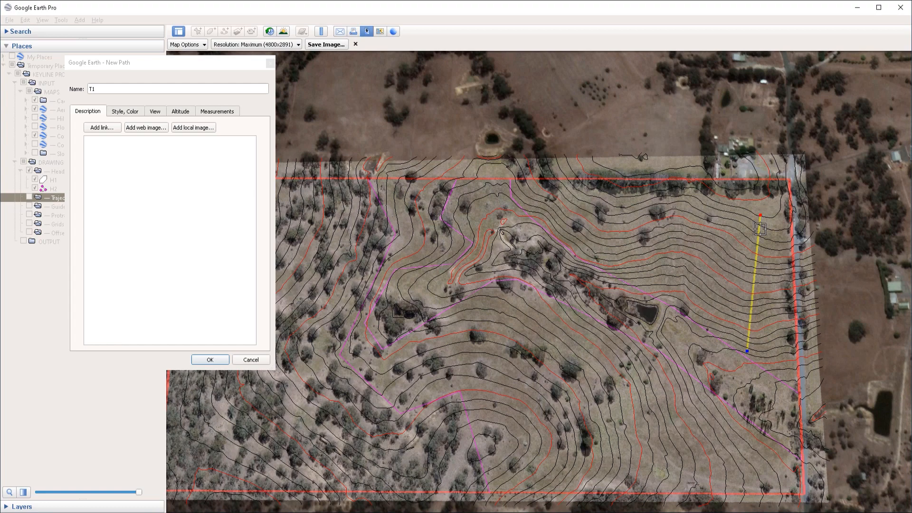
left_click_drag(747, 351, 746, 298)
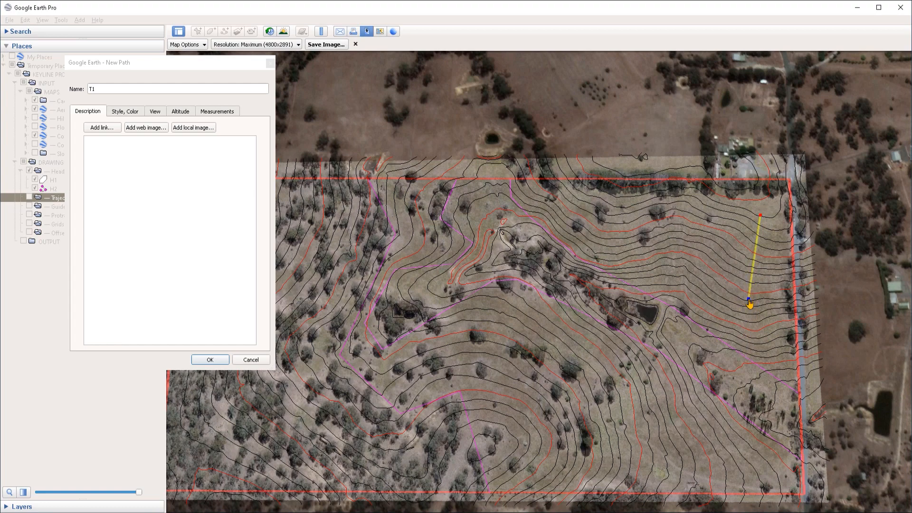
left_click(769, 362)
left_click_drag(770, 362, 765, 360)
right_click(760, 322)
left_click_drag(749, 300, 751, 361)
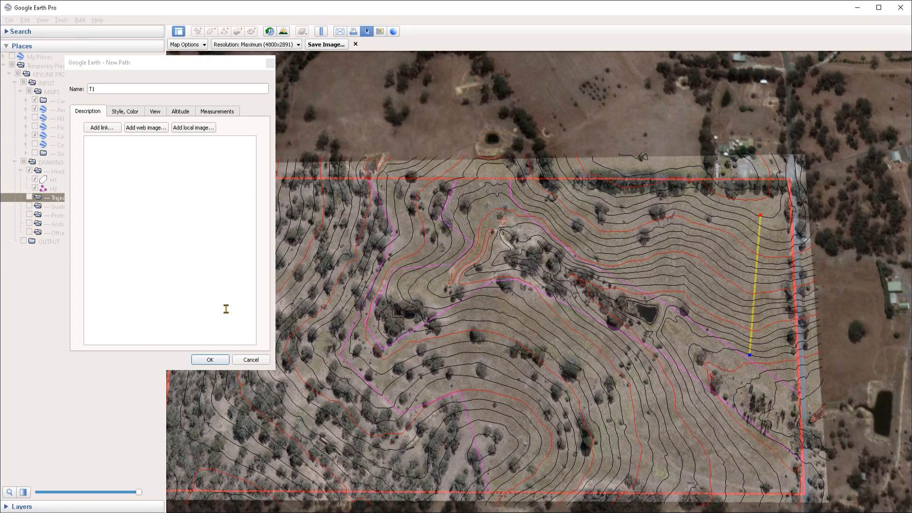
left_click(211, 360)
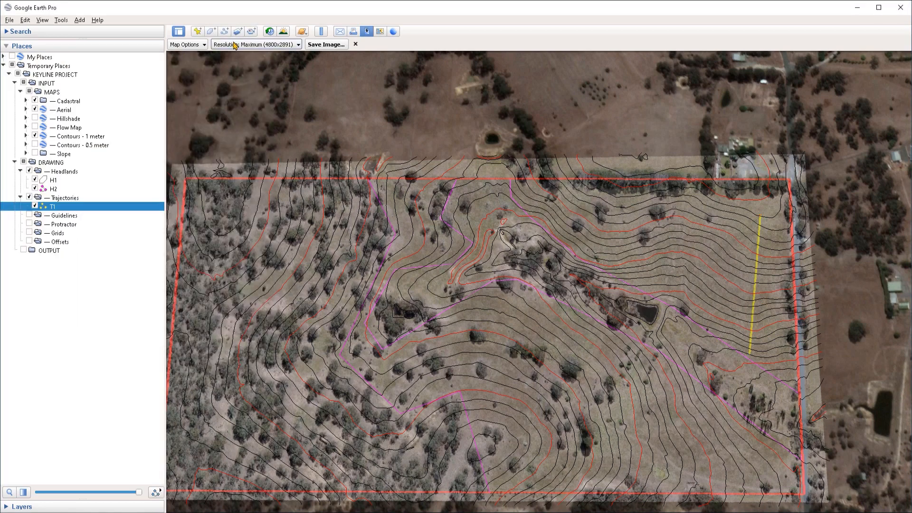
- Create path T2 as a straight downslope line from the northern boundary west of T1 to the headland just east of the dam
left_click(223, 32)
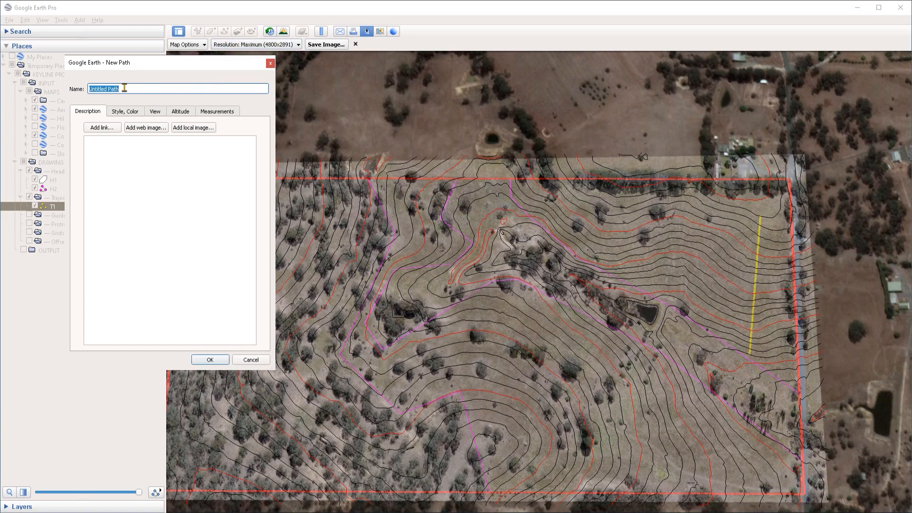
type("T2")
left_click(684, 184)
left_click(680, 307)
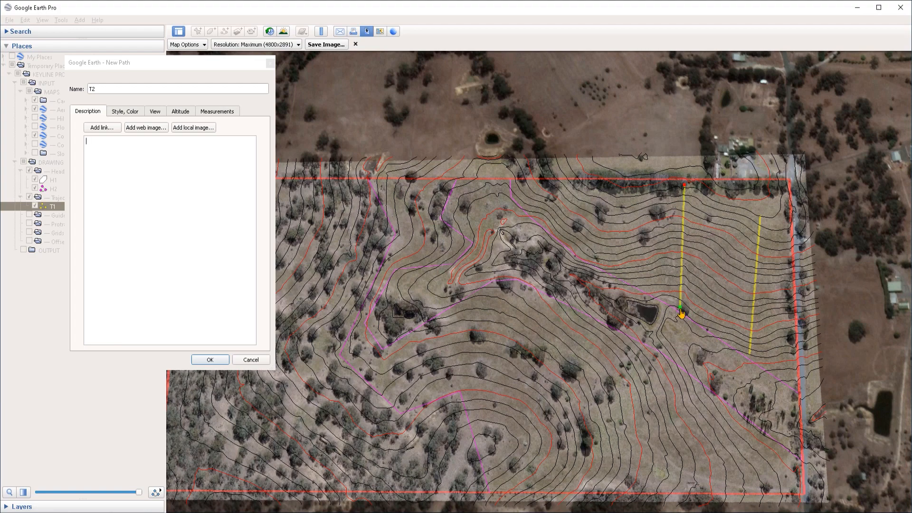
left_click_drag(684, 189, 674, 187)
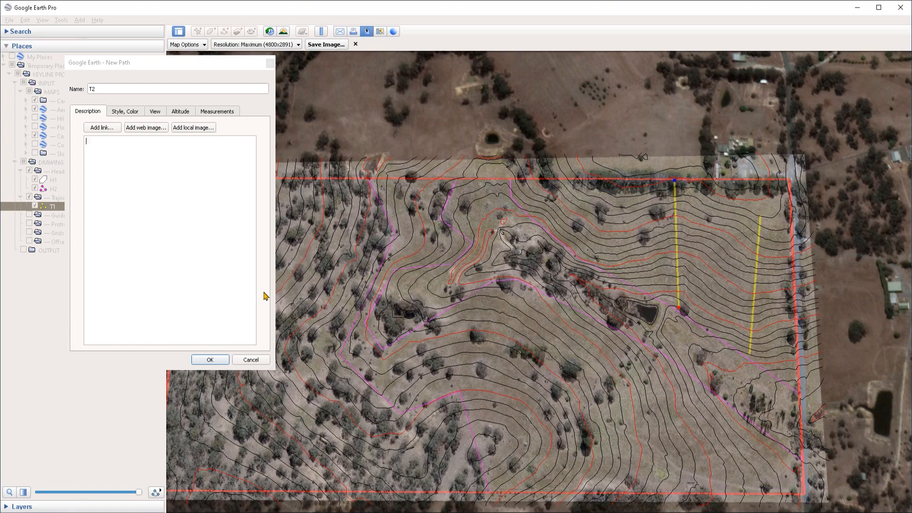
left_click(210, 360)
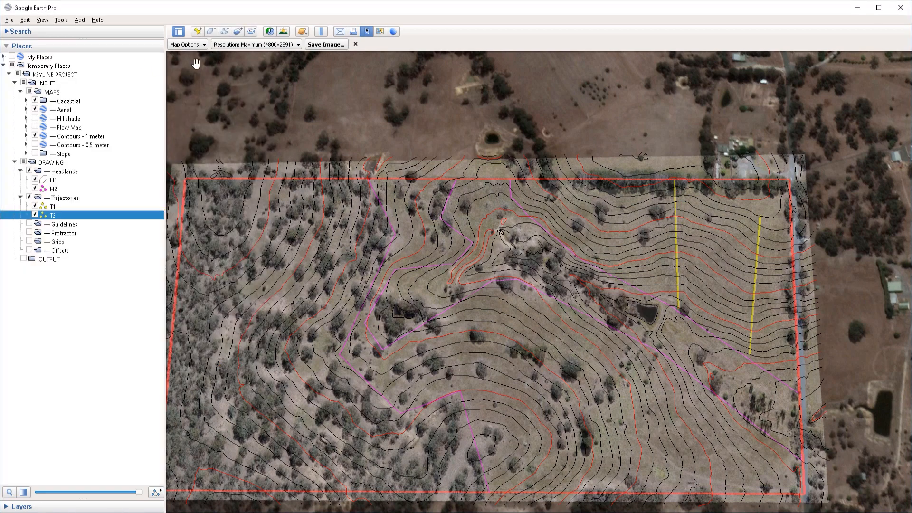
- Create path T3 as a straight line from the northern boundary west of T2, running south-southwest to the headland
left_click(224, 32)
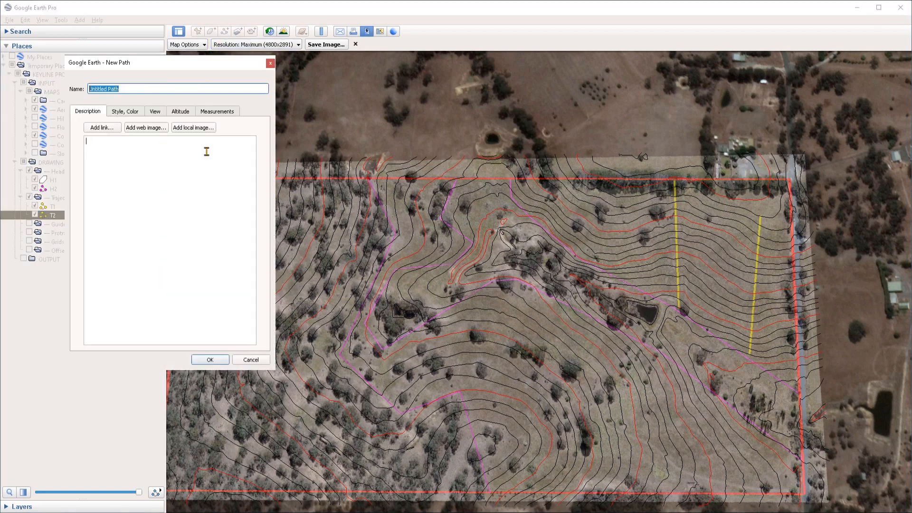
type("T3")
left_click(618, 181)
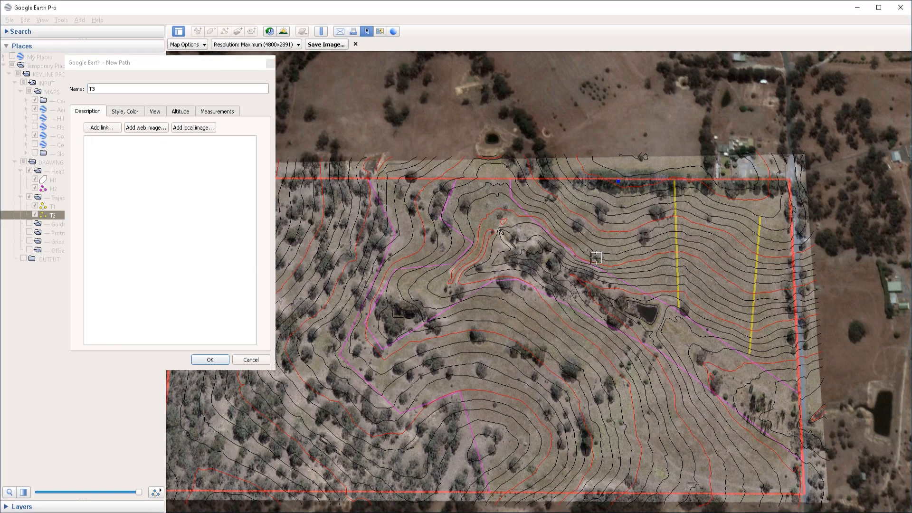
left_click(592, 264)
left_click(208, 362)
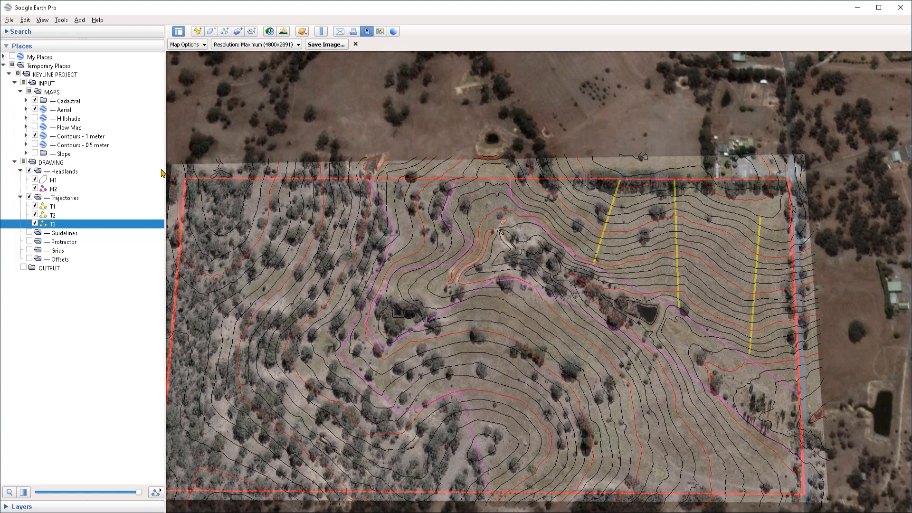
- Create path T4 from the western headland's start on the northern boundary, running east-southeast across the contours to the short headland section
left_click(225, 31)
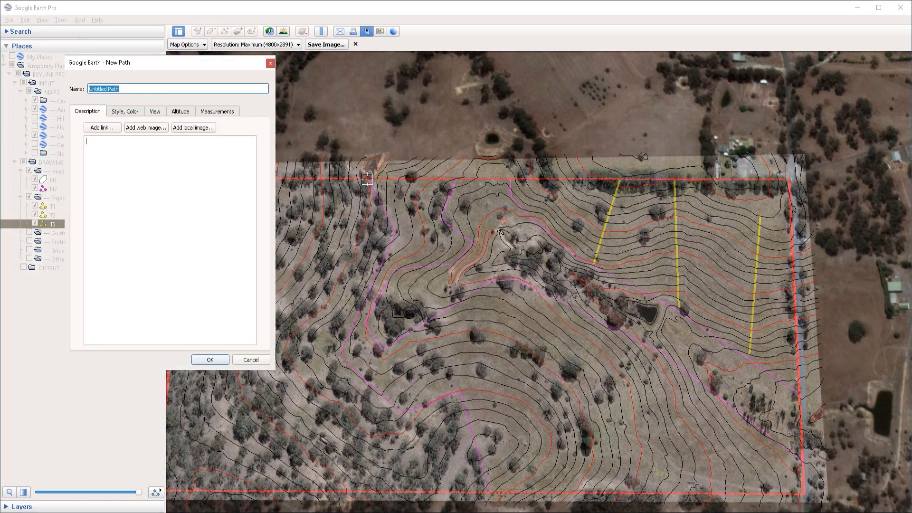
left_click(367, 179)
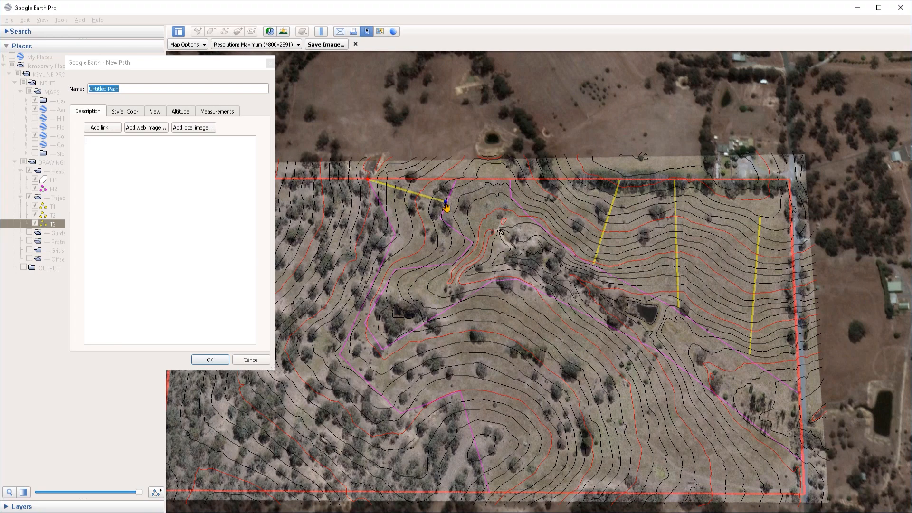
left_click_drag(368, 179, 380, 180)
left_click(206, 308)
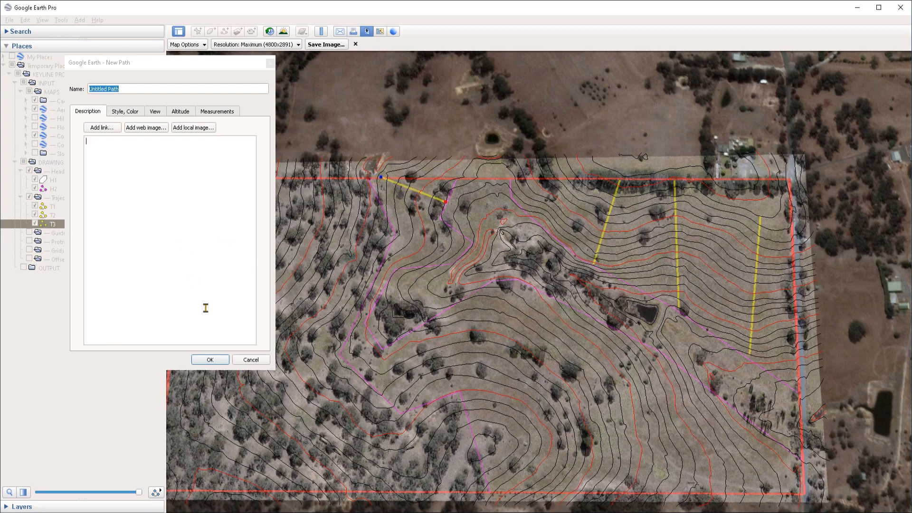
type("T4")
left_click(204, 359)
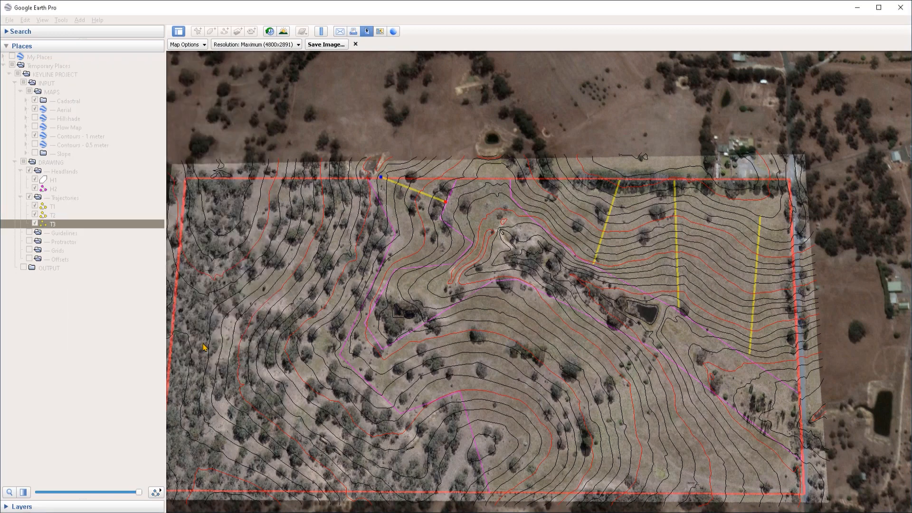
- Create path T5 below T4, running slightly south of east from the western headland across the contours to the edge of the gully
left_click(216, 31)
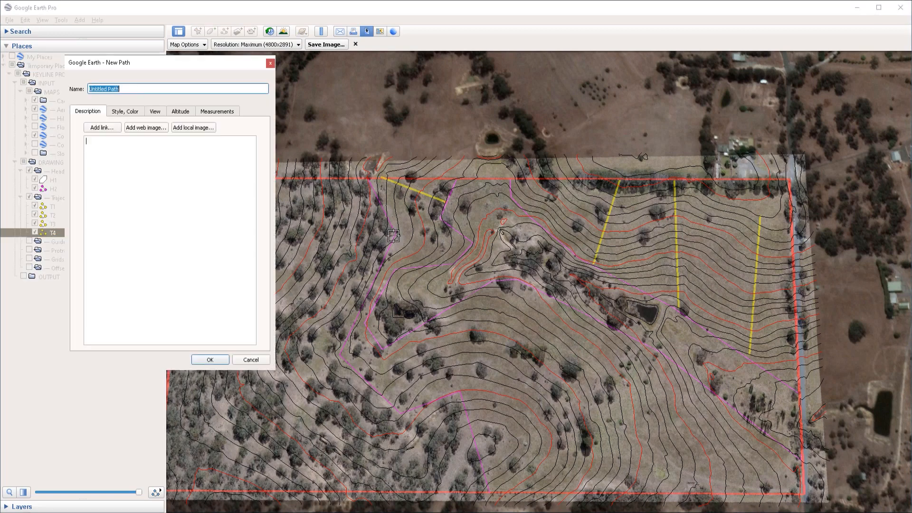
left_click(468, 247)
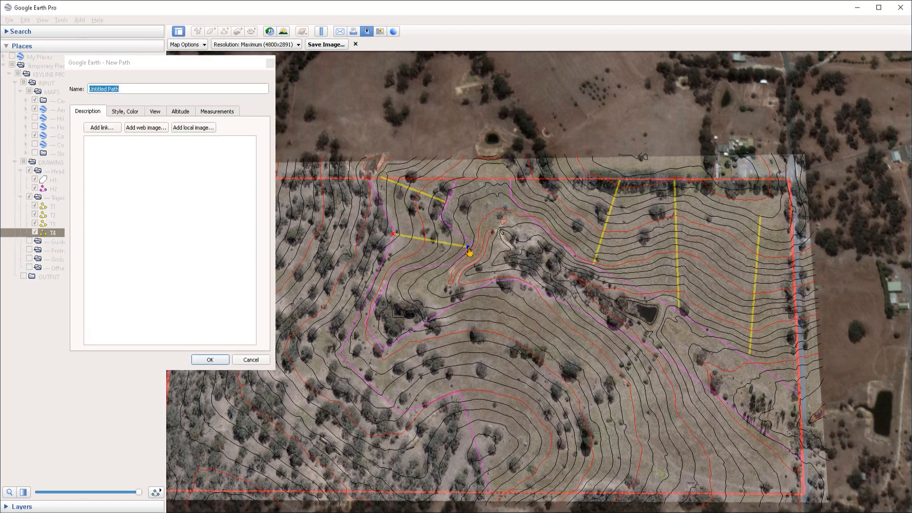
left_click_drag(468, 248, 470, 247)
left_click_drag(393, 234, 395, 234)
type("T5")
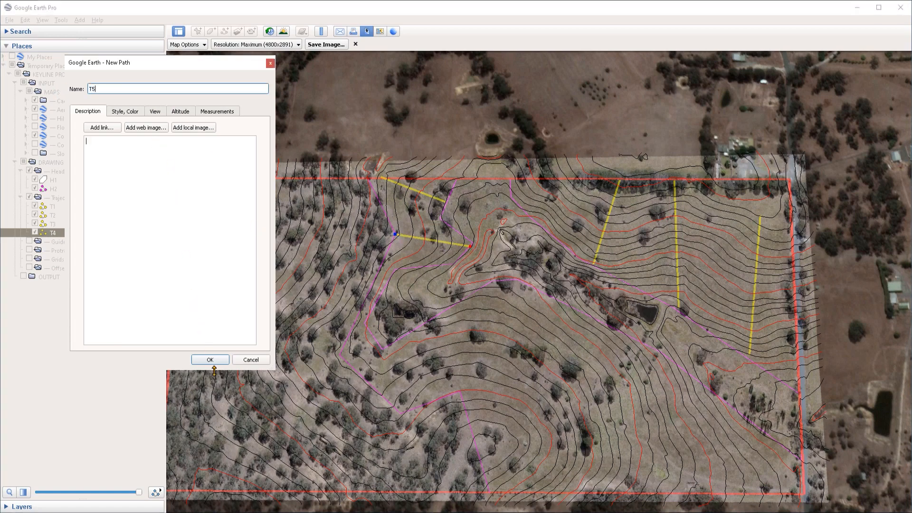
left_click(210, 360)
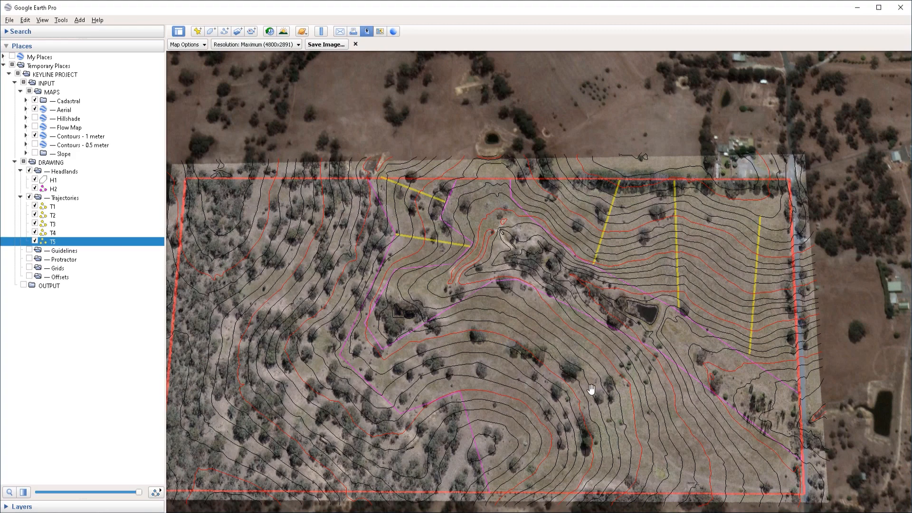
- Create path T6 from the headland bend on the southern ridge north-northeast to the central headland, fine-tuning both ends across the contours
left_click_drag(580, 430, 548, 382)
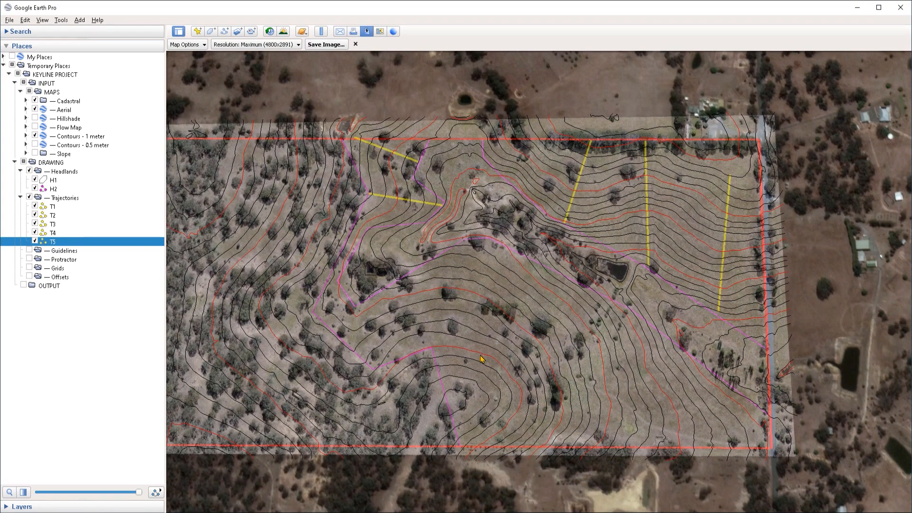
left_click(224, 32)
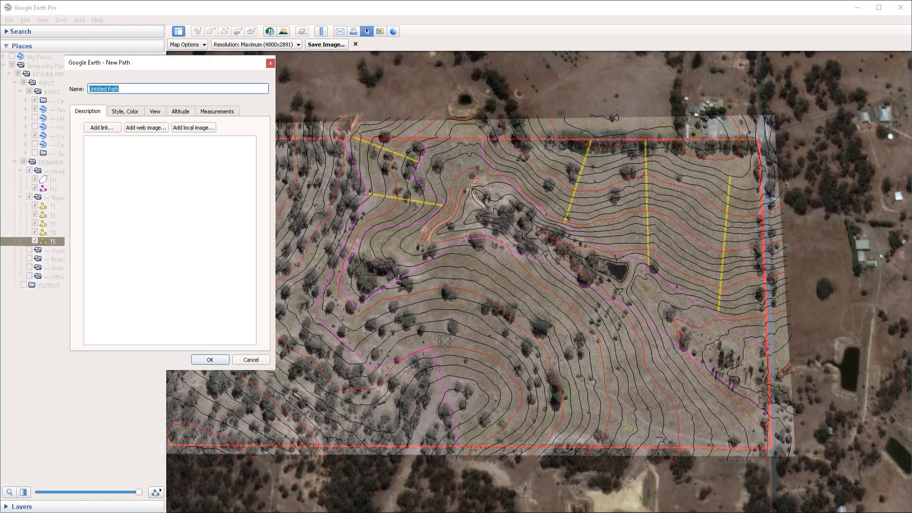
left_click(432, 348)
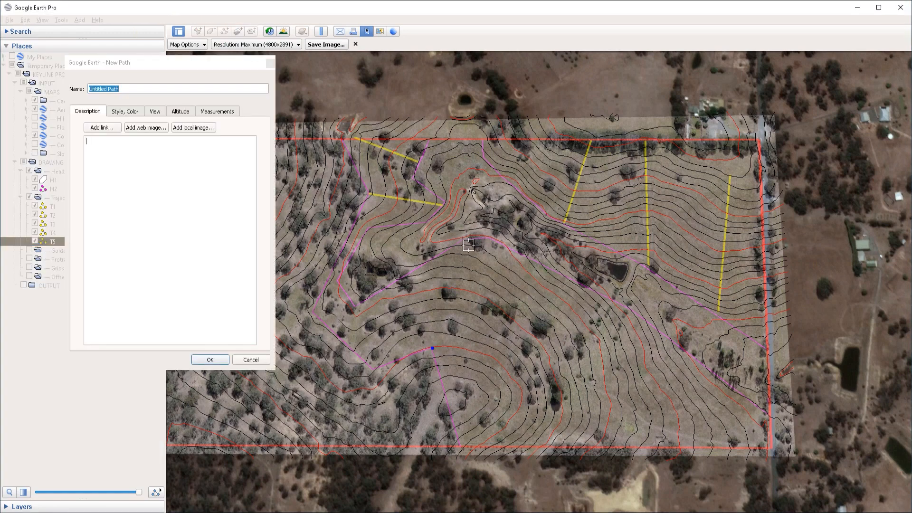
left_click(466, 240)
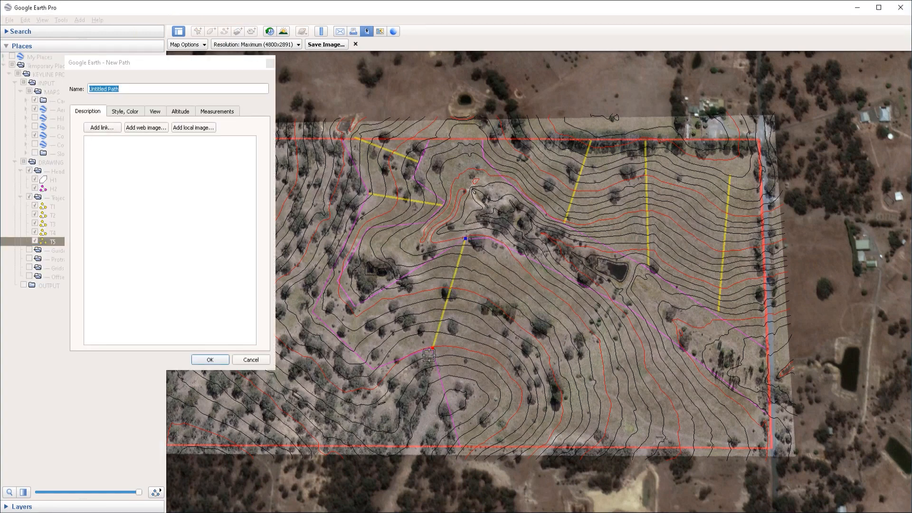
left_click_drag(433, 348, 429, 347)
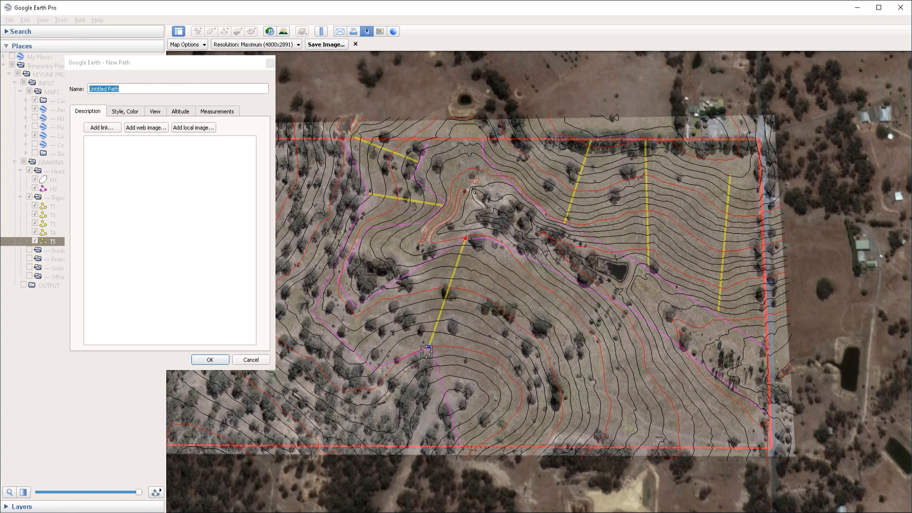
type("T6")
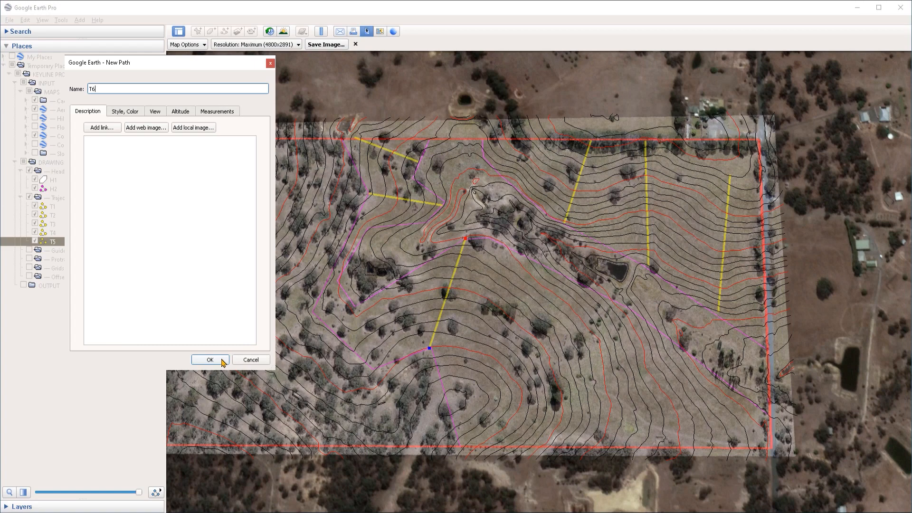
left_click_drag(466, 239, 457, 241)
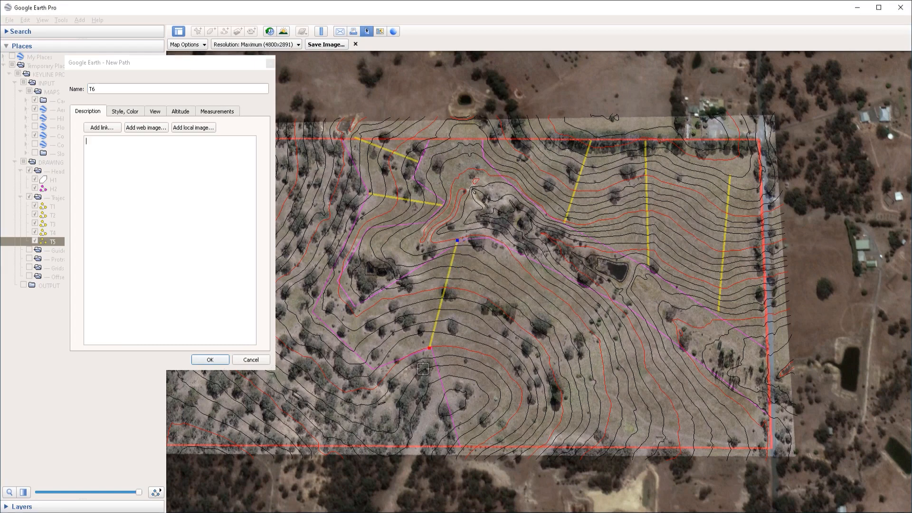
left_click_drag(429, 348, 431, 348)
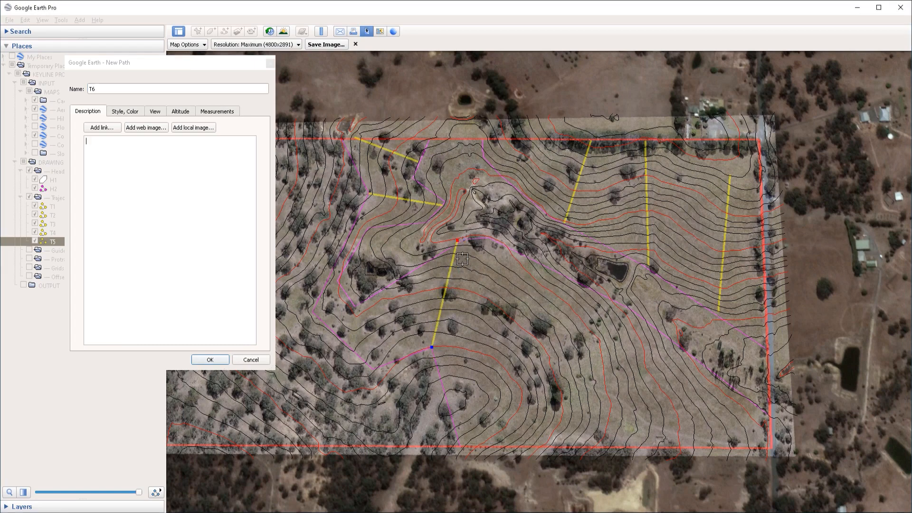
left_click_drag(456, 241, 465, 240)
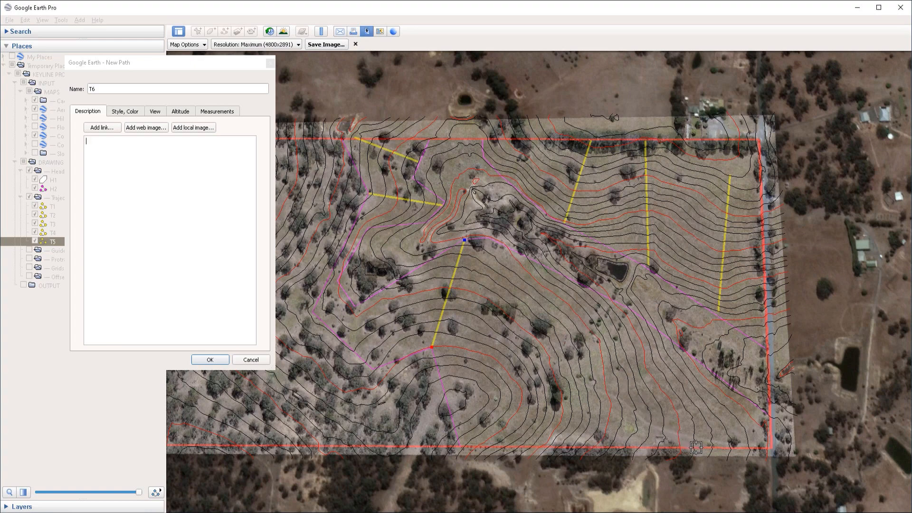
left_click(210, 360)
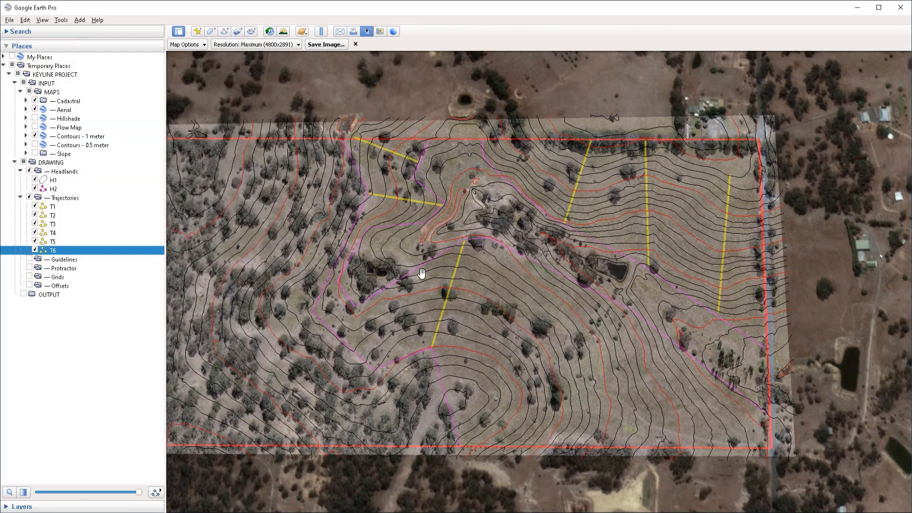
- Create path T7 from the headland along the southern ridge track northeast across the contours to the headland just below the dam
left_click(237, 32)
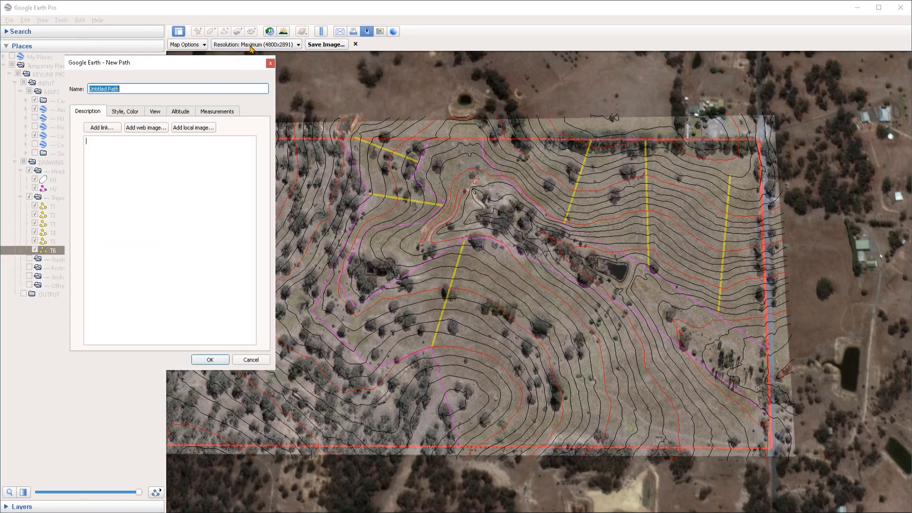
left_click(448, 401)
left_click(632, 313)
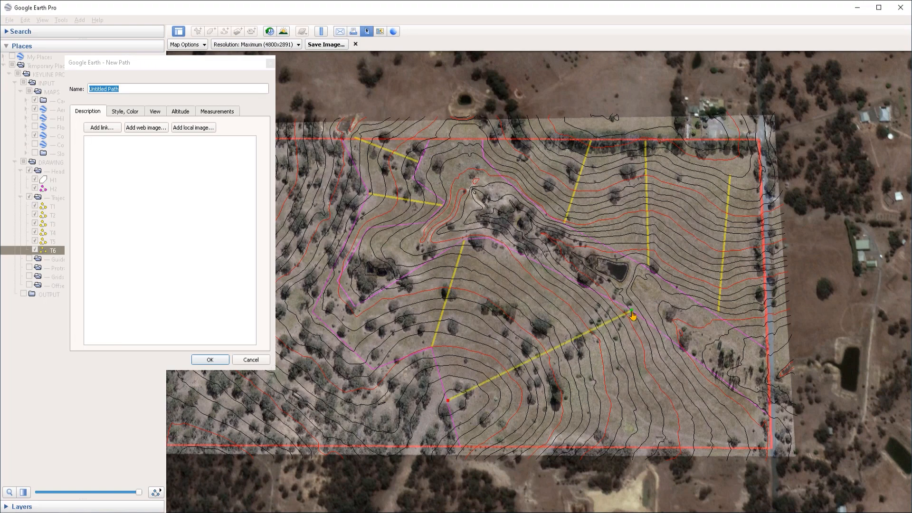
left_click_drag(633, 314, 630, 312)
type("T7")
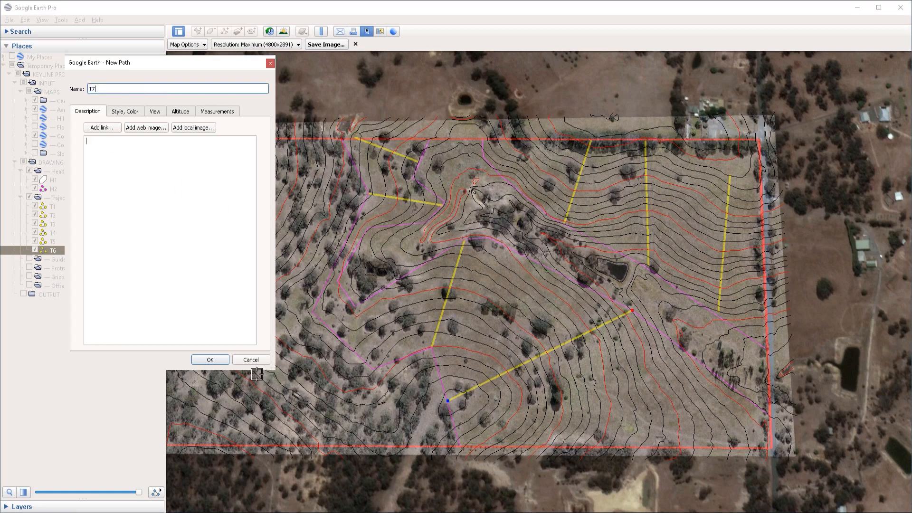
left_click(219, 361)
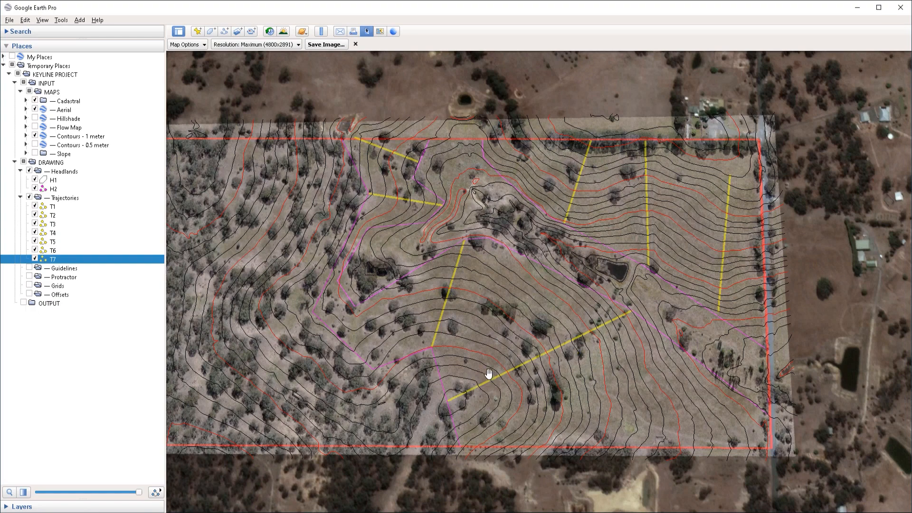
- Start a new path in the Headlands folder with a green (#00ff00) line at 100% opacity
left_click(64, 269)
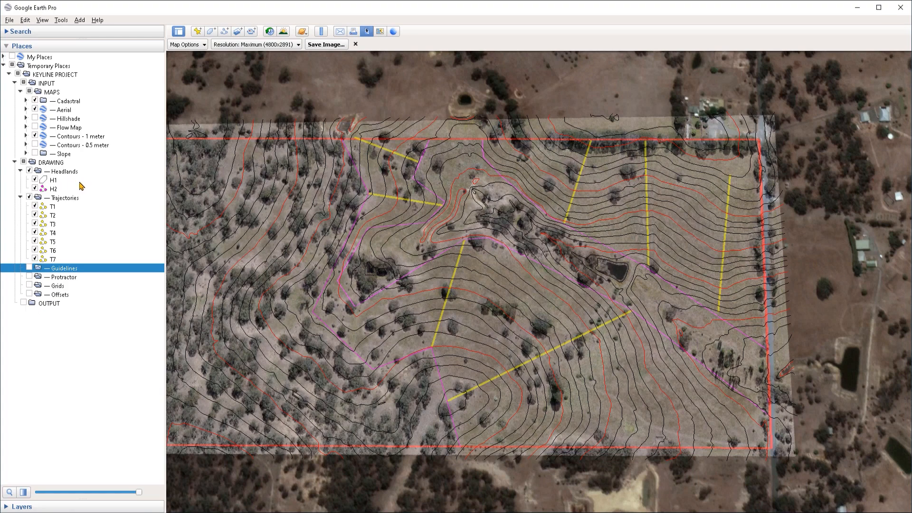
left_click(68, 172)
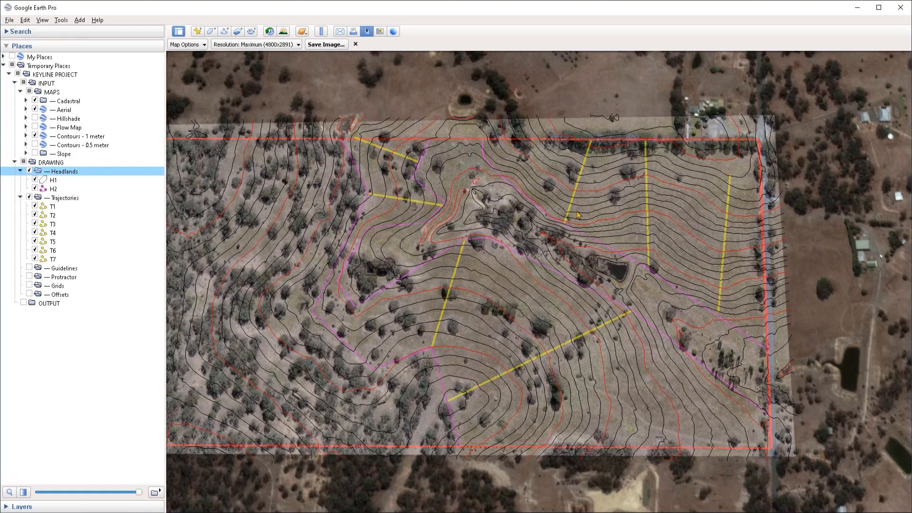
right_click_drag(729, 267, 722, 380)
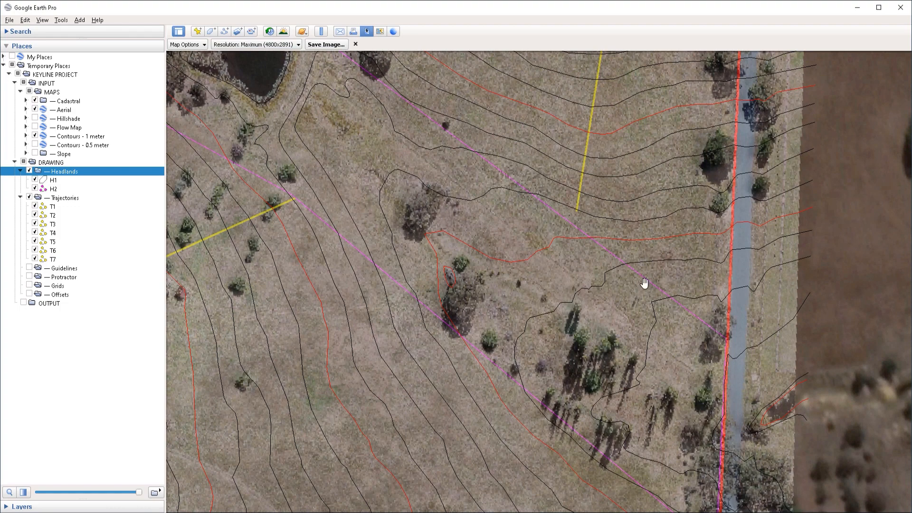
left_click_drag(723, 323, 687, 289)
scroll(687, 289, "up", 2)
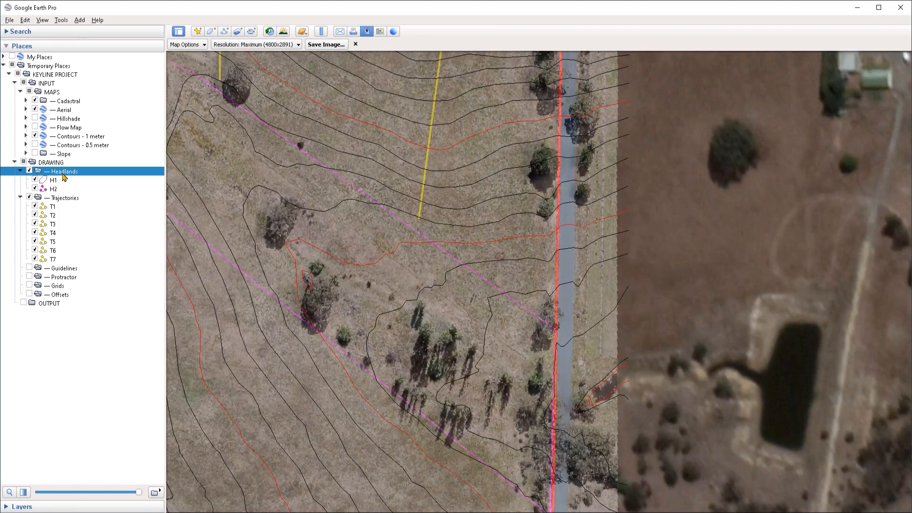
left_click(225, 32)
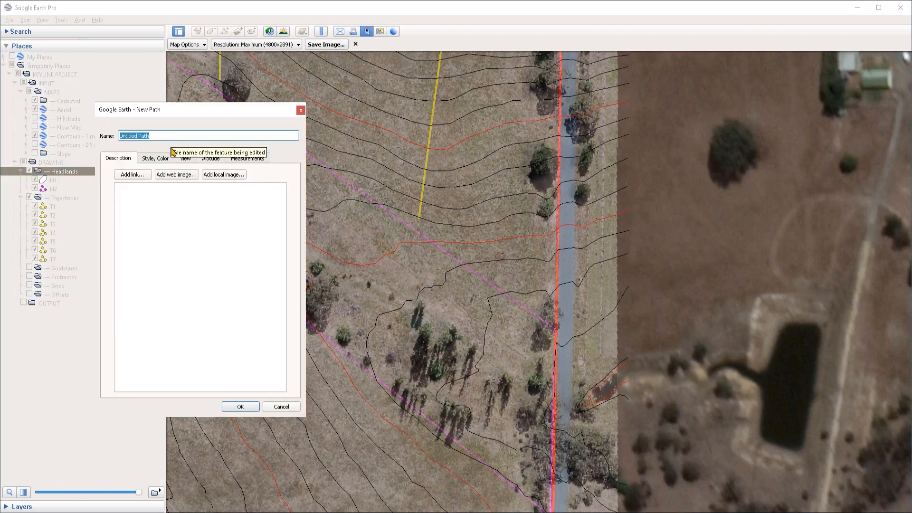
left_click(164, 159)
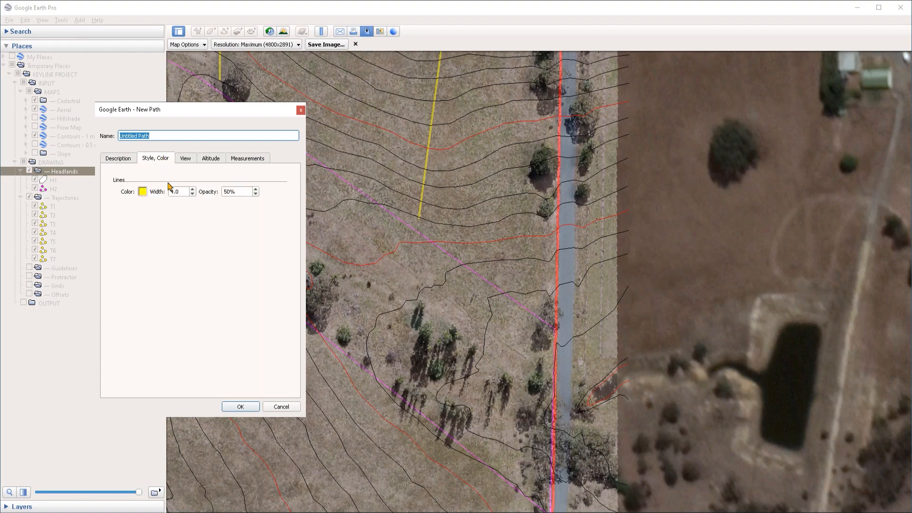
left_click(142, 192)
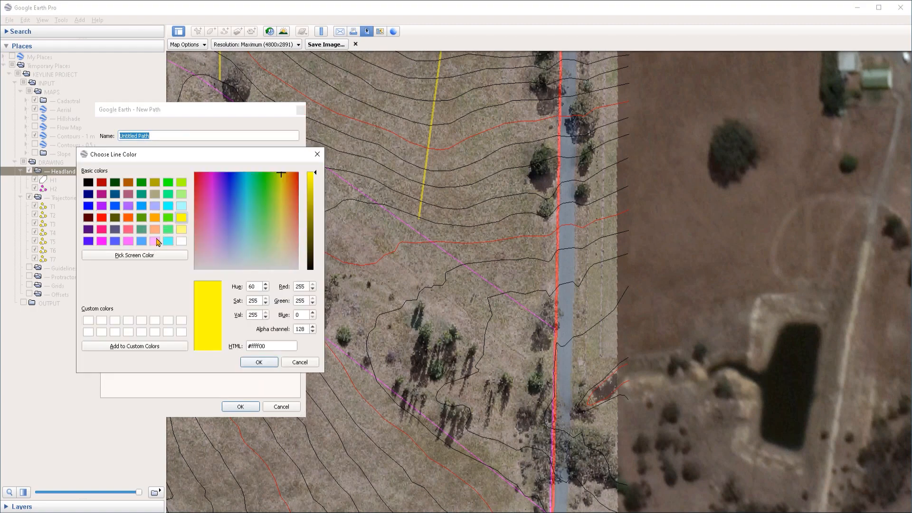
left_click(169, 184)
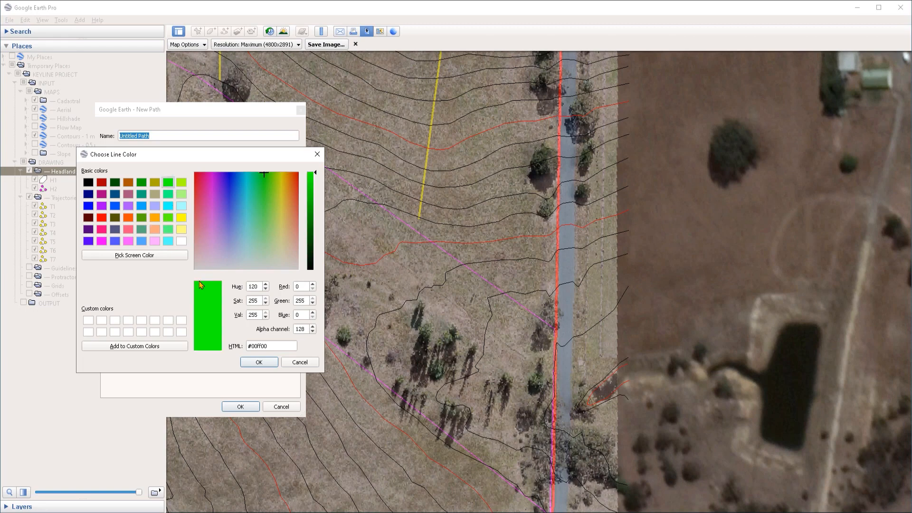
left_click(259, 363)
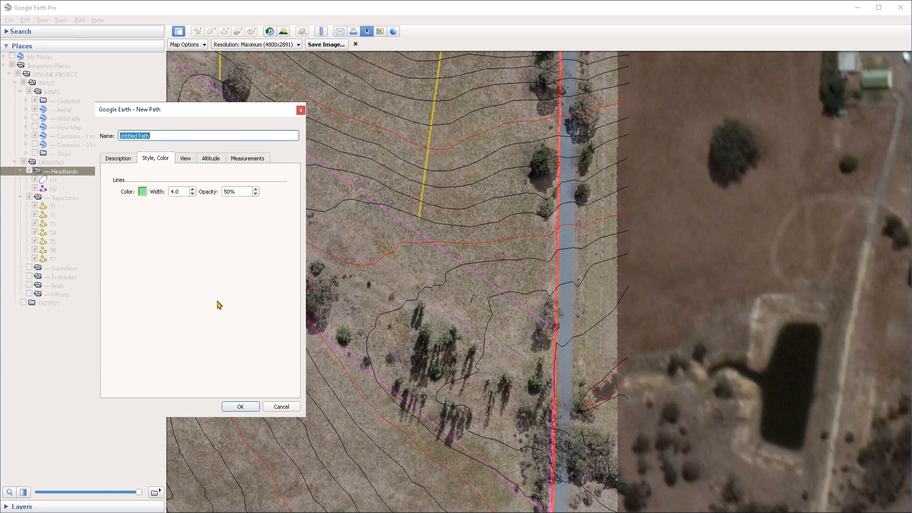
double_click(231, 191)
type("1")
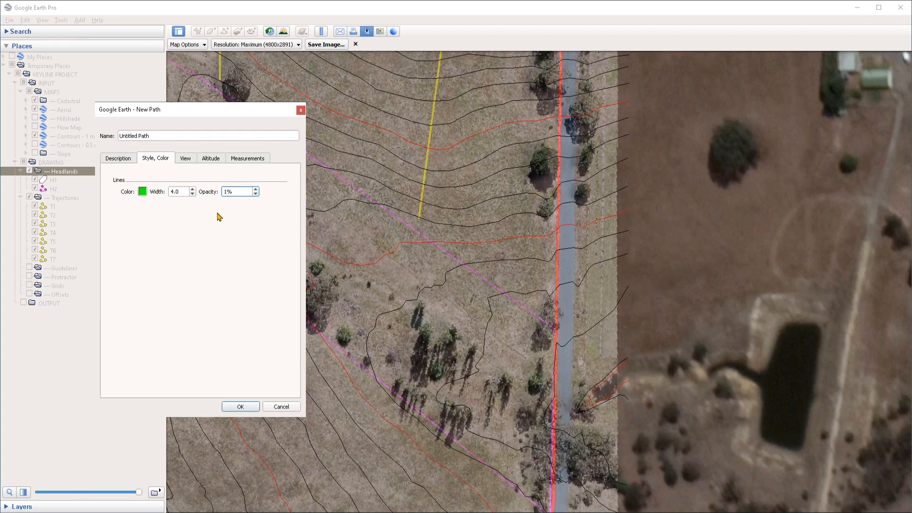
type("00")
- Draw the path about 5.6 m northeast onto the road from the headland corner on the eastern boundary
left_click_drag(268, 111, 113, 125)
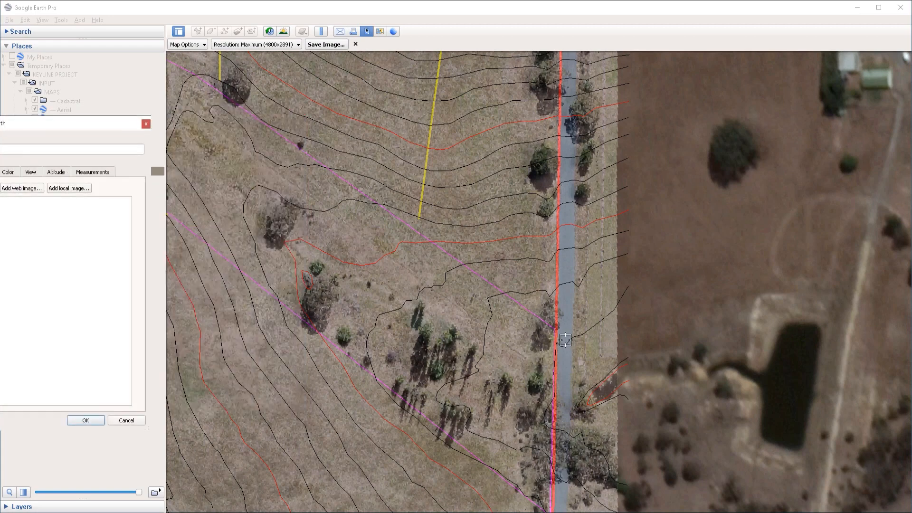
scroll(557, 337, "up", 1)
scroll(556, 338, "up", 3)
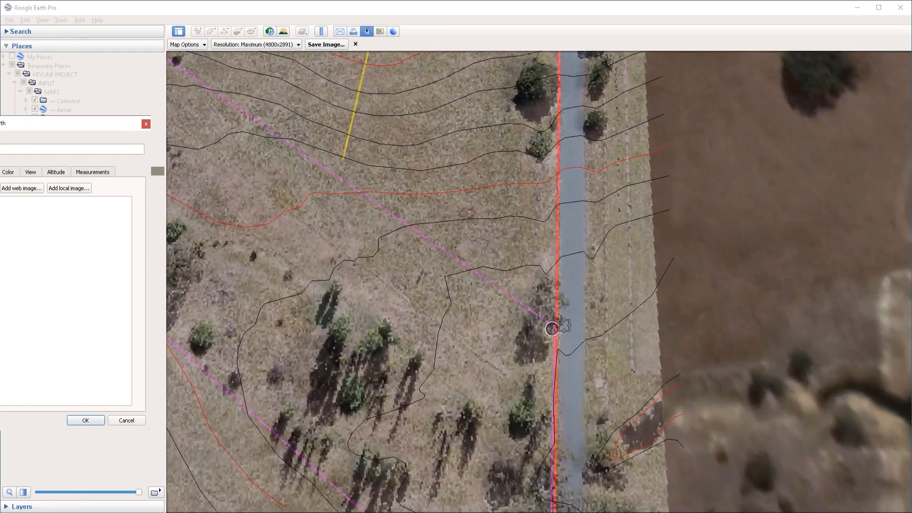
scroll(555, 331, "up", 1)
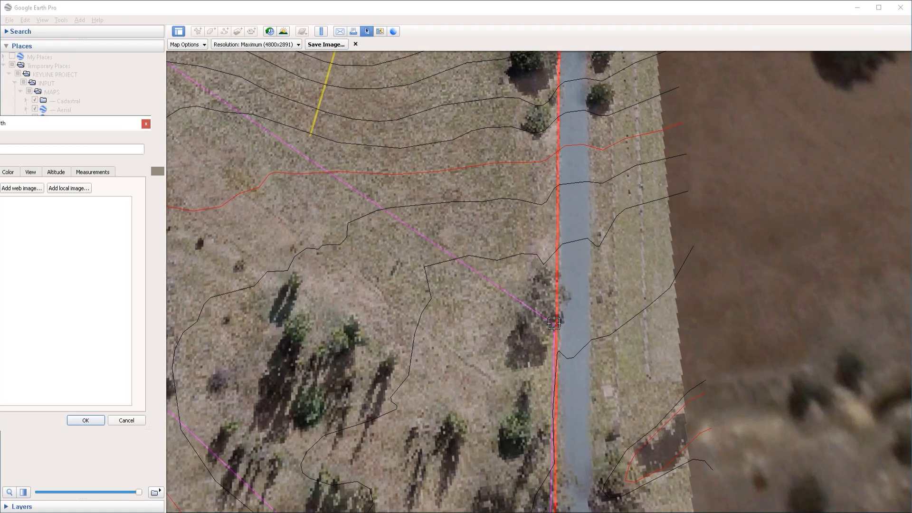
left_click(555, 325)
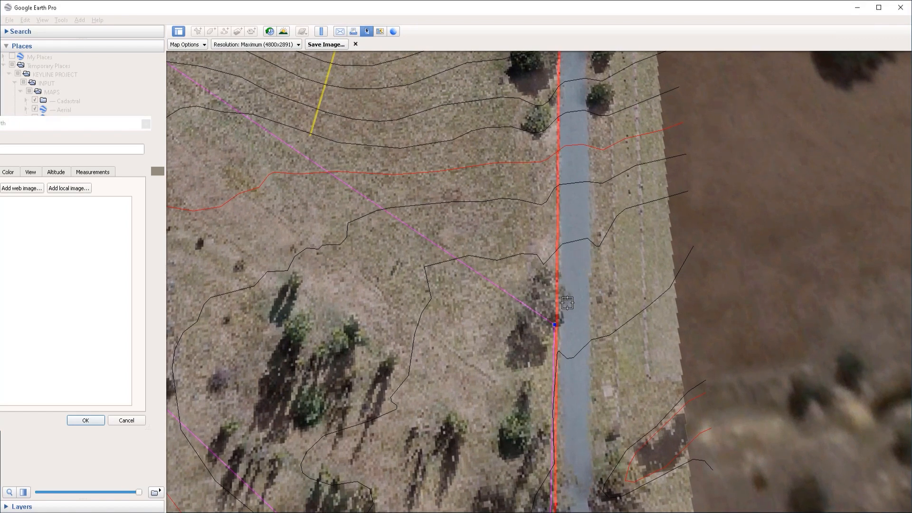
left_click(568, 303)
- Measure the path in meters, extend its outer end to a length of 10 m, and save it
left_click_drag(66, 128, 171, 115)
left_click(201, 166)
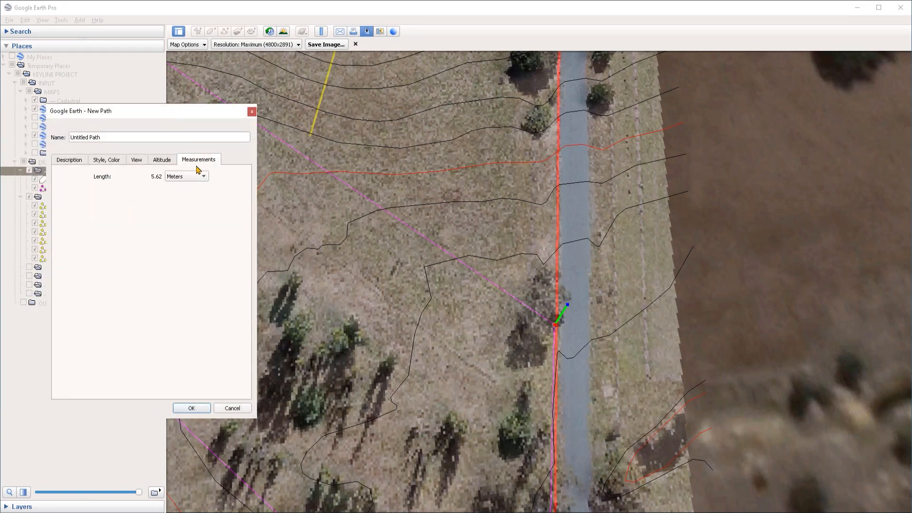
left_click(198, 177)
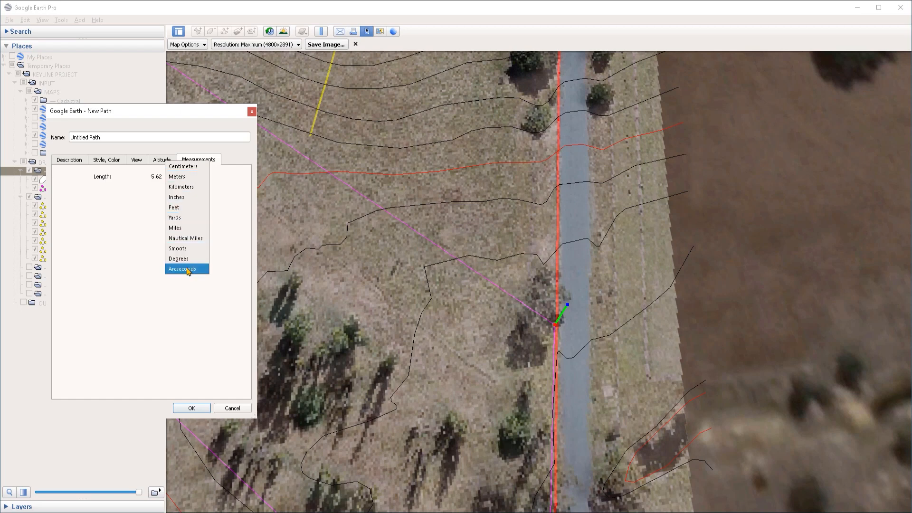
left_click(177, 176)
left_click(570, 301)
left_click_drag(569, 301, 575, 289)
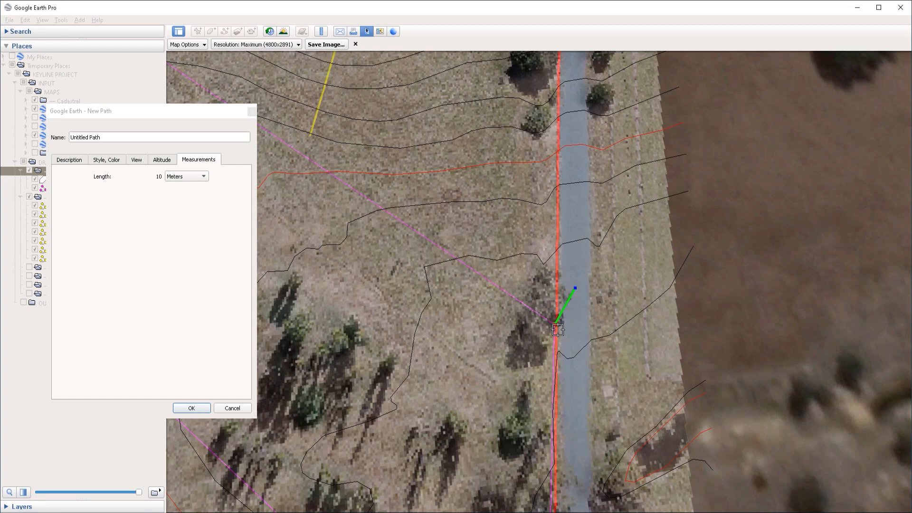
left_click(556, 326)
left_click(191, 408)
- Locate H1's vertices and create a 10 m green path running northeast from the vertex just east of the dam
scroll(393, 340, "down", 10)
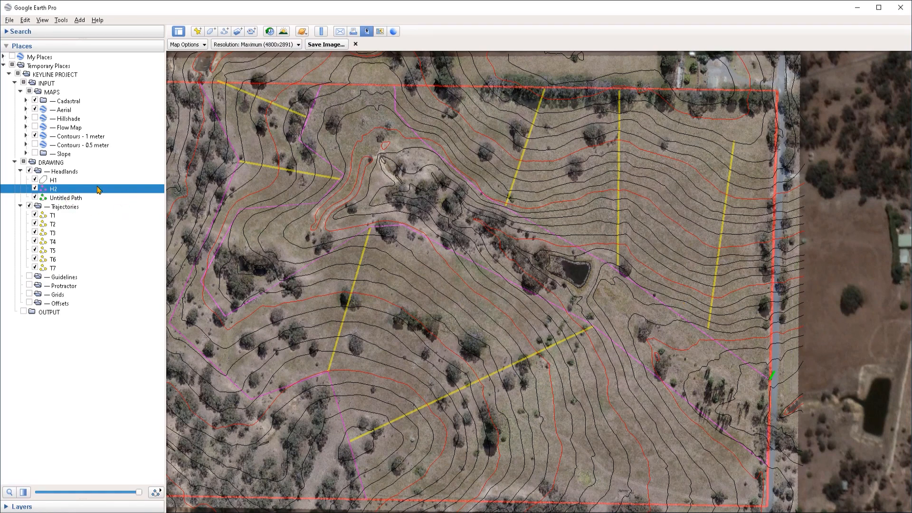
left_click(66, 173)
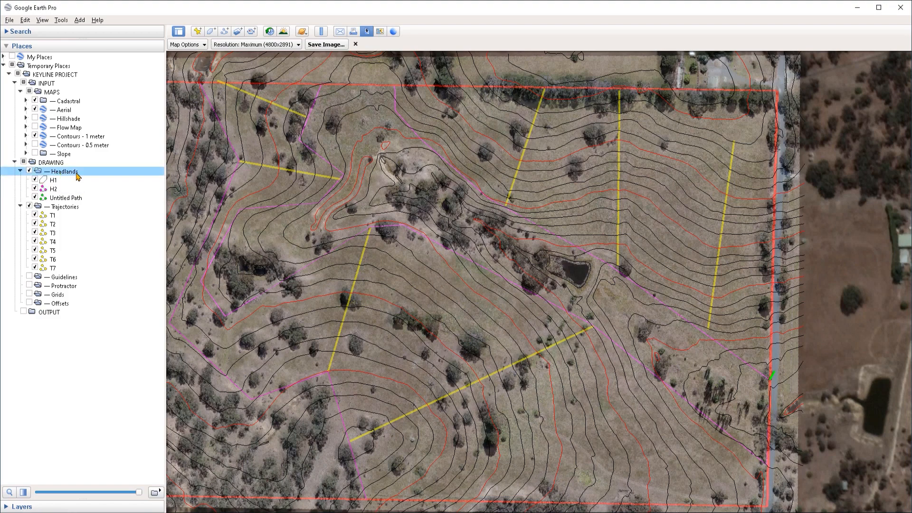
left_click(54, 181)
right_click(56, 185)
left_click(95, 307)
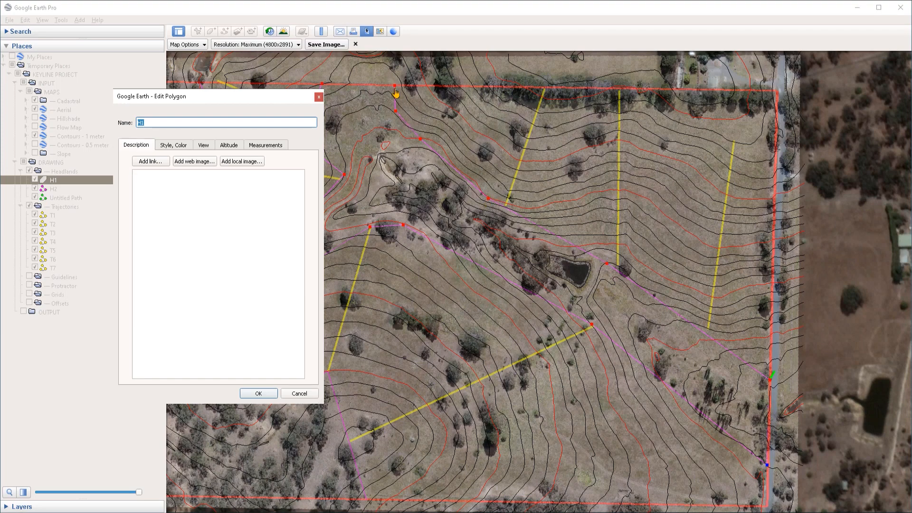
left_click(320, 98)
right_click_drag(611, 252, 648, 487)
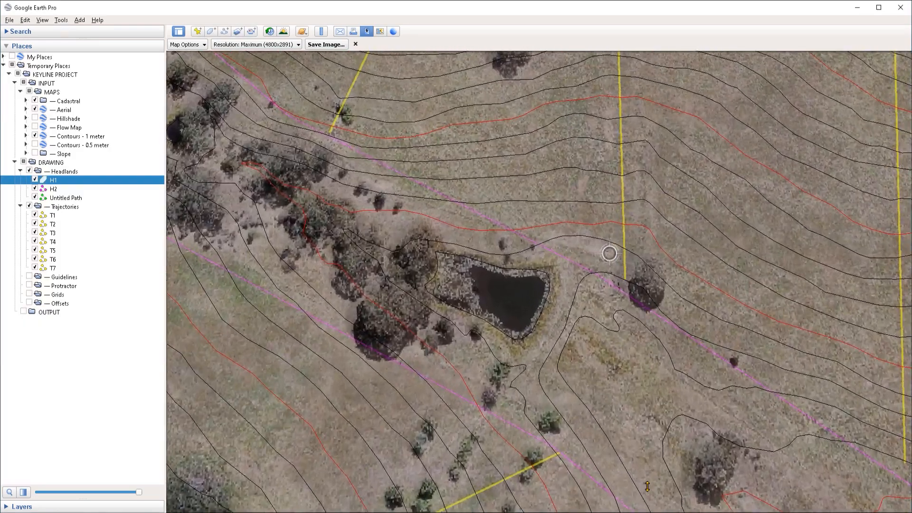
right_click_drag(565, 274, 570, 179)
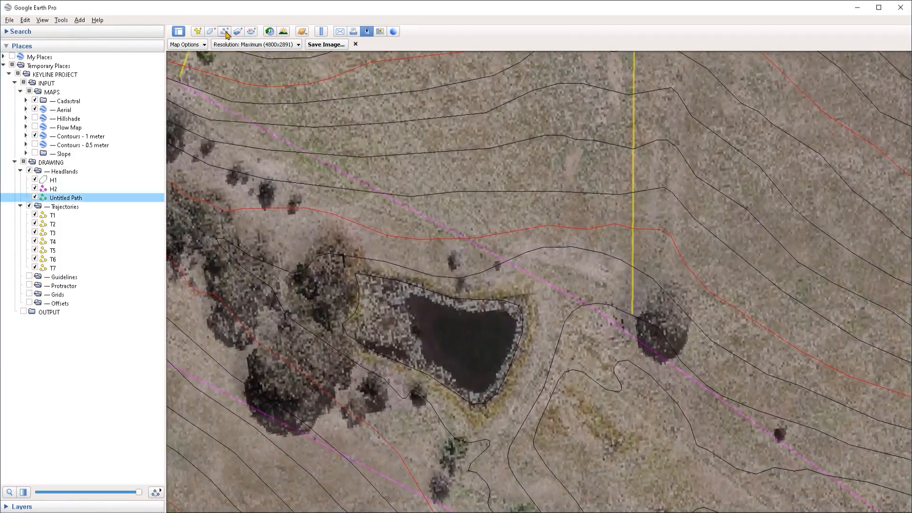
key("ctrl+shift+t")
left_click(585, 303)
left_click(600, 277)
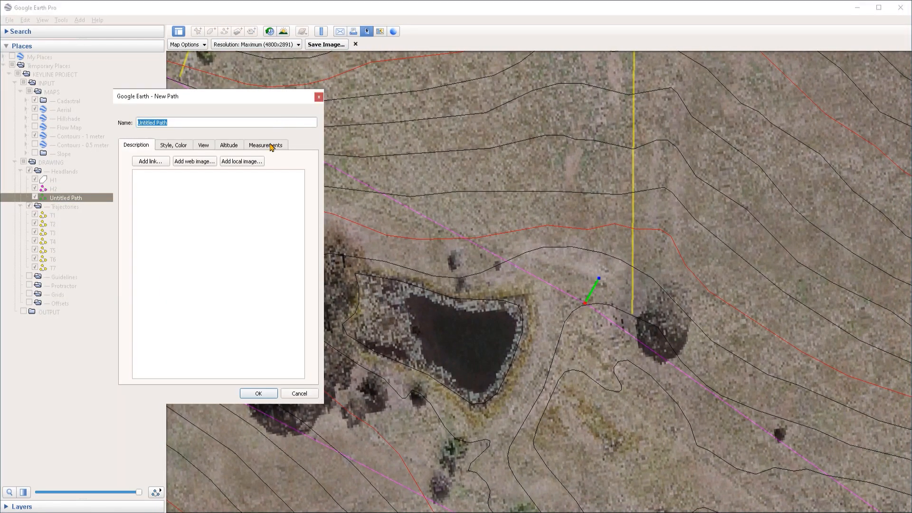
left_click_drag(602, 278, 605, 270)
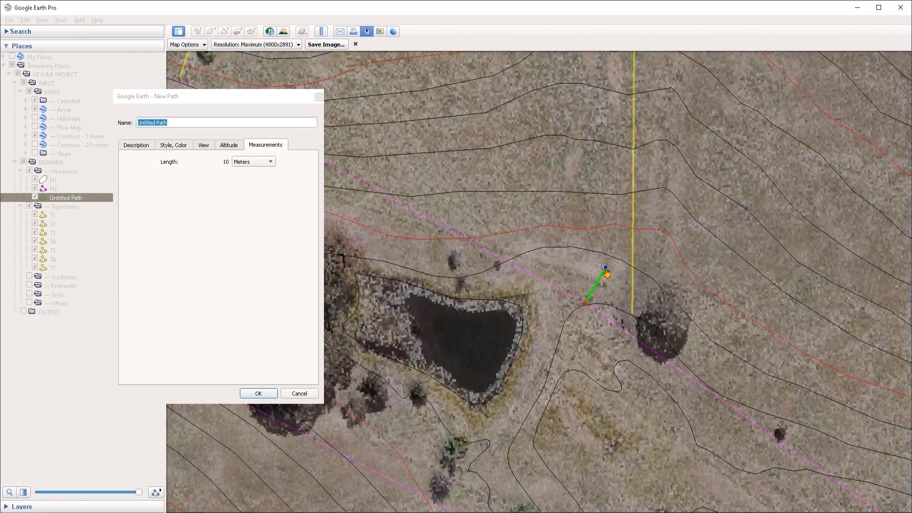
left_click(258, 393)
- Check H1's vertices and create a 10 m green path running northeast from the headland bend just west of the westernmost northern trajectory's lower end
scroll(509, 179, "down", 5)
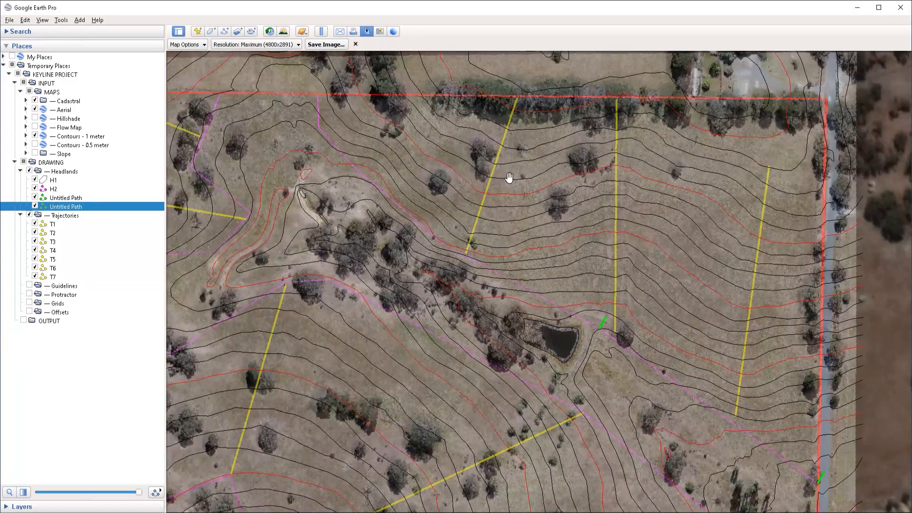
left_click_drag(509, 179, 568, 262)
scroll(520, 320, "up", 5)
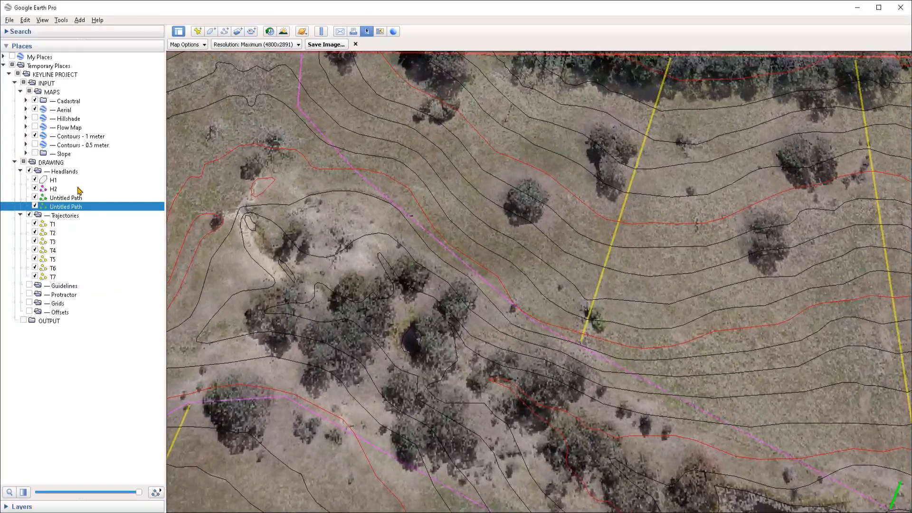
left_click(67, 180)
right_click(67, 180)
left_click(109, 304)
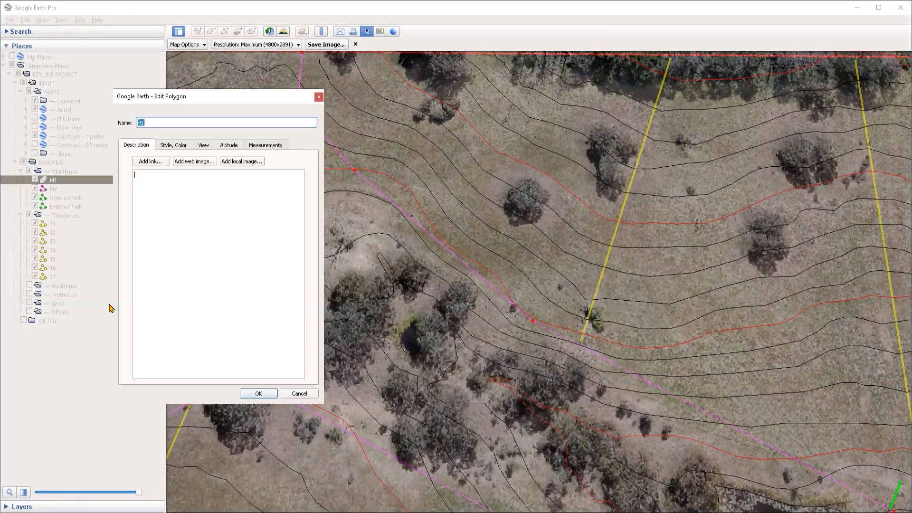
left_click(259, 394)
right_click(78, 198)
left_click(112, 331)
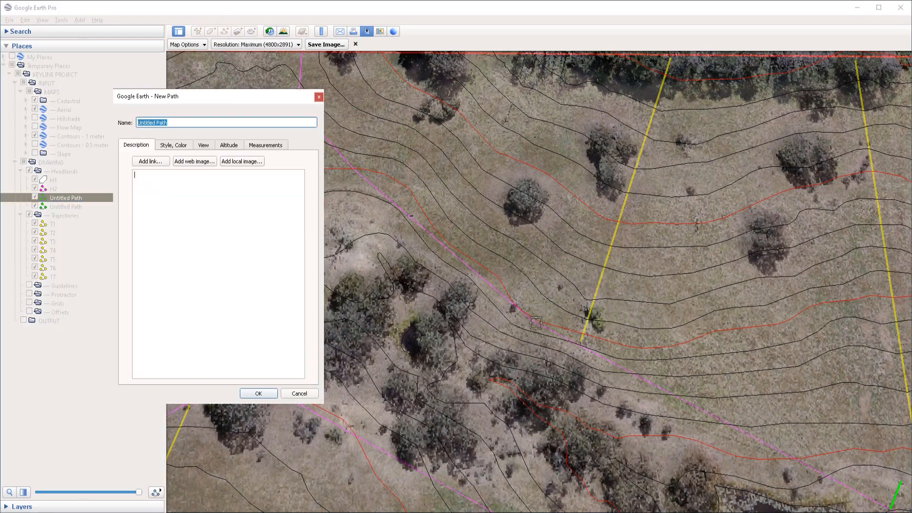
left_click(532, 320)
left_click(551, 287)
left_click(266, 145)
left_click_drag(551, 287, 546, 298)
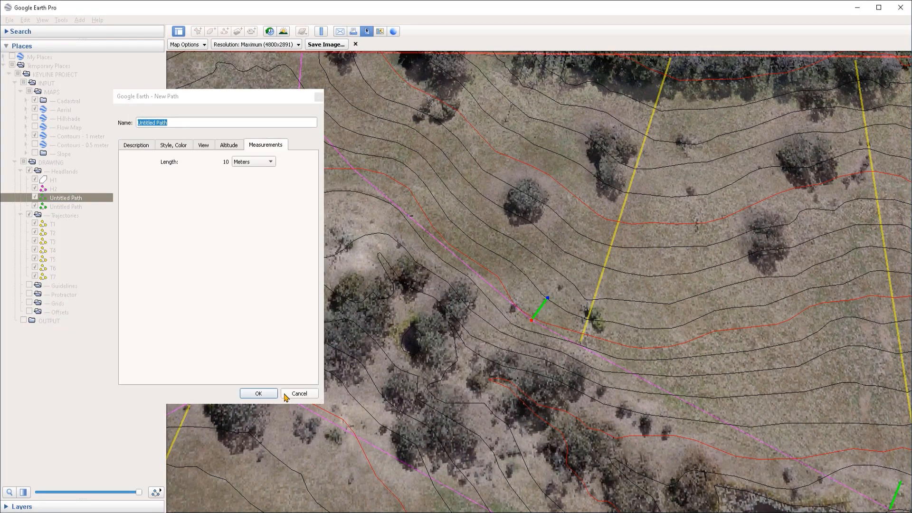
left_click(258, 393)
- Check H1's vertices again and create a short green path running northeast from the headland where it crosses the red contour, adjusting its length
left_click(54, 190)
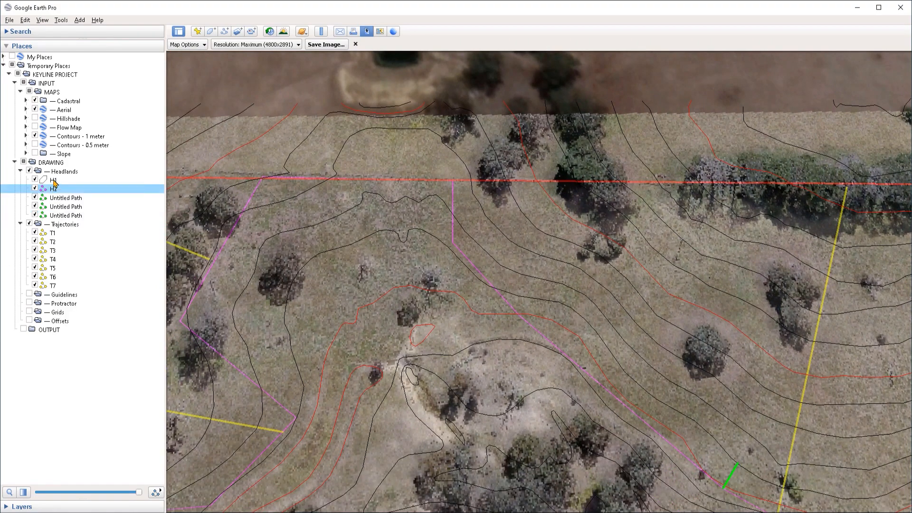
left_click(53, 180)
right_click(55, 180)
left_click(76, 306)
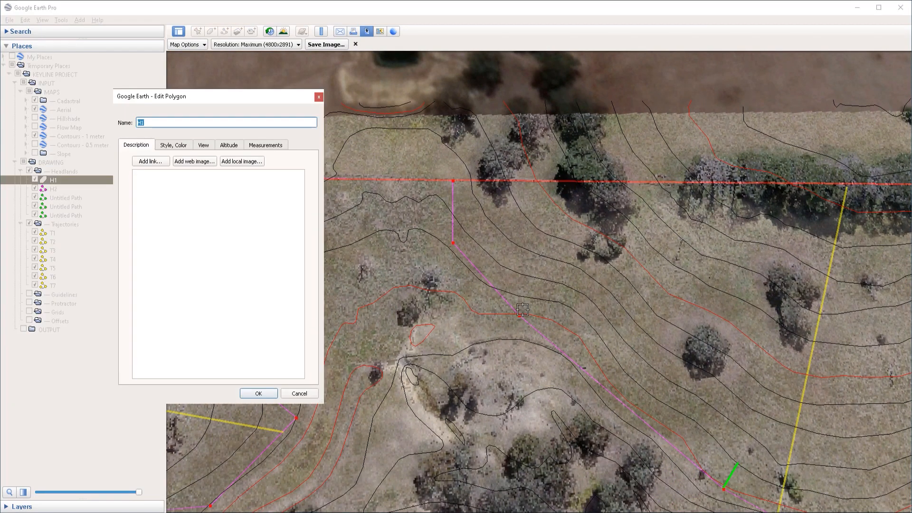
left_click(258, 394)
left_click(224, 31)
left_click(518, 315)
left_click(264, 144)
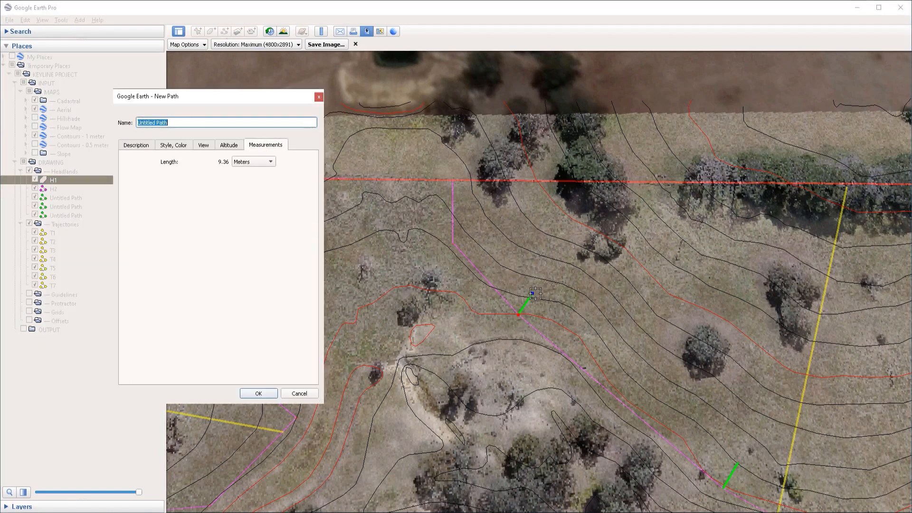
left_click_drag(532, 294, 536, 295)
left_click(257, 394)
- Create a 10 m green path running northeast from H1's bend just south of the northern boundary and save it
left_click(224, 31)
left_click(453, 243)
left_click(481, 230)
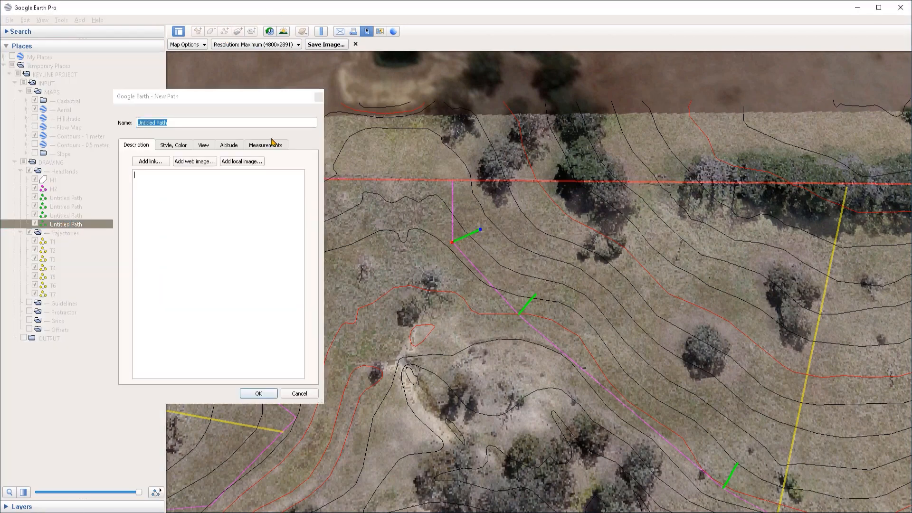
left_click(266, 145)
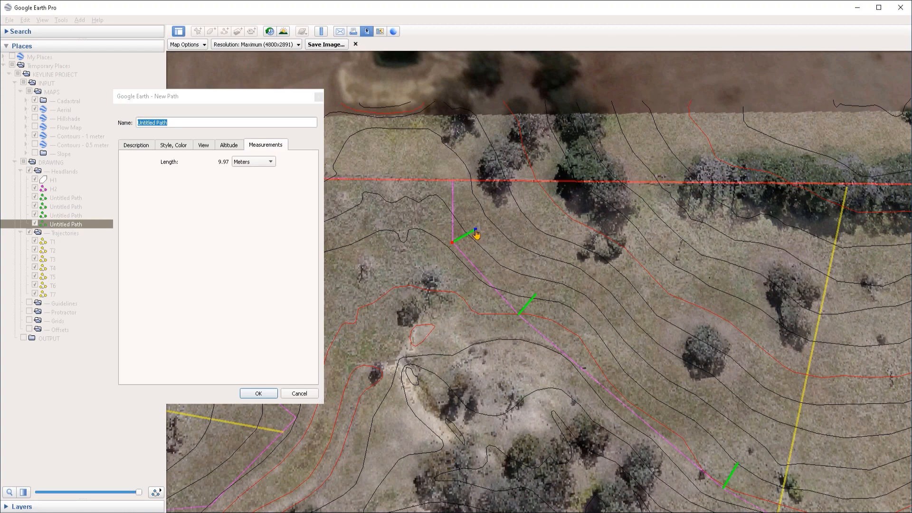
scroll(476, 233, "up", 2)
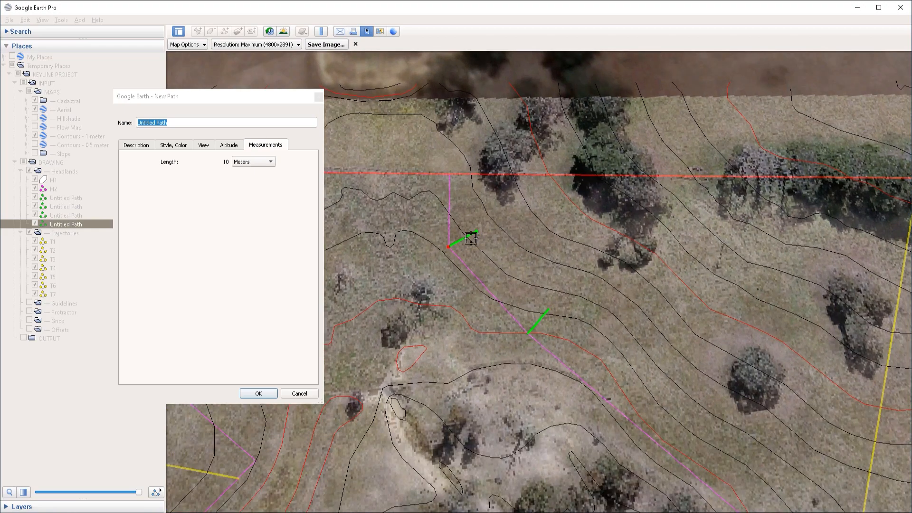
left_click(258, 393)
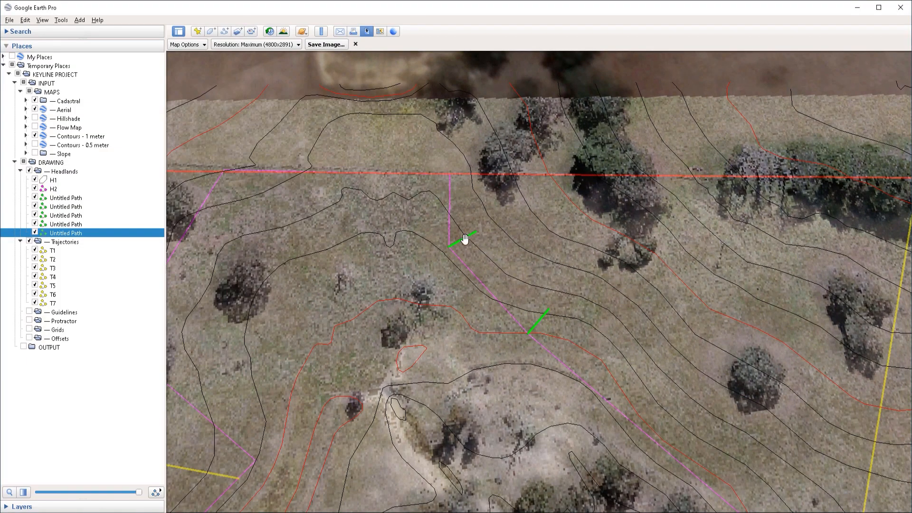
- Create a short green path measured in meters, running east along the northern boundary from the headland's upper end
key("ctrl+shift+t")
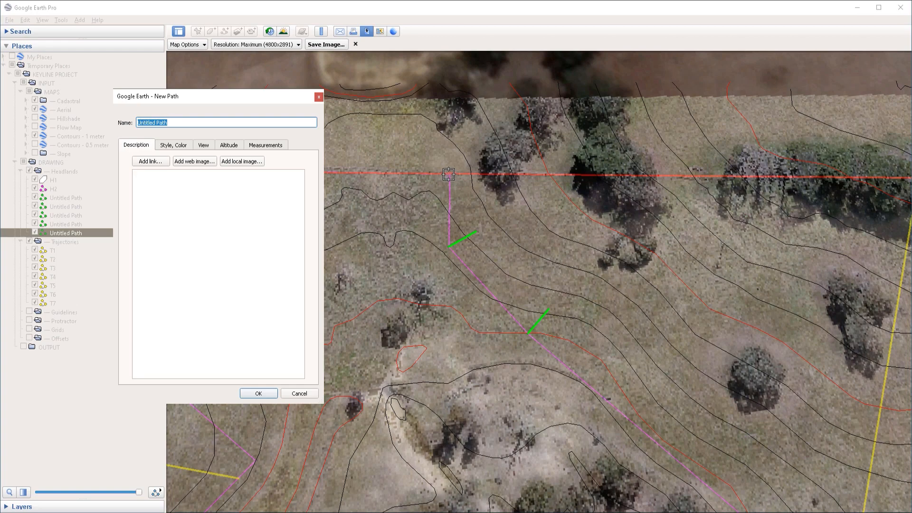
left_click(266, 145)
left_click(253, 162)
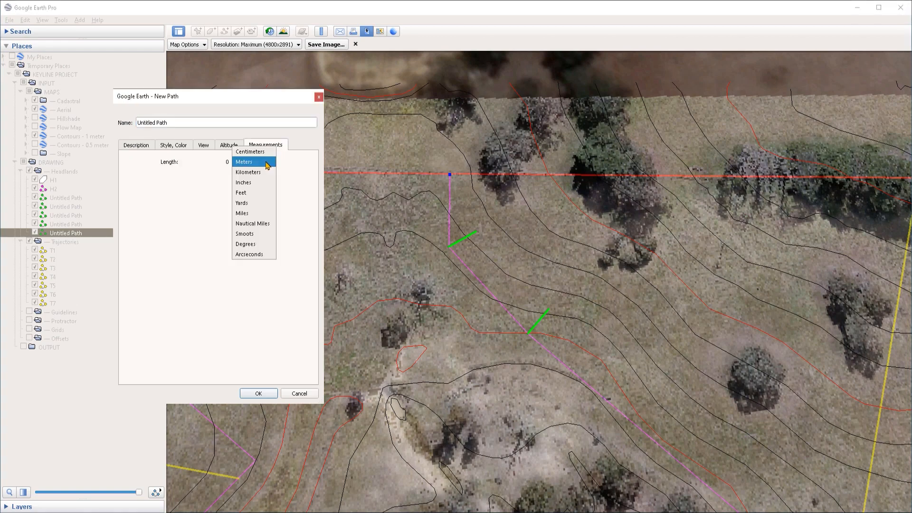
left_click(244, 171)
left_click(477, 175)
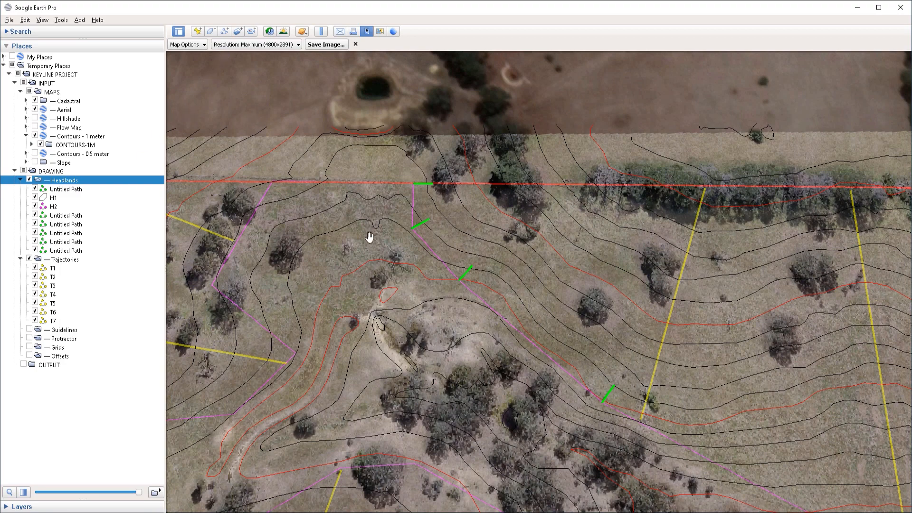
- Start a new path in the Headlands folder, styled magenta with a width of 4.0 and 50% opacity
key("ctrl+shift+t")
left_click(200, 142)
left_click(147, 179)
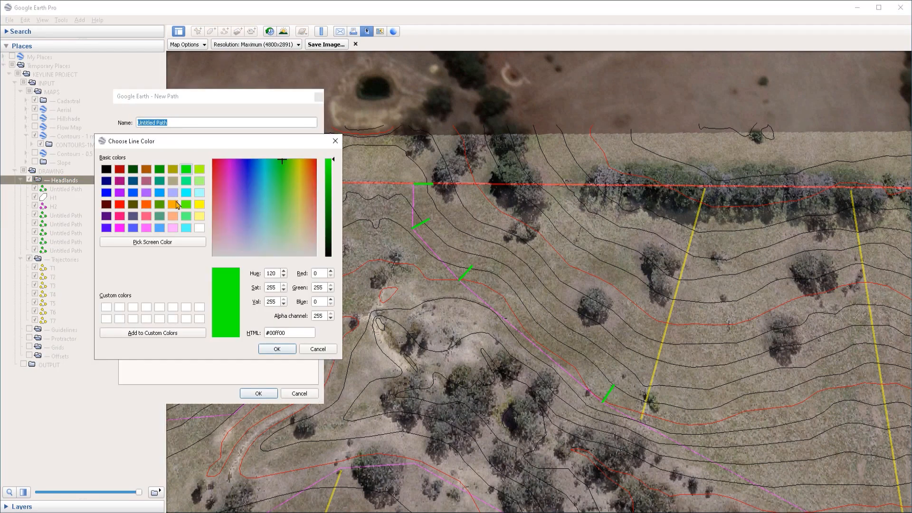
left_click(121, 228)
left_click(273, 349)
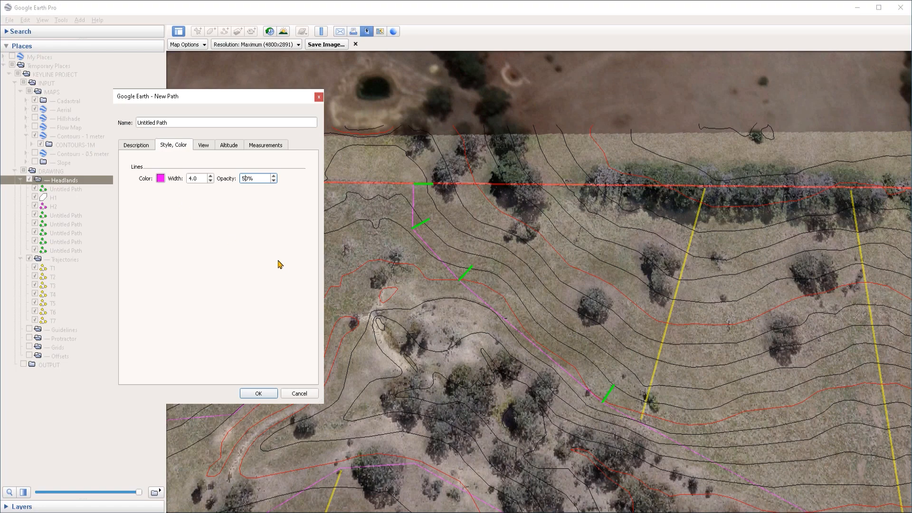
- Trace the magenta offset line through the green paths' outer ends, from the northern boundary to the eastern boundary beside the road
scroll(418, 204, "up", 3)
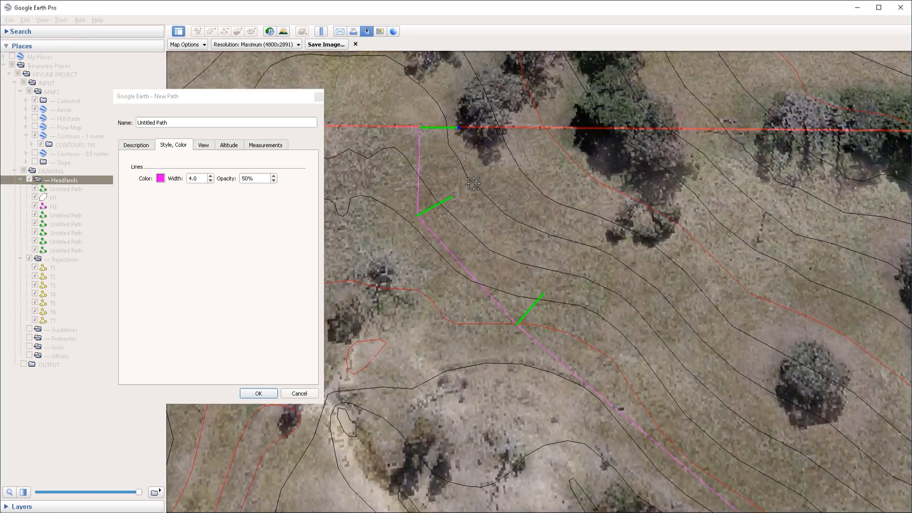
left_click(452, 197)
key("Down")
key("Right")
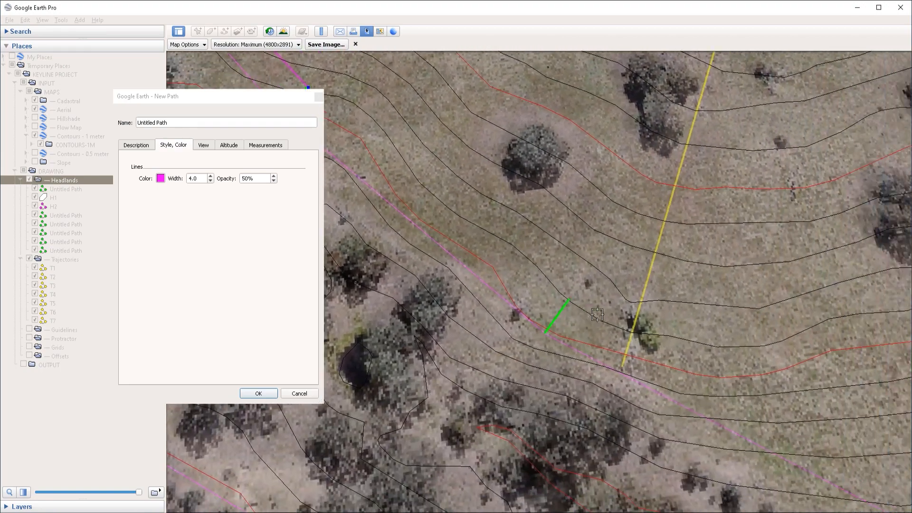
key("Right")
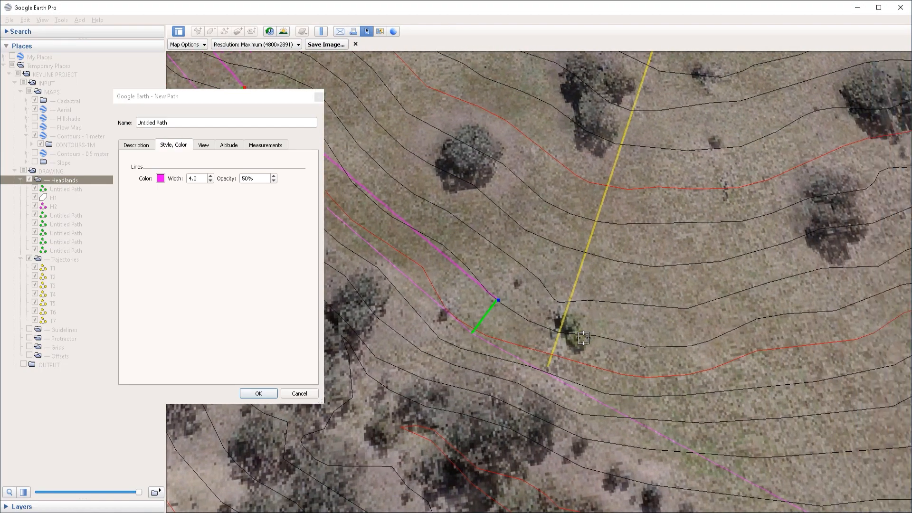
key("Down")
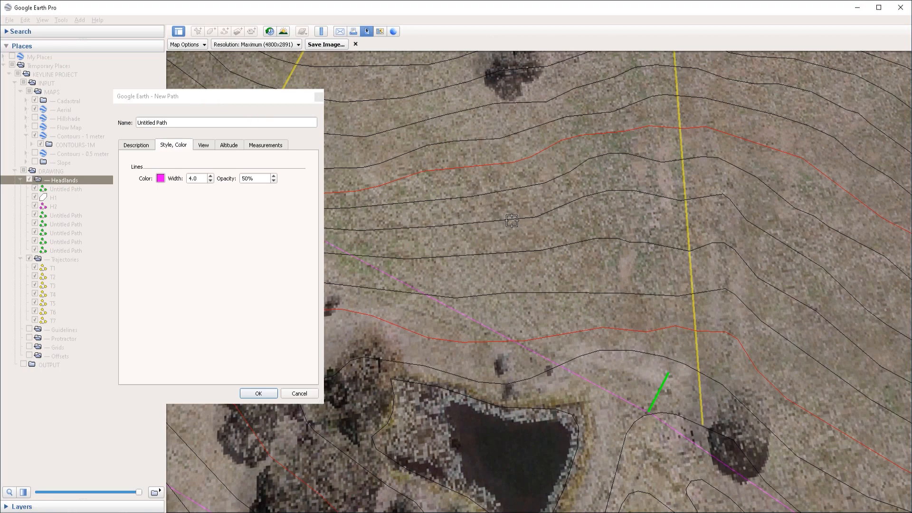
left_click(669, 372)
key("Right")
key("Down")
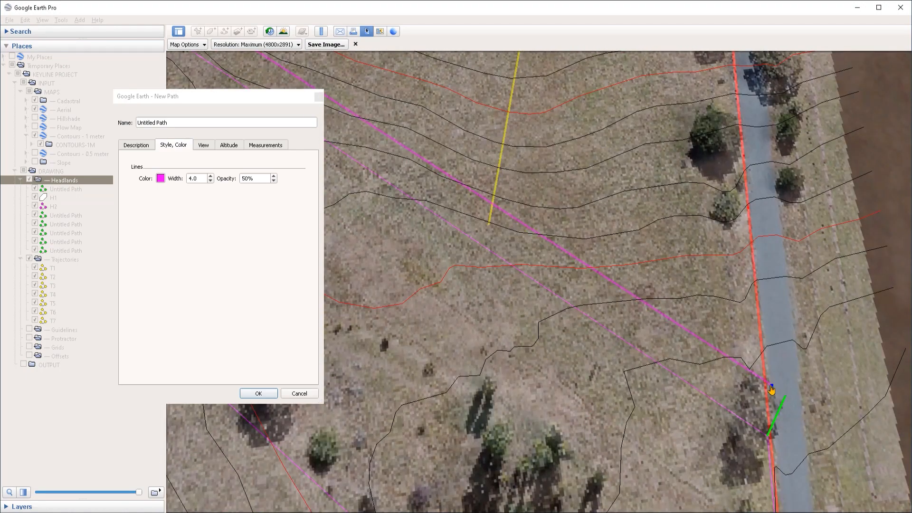
left_click(767, 387)
scroll(766, 387, "down", 5)
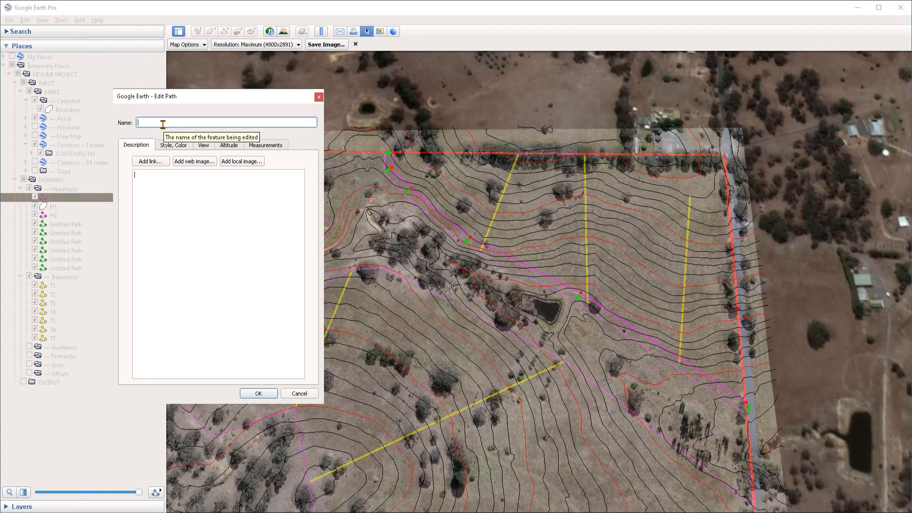
- Name the offset path H1a and place H1 above it in the Headlands folder
type("a")
left_click(258, 394)
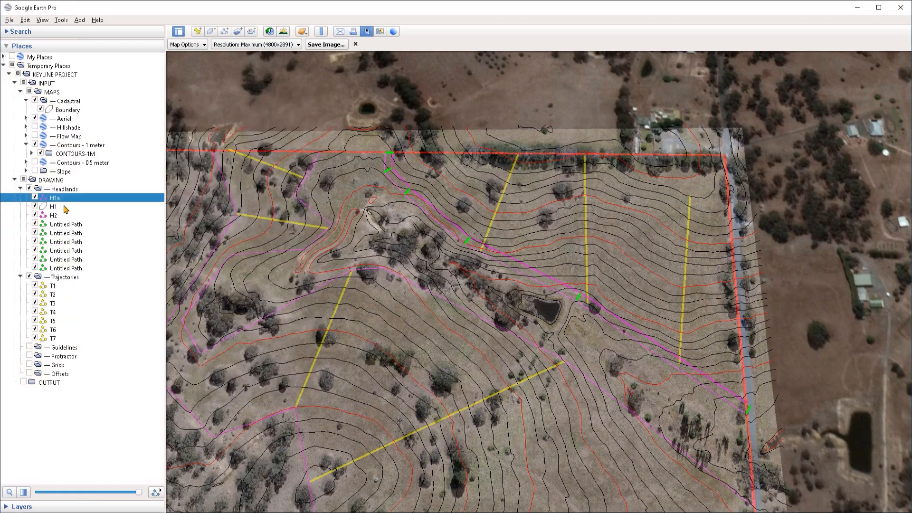
left_click(61, 207)
left_click_drag(68, 205, 70, 192)
left_click(65, 208)
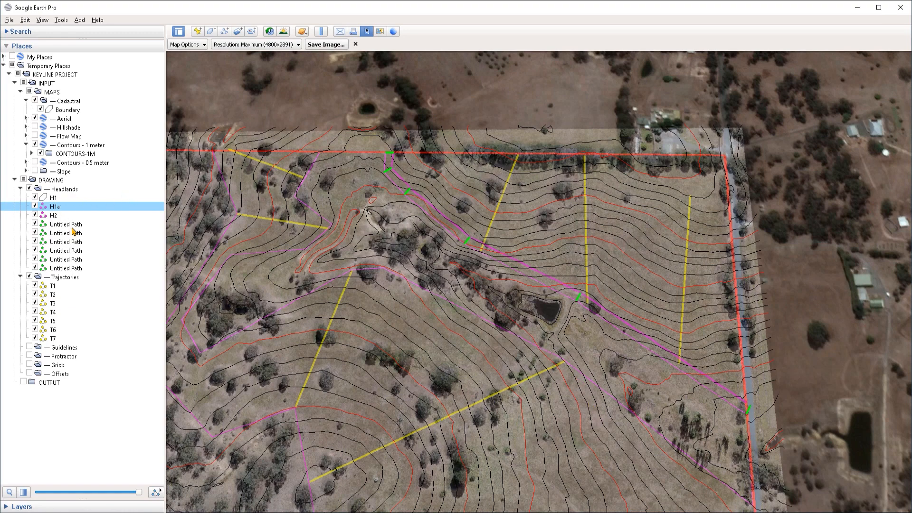
- Delete the six green untitled marker paths below H2 in the Headlands folder
left_click(70, 225)
left_click(62, 268, "shift")
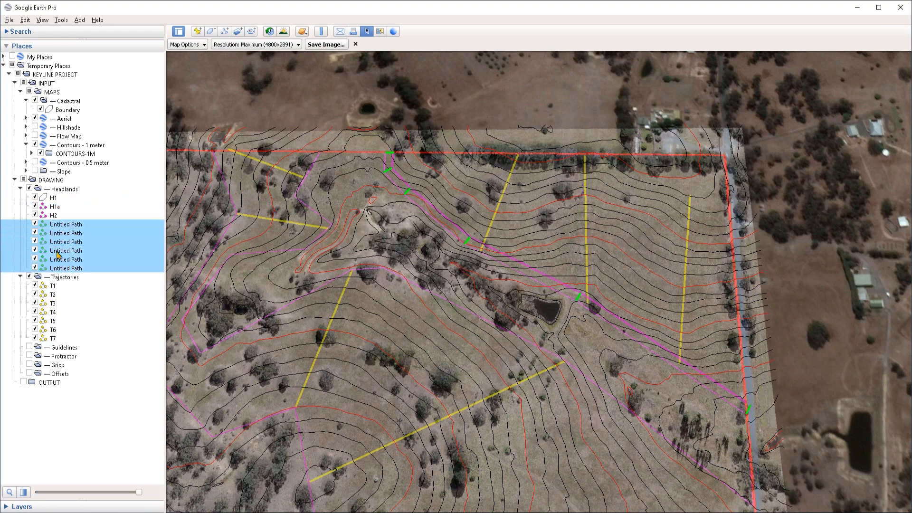
left_click(69, 227)
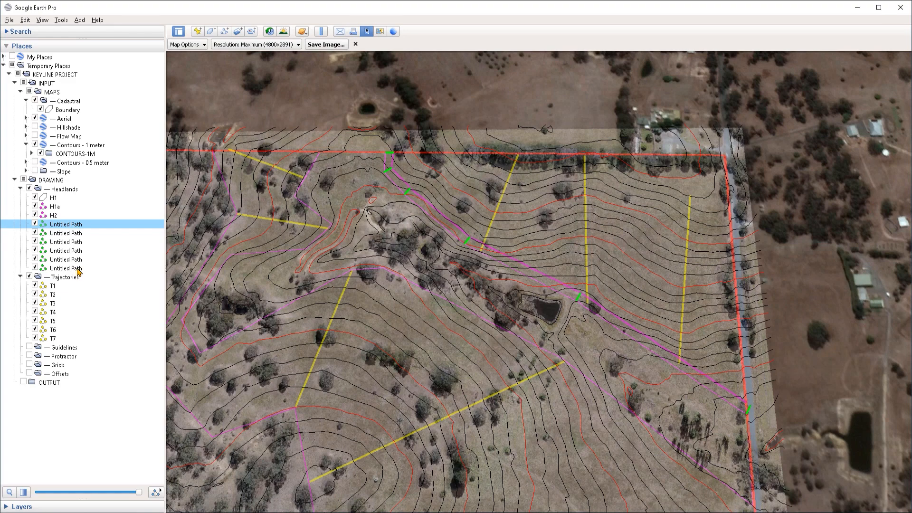
left_click(78, 269, "shift")
right_click(65, 245)
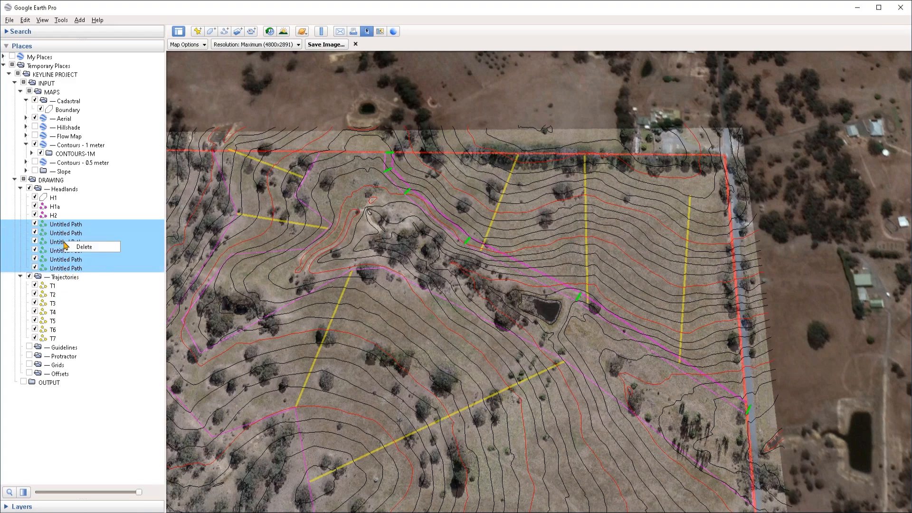
left_click(85, 248)
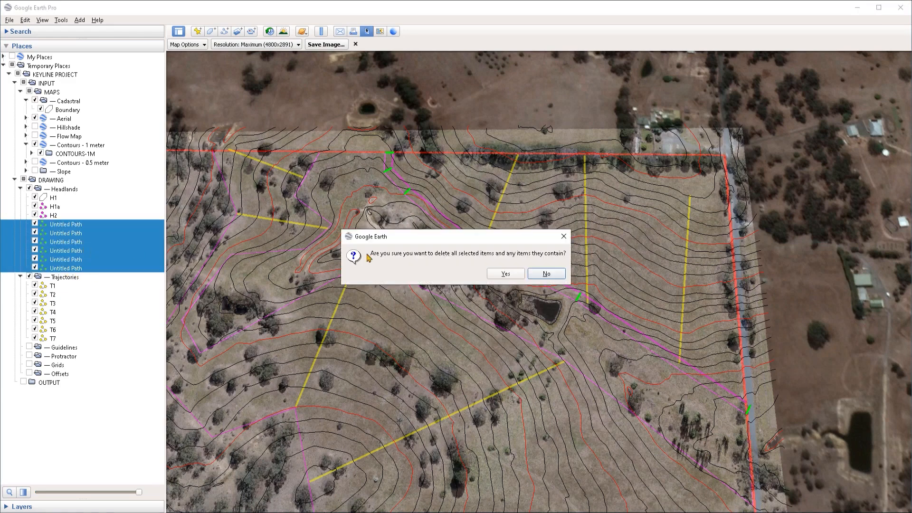
left_click(505, 275)
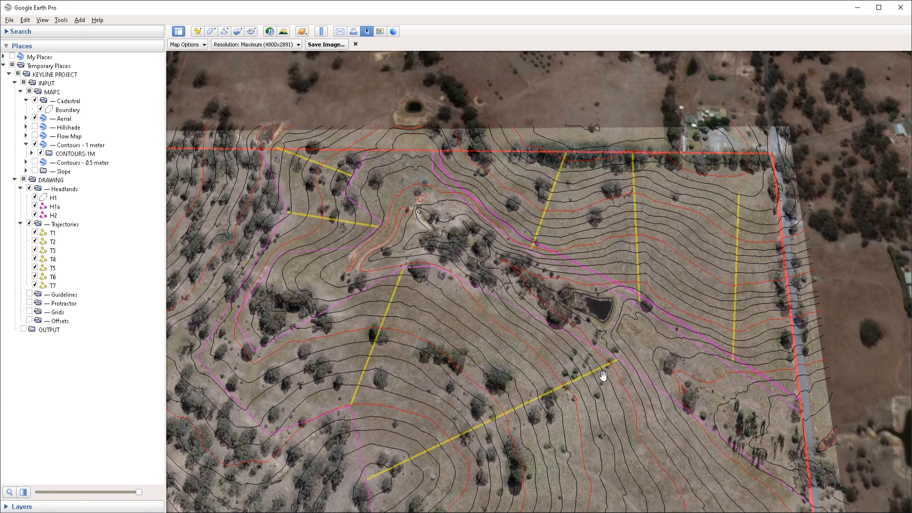
- Mark green offset paths outward from H1's northwestern vertices, from the northern boundary down to the bend beside the dirt track
left_click_drag(528, 365, 569, 298)
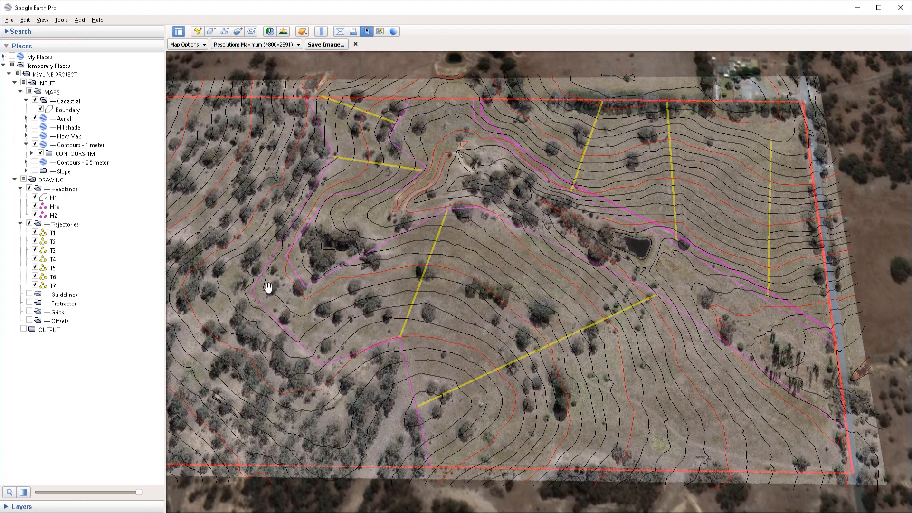
left_click_drag(572, 398, 533, 389)
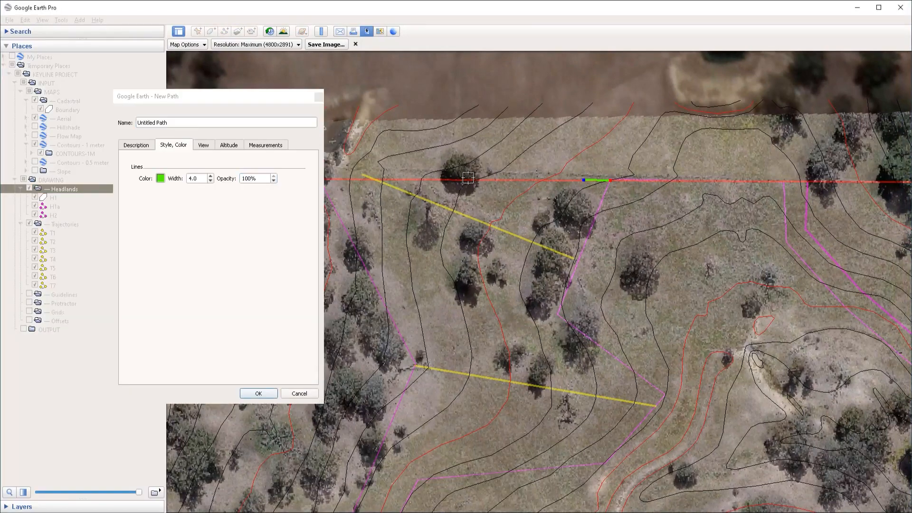
left_click(265, 145)
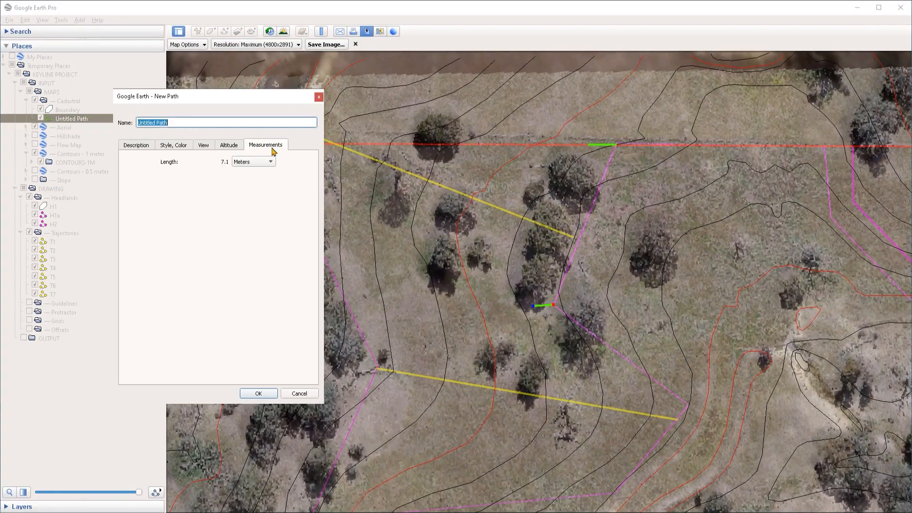
scroll(533, 305, "up", 2)
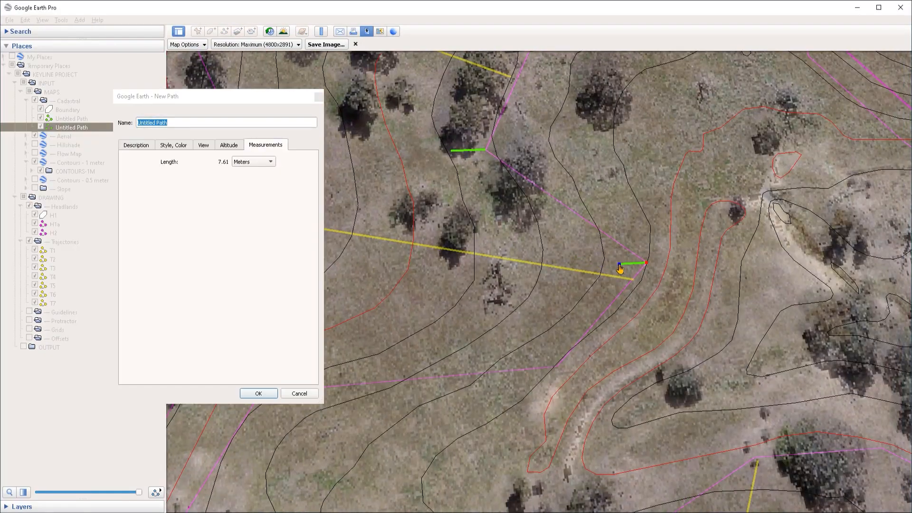
scroll(622, 264, "up", 2)
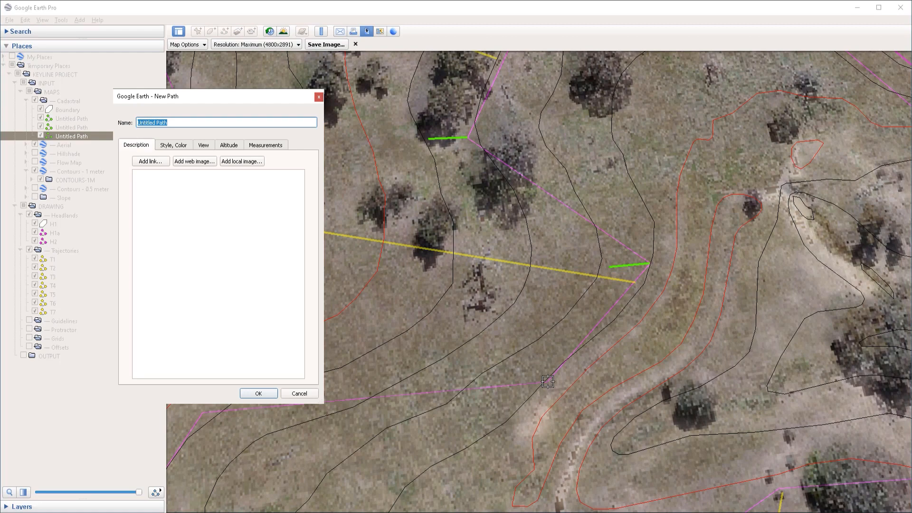
left_click(529, 360)
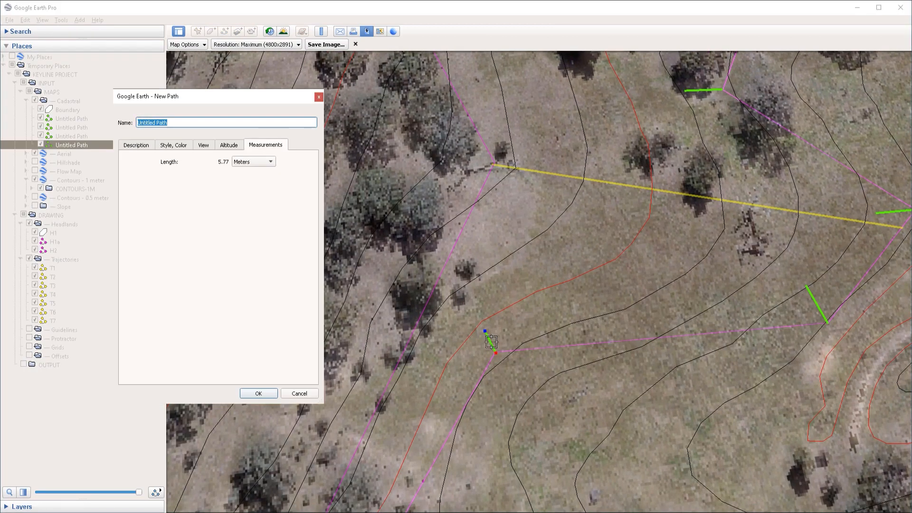
- Continue the 10 m green offset paths around H1's western and southwestern vertices, finishing with one running south along the eastern boundary
left_click_drag(485, 331, 480, 315)
scroll(480, 319, "up", 1)
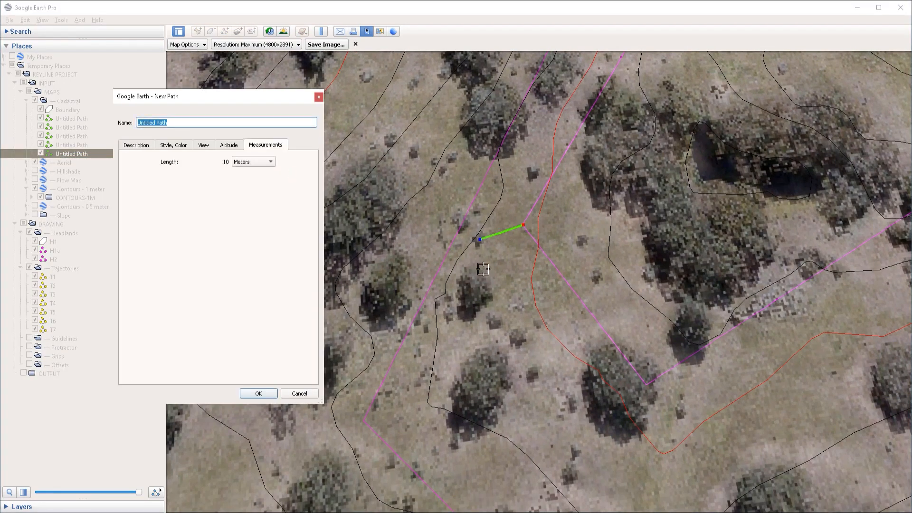
left_click_drag(483, 235, 479, 233)
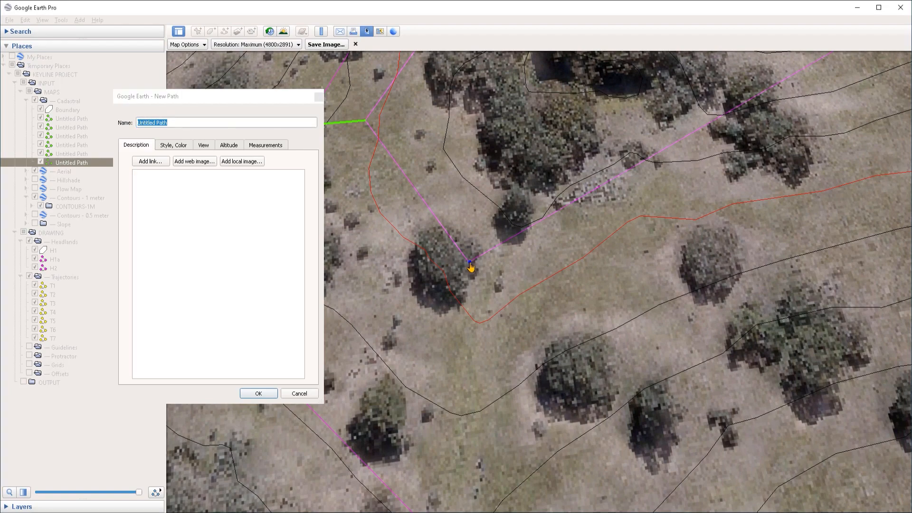
left_click_drag(470, 267, 468, 316)
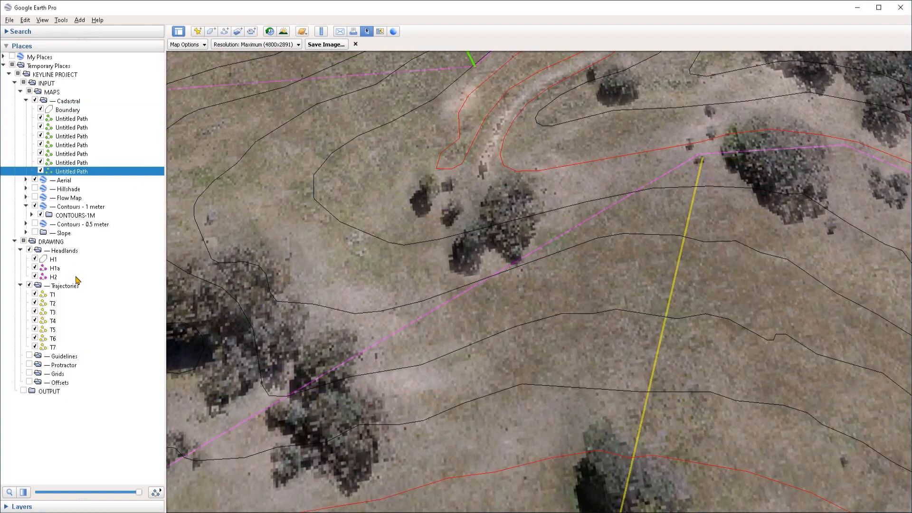
key("ctrl+shift+t")
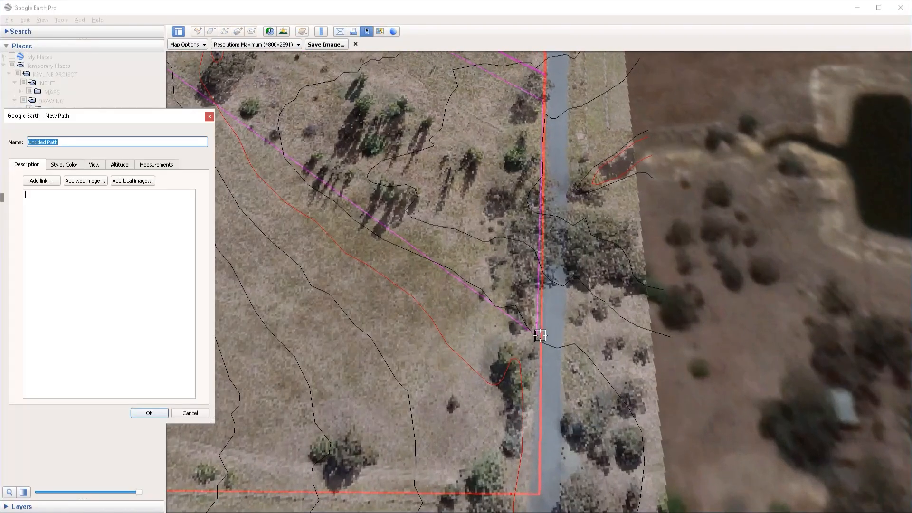
left_click_drag(542, 339, 544, 375)
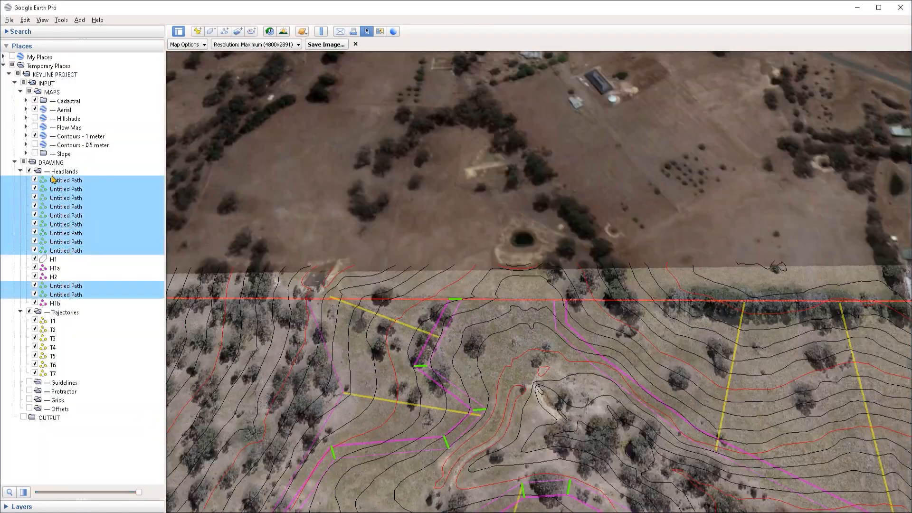
- Clear the green marker paths out of the Headlands folder, collecting them in a separate hidden folder
right_click(53, 179)
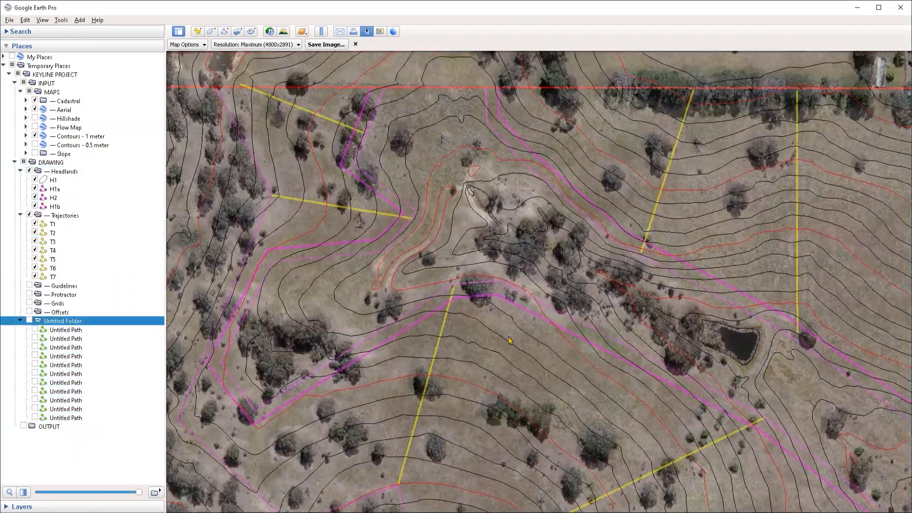
right_click(63, 412)
left_click(82, 417)
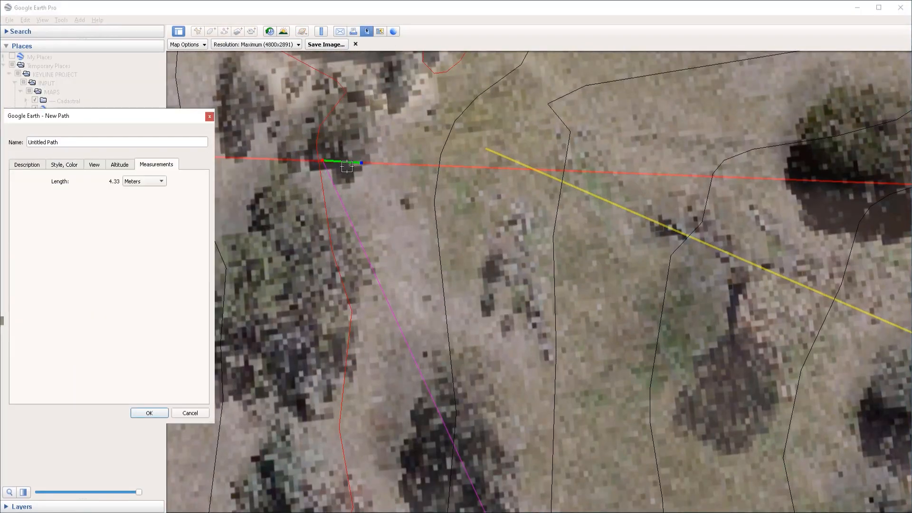
- Mark green 10 m offset paths on the western headland line, at the northern boundary and at the first bend below it
left_click(405, 163)
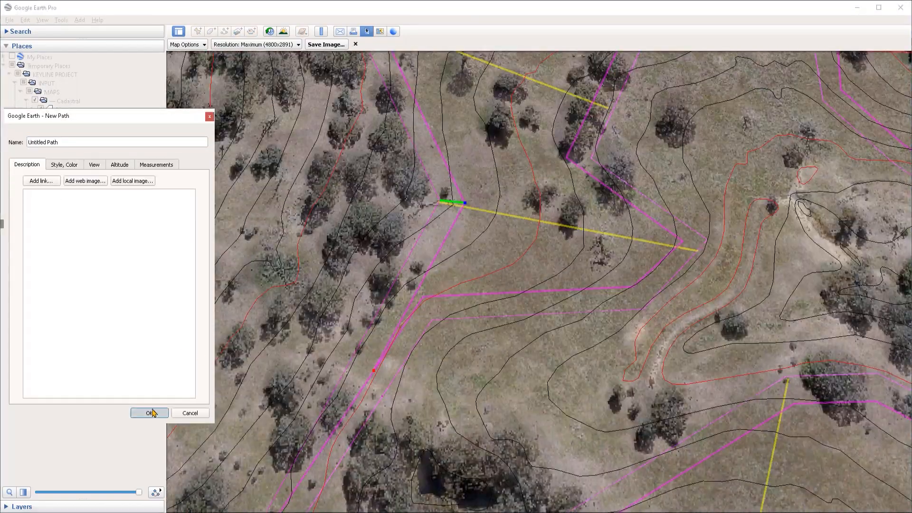
left_click(149, 412)
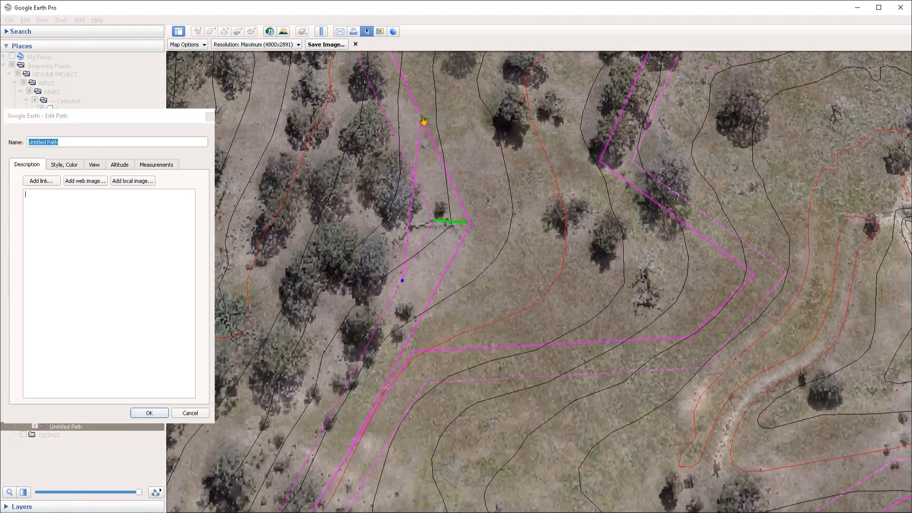
left_click(149, 412)
- Lay marker paths across the northern corridor, pull H1b's eastern corner vertex slightly inward, and delete the four untitled marker paths
right_click(86, 426)
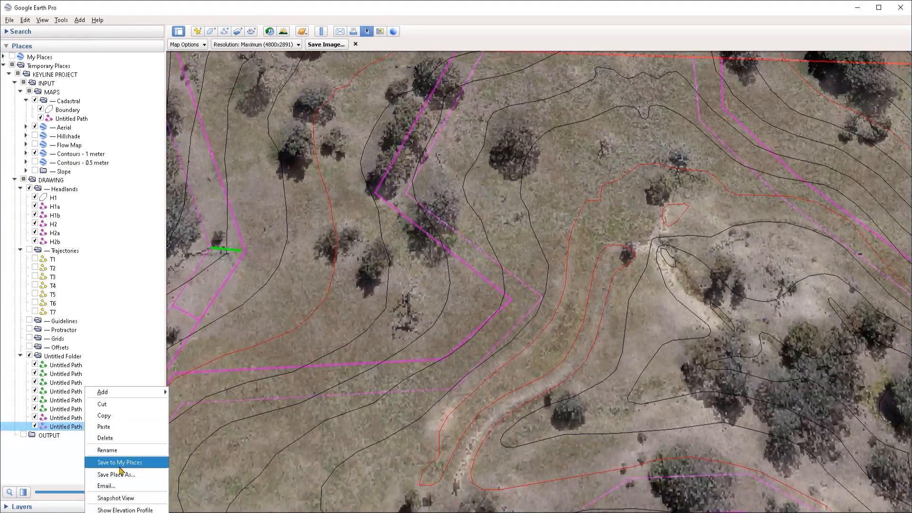
left_click(112, 462)
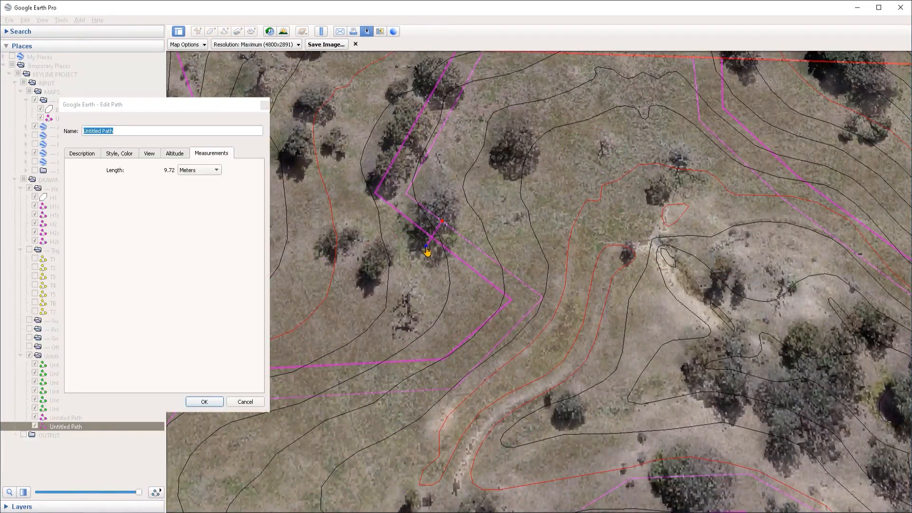
left_click(212, 153)
left_click(466, 333)
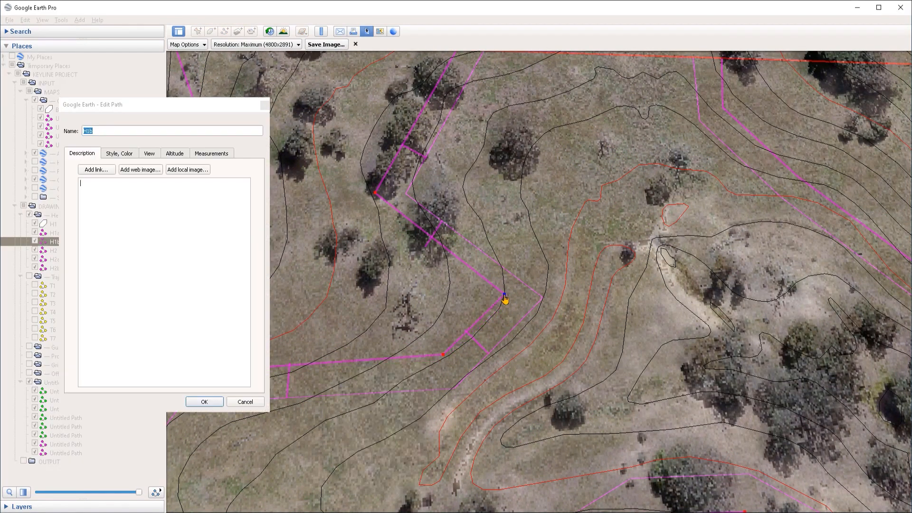
left_click_drag(503, 301, 495, 305)
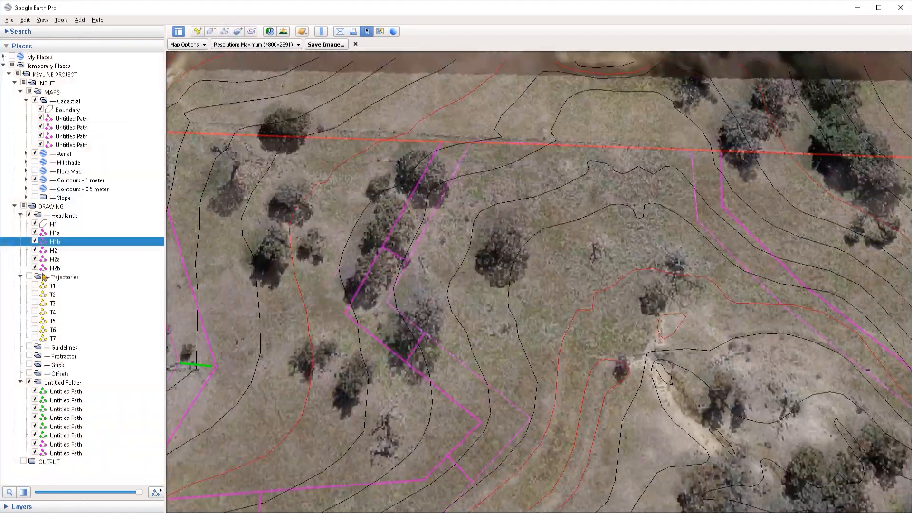
left_click(62, 382)
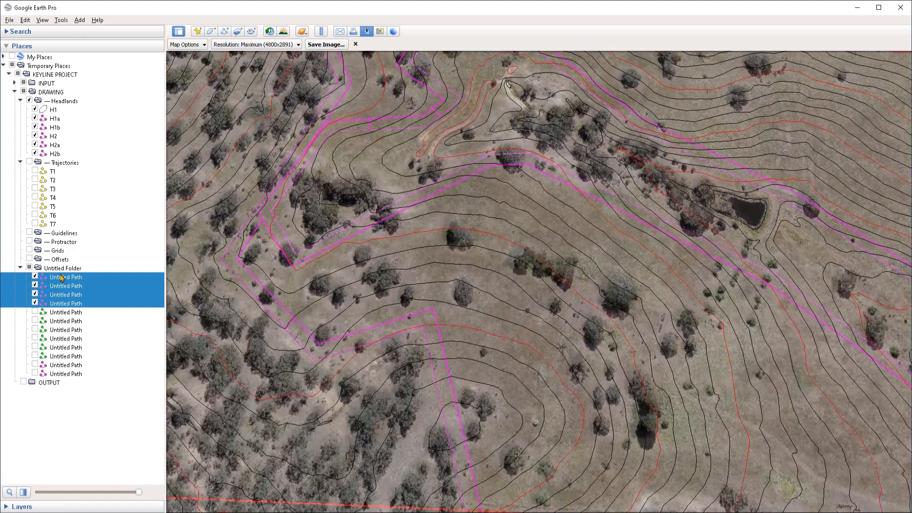
key("Delete")
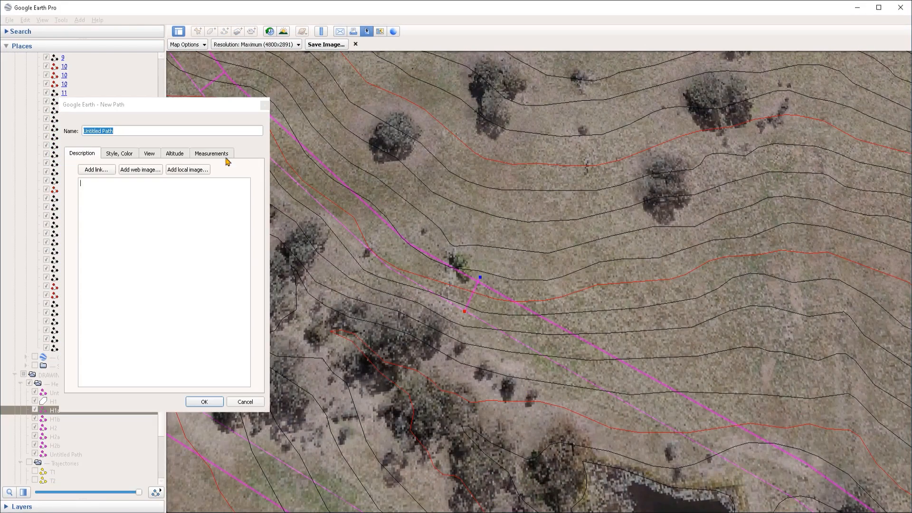
- Draw marker paths across the strip between the paired headland lines: northeastern side, southwestern corner (10 m), and just southeast of the central bend
left_click(223, 157)
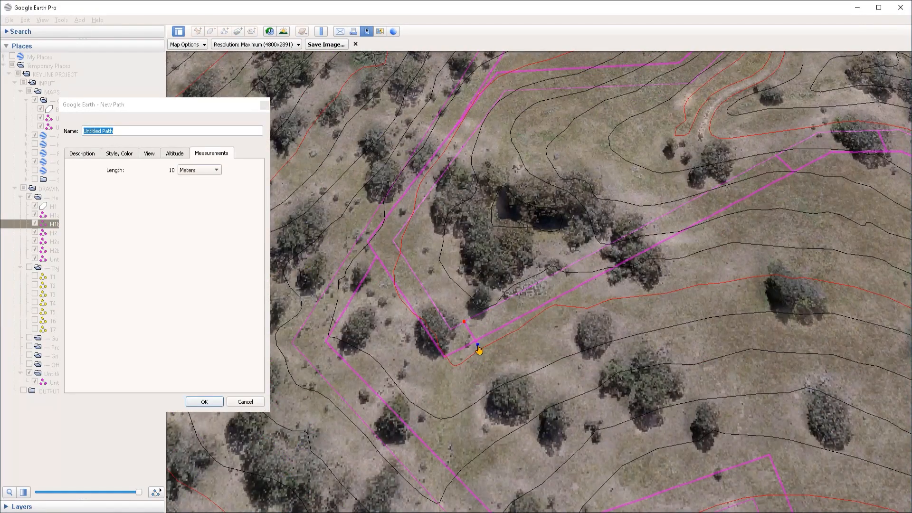
left_click(204, 402)
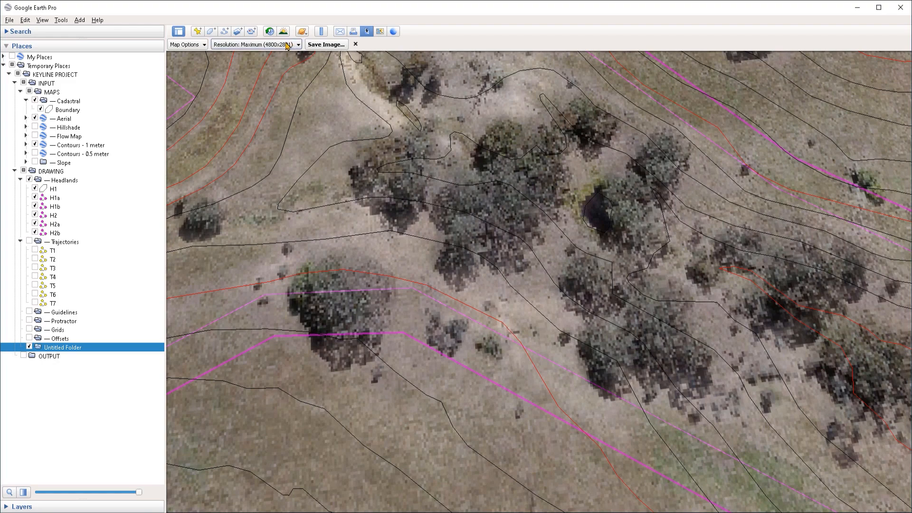
left_click(226, 34)
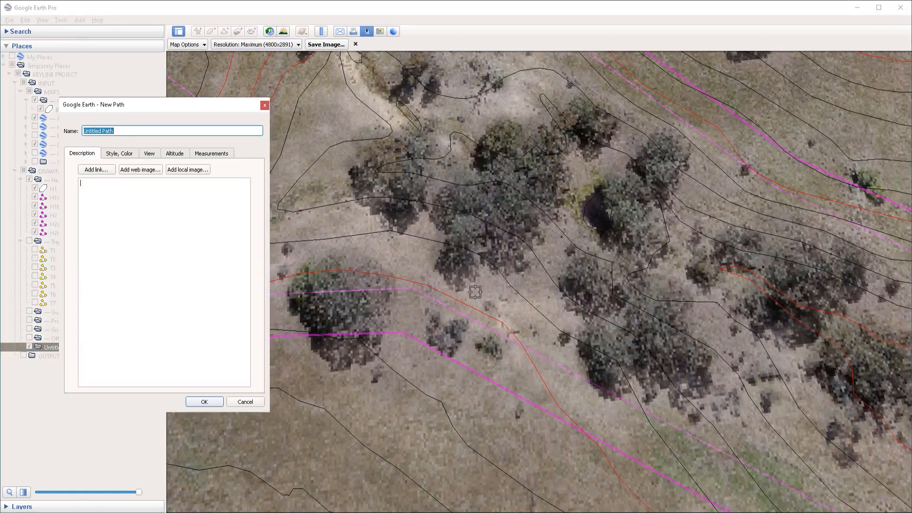
left_click(499, 334)
left_click(481, 375)
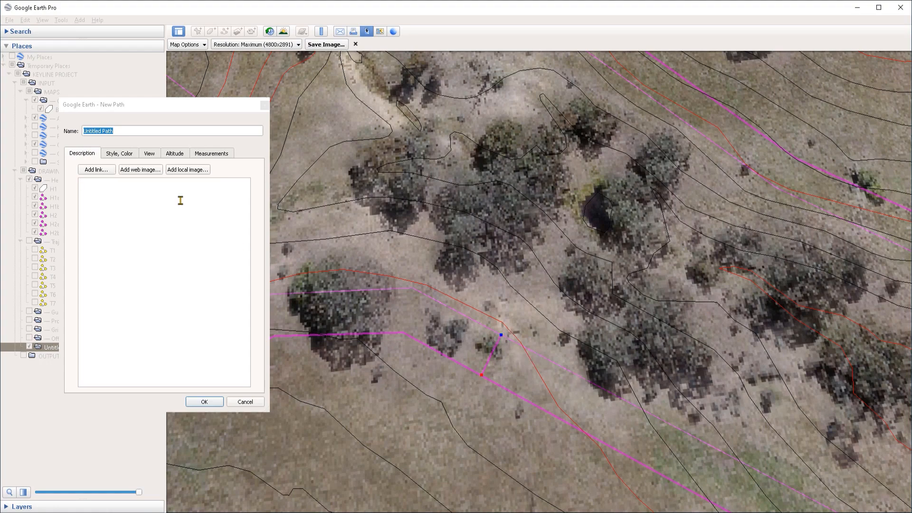
left_click(211, 153)
left_click(480, 377)
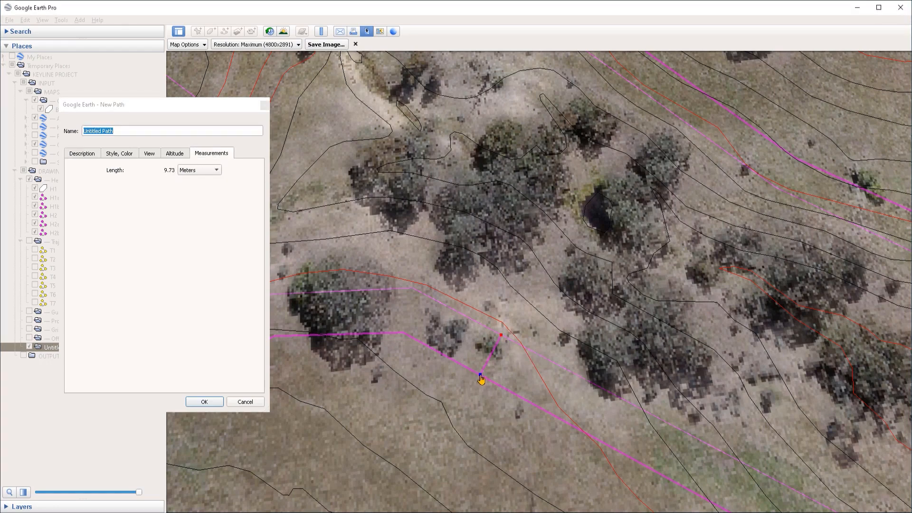
left_click(220, 404)
- Draw a marker path about 10.9 m long joining the inner and outer headland vertices at the central bend beside the tree
key("ctrl+shift+t")
left_click(412, 287)
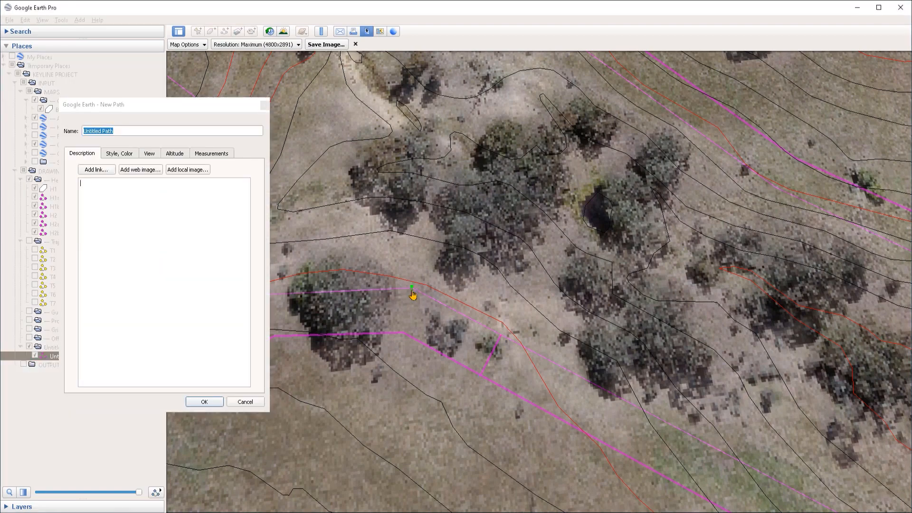
left_click(403, 333)
left_click(212, 153)
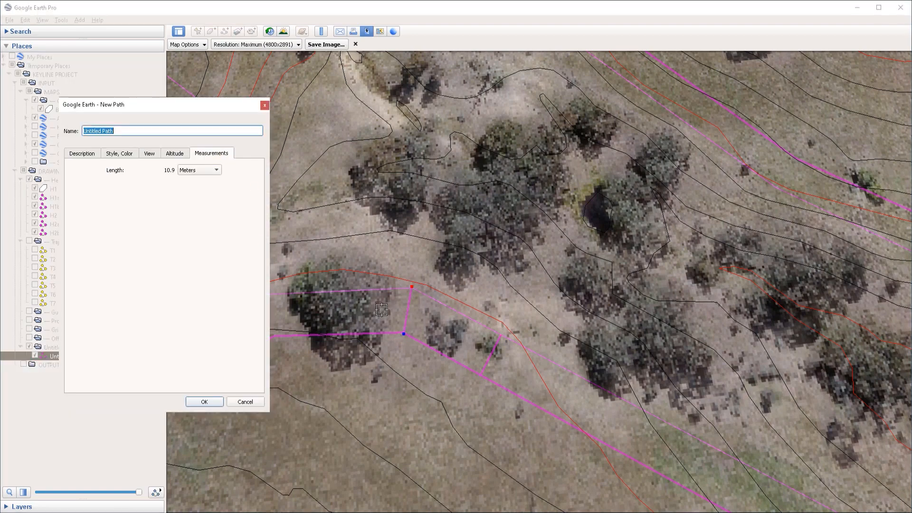
left_click(404, 331)
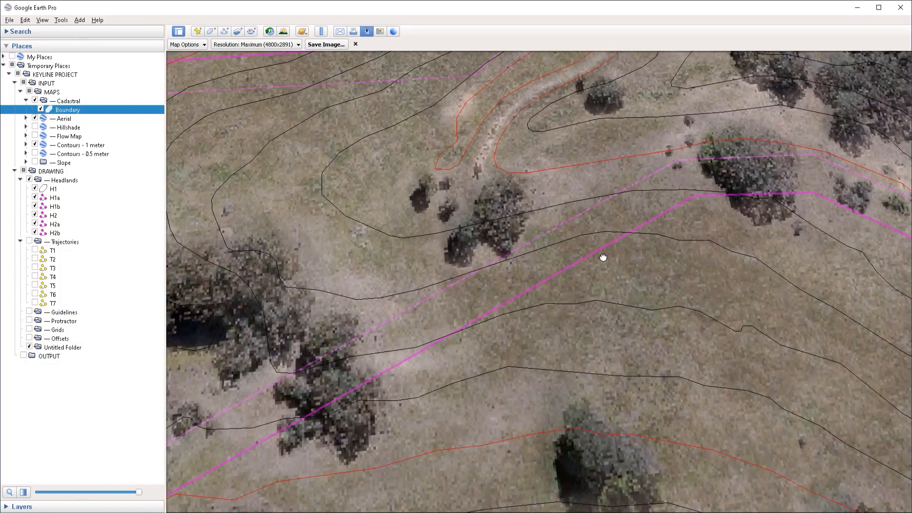
- Mark a 10 m path across the strip just southwest of the outer headland corner beside the dirt track
scroll(585, 332, "down", 3)
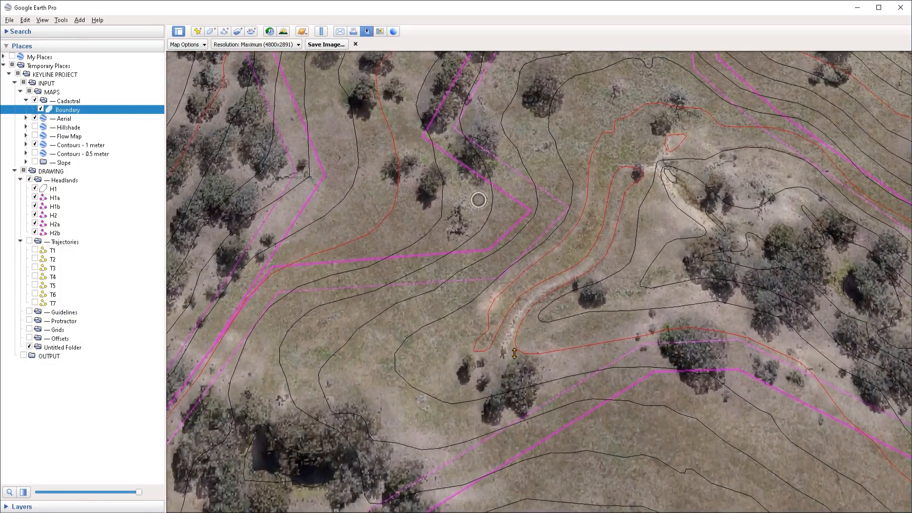
right_click_drag(515, 354, 558, 243)
left_click_drag(558, 242, 533, 297)
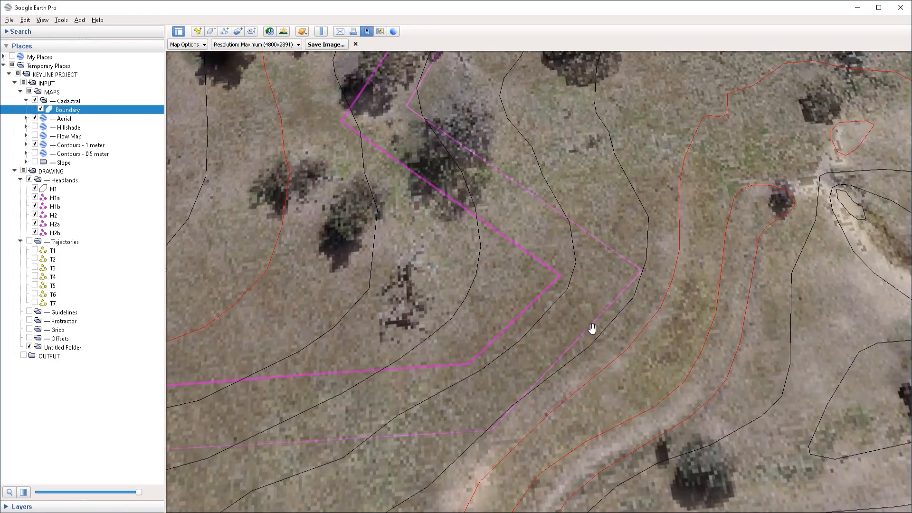
key("ctrl+shift+t")
left_click(580, 336)
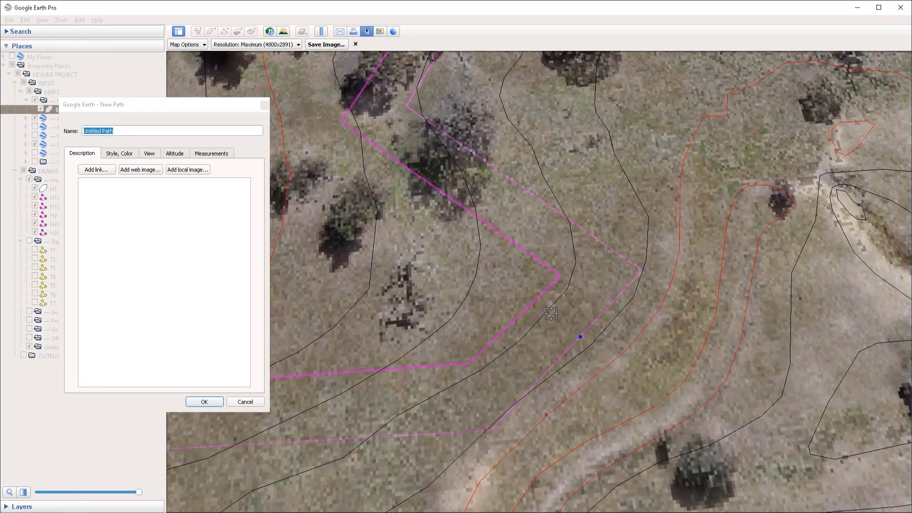
left_click(229, 155)
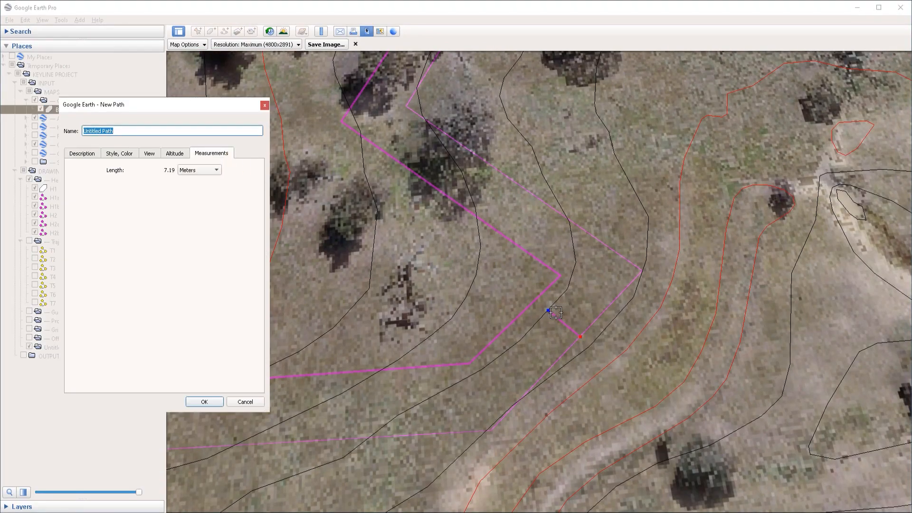
left_click_drag(551, 316, 540, 308)
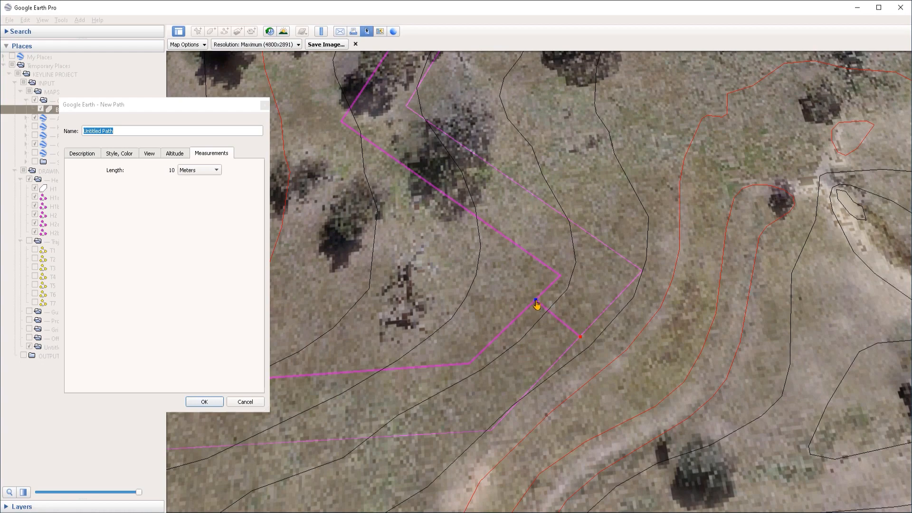
left_click(218, 404)
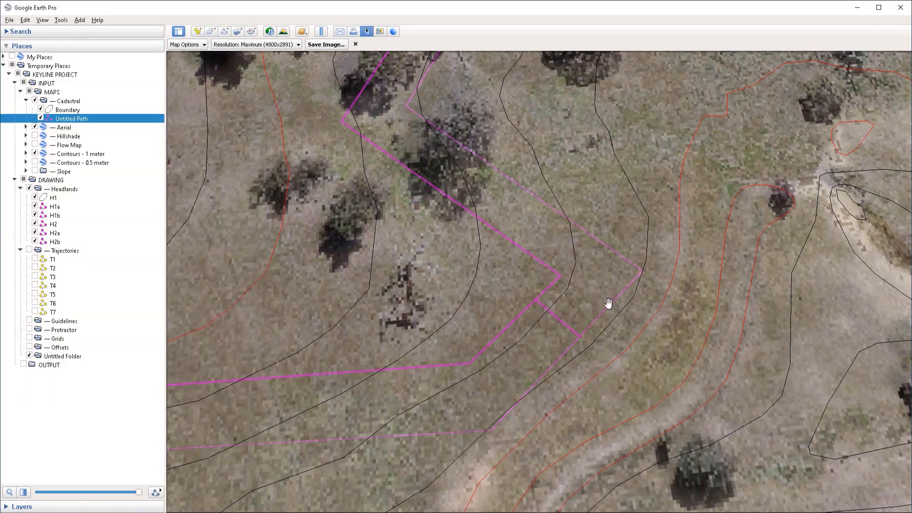
- Draw a marker path from the outer headland corner vertex toward the inner corner and shorten its inner end
key("ctrl+shift+t")
left_click(642, 271)
left_click(569, 276)
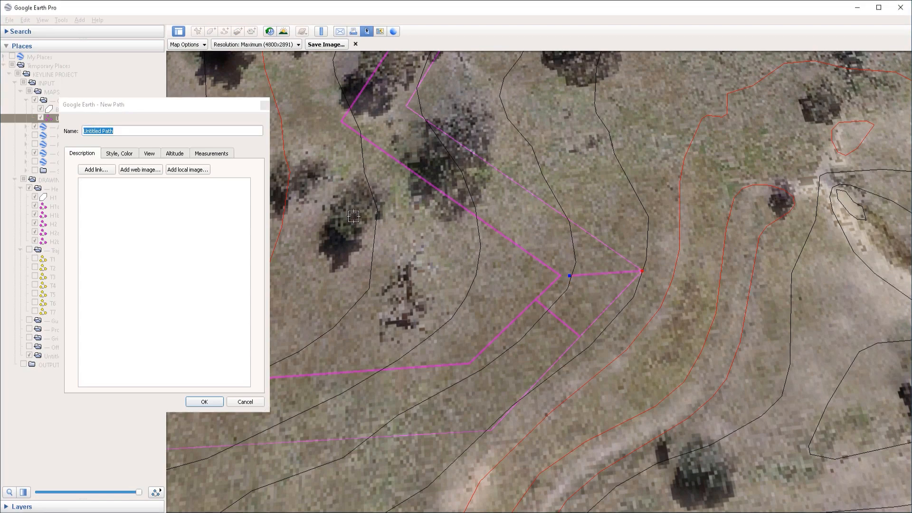
left_click(214, 153)
mouse_move(569, 276)
left_mouse_down()
mouse_move(558, 275)
mouse_move(587, 275)
left_mouse_up()
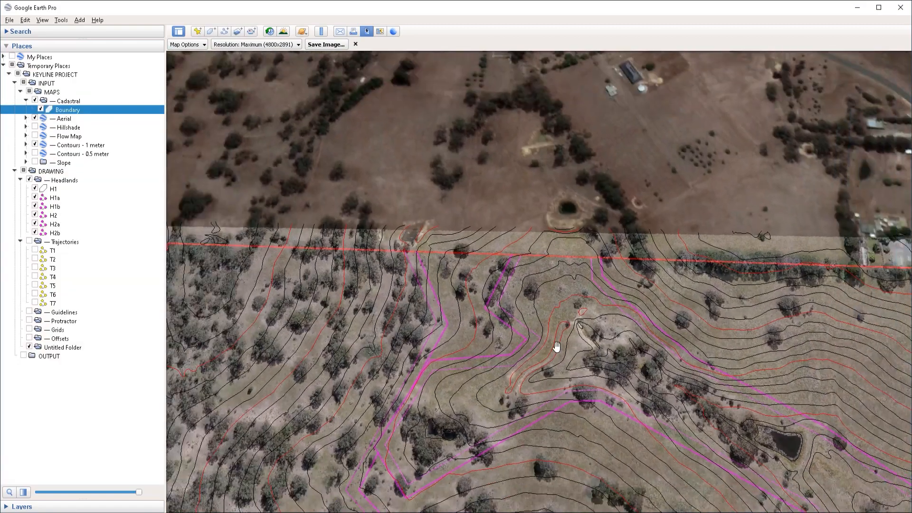
- Add a 10 m path running north from the southern boundary, just east of where the headland lines meet it
scroll(537, 266, "down", 5)
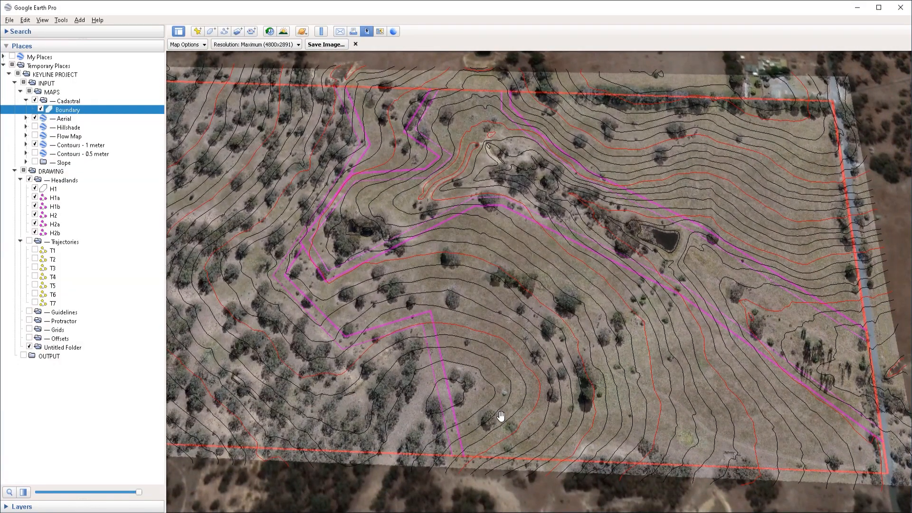
left_click_drag(668, 391, 588, 390)
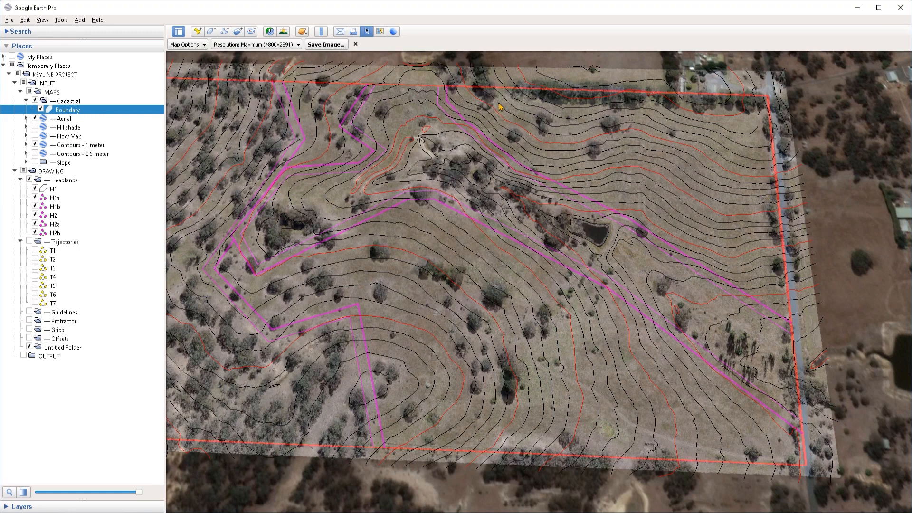
left_click_drag(451, 417, 489, 342)
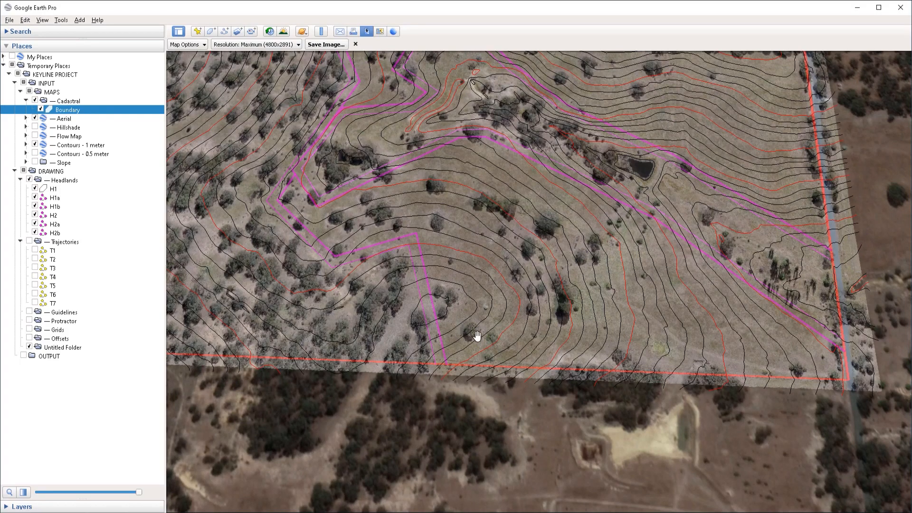
scroll(463, 343, "up", 3)
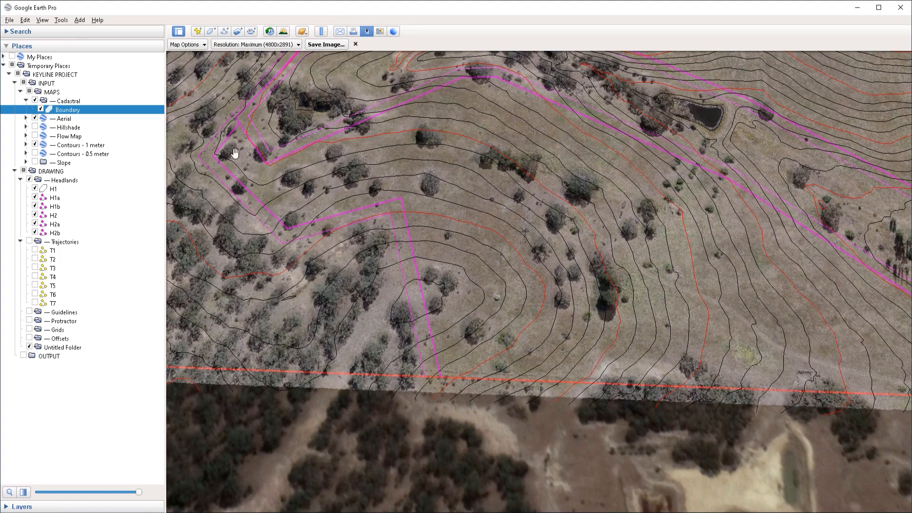
scroll(455, 310, "up", 1)
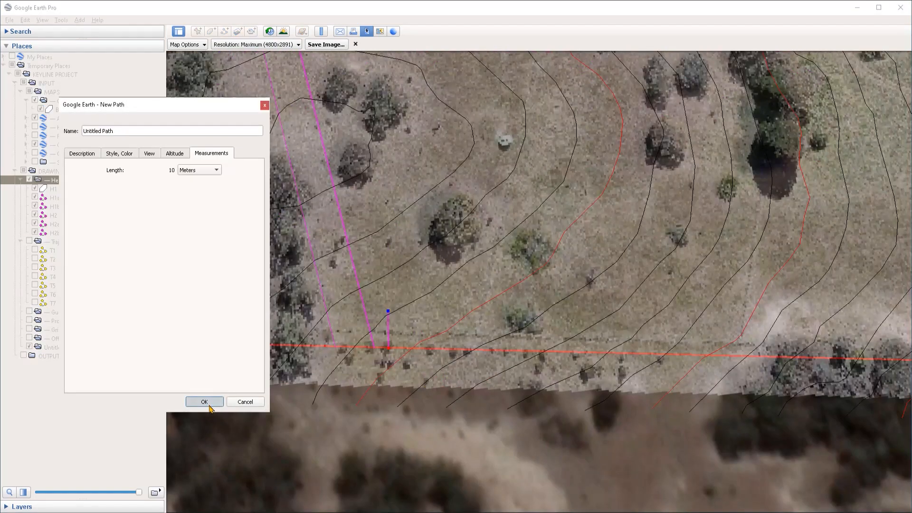
left_click(207, 406)
- Add a second 10 m path running north from the southern boundary, just inside the property's southeastern corner
left_click_drag(693, 386, 422, 368)
left_click_drag(832, 380, 362, 364)
left_click_drag(803, 347, 557, 357)
left_click(225, 32)
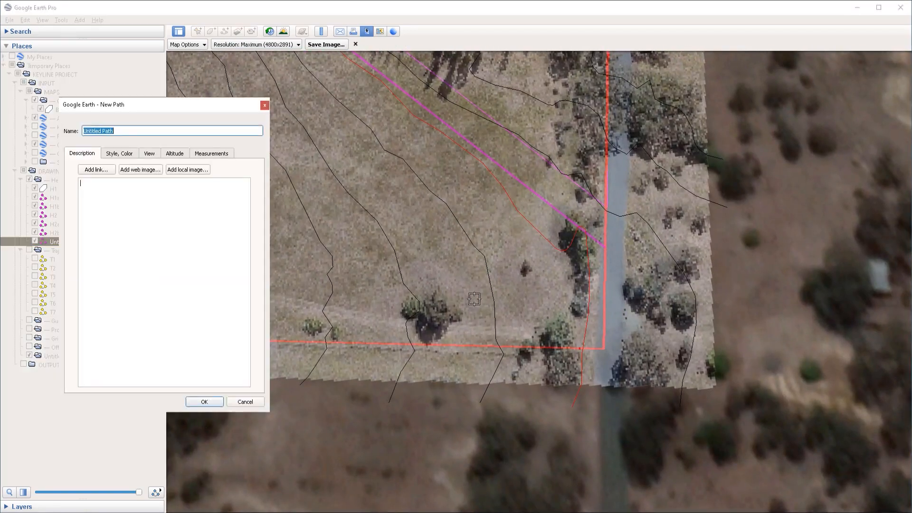
left_click(588, 349)
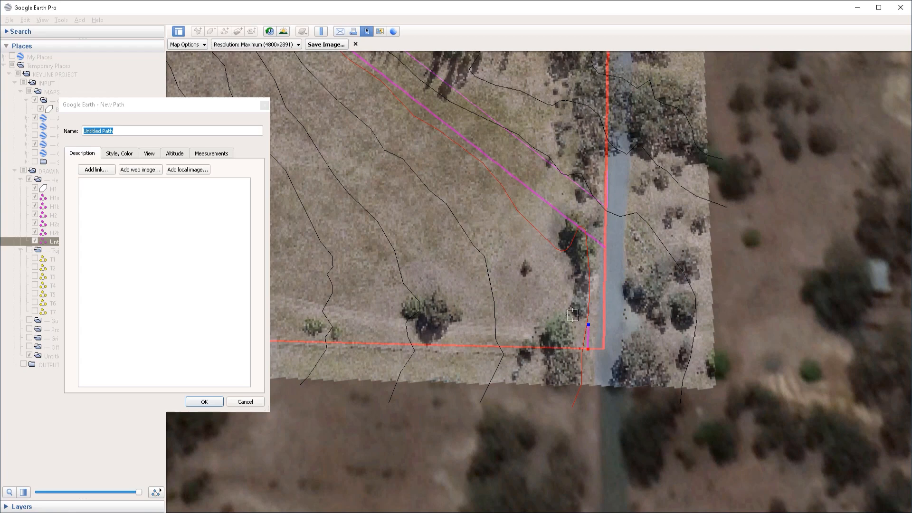
left_click(208, 156)
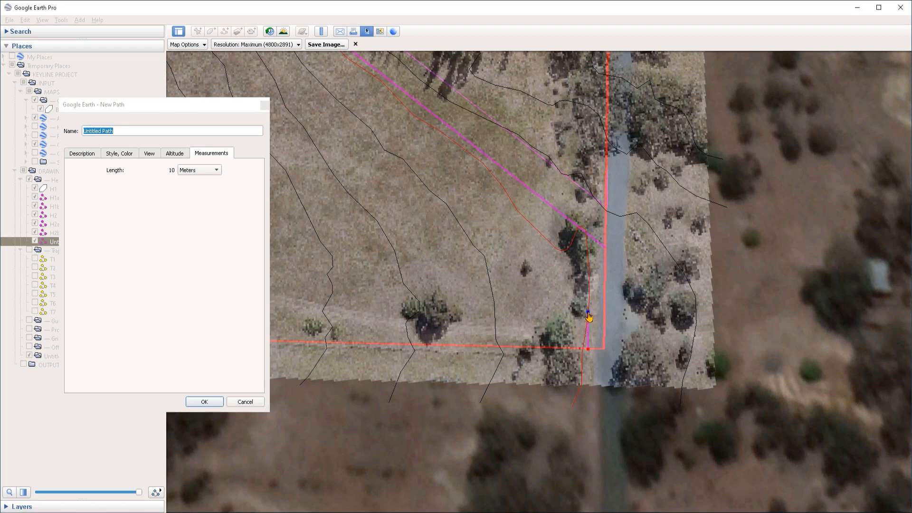
key("Return")
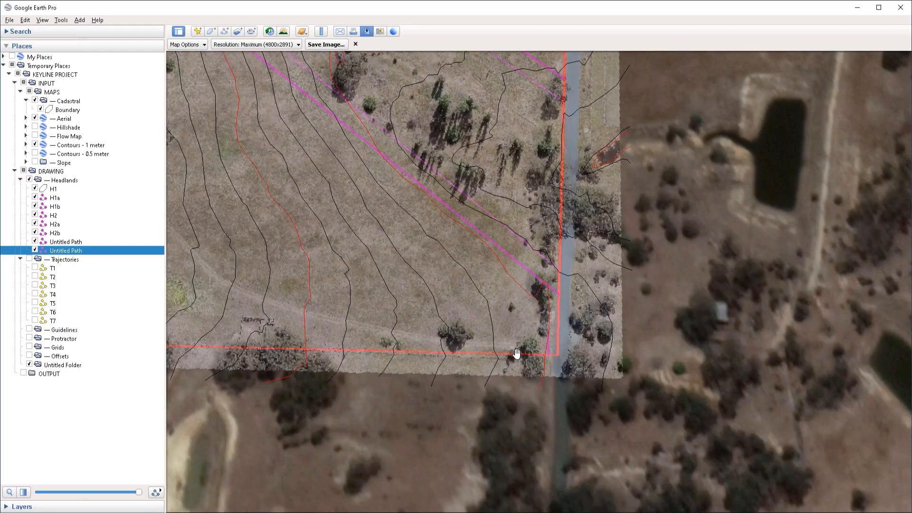
- Draw a headland path parallel to the southern boundary along the marker ends, from the eastern boundary to the western headland line
left_click_drag(491, 334, 740, 332)
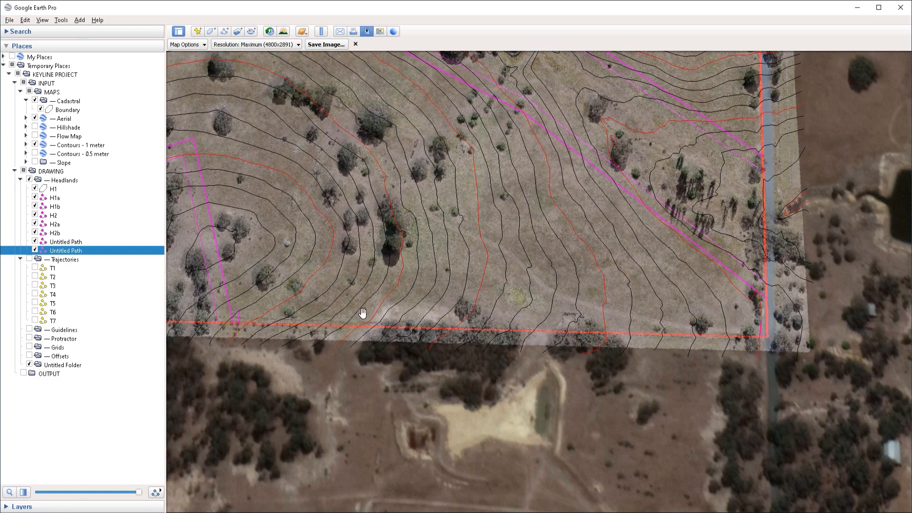
left_click(226, 32)
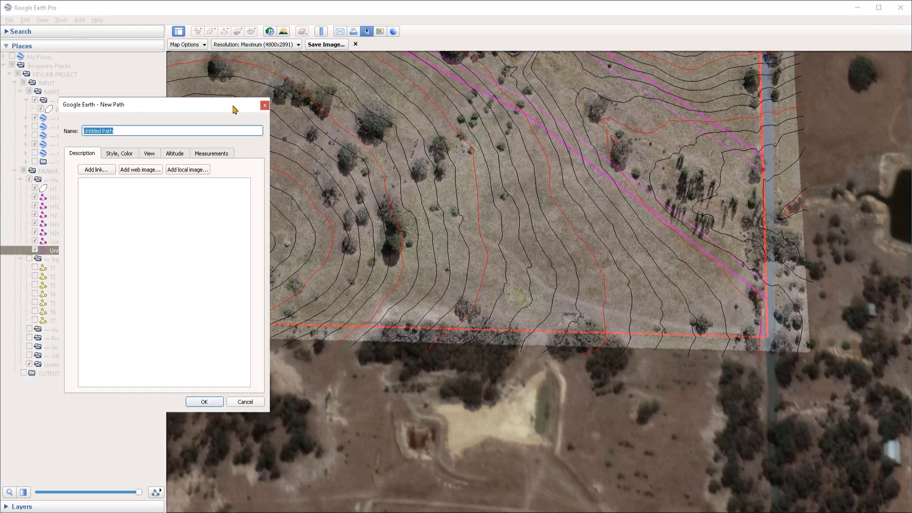
left_click_drag(232, 109, 153, 111)
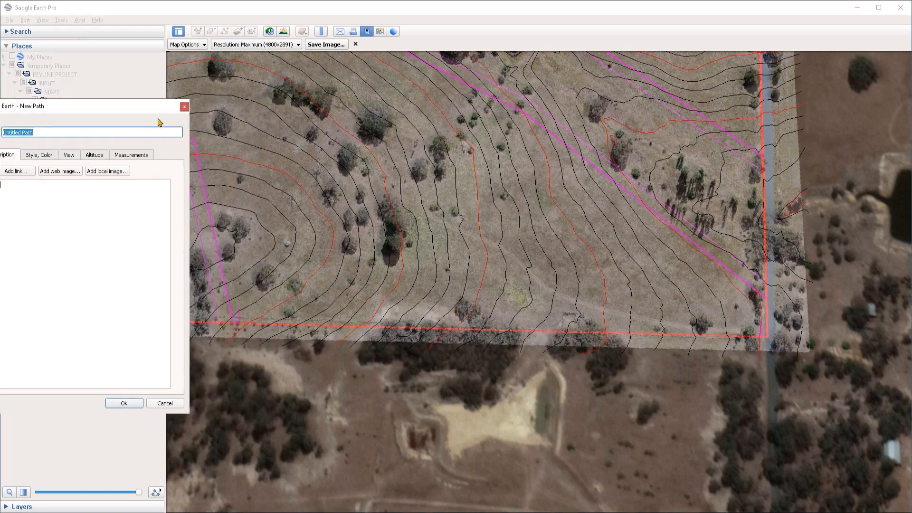
left_click(767, 324)
left_click(232, 310)
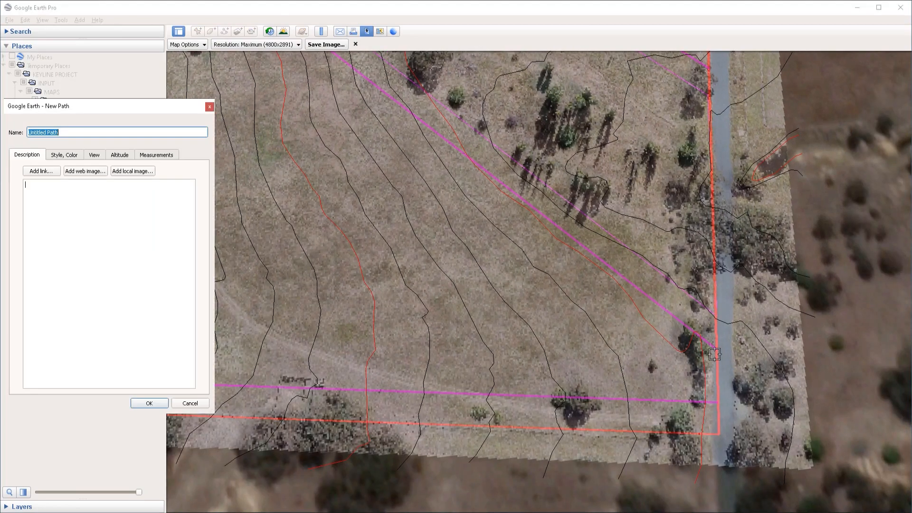
- Add two marker paths running west from the eastern boundary, one where the diagonal headland meets it and one near the southeastern corner
left_click(715, 354)
left_click(688, 350)
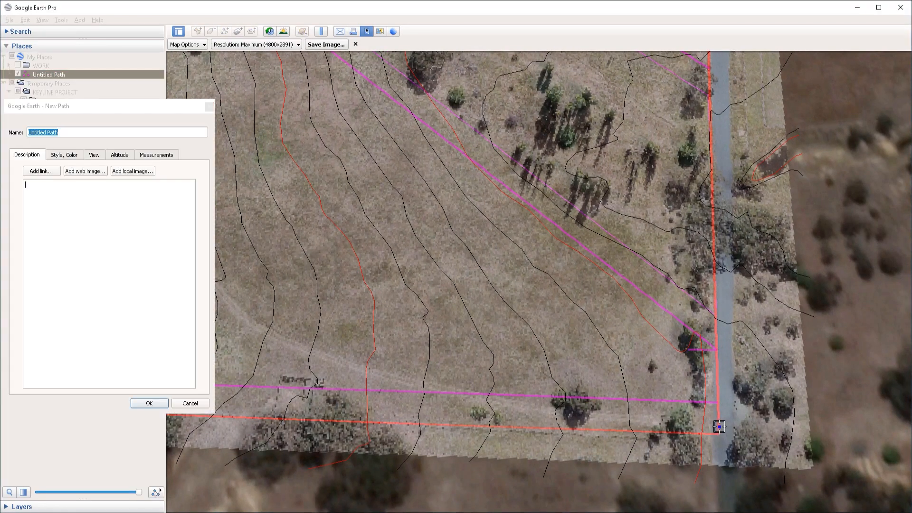
left_click(720, 427)
left_click(690, 427)
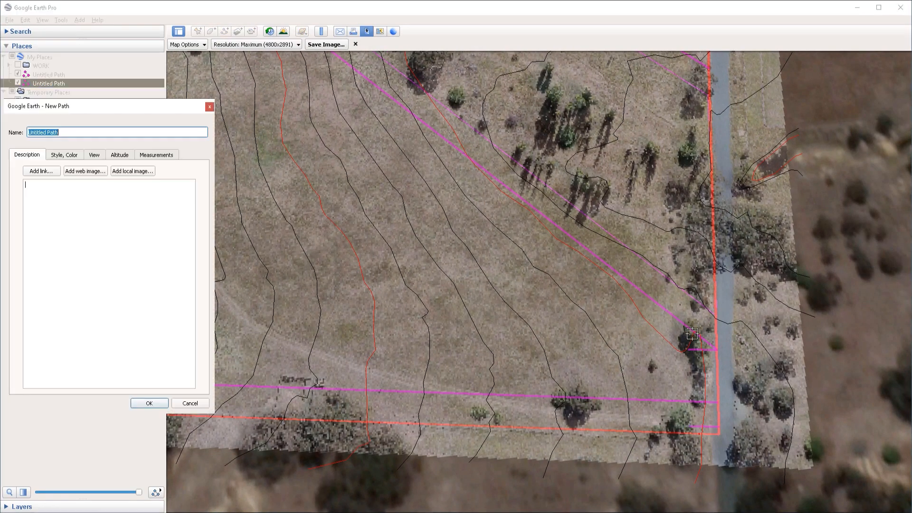
- Draw a headland path parallel to the eastern boundary through the inner ends of the two markers and delete both marker paths
left_click(689, 433)
left_click(688, 328)
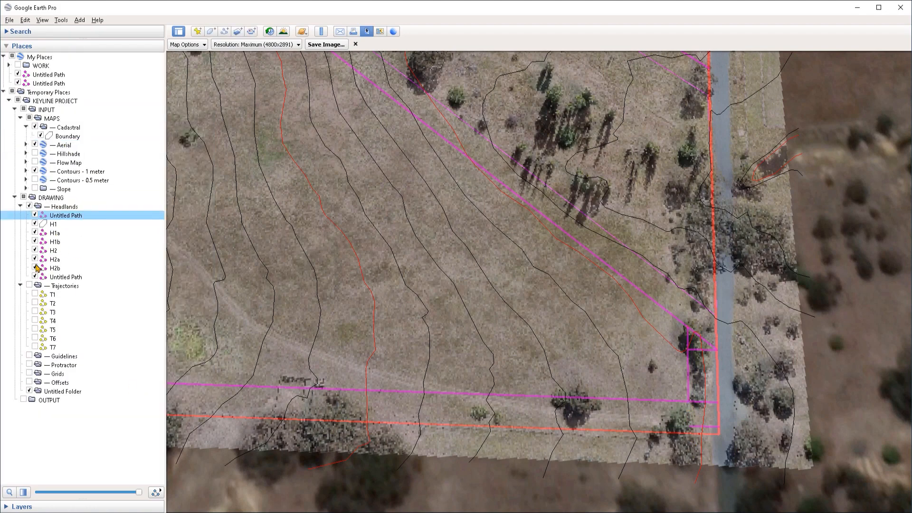
left_click(48, 75)
left_click(48, 83, "shift")
key("Delete")
left_click(505, 274)
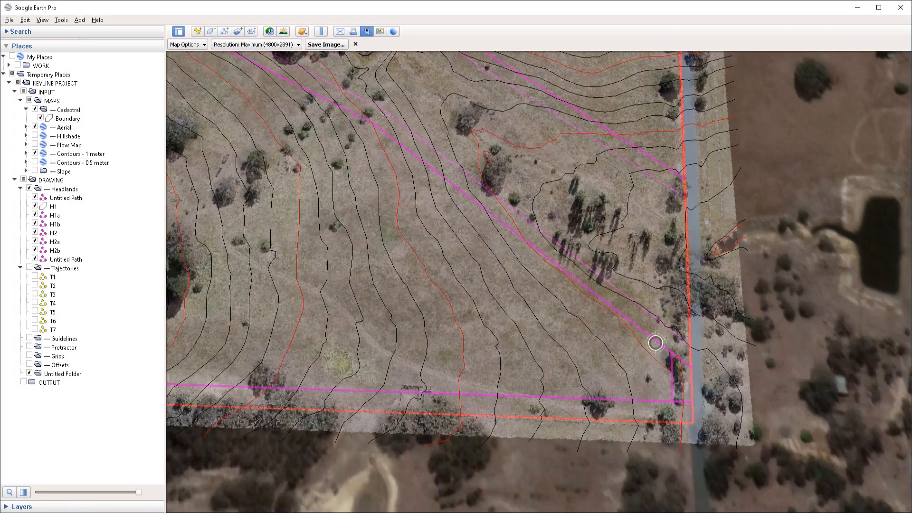
- Pull back the eastern ends of the southern headland and H1b so they meet the short eastern headland
right_click(718, 304)
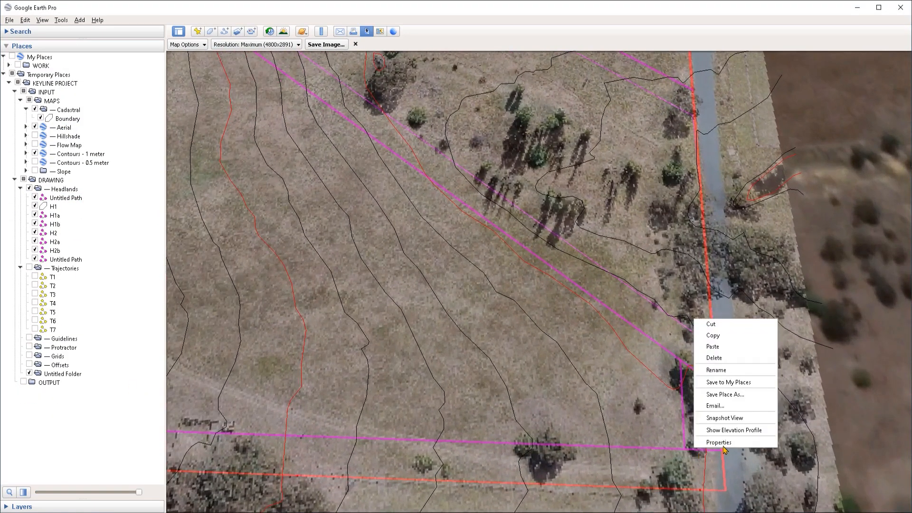
left_click(763, 449)
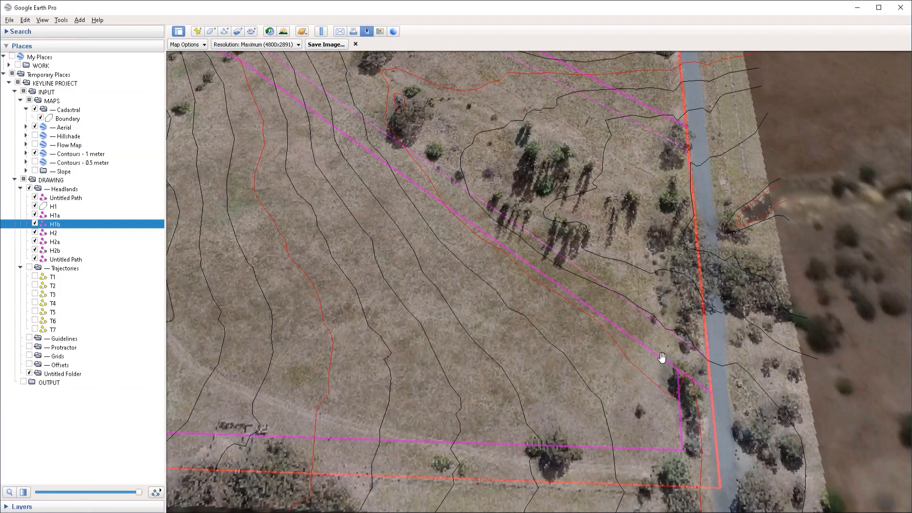
right_click(662, 356)
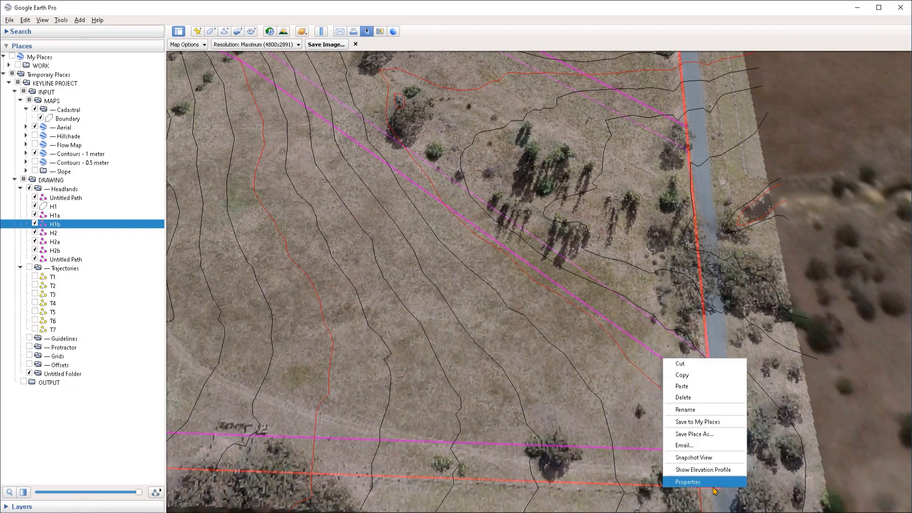
left_click(711, 482)
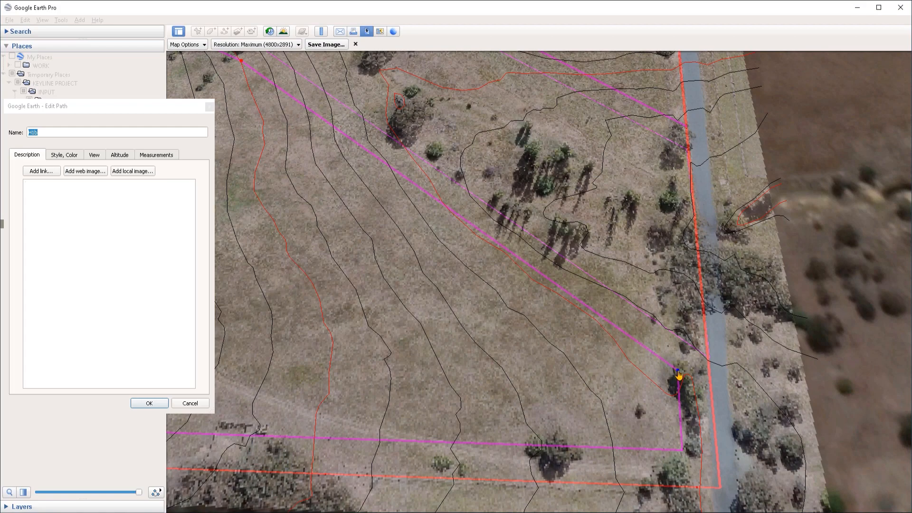
left_click(157, 405)
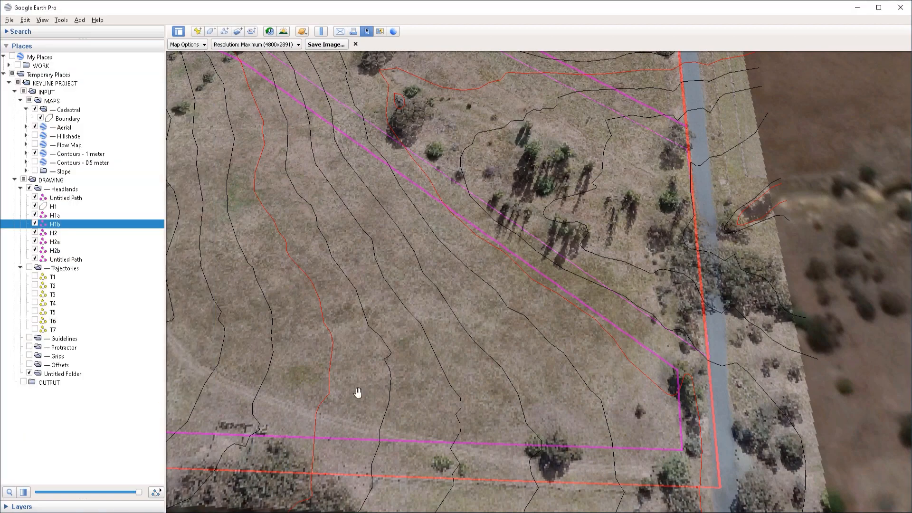
- Shorten the southern end of the western headland line so it stops at the new southern headland
scroll(479, 366, "down", 4)
left_click_drag(347, 338, 714, 301)
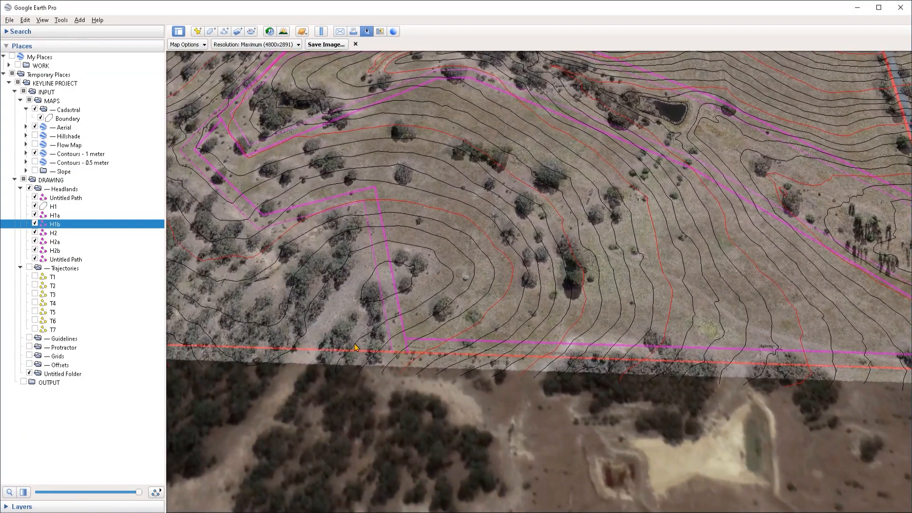
scroll(388, 404, "up", 3)
right_click(391, 391)
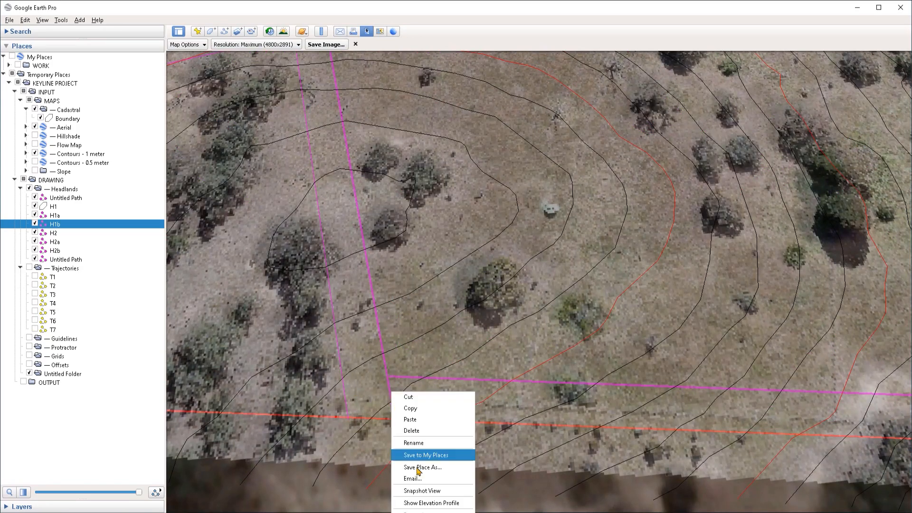
left_click(402, 454)
left_click_drag(394, 424, 388, 389)
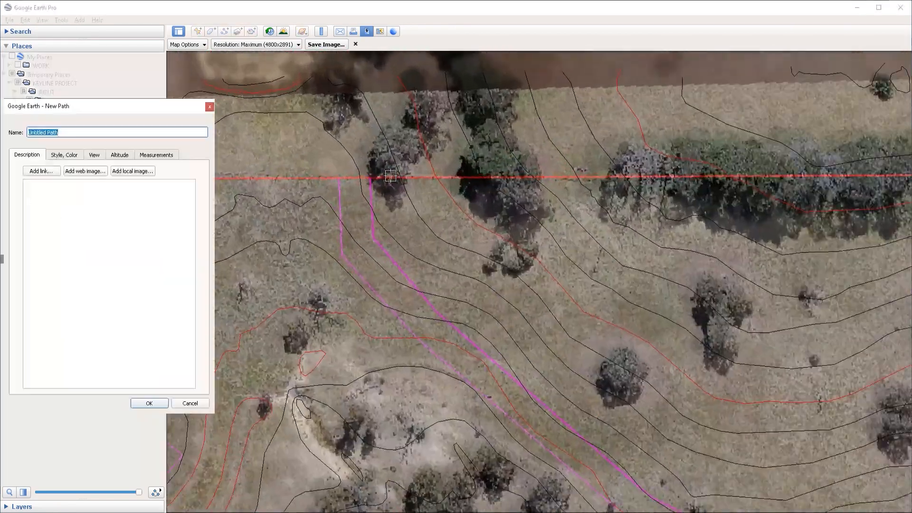
- Add a light green marker path running south from the northern boundary where the diagonal headland line meets it
mouse_move(393, 178)
left_mouse_down()
mouse_move(393, 201)
mouse_move(369, 178)
mouse_move(372, 207)
left_mouse_up()
left_click(69, 155)
left_click(51, 188)
left_click(109, 184)
left_click(190, 362)
left_click(164, 156)
left_click(64, 155)
left_click(101, 186)
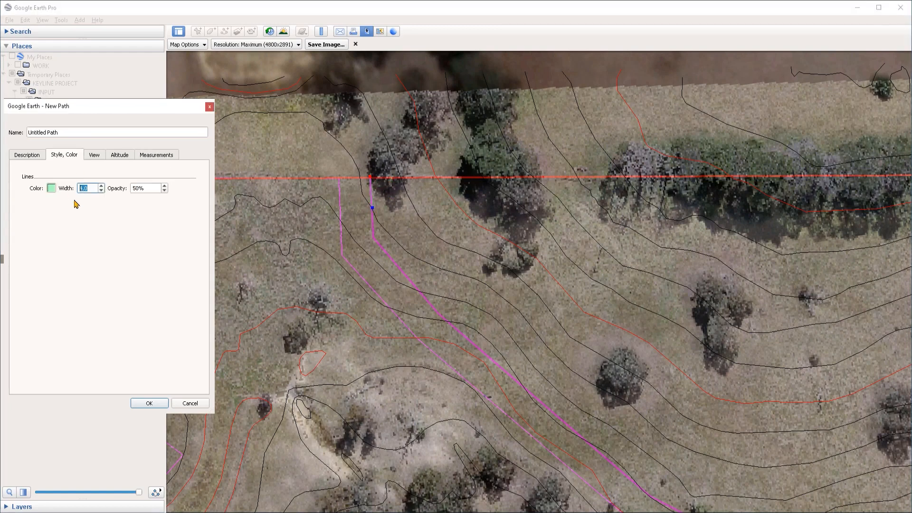
left_click(51, 188)
left_click(372, 208)
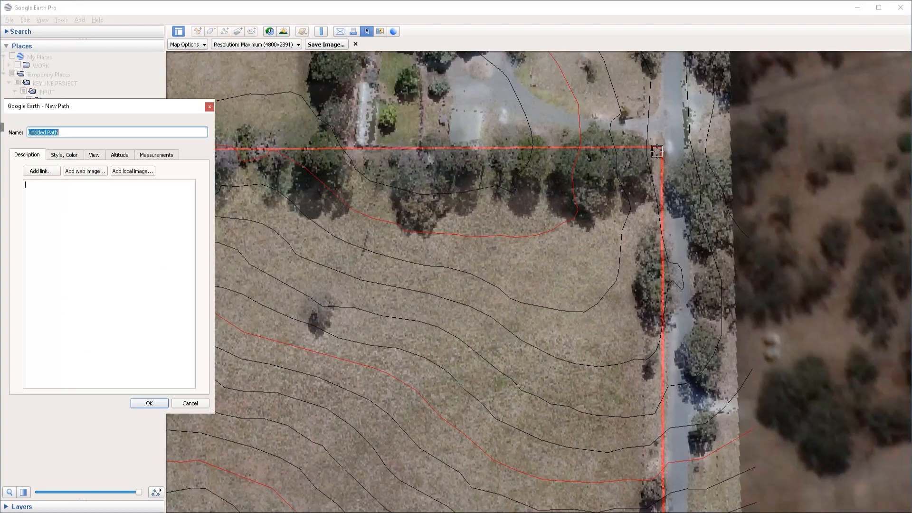
- Add green marker paths south from the property's northeastern corner and west from the eastern boundary, near that corner and beside the diagonal headland
mouse_move(662, 147)
left_mouse_down()
mouse_move(662, 193)
mouse_move(663, 180)
left_mouse_up()
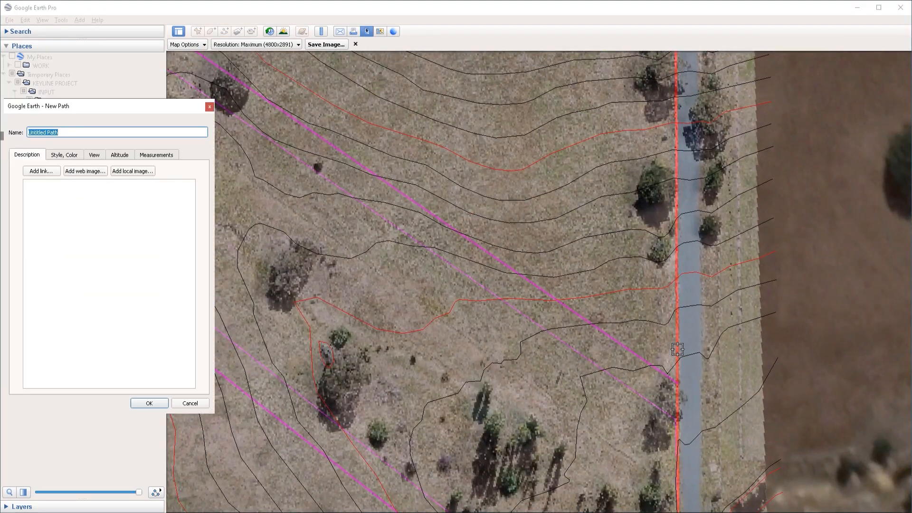
left_click_drag(677, 350, 648, 350)
left_click(150, 403)
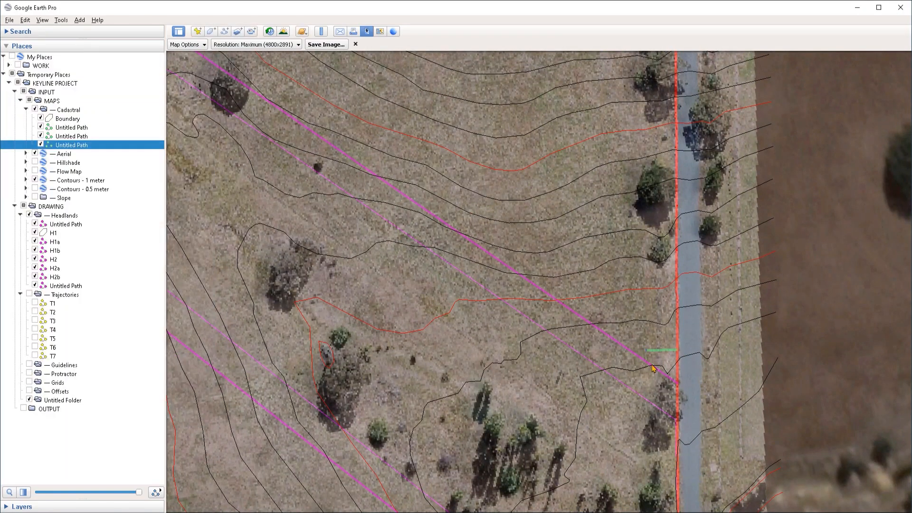
scroll(665, 375, "down", 4)
left_click_drag(560, 352, 599, 425)
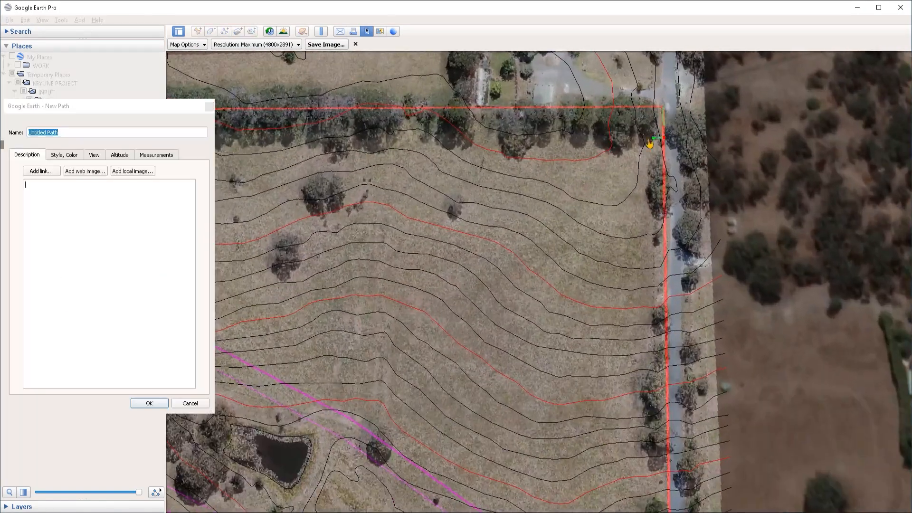
left_click_drag(664, 138, 651, 139)
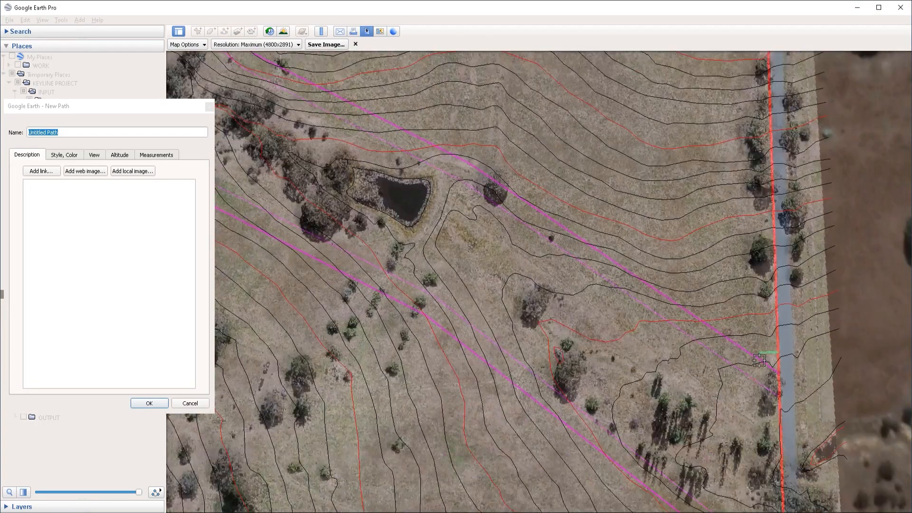
- Draw magenta headland paths parallel to the northern and eastern boundaries through the green markers and delete the four marker paths
left_click(64, 155)
left_click(51, 188)
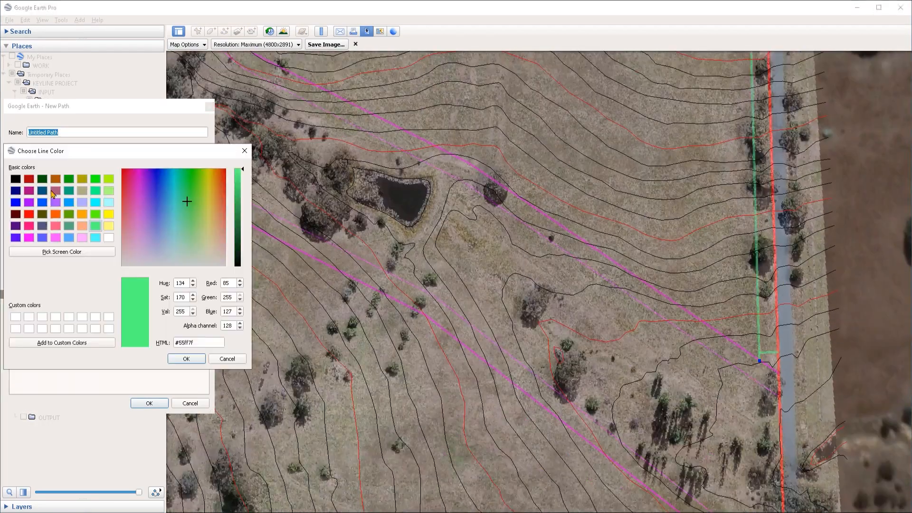
left_click(130, 358)
double_click(91, 188)
type("5")
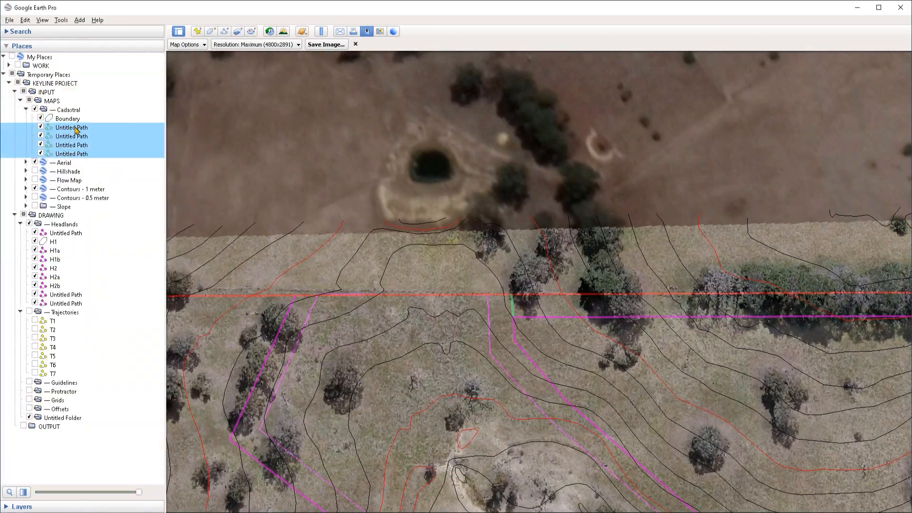
key("Delete")
key("Return")
- Add a marker path running south from the northern boundary, just east of the westernmost headland line, checking its length in meters
scroll(405, 318, "down", 3)
left_click_drag(413, 339, 717, 303)
scroll(641, 257, "up", 5)
left_click(76, 190)
key("ctrl+shift+t")
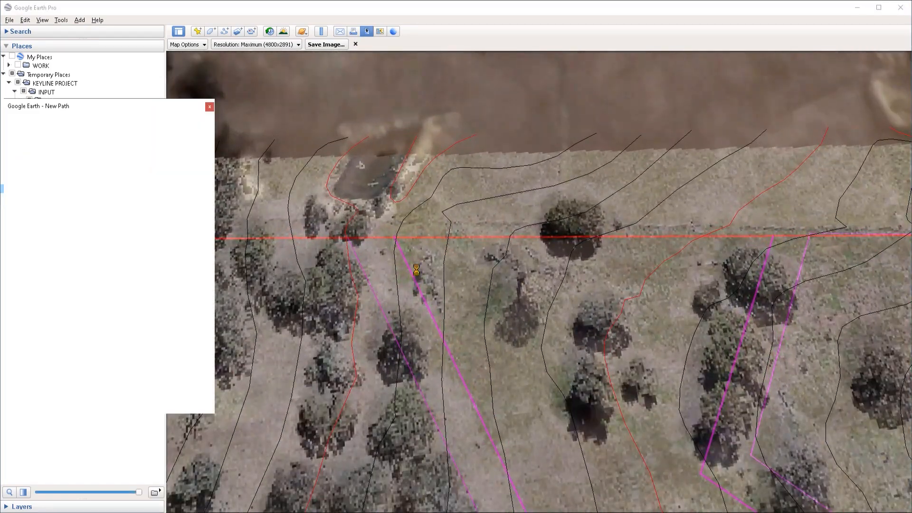
left_click(438, 238)
left_click(438, 260)
left_click(157, 155)
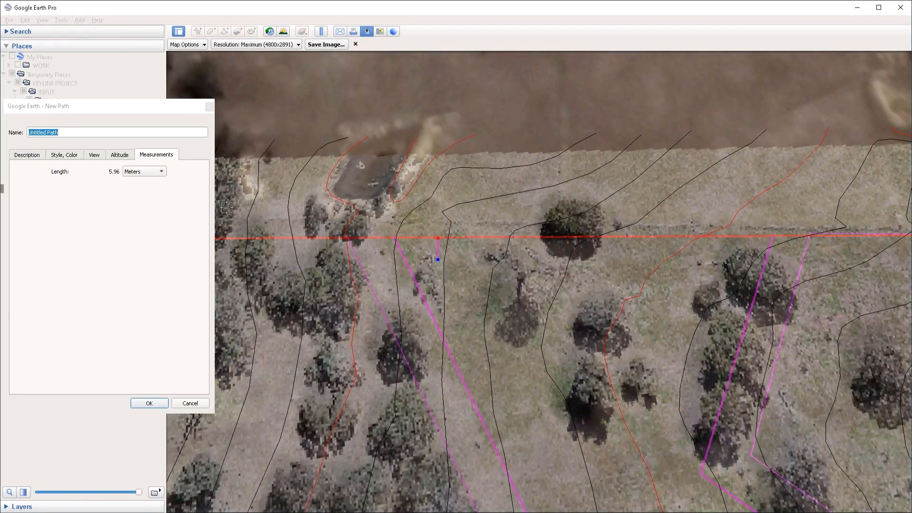
left_click(153, 403)
- Add a second marker path south from the northern boundary, just west of the next headland line, and shorten its lower end
left_click(224, 32)
left_click(757, 237)
left_click(757, 279)
left_click(156, 155)
left_click_drag(757, 280, 756, 272)
left_click(153, 403)
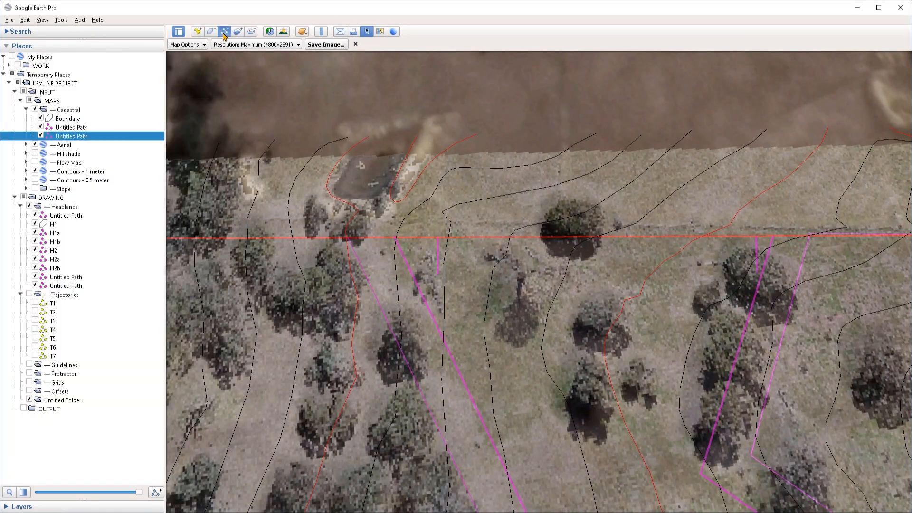
- Draw a headland path between the lower ends of the two northern markers, file it under Headlands, and delete both markers
left_click(225, 32)
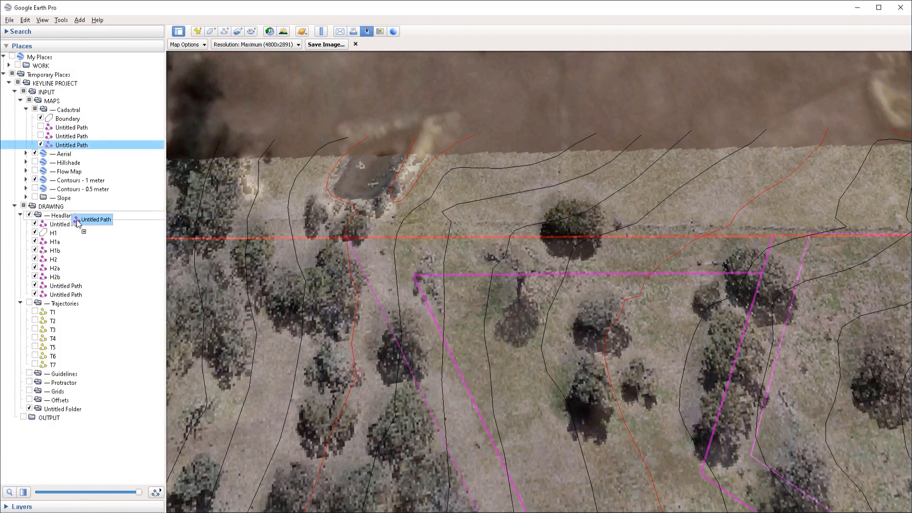
key("Delete")
left_click(506, 273)
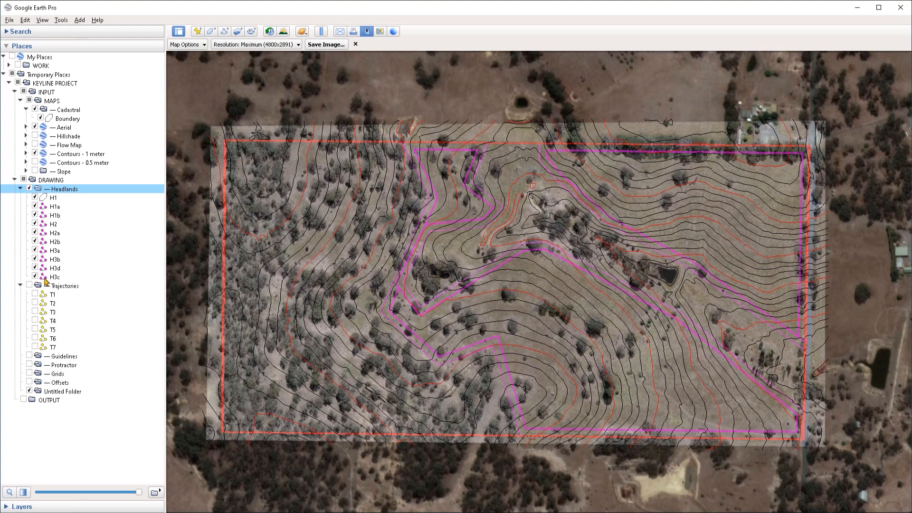
- Collapse the Headlands folder and show all paths in the Trajectories folder
key("Left")
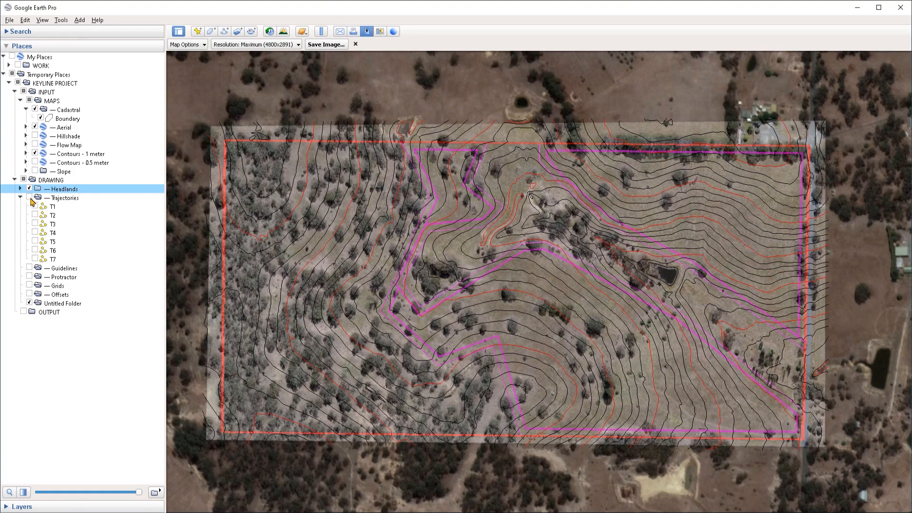
left_click(29, 198)
left_click(64, 269)
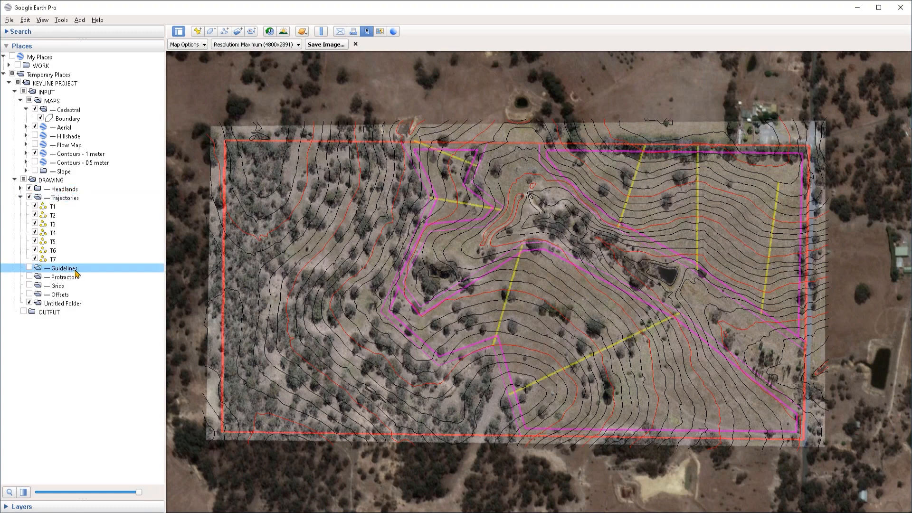
- Delete the Untitled Folder from the DRAWING folder
right_click(65, 306)
left_click(78, 357)
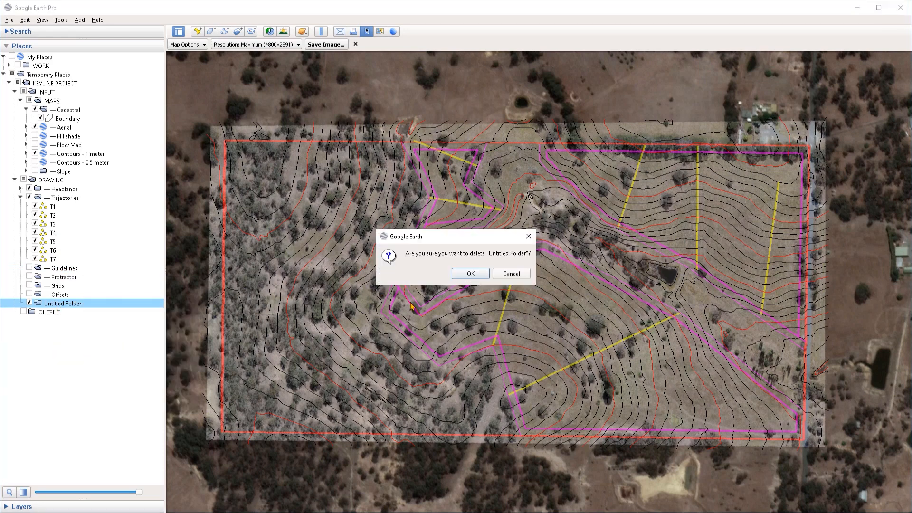
left_click(470, 273)
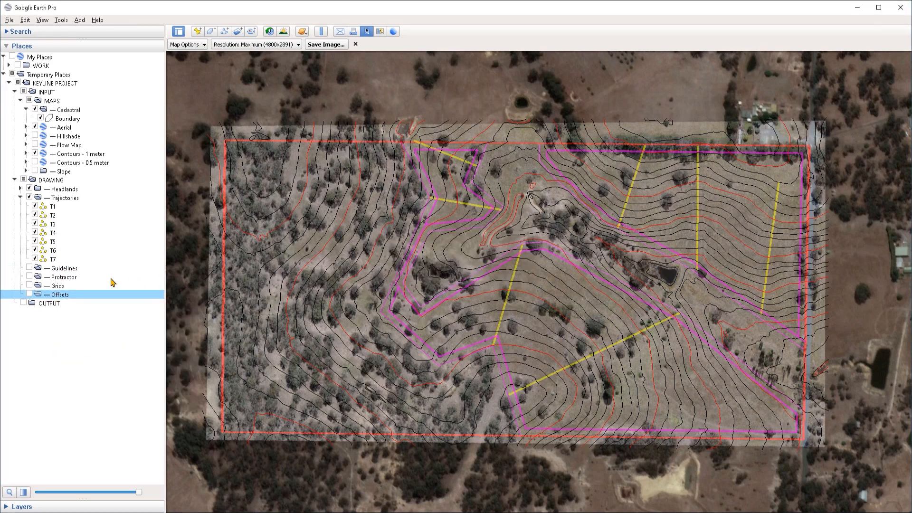
- Start a new path and set its line color to cyan (#00ffff)
left_click(225, 33)
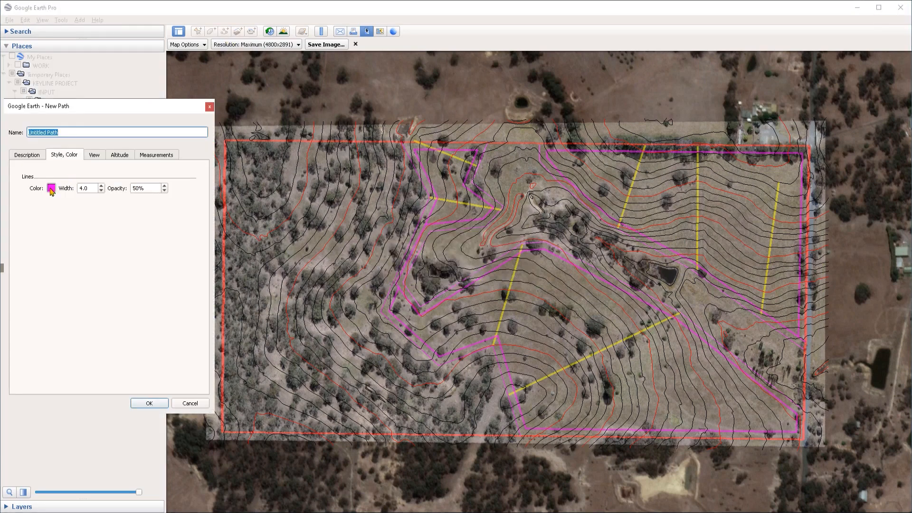
left_click(50, 188)
left_click(95, 203)
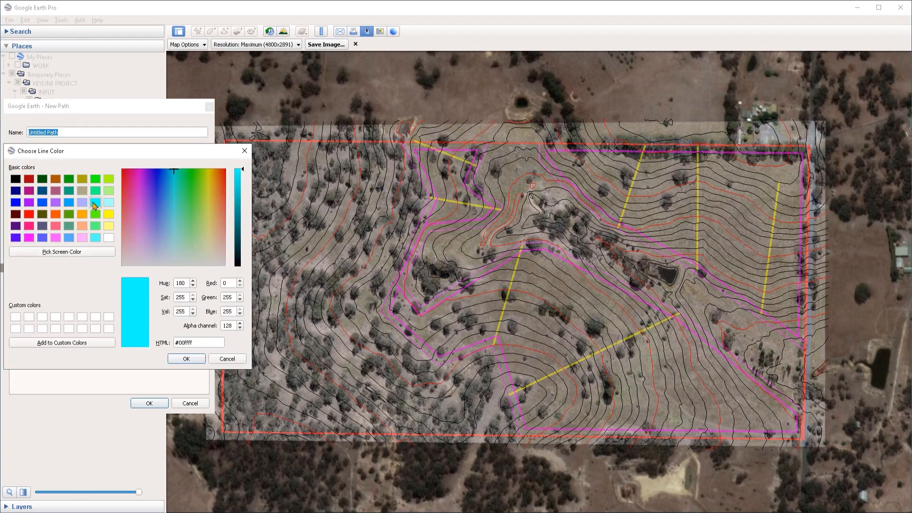
- Apply the cyan line color #00ffff to the new path
left_click(188, 359)
scroll(799, 223, "up", 2)
scroll(799, 222, "up", 3)
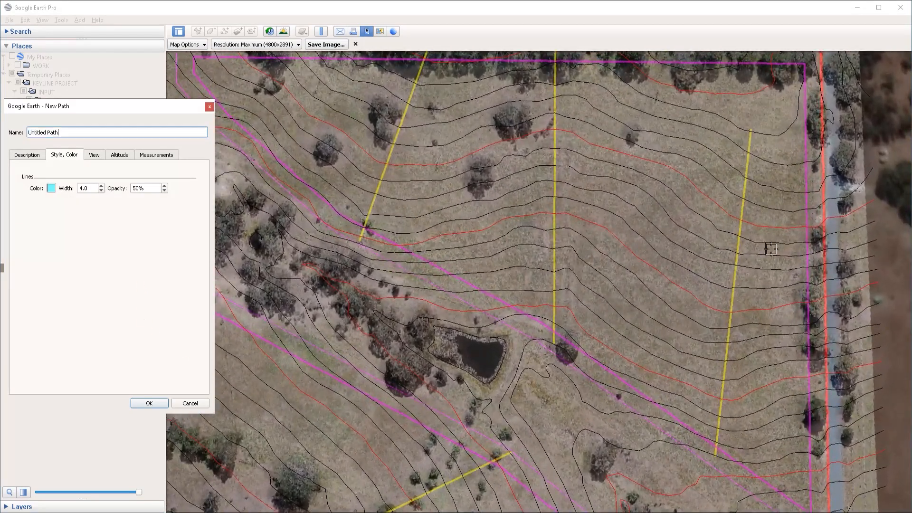
left_click_drag(156, 104, 160, 106)
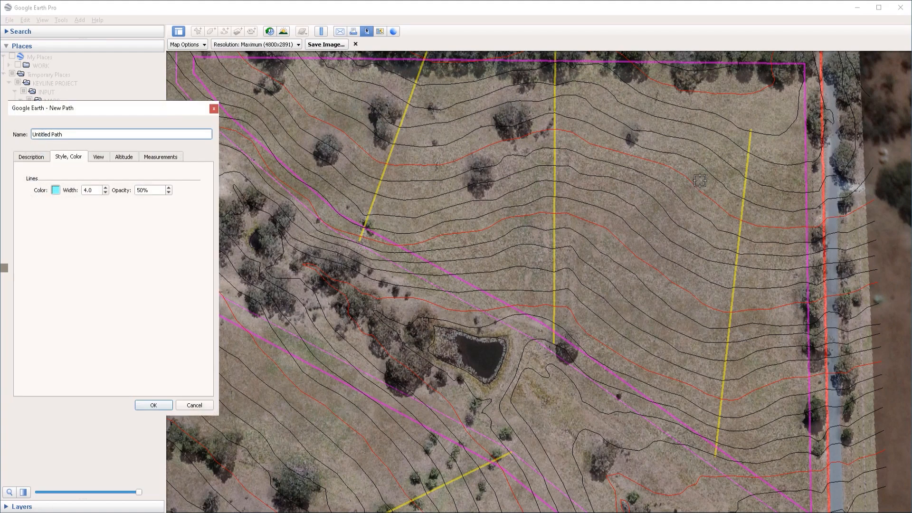
left_click(755, 15)
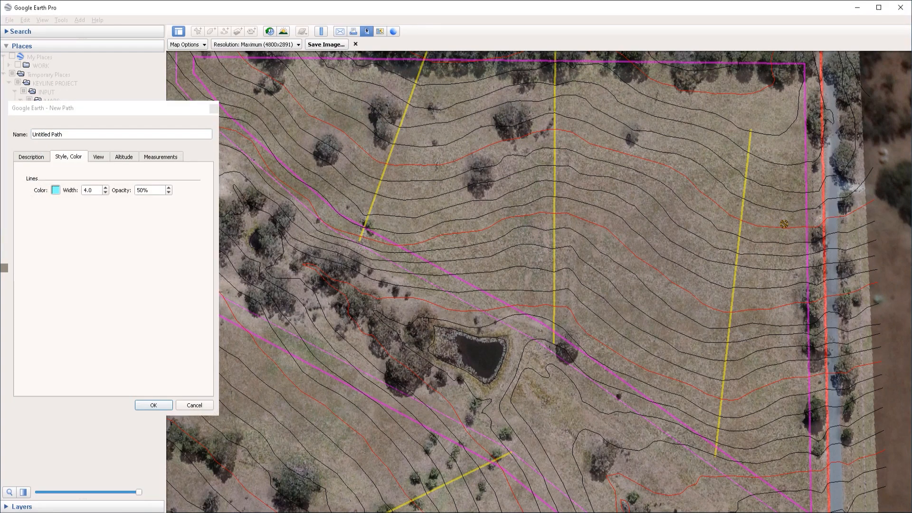
- Draw the path from the east headland line through the eastern trajectory to the middle trajectory, then shift its eastern trajectory point slightly downslope
key("Down")
key("Up")
key("Right")
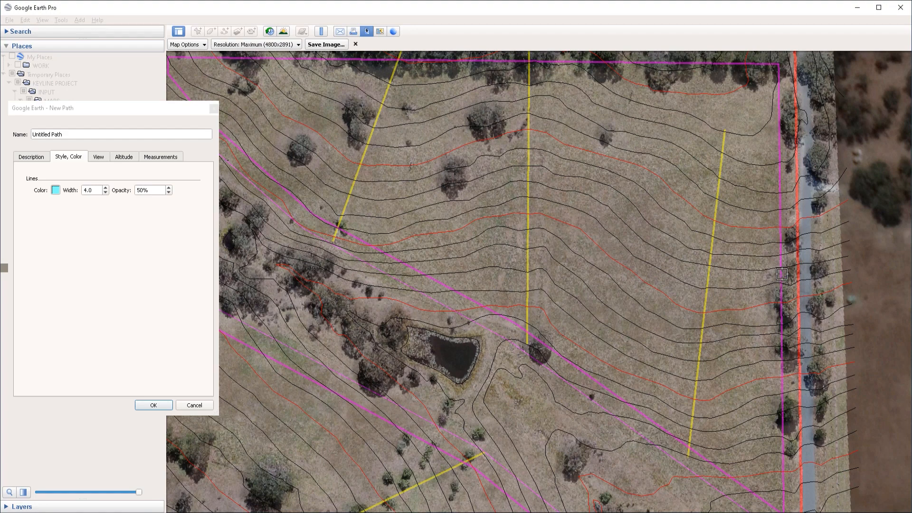
left_click(781, 298)
left_click(703, 315)
left_click(530, 214)
left_click(704, 314)
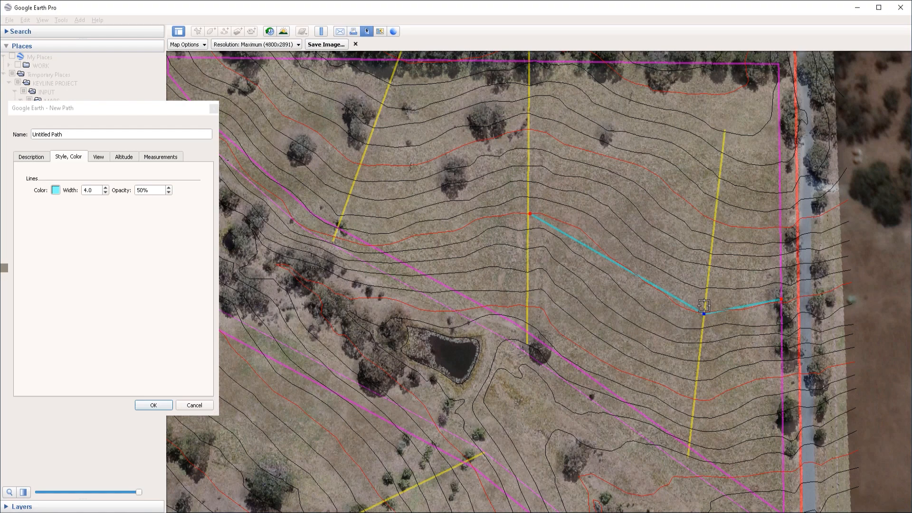
mouse_move(705, 318)
left_mouse_down()
mouse_move(696, 370)
mouse_move(705, 324)
left_mouse_up()
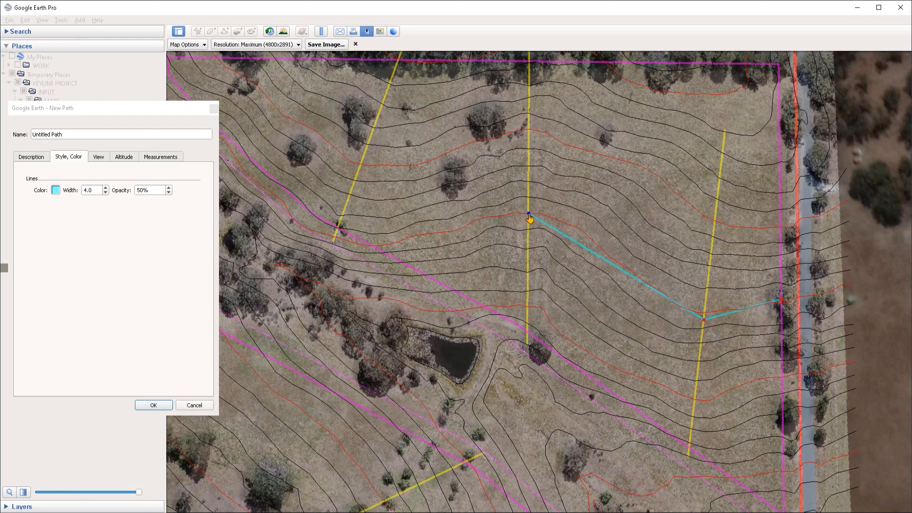
- Move the path's middle trajectory point upslope and its eastern trajectory and east end points slightly downslope
key("Left")
key("Up")
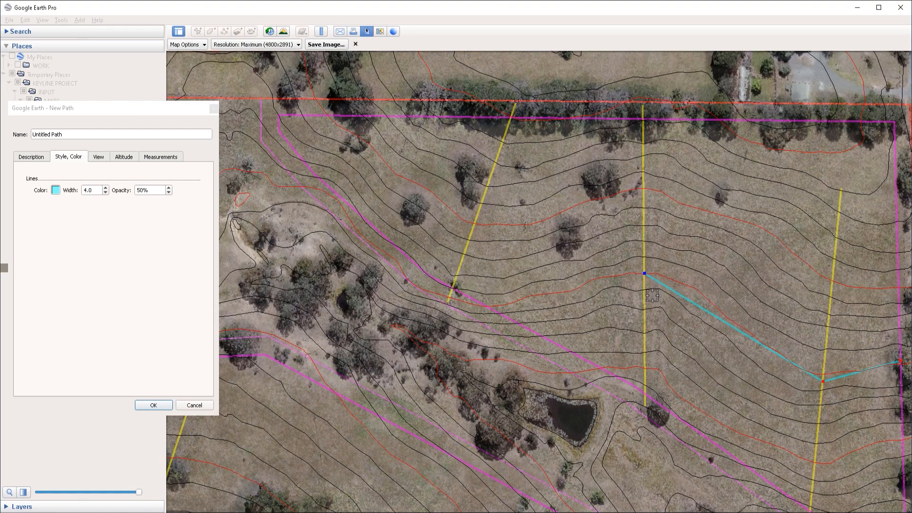
left_click_drag(574, 248, 572, 243)
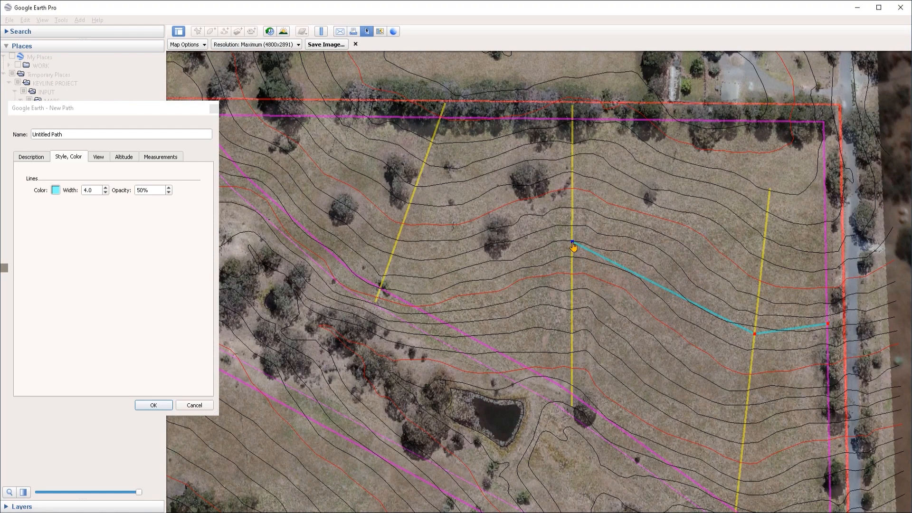
left_click_drag(754, 334, 754, 349)
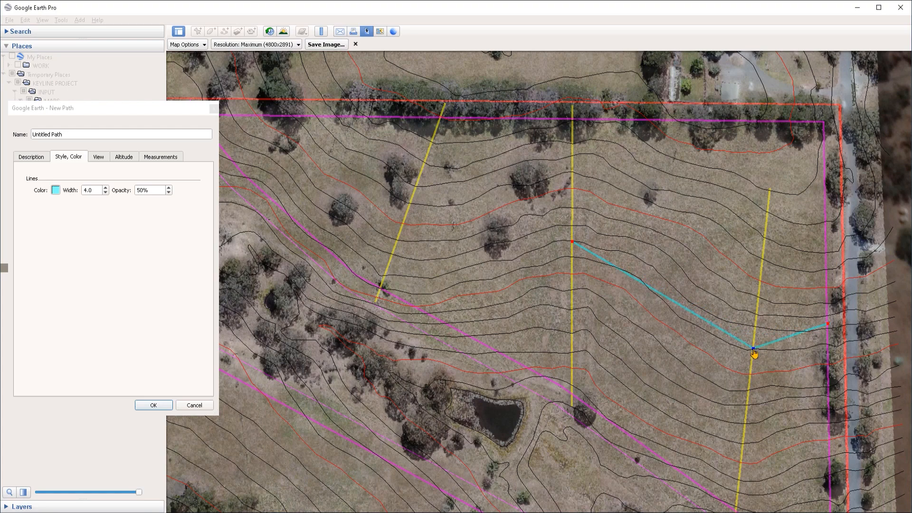
left_click_drag(828, 327, 829, 332)
- Extend the path west to the lower end of the third yellow trajectory, then northwest to the northern boundary among the trees
key("Left")
key("Up")
left_click(521, 308)
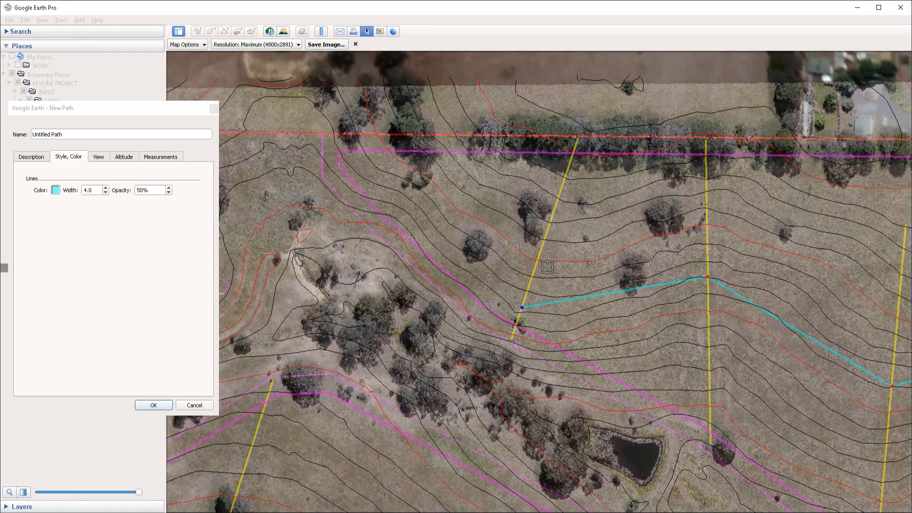
left_click(363, 127)
left_click_drag(365, 132, 408, 138)
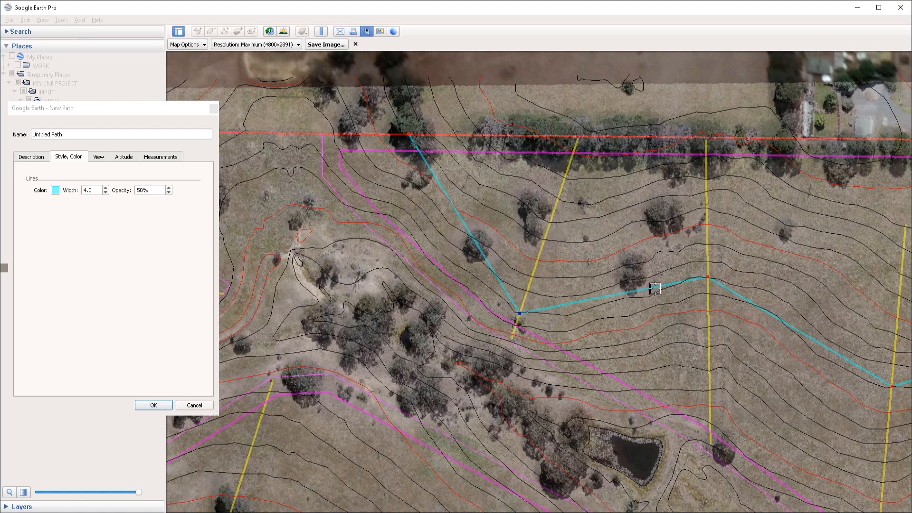
- Shift the path's middle trajectory point farther upslope and its eastern trajectory point farther downslope
left_click_drag(707, 276, 709, 263)
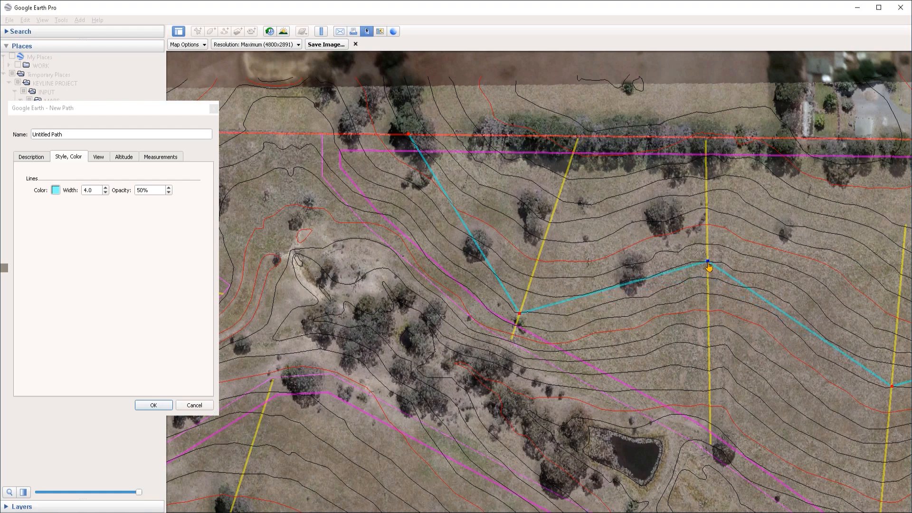
key("Right")
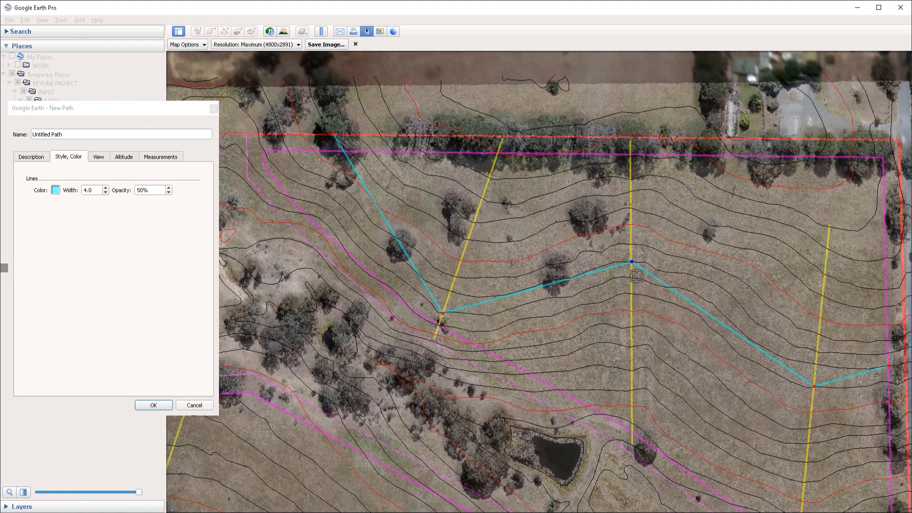
left_click_drag(632, 262, 631, 257)
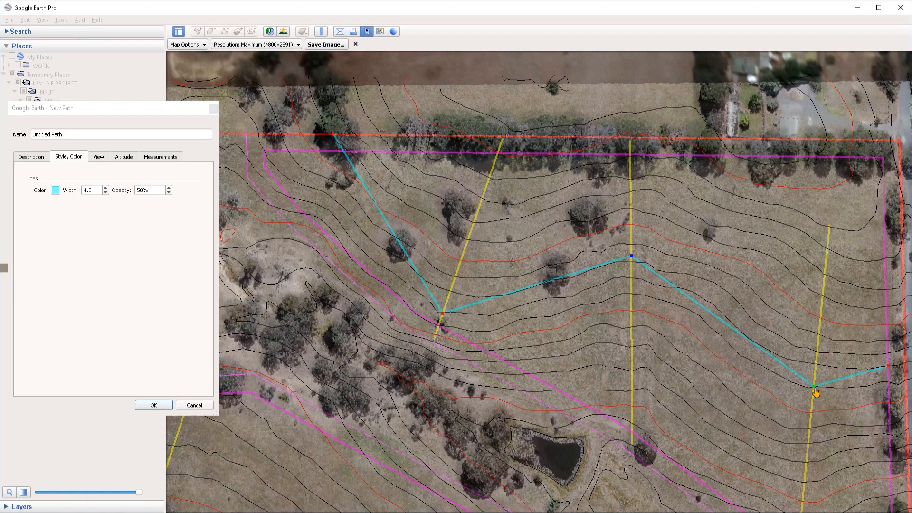
left_click_drag(816, 391, 814, 401)
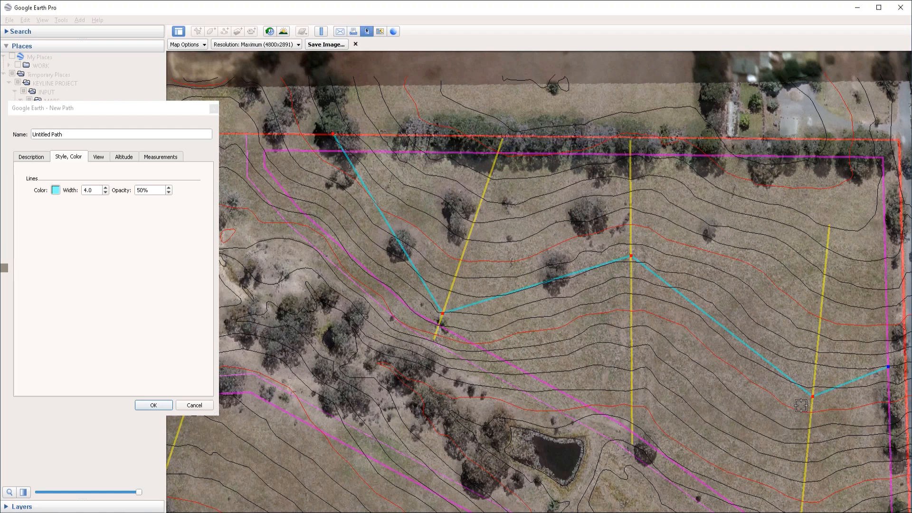
- Nudge the middle and eastern trajectory points upslope and shift the path's north end eastward, keeping it outside the northern boundary
scroll(801, 403, "down", 1)
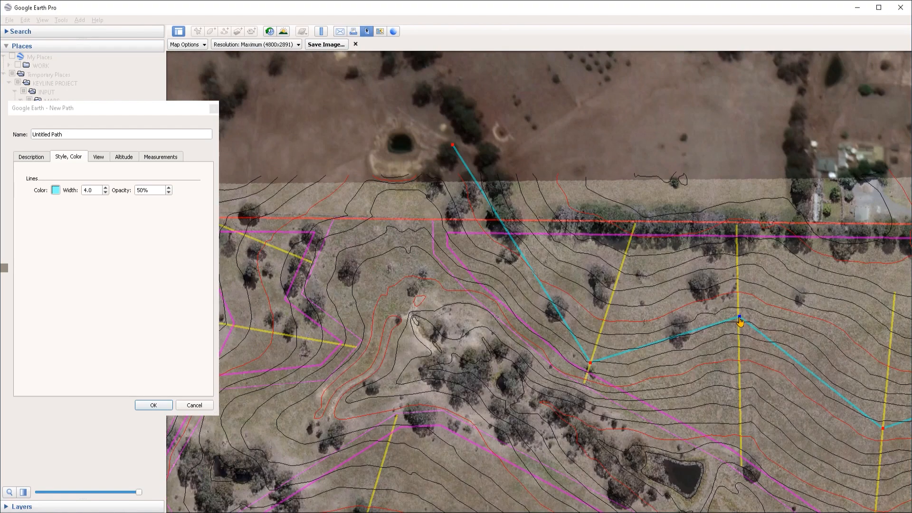
left_click_drag(739, 317, 739, 312)
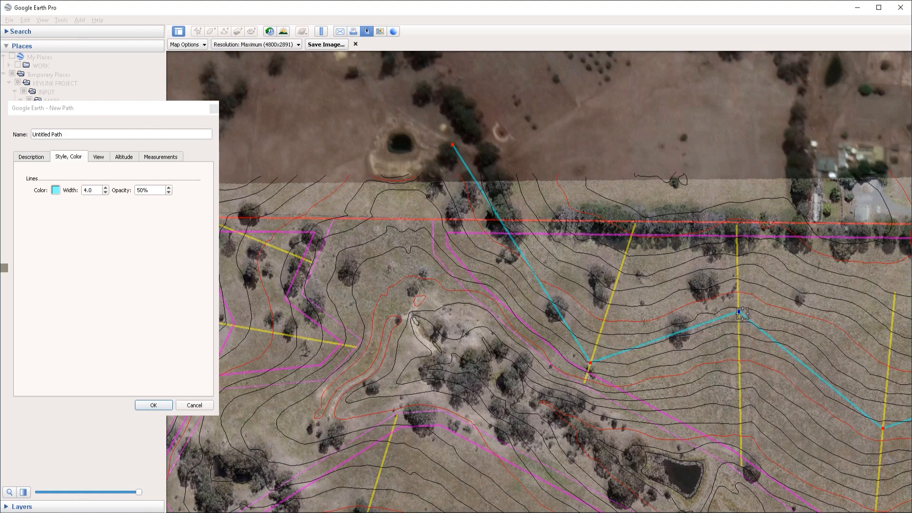
key("Right")
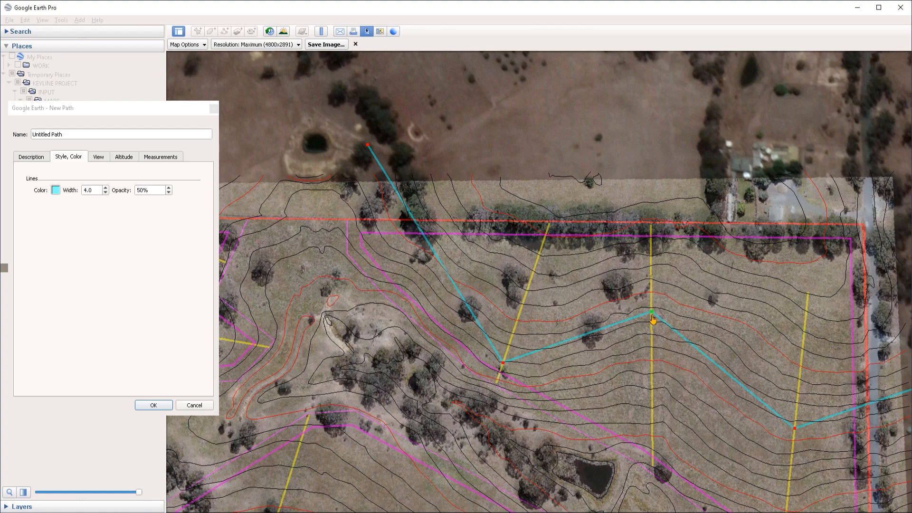
left_click_drag(794, 428, 796, 416)
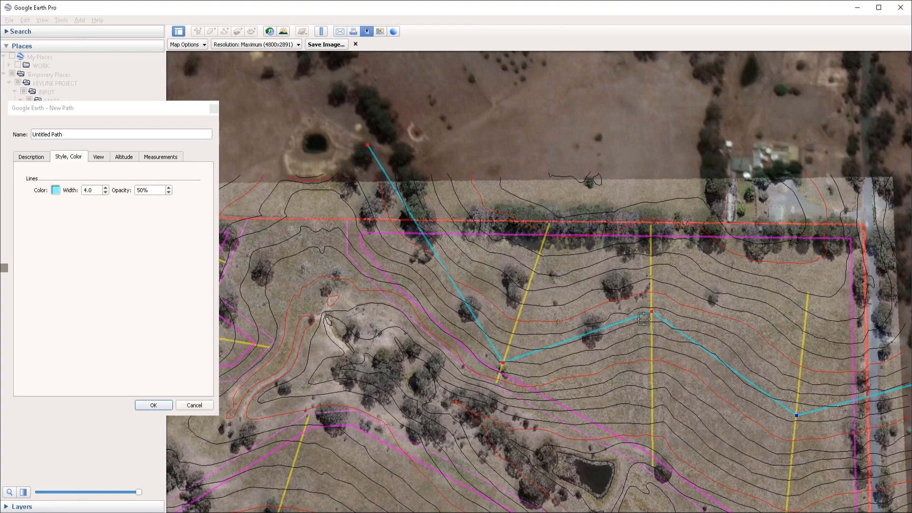
left_click(502, 364)
left_click_drag(368, 144, 415, 170)
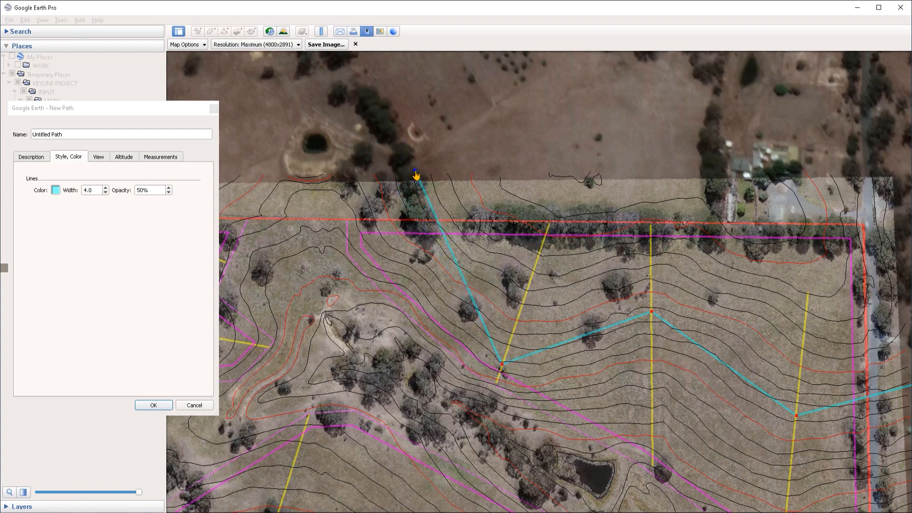
- Fine-tune the point on the eastern trajectory to sit farther downslope and select the path's end point east of the road
left_click(797, 417)
left_click_drag(797, 417, 797, 410)
key("Right")
key("Down")
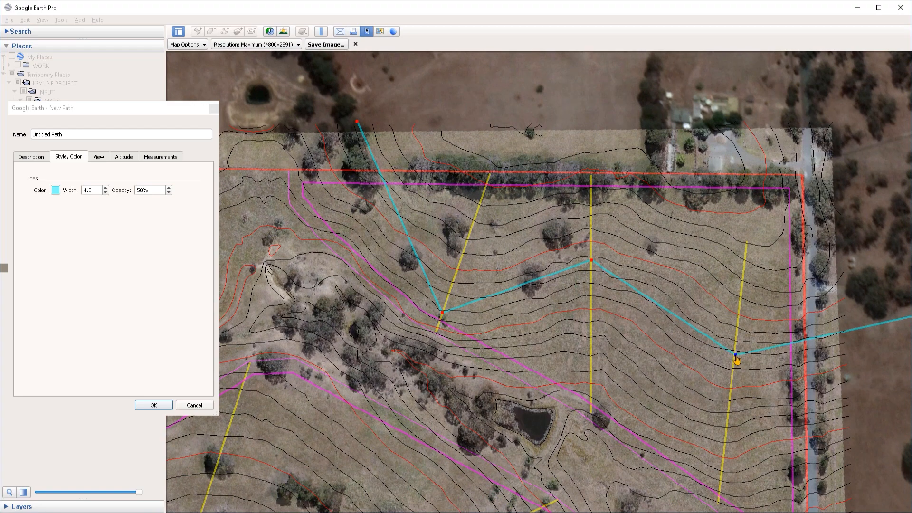
left_click_drag(734, 356, 734, 368)
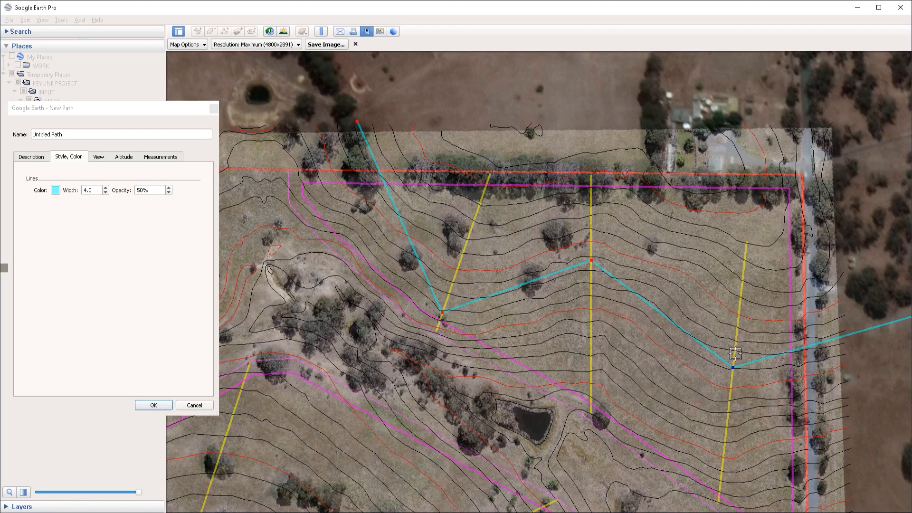
key("Right")
left_click(826, 316)
scroll(419, 369, "down", 2)
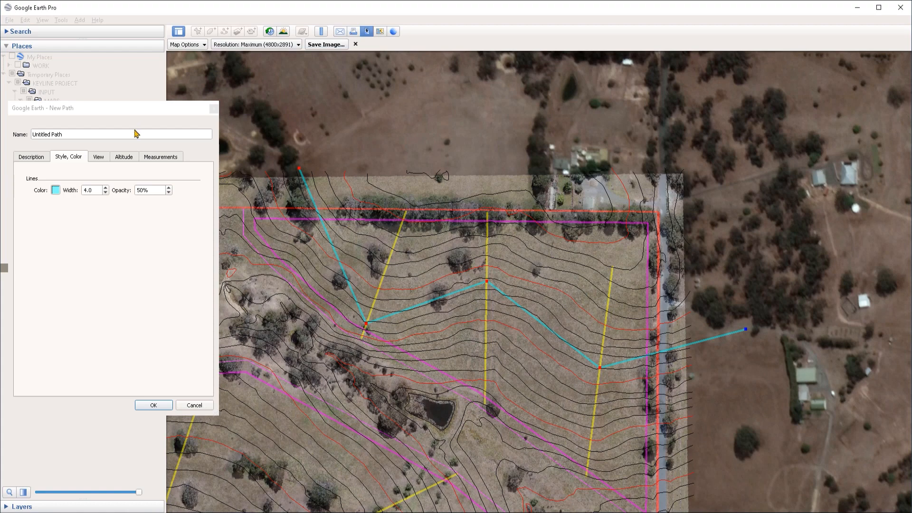
- Name the cyan path G1 and save it
left_click_drag(148, 110, 185, 86)
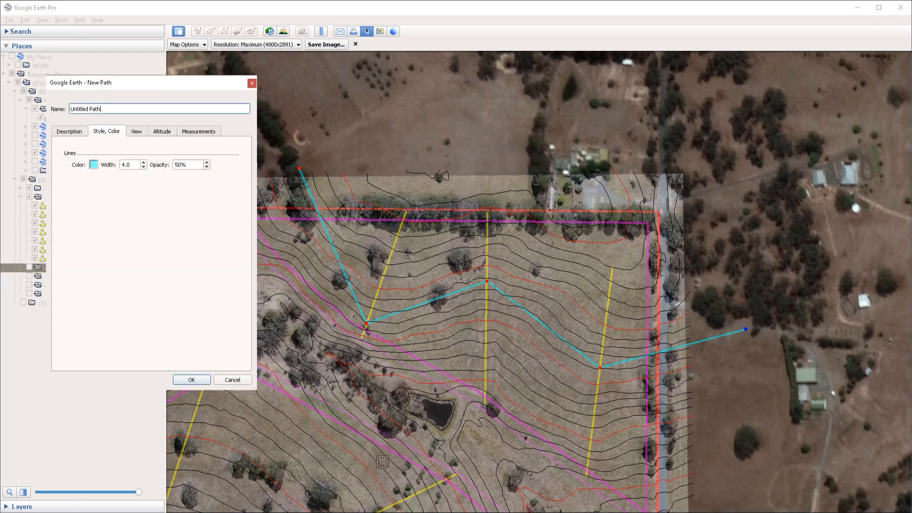
left_click(197, 383)
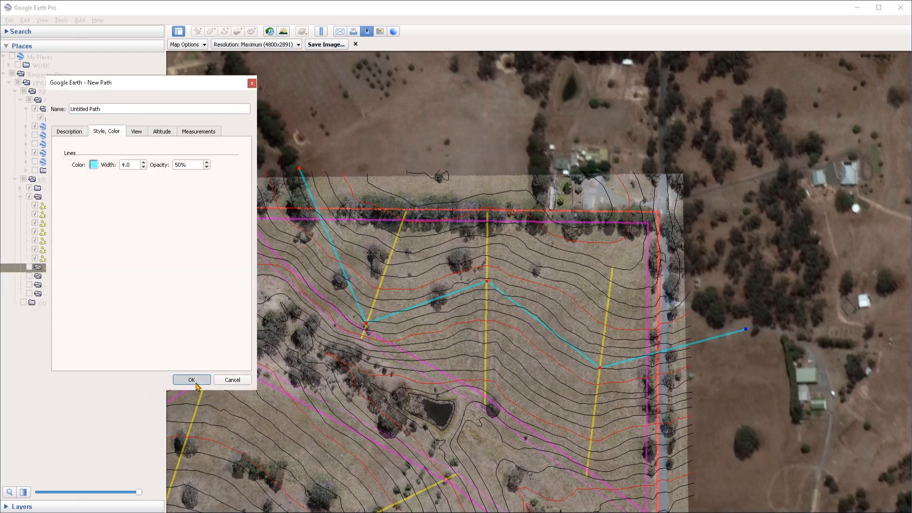
left_click_drag(128, 109, 12, 104)
type("G1")
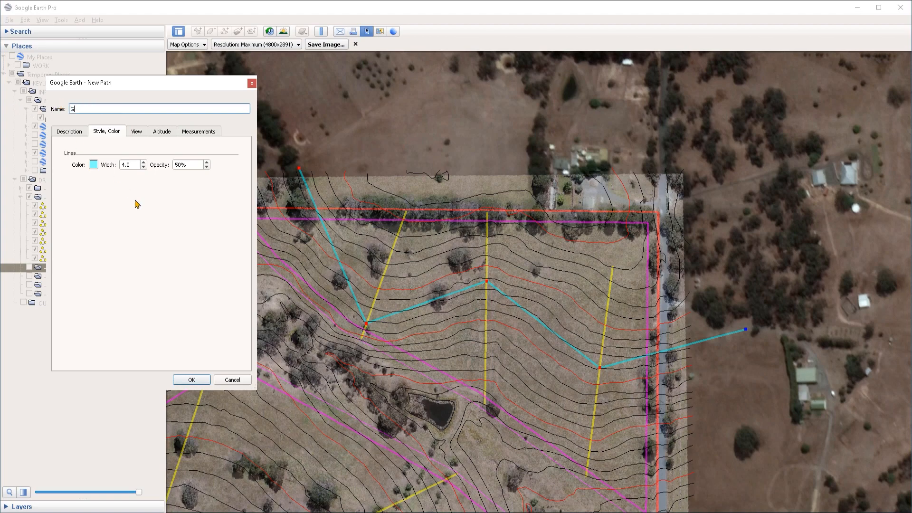
left_click(205, 383)
- Start a new path named G2 for the northwest paddock with the two short yellow trajectories
left_click_drag(366, 329, 658, 246)
right_click_drag(350, 113, 393, 204)
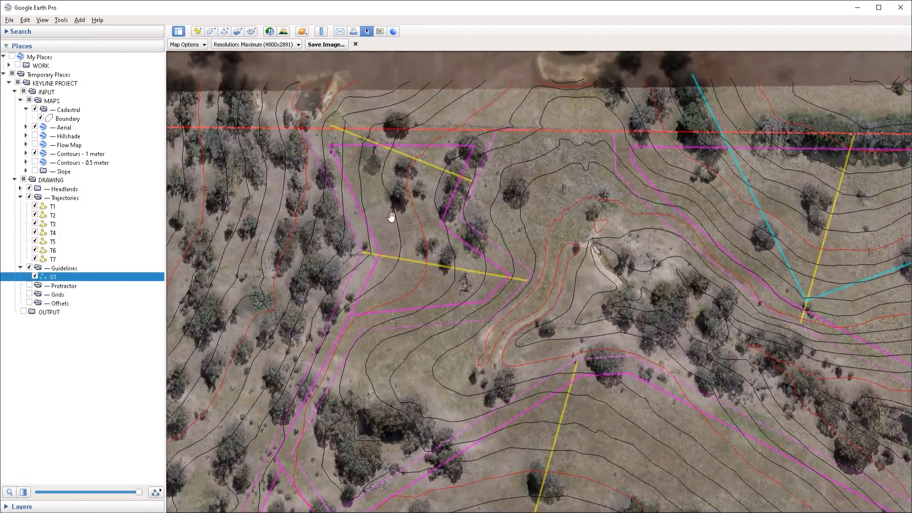
left_click_drag(393, 204, 471, 265)
left_click(225, 31)
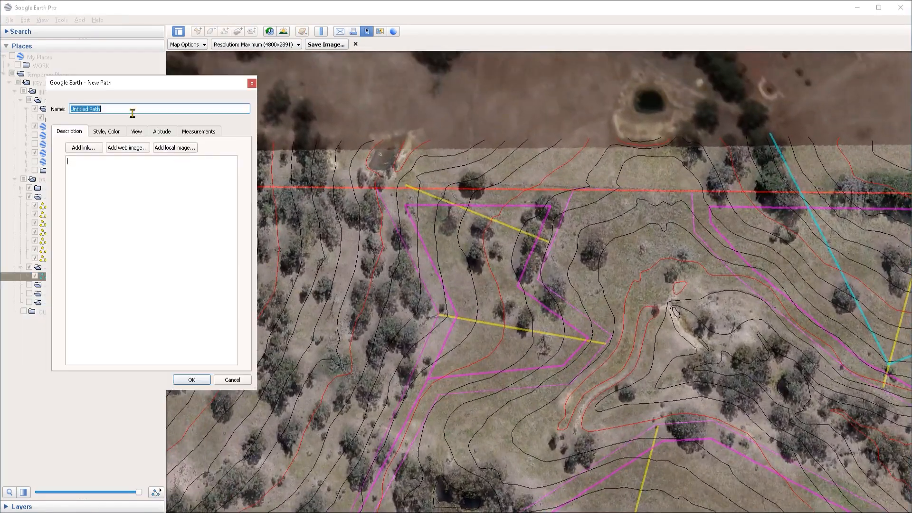
type("G2")
- Draw G2 from the upper northwest trajectory through the lower trajectory's east end to a point west of the headland, and save it
left_click(455, 204)
left_click(580, 339)
left_click_drag(581, 340, 583, 341)
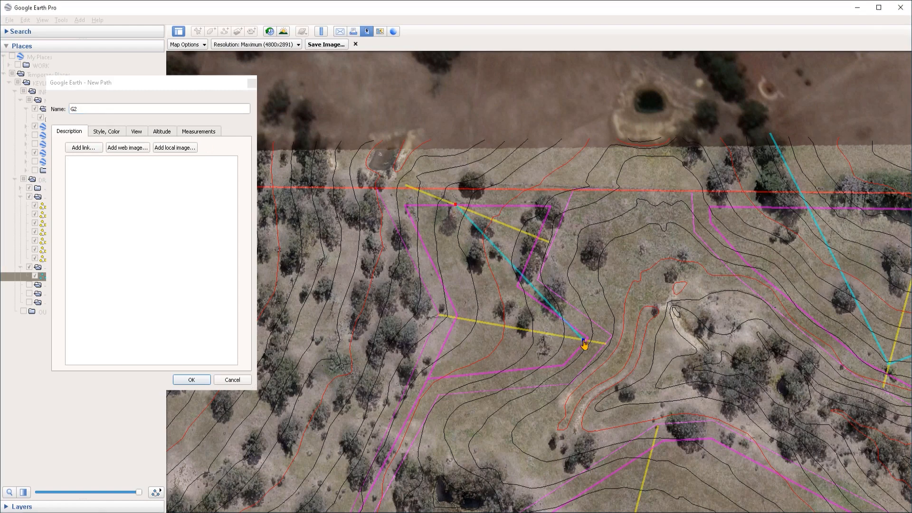
left_click_drag(429, 378, 367, 393)
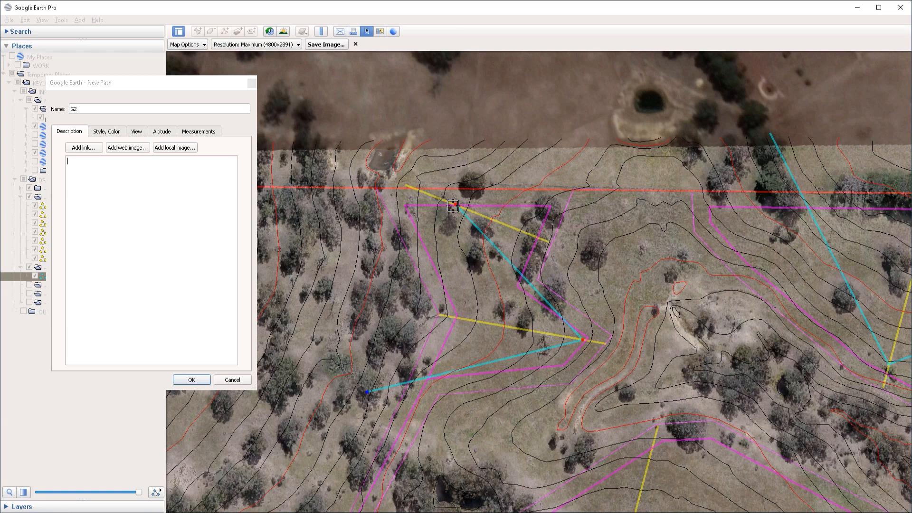
left_click_drag(456, 205, 447, 201)
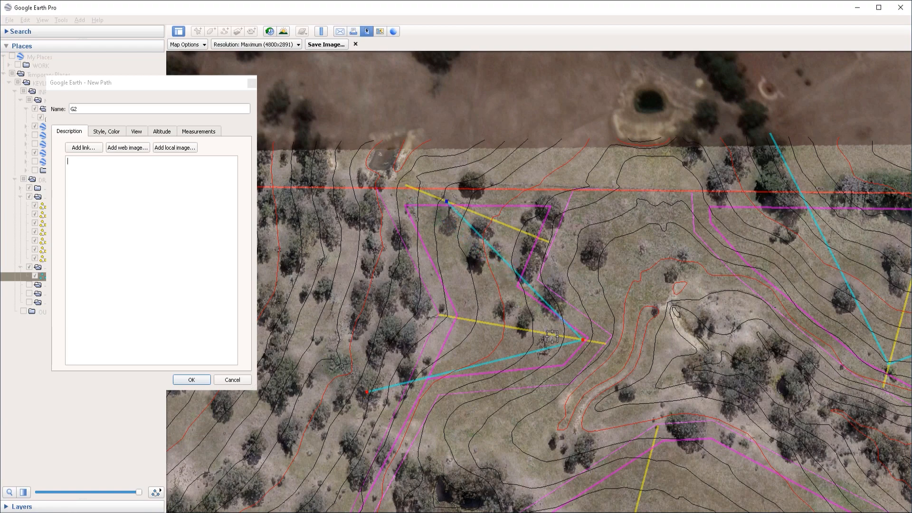
left_click(581, 340)
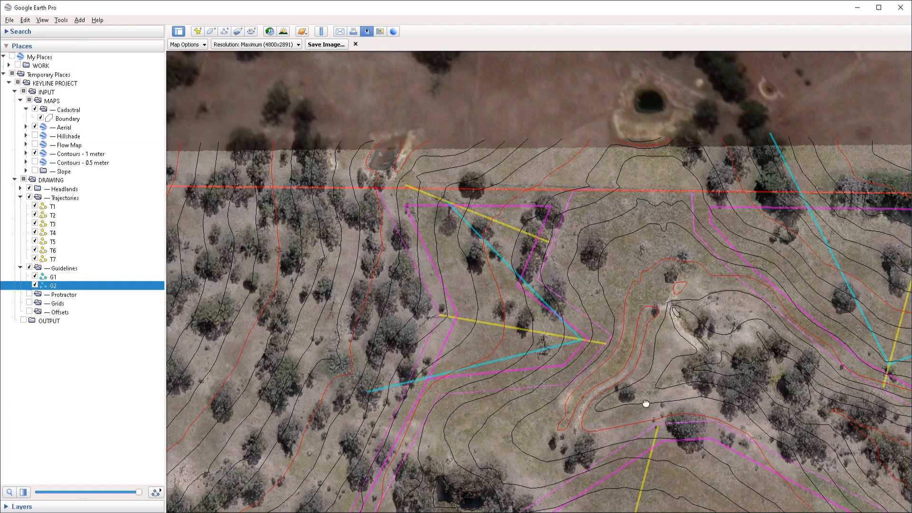
- Start a new path named G3 for the large southern paddock and keep the paddock in view for drawing
left_click_drag(646, 404, 633, 155)
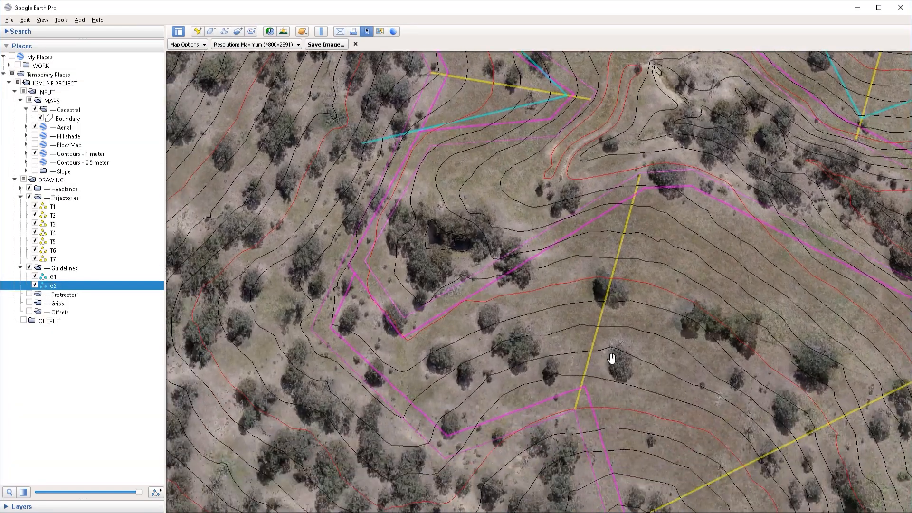
left_click_drag(611, 359, 500, 363)
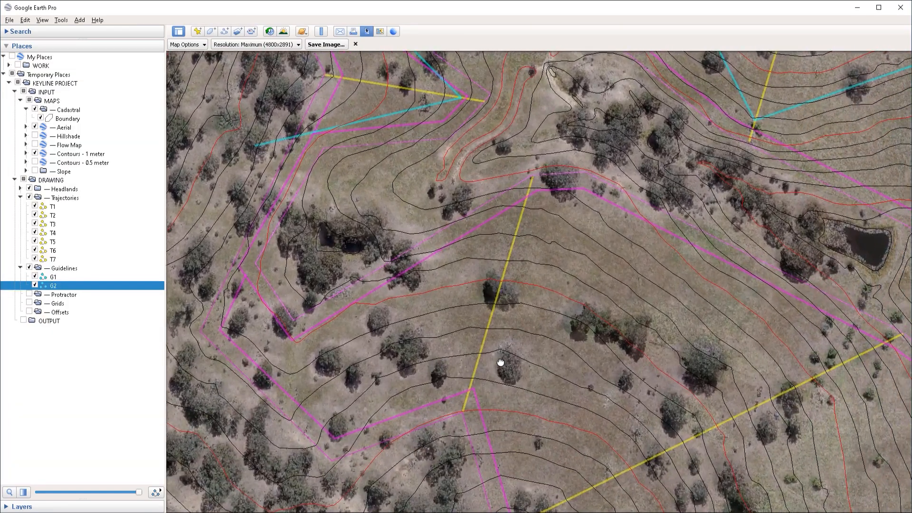
left_click(225, 31)
type("G3")
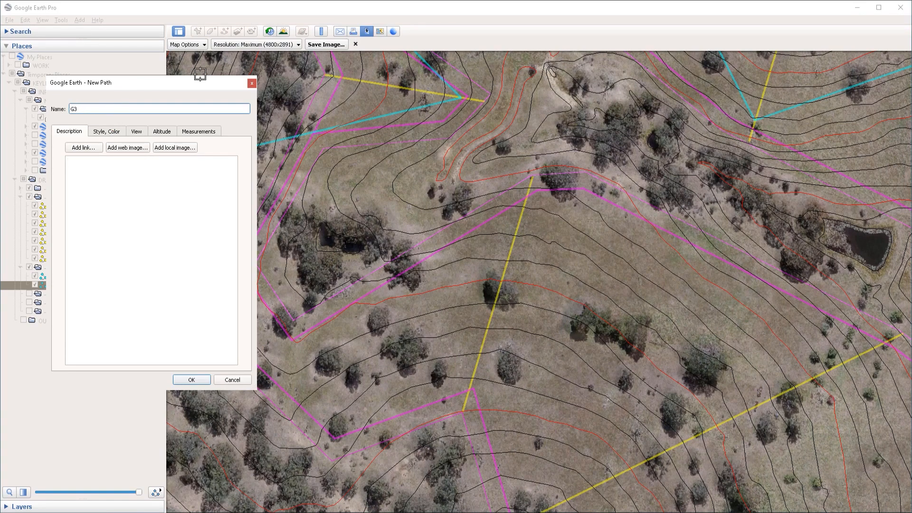
left_click_drag(205, 87, 147, 94)
- Draw G3 from outside the paddock's western headland corner across the upper part of T6 to the middle section of T7
left_click(275, 396)
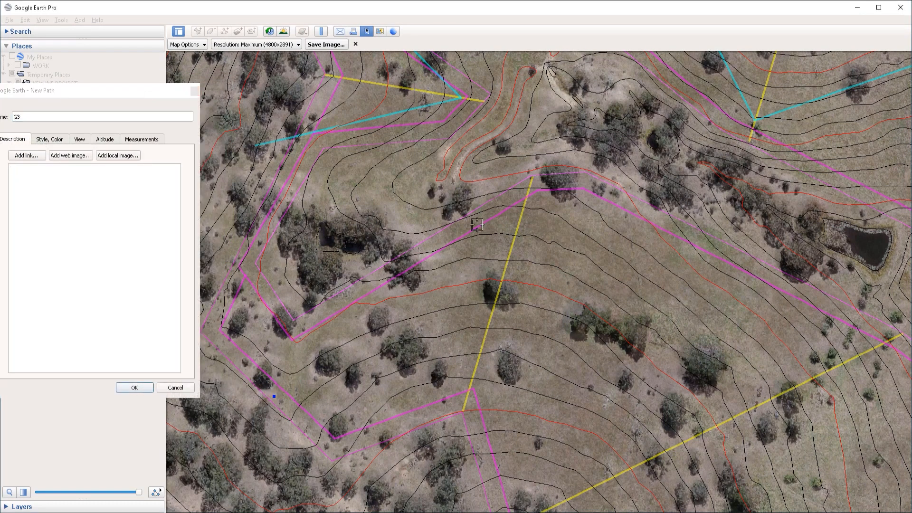
left_click(520, 230)
left_click_drag(519, 228, 518, 229)
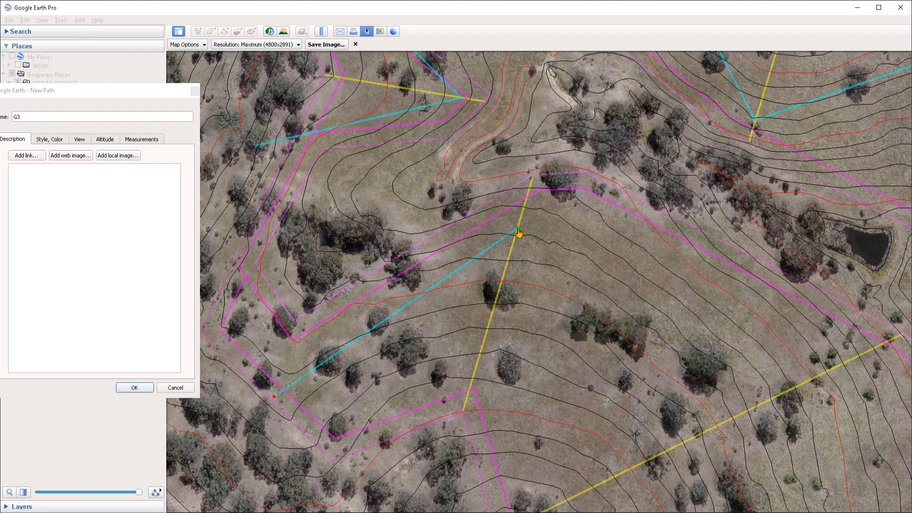
left_click(762, 404)
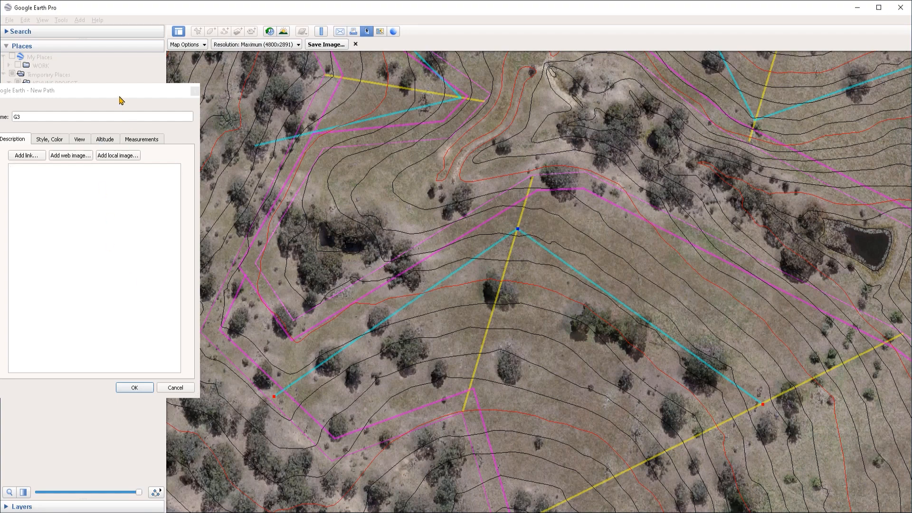
left_click_drag(119, 97, 131, 96)
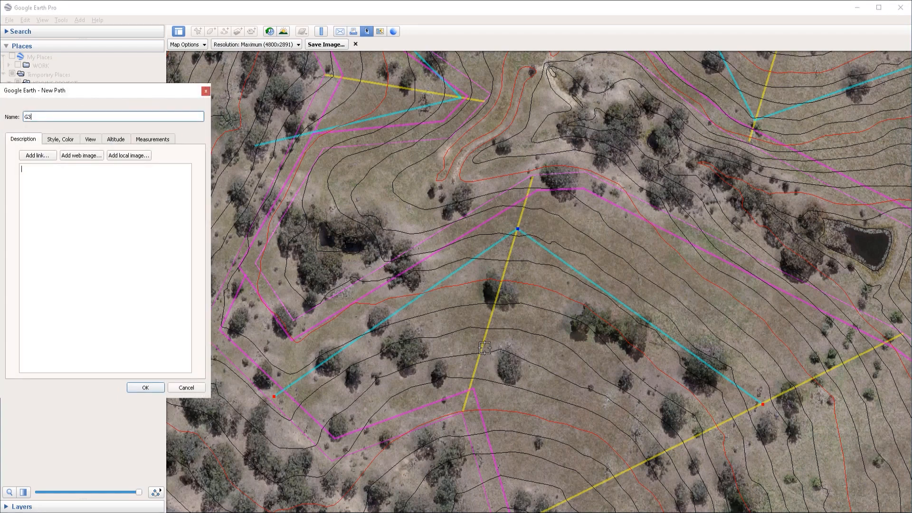
- Try G3's end point low on the T7 trajectory, and move it up T7 close to the trajectory's northeast end
left_click(519, 232)
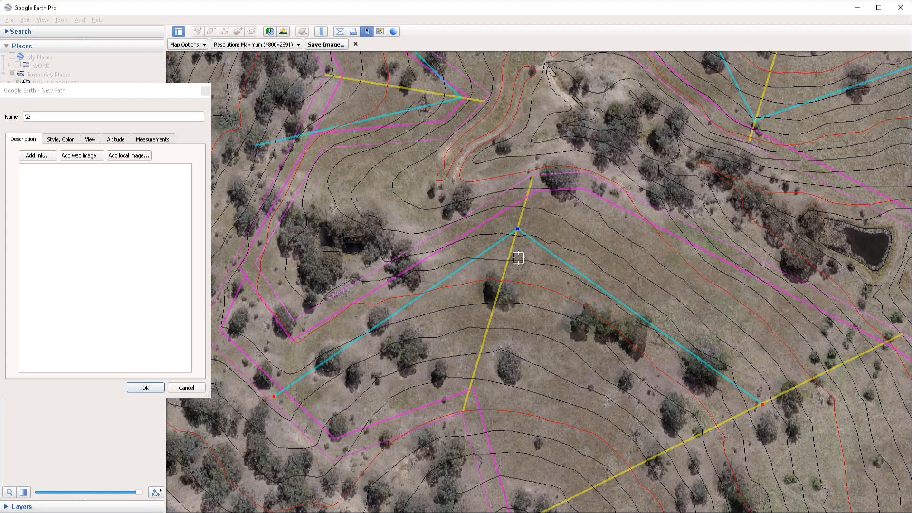
left_click_drag(763, 404, 593, 492)
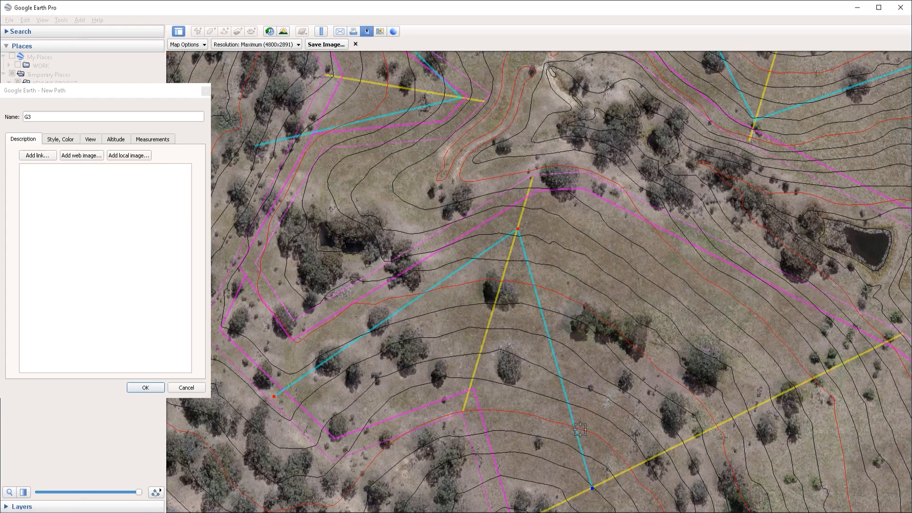
key("Down")
scroll(580, 428, "down", 3)
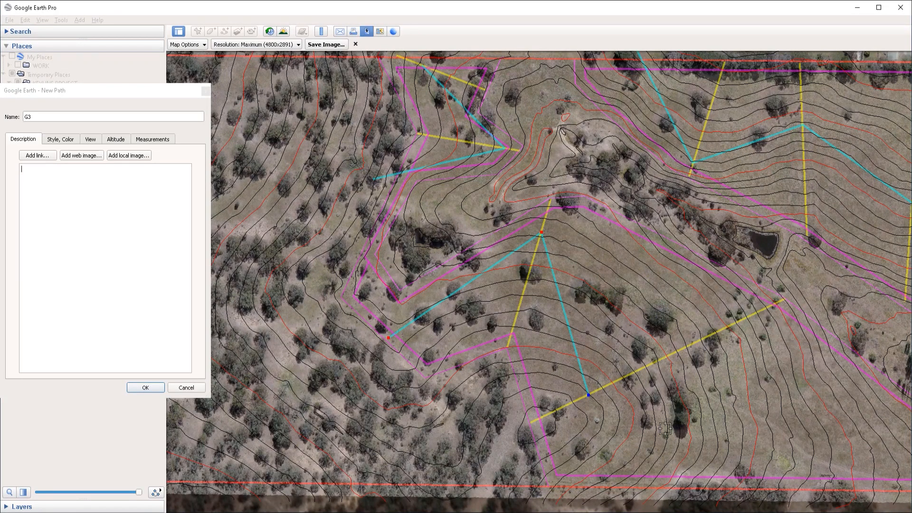
left_click_drag(590, 395, 744, 323)
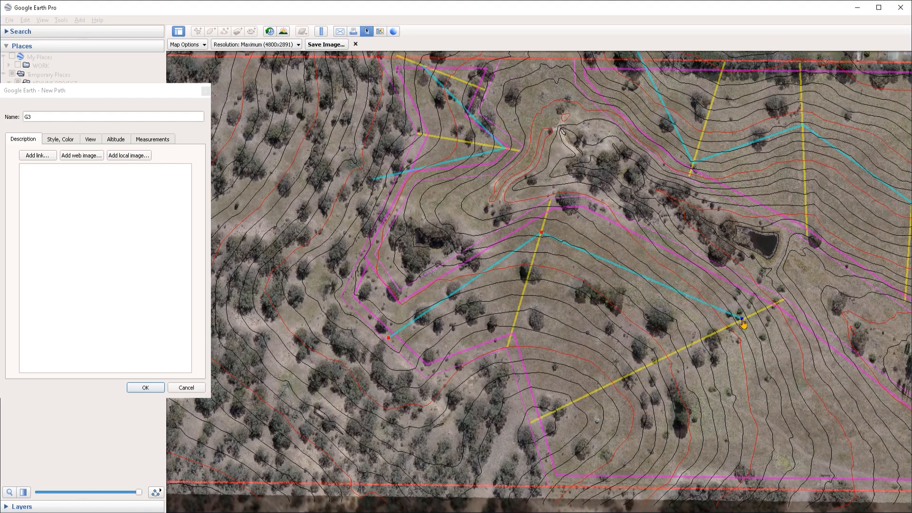
- Extend G3 to a final point on the southern headland near the paddock's southeast corner, and save the path
left_click(747, 485)
middle_click_drag(749, 481, 647, 385)
left_click_drag(641, 393, 779, 394)
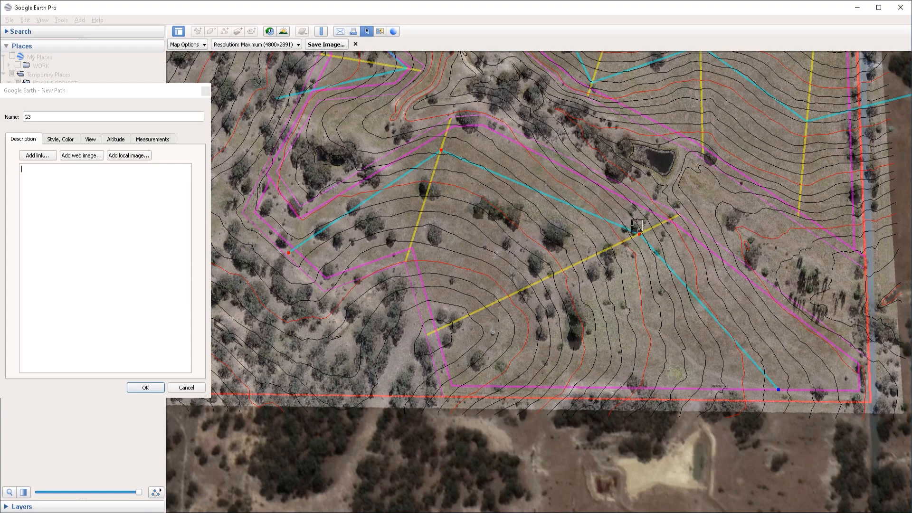
left_click(147, 388)
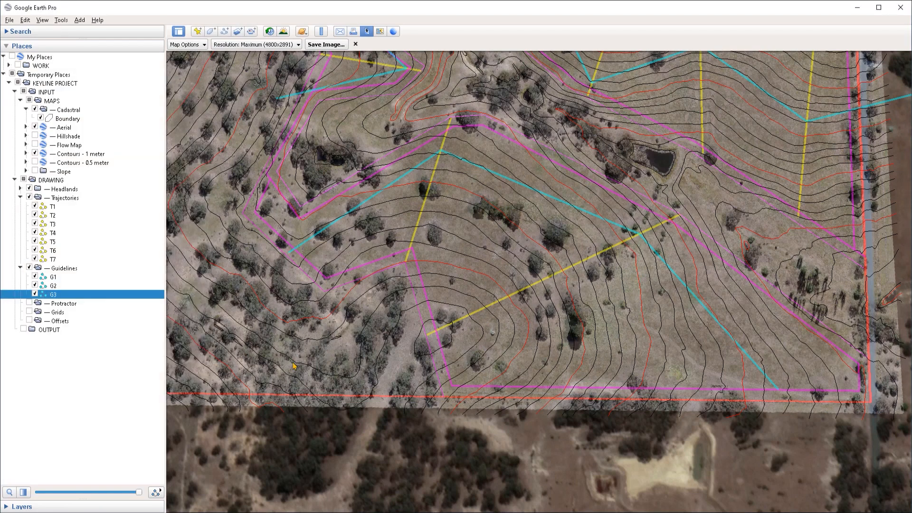
- Edit trajectory T7, shifting its upper end slightly west and trying southern positions for its lower end before placing it on the western headland
right_click(479, 312)
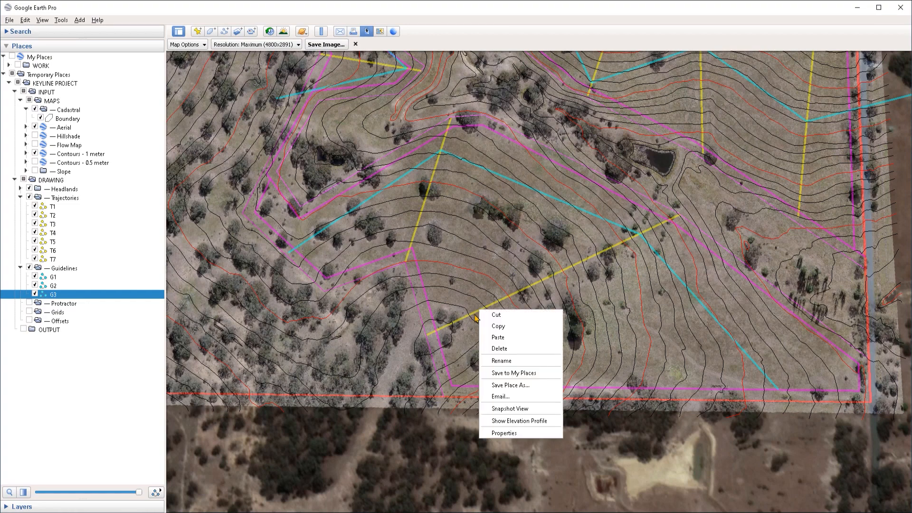
left_click(512, 434)
left_click_drag(427, 335, 445, 385)
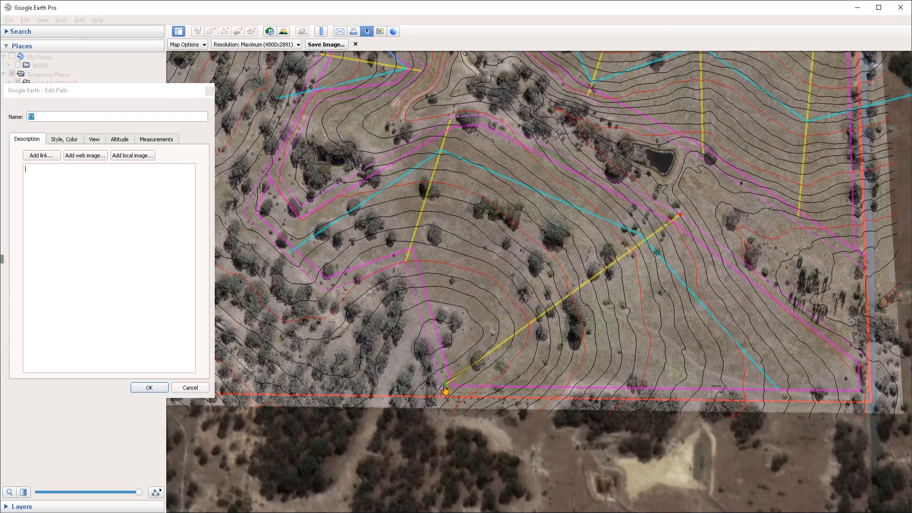
left_click_drag(682, 217, 664, 215)
left_click_drag(449, 410, 507, 418)
left_click_drag(663, 210, 658, 209)
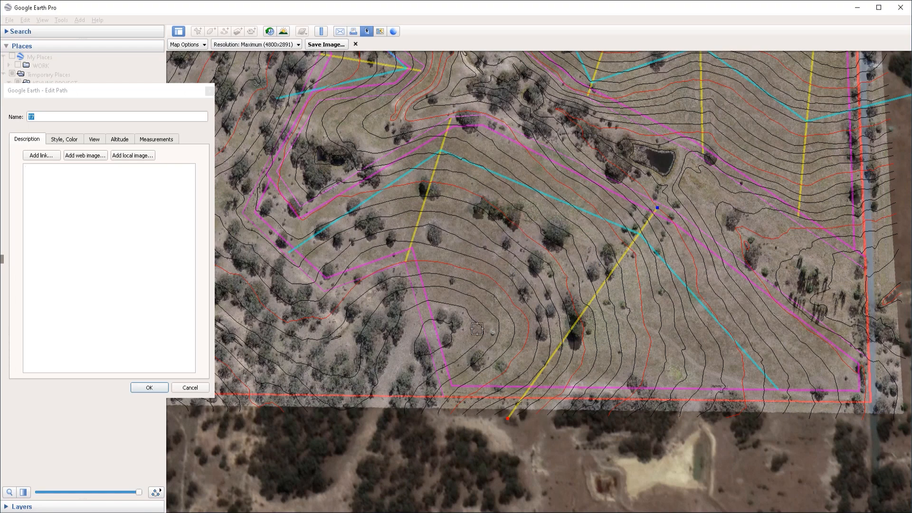
left_click_drag(508, 418, 428, 343)
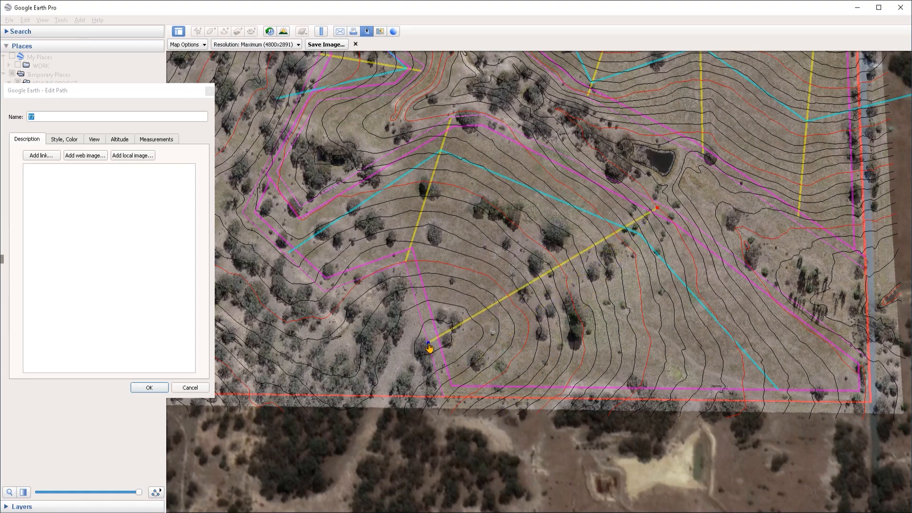
- Add a bend to T7 at the dark tree clump level with its lower end, fine-tune its upper end, and save
left_click(604, 341)
left_click_drag(604, 341, 586, 336)
left_click(651, 209)
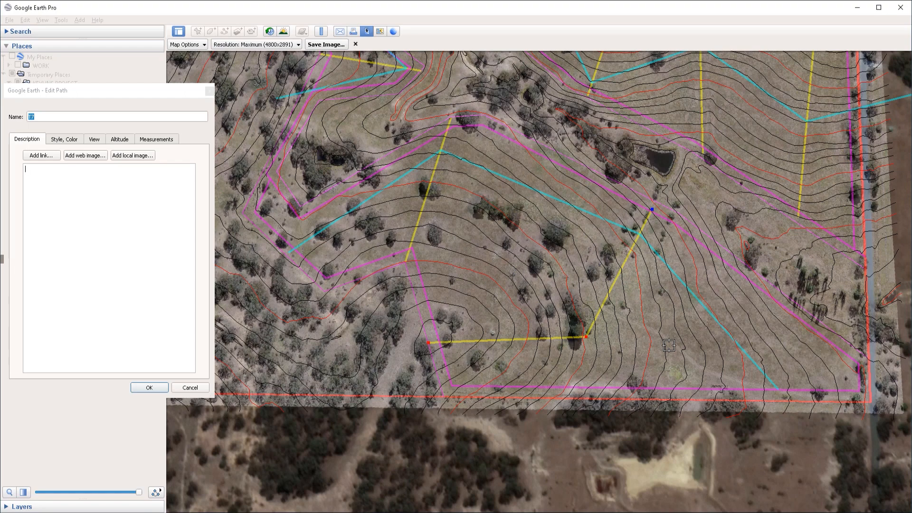
left_click_drag(586, 338, 585, 344)
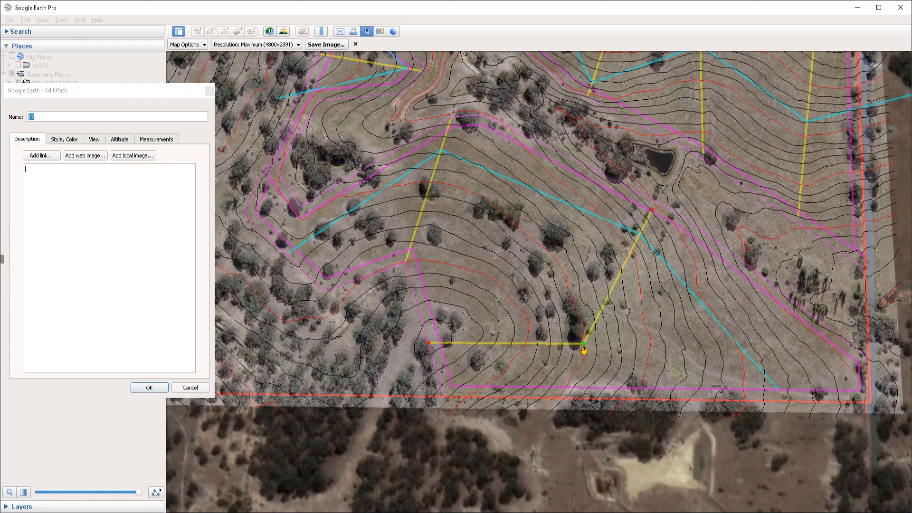
key("Return")
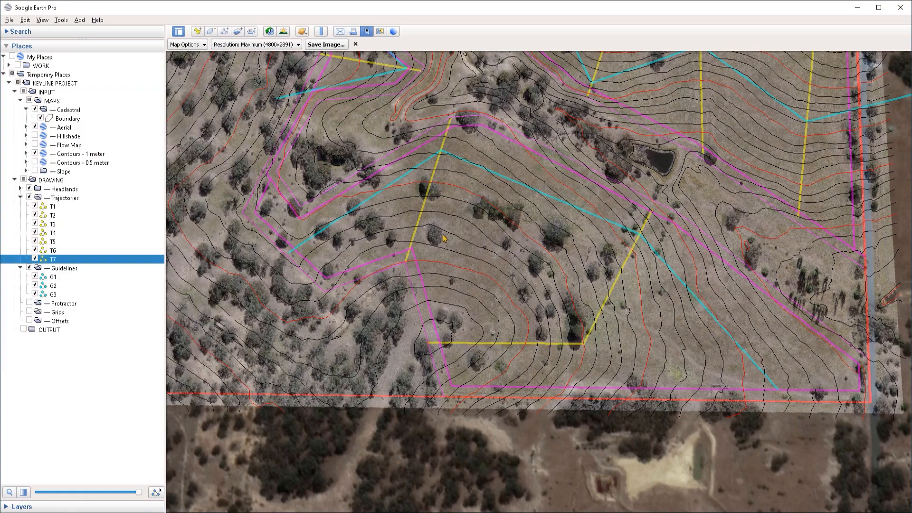
- Edit trajectory T6 to run roughly north-south from the upper headland down to T7's western segment
right_click(415, 235)
left_click(409, 230)
right_click(411, 229)
left_click(437, 361)
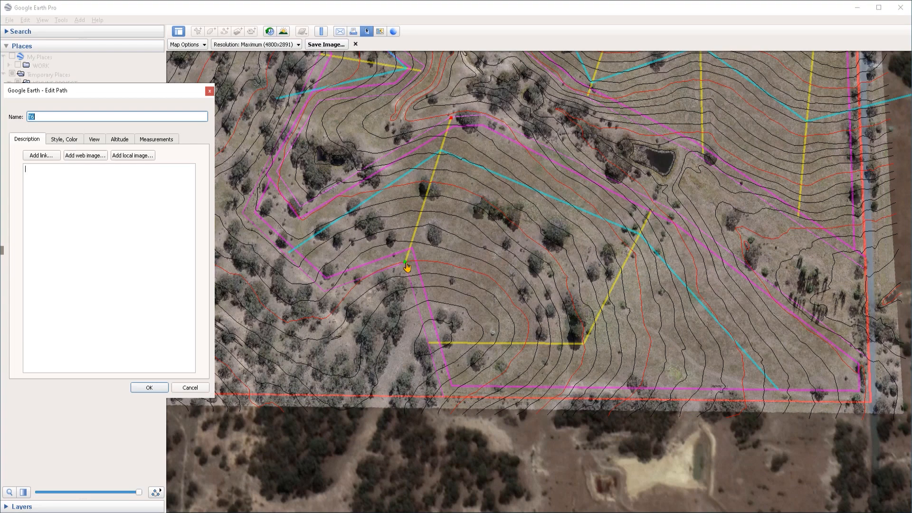
left_click_drag(406, 263, 421, 263)
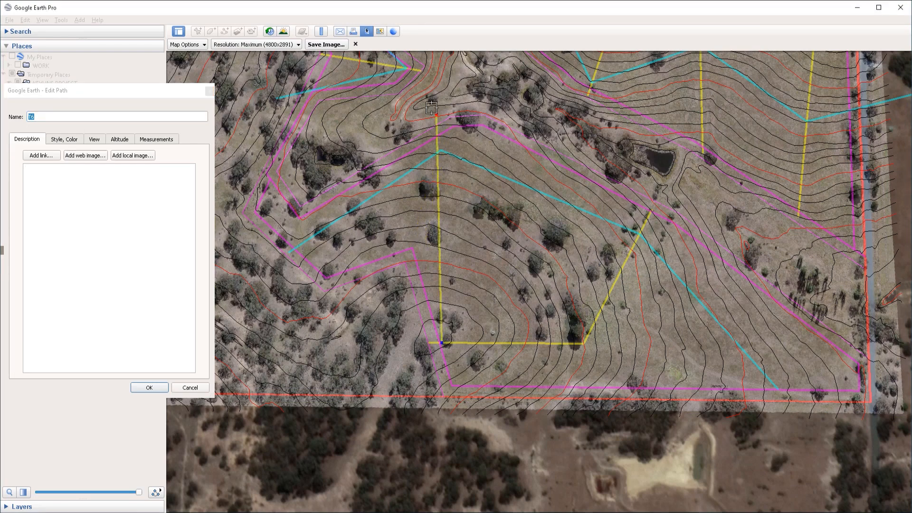
left_click_drag(436, 118, 442, 125)
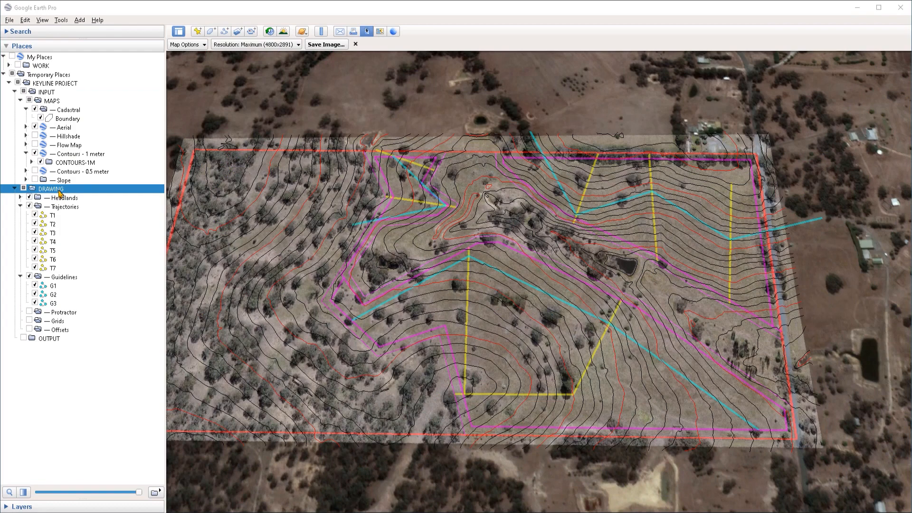
- Add a folder named "— Forestry" inside the DRAWING folder
right_click(60, 192)
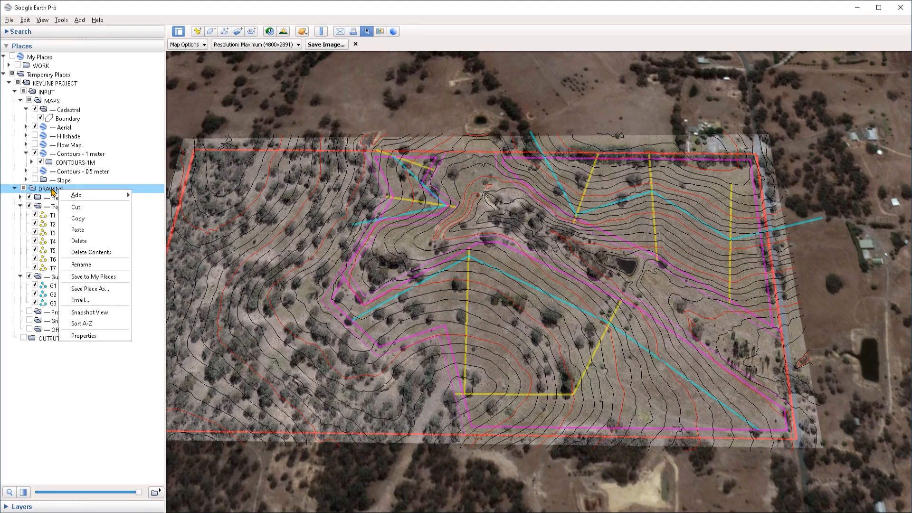
mouse_move(95, 195)
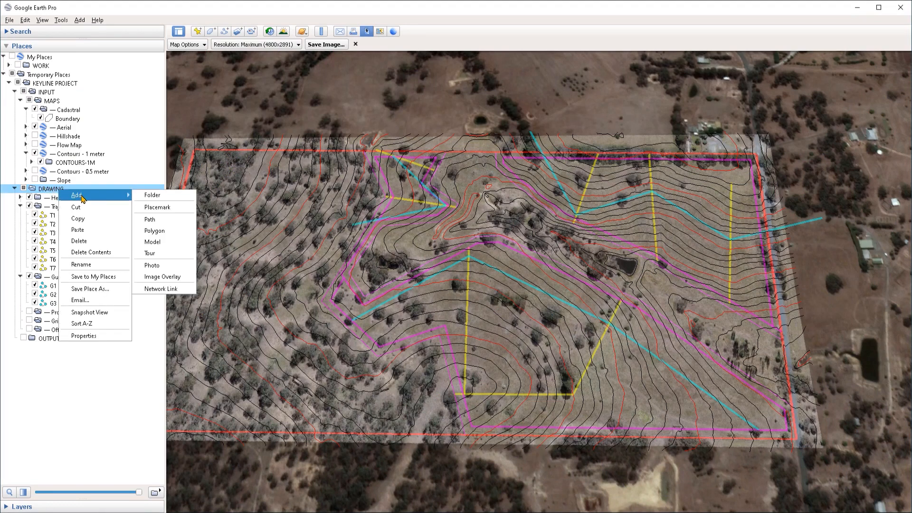
left_click(143, 194)
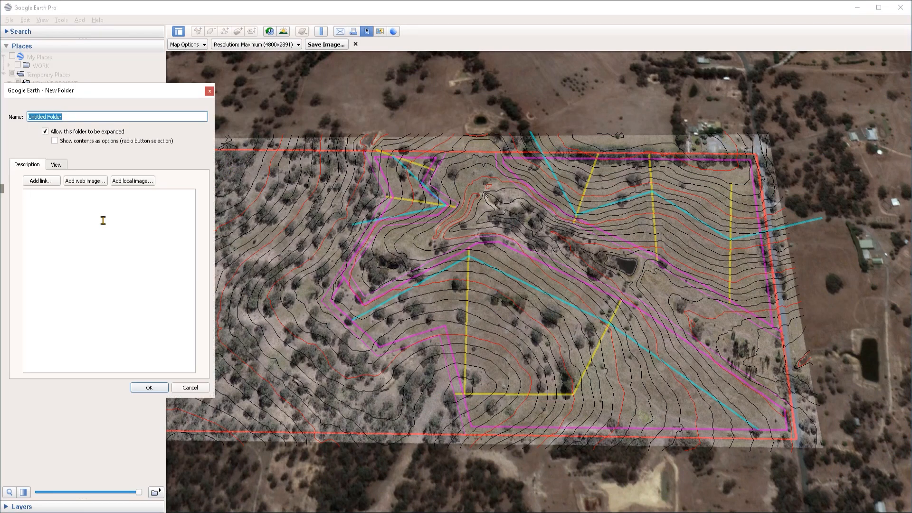
type("— Forestry")
key("Return")
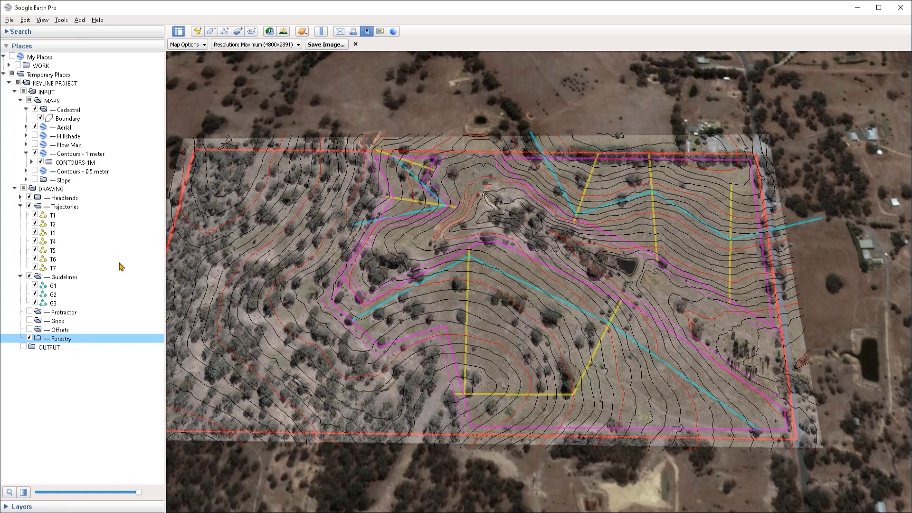
- Start a new polygon in the Forestry folder and set both its line and area colours to bright green (#00ff00)
left_click(212, 34)
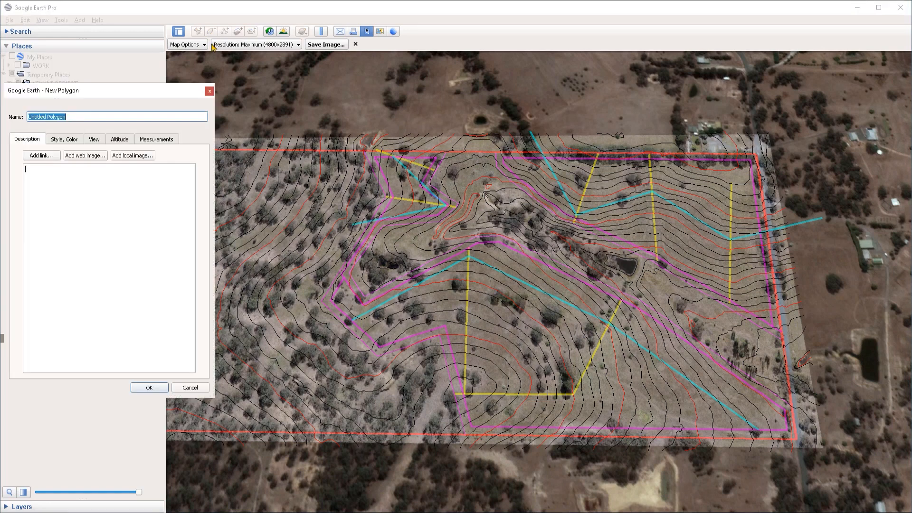
left_click(60, 139)
left_click(52, 172)
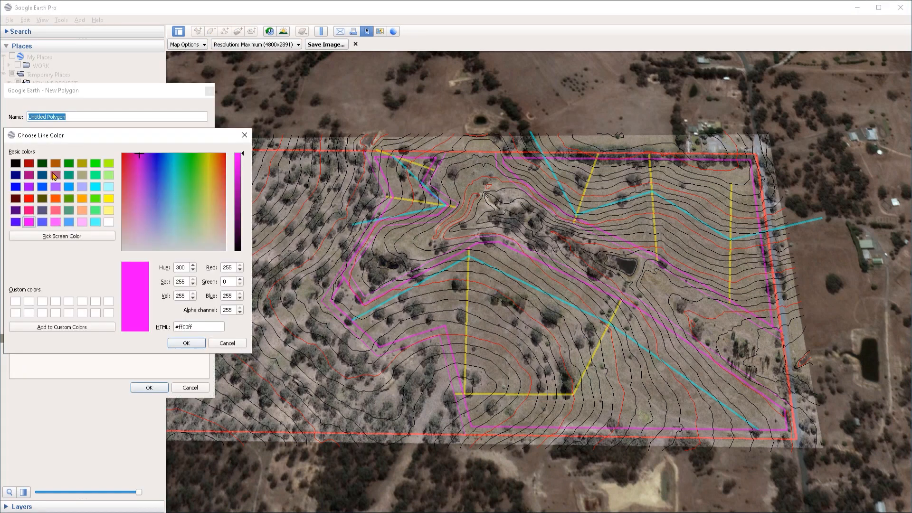
left_click(95, 163)
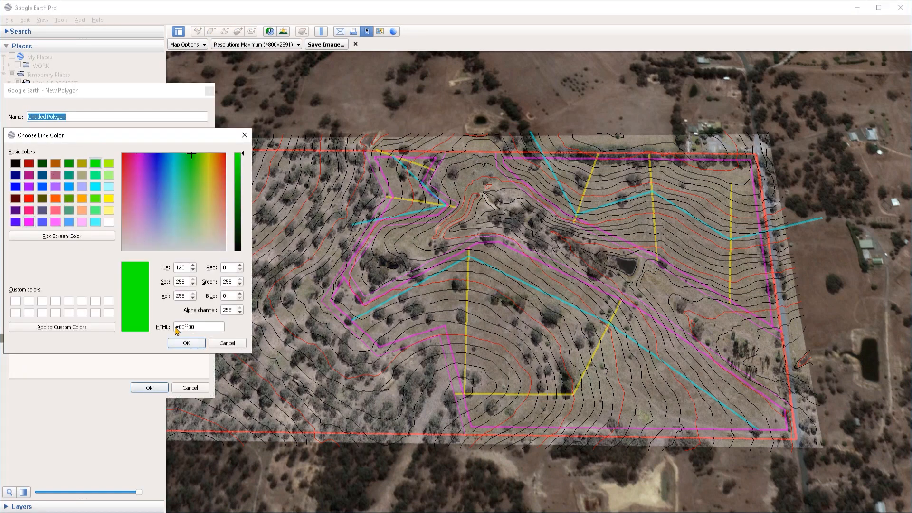
left_click(186, 343)
left_click(52, 209)
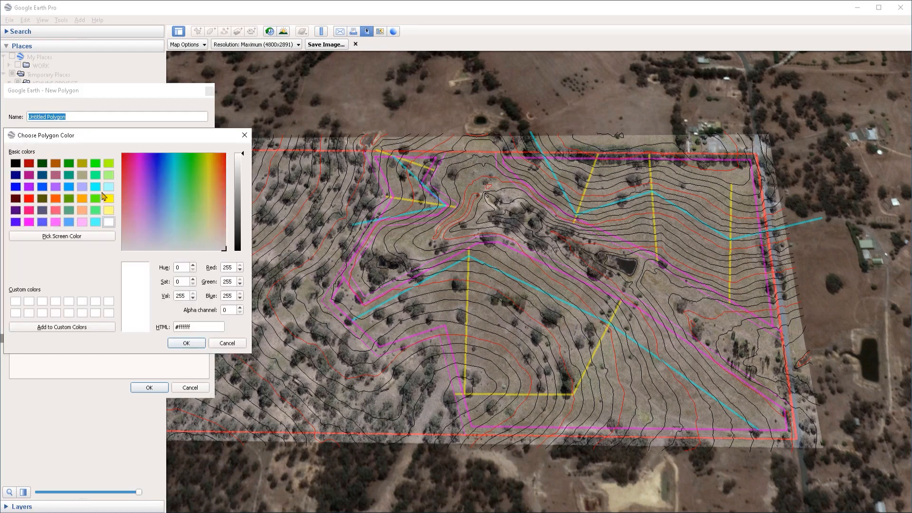
left_click(97, 165)
left_click(186, 343)
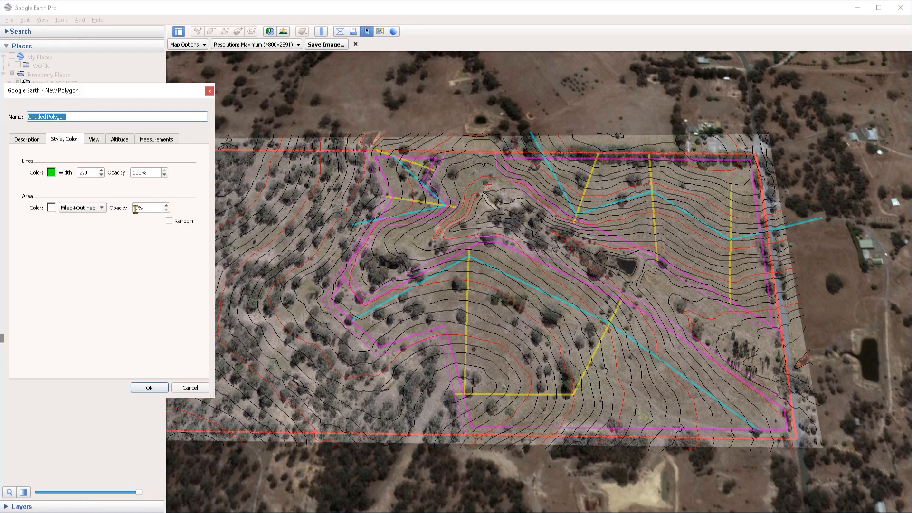
- Set the polygon's area opacity and line opacity to 50%
left_click(135, 209)
type("5")
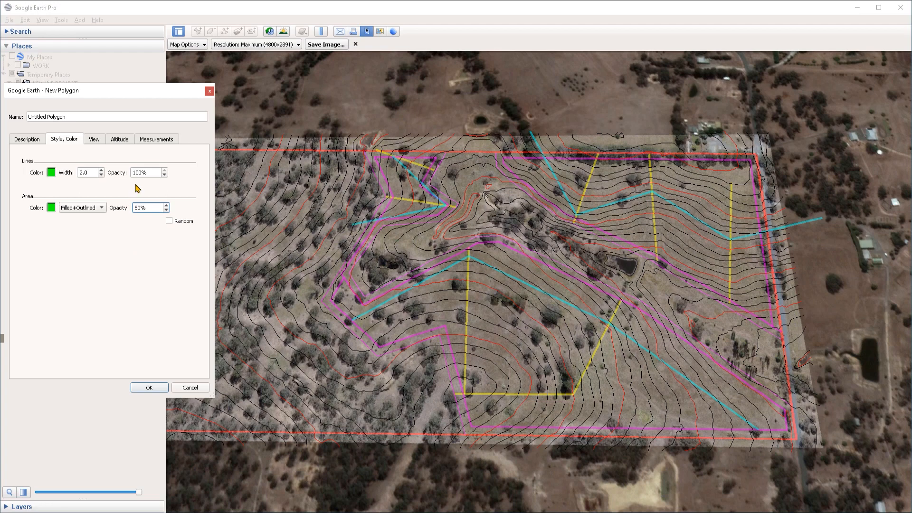
left_click_drag(139, 173, 131, 177)
type("5")
- Trace the forestry polygon from the valley's western end along the northwestern headland up to the northern property boundary
left_click(349, 277)
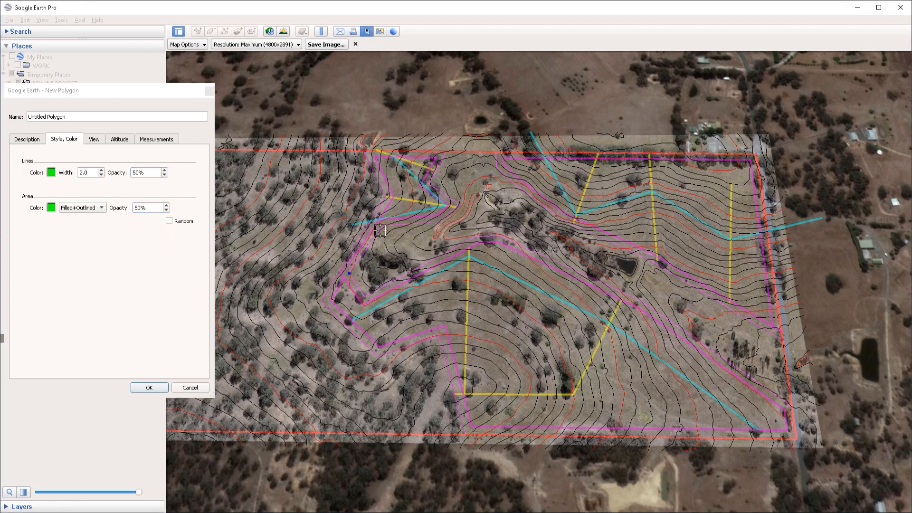
scroll(360, 246, "up", 1)
scroll(359, 246, "up", 2)
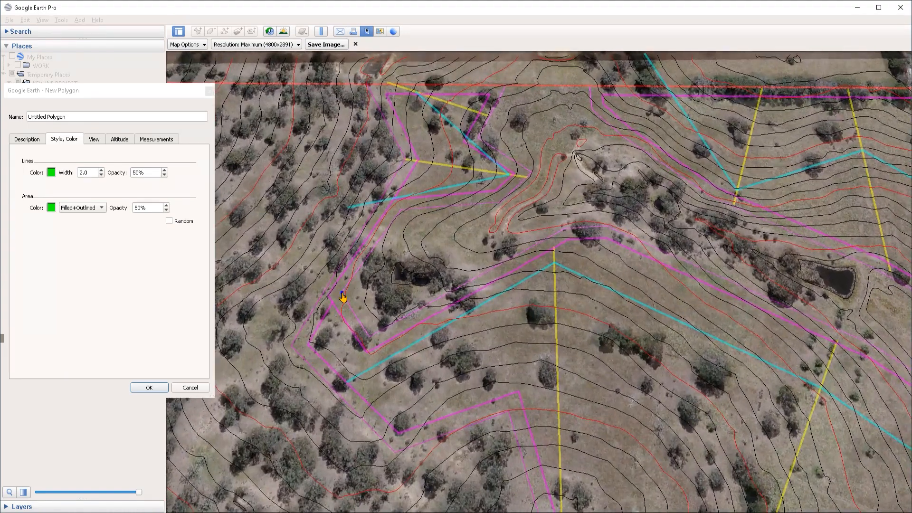
left_click(401, 212)
left_click(500, 201)
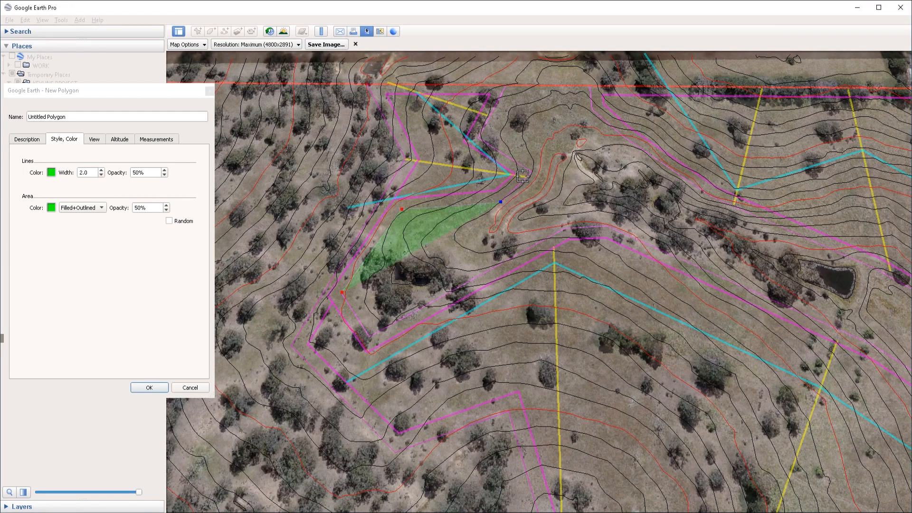
left_click(530, 171)
left_click(479, 137)
left_click(504, 86)
left_click(591, 88)
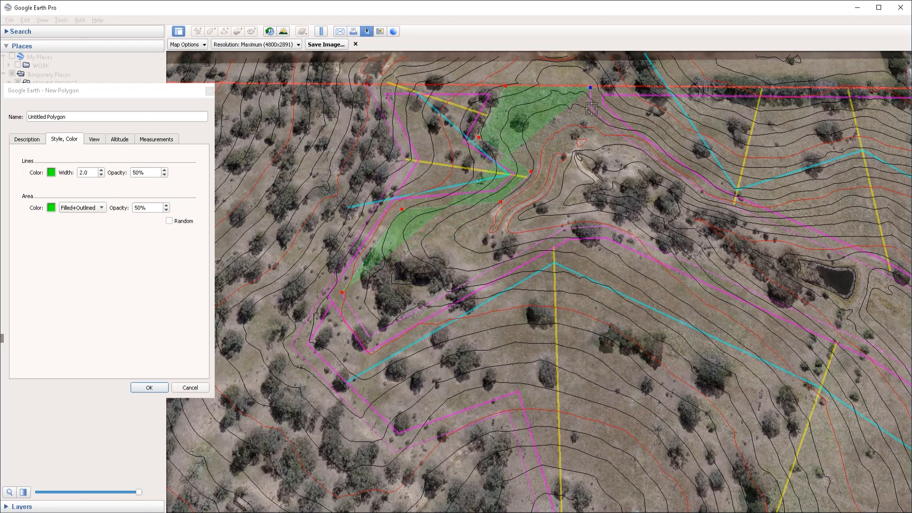
- Continue the forestry polygon along the valley's northern headland to the eastern boundary and around its southeastern corner
left_click(591, 109)
left_click(619, 136)
left_click(711, 196)
left_click(790, 231)
middle_click_drag(876, 267, 632, 229)
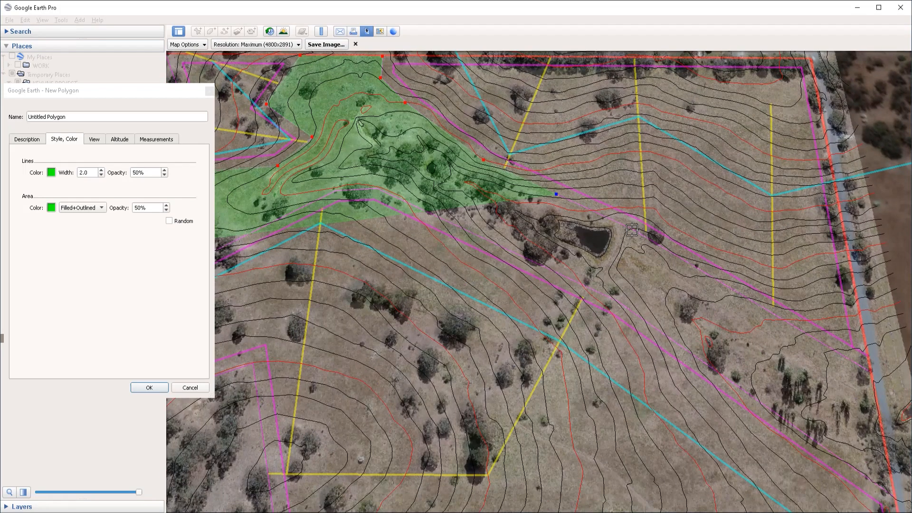
left_click(632, 230)
left_click(865, 368)
middle_click_drag(865, 368, 770, 287)
left_click(788, 398)
- Complete the forestry polygon by tracing the valley's southern headland back to its western end
left_click(537, 238)
middle_click_drag(565, 238, 684, 291)
left_click(447, 179)
middle_click_drag(447, 180, 516, 180)
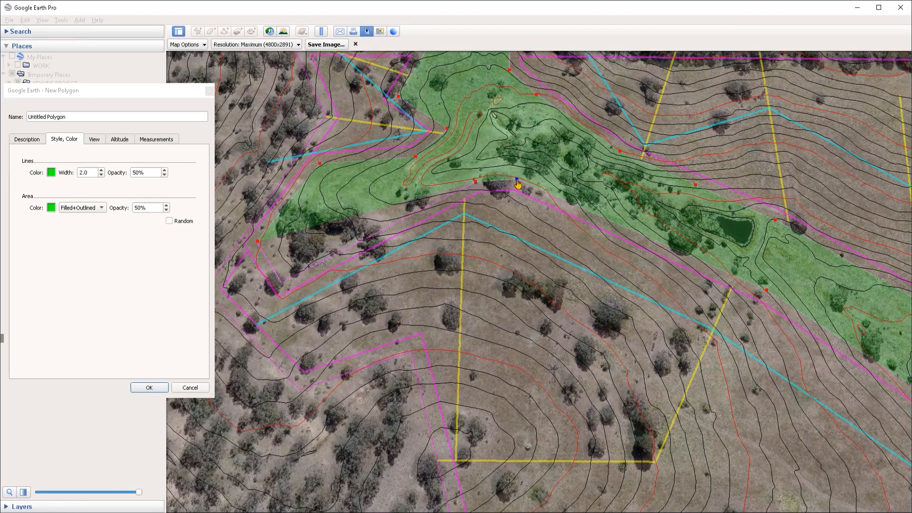
left_click(475, 181)
left_click(281, 281)
middle_click_drag(486, 237, 571, 309)
- Name the new forestry polygon "Riparian Buffer Z"
left_click_drag(81, 117, 8, 128)
type("Riparian Buffer")
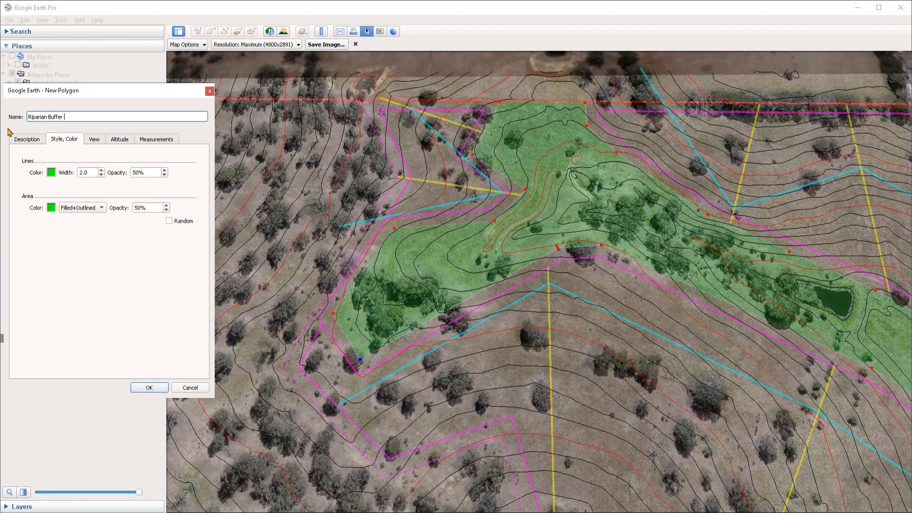
type("Z")
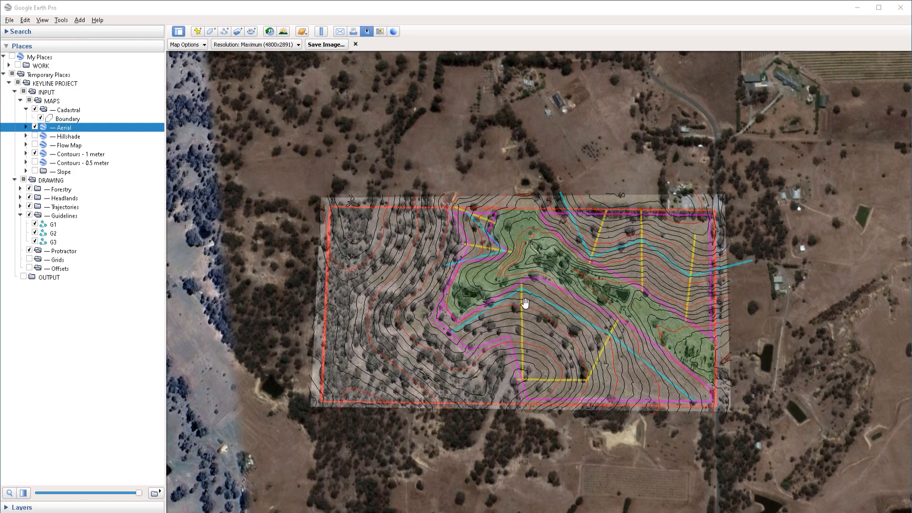
- Add an image overlay named "Protractor" to the Protractor folder, using the image PROCTRACTOR-02.png
scroll(524, 302, "up", 3)
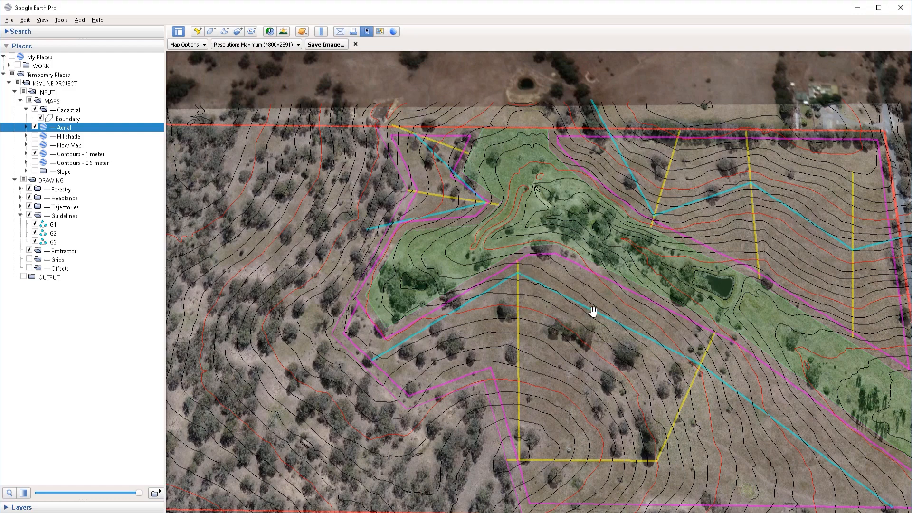
left_click(66, 252)
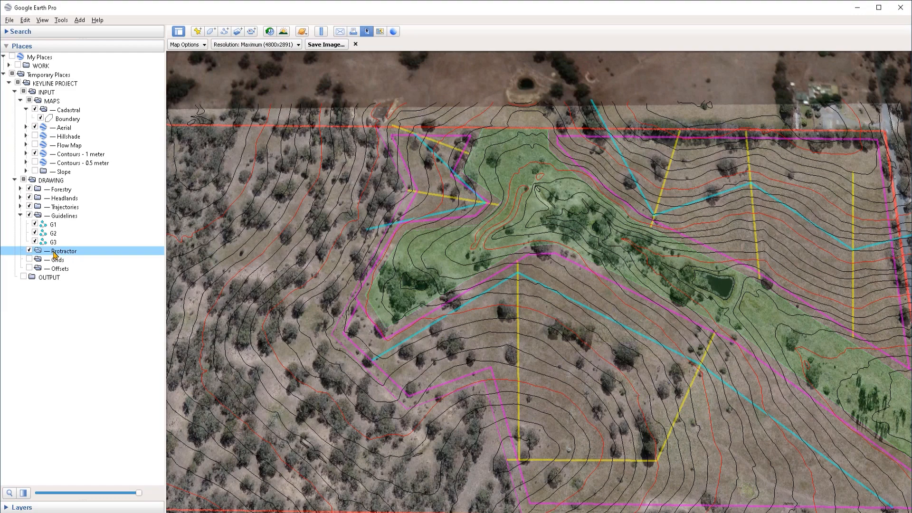
left_click(238, 31)
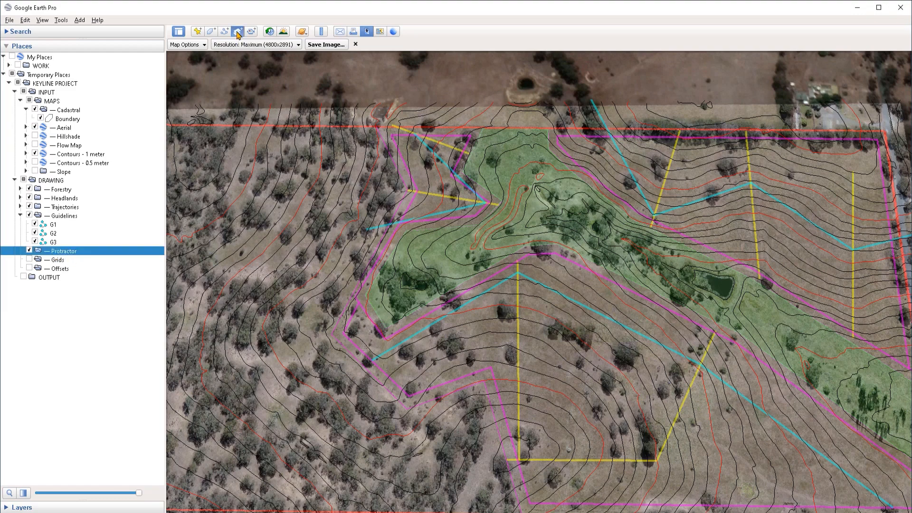
type("Protractor")
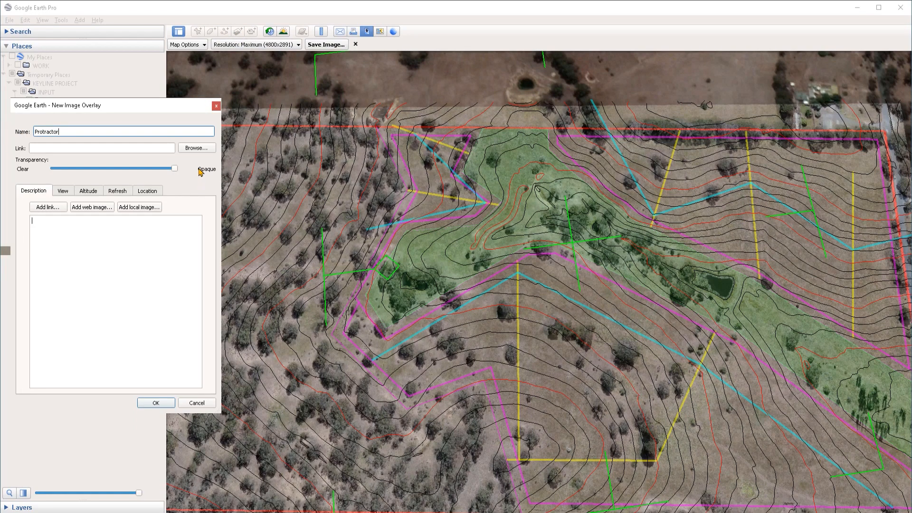
left_click(196, 150)
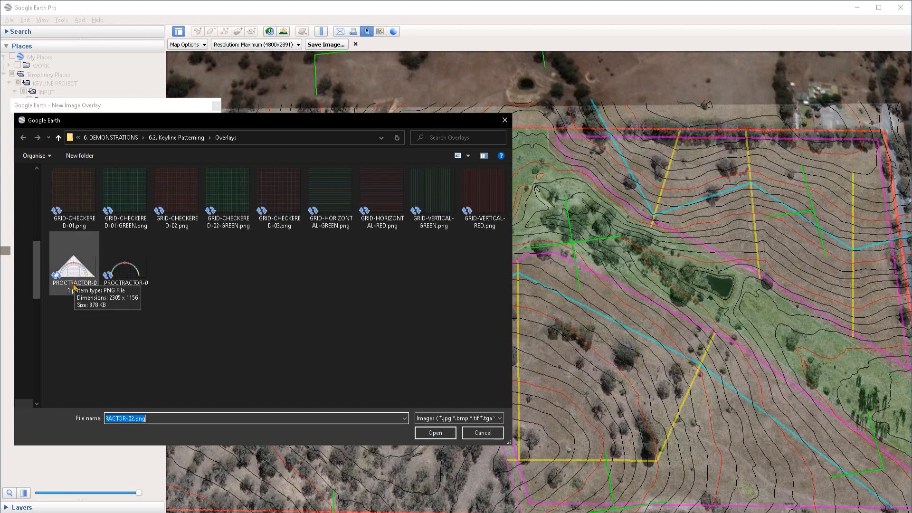
left_click(132, 278)
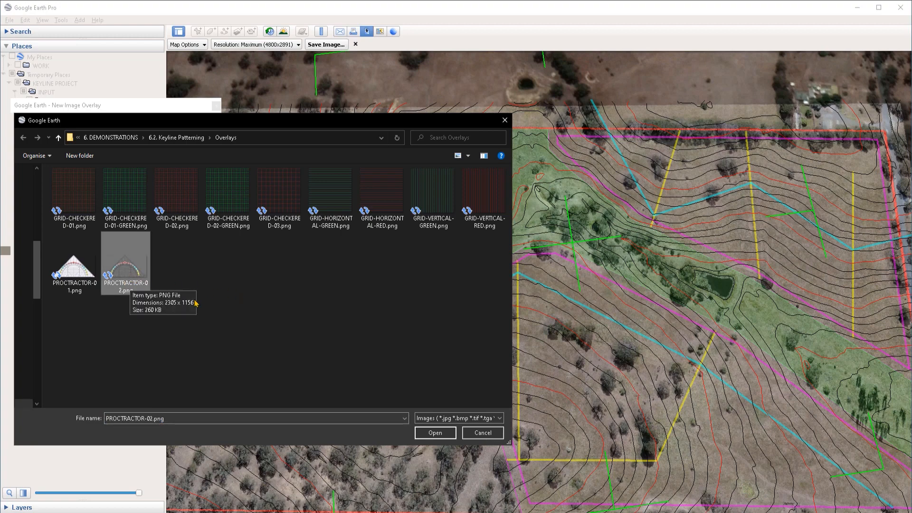
left_click(439, 434)
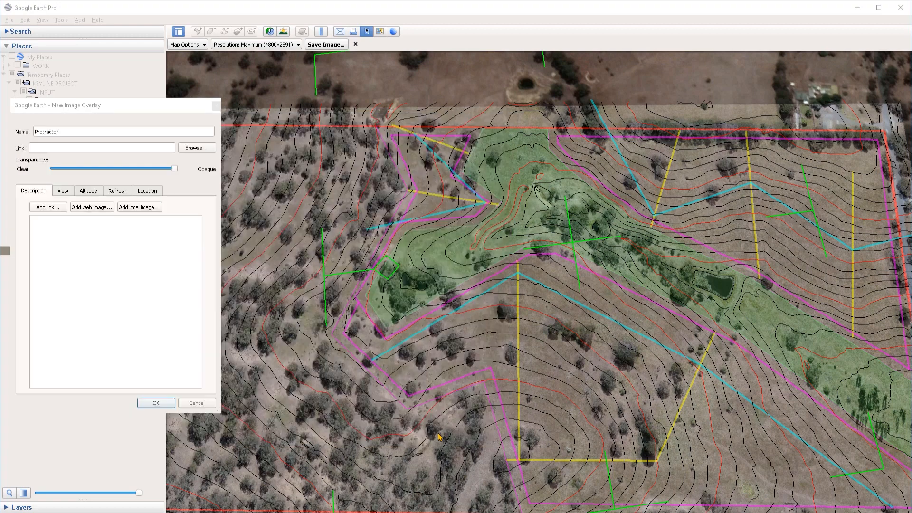
- Shrink the protractor overlay and place it just north of the property boundary, then save it
scroll(525, 305, "down", 4)
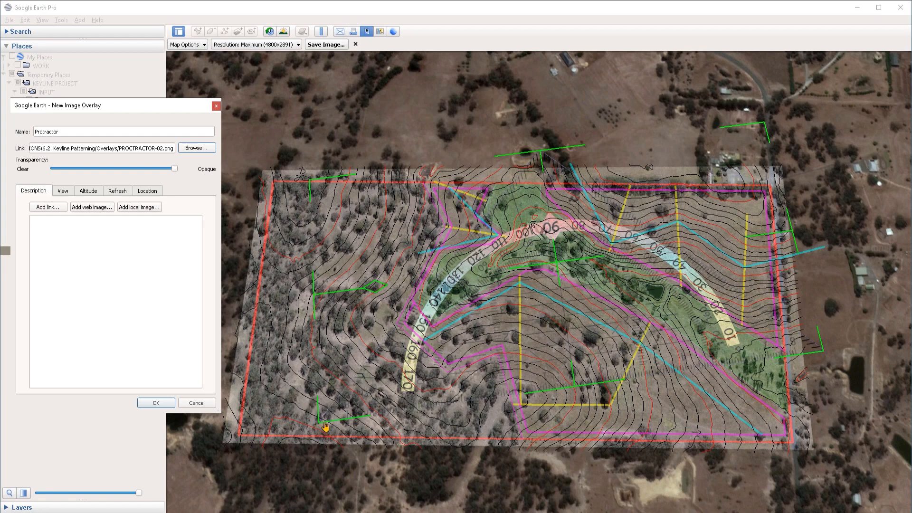
left_click_drag(321, 425, 451, 331)
left_click_drag(555, 267, 531, 125)
left_click_drag(526, 120, 526, 123)
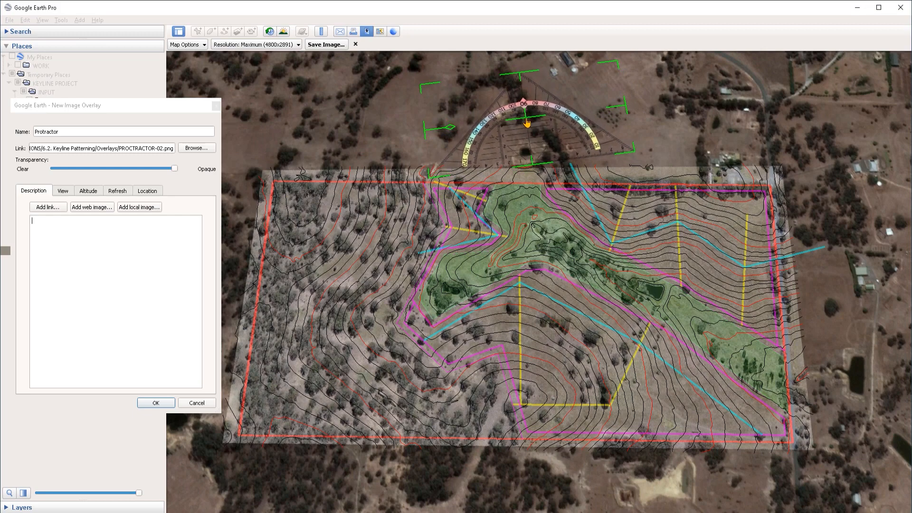
left_click(155, 403)
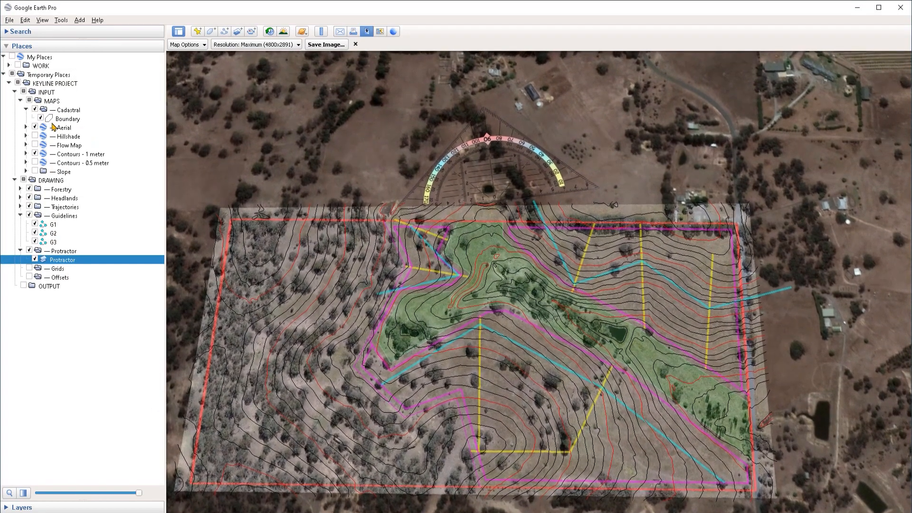
- Hide the Aerial and Contours - 1 meter maps
left_click(34, 126)
left_click(35, 154)
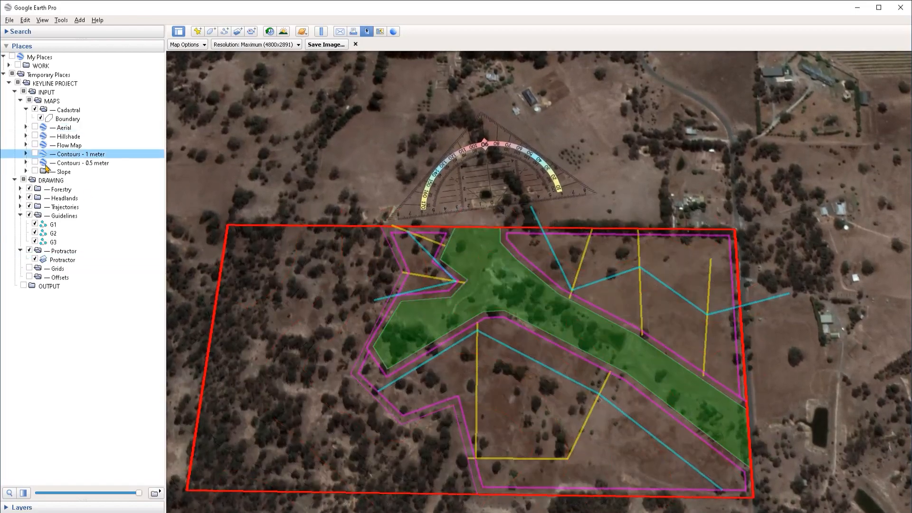
middle_click_drag(442, 384, 443, 326)
- Move and rotate the protractor overlay so its origin sits on the southern guideline's bend and its baseline follows the guideline's western segment
left_click(64, 261)
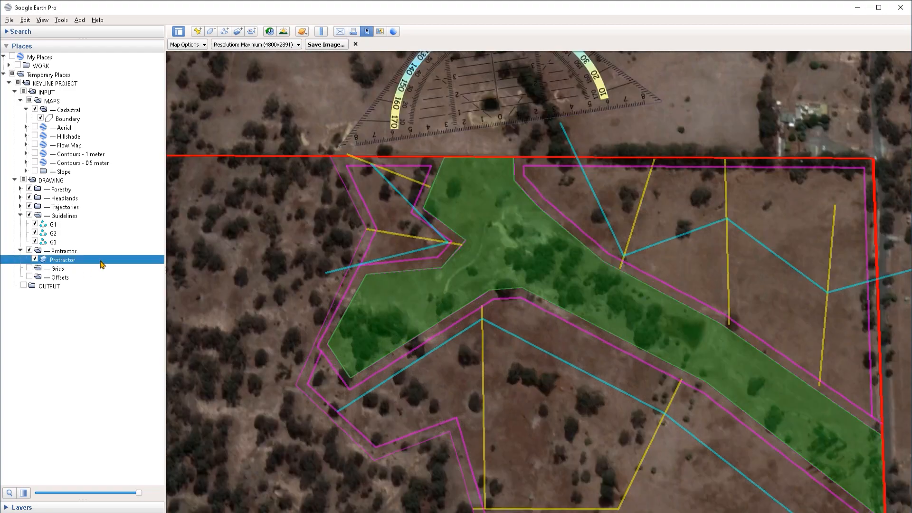
right_click(101, 260)
left_click(129, 393)
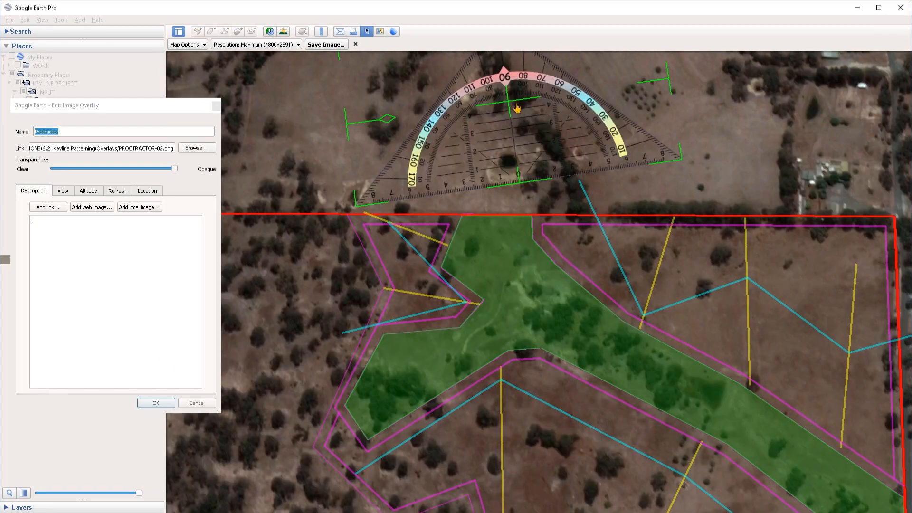
left_click_drag(509, 103, 569, 317)
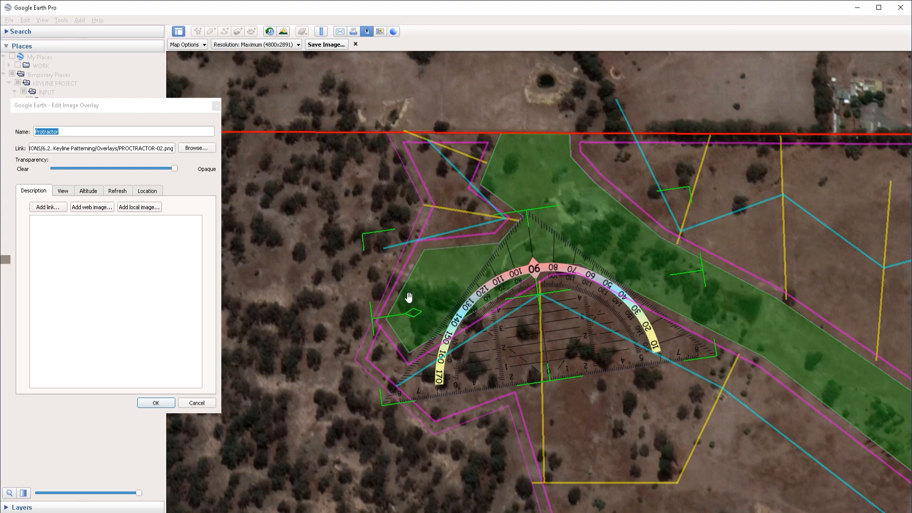
left_click_drag(413, 316, 595, 264)
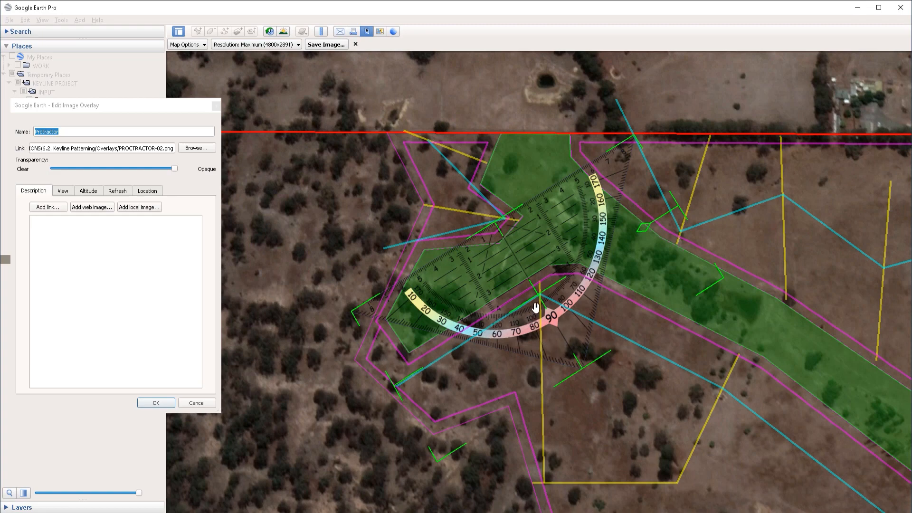
left_click_drag(538, 299, 581, 375)
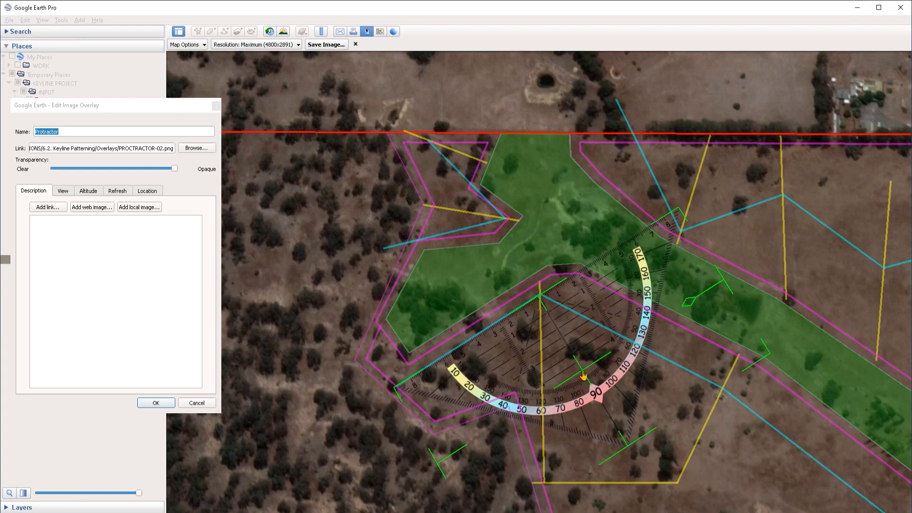
left_click_drag(583, 377, 586, 376)
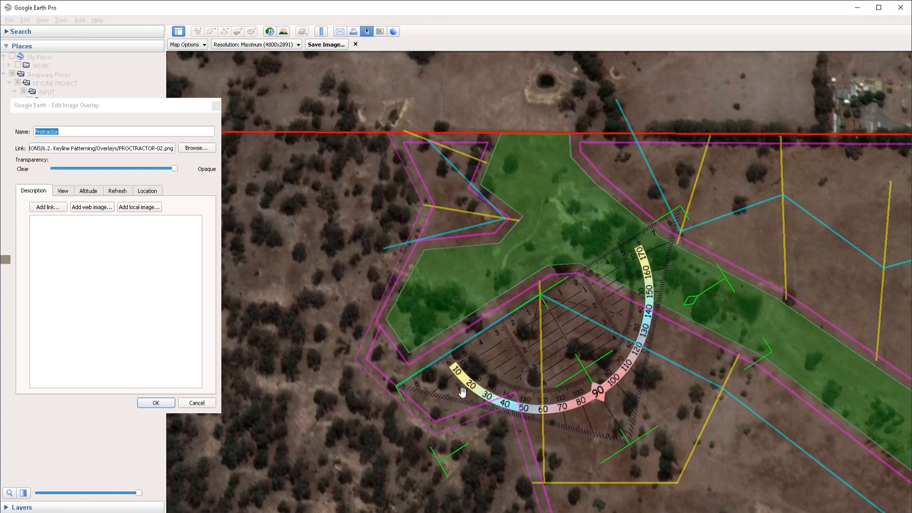
left_click(157, 404)
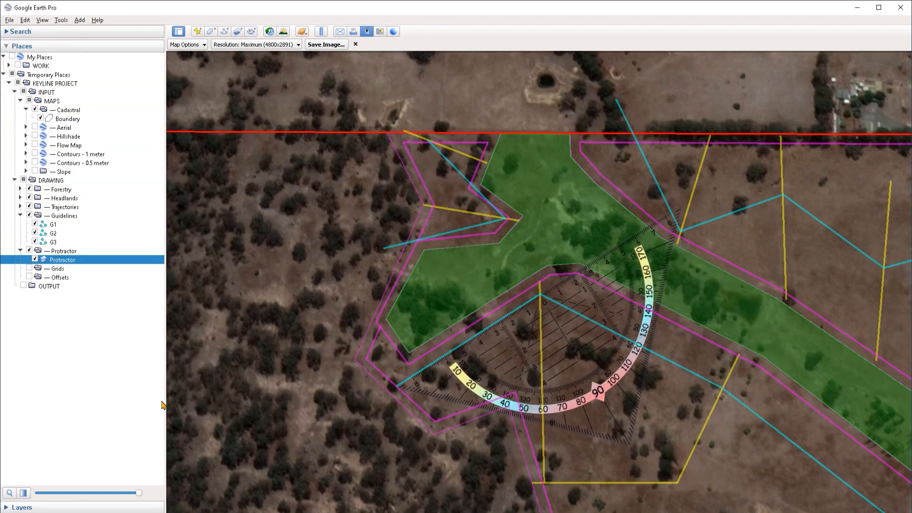
- Shift trajectory T6's southern endpoint slightly east, keeping the line near the protractor's 60° mark
left_click_drag(513, 324, 476, 291)
right_click_drag(476, 293, 486, 353)
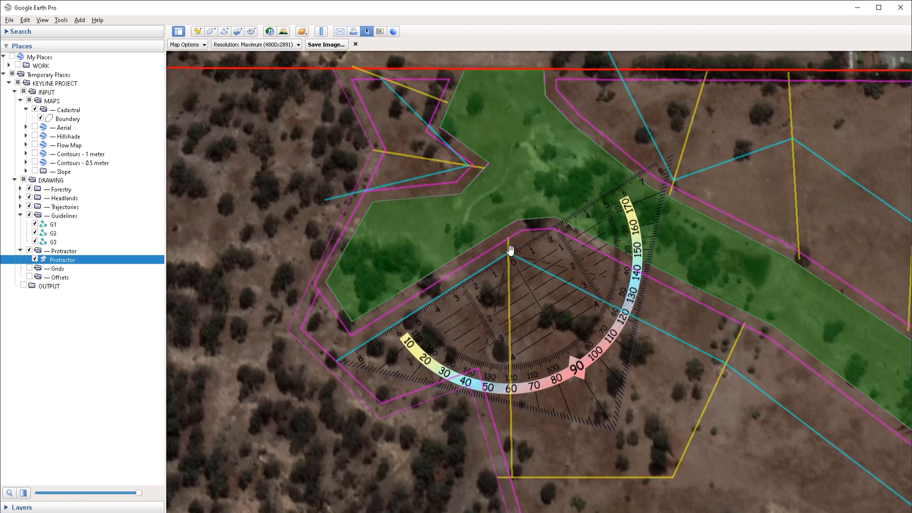
scroll(515, 406, "up", 1)
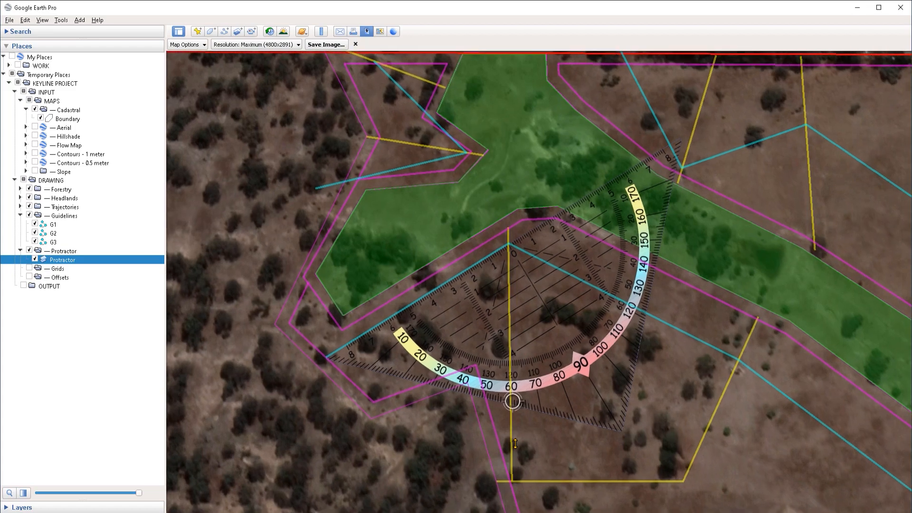
scroll(518, 412, "up", 2)
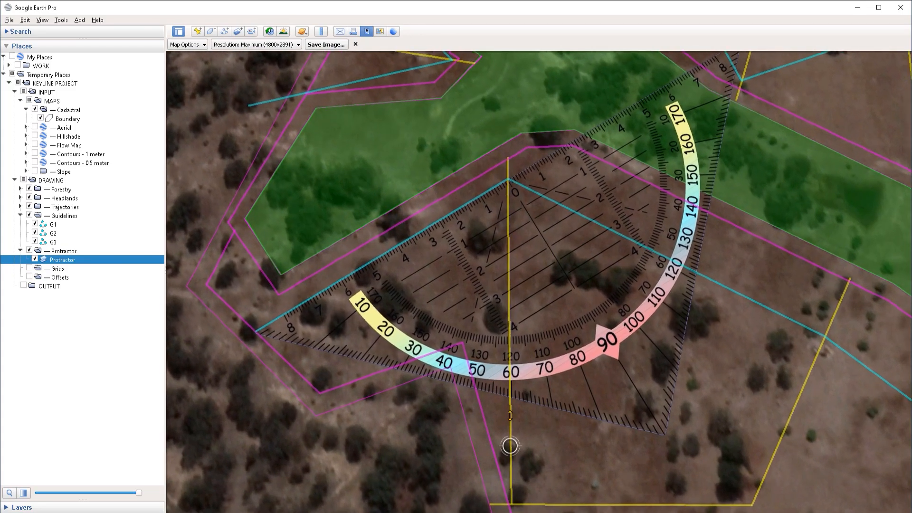
scroll(514, 404, "up", 1)
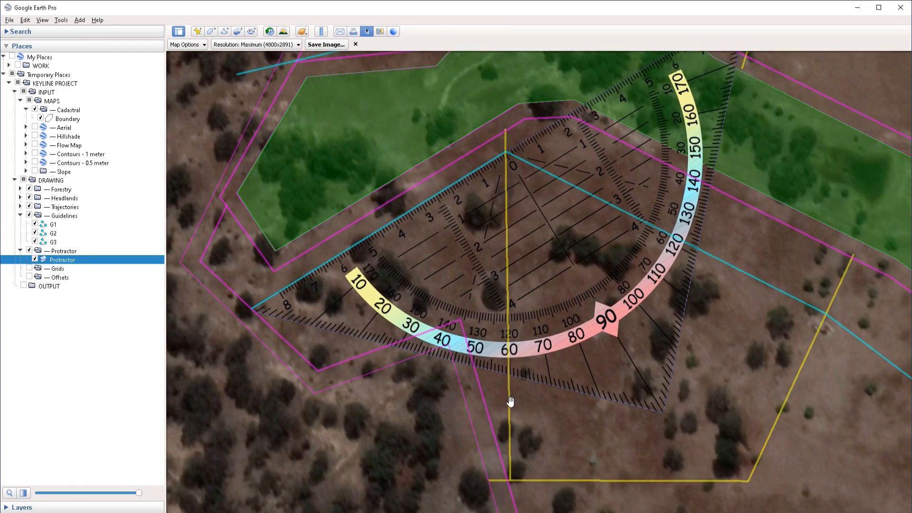
right_click(508, 400)
left_click(523, 394)
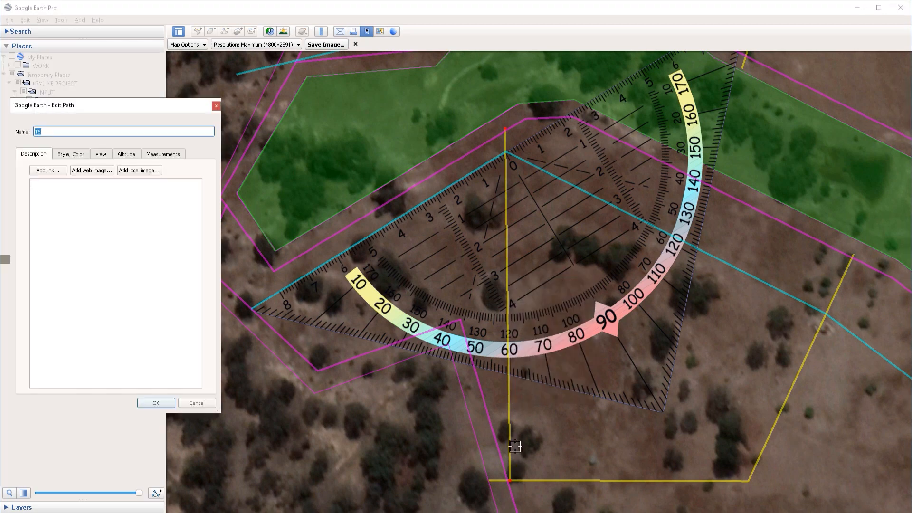
left_click_drag(511, 485, 517, 484)
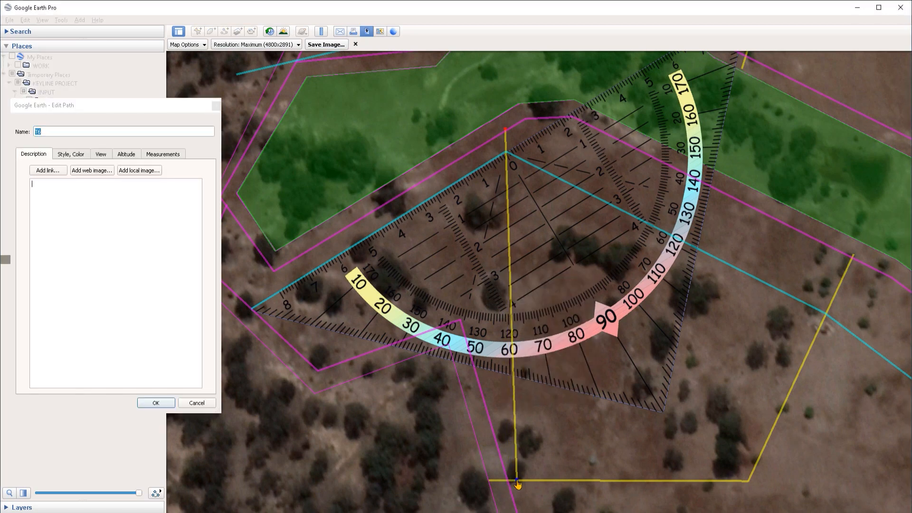
left_click(158, 406)
- Fine-tune trajectory T6's southern endpoint slightly east so the line stays near the protractor's 60° mark, and save the path
right_click(515, 405)
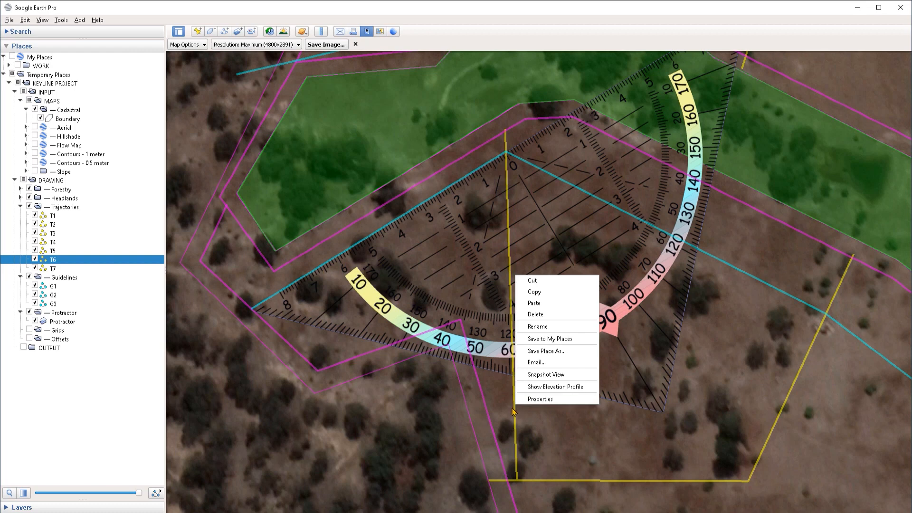
left_click(525, 402)
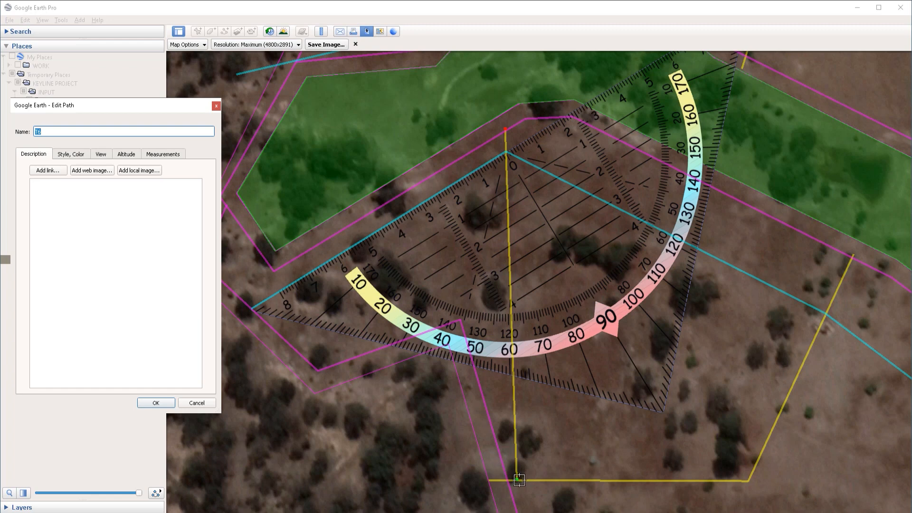
left_click_drag(517, 481, 517, 480)
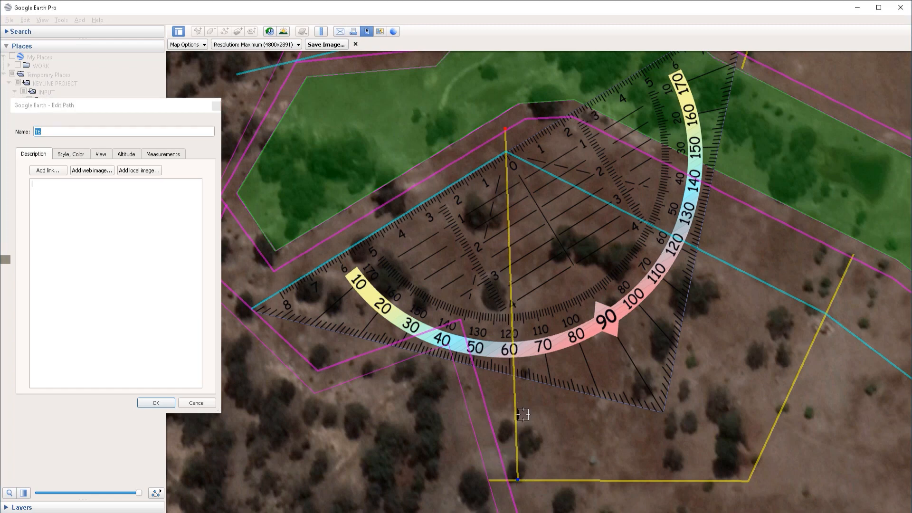
left_click(155, 403)
- Move and rotate the protractor overlay so its origin sits where T7 crosses the southern guideline and its baseline follows the guideline's middle segment, then save it
left_click_drag(573, 361, 424, 356)
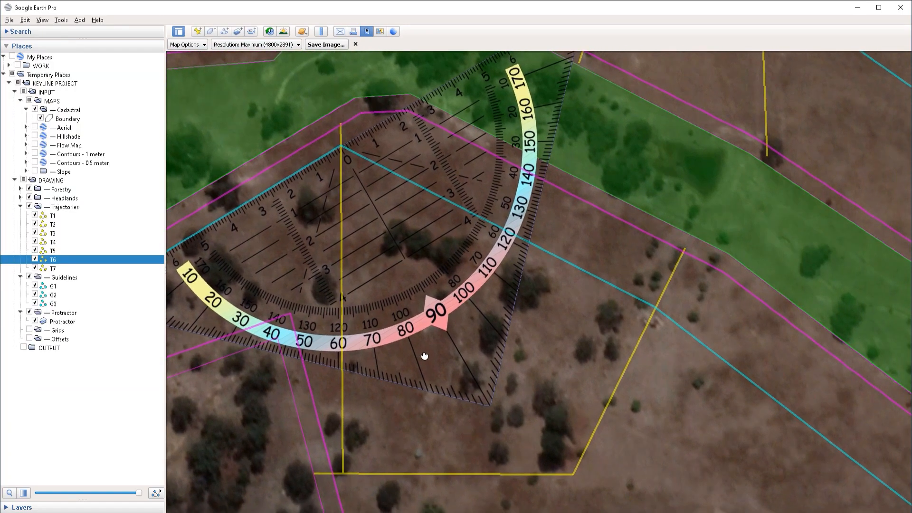
scroll(585, 356, "down", 1)
scroll(585, 356, "down", 3)
left_click_drag(635, 361, 597, 329)
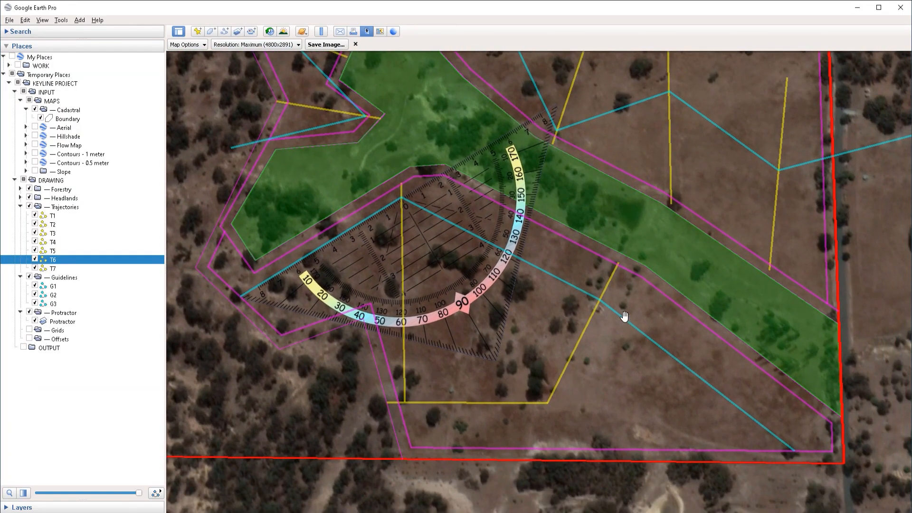
left_click_drag(576, 294, 582, 310)
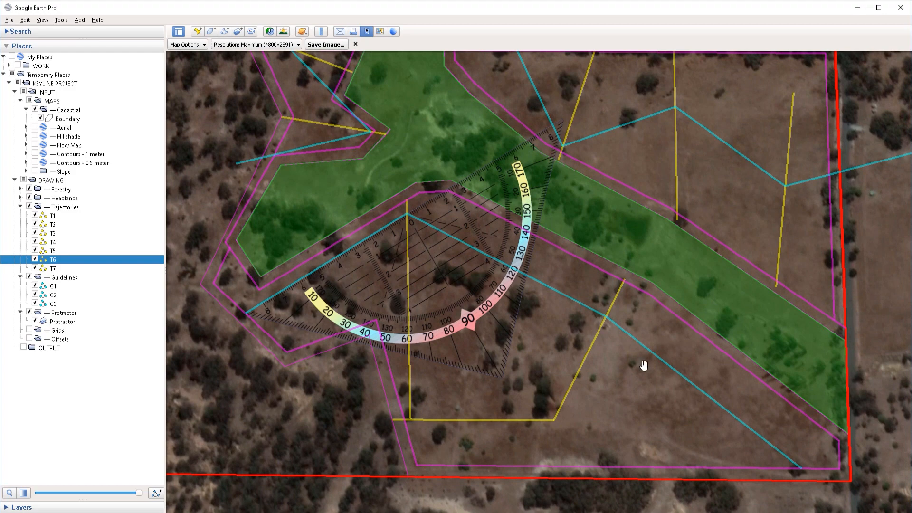
right_click(67, 323)
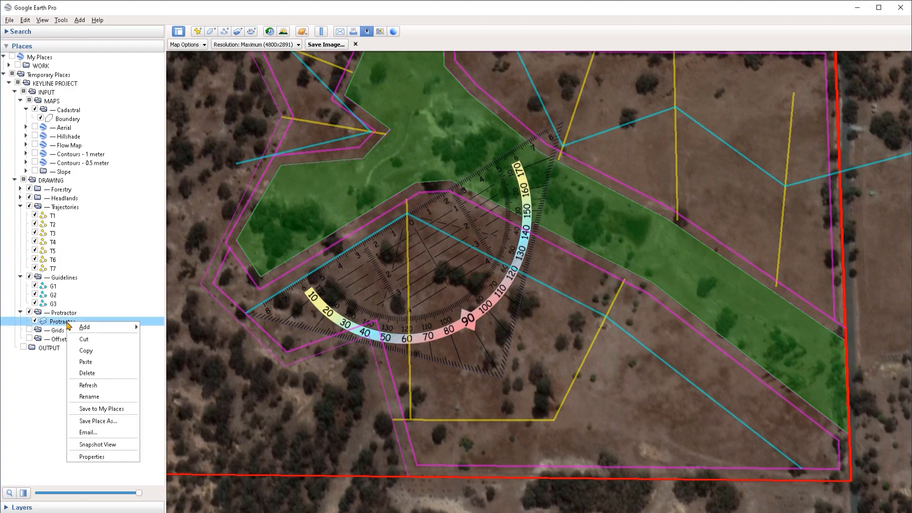
left_click(109, 456)
left_click_drag(460, 305, 644, 408)
left_click_drag(760, 338, 690, 482)
left_click_drag(547, 414, 552, 414)
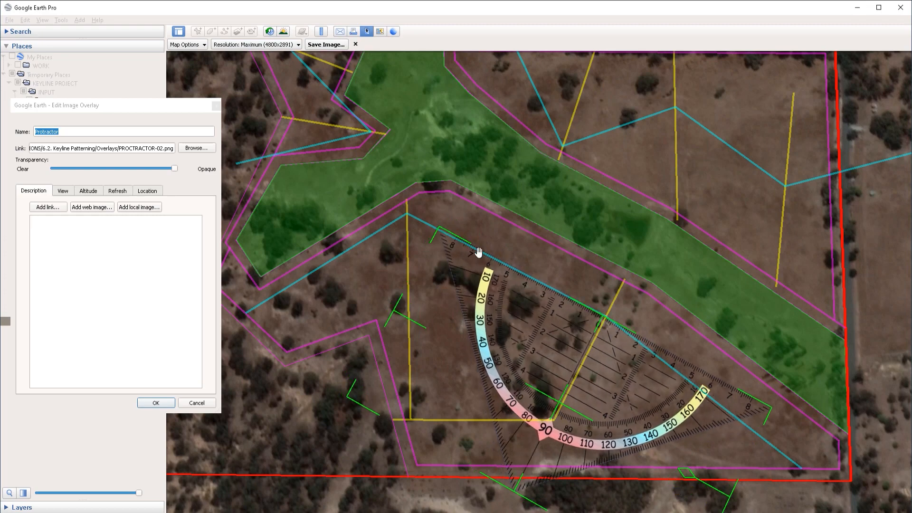
left_click_drag(691, 475, 693, 480)
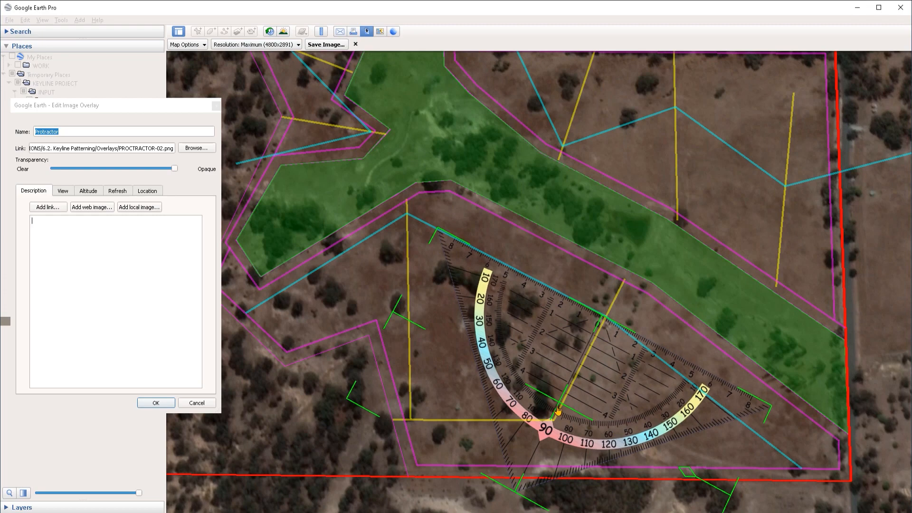
left_click_drag(560, 407, 563, 408)
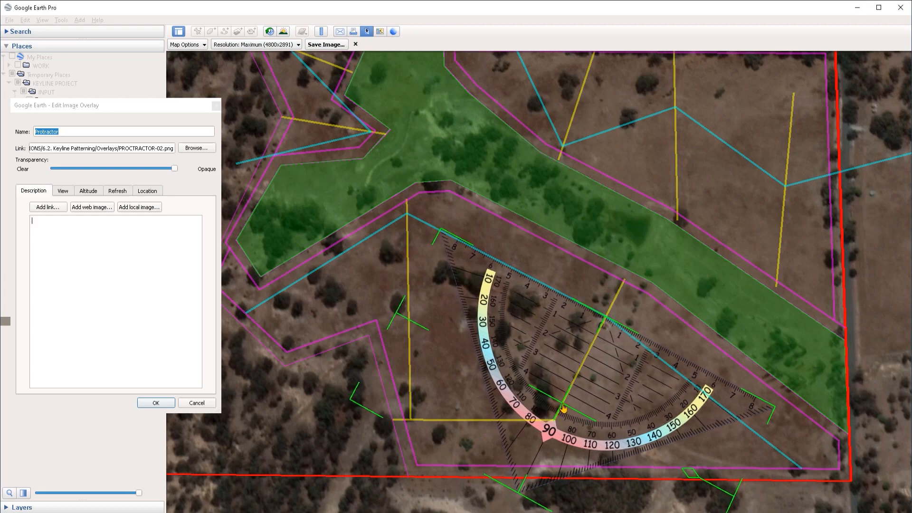
left_click(168, 405)
- Shift trajectory T7's corner point slightly northwest, keeping the line near the protractor's 90° mark, and save the path
scroll(599, 344, "up", 3)
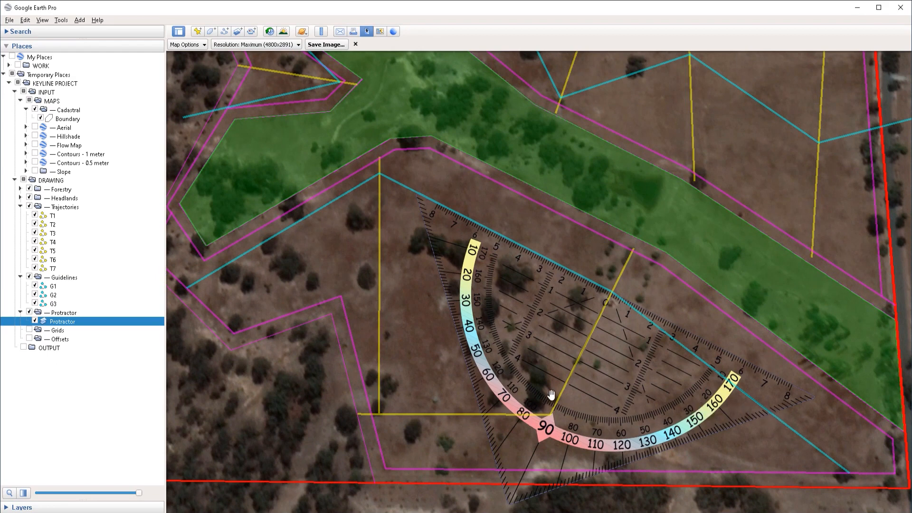
scroll(555, 404, "up", 1)
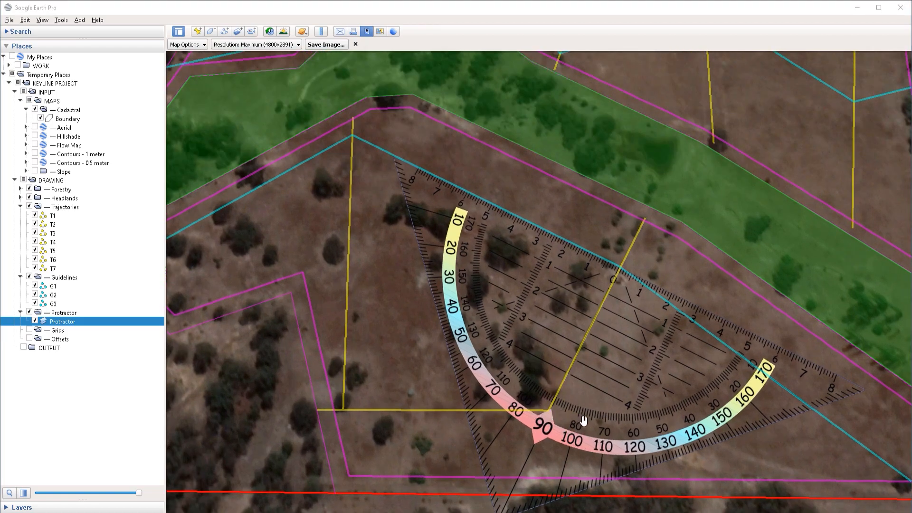
right_click(553, 403)
left_click(573, 397)
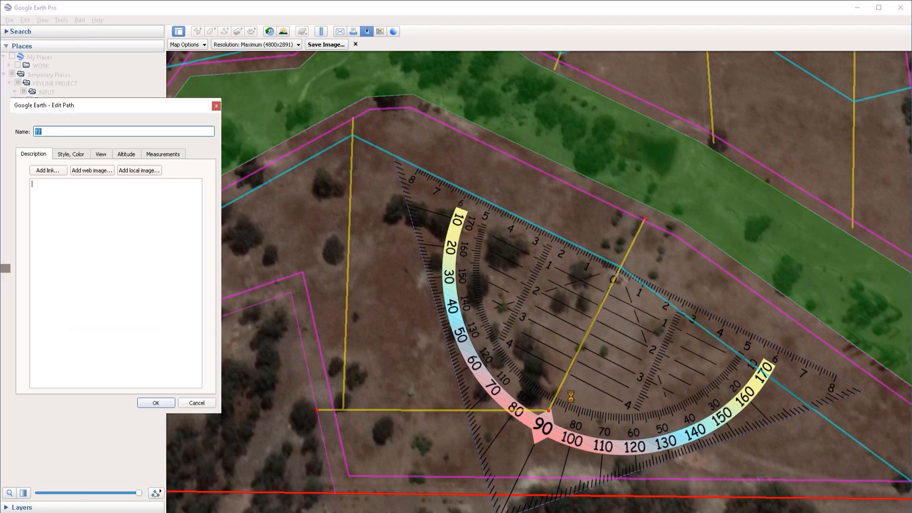
left_click_drag(542, 409, 537, 406)
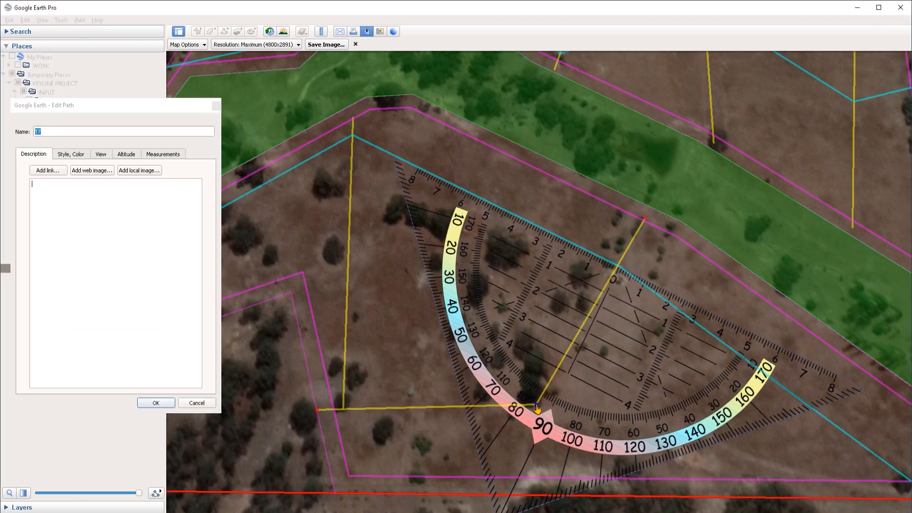
left_click(156, 403)
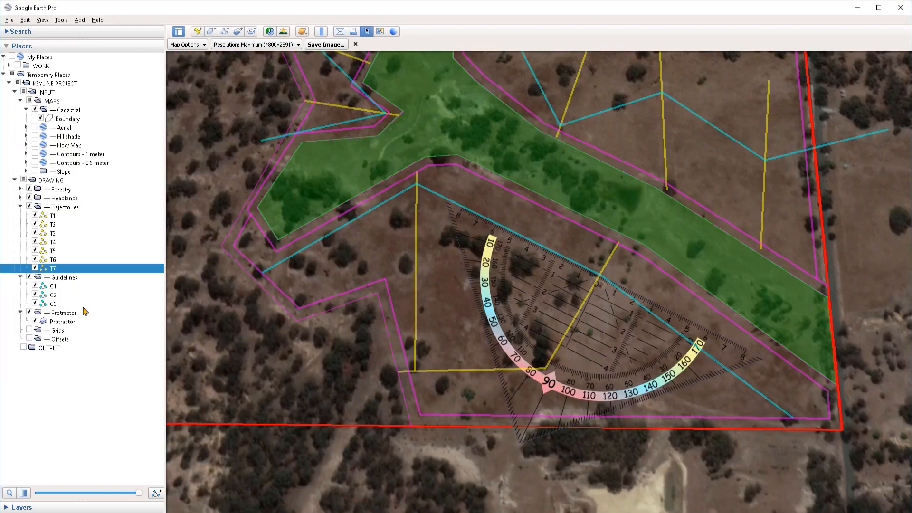
- Hide the protractor and add an image overlay named G1 to the Grids folder using GRID-CHECKERED-02.png
left_click(35, 321)
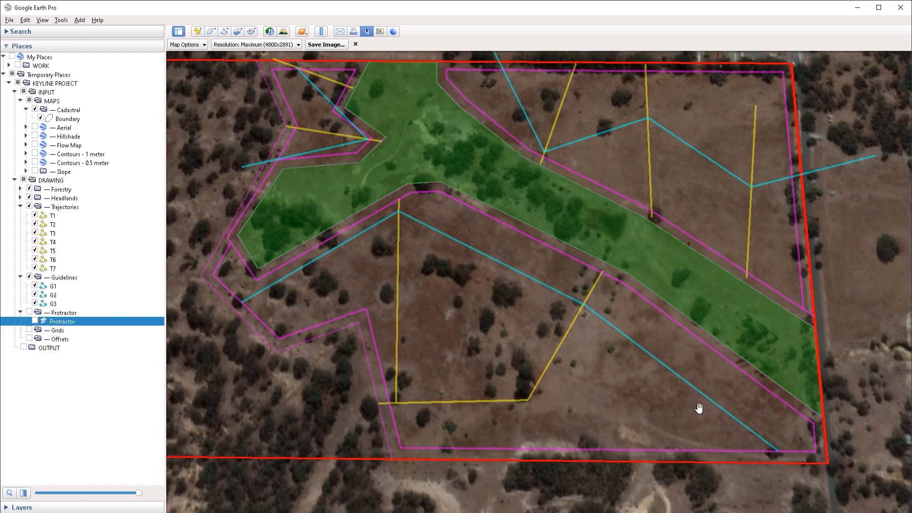
left_click(58, 331)
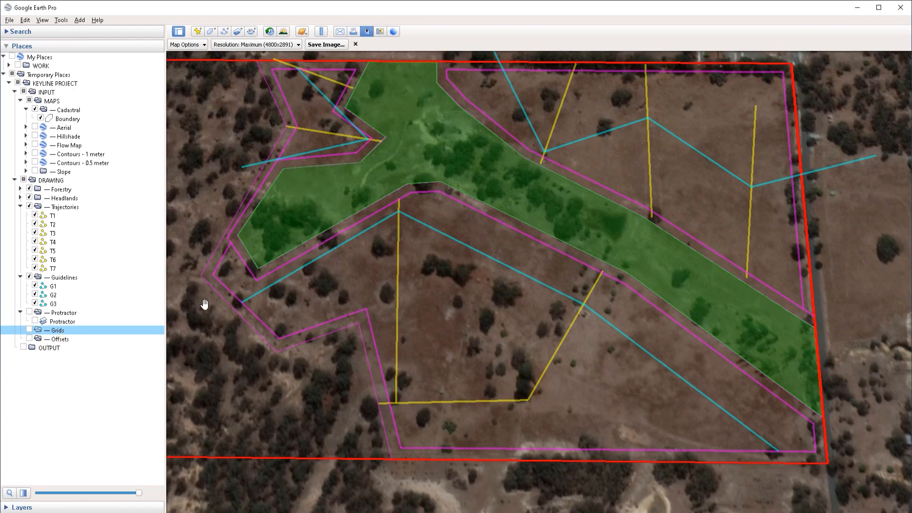
left_click(238, 32)
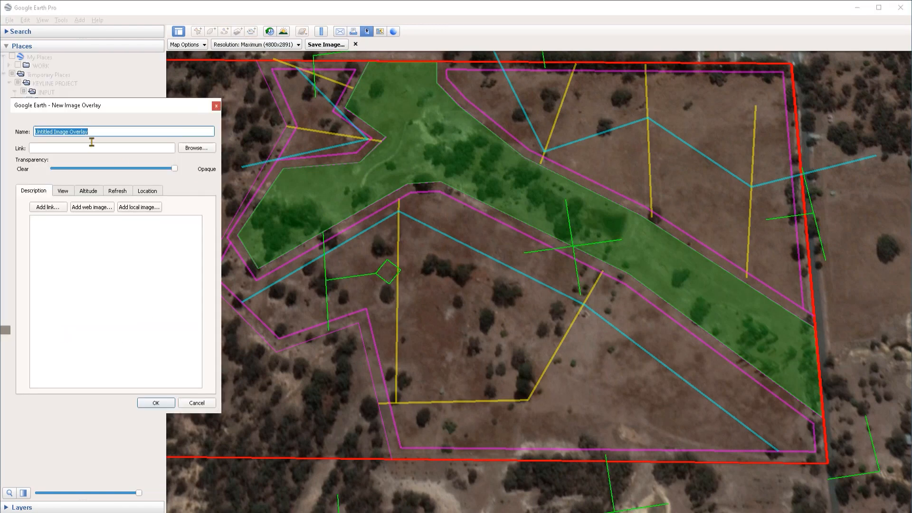
type("G1")
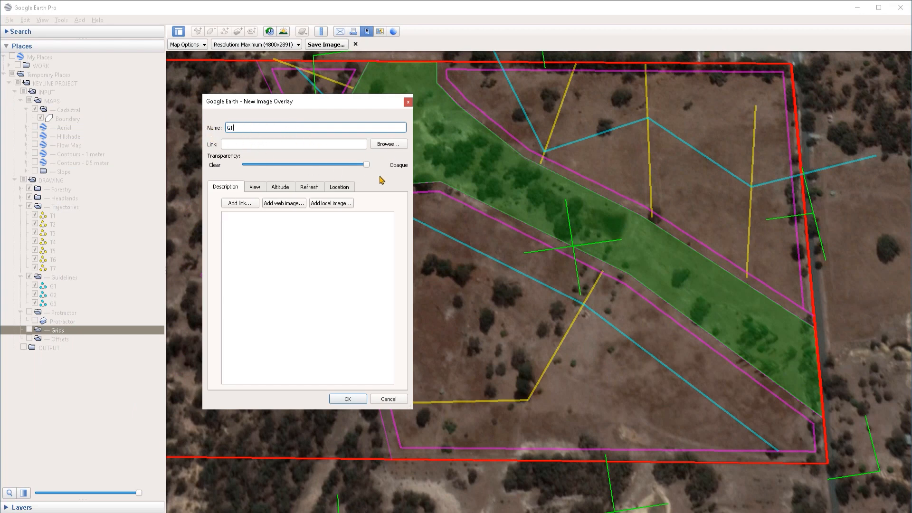
left_click(389, 144)
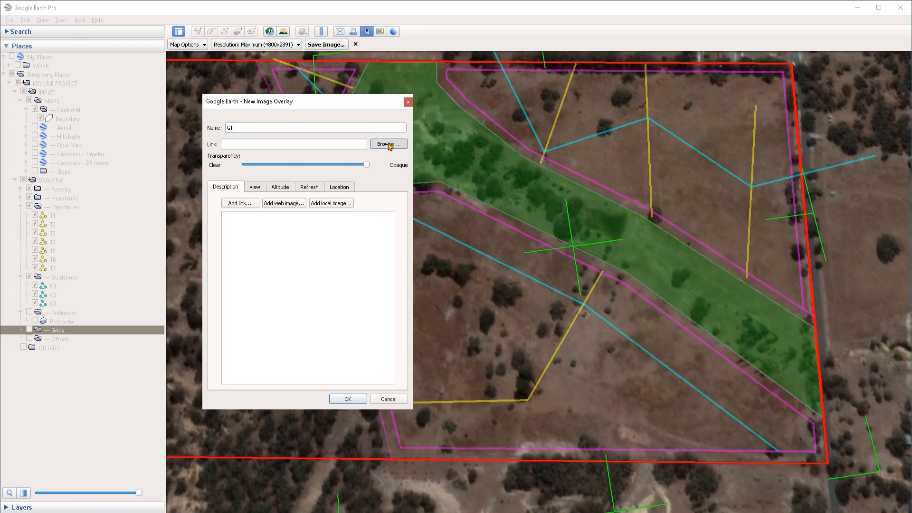
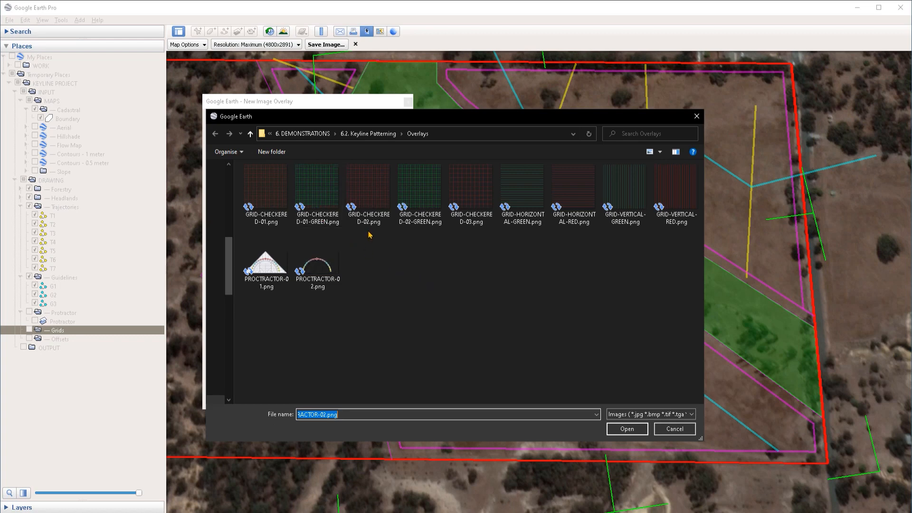
left_click(371, 213)
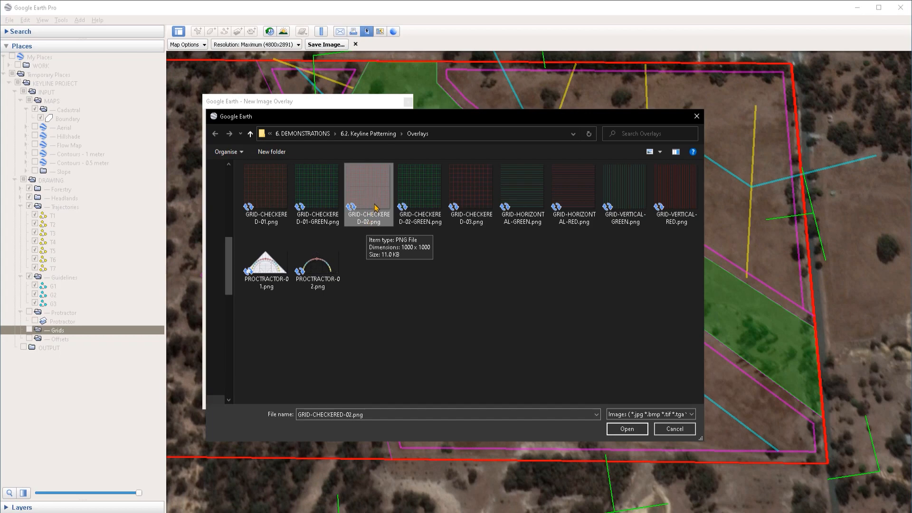
double_click(376, 219)
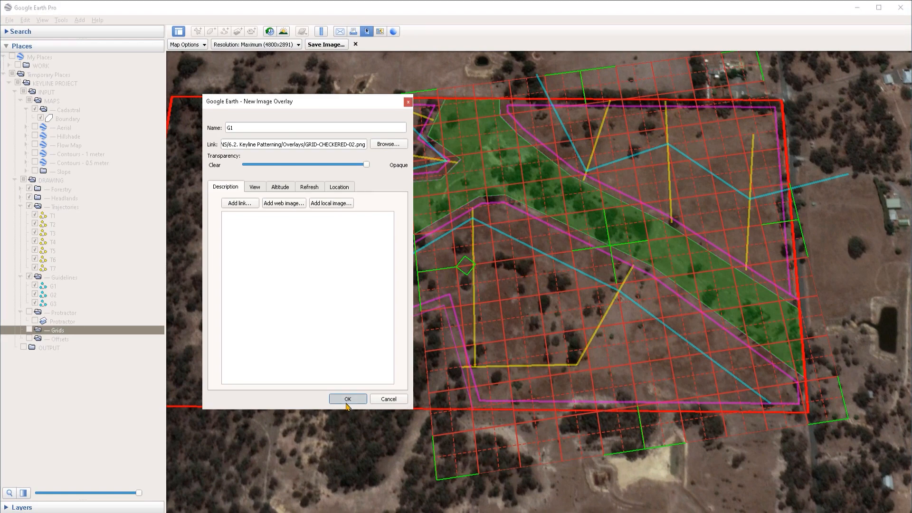
left_click(347, 399)
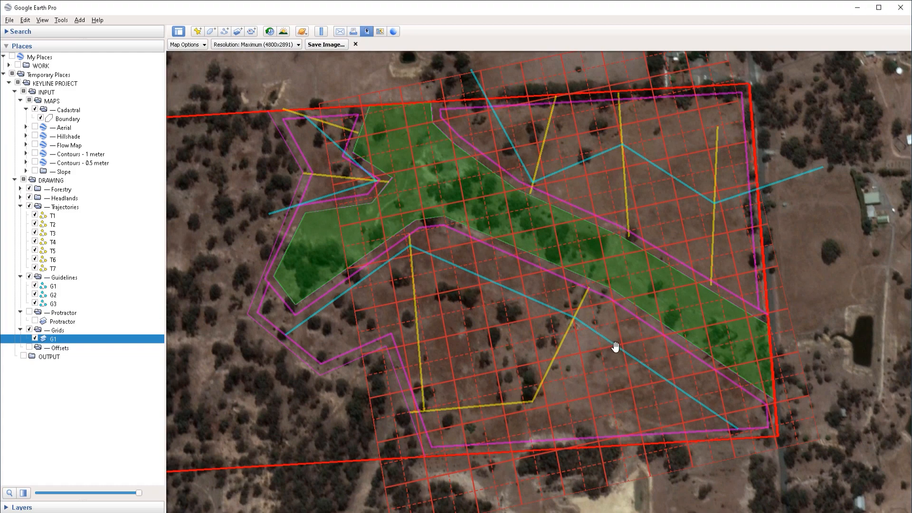
- Draw a 15-meter path in the Guidelines folder, running south from the southern guideline's eastern segment, and save it with the default name
scroll(619, 351, "up", 3)
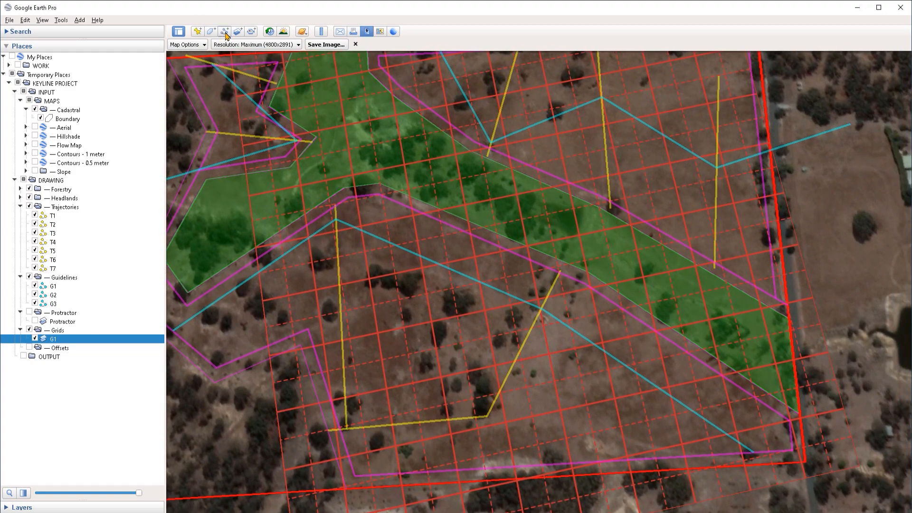
left_click(66, 279)
key("ctrl+shift+t")
scroll(580, 346, "up", 3)
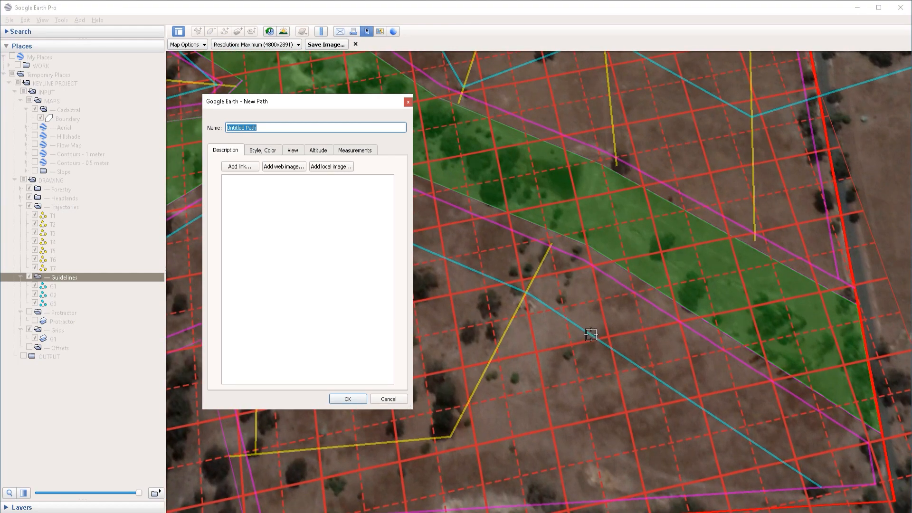
left_click(358, 149)
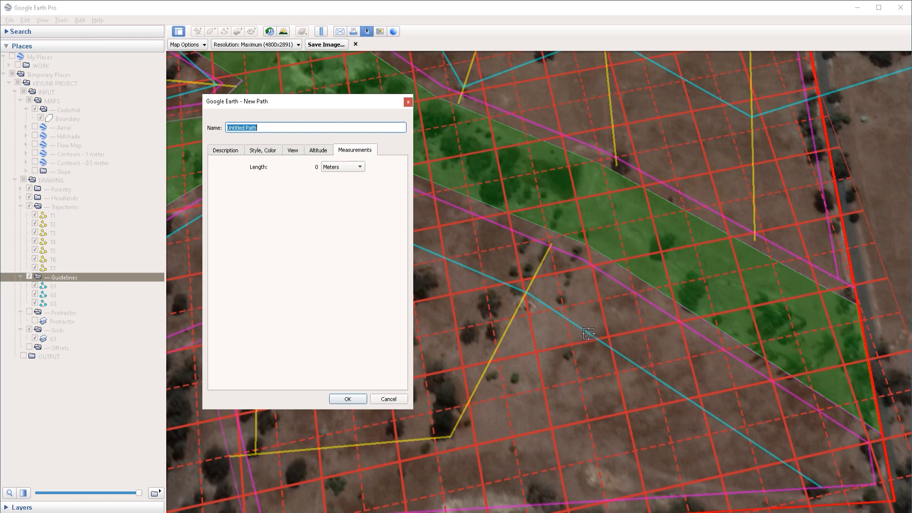
left_click_drag(589, 334, 570, 369)
left_click_drag(571, 373, 579, 369)
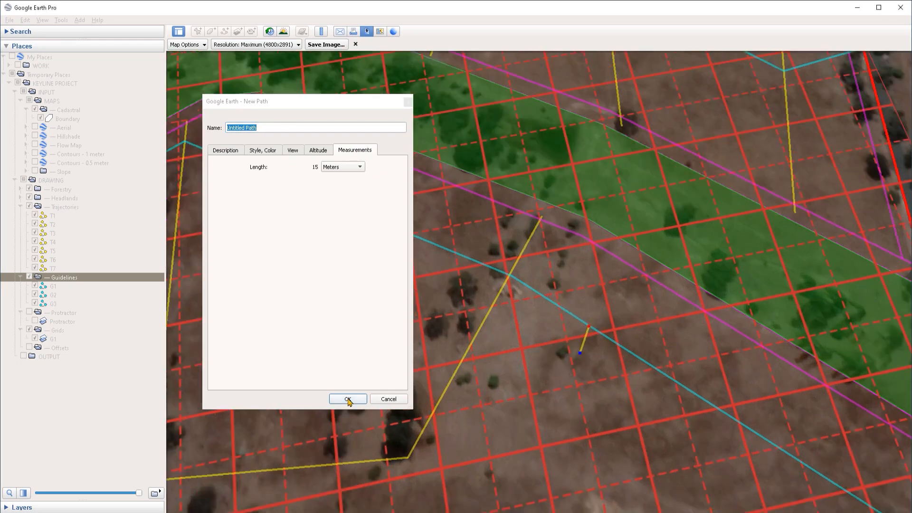
left_click(348, 399)
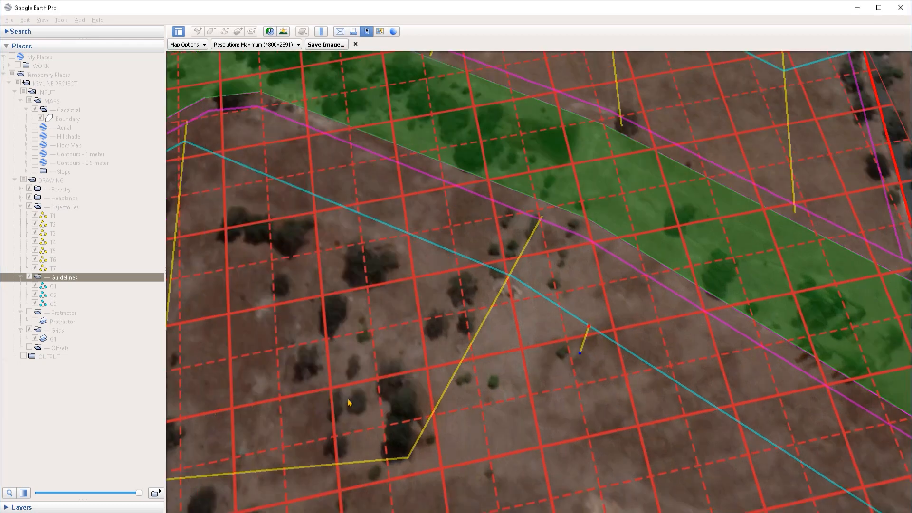
- Rotate and reposition the G1 grid overlay so its lines run along the southern guideline's eastern segment, and save it
scroll(589, 351, "down", 3)
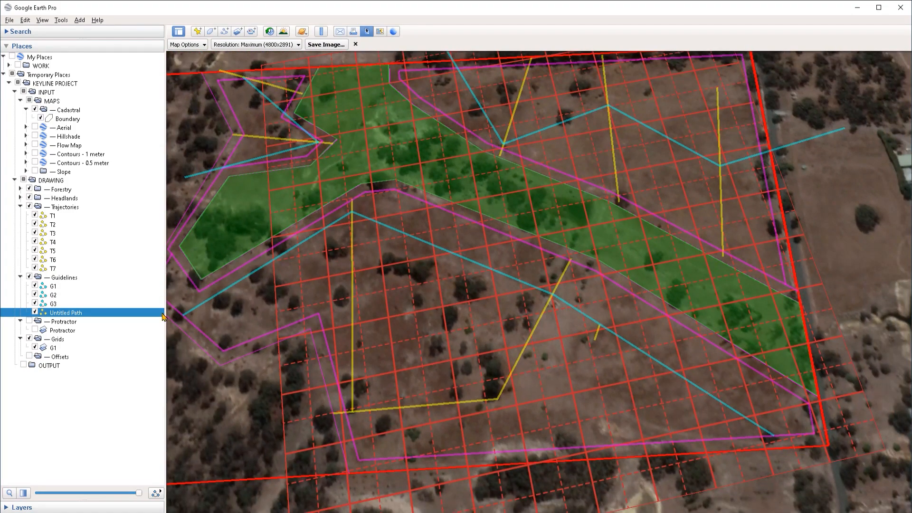
right_click(62, 348)
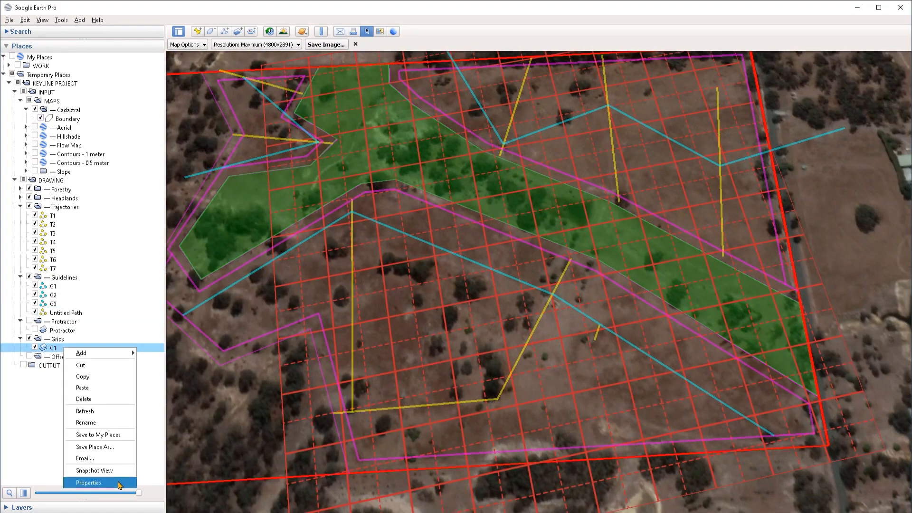
left_click(119, 484)
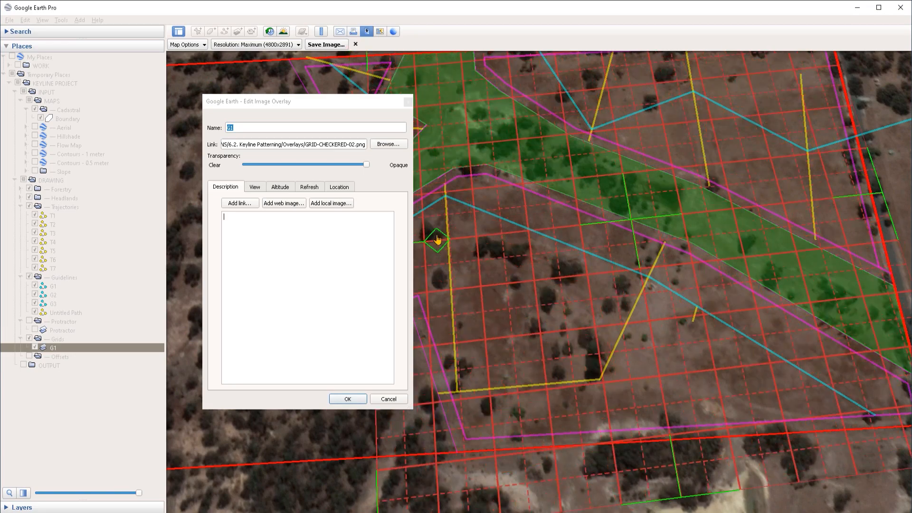
left_click_drag(437, 240, 500, 143)
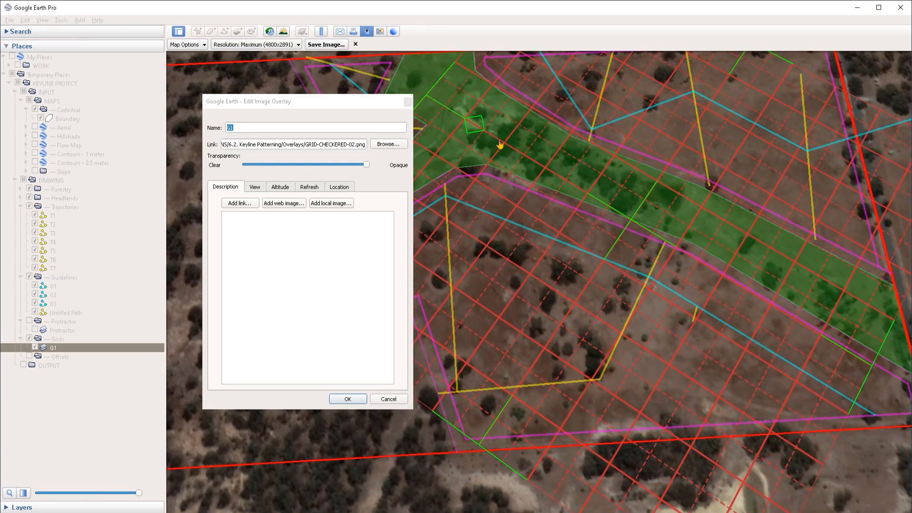
left_click_drag(711, 325, 597, 291)
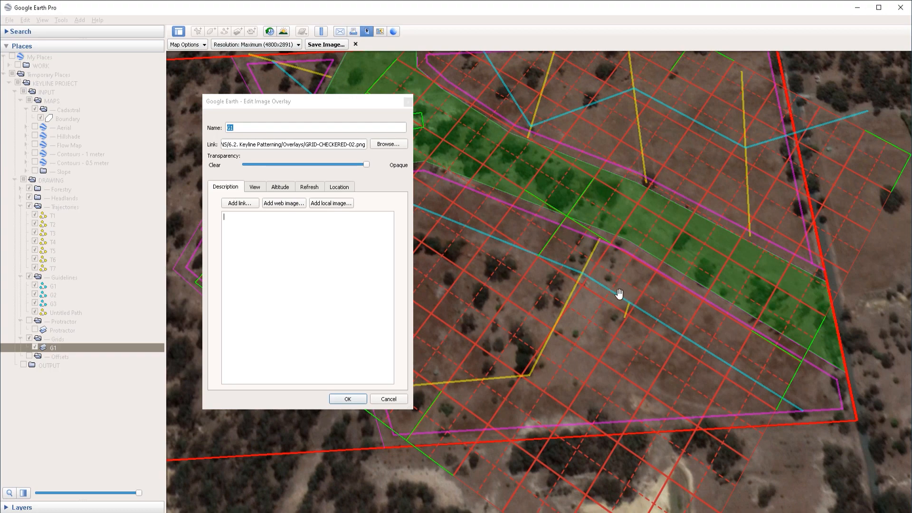
left_click_drag(568, 217, 617, 240)
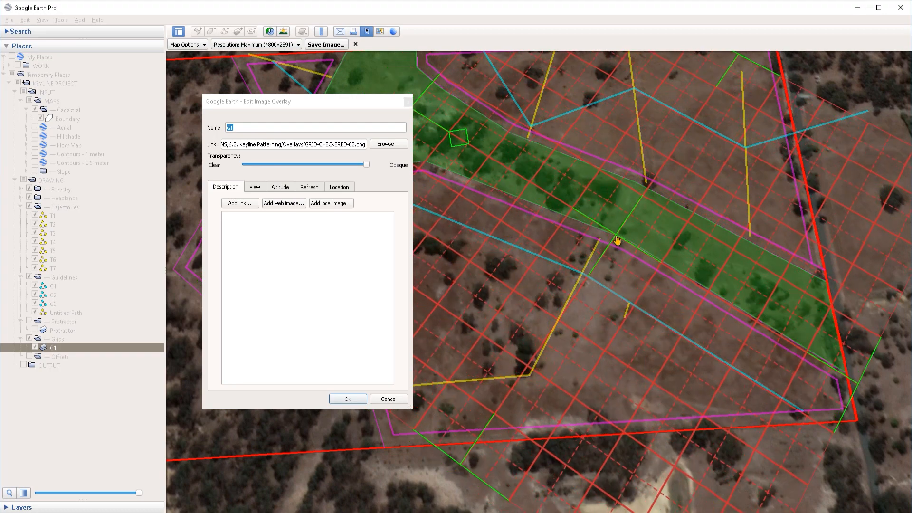
left_click_drag(456, 144, 455, 141)
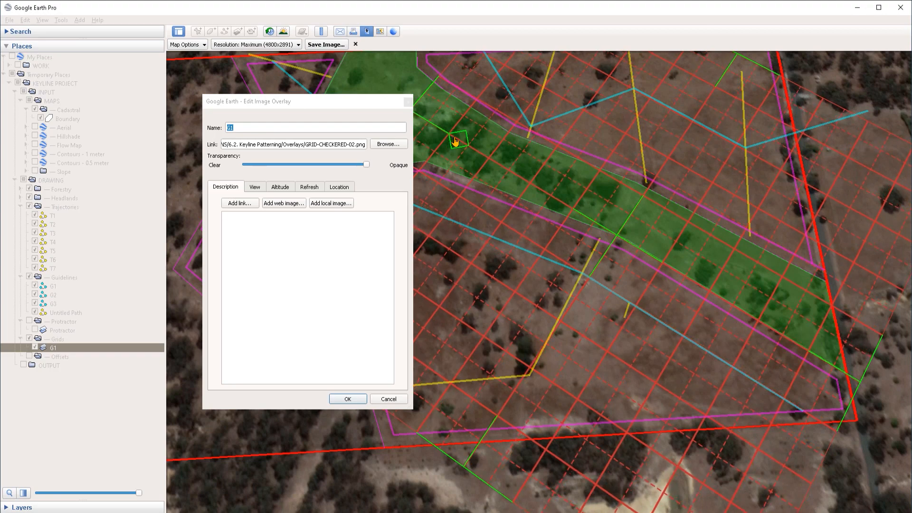
left_click_drag(459, 471, 613, 362)
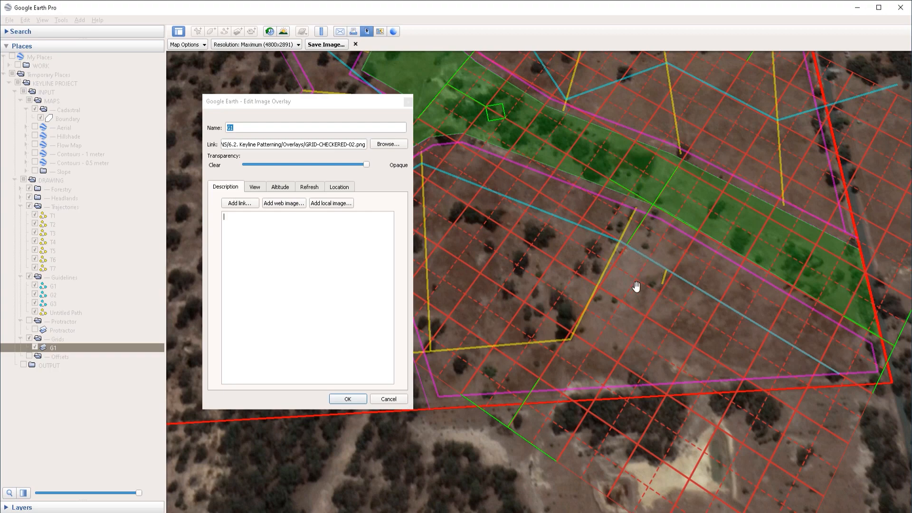
left_click(351, 400)
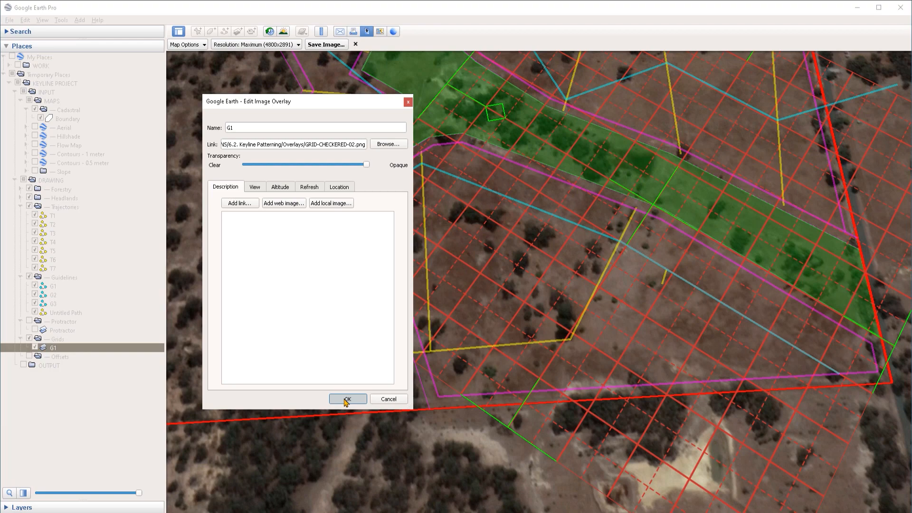
left_click(347, 399)
- Shift the southern end of the 15-meter path west to run parallel to the grid's cross lines, checking its length in meters, and save it
scroll(686, 214, "up", 3)
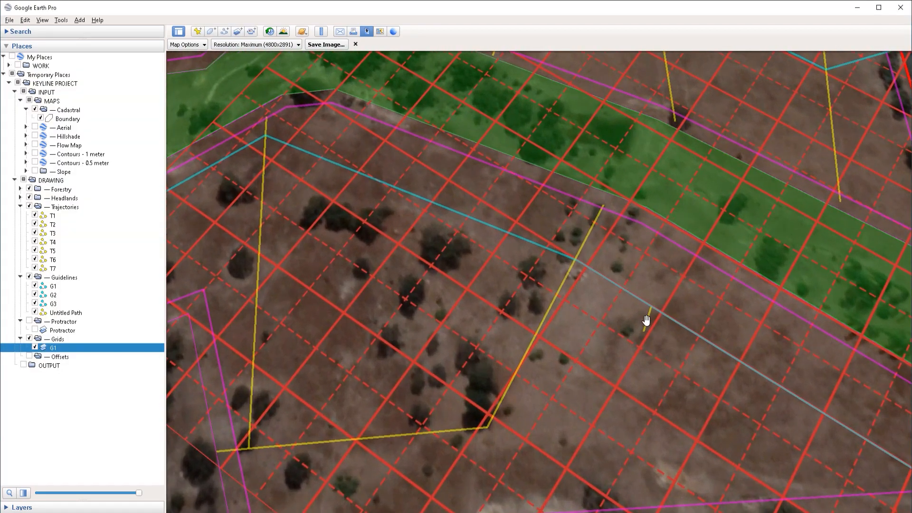
right_click(647, 317)
left_click(665, 437)
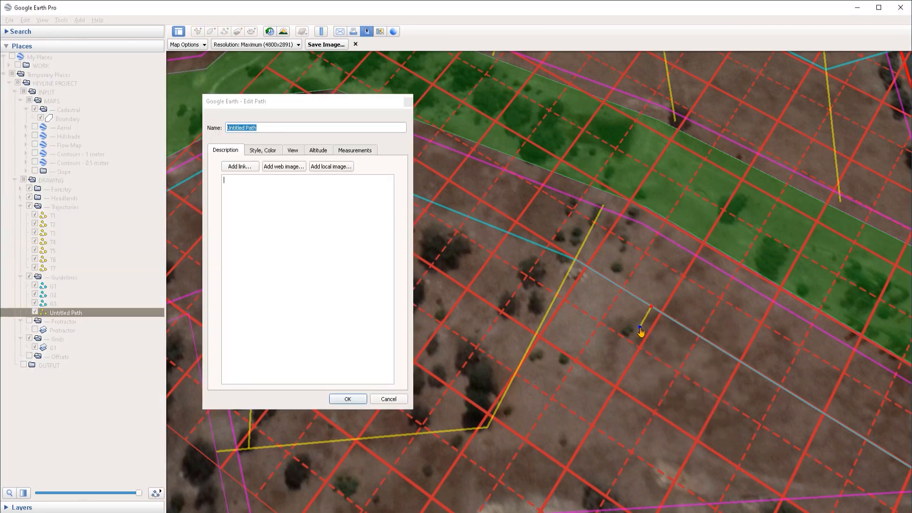
left_click(369, 153)
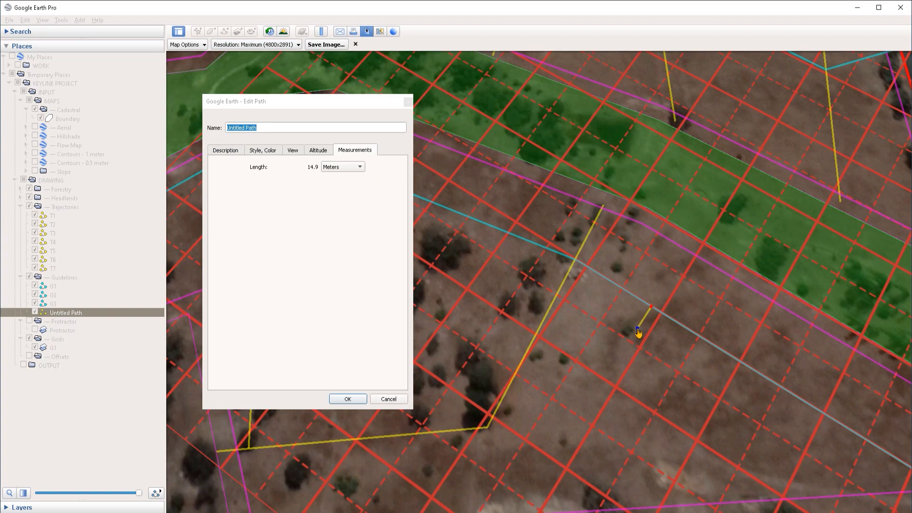
left_click_drag(638, 333, 639, 334)
left_click(347, 399)
- Shrink the G1 grid overlay across the guideline until its line spacing fits the 15-meter path, keep it aligned with the guideline, and save it
right_click(53, 348)
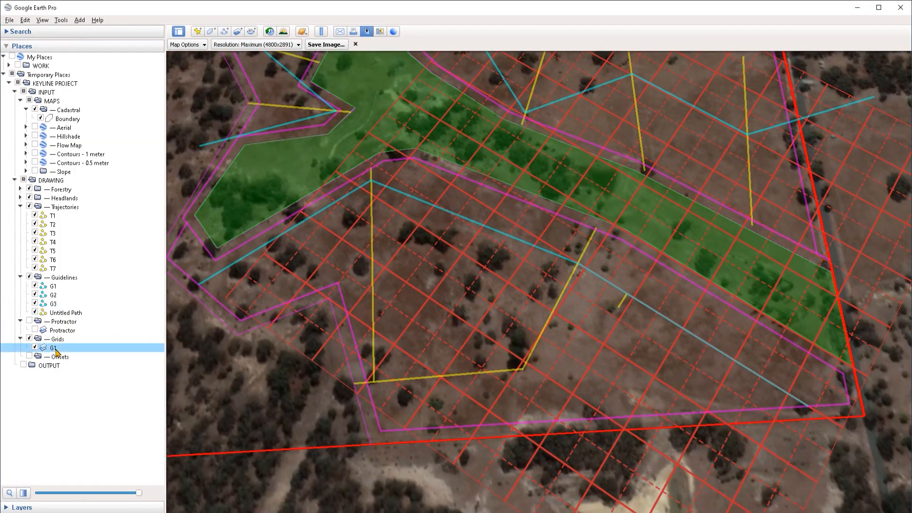
left_click(90, 475)
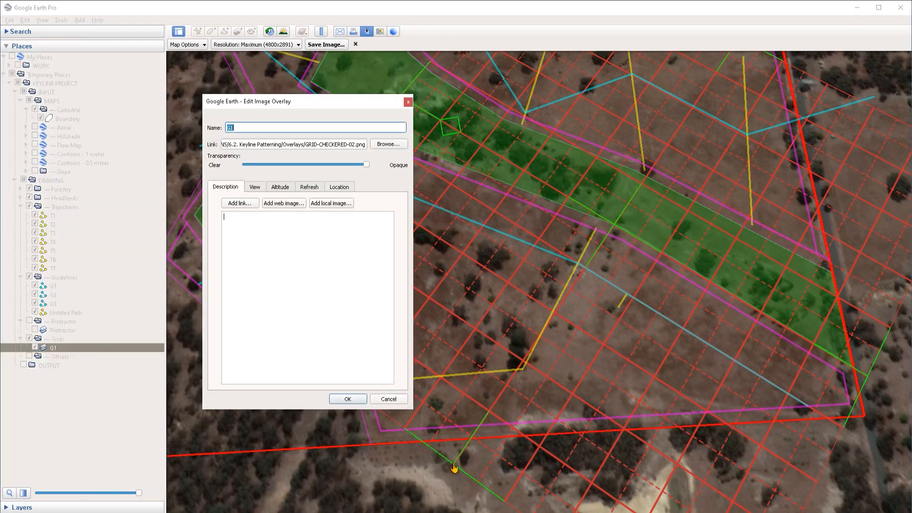
left_click_drag(454, 468, 598, 306)
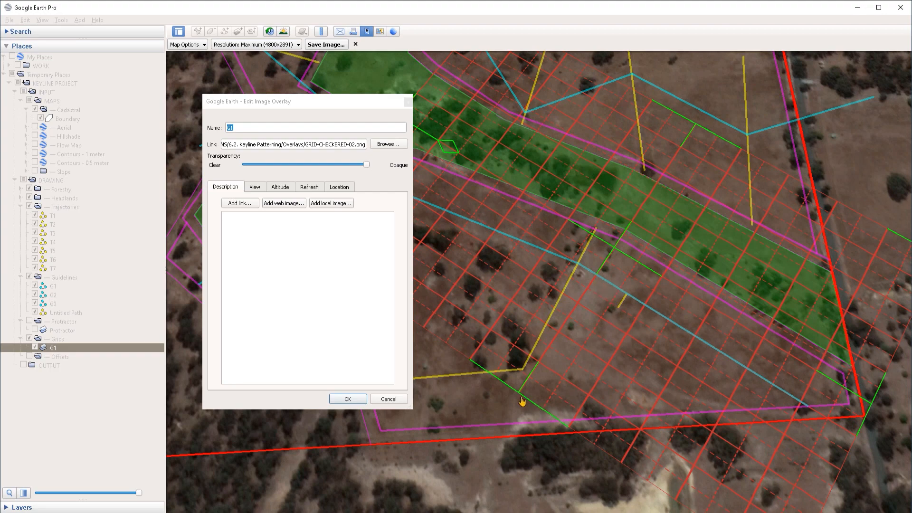
left_click_drag(522, 402, 572, 356)
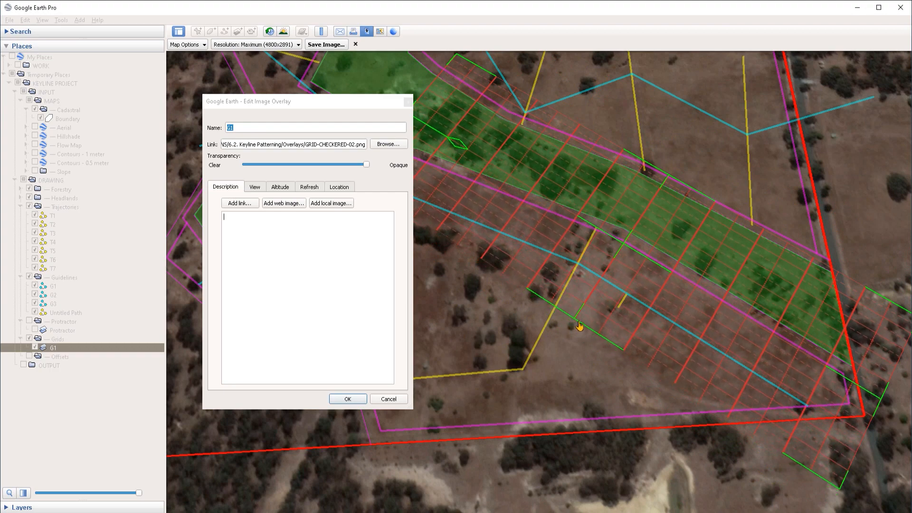
scroll(613, 278, "up", 2)
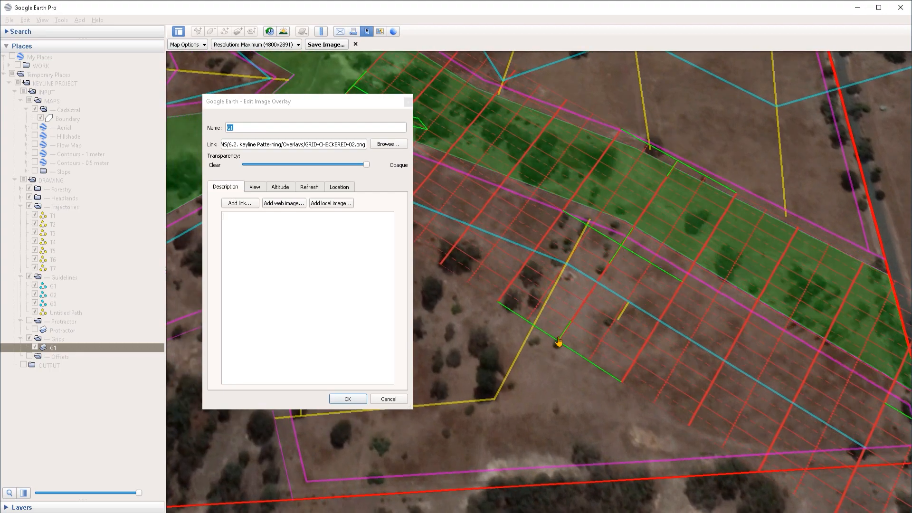
left_click_drag(559, 344, 572, 336)
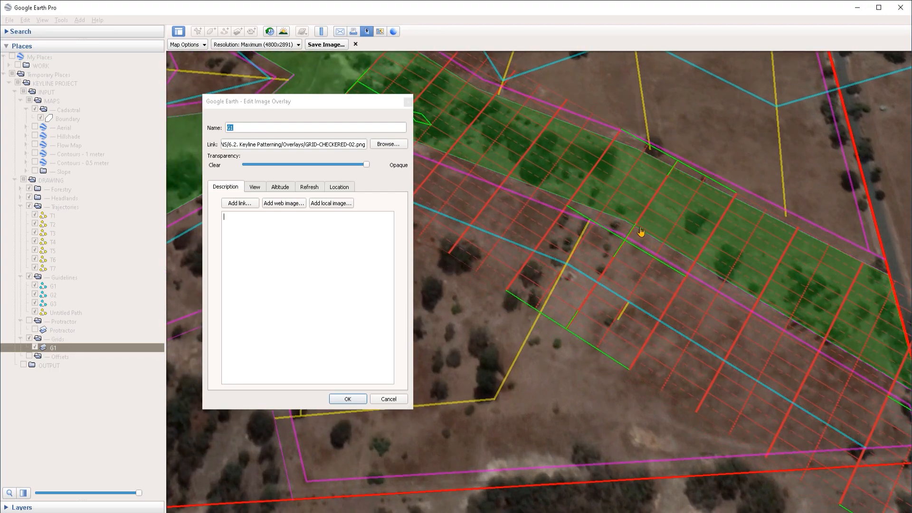
left_click_drag(630, 245, 623, 253)
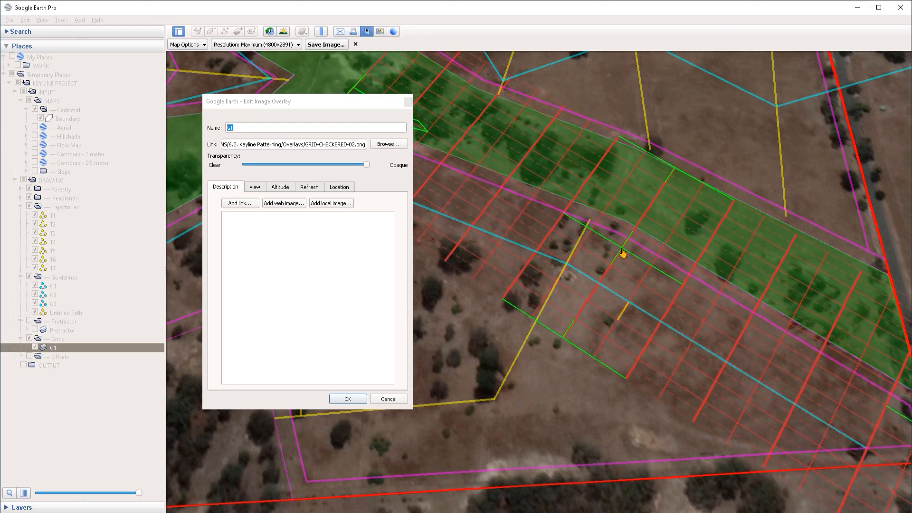
scroll(623, 292, "up", 3)
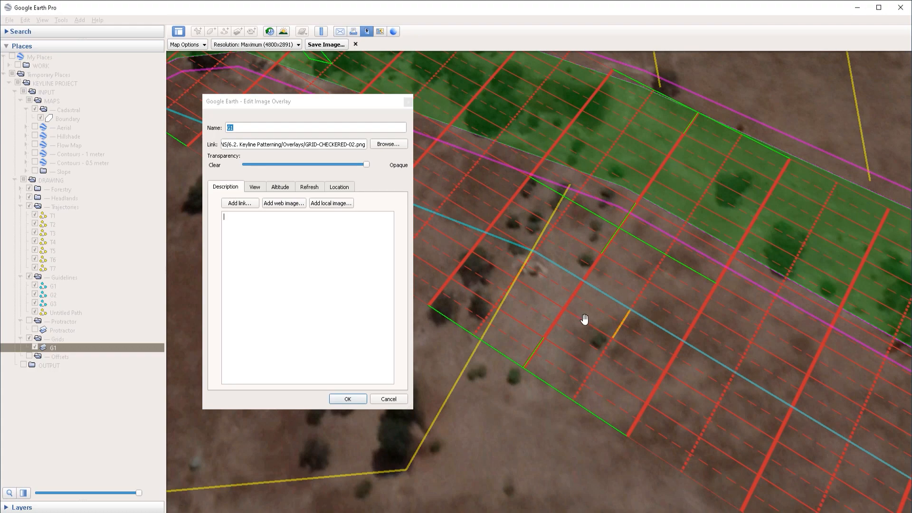
scroll(583, 317, "down", 3)
left_click(349, 400)
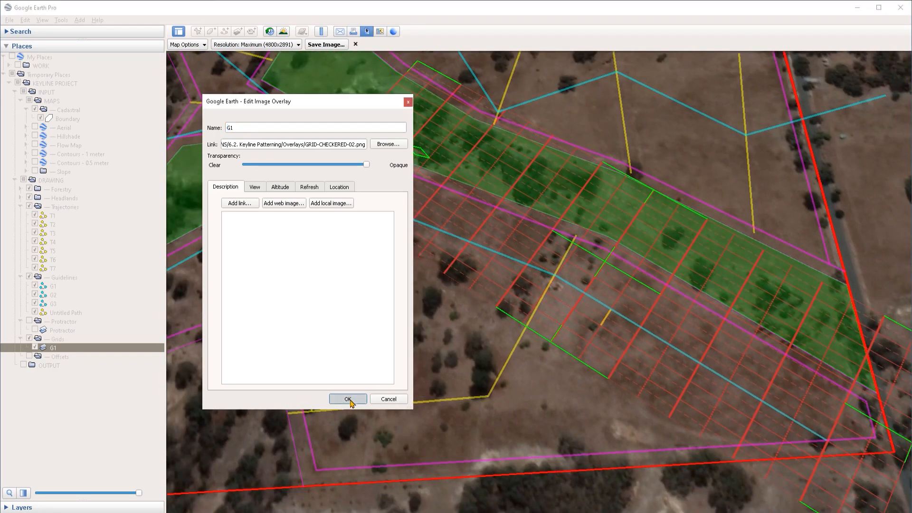
- Move the G1 grid overlay southeast so it covers the field south of the green forestry strip, and save it
left_click_drag(609, 332, 550, 309)
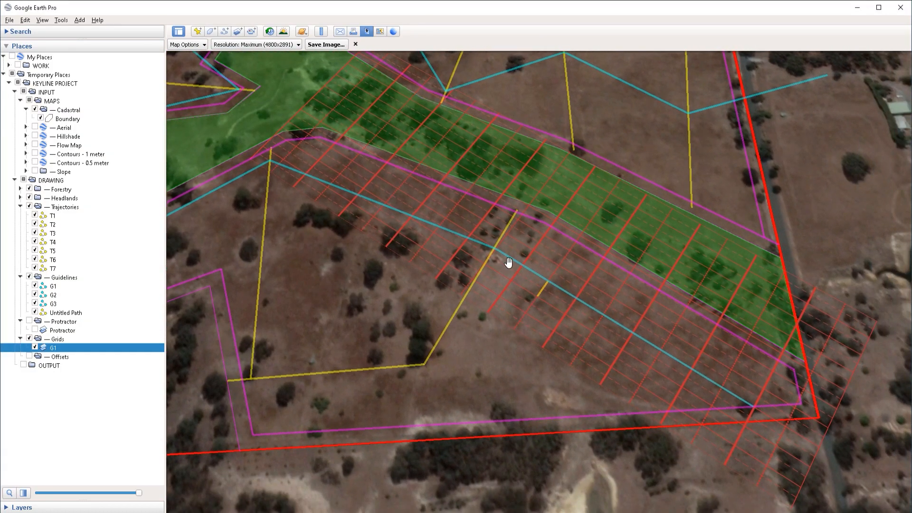
right_click(129, 348)
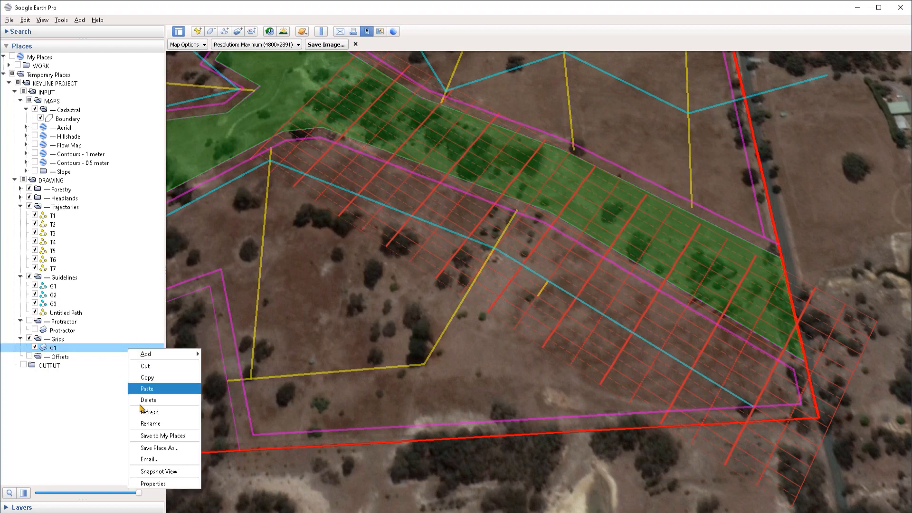
left_click(150, 484)
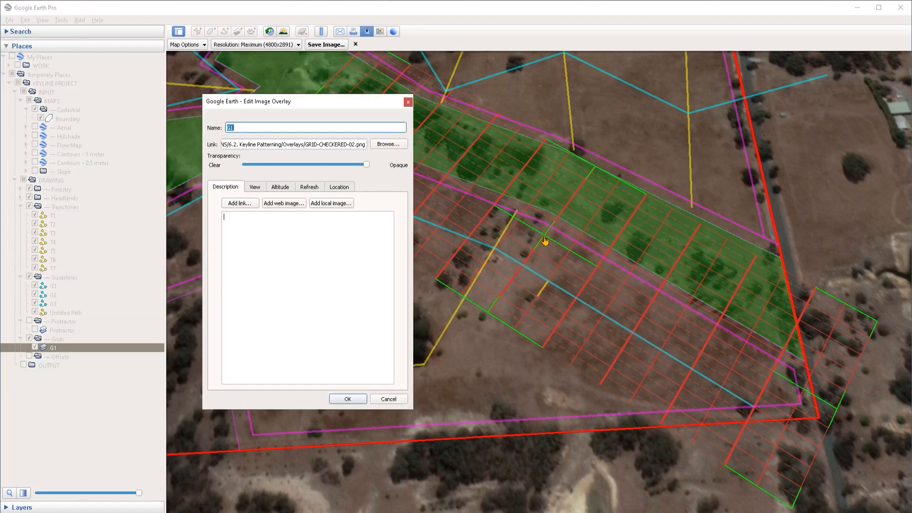
left_click_drag(545, 241, 593, 363)
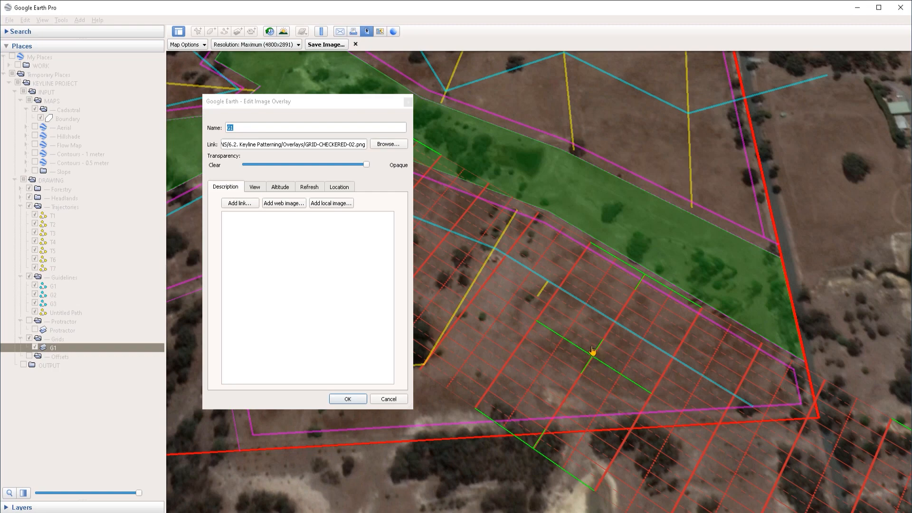
left_click_drag(592, 351, 591, 350)
left_click(350, 399)
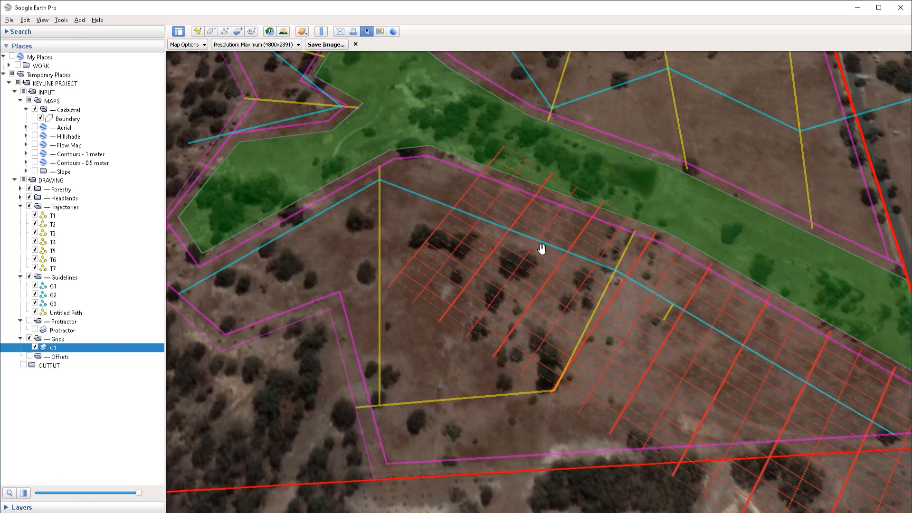
- Duplicate the G1 grid overlay within the Grids folder and rename the copy G2
left_click_drag(546, 251, 592, 267)
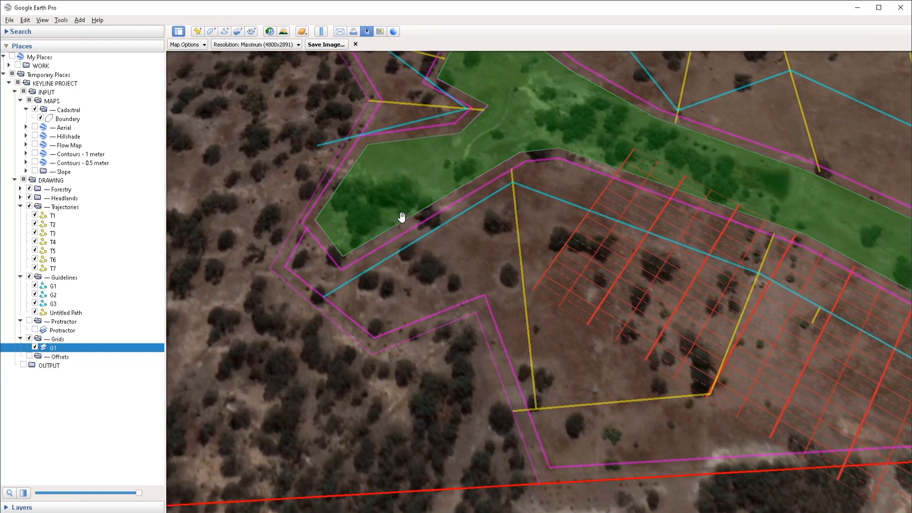
left_click_drag(639, 280, 477, 299)
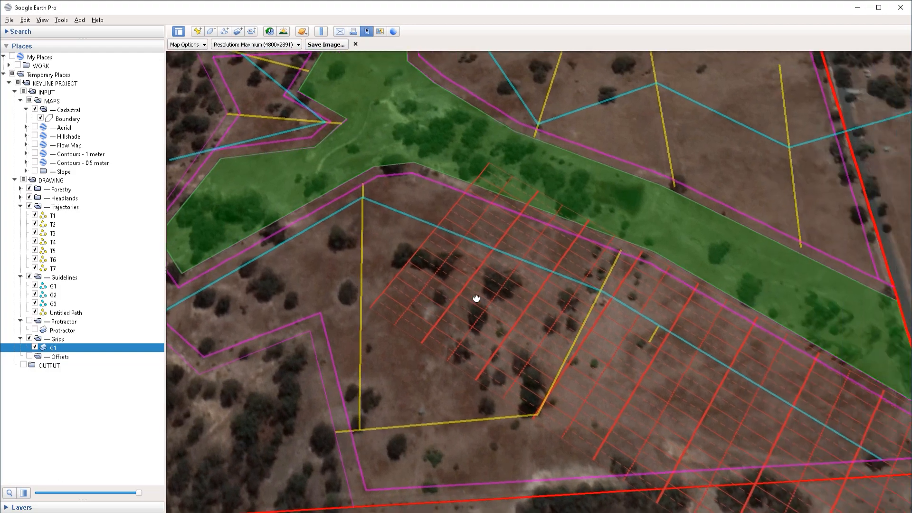
left_click(63, 348)
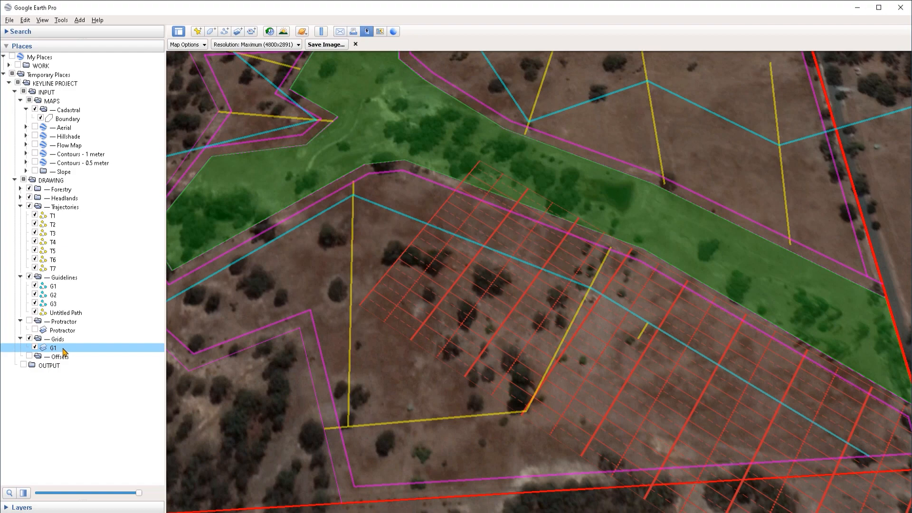
key("ctrl+v")
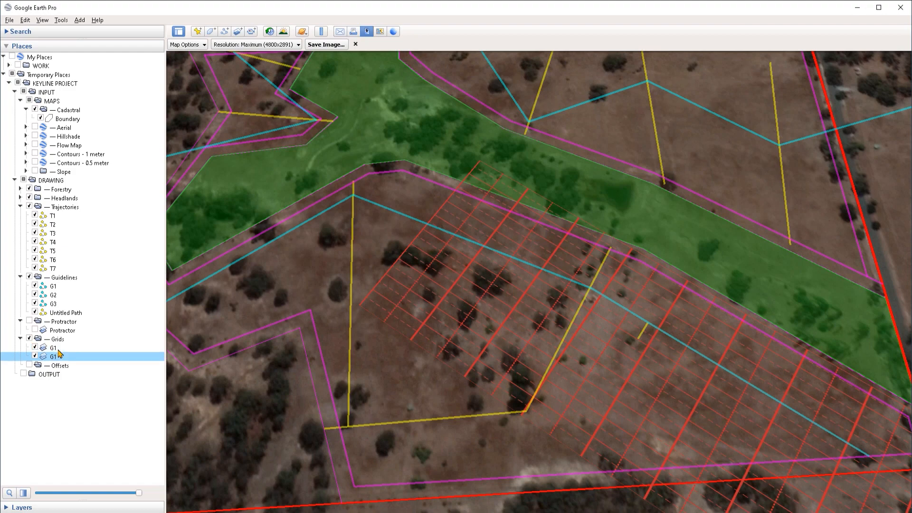
right_click(58, 360)
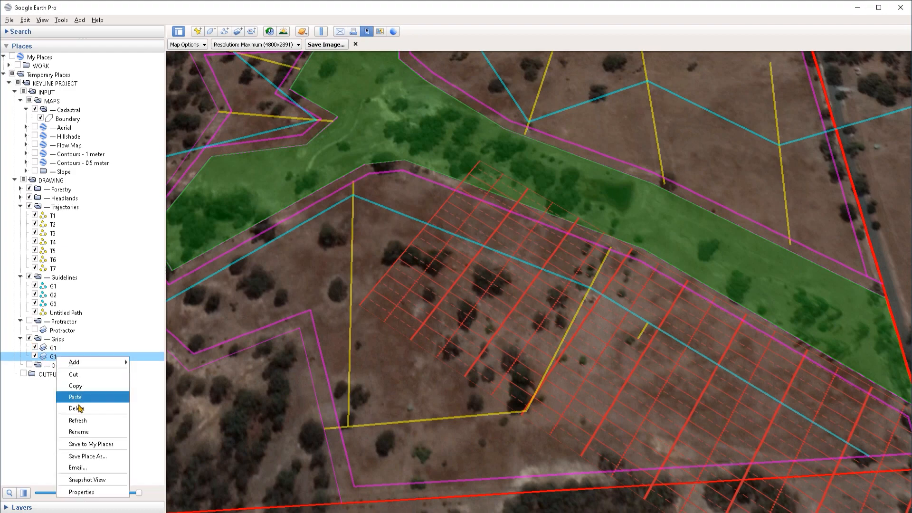
left_click(95, 431)
type("G2")
key("Return")
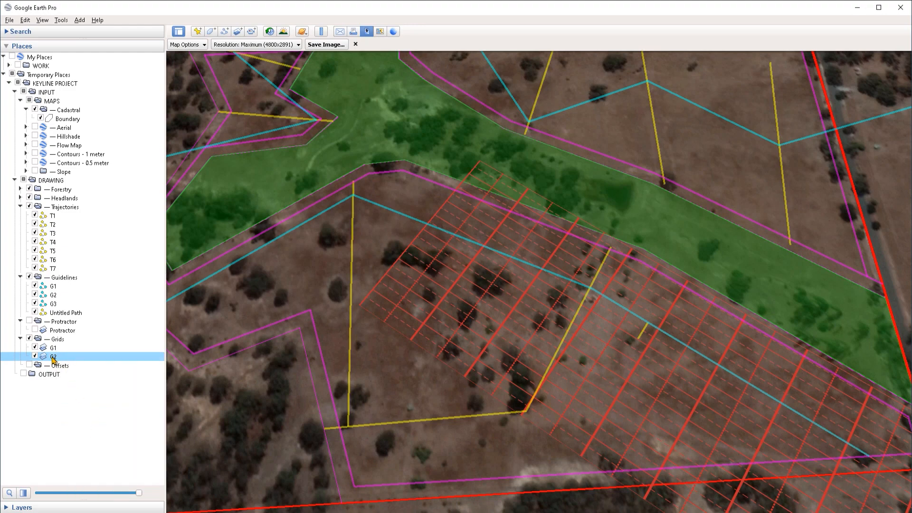
- Change the G2 grid overlay's image to GRID-CHECKERED-02-GREEN.png
right_click(59, 361)
left_click(95, 489)
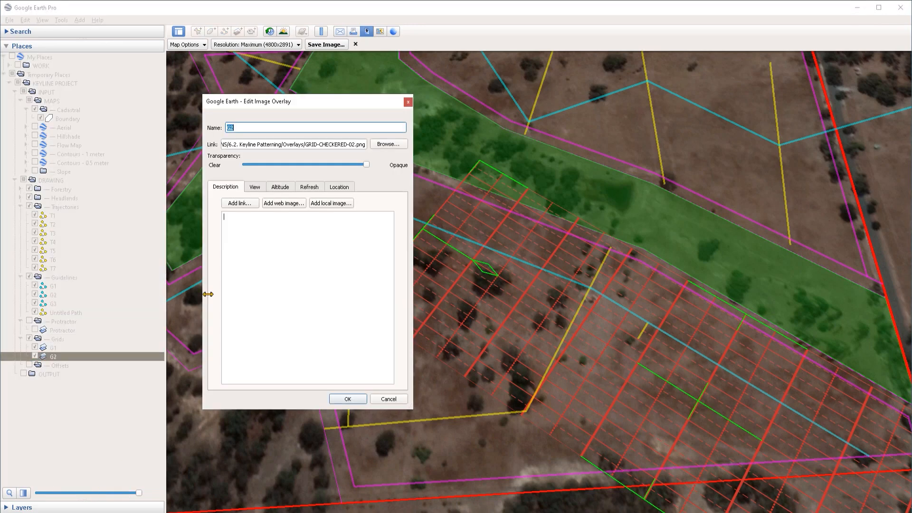
left_click(395, 145)
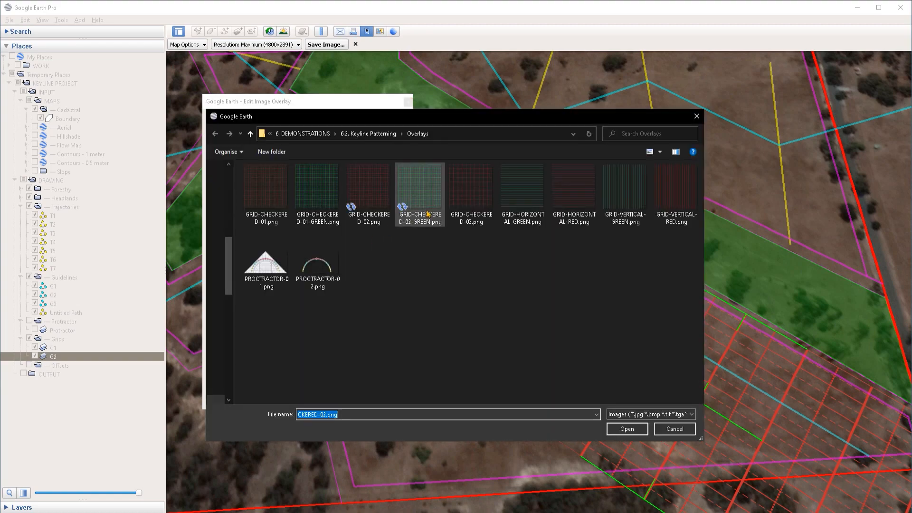
left_click(425, 211)
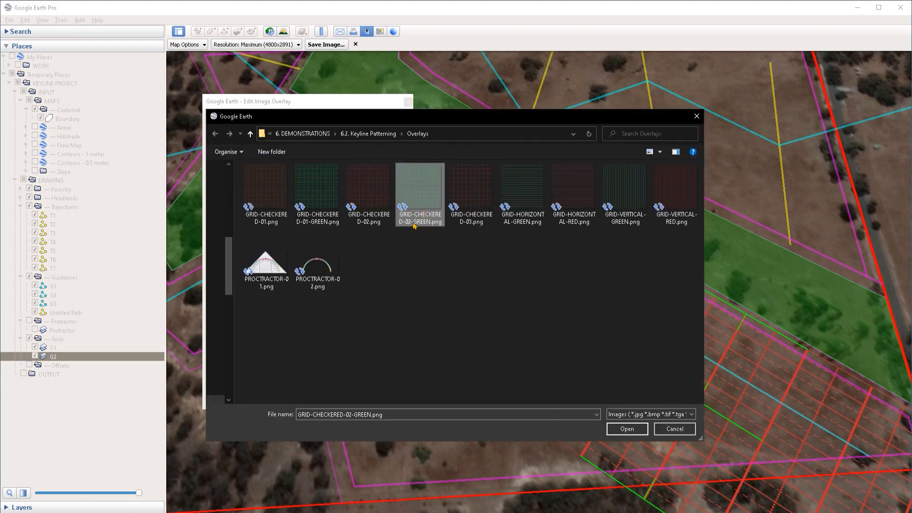
double_click(414, 223)
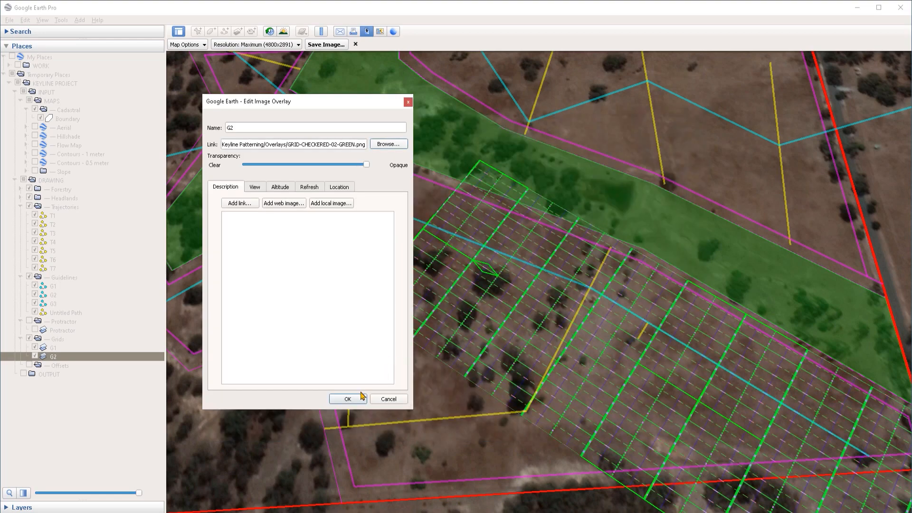
- Move the G2 grid overlay northwest and rotate it so its lines follow the middle segment of the southern guideline
left_click_drag(348, 109, 183, 111)
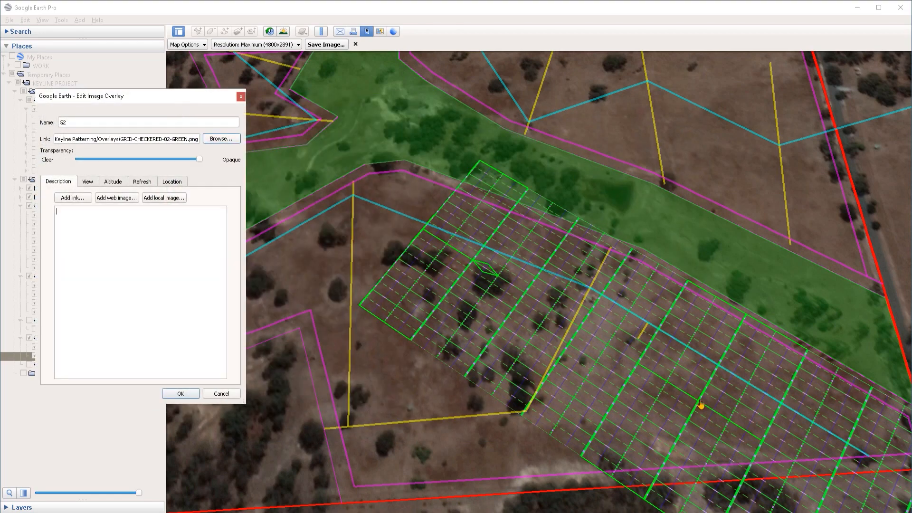
left_click_drag(701, 406, 563, 357)
left_click_drag(411, 218, 395, 252)
left_click_drag(607, 341, 587, 348)
left_click_drag(363, 253, 362, 256)
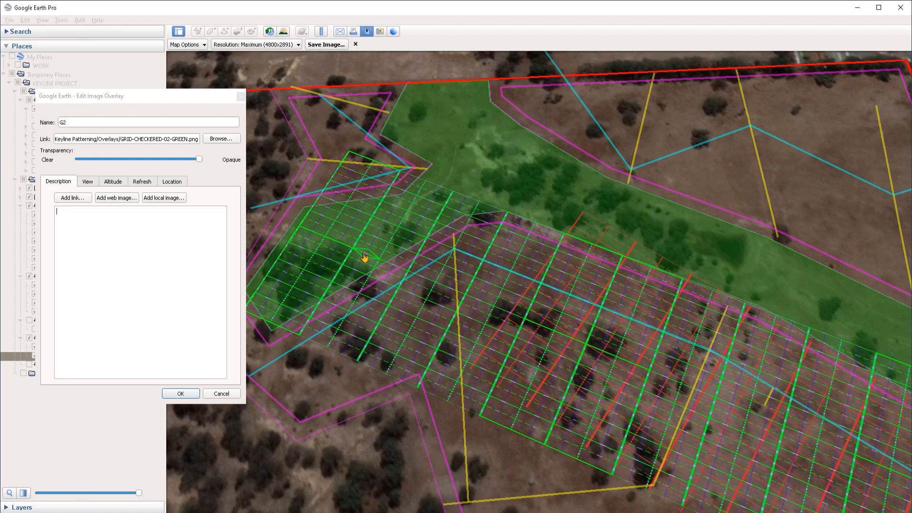
left_click_drag(557, 391, 630, 389)
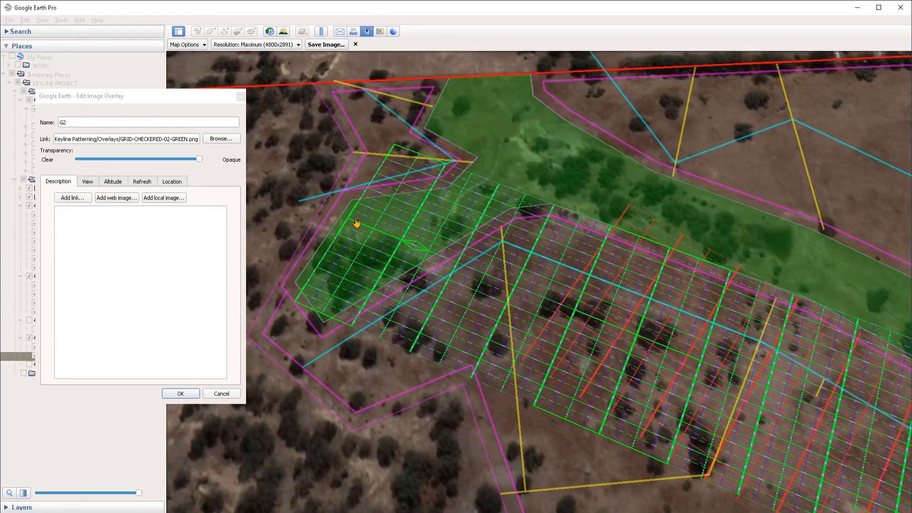
- Shorten and reposition the G2 grid overlay so it covers the field between the two long yellow trajectories, and save it
left_click_drag(352, 219, 538, 303)
left_click_drag(715, 500, 633, 447)
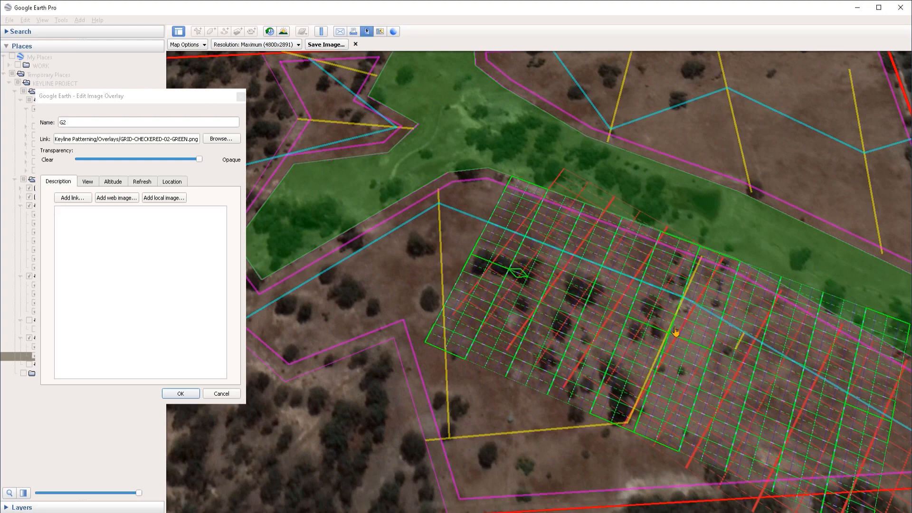
left_click_drag(664, 343, 539, 331)
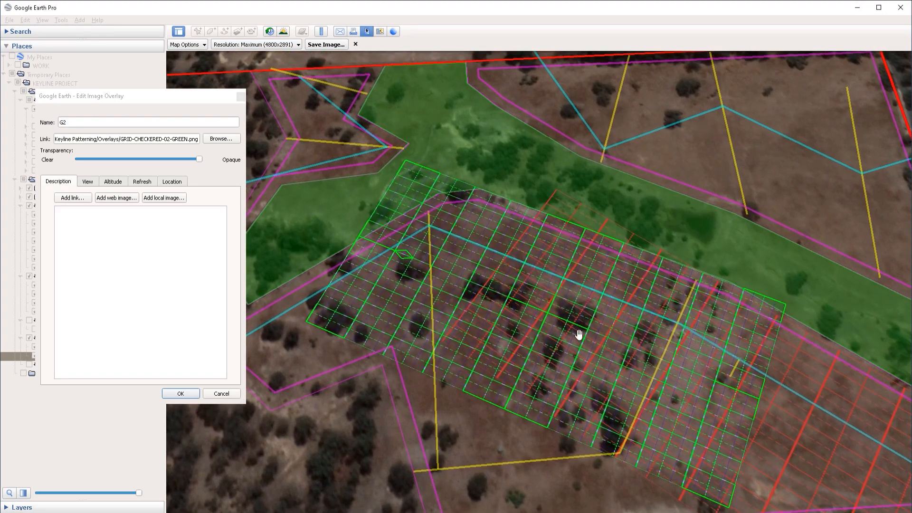
left_click_drag(359, 237, 409, 257)
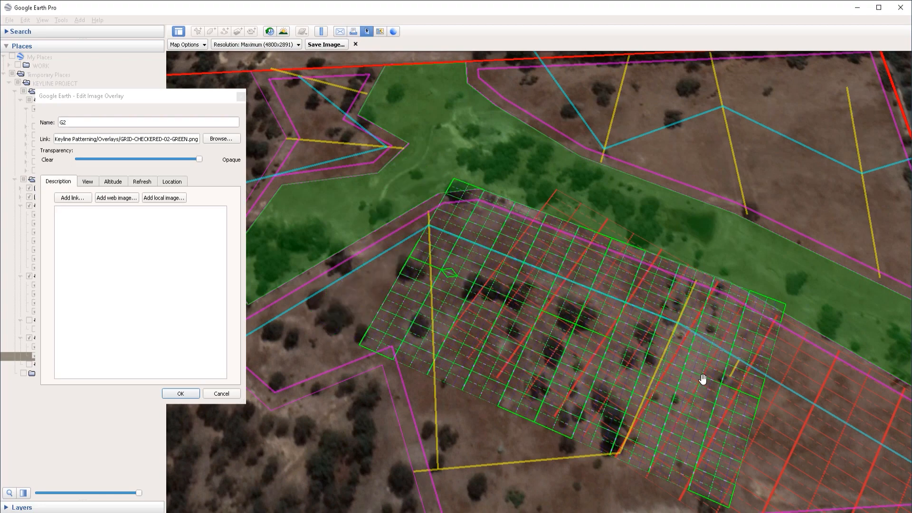
left_click_drag(760, 400, 668, 360)
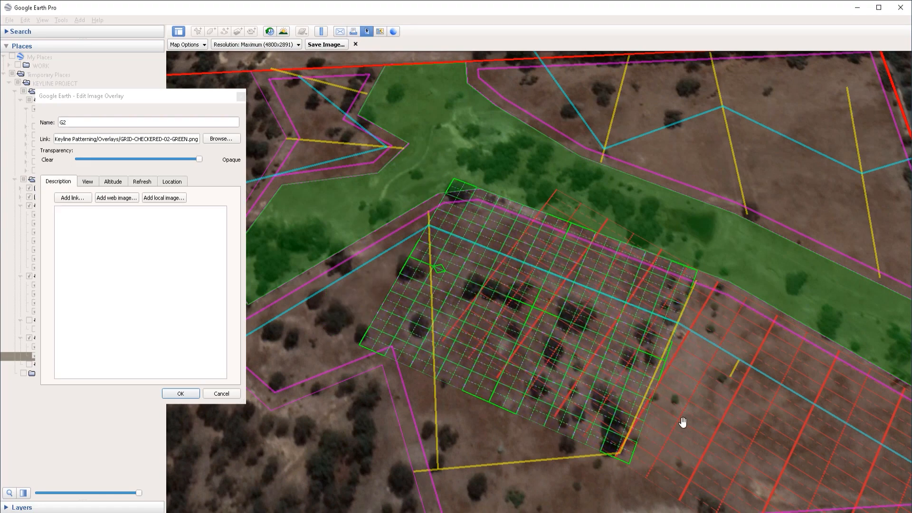
left_click(181, 393)
- Shorten the G1 grid overlay from both ends so it covers only the field east of the G2 grid, and save it
right_click(50, 349)
left_click(97, 483)
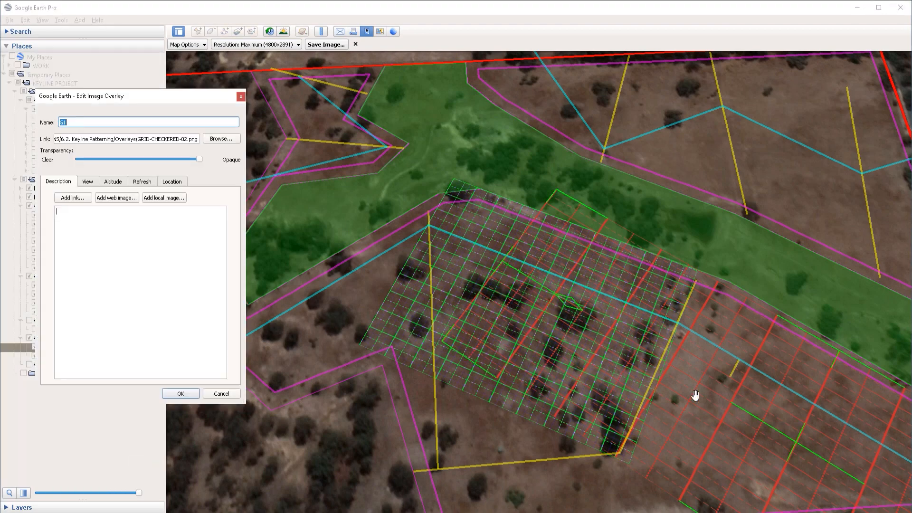
scroll(611, 261, "down", 3)
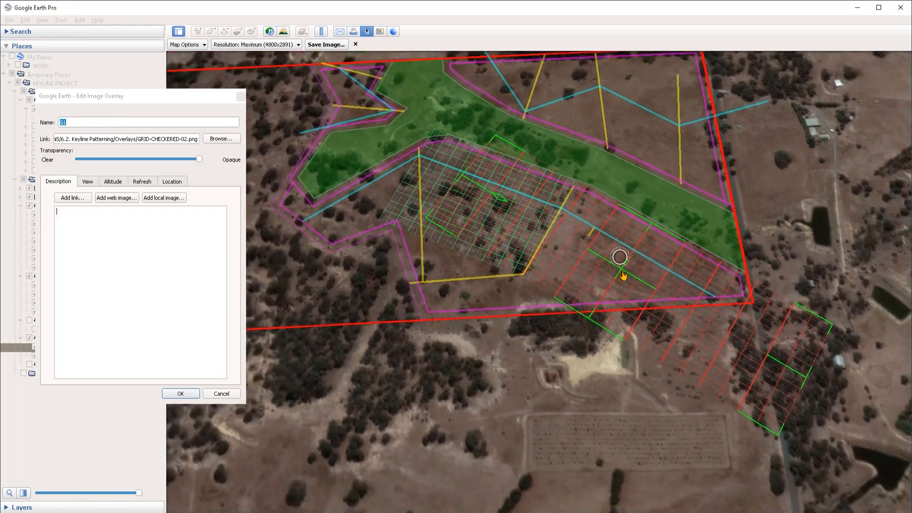
left_click_drag(764, 347, 729, 320)
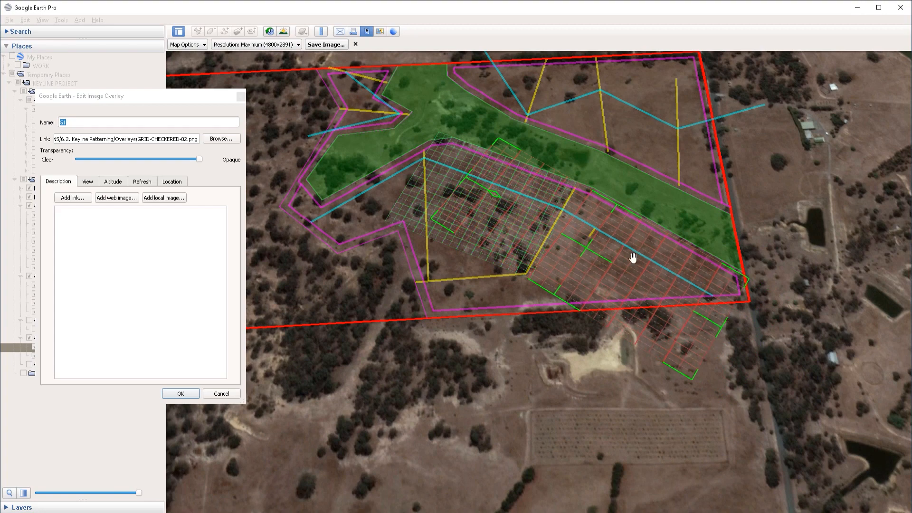
left_click_drag(476, 192, 589, 259)
left_click(177, 394)
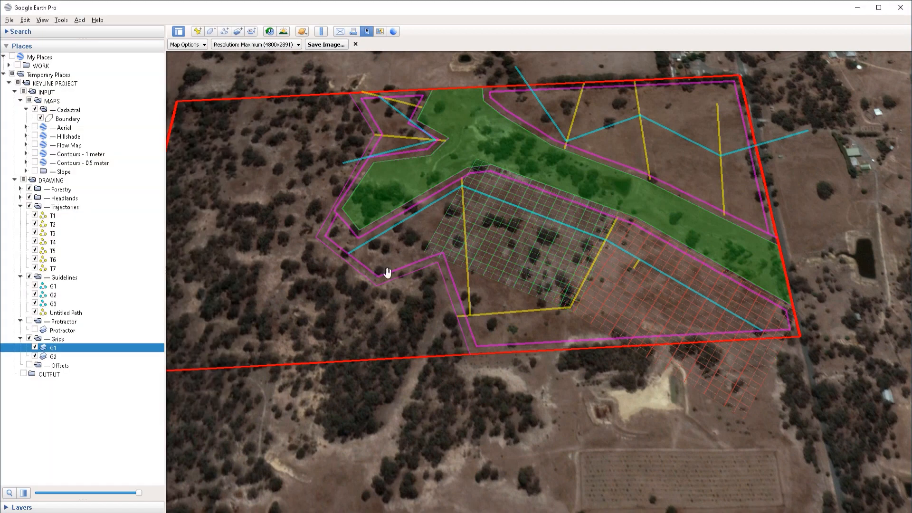
- Duplicate the G2 grid overlay within the Grids folder and rename the copy G3
scroll(387, 198, "up", 3)
scroll(387, 322, "down", 3)
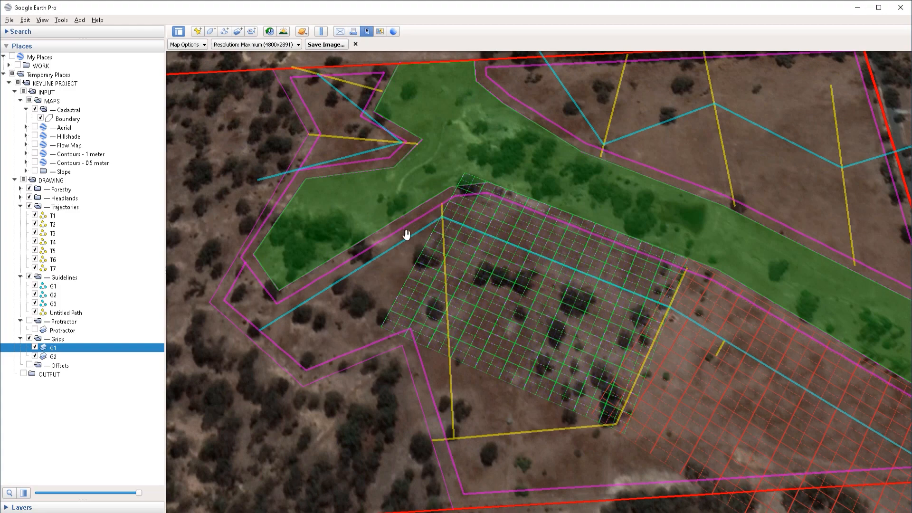
left_click(55, 357)
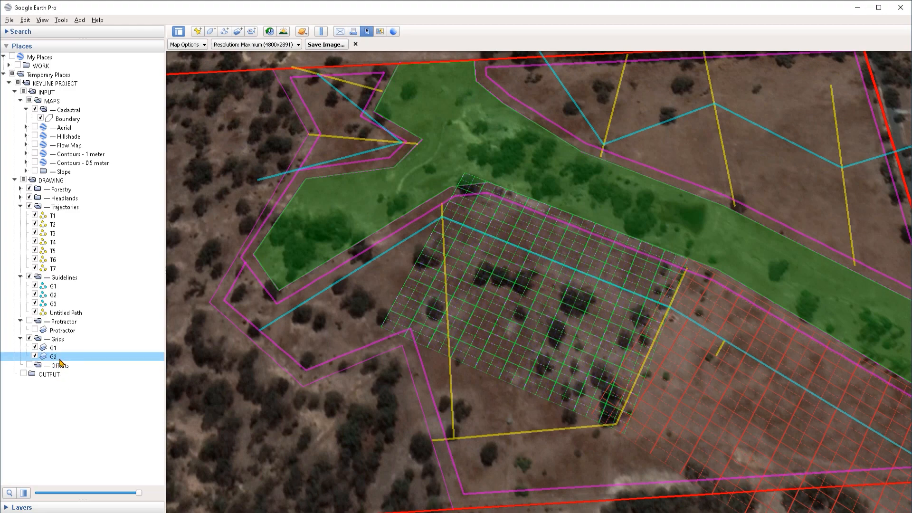
key("ctrl+v")
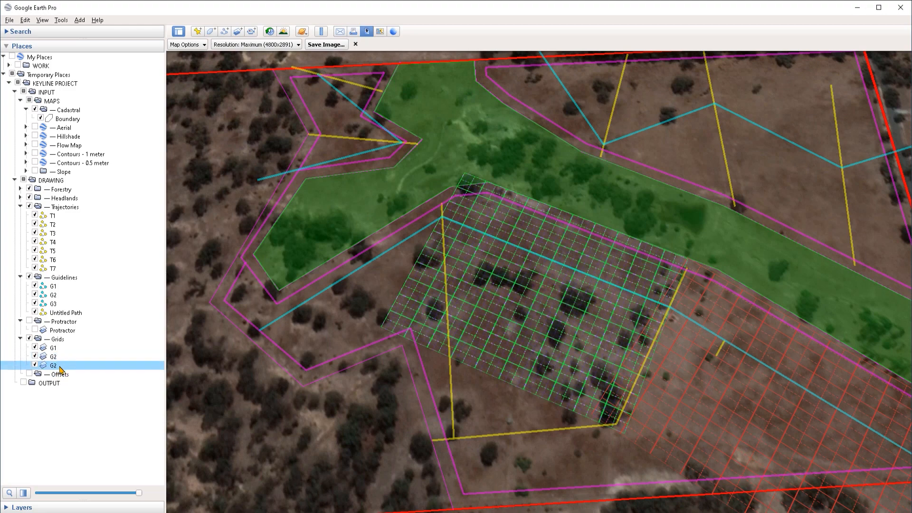
right_click(60, 366)
left_click(78, 498)
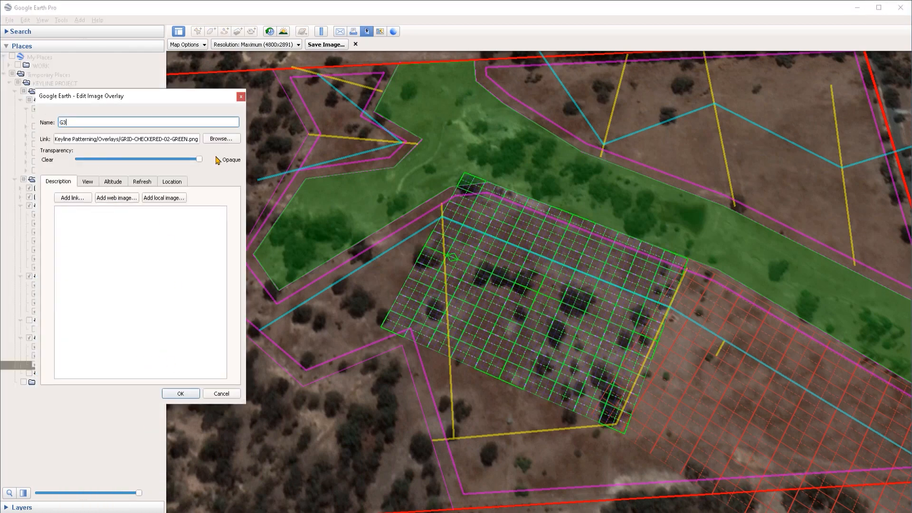
- Change the G3 grid overlay's image to GRID-CHECKERED-02.png
left_click(221, 139)
left_click(214, 199)
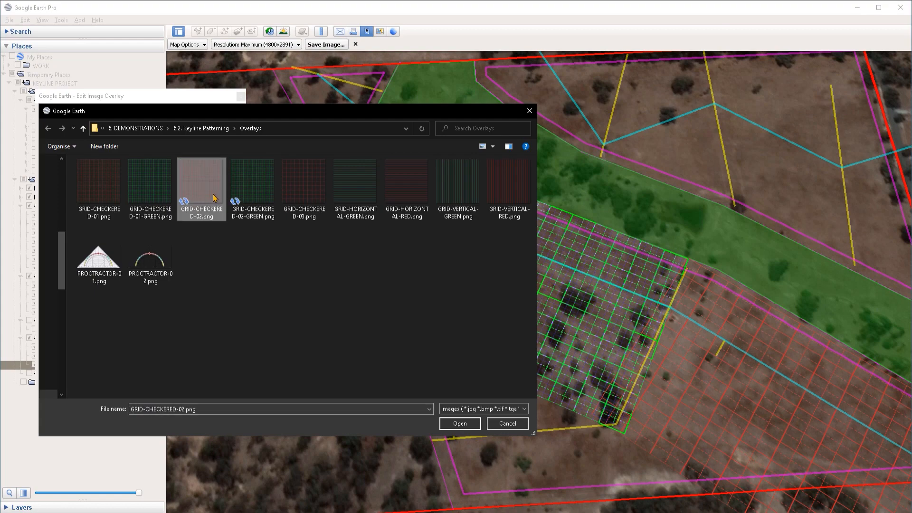
left_click(471, 427)
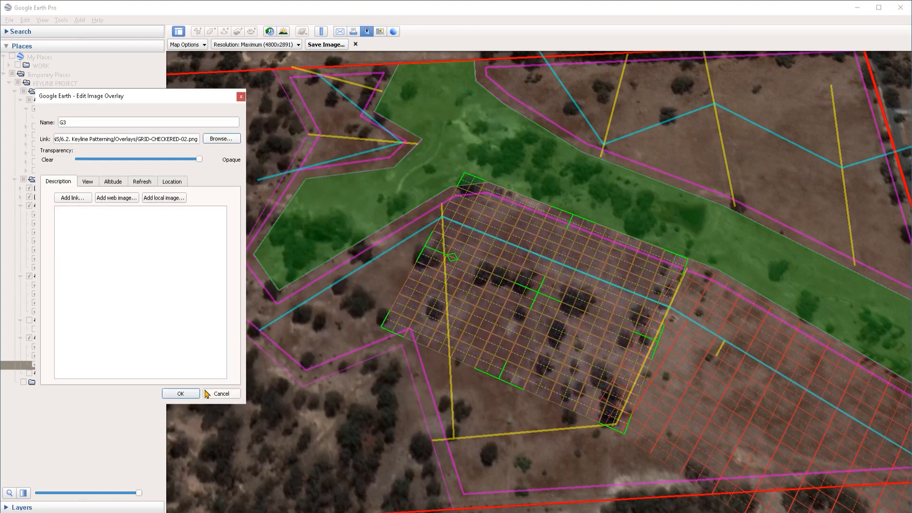
- Move the G3 grid overlay west and rotate it to follow the guideline's western segment, and save it
left_click_drag(356, 306, 404, 328)
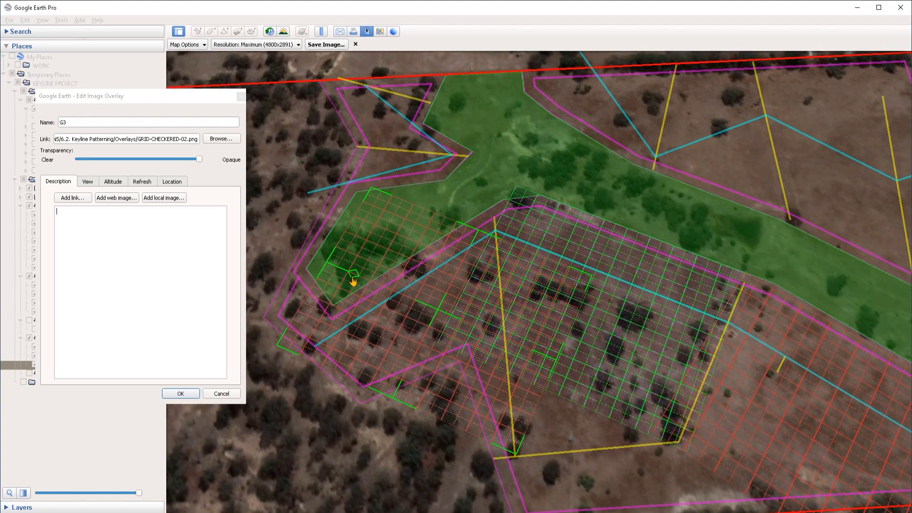
left_click_drag(353, 281, 345, 376)
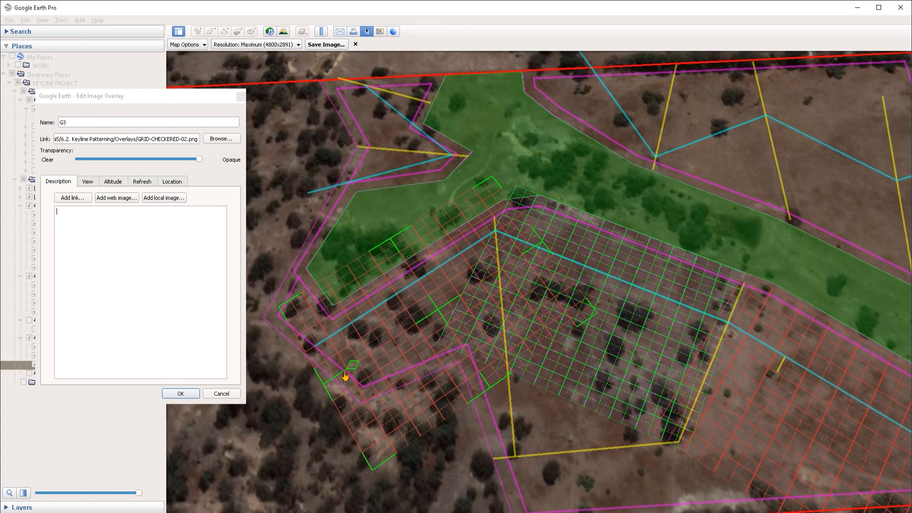
left_click_drag(439, 312, 410, 333)
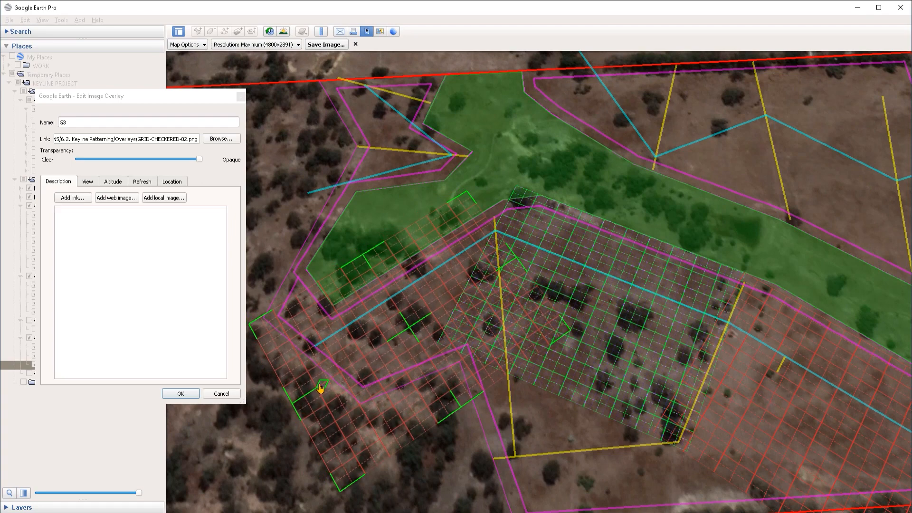
left_click_drag(321, 388, 322, 391)
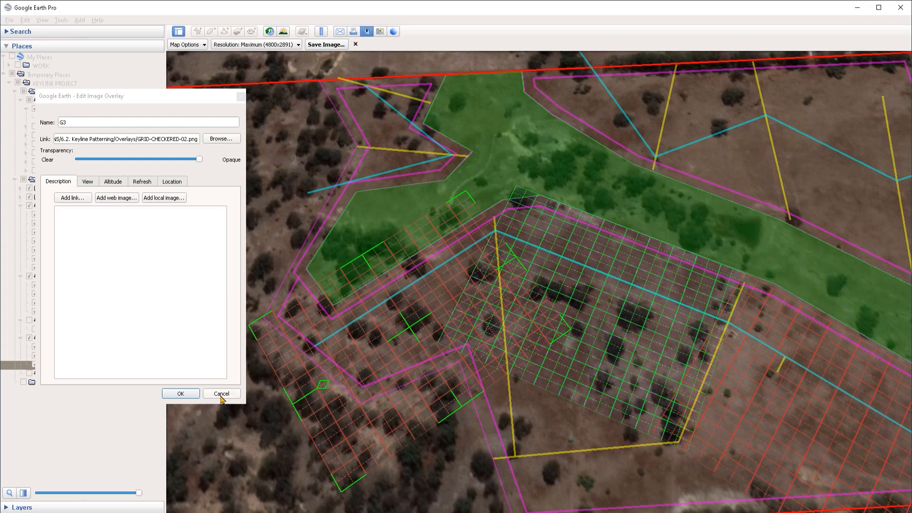
left_click(181, 394)
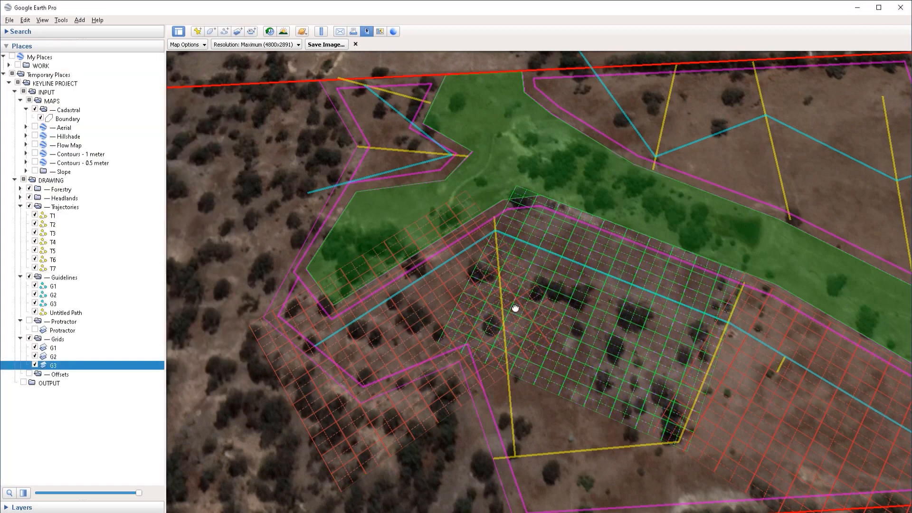
- Delete the Untitled Path from the Guidelines folder
scroll(515, 305, "down", 3)
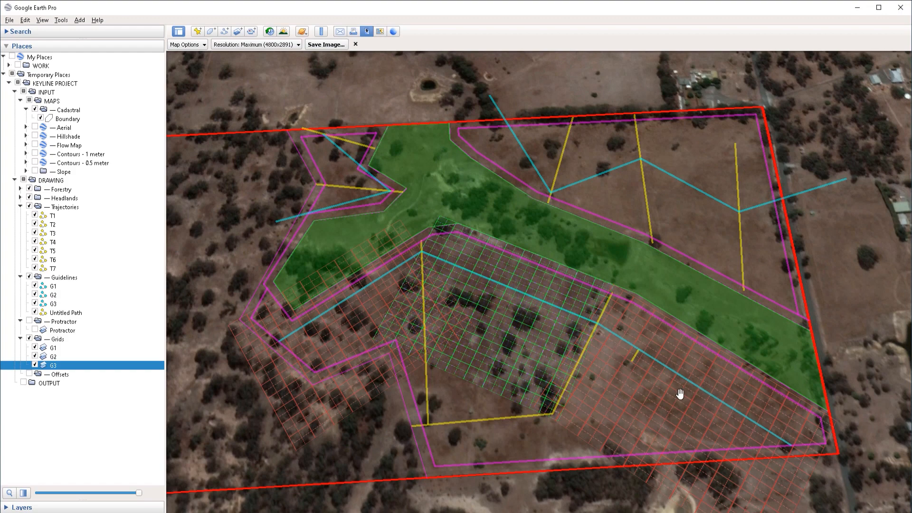
right_click(62, 312)
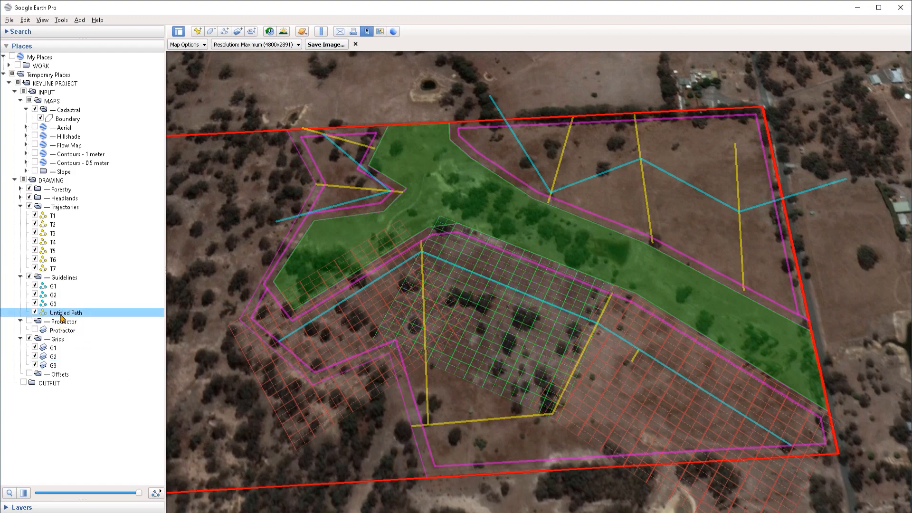
left_click(78, 367)
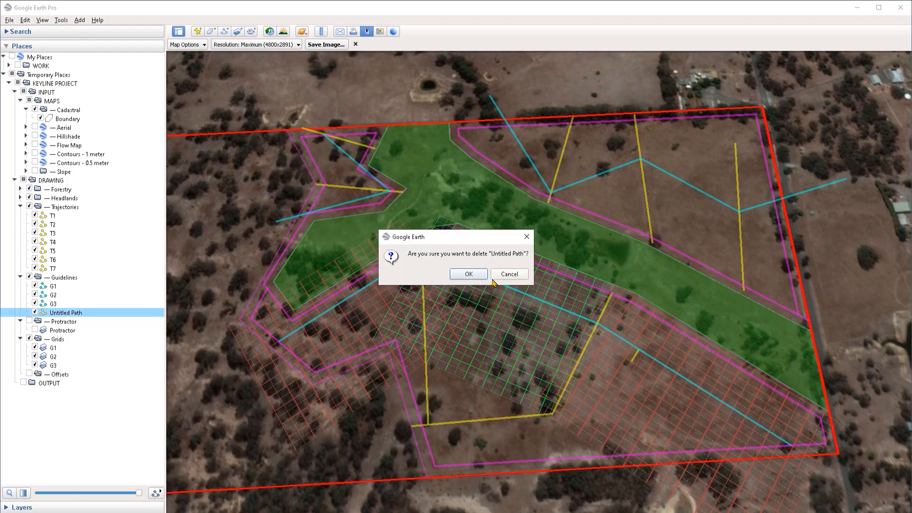
key("Return")
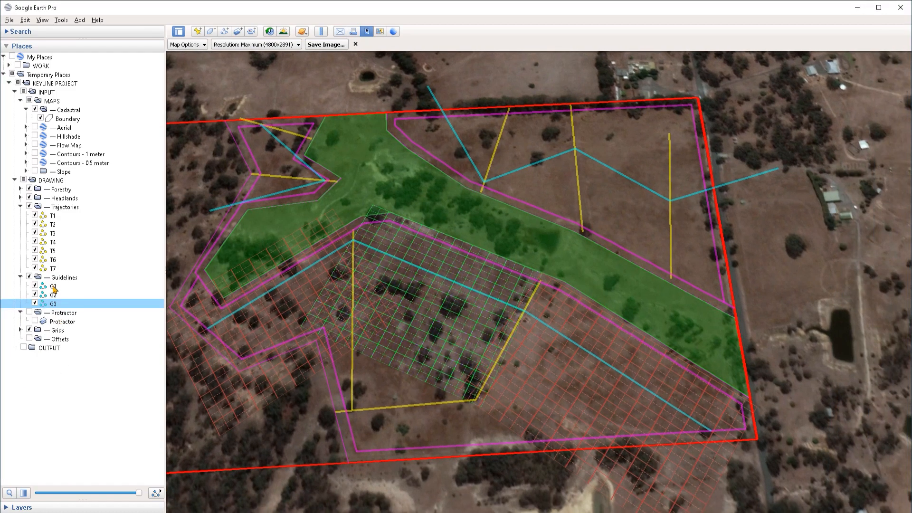
- Start a new path in the Offsets folder and move its dialog clear of the gridded area
left_click(55, 341)
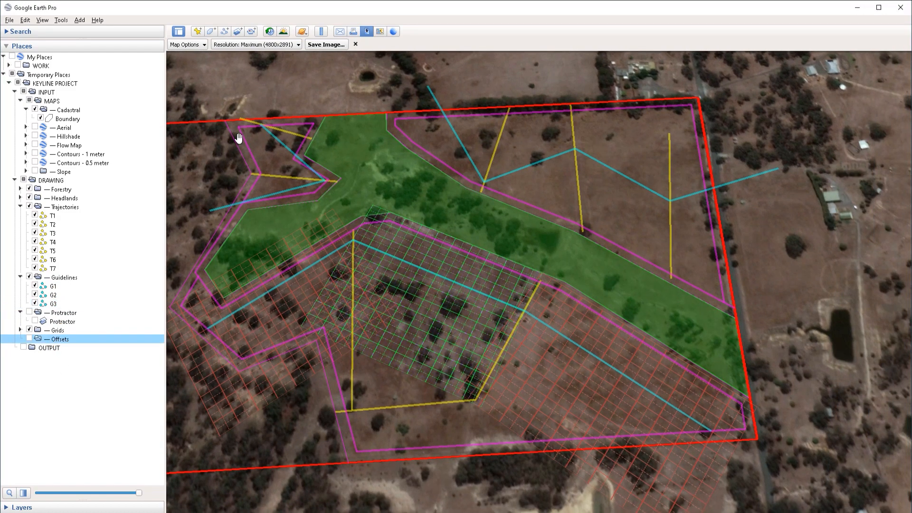
left_click(226, 32)
scroll(684, 421, "up", 3)
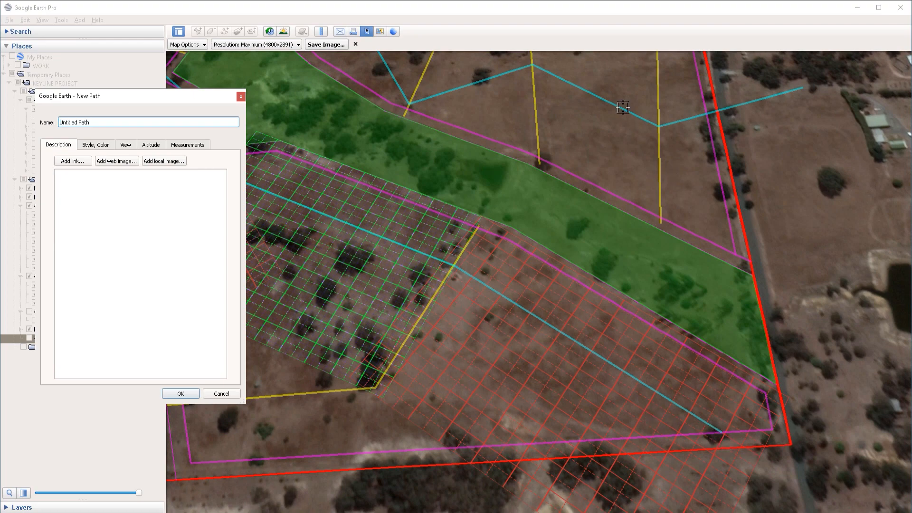
left_click(624, 16)
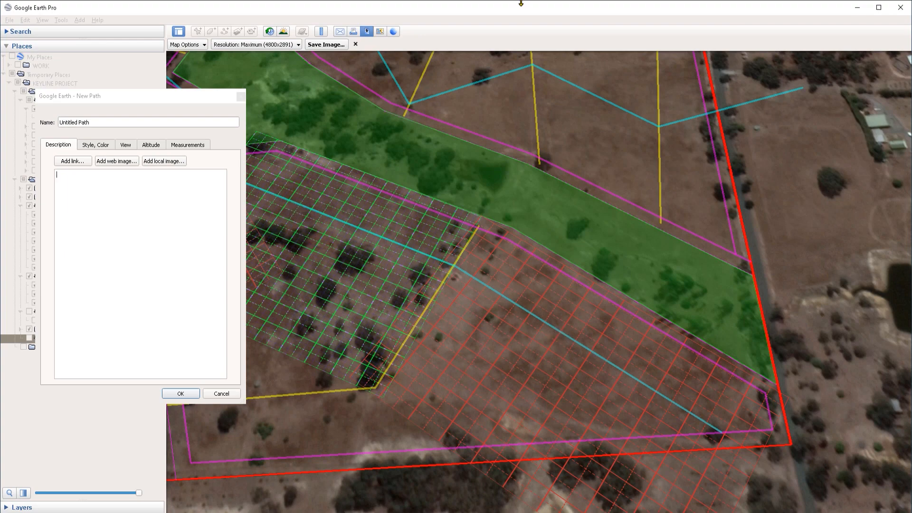
left_click_drag(193, 98, 158, 97)
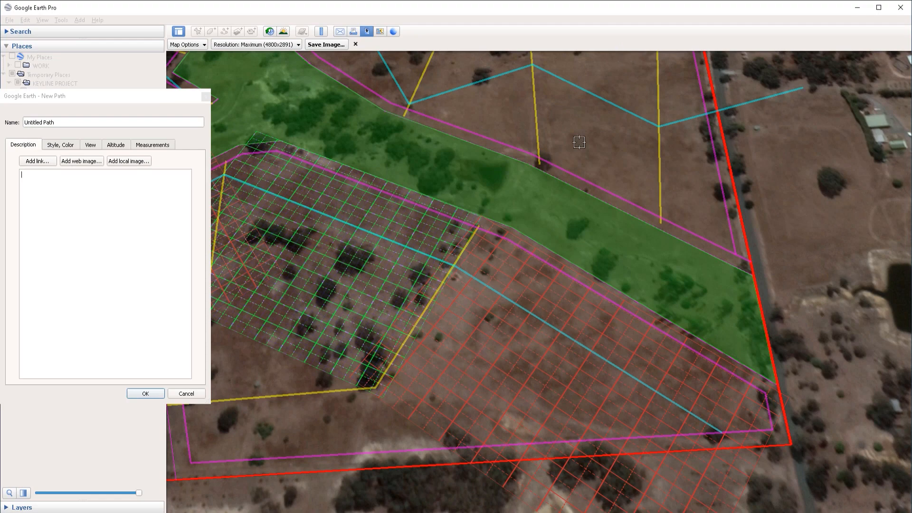
key("Down")
key("Up")
key("Left")
key("Down")
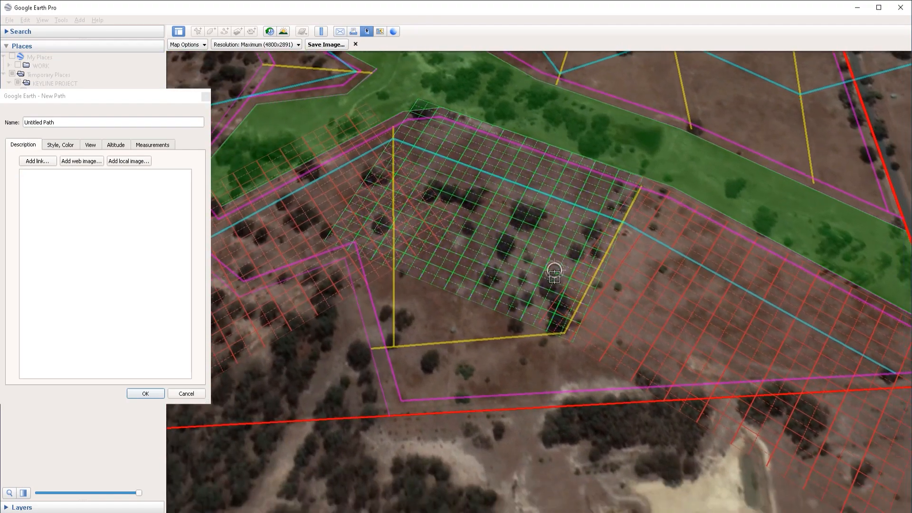
scroll(554, 271, "down", 2)
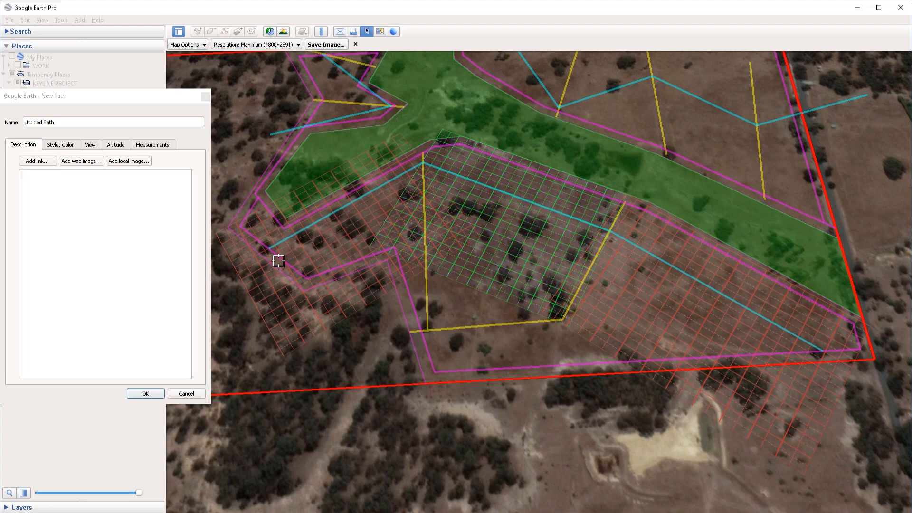
scroll(779, 364, "up", 5)
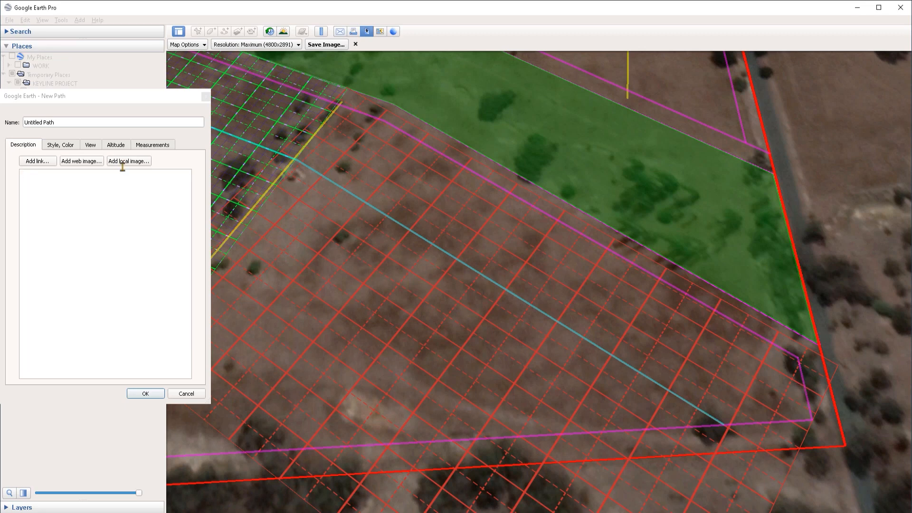
- Style the new path's line as cyan with a width of 5.0 and 100% opacity
left_click(60, 145)
left_click(49, 179)
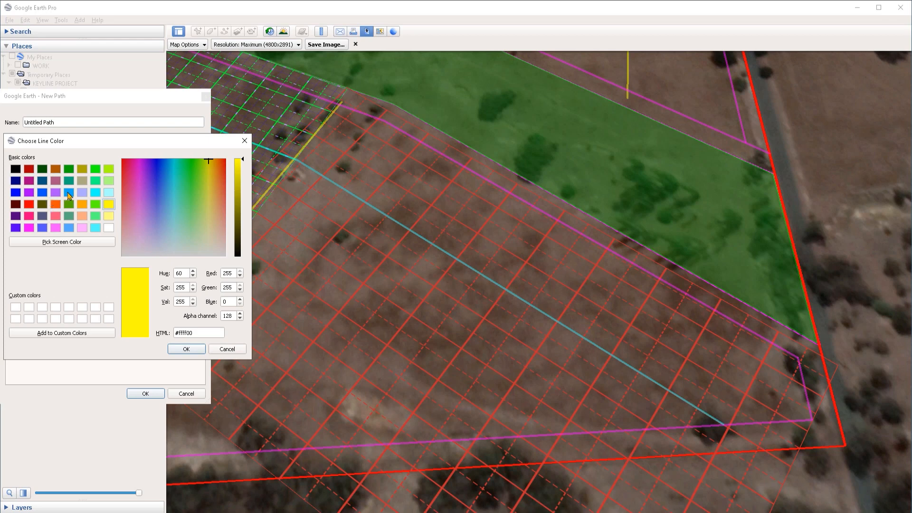
left_click(95, 192)
key("Return")
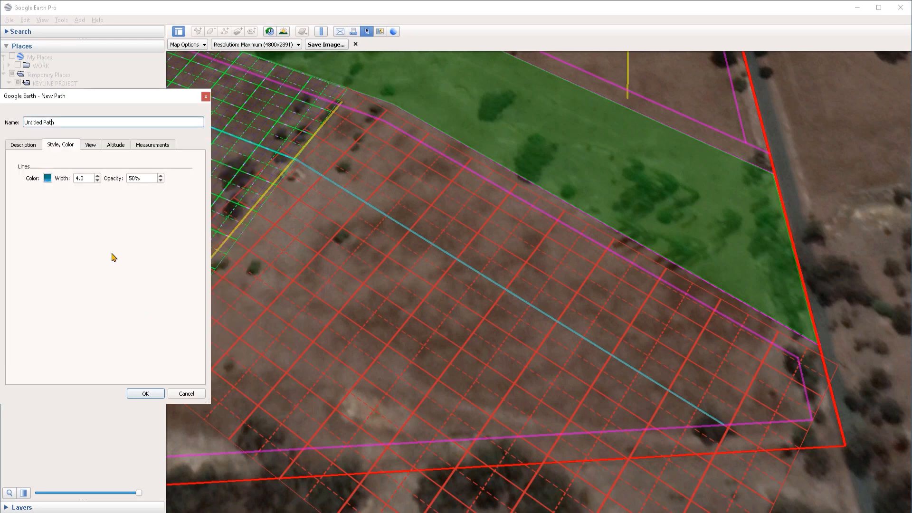
double_click(85, 178)
type("5")
key("Tab")
type("1")
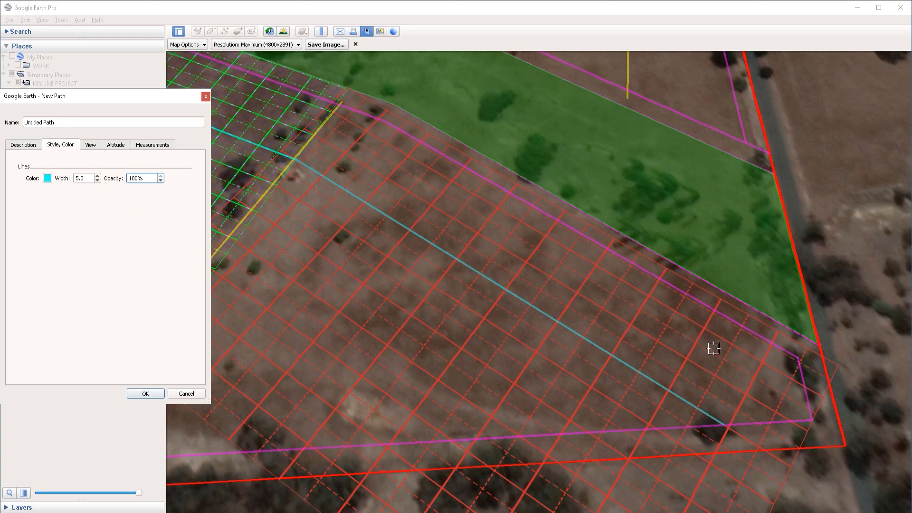
- Draw the first offset path north of the guideline, from the eastern headland line, bending at the yellow trajectory, to the northern headland line, and save it
left_click(333, 111)
key("Left")
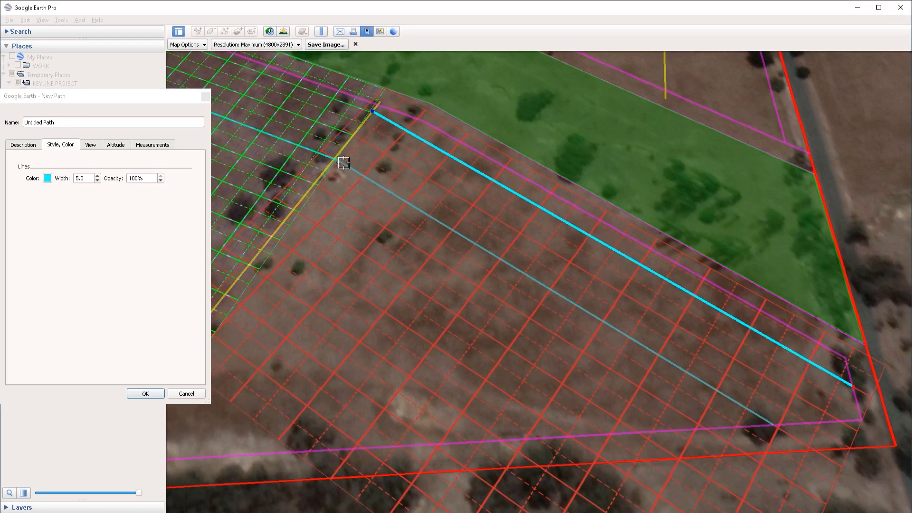
key("Up")
key("Left")
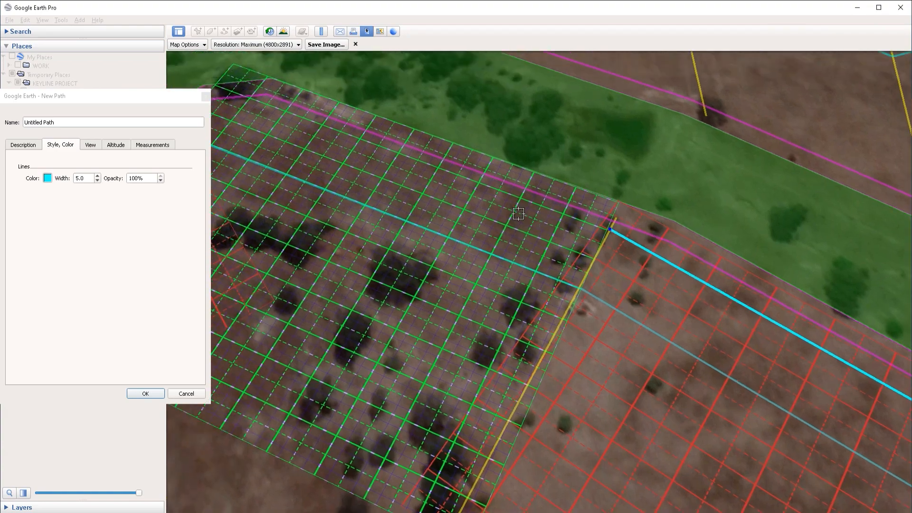
key("Up")
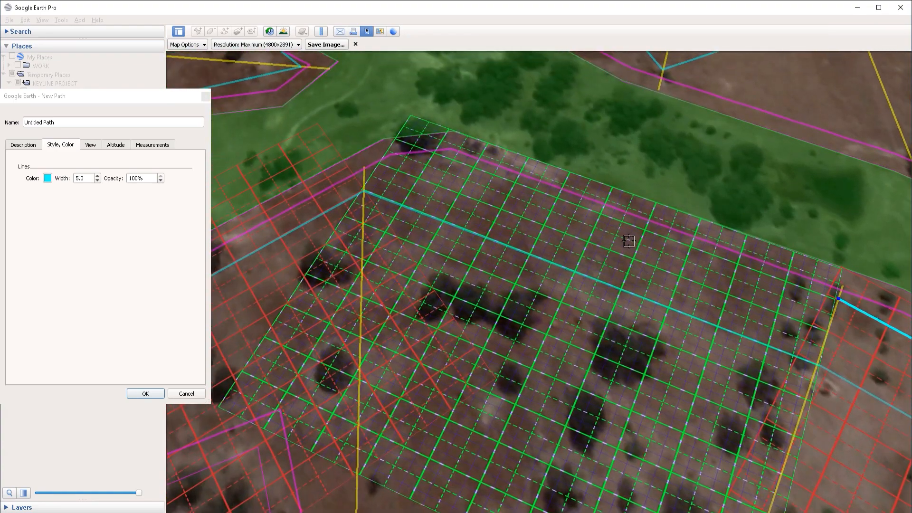
left_click(429, 152)
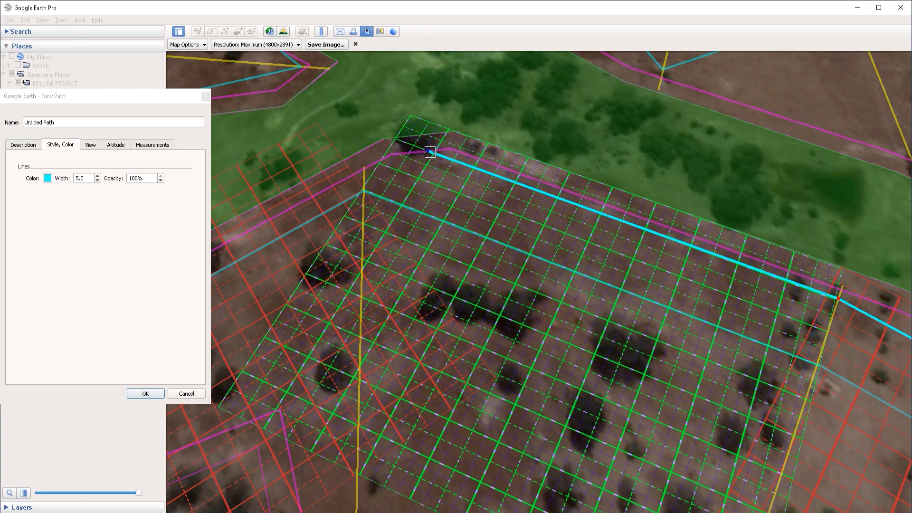
left_click(838, 299)
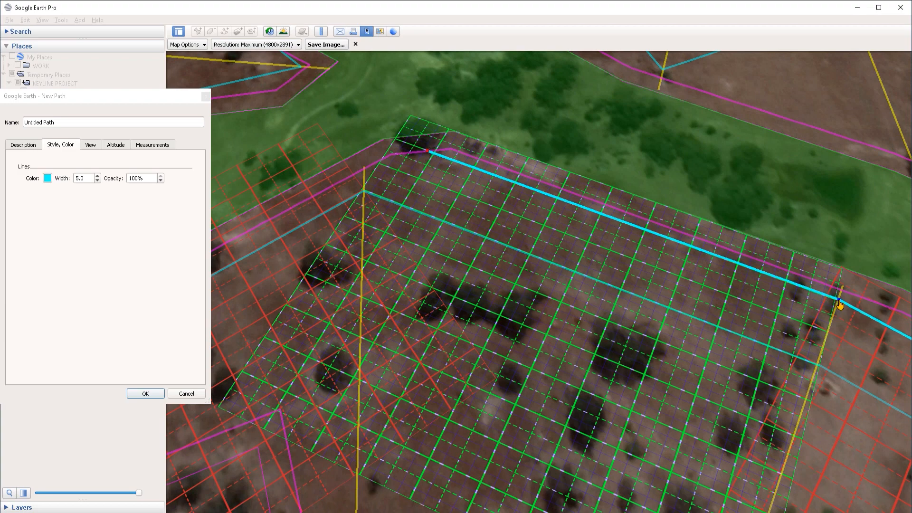
left_click(145, 394)
- Start a second offset path between the first one and the guideline, from the eastern headland line to the eastern yellow trajectory
left_click_drag(370, 248, 527, 201)
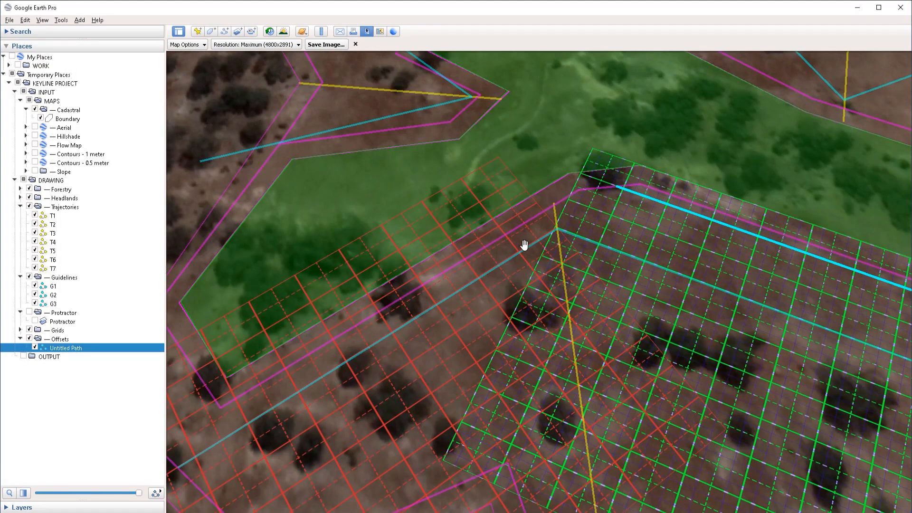
key("ctrl+shift+t")
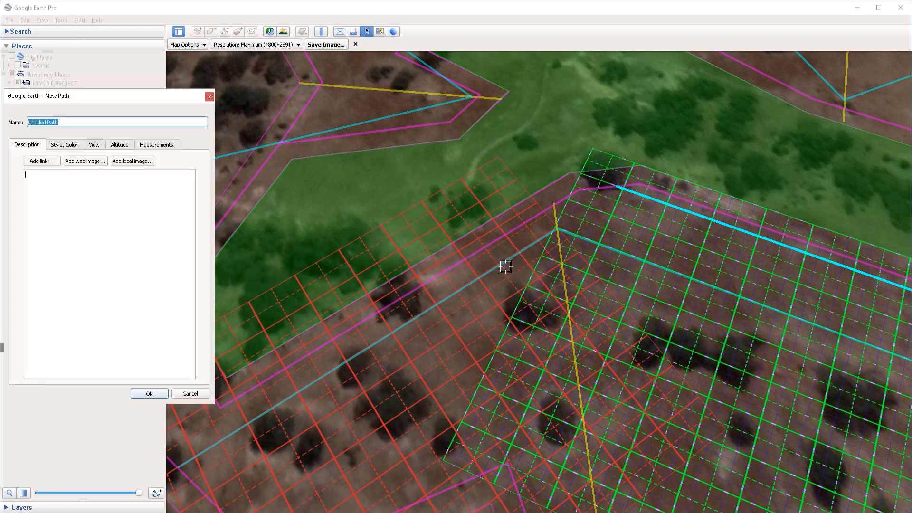
left_click(613, 14)
left_click(163, 99)
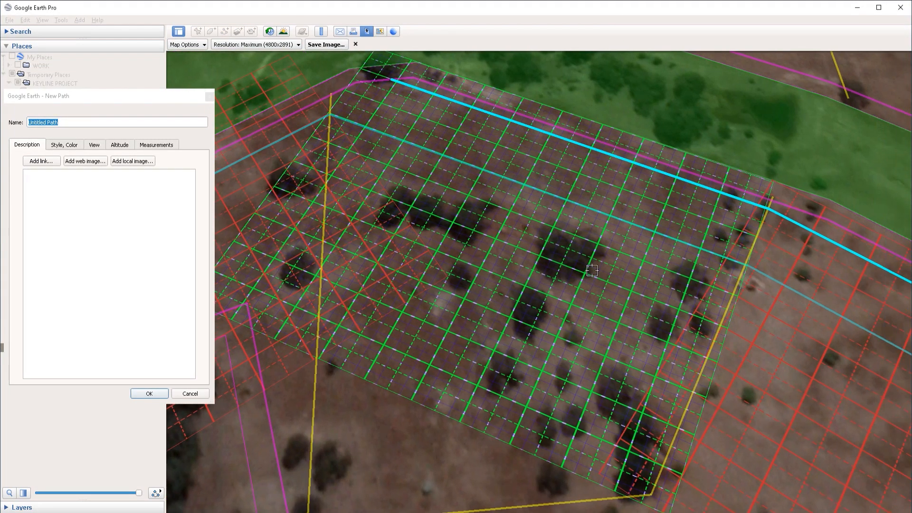
key("Right")
key("Down")
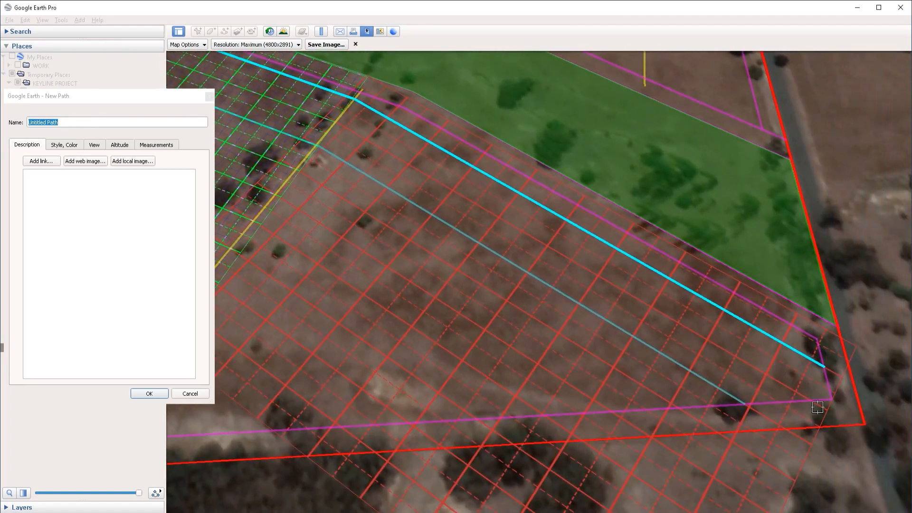
left_click(817, 407)
key("Left")
key("Up")
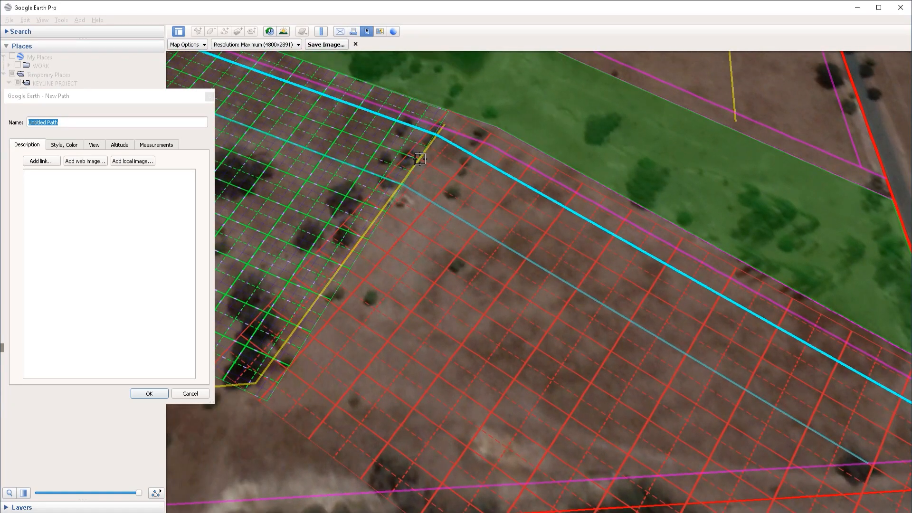
left_click(420, 160)
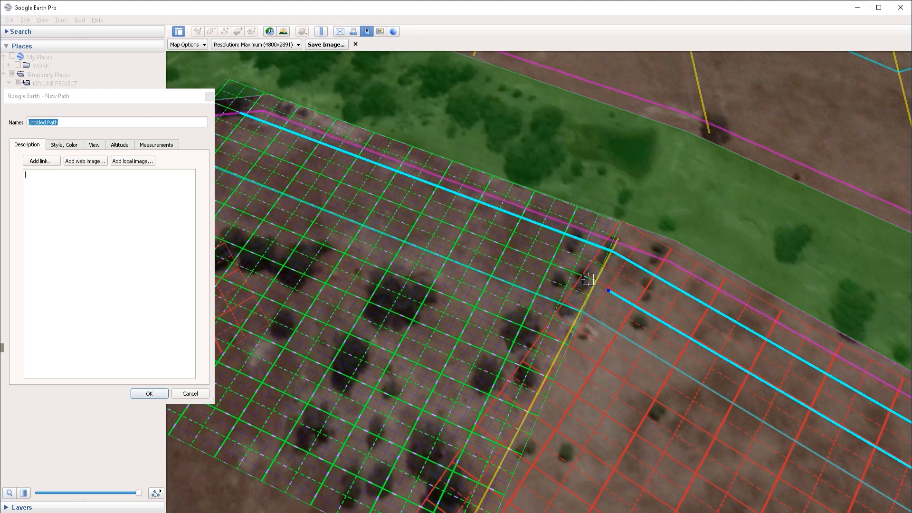
- Align the second offset path's bend point with the eastern yellow trajectory and extend the path west to the headland line
left_click_drag(608, 290, 597, 281)
key("Left")
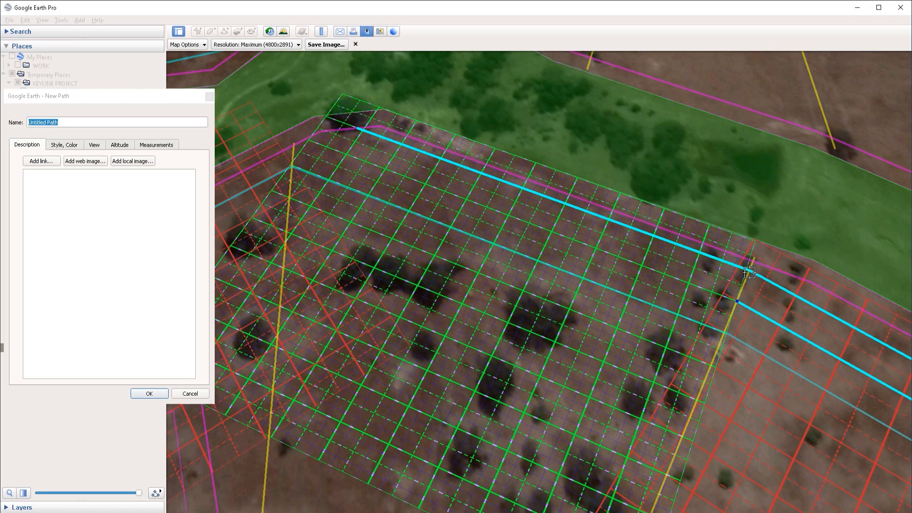
left_click_drag(735, 306, 739, 298)
left_click(737, 302)
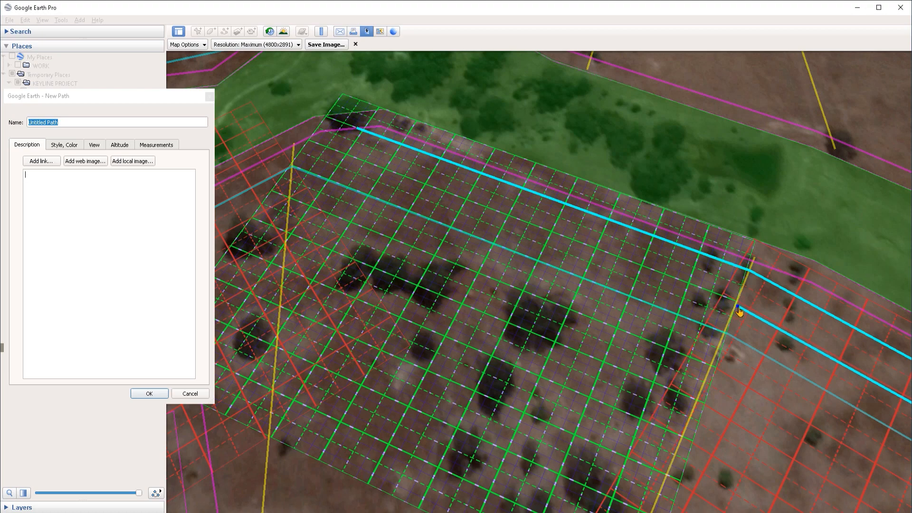
mouse_move(739, 310)
left_mouse_down()
mouse_move(725, 314)
mouse_move(737, 308)
left_mouse_up()
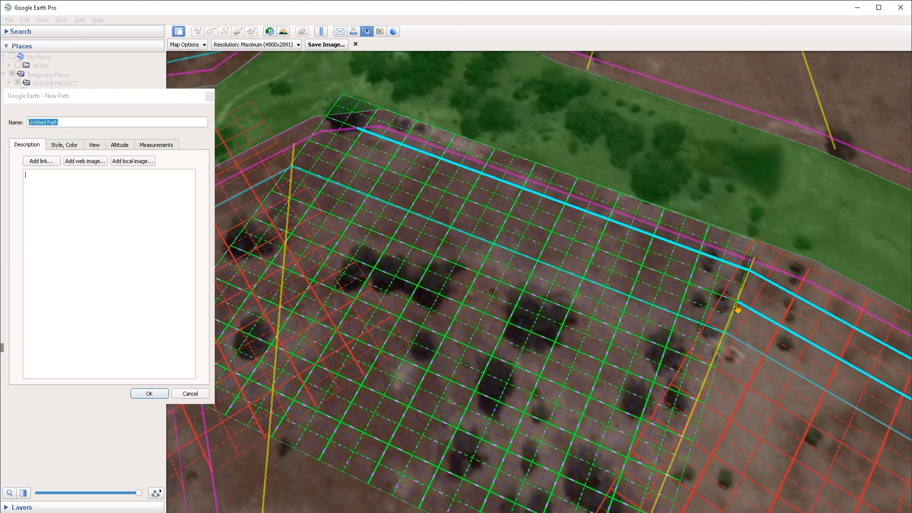
key("Left")
key("Up")
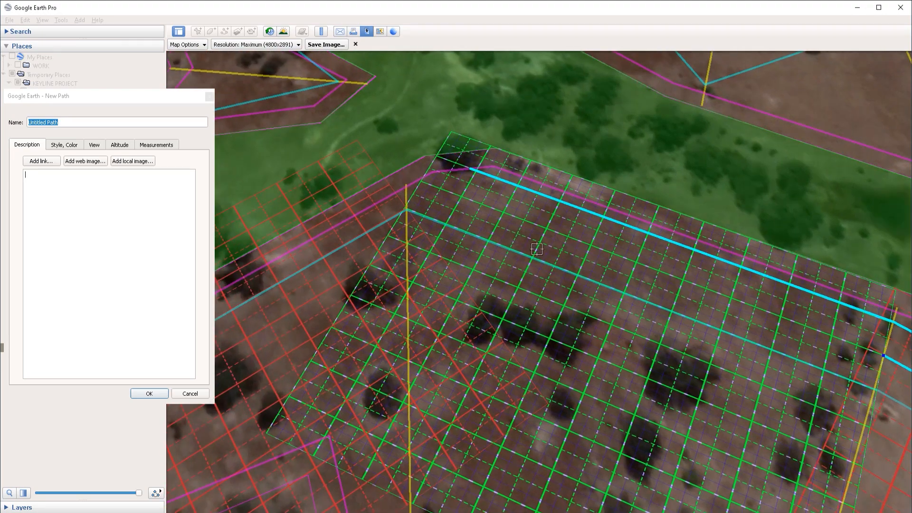
left_click(419, 180)
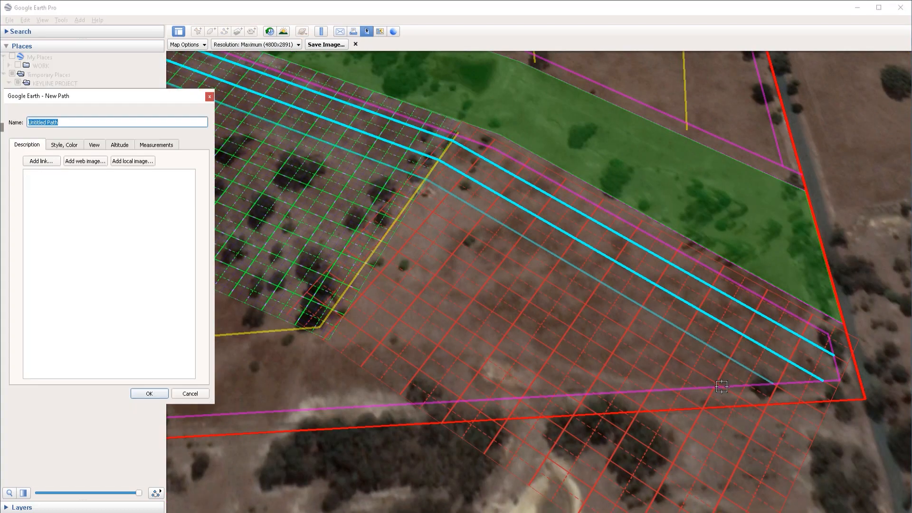
- Draw a third offset path south of the guideline, from the southern headland line, bending at both yellow trajectories, to the western headland line, and save it
left_click(721, 386)
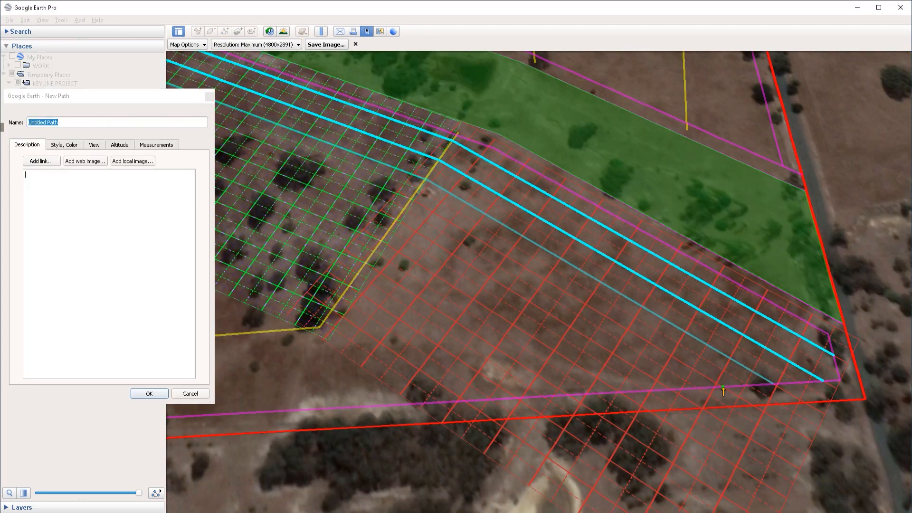
left_click(413, 201)
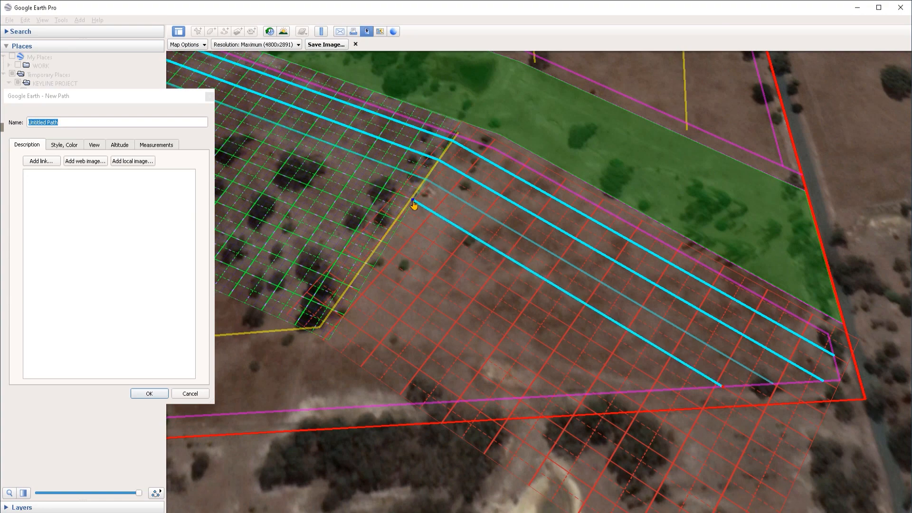
key("Left")
key("Up")
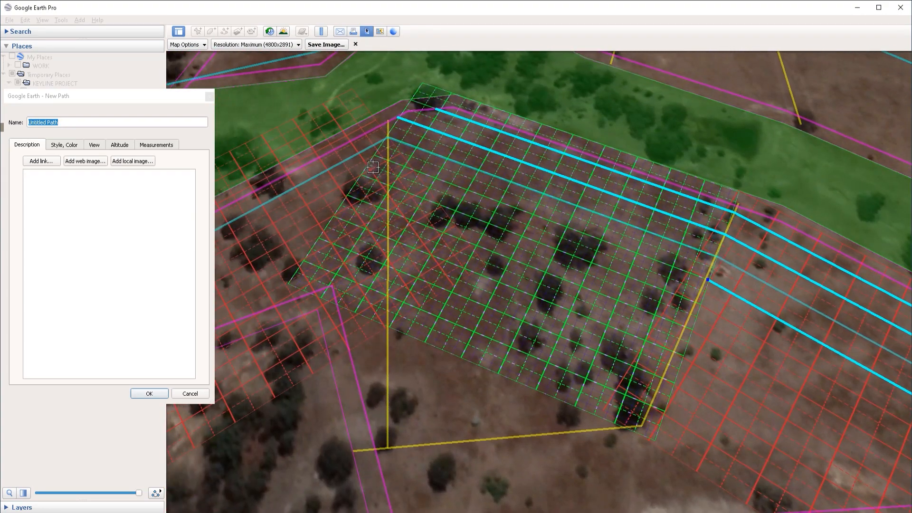
left_click(388, 162)
key("Left")
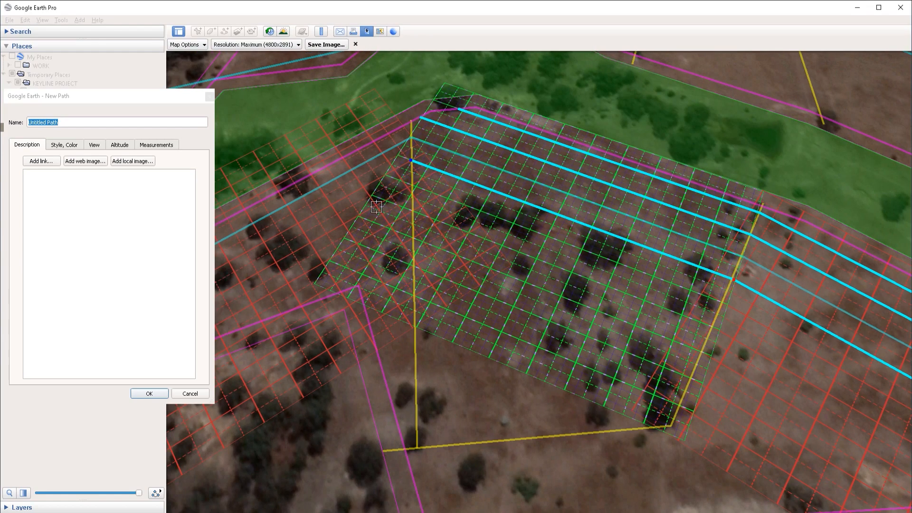
key("Left")
left_click(353, 305)
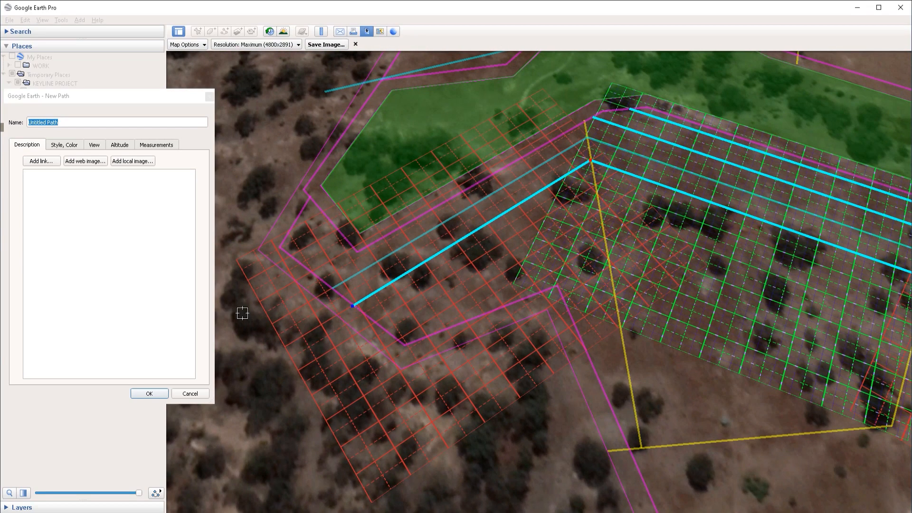
left_click(151, 393)
- Draw a fourth offset path south of the previous one, from the western headland line, bending at both yellow trajectories, to the southern headland line, and save it
key("ctrl+shift+t")
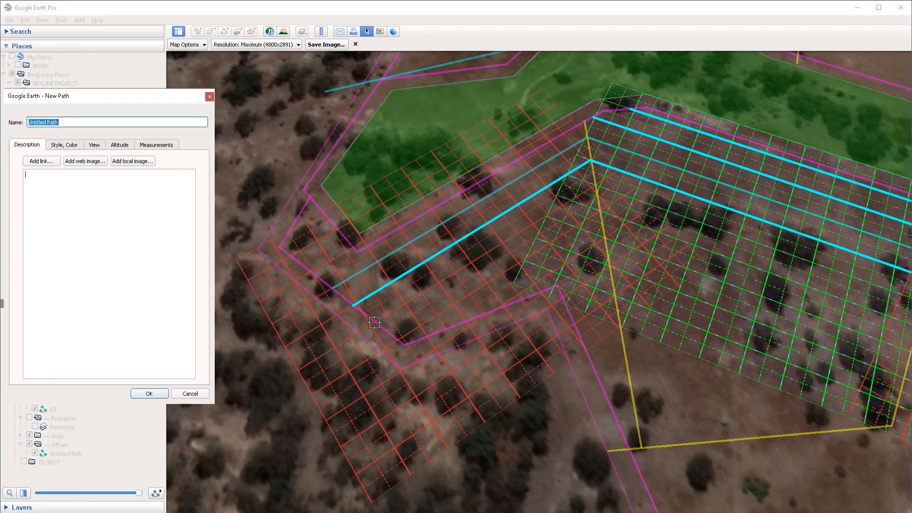
left_click(374, 323)
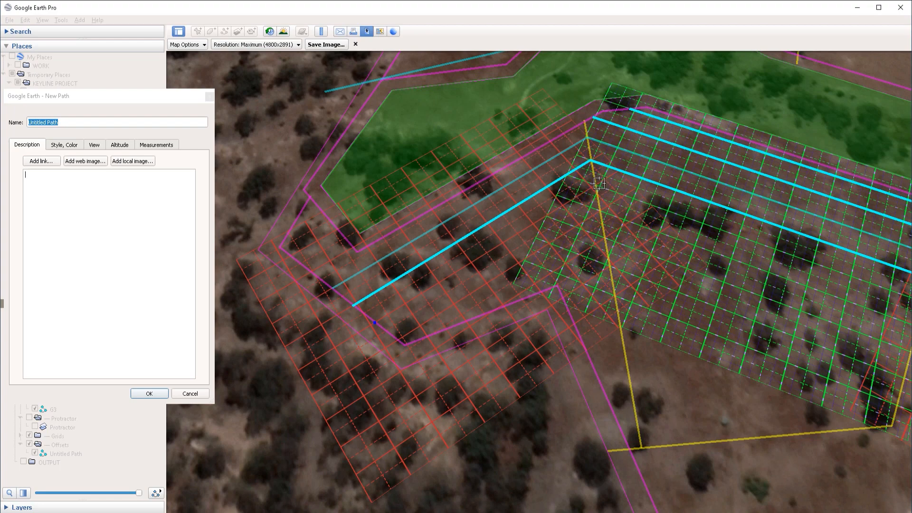
left_click(595, 185)
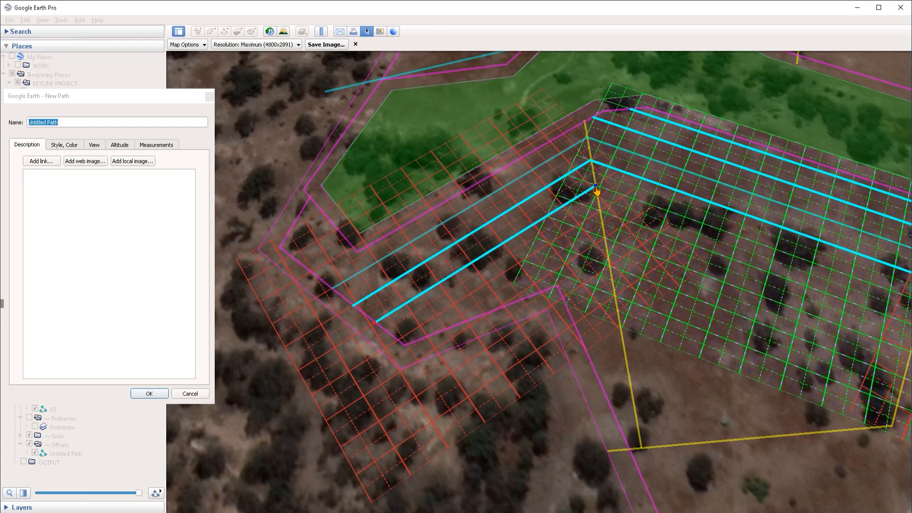
key("Right")
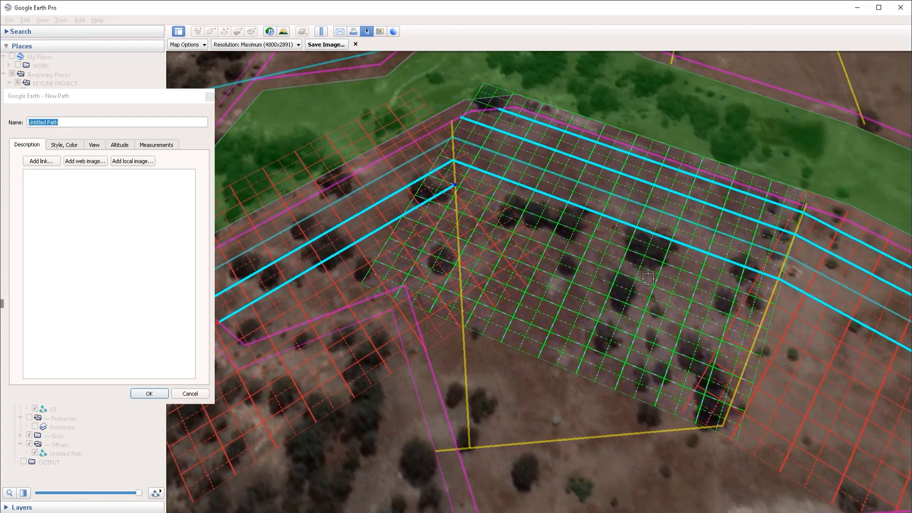
key("Right")
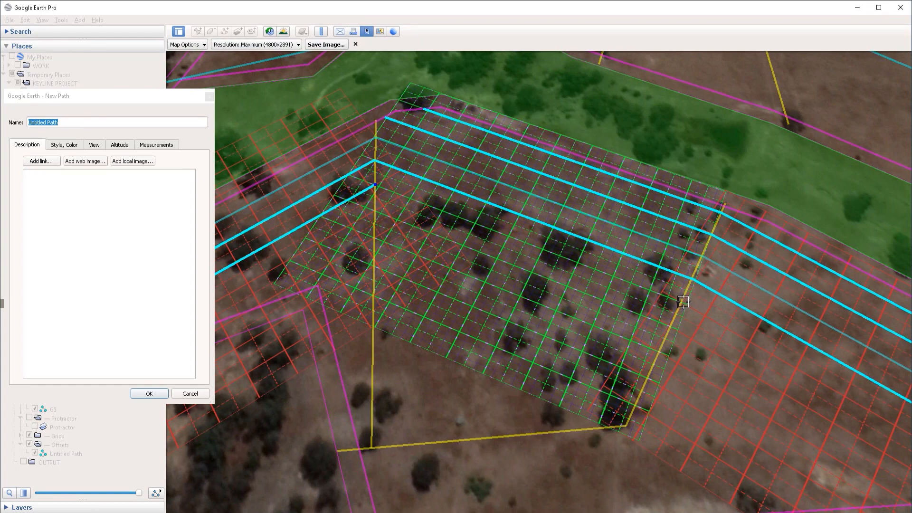
left_click(683, 301)
key("Down")
key("Right")
left_click(737, 385)
key("Return")
- Draw two more parallel offset paths farther south, spanning the southern and western headland lines and bending at both yellow trajectories
key("ctrl+shift+t")
left_click(686, 387)
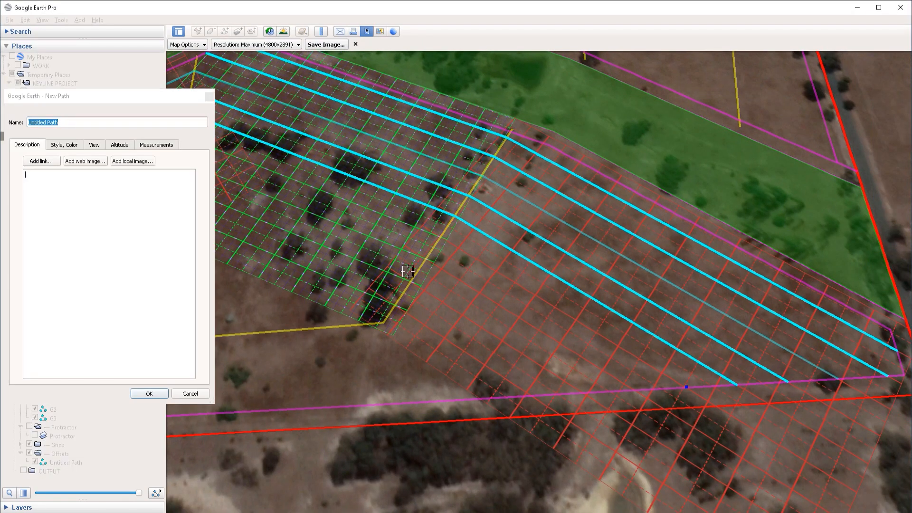
key("Left")
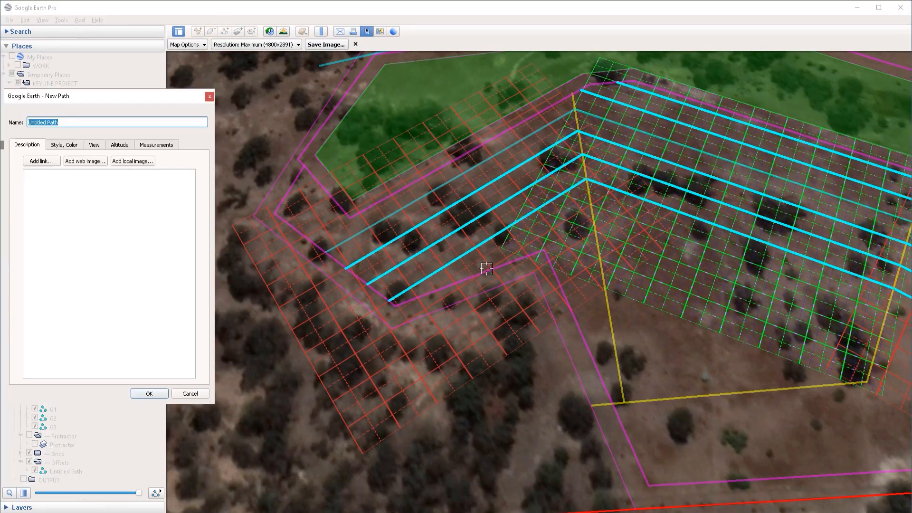
key("Right")
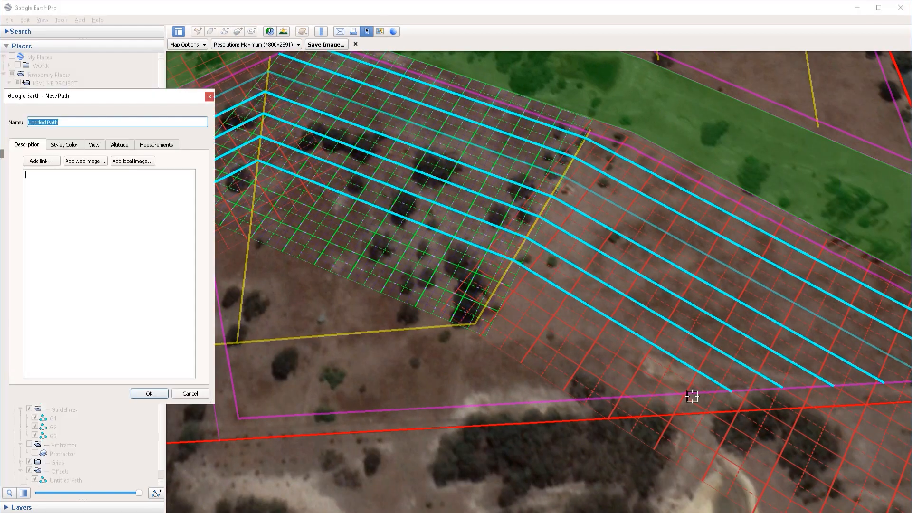
- Draw a seventh offset path from the southern headland line, bending at both yellow trajectories, to the western headland's corner, and save it
left_click(680, 394)
left_click(500, 283)
key("Left")
left_click(345, 186)
key("Left")
left_click(414, 213)
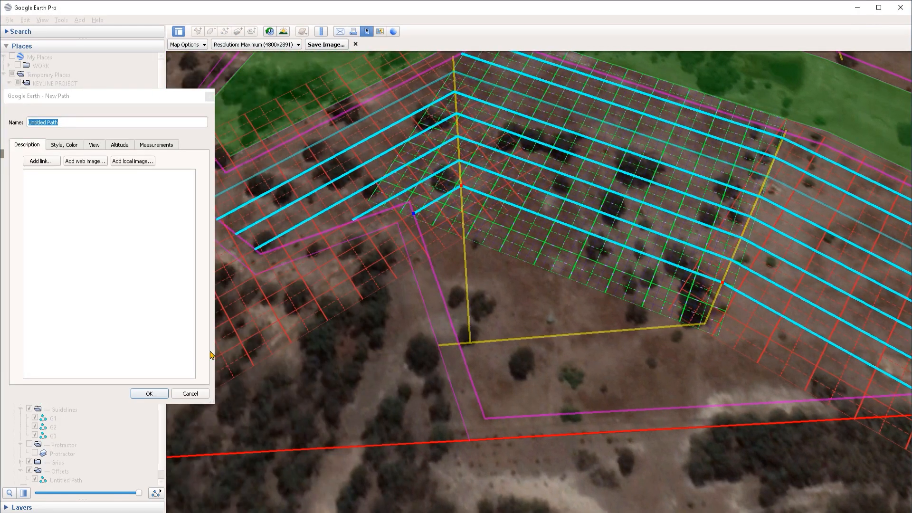
left_click(150, 393)
- Draw an eighth offset path south of the seventh, from the western headland line across both yellow trajectories to the southern headland line, and save it
key("ctrl+shift+t")
left_click(420, 235)
left_click(462, 211)
left_click(713, 307)
key("Right")
left_click(740, 396)
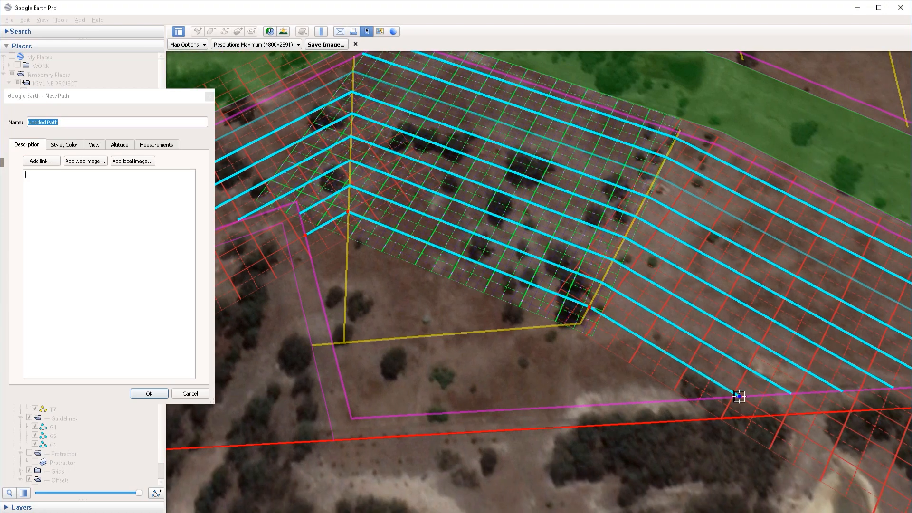
scroll(729, 344, "down", 2)
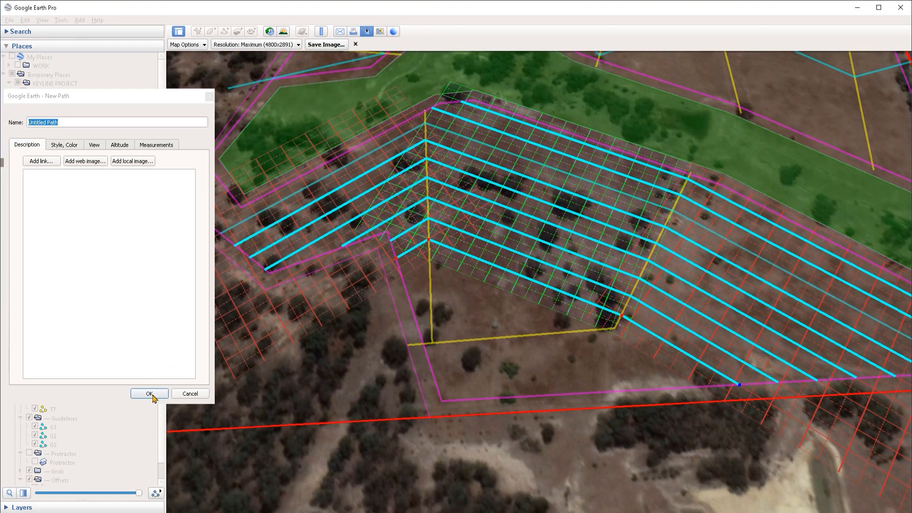
left_click(150, 393)
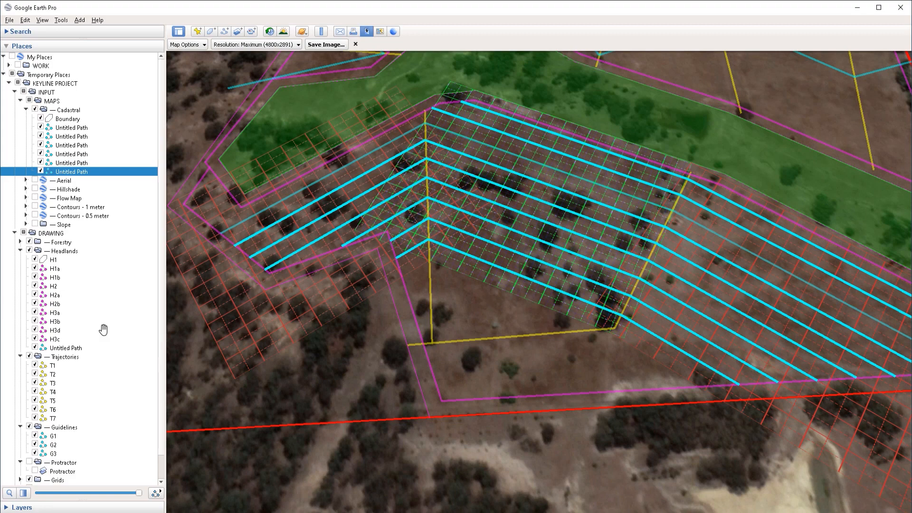
- Expand the Grids folder and move the six Untitled Paths from the Cadastral folder into the Offsets folder
scroll(66, 466, "down", 1)
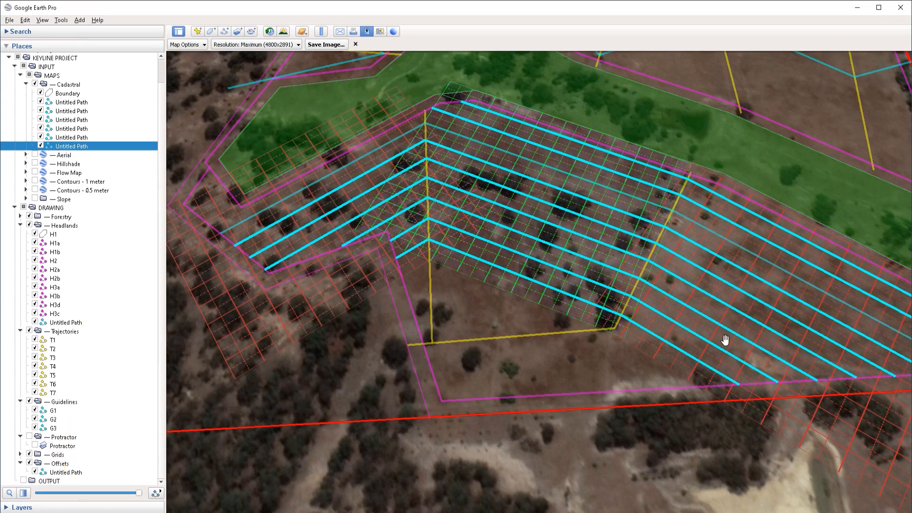
left_click(20, 454)
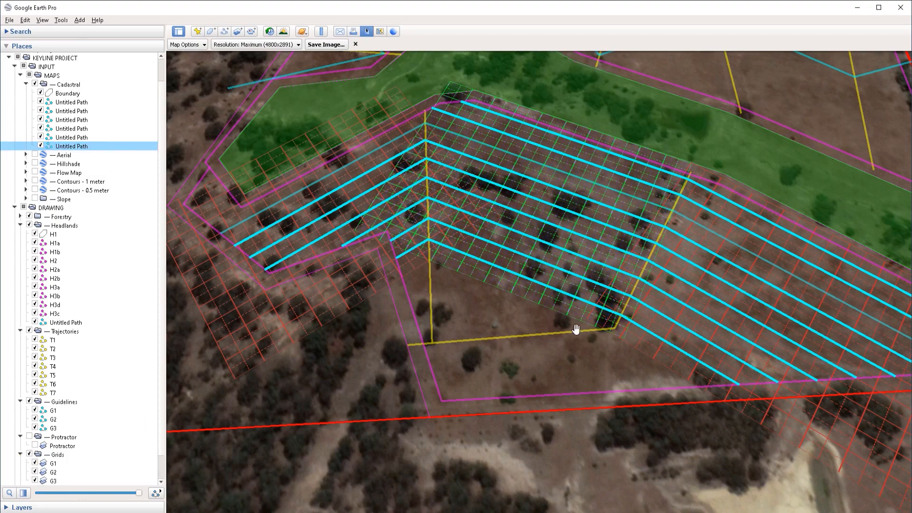
left_click(54, 471)
scroll(84, 348, "down", 1)
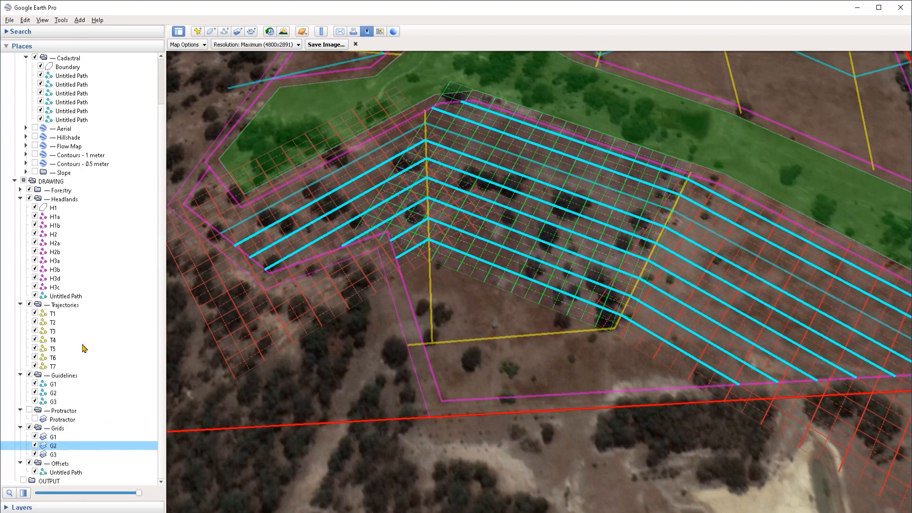
left_click(81, 120)
left_click(87, 77, "shift")
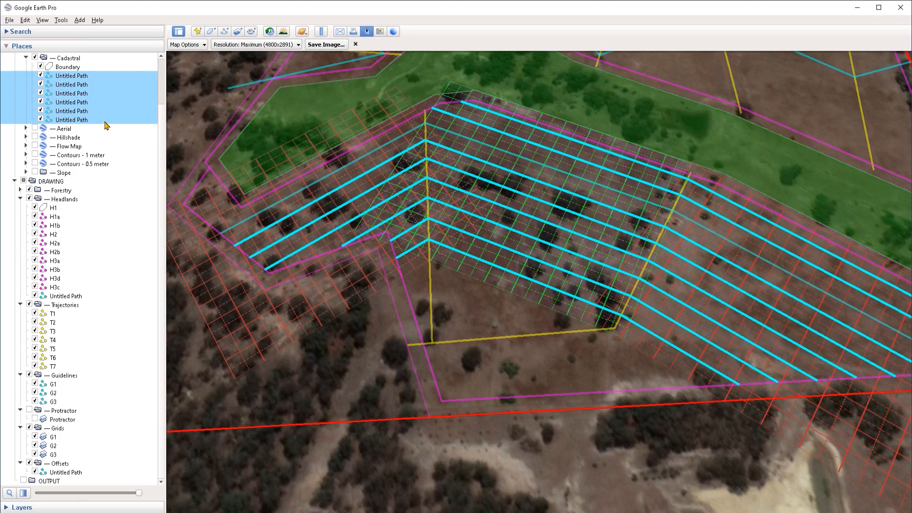
left_click_drag(88, 116, 60, 463)
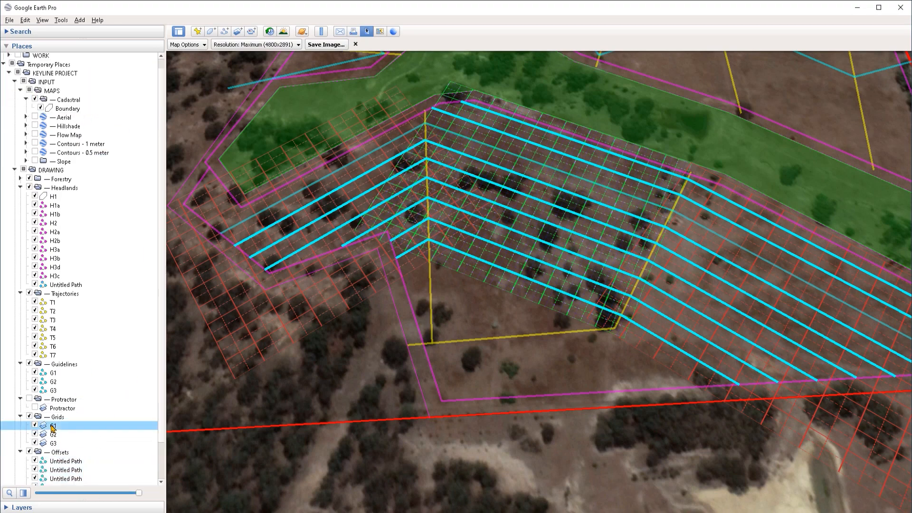
- Shift the G1 grid overlay southwest, aligned with the southern offset paths east of the eastern trajectory, and save its position
right_click(60, 430)
left_click(76, 427)
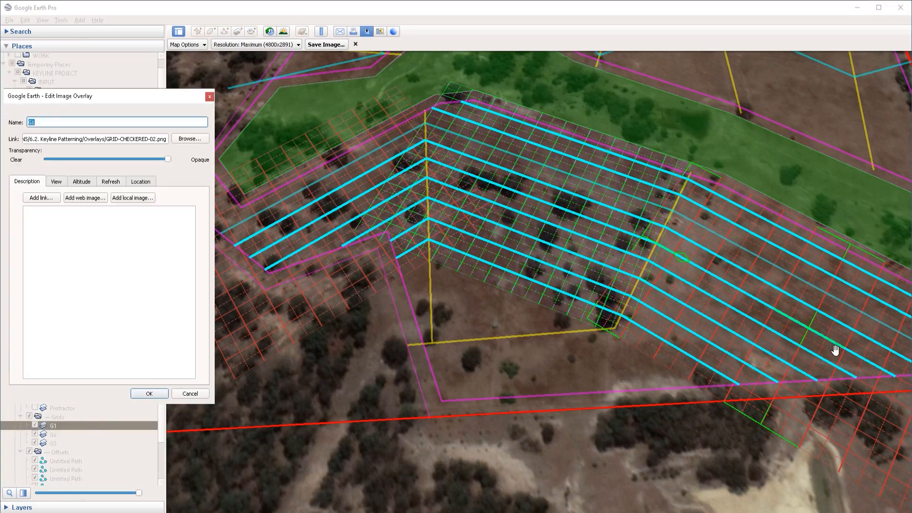
left_click_drag(812, 329, 788, 394)
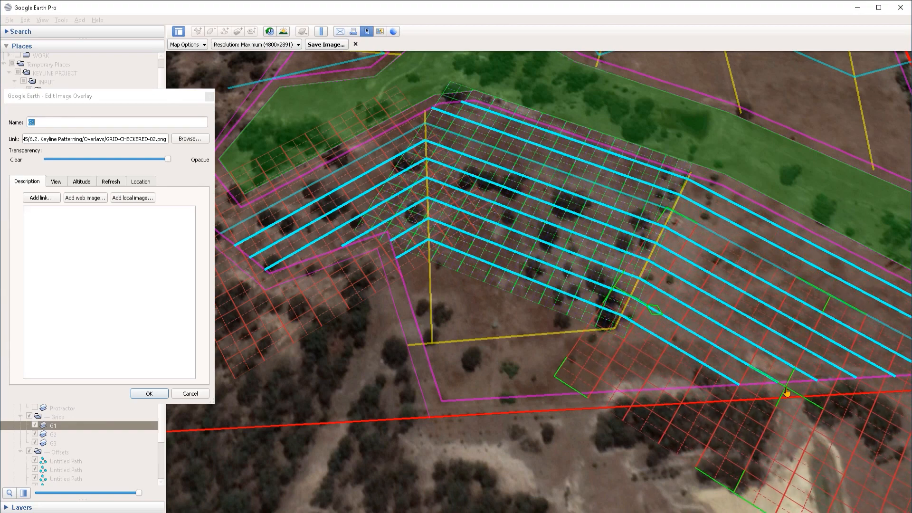
key("Return")
- Shift the G2 grid overlay south to cover the undrawn area between the two yellow trajectories, and save its position
right_click(53, 435)
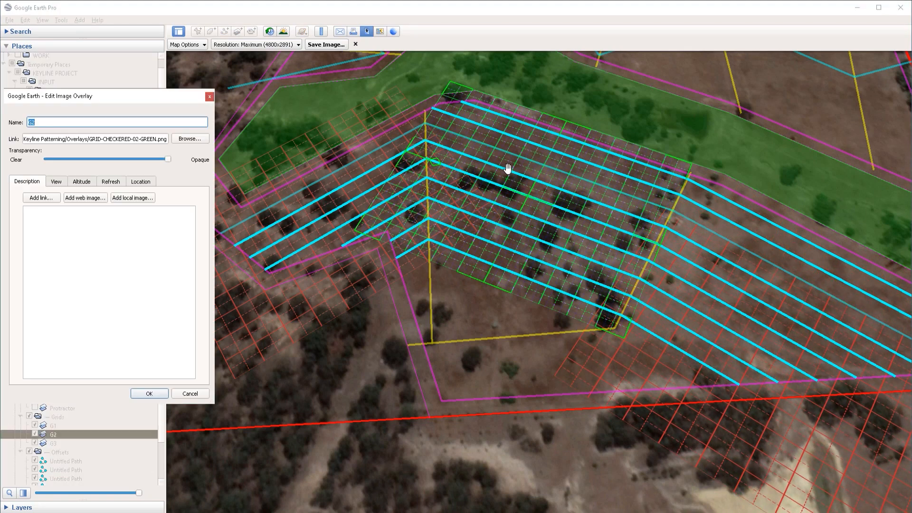
left_click_drag(507, 171, 476, 308)
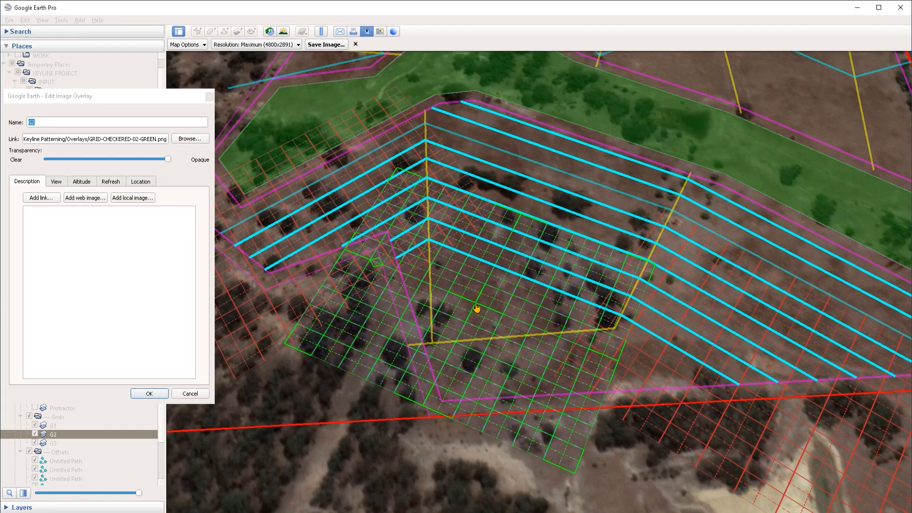
left_click(149, 394)
- Shift the G3 grid overlay south, aligned with the offset paths west of the western trajectory, and save its position
right_click(67, 443)
left_click(88, 438)
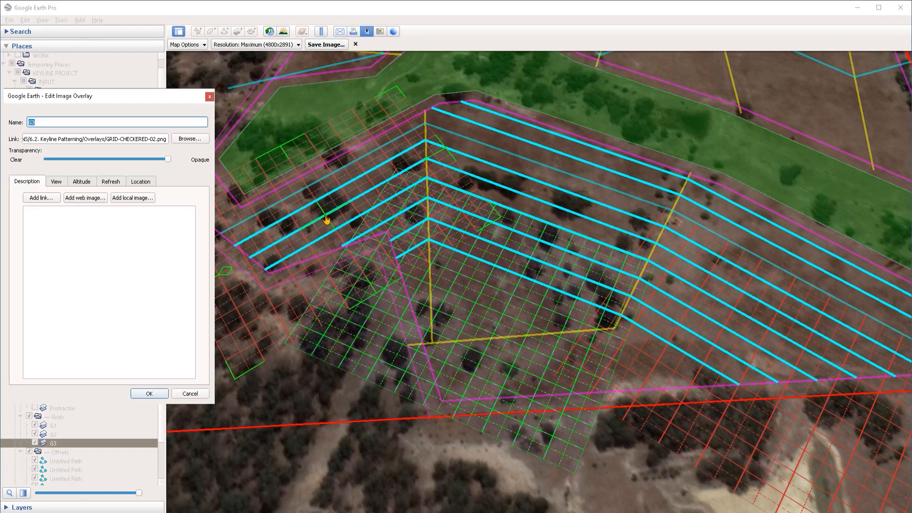
left_click_drag(326, 219, 302, 320)
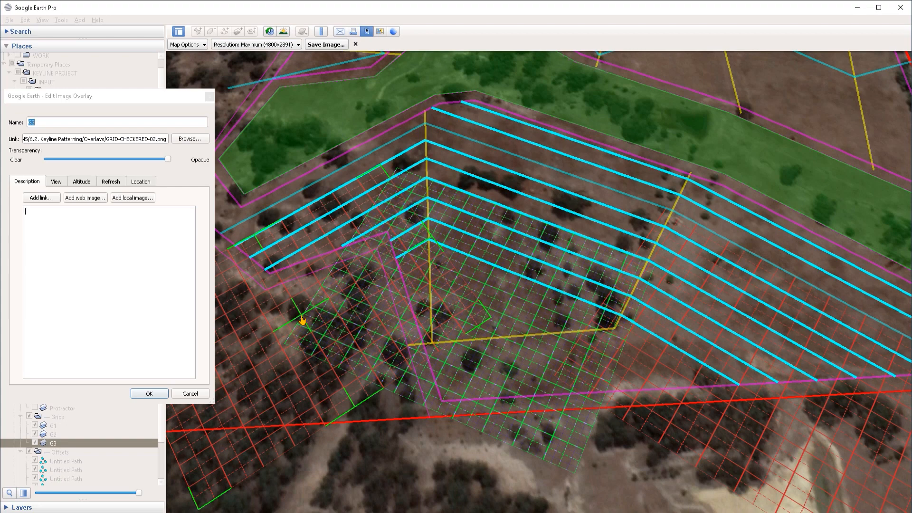
left_click(148, 393)
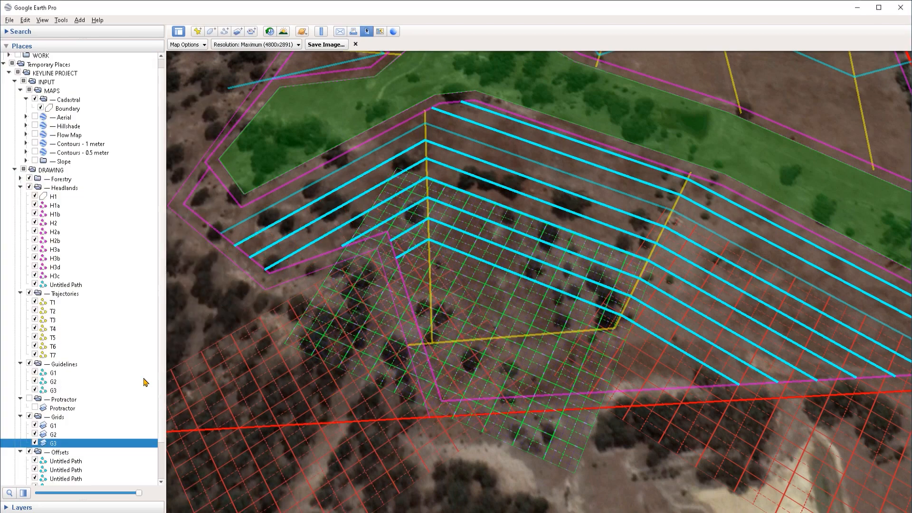
left_click(36, 144)
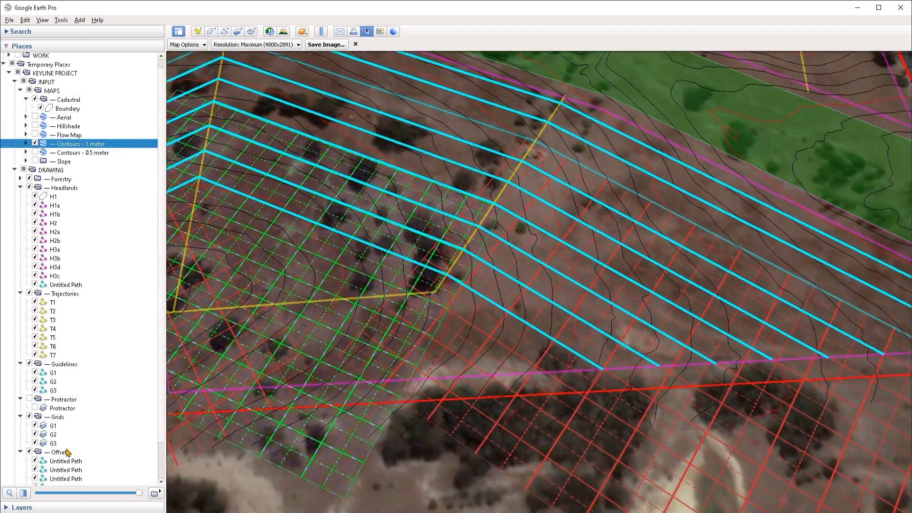
left_click(67, 453)
scroll(104, 357, "down", 2)
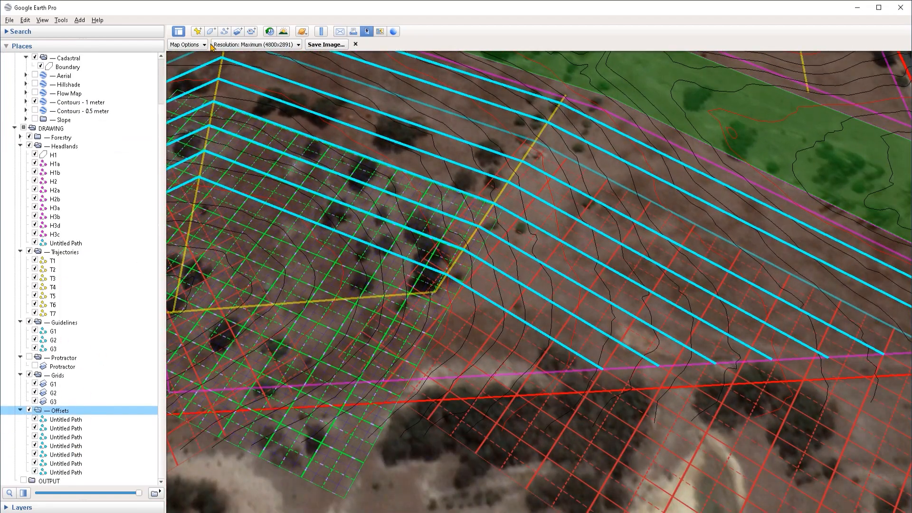
left_click(224, 31)
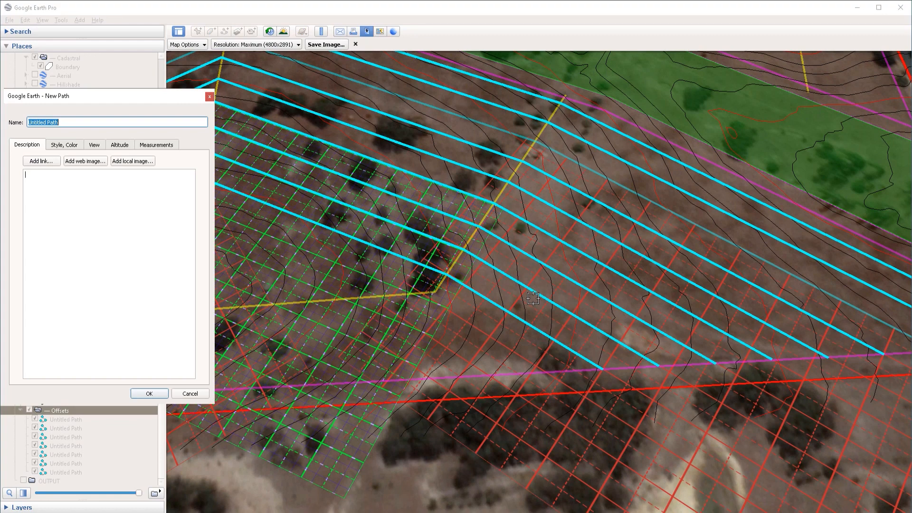
left_click(547, 372)
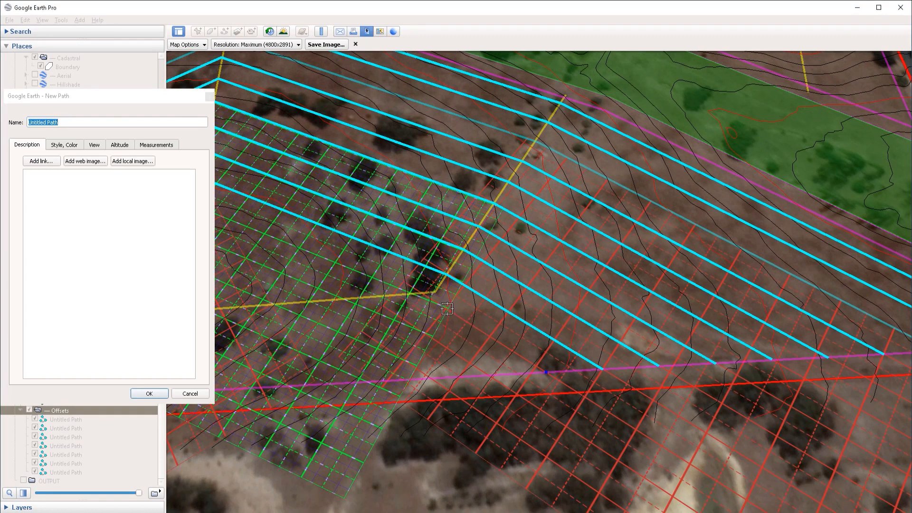
key("Left")
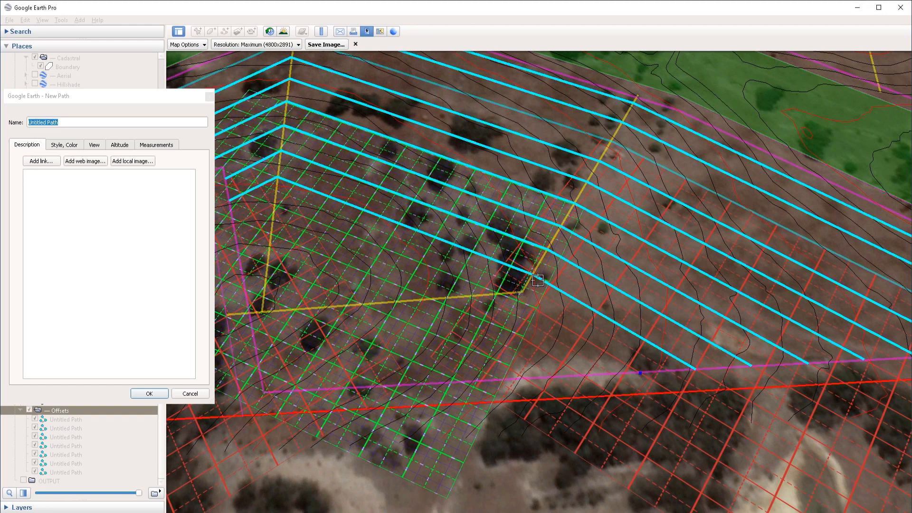
key("Left")
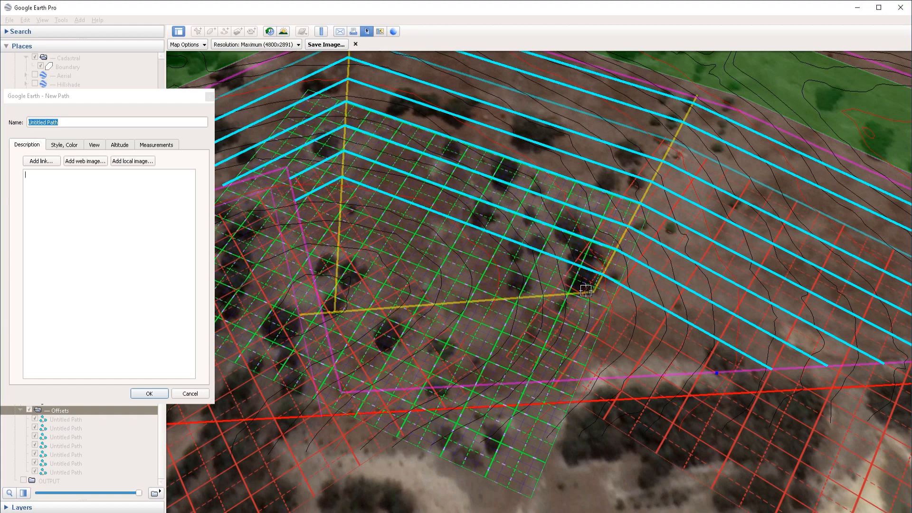
left_click(190, 394)
left_click(191, 395)
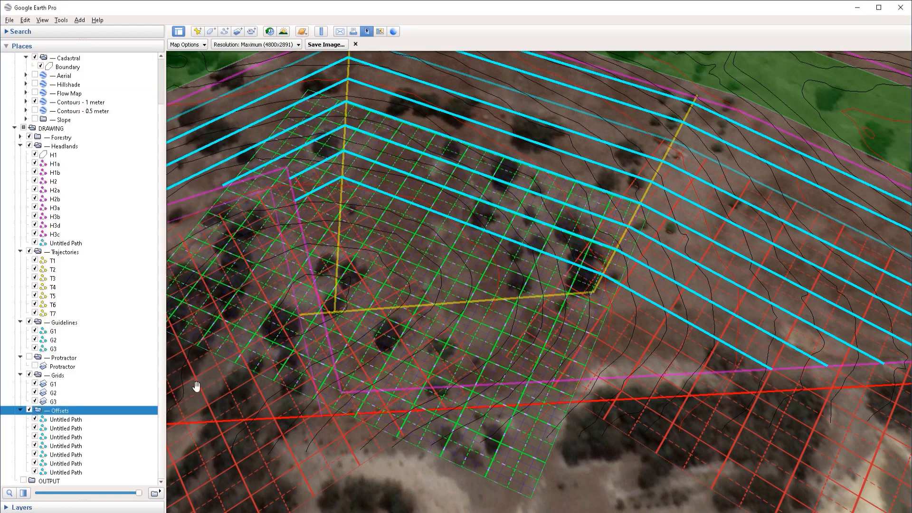
- Hide the Grids folder and the 1 meter contours, and show the Protractor overlay
left_click(29, 375)
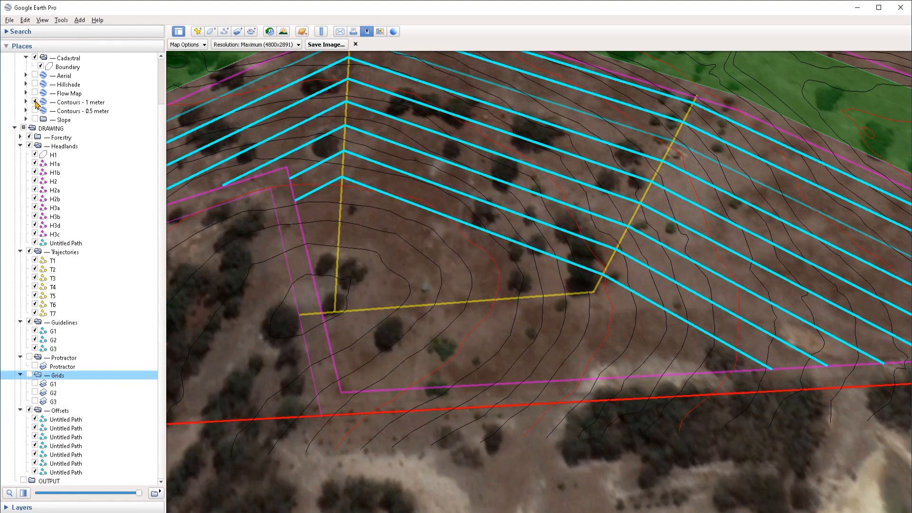
left_click(35, 102)
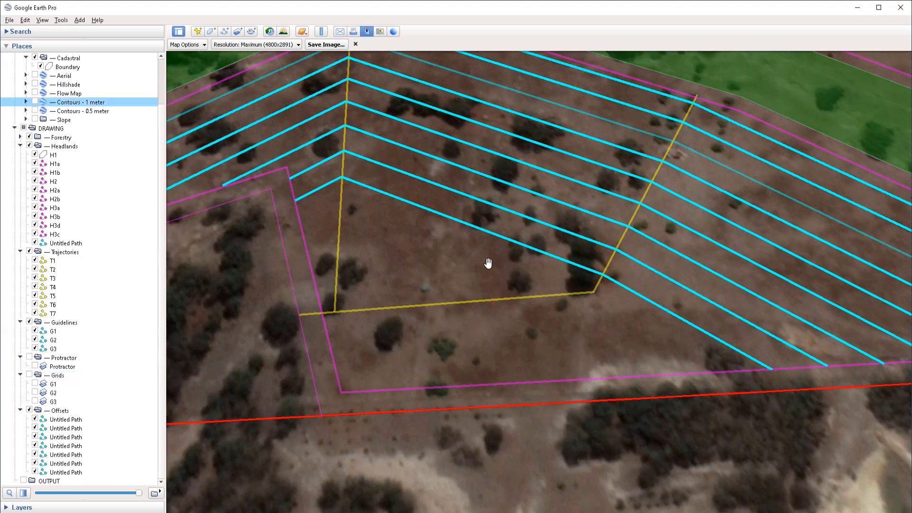
left_click_drag(488, 262, 407, 258)
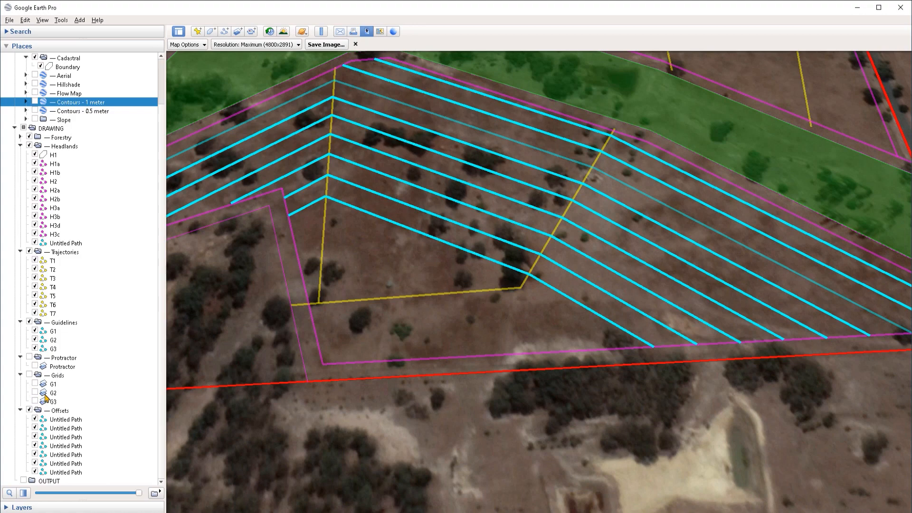
left_click(36, 367)
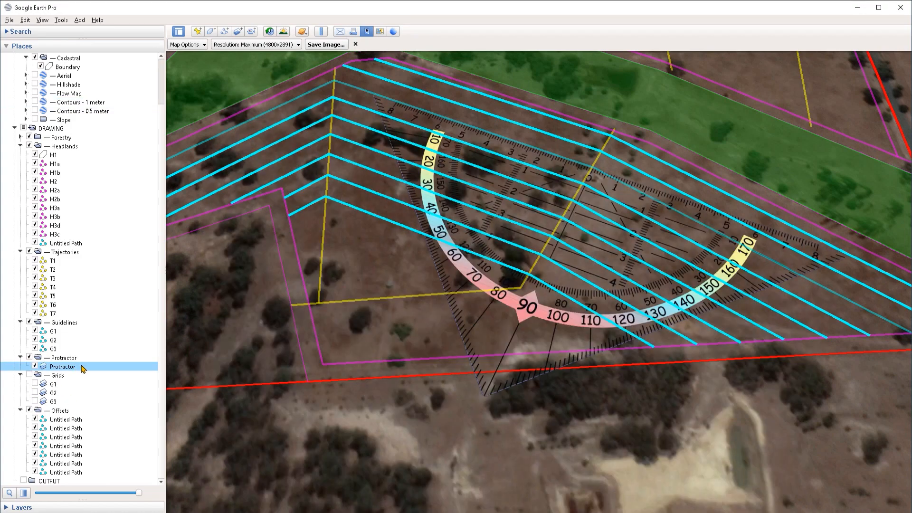
- Move and rotate the Protractor overlay so its zero sits on the yellow trajectory corner and its baseline parallels the southernmost offset path, and save it
right_click(82, 366)
left_click(138, 501)
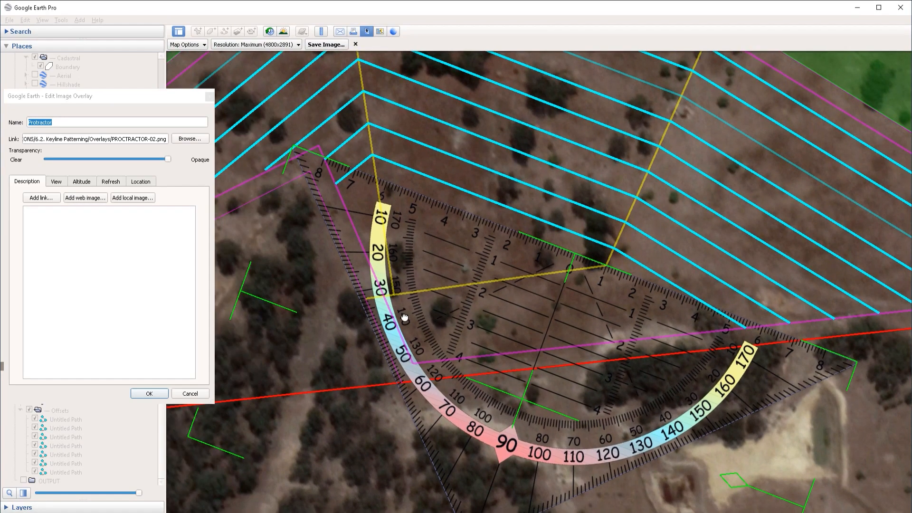
left_click_drag(735, 481, 689, 500)
left_click_drag(598, 403, 615, 373)
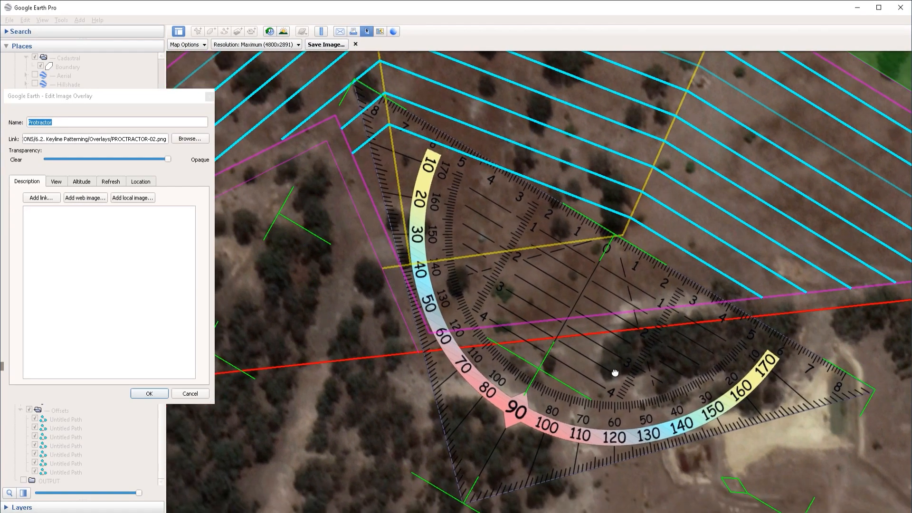
left_click_drag(739, 492, 742, 455)
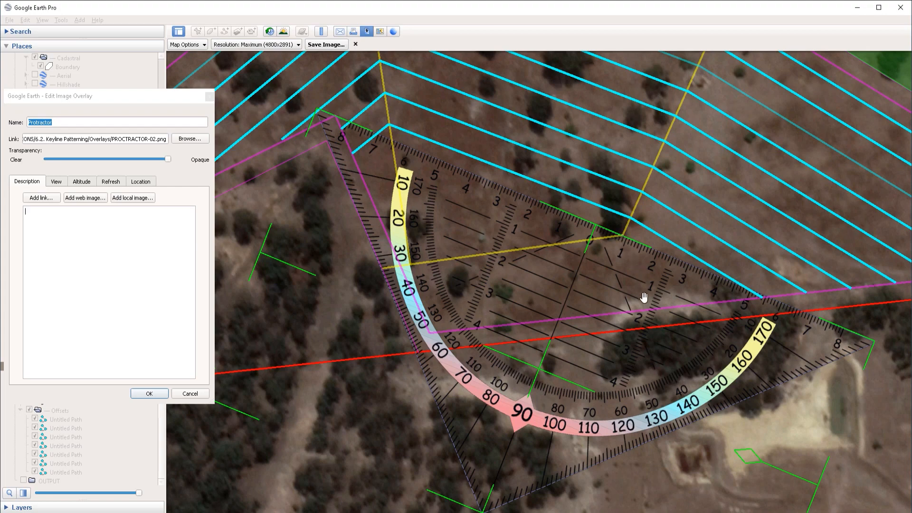
left_click_drag(539, 375, 574, 371)
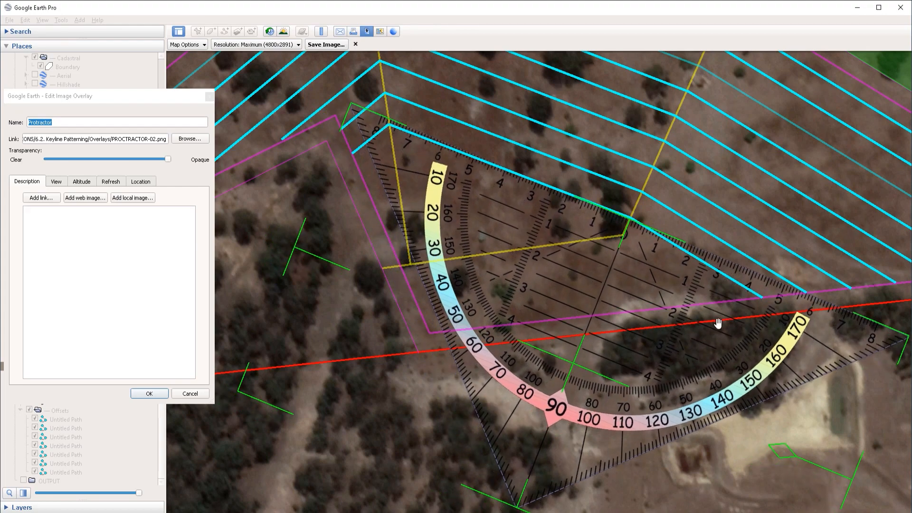
left_click_drag(788, 451, 790, 446)
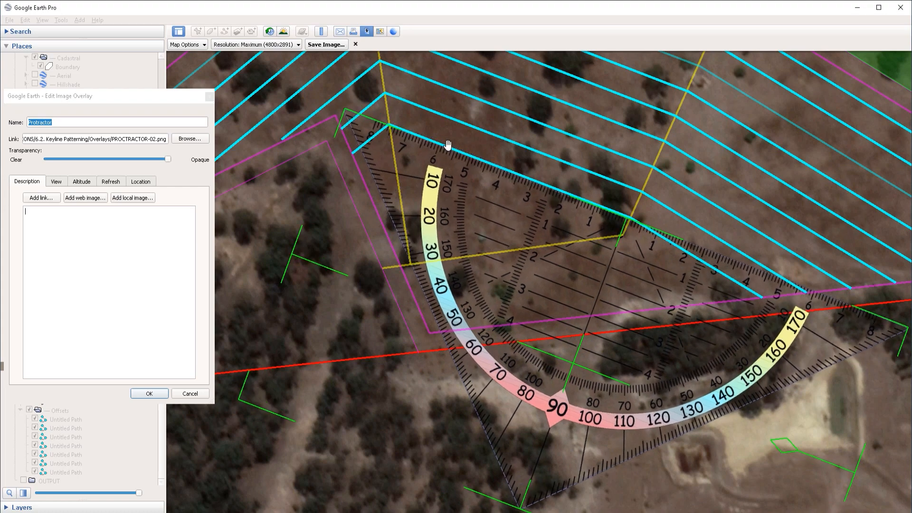
left_click_drag(574, 368, 570, 386)
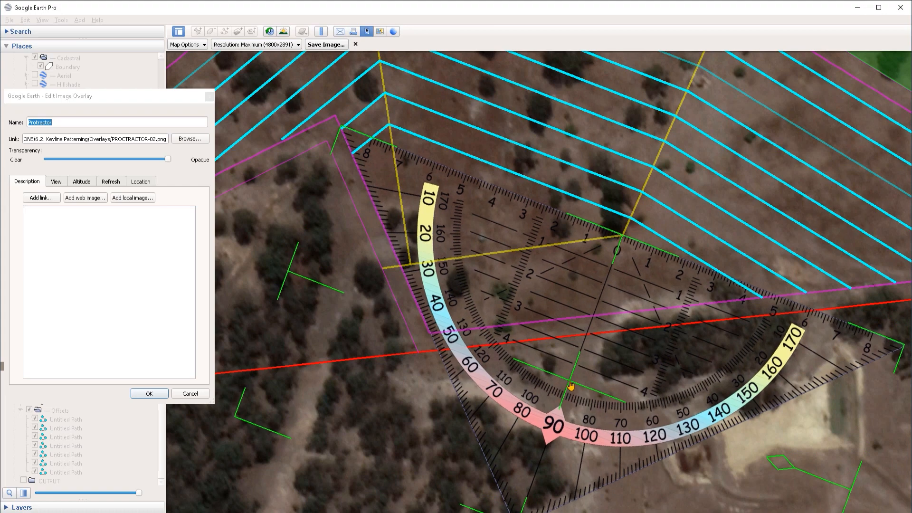
left_click(149, 394)
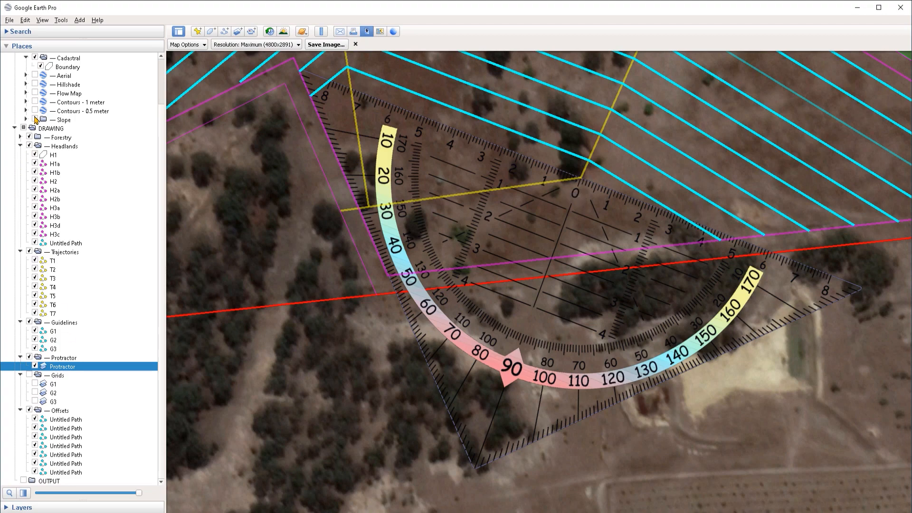
- Show the 1 meter contours and draw a path from the western trajectory to the yellow corner, then southwest past the boundary near the protractor's 60° mark
left_click(37, 110)
key("ctrl+shift+t")
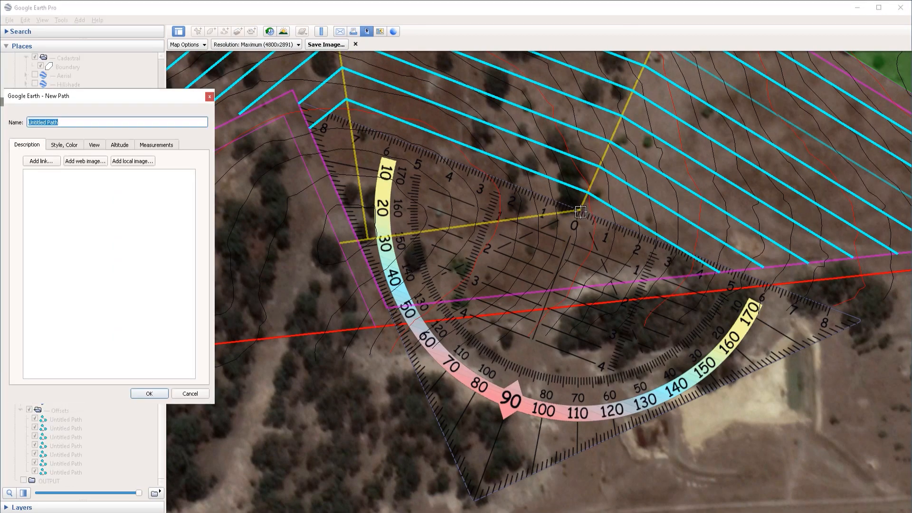
left_click(354, 141)
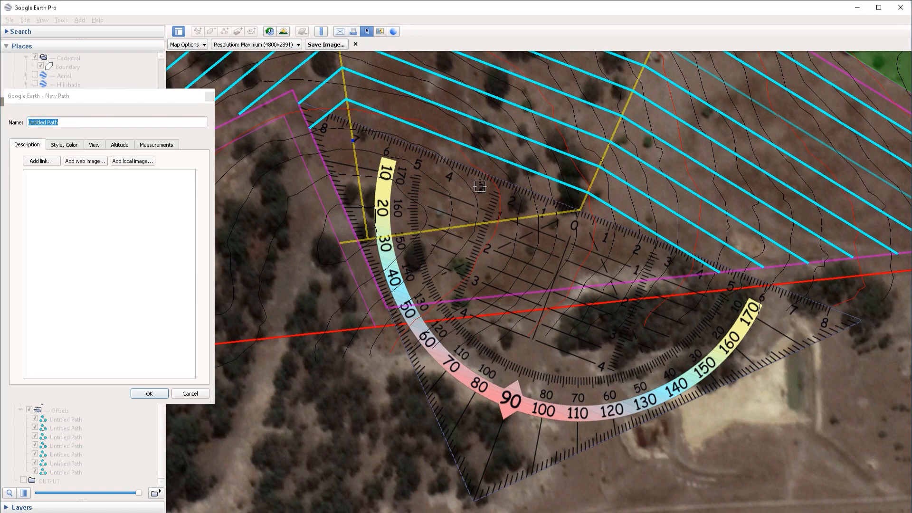
left_click(579, 209)
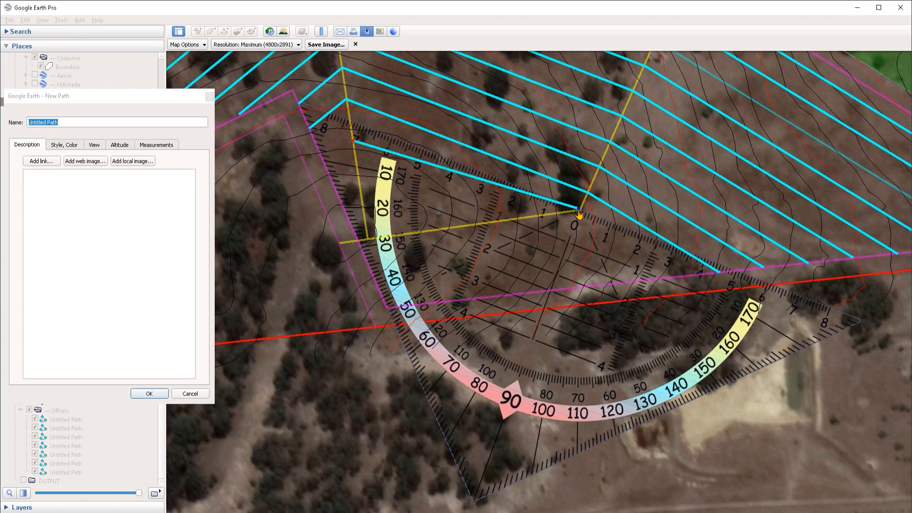
left_click_drag(579, 209, 572, 211)
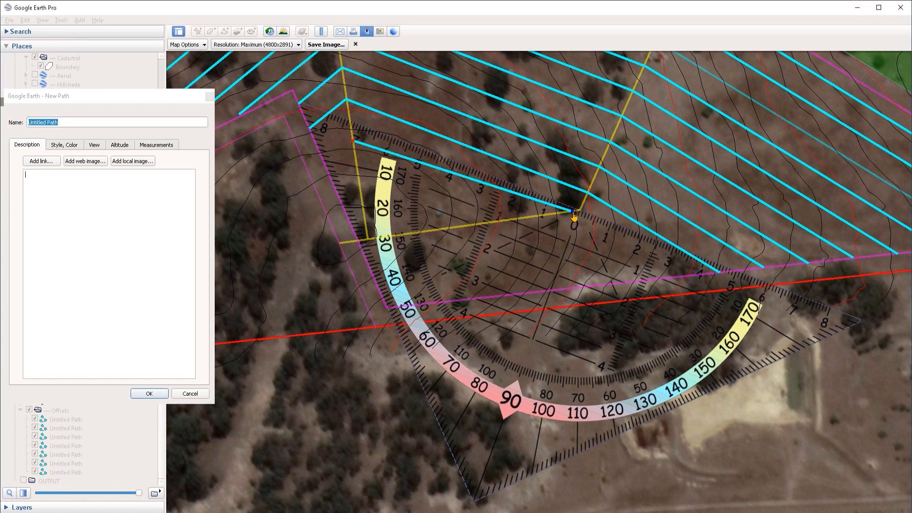
left_click(521, 300)
left_click_drag(521, 299, 404, 350)
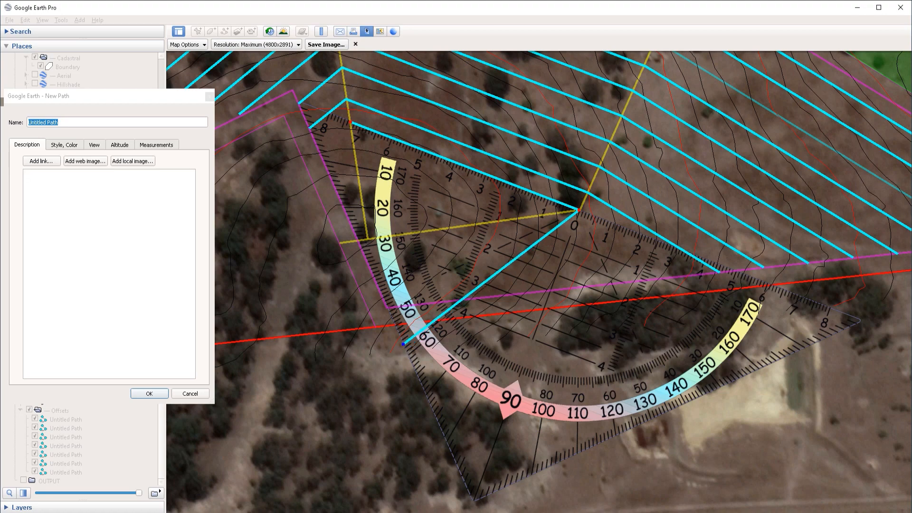
left_click(152, 390)
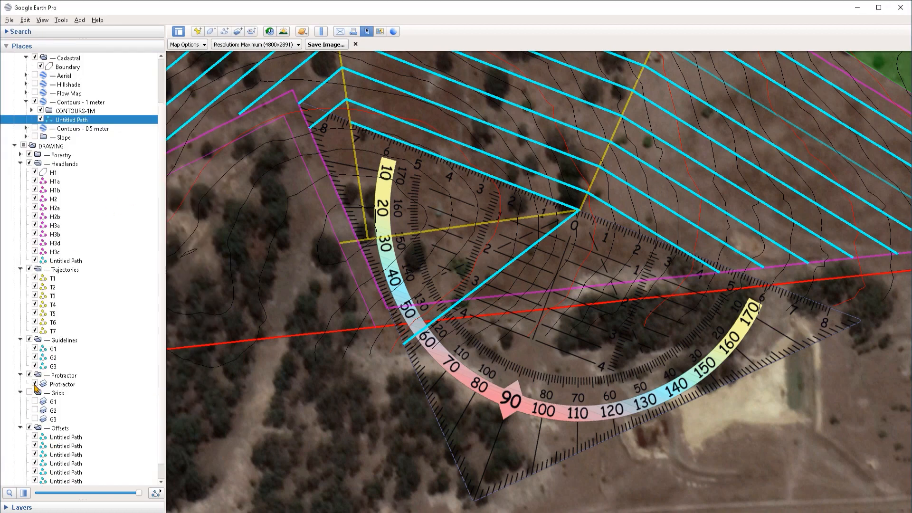
- Hide the Protractor overlay, move the new path into the Guidelines folder, and open the path's options
left_click(34, 384)
left_click_drag(72, 119, 80, 343)
right_click(73, 346)
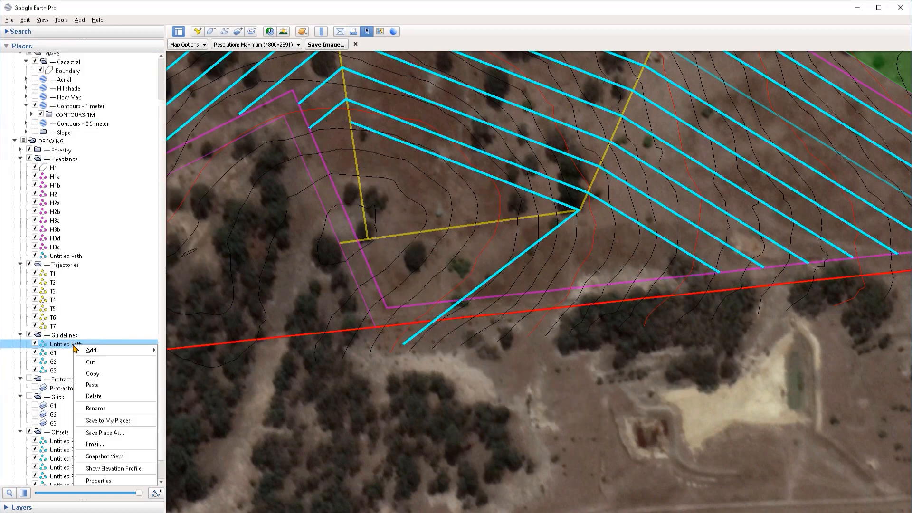
- Rename the untitled path in the Guidelines folder to G4
left_click(113, 409)
type("G4")
key("Return")
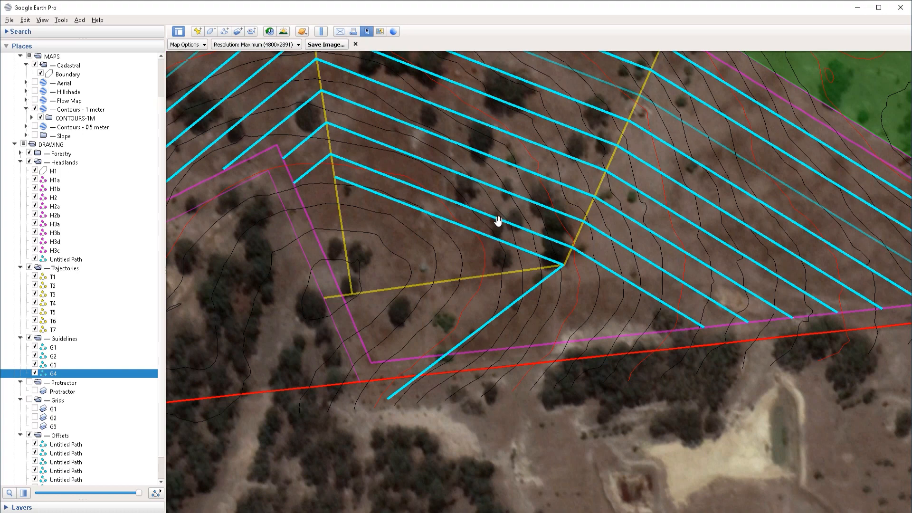
- Show the G2 grid overlay and shift it slightly downhill so its upper edge follows the next cyan offset line
left_click(35, 418)
right_click(53, 417)
left_click(95, 407)
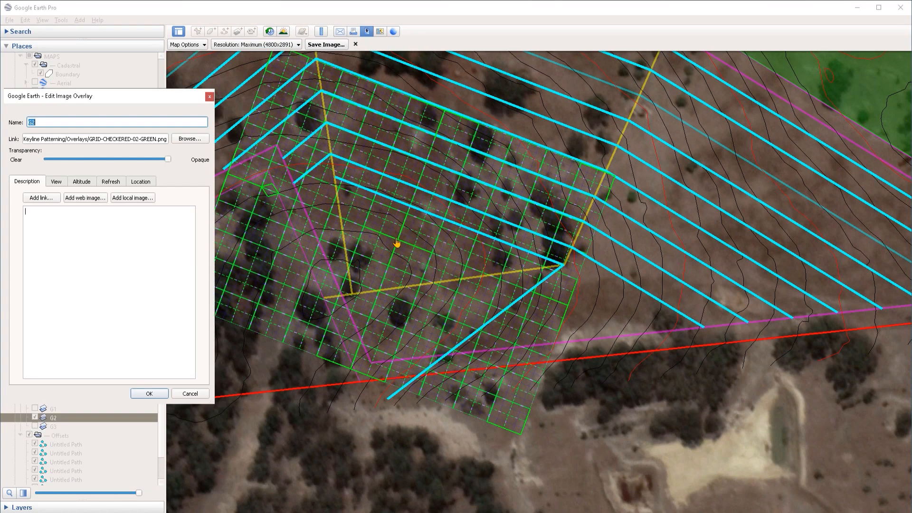
left_click_drag(397, 243, 391, 268)
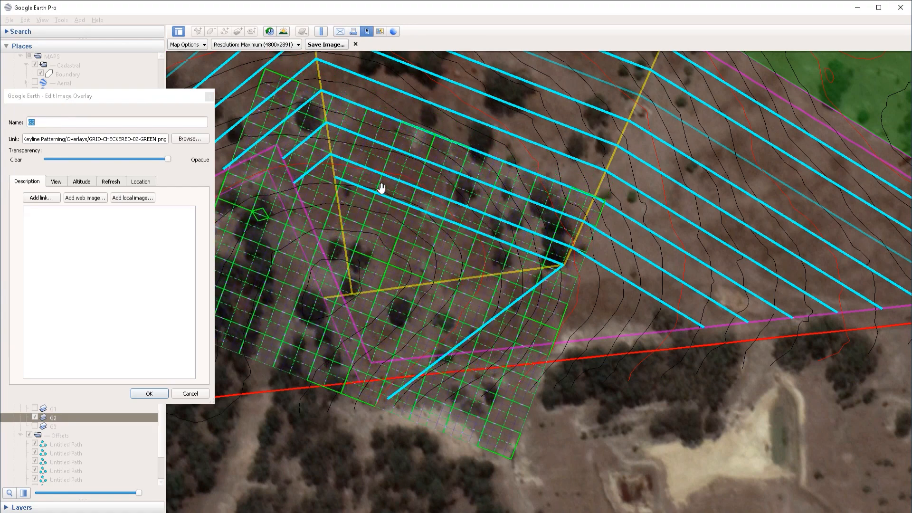
left_click(149, 393)
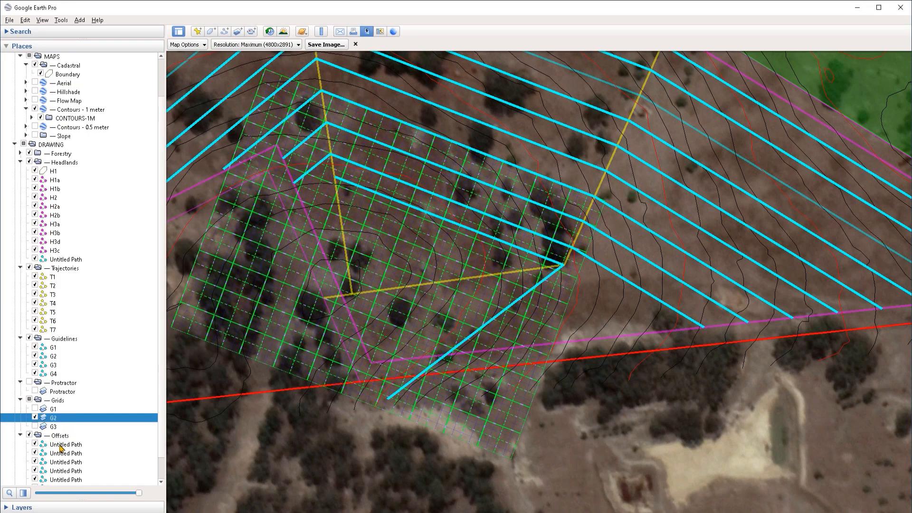
- Shift guideline G4's corner slightly west along the yellow trajectory, lower its upper-left end to the grid line, and hide grid G2
right_click(462, 223)
left_click(480, 352)
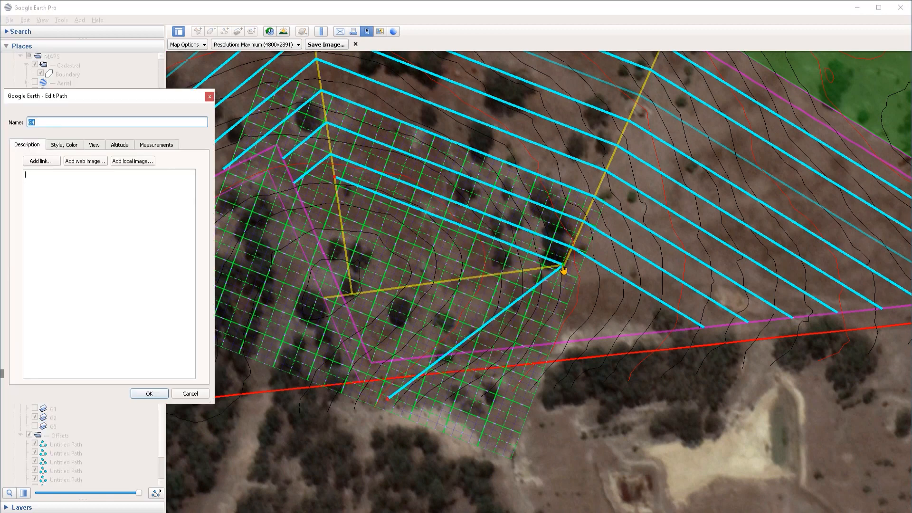
left_click_drag(564, 270, 552, 271)
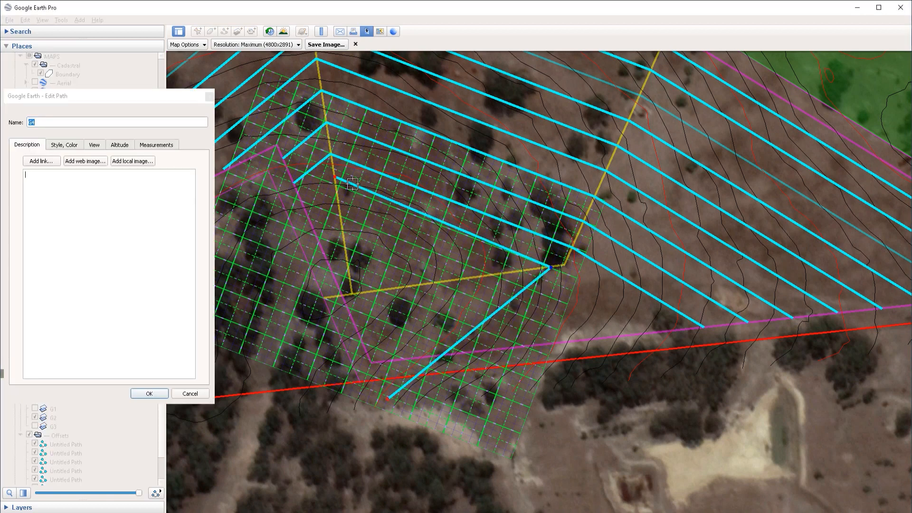
left_click_drag(337, 182, 336, 188)
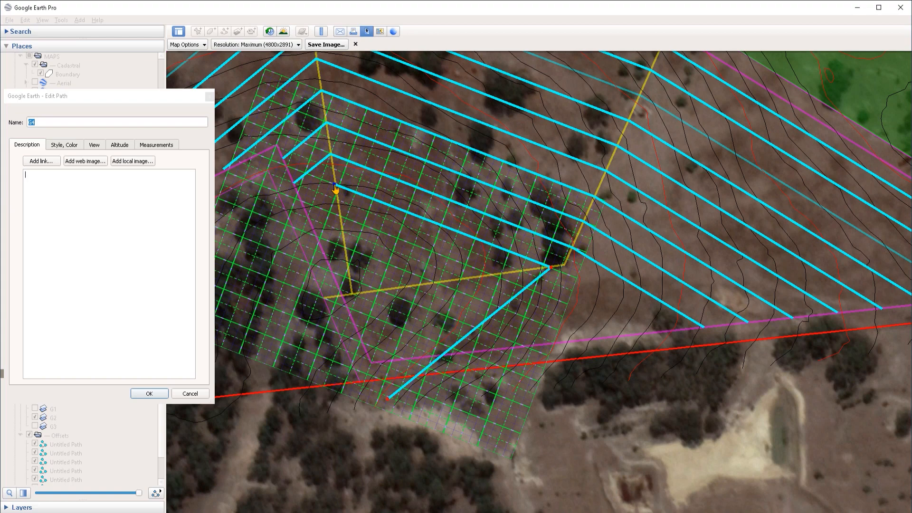
left_click_drag(552, 268, 550, 270)
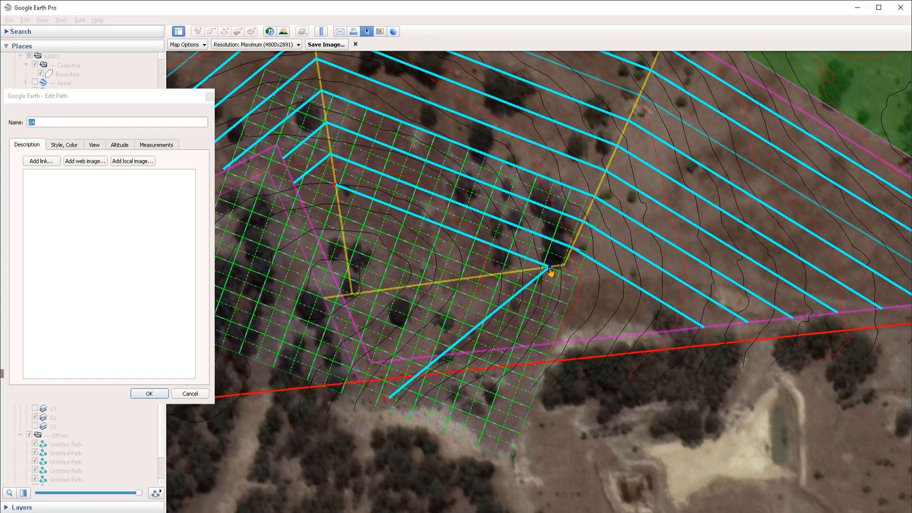
left_click(140, 393)
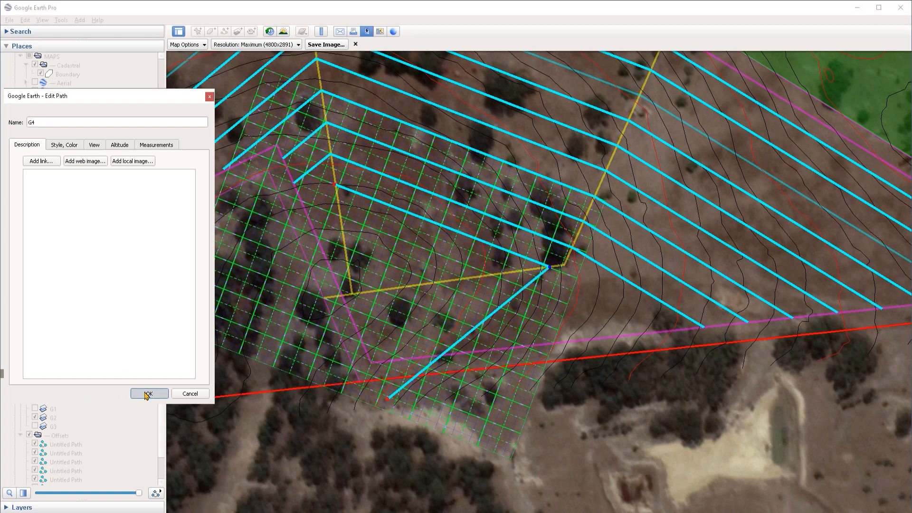
left_click(35, 417)
- Check the angle at guideline G4's corner with the protractor overlay, leaving the overlay hidden
left_click(35, 390)
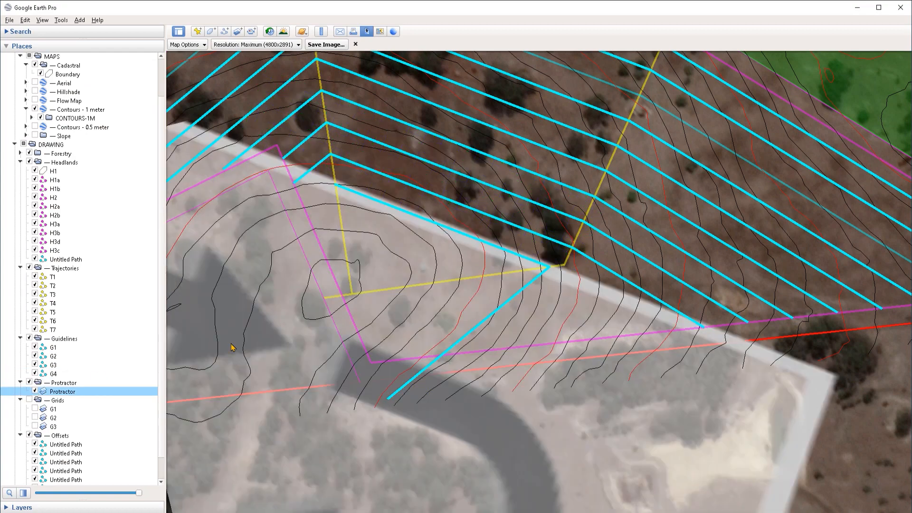
scroll(417, 328, "up", 3)
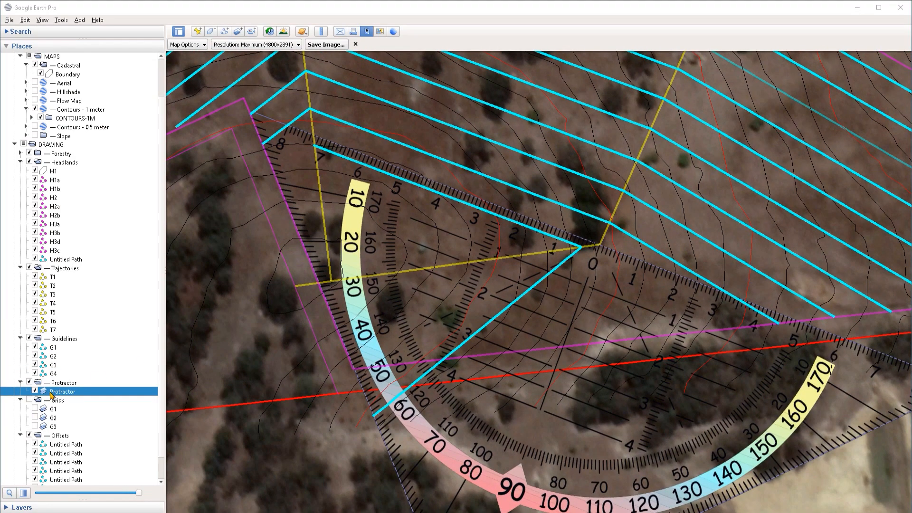
left_click(35, 392)
- In the Trajectories folder, draw a yellow path about 10 m long perpendicular from the lowest cyan offset line, just east of the trajectory corner
left_click_drag(560, 254, 505, 306)
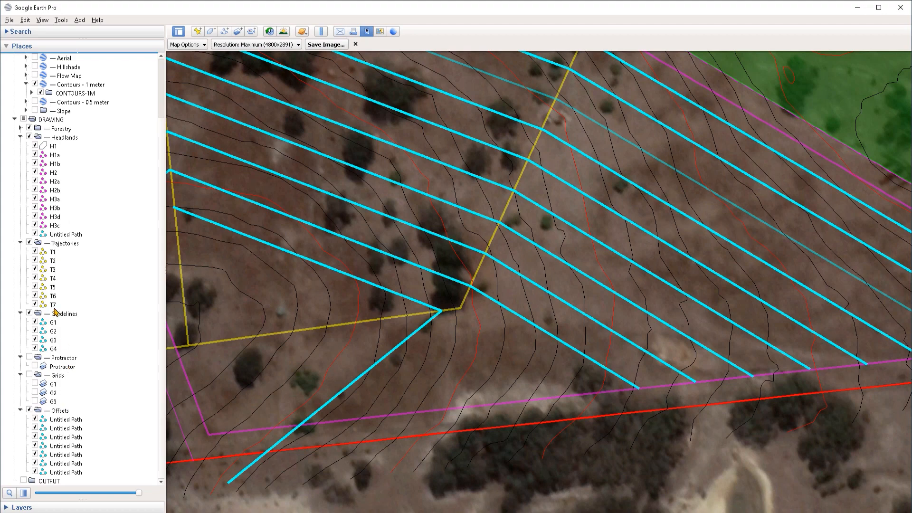
left_click(65, 243)
left_click(225, 31)
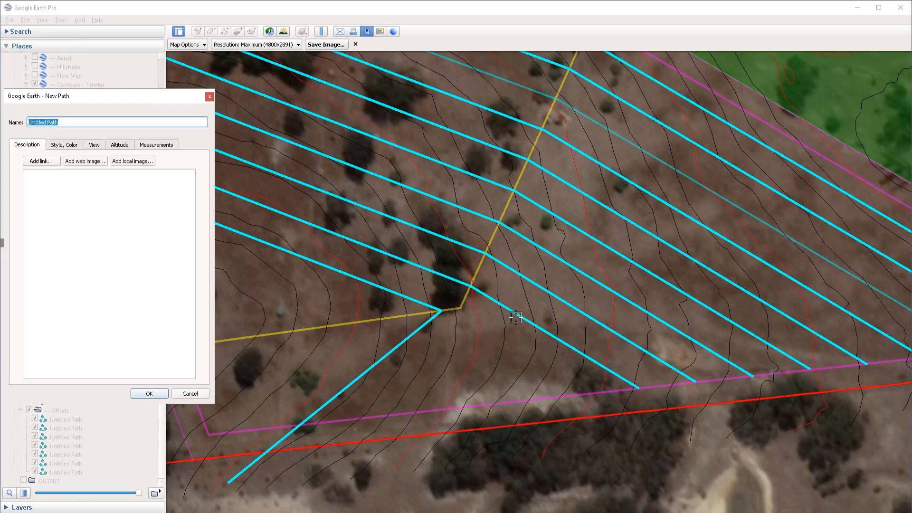
left_click(71, 144)
left_click(57, 196)
left_click(109, 204)
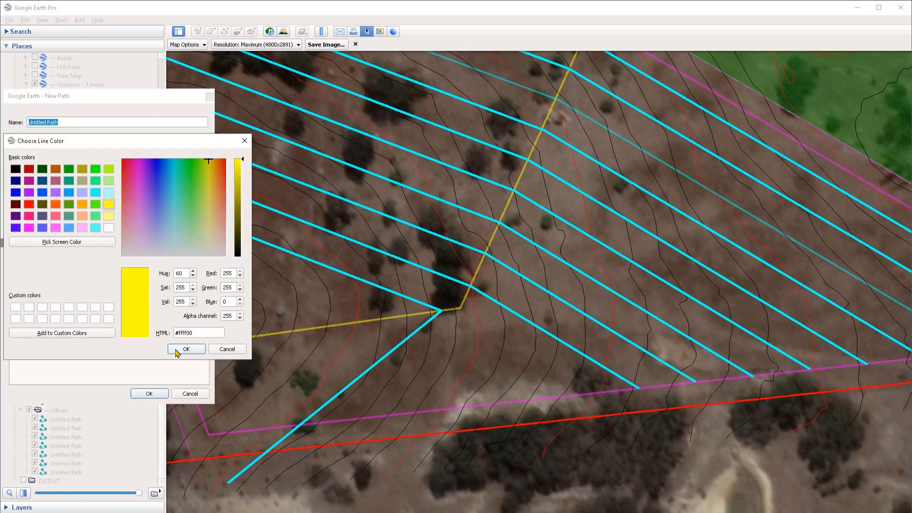
left_click(186, 348)
left_click(473, 275)
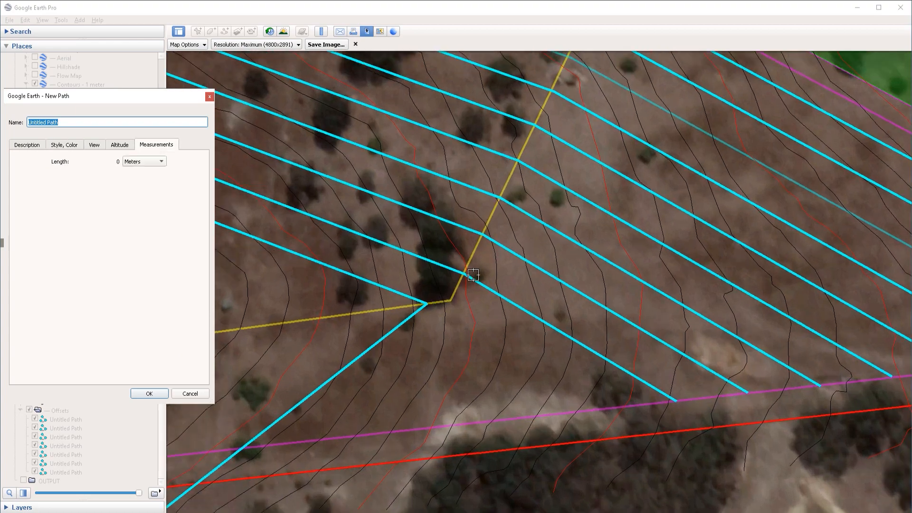
left_click(529, 312)
left_click(511, 336)
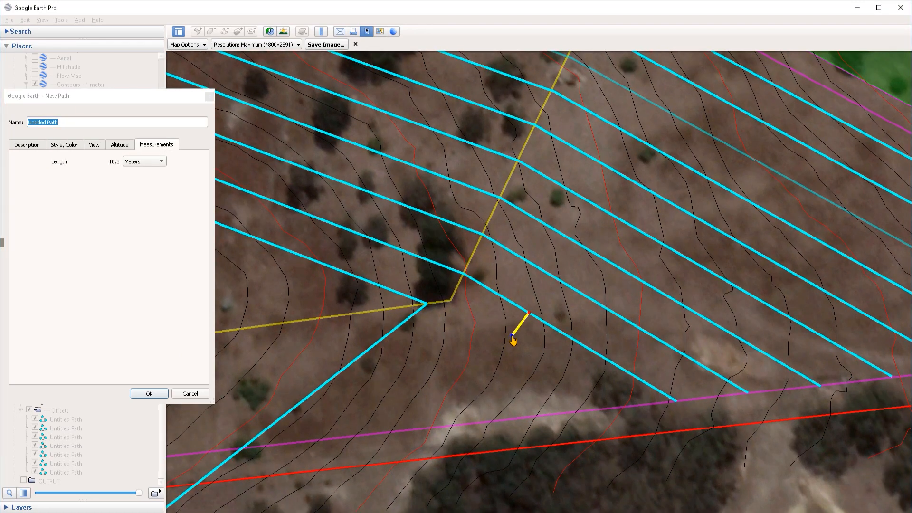
key("Return")
- Draw a second perpendicular path about 10 m long near the eastern end of the same cyan offset line
key("ctrl+shift+t")
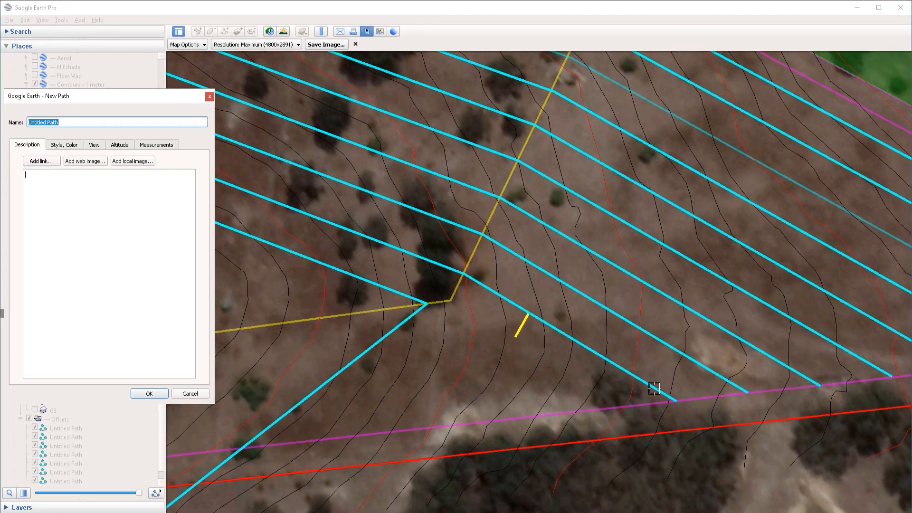
left_click(654, 389)
left_click(644, 409)
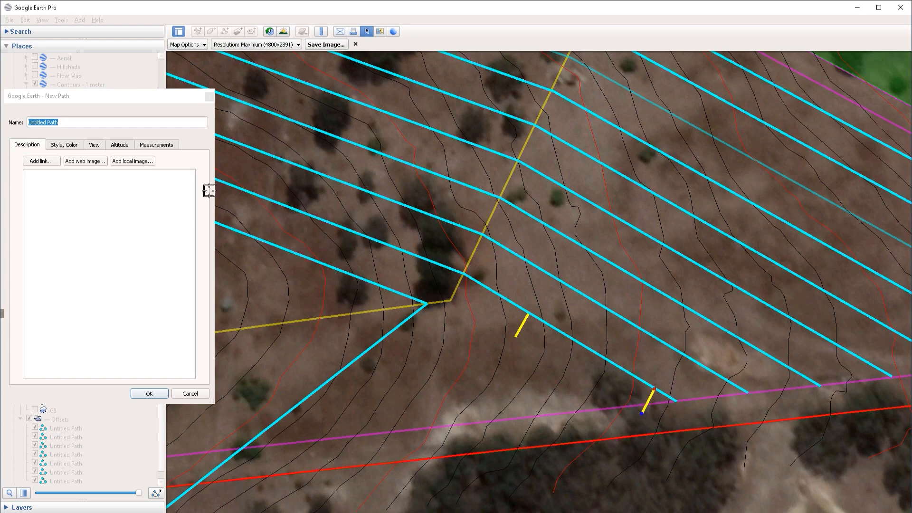
left_click(164, 145)
left_click(640, 417)
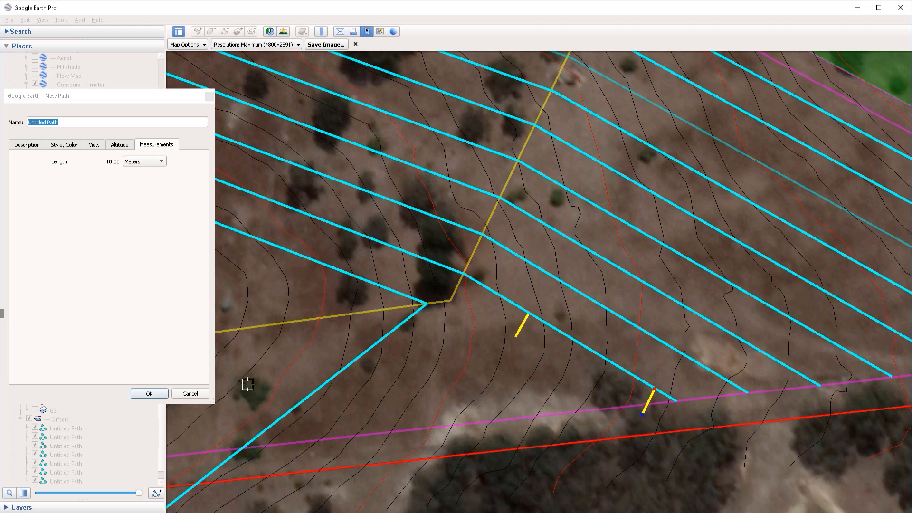
left_click(149, 394)
- In the Headlands folder, draw a path from the yellow trajectory corner past the first offset marker to the southern magenta headland line
scroll(63, 361, "down", 1)
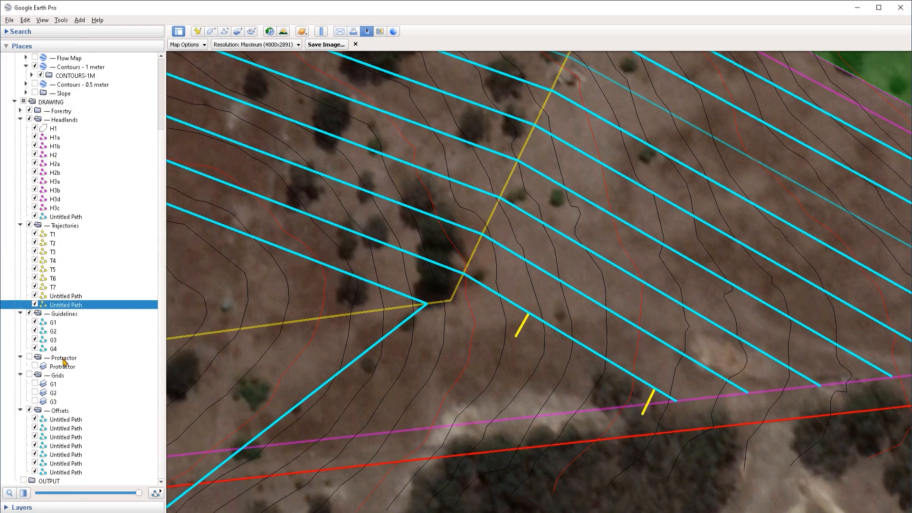
scroll(62, 299, "up", 2)
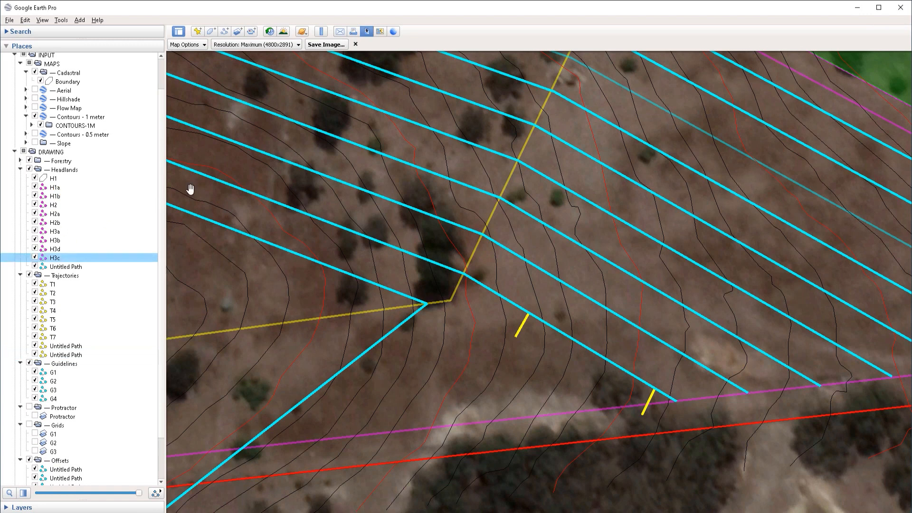
key("ctrl+shift+t")
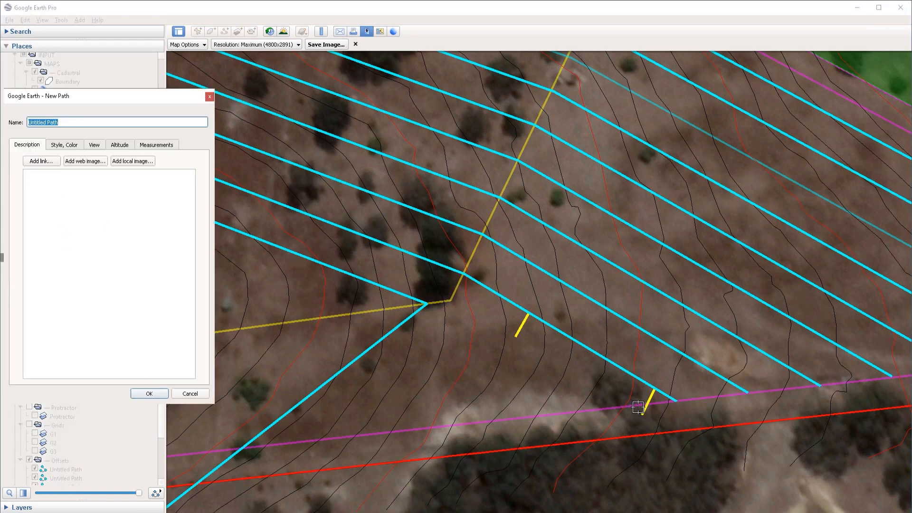
left_click(449, 302)
left_click(642, 414)
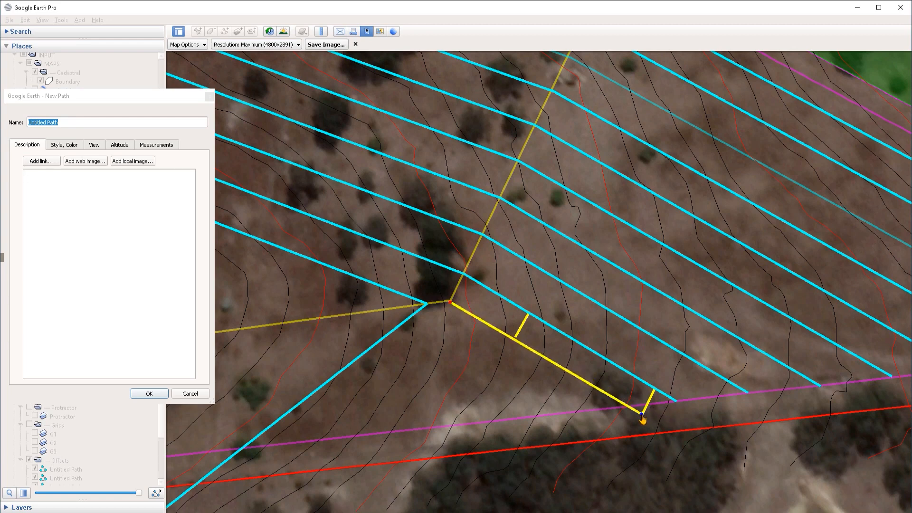
left_click_drag(642, 418, 628, 411)
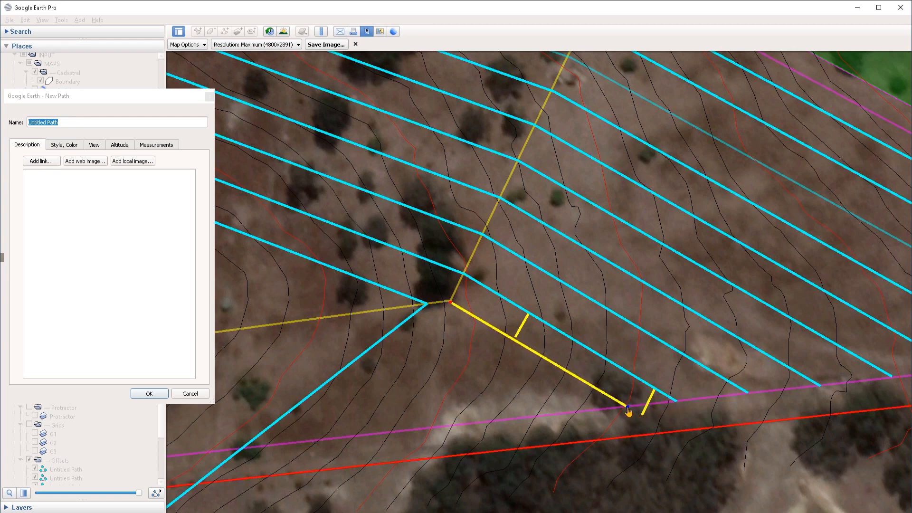
left_click(451, 302)
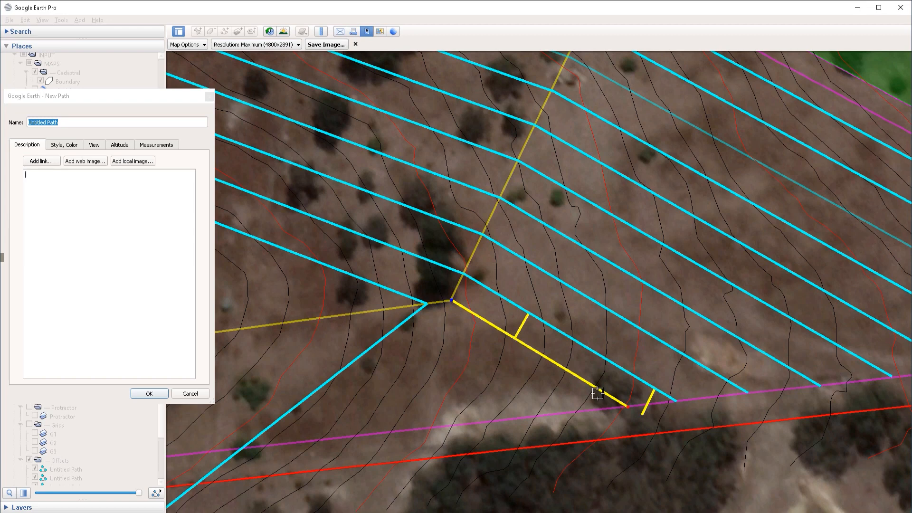
left_click(627, 407)
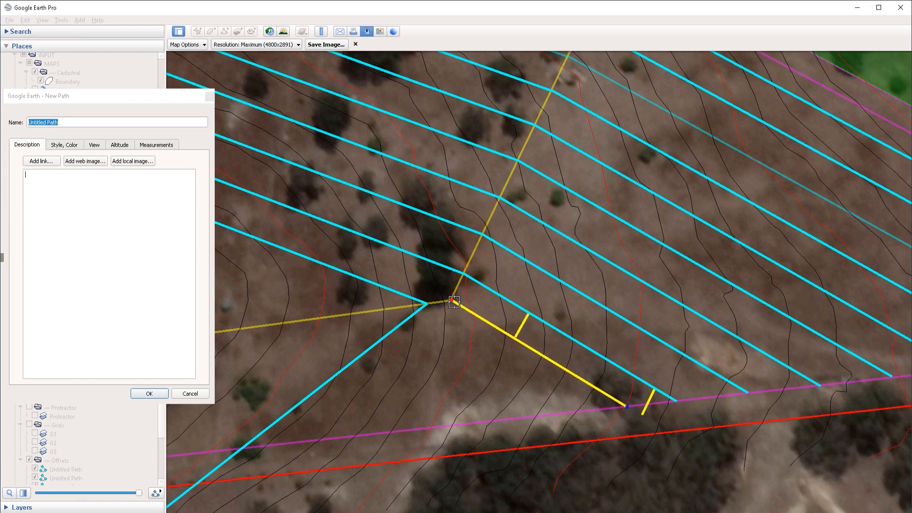
left_click_drag(452, 302, 453, 300)
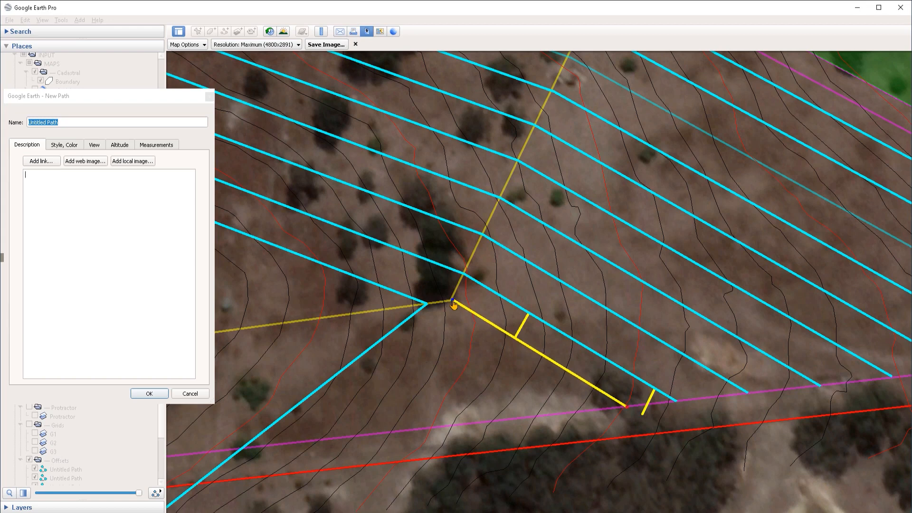
- Style the new headland path in magenta #ff00ff with 50% opacity and width 4, and save it
left_click(55, 145)
left_click(55, 145)
left_click(49, 176)
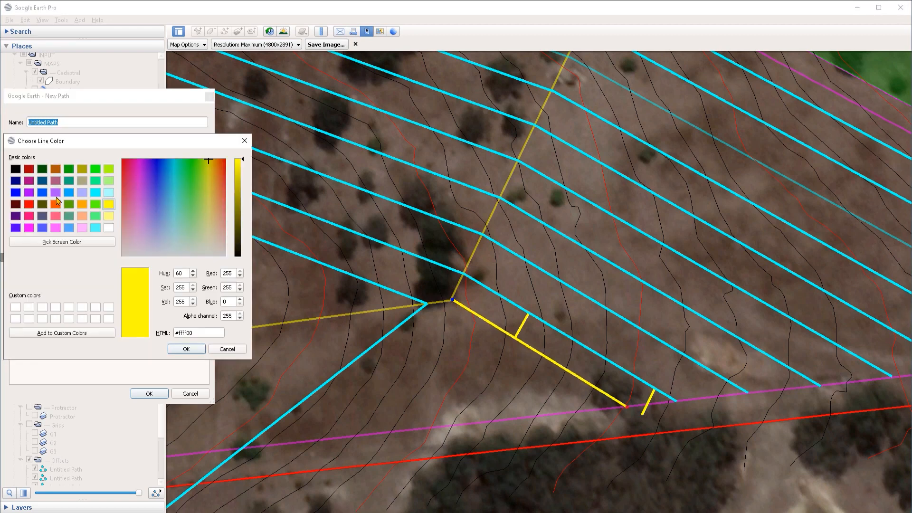
left_click(29, 215)
left_click(29, 228)
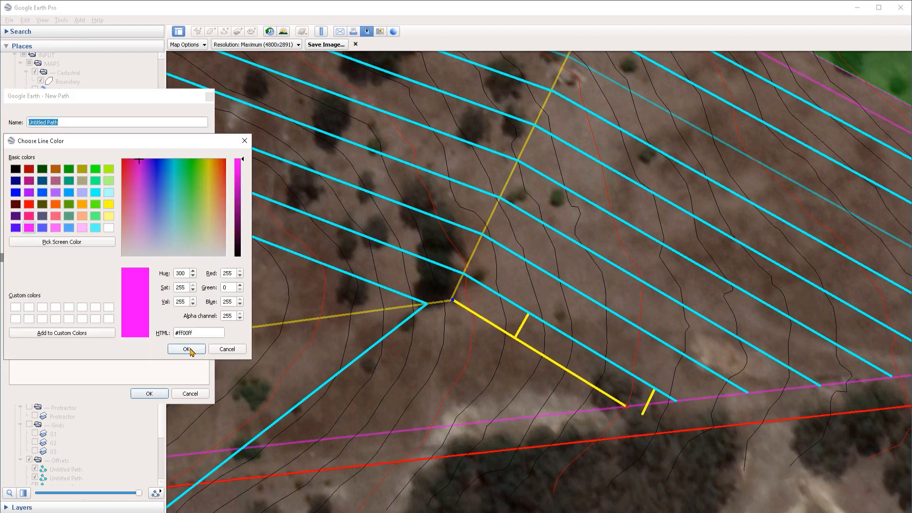
left_click(187, 349)
double_click(139, 179)
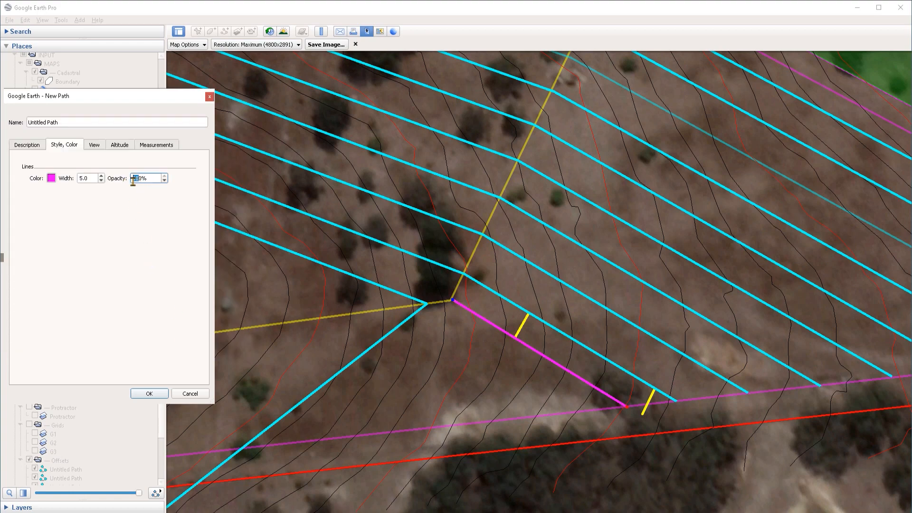
type("50")
double_click(88, 178)
type("4")
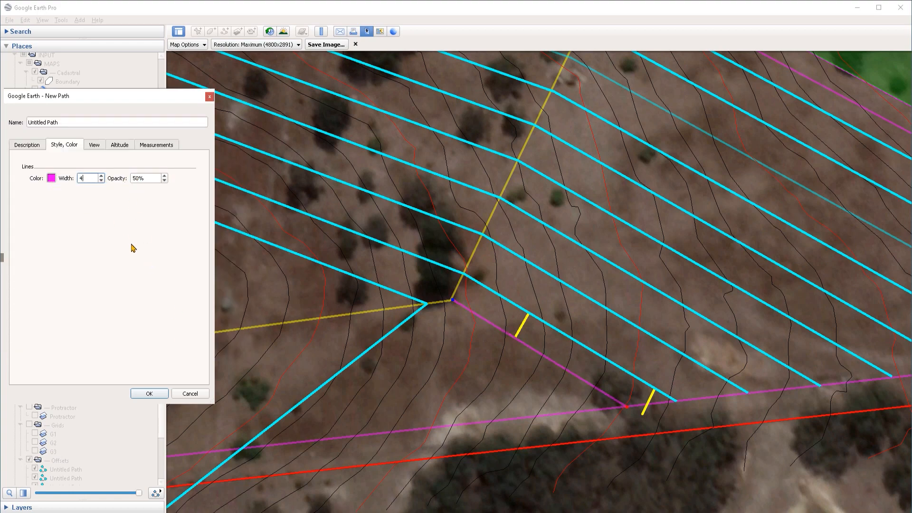
left_click(150, 394)
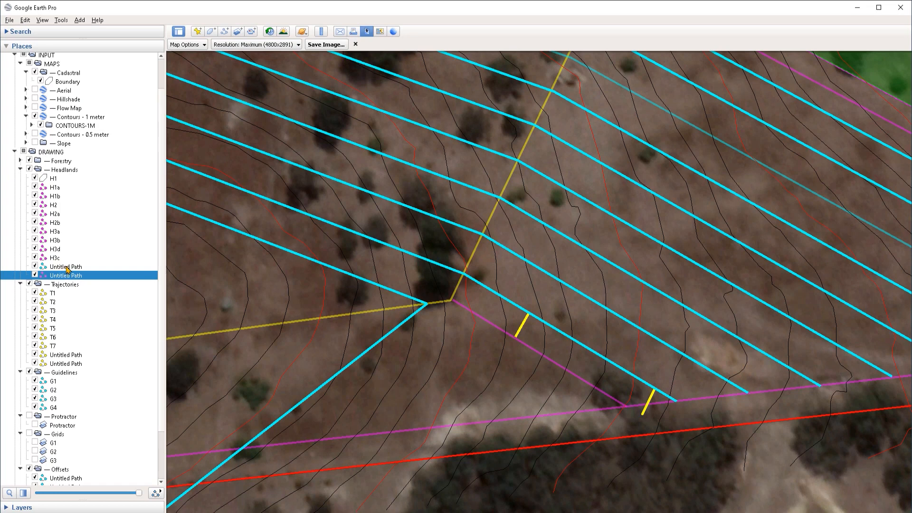
- Move the cyan untitled path from the Headlands folder into Offsets and toggle its visibility to identify it
left_click_drag(67, 267, 82, 441)
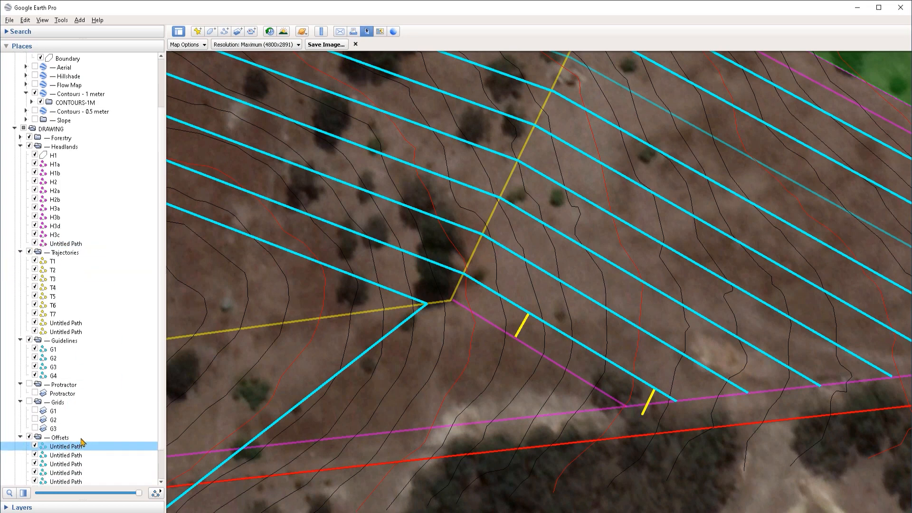
left_click(35, 446)
left_click(34, 446)
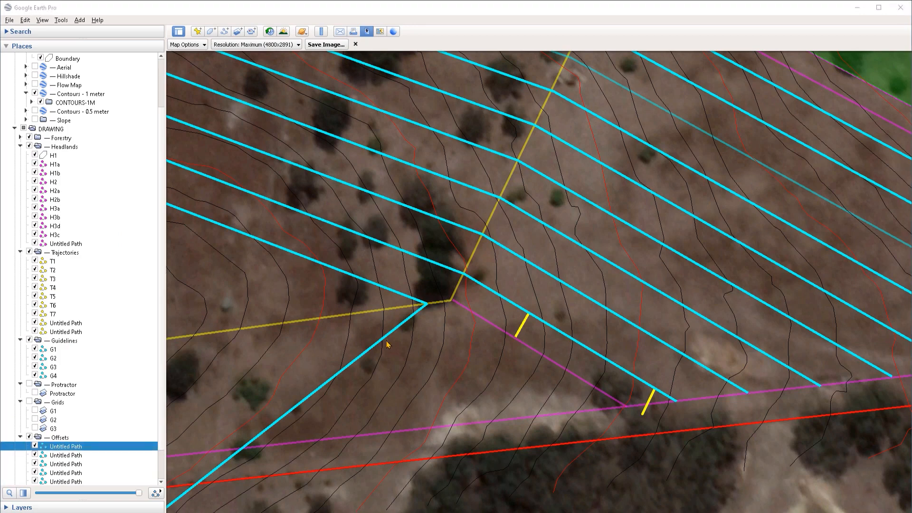
left_click_drag(393, 336, 578, 308)
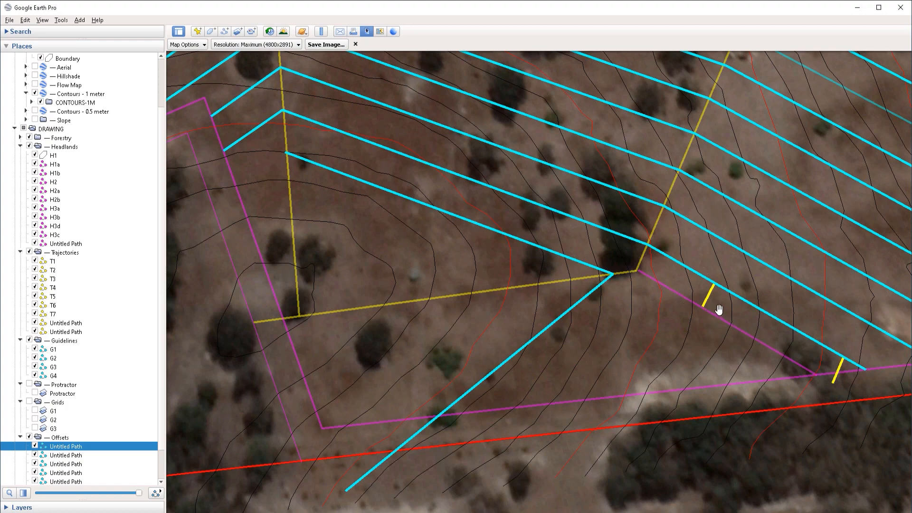
- Show the G1 grid overlay, then move and rotate it to line up with the cyan guideline crossing the southern boundary, and save it
middle_click_drag(658, 333, 637, 350)
scroll(653, 350, "down", 3)
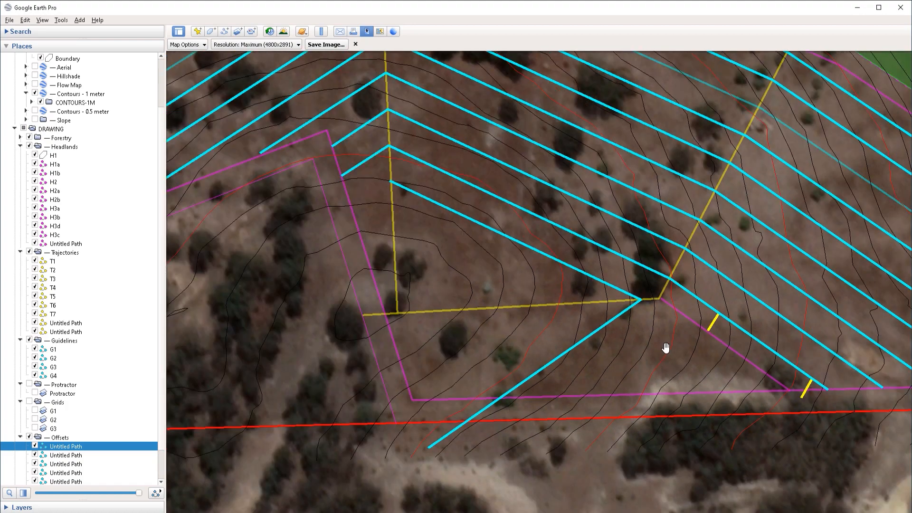
left_click_drag(665, 348, 629, 360)
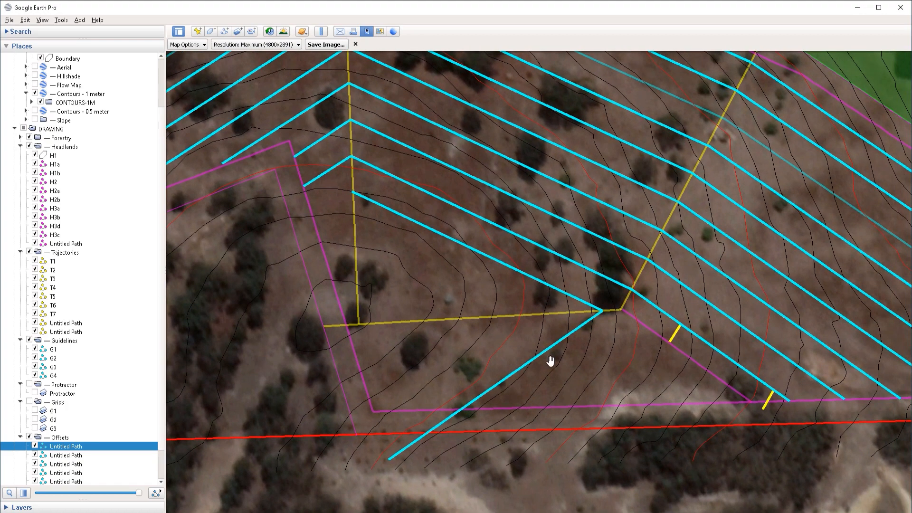
left_click(35, 410)
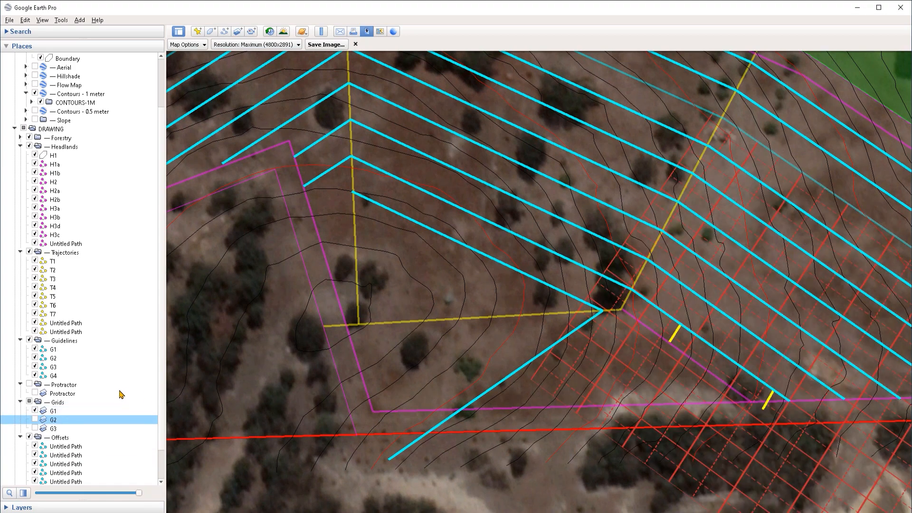
right_click(53, 411)
left_click(71, 401)
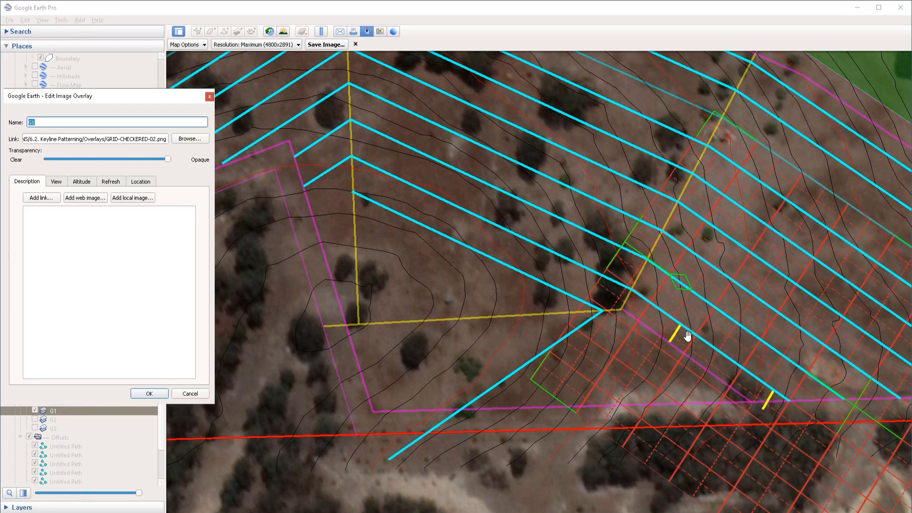
left_click_drag(696, 360, 697, 244)
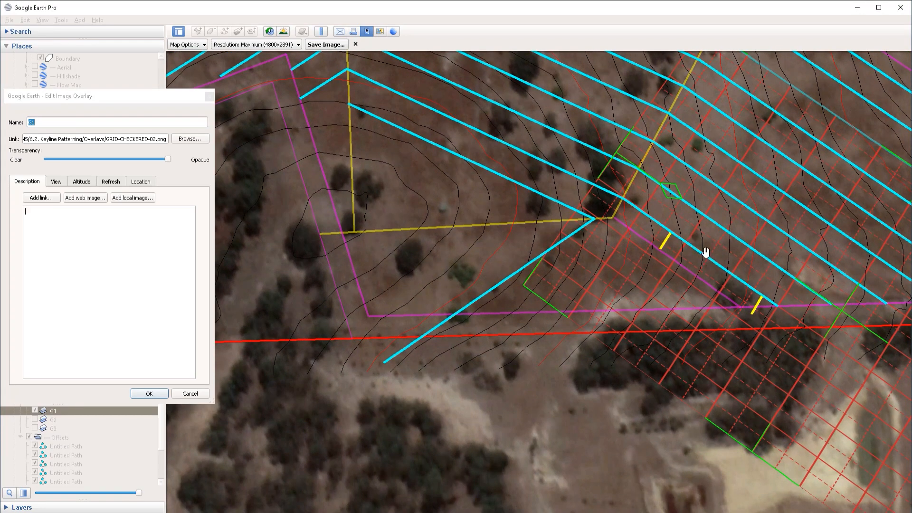
left_click_drag(841, 319, 599, 377)
left_click_drag(431, 254, 475, 460)
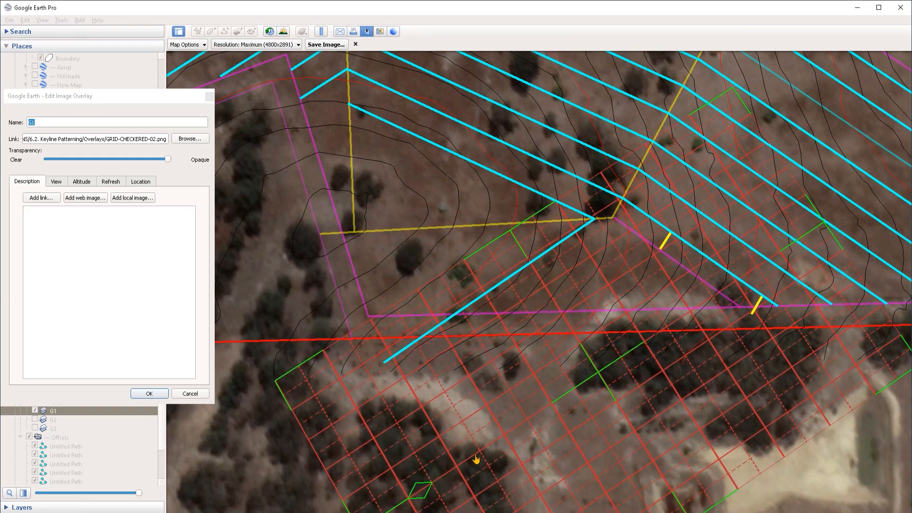
left_click_drag(599, 373, 604, 377)
left_click_drag(420, 495, 430, 503)
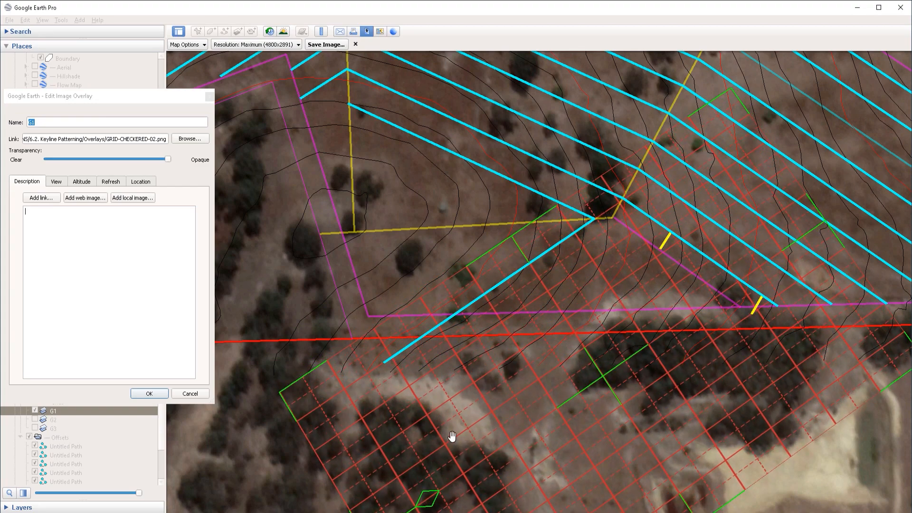
left_click(147, 394)
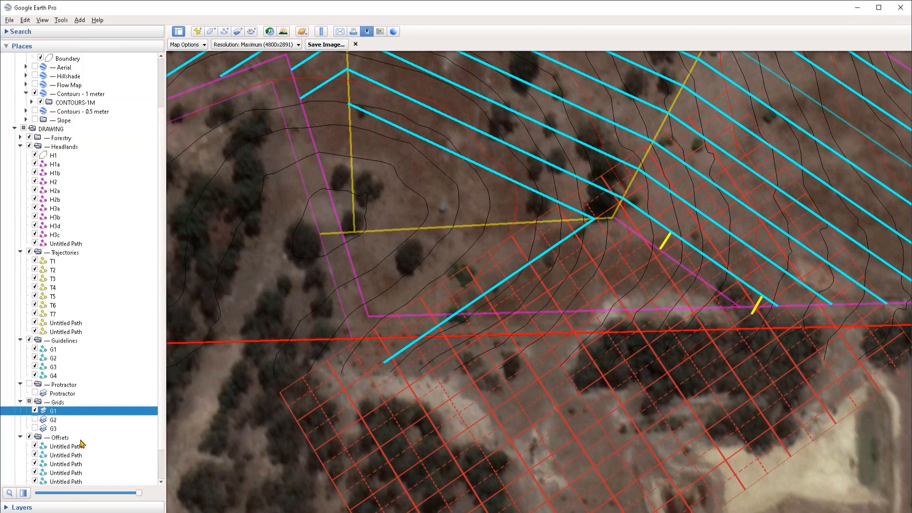
- Start a new path in the Offsets folder, styled cyan with width 5.0 and 100% opacity
left_click(60, 438)
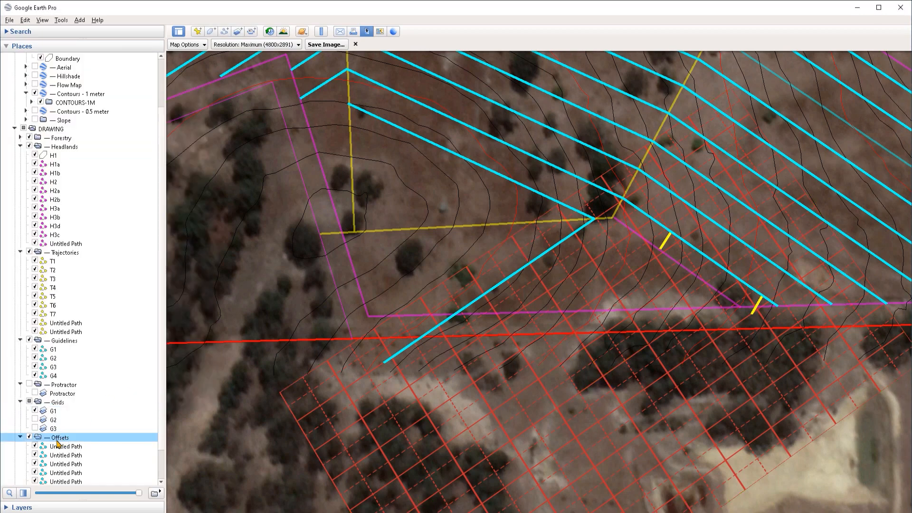
left_click(225, 32)
left_click(69, 143)
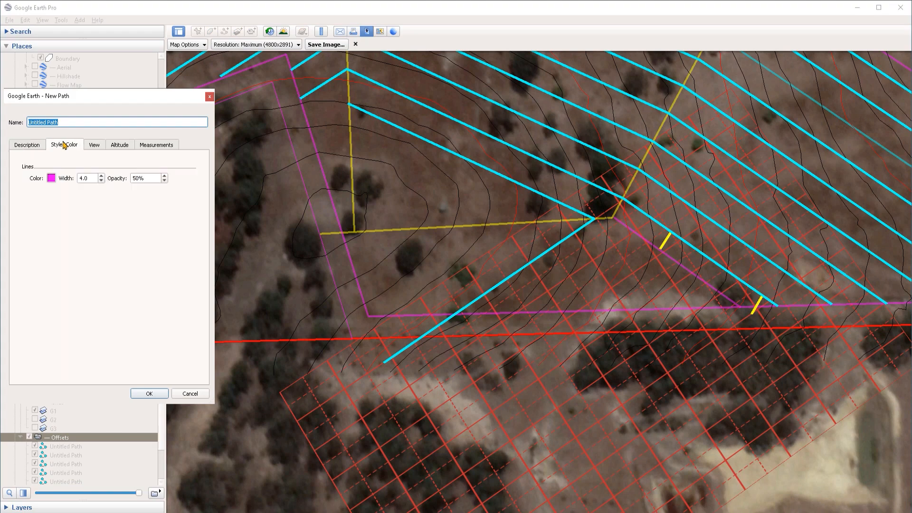
left_click(51, 178)
left_click(95, 194)
left_click(188, 349)
left_click_drag(89, 178, 72, 179)
type("5")
left_click_drag(146, 179, 119, 181)
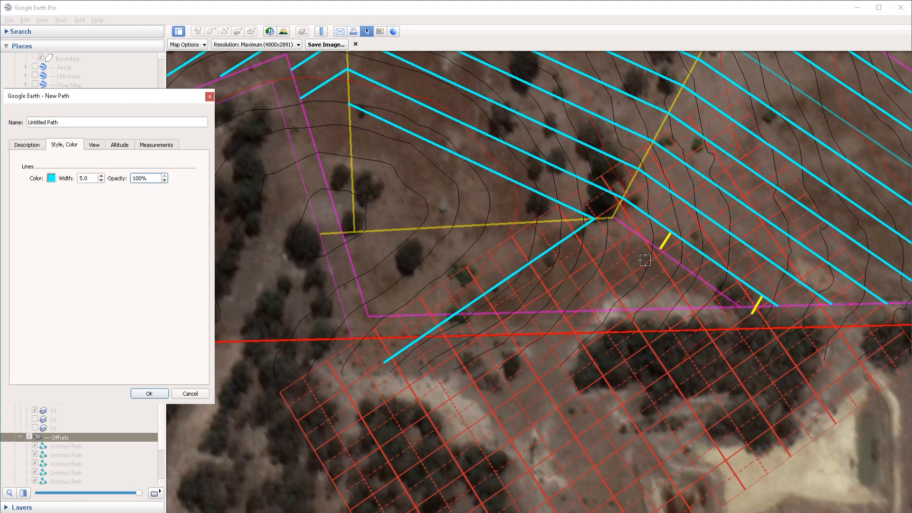
- Draw the first offset line along the grid from the southern magenta headland to the diagonal headland path, and save it
left_click(516, 311)
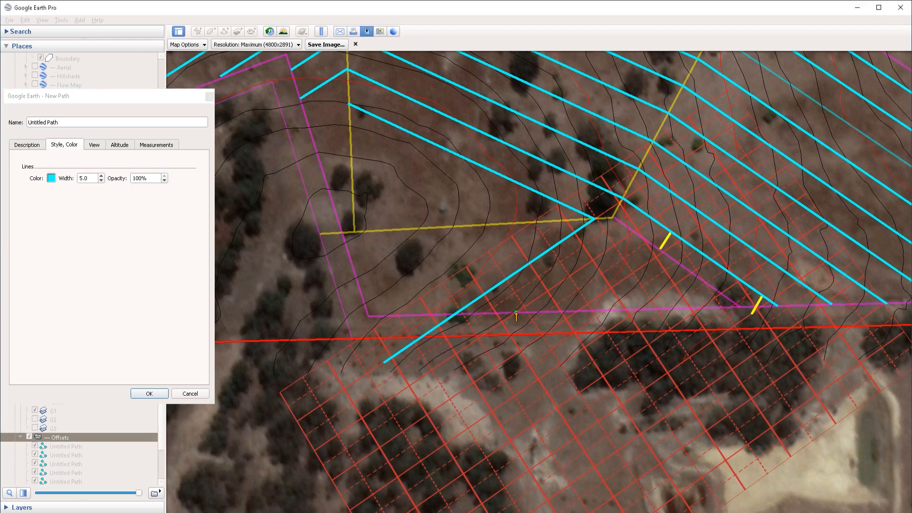
left_click(634, 233)
left_click(158, 395)
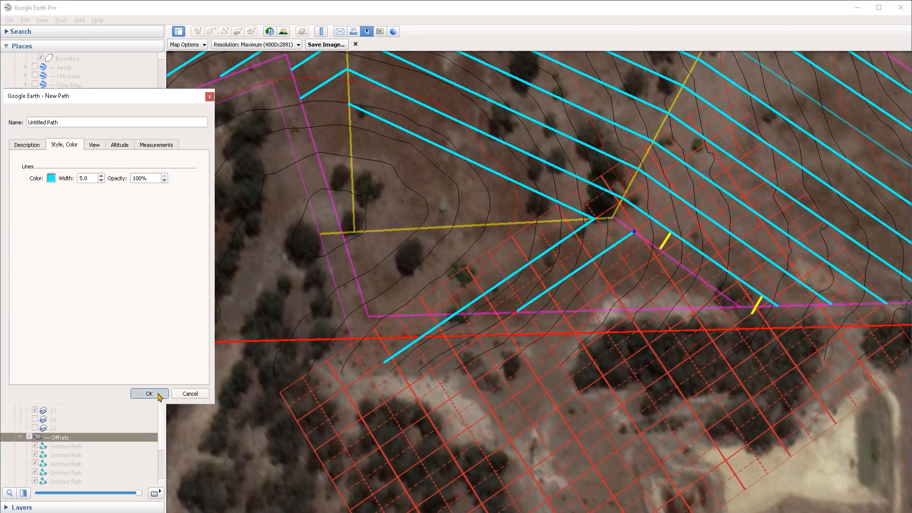
- Draw three more parallel offset lines further east, each following the grid from the southern headland line to the diagonal headland path
key("ctrl+shift+t")
left_click(578, 310)
left_click(662, 253)
left_click(160, 394)
key("ctrl+shift+t")
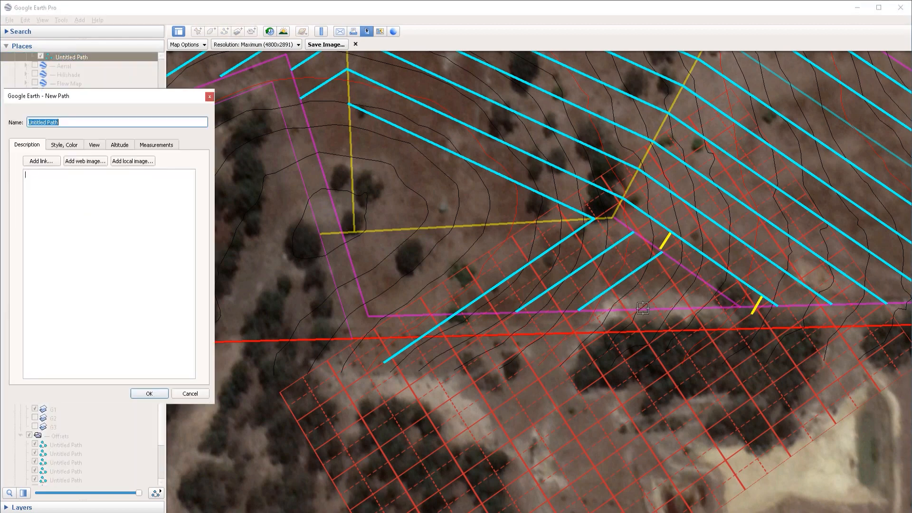
left_click(638, 309)
left_click(690, 273)
left_click(160, 394)
key("ctrl+shift+t")
left_click(700, 308)
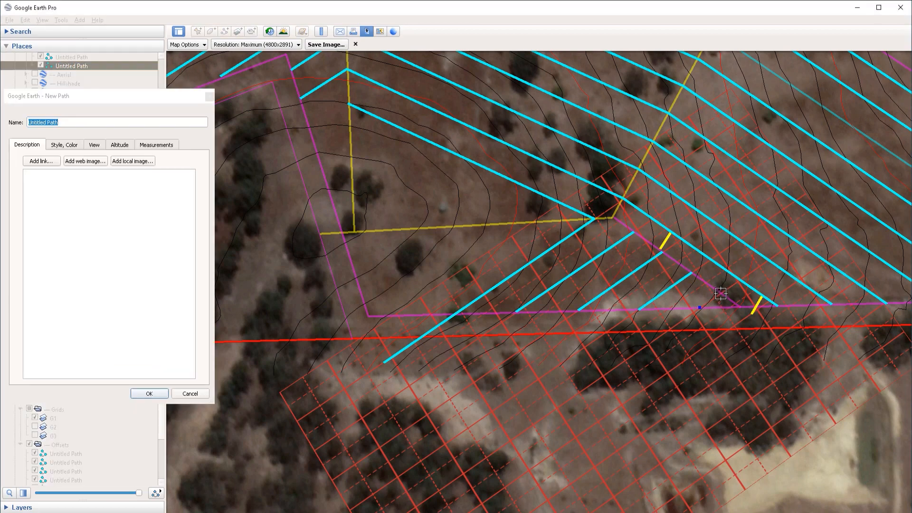
left_click(719, 295)
left_click(159, 398)
- Move the three untitled offset paths from the Cadastral folder into the Offsets folder and hide the G1 grid
scroll(72, 116, "up", 2)
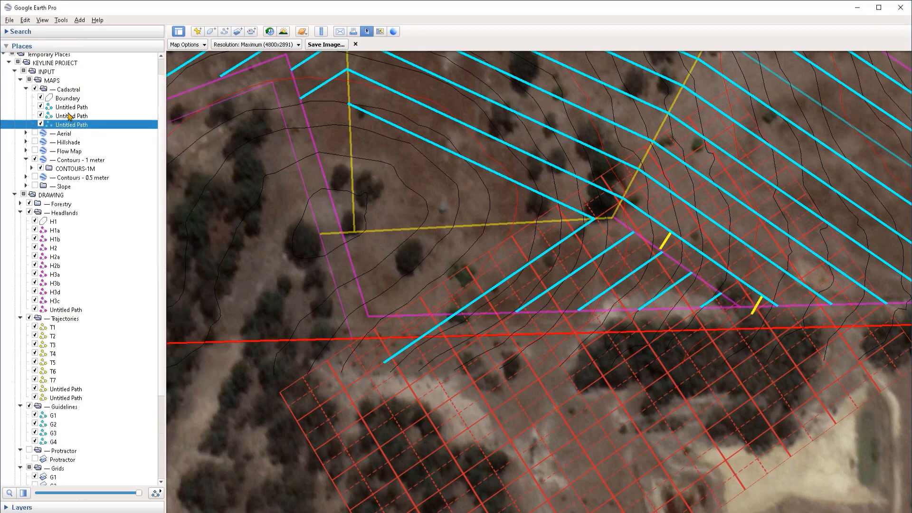
left_click(70, 111, "shift")
left_click(83, 124)
left_click(83, 108, "shift")
left_click_drag(83, 121, 65, 454)
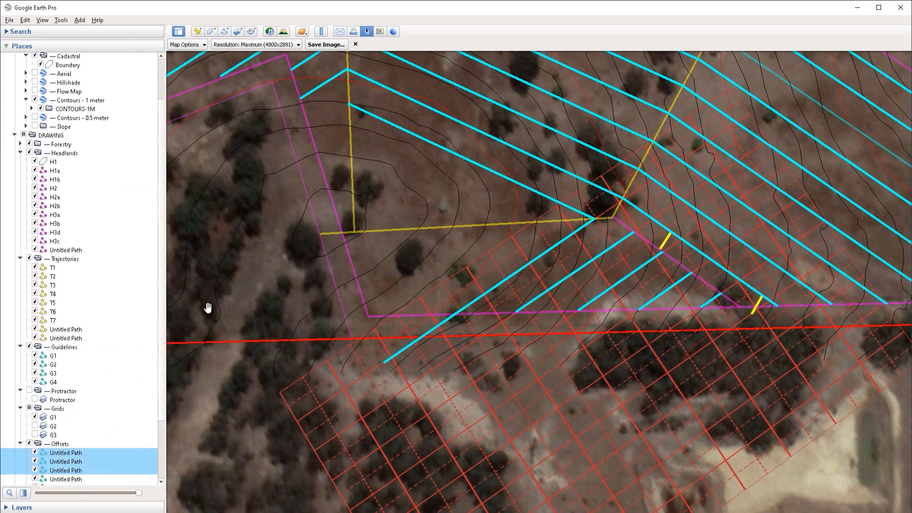
left_click(35, 418)
- Delete the two yellow untitled marker paths from the Trajectories folder and hide the untitled diagonal path in Headlands
scroll(584, 292, "down", 2)
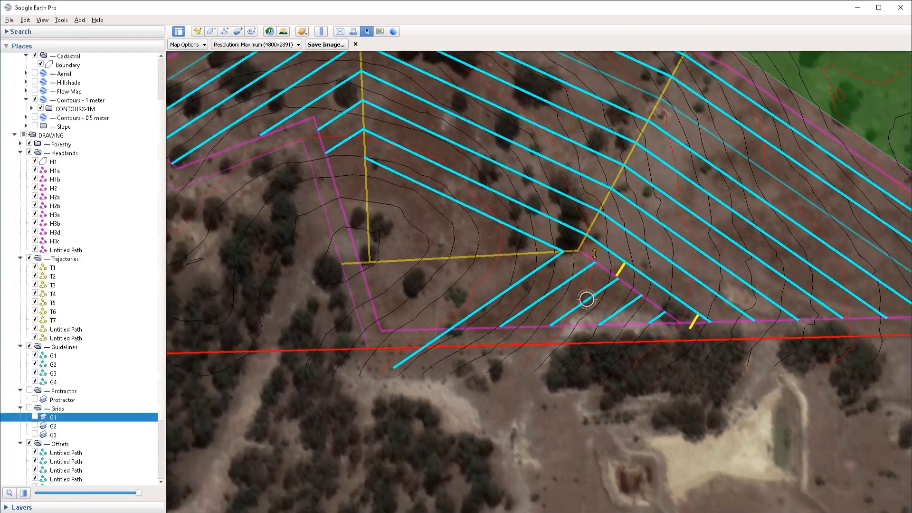
right_click_drag(594, 253, 594, 249)
left_click(69, 338)
left_click(66, 331, "shift")
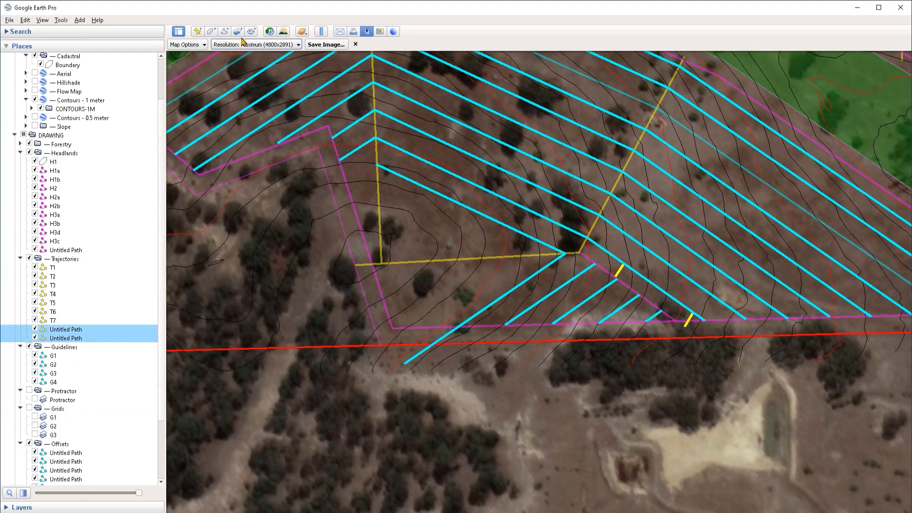
right_click(80, 338)
left_click(92, 341)
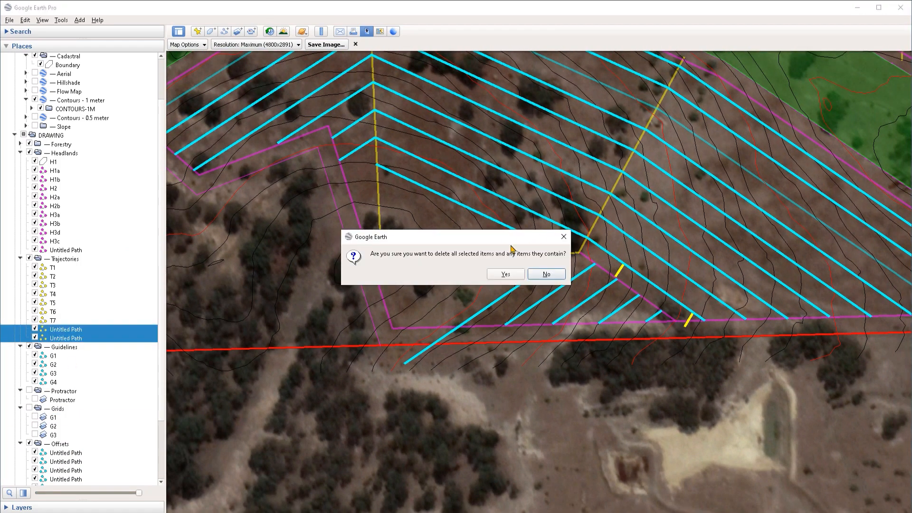
left_click(505, 277)
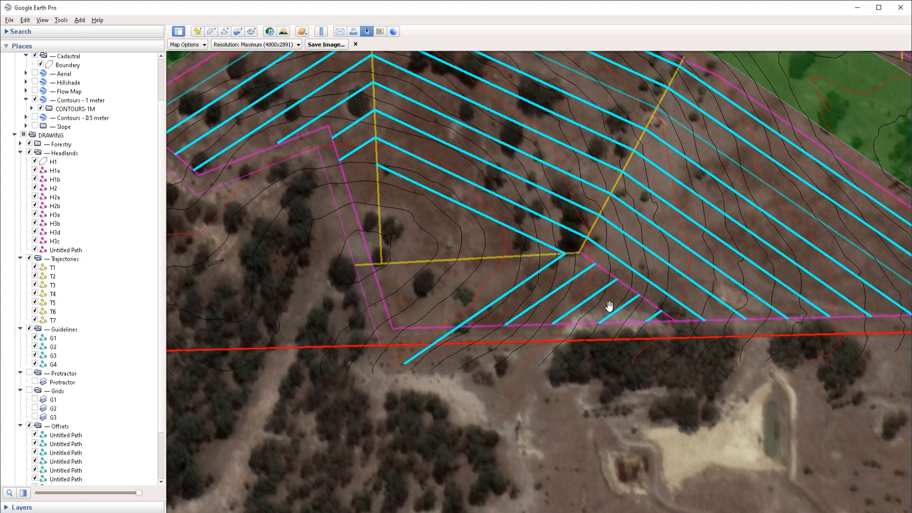
left_click(36, 250)
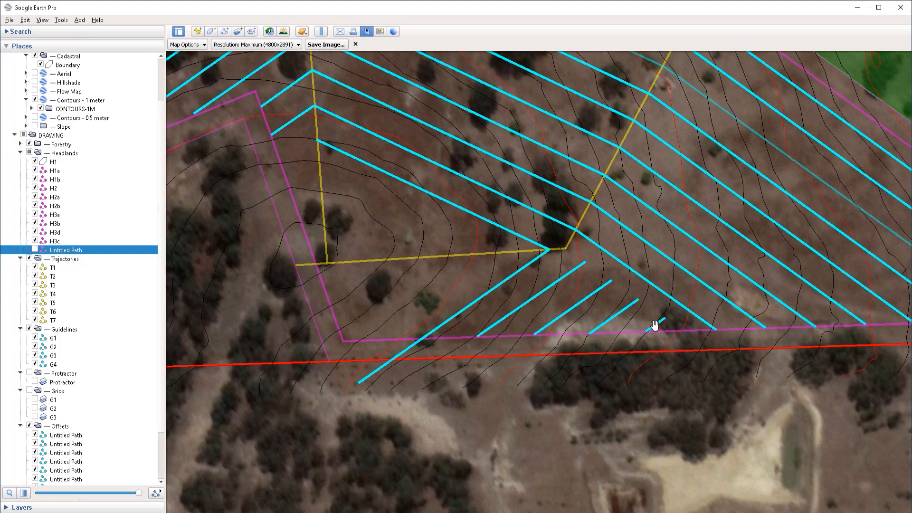
left_click(35, 250)
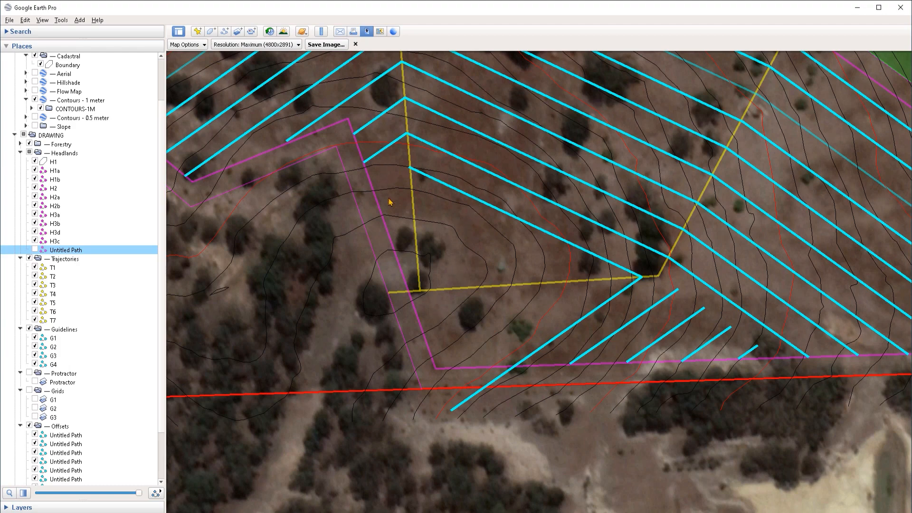
- Show the G1 grid again, shift it west over the area inside the southwestern headland corner, and save its position
left_click(35, 400)
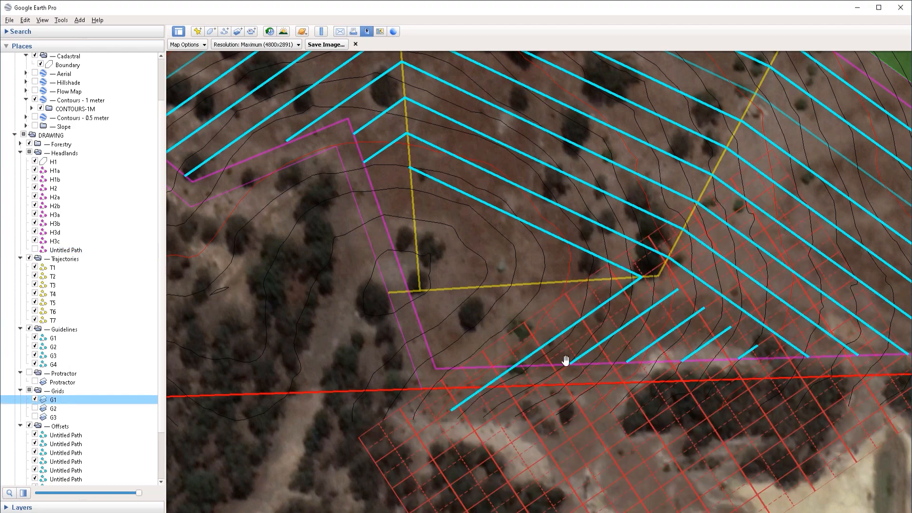
left_click_drag(566, 362, 547, 288)
right_click(101, 401)
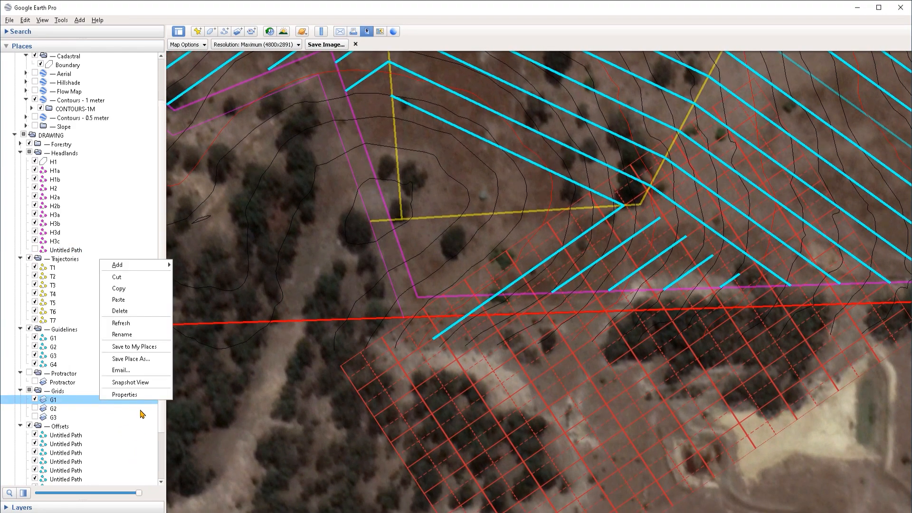
left_click(142, 401)
mouse_move(636, 361)
left_mouse_down()
mouse_move(380, 417)
mouse_move(430, 400)
mouse_move(407, 417)
mouse_move(428, 377)
left_mouse_up()
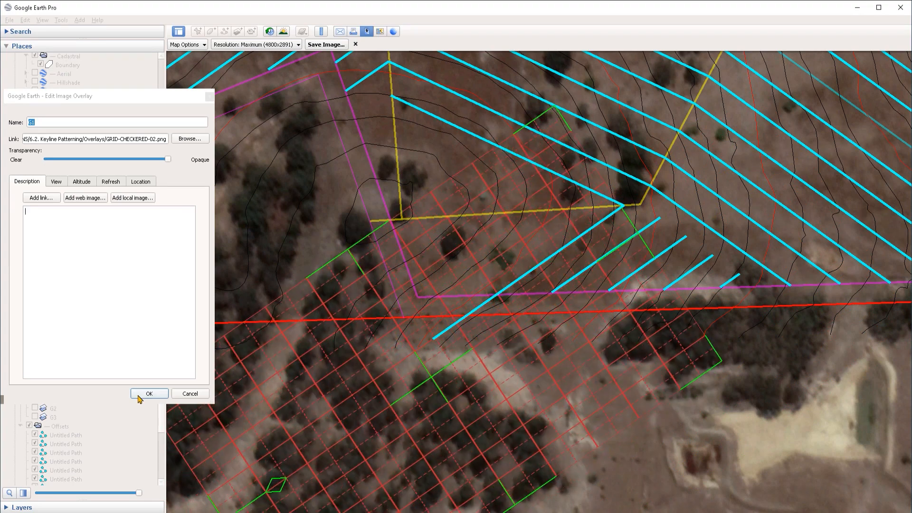
left_click(149, 394)
- Turn on the G2 and G3 grid overlays so that all three grids cover the southwestern area
right_click(54, 409)
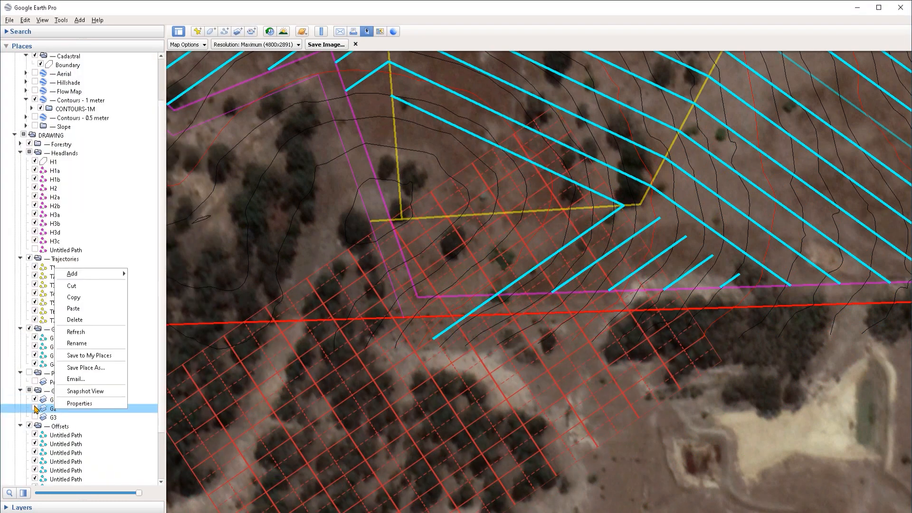
left_click(35, 407)
left_click(34, 408)
right_click(58, 408)
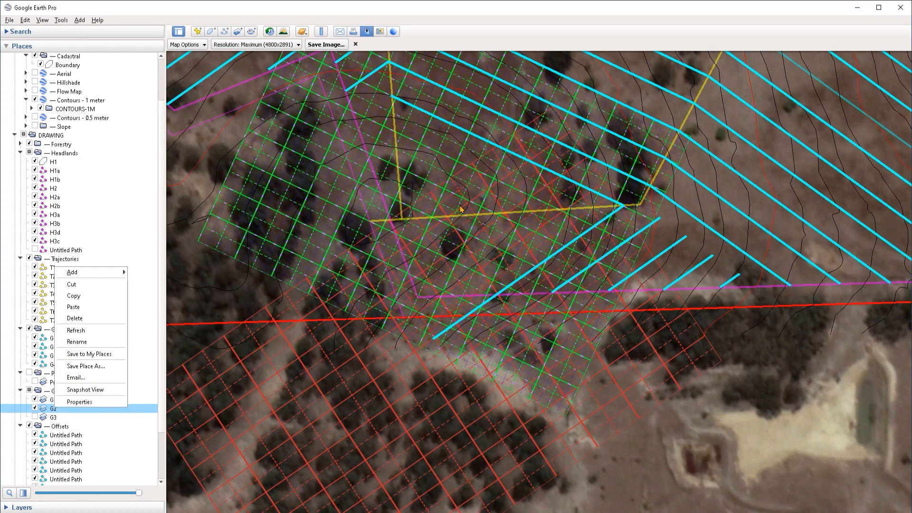
left_click(421, 204)
left_click(34, 418)
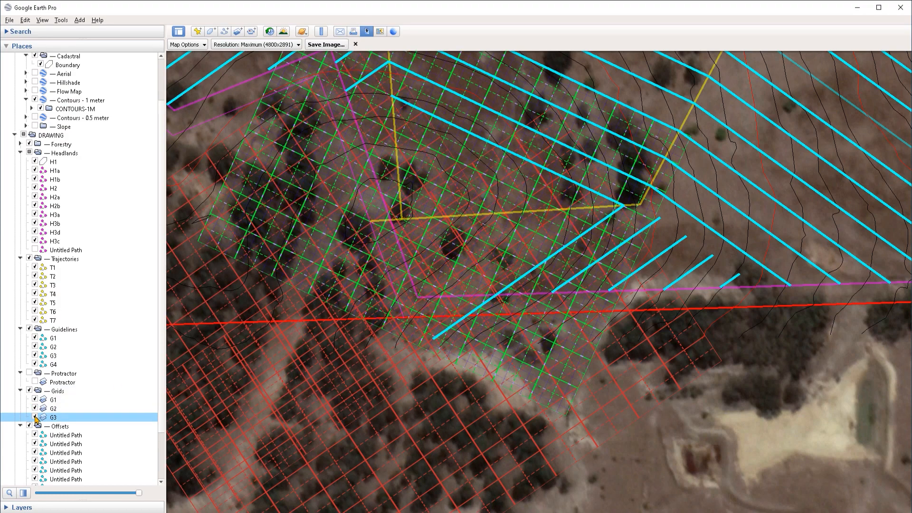
left_click_drag(394, 135, 405, 216)
left_click(112, 424)
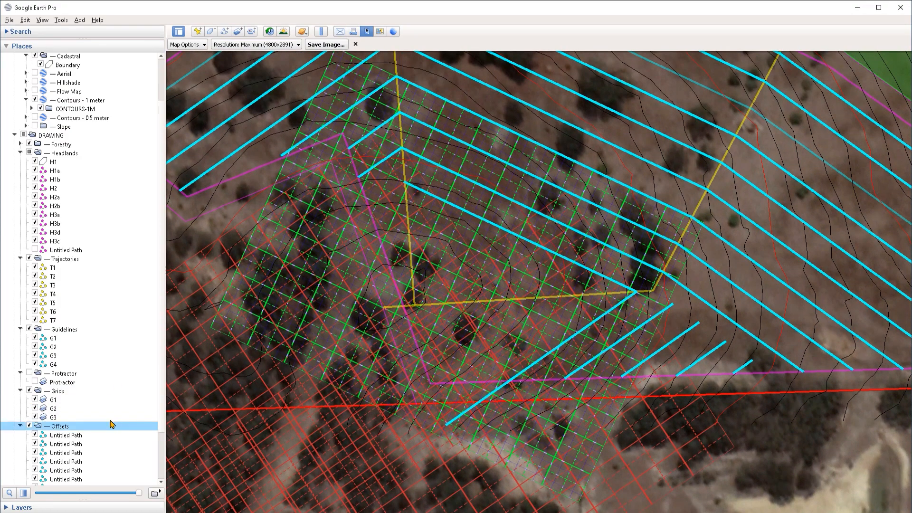
left_click(224, 32)
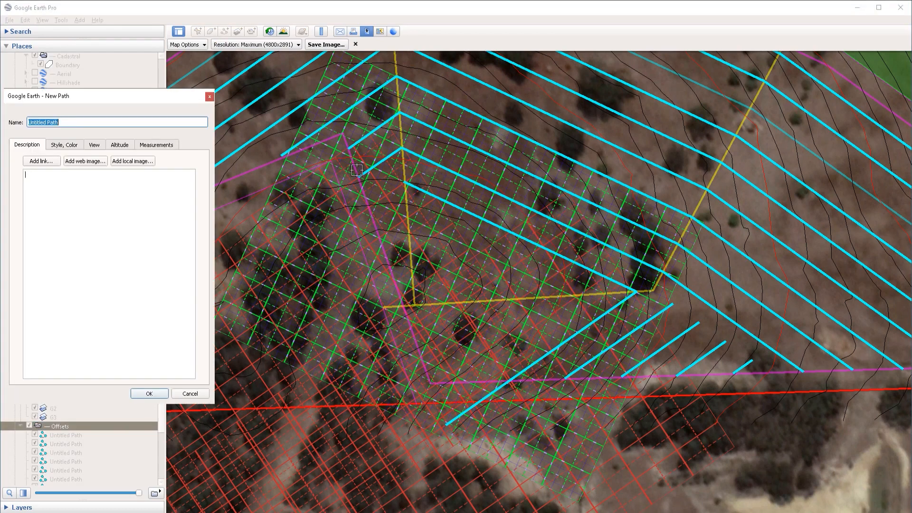
scroll(363, 180, "up", 2)
key("Escape")
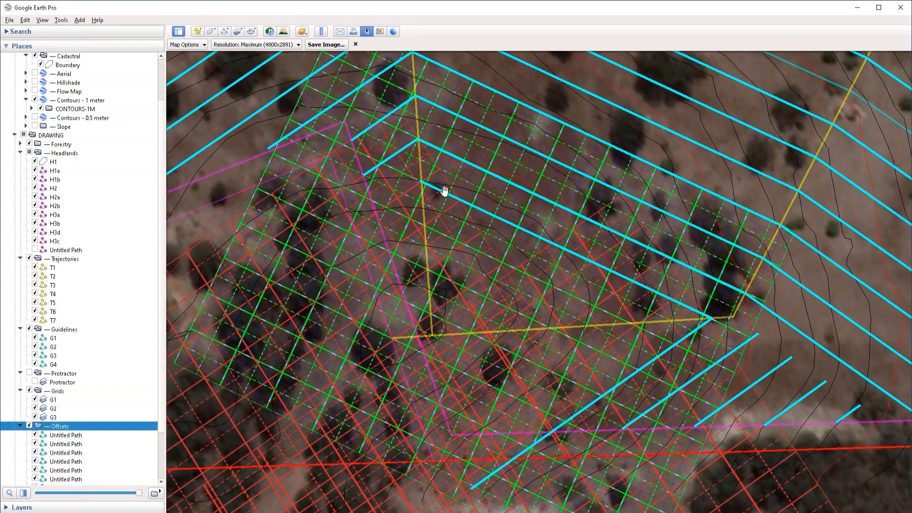
- Extend the northwestern end of guideline G4 from the western trajectory out to the western headland line, following the grid direction
left_click(444, 191)
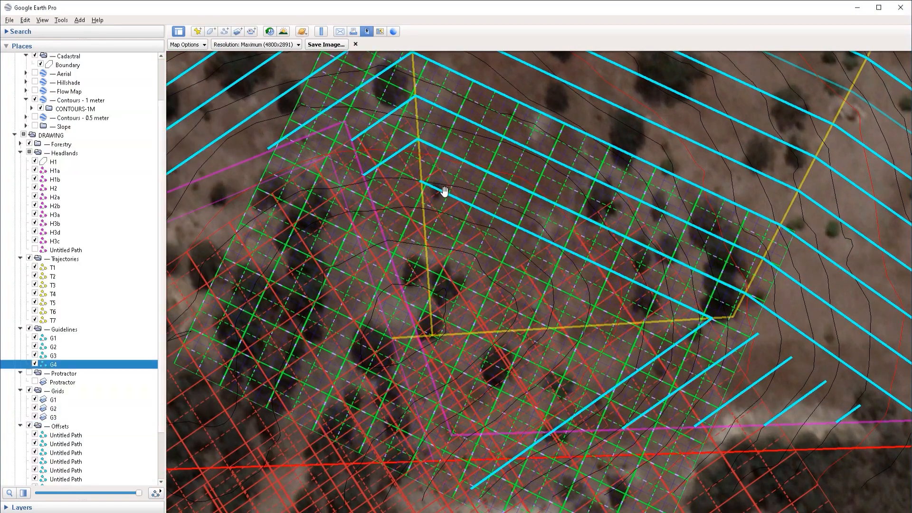
right_click(466, 202)
left_click(489, 332)
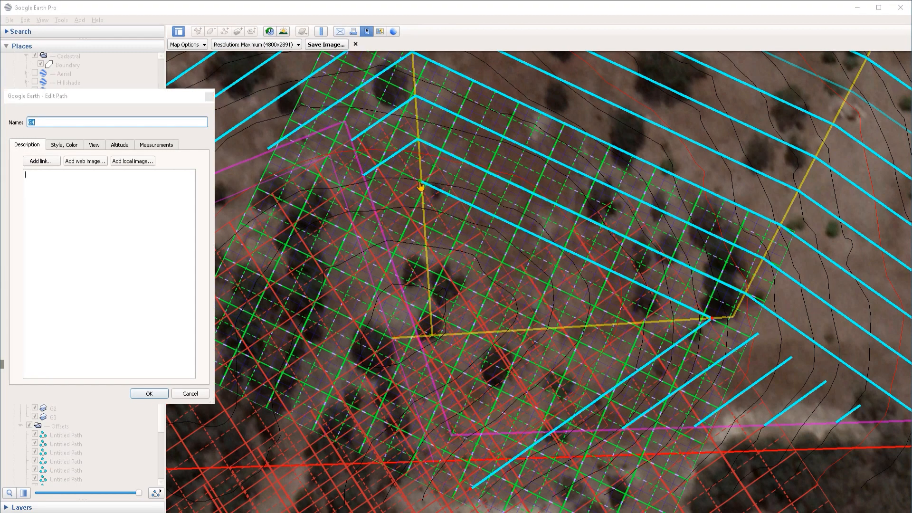
mouse_move(420, 186)
left_mouse_down()
mouse_move(403, 239)
mouse_move(376, 216)
mouse_move(421, 186)
left_mouse_up()
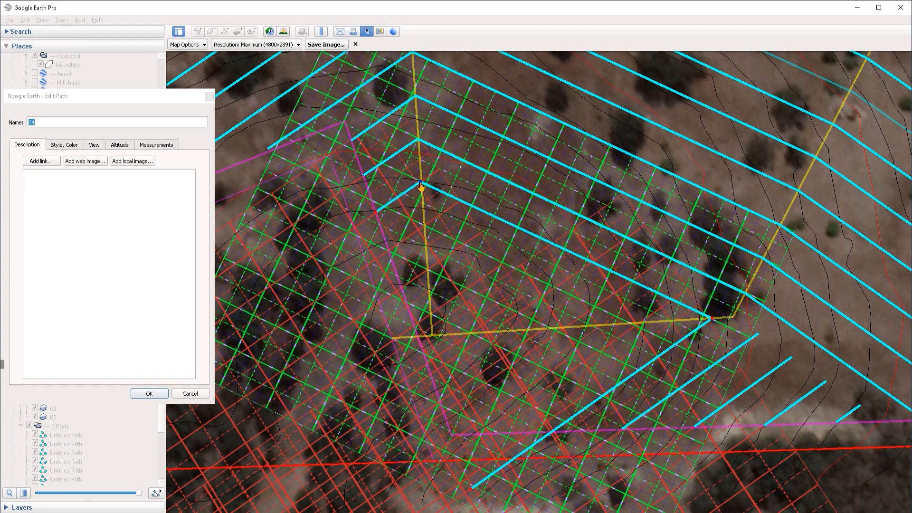
left_click(177, 373)
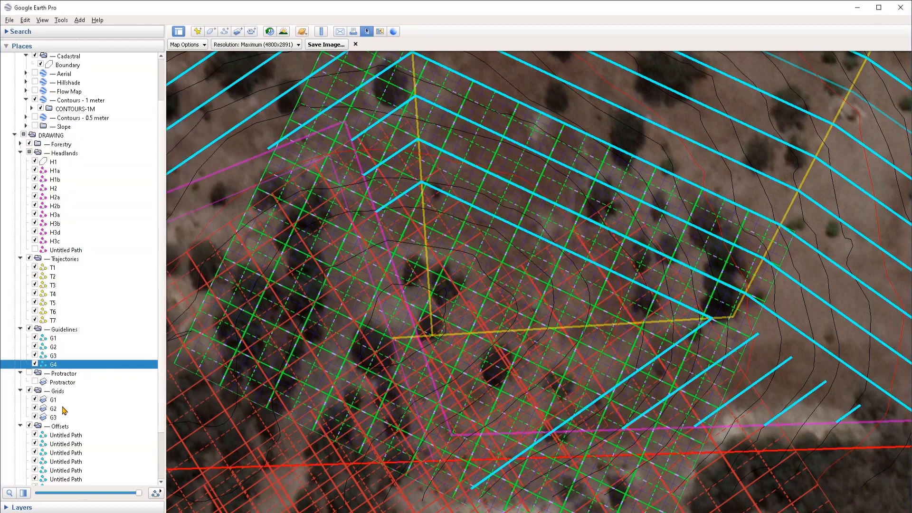
- In the Offsets folder, draw a four-point path just inside G4, from the western headland line via both trajectories to the southern headland line
left_click(58, 426)
left_click(225, 32)
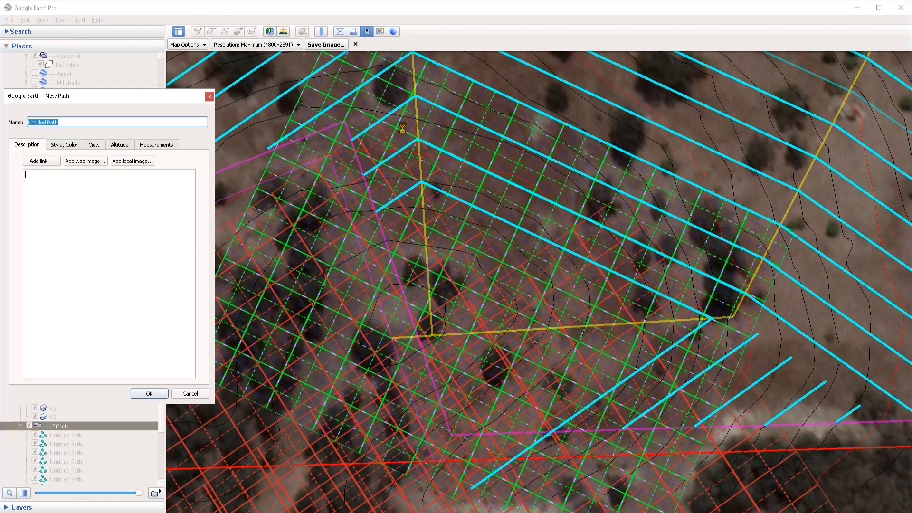
left_click(388, 249)
left_click(426, 229)
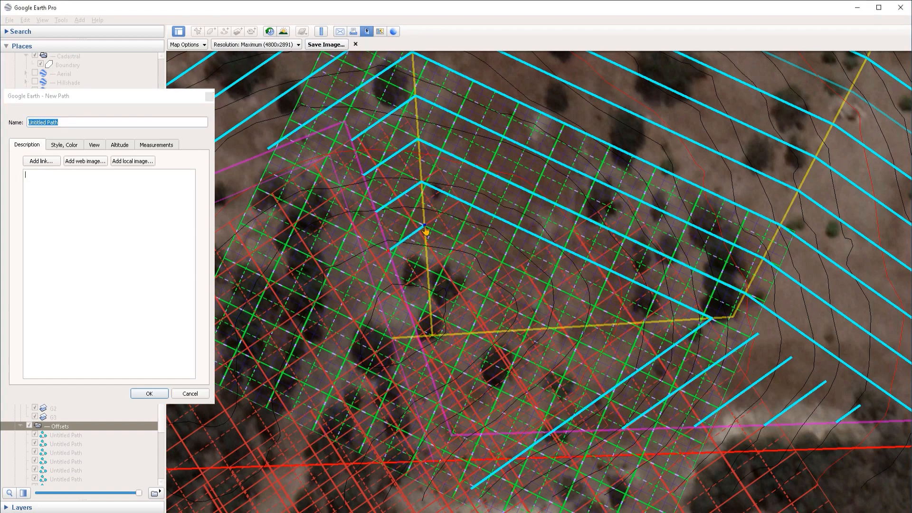
left_click(634, 324)
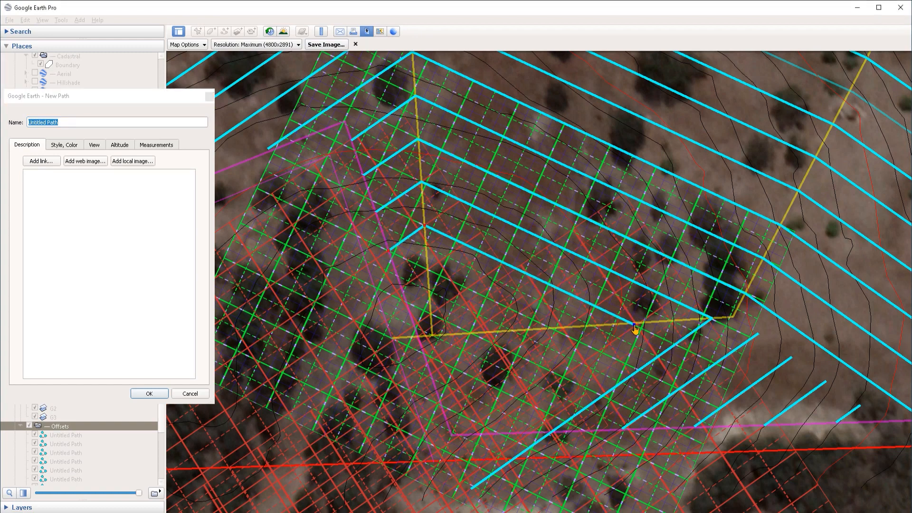
left_click(481, 433)
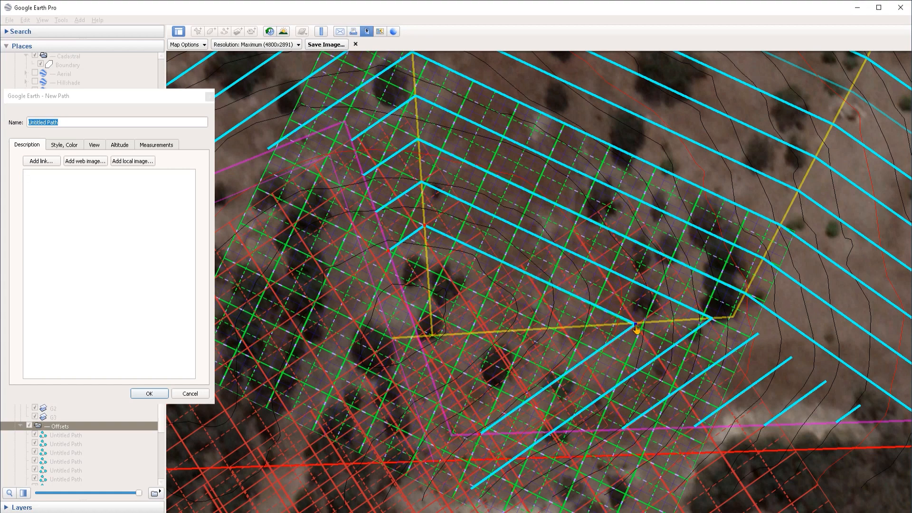
left_click(151, 395)
- Draw the next offset path inward, starting on the western headland line, bending at both trajectories and returning to that same headland line
left_click(252, 32)
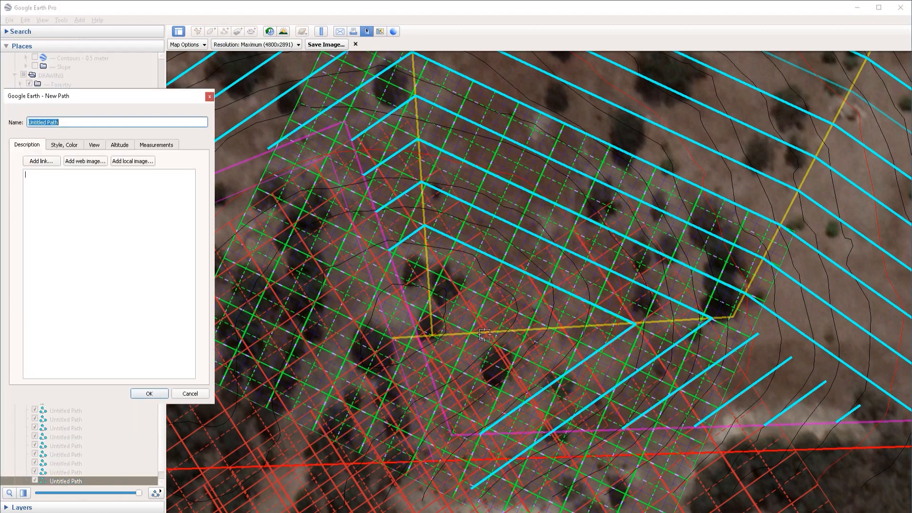
left_click(399, 288)
left_click(427, 271)
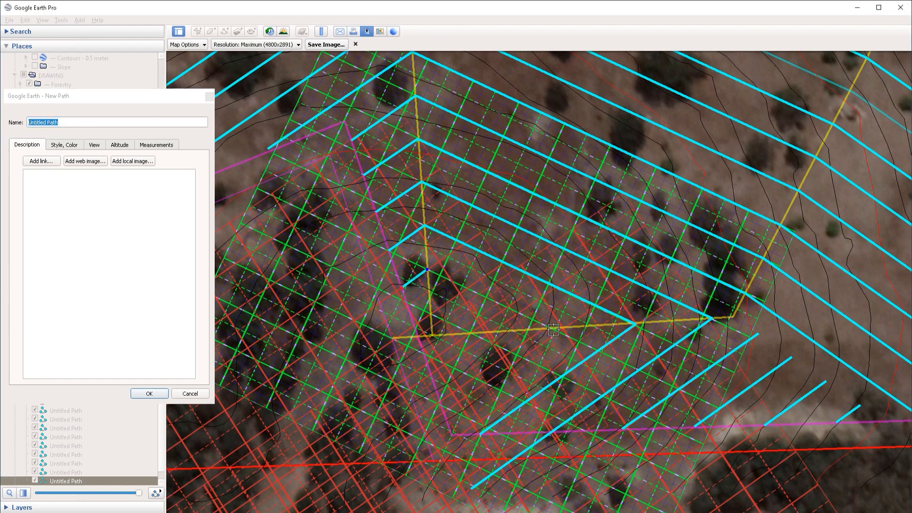
left_click(549, 329)
left_click(438, 404)
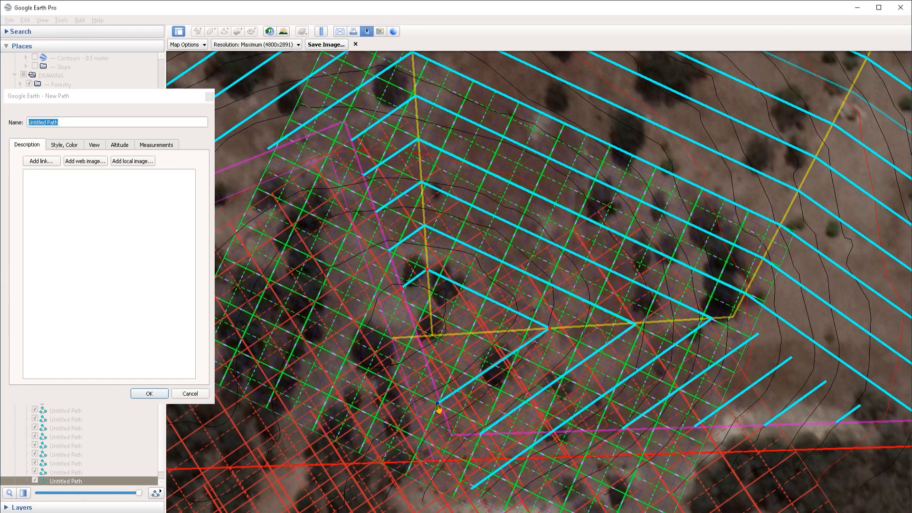
left_click(149, 393)
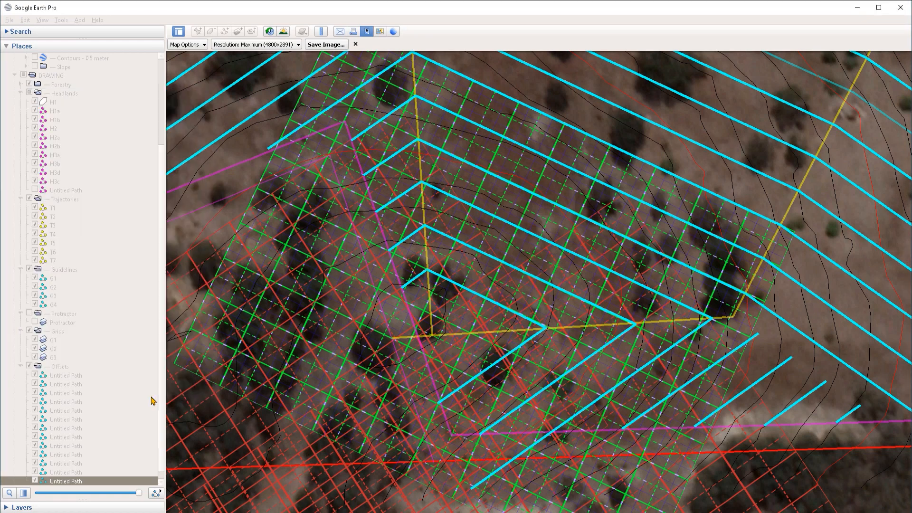
- Draw the short innermost offset path around the junction of the two trajectories, with both ends on the western headland line
scroll(492, 343, "down", 2)
scroll(479, 359, "up", 1)
left_click(225, 32)
left_click(436, 309)
left_click(450, 298)
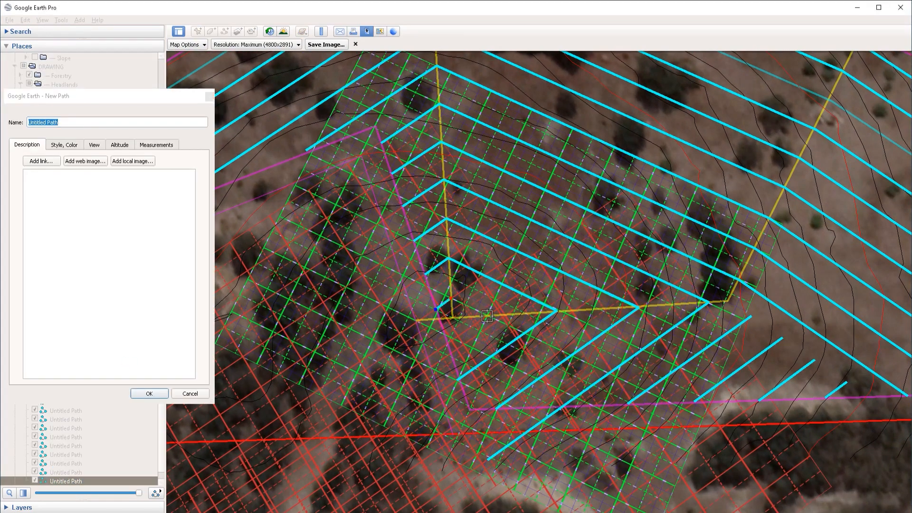
left_click(487, 315)
left_click(445, 344)
left_click(149, 393)
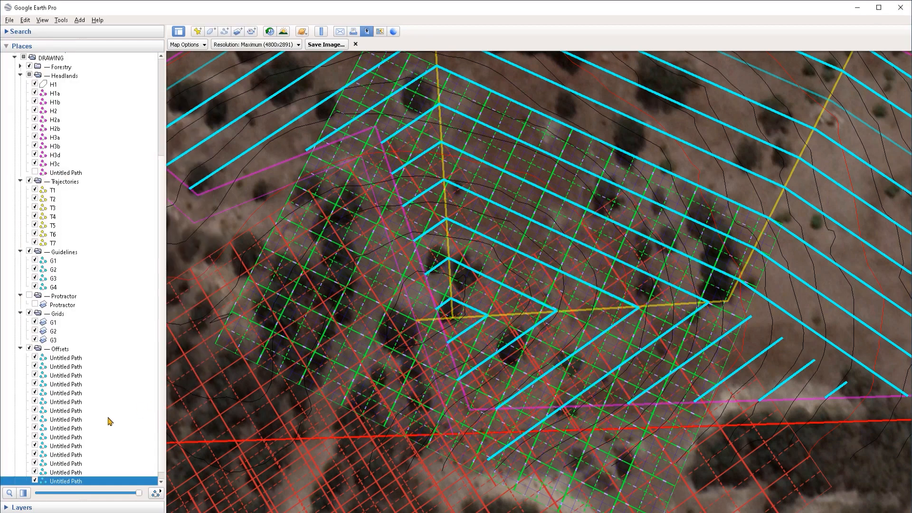
- Hide the G1, G2 and G3 grid overlays
left_click(35, 340)
left_click(35, 331)
left_click(35, 322)
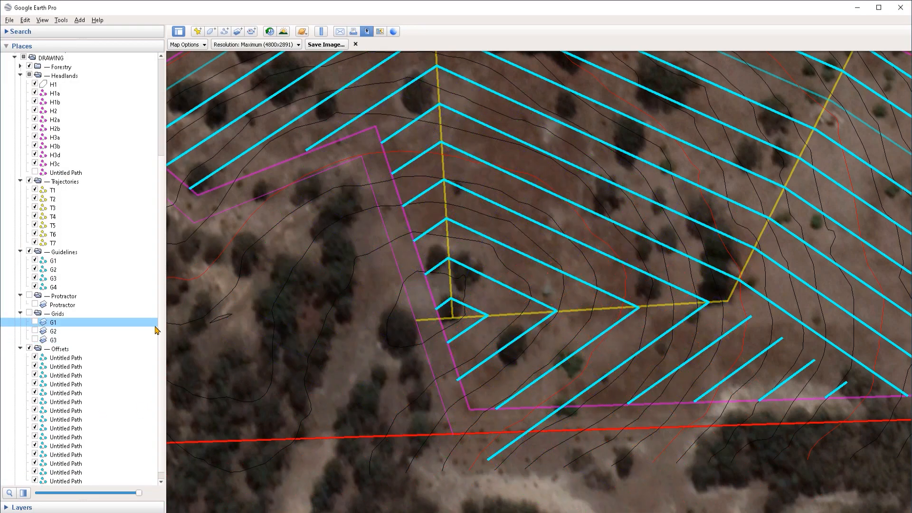
left_click_drag(690, 338, 633, 329)
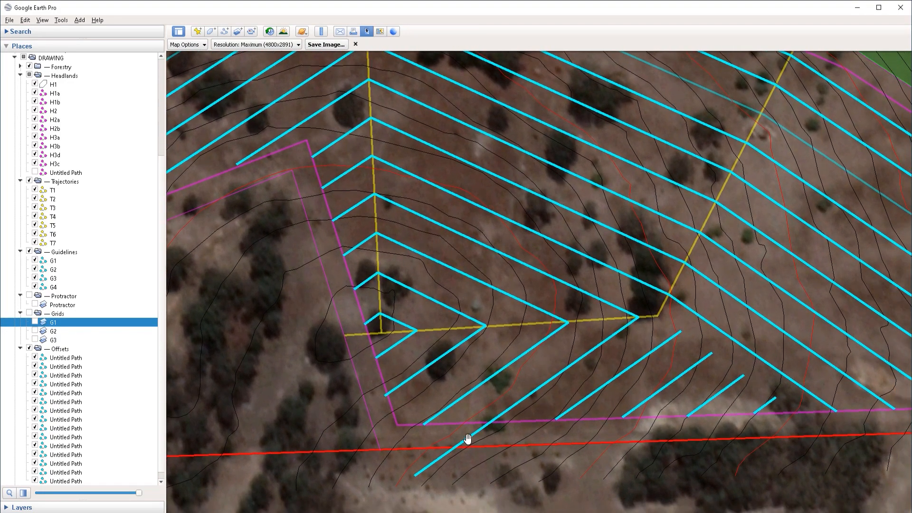
- Trim the southern end of guideline G4 back to the southern headland line, checking it against the temporarily shown G1 grid
right_click(483, 450)
left_click(493, 433)
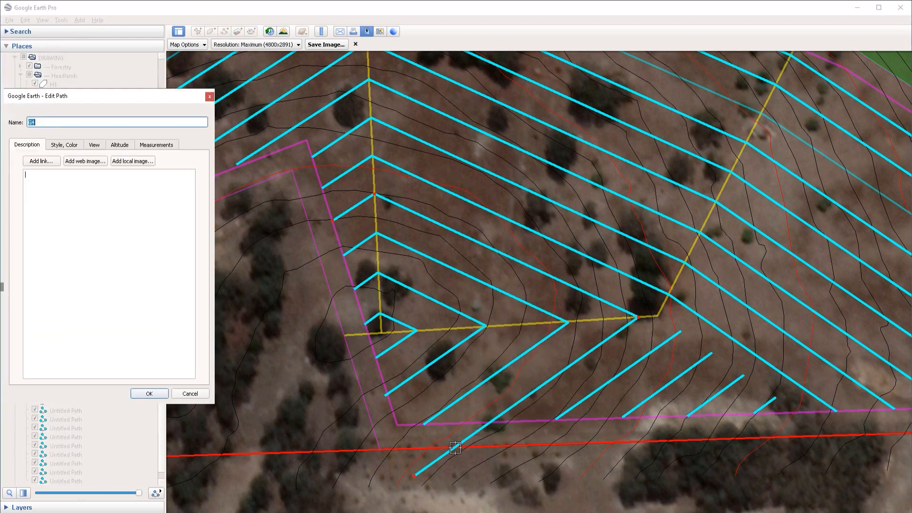
left_click_drag(415, 477, 491, 426)
left_click(147, 393)
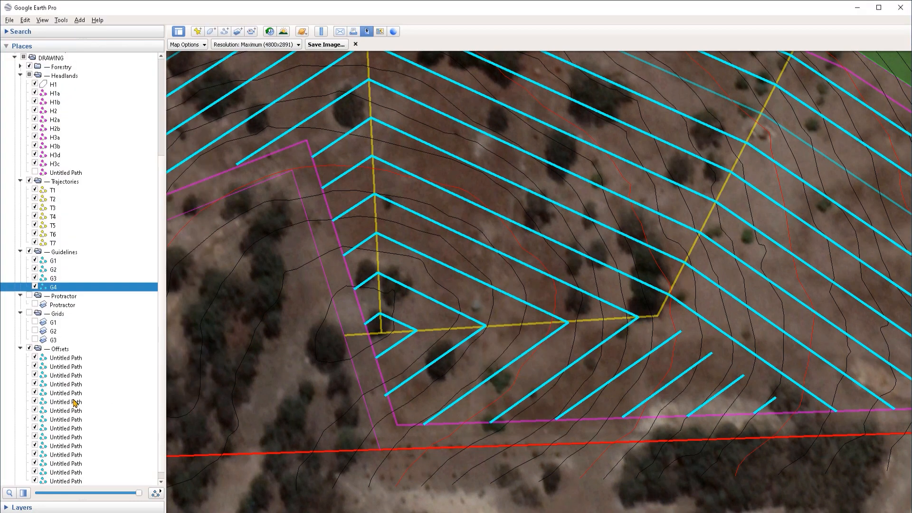
left_click(36, 331)
right_click(497, 420)
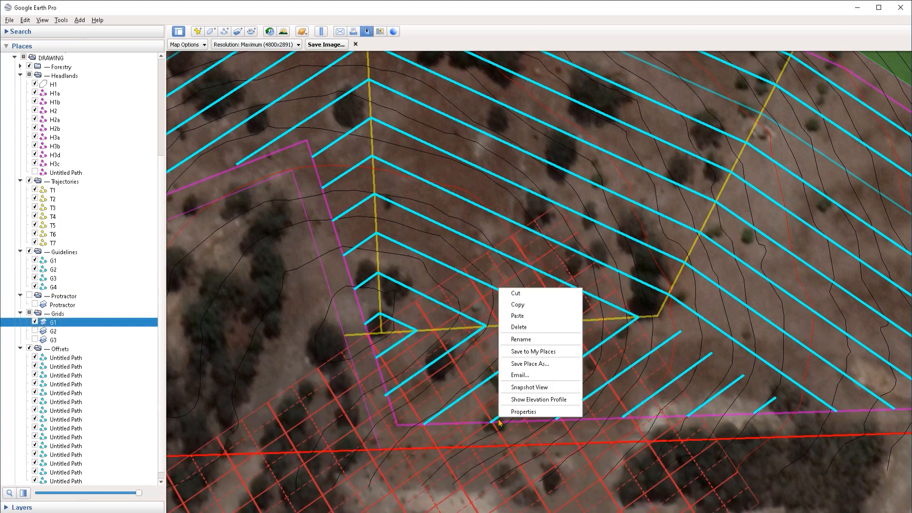
left_click(504, 416)
left_click(152, 393)
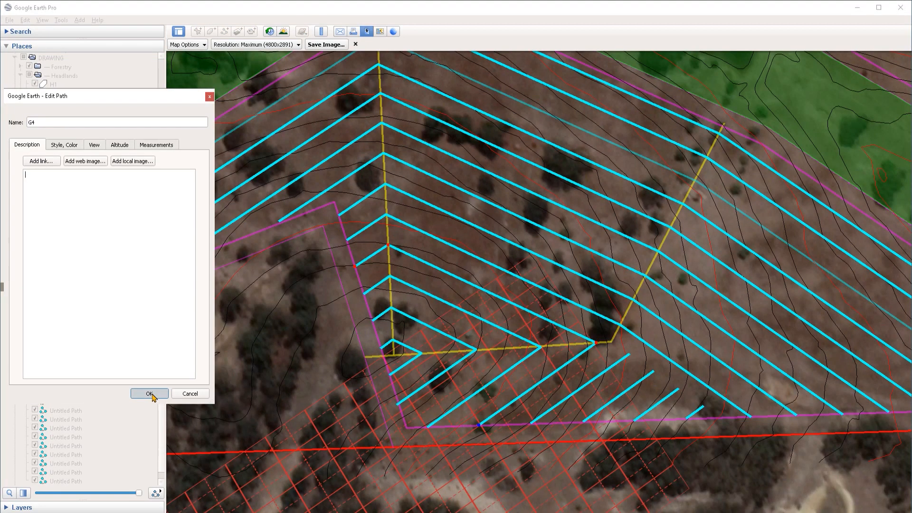
left_click(35, 322)
- Apply a shared style to all paths in the Offsets folder and set their line width to 2.0
scroll(522, 332, "down", 5)
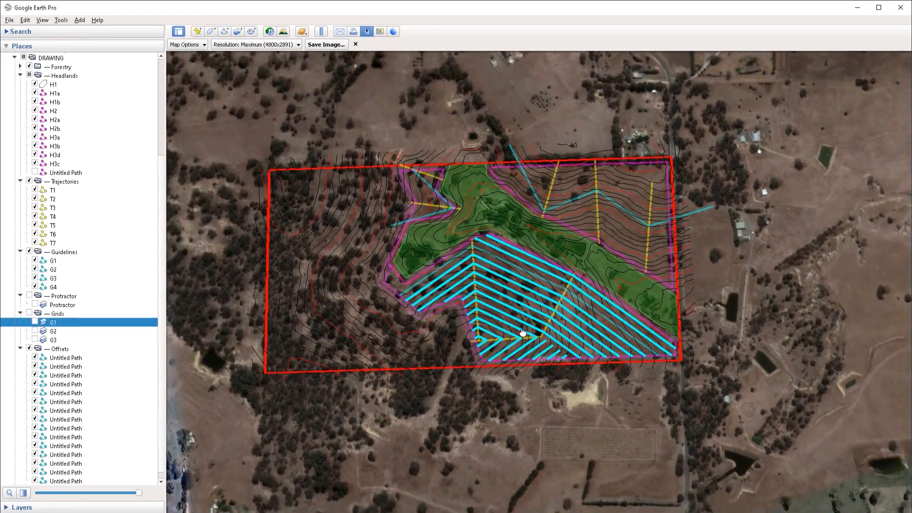
left_click_drag(523, 333, 468, 376)
left_click(60, 350)
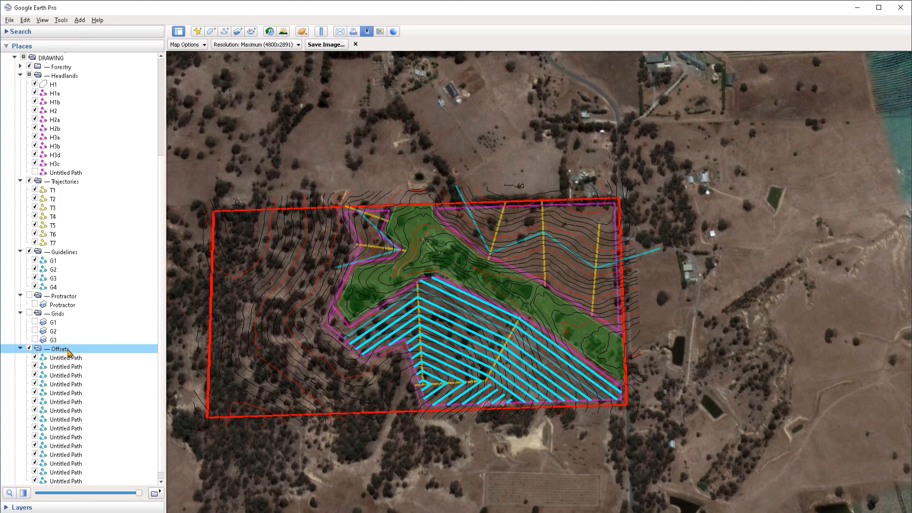
scroll(56, 346, "down", 1)
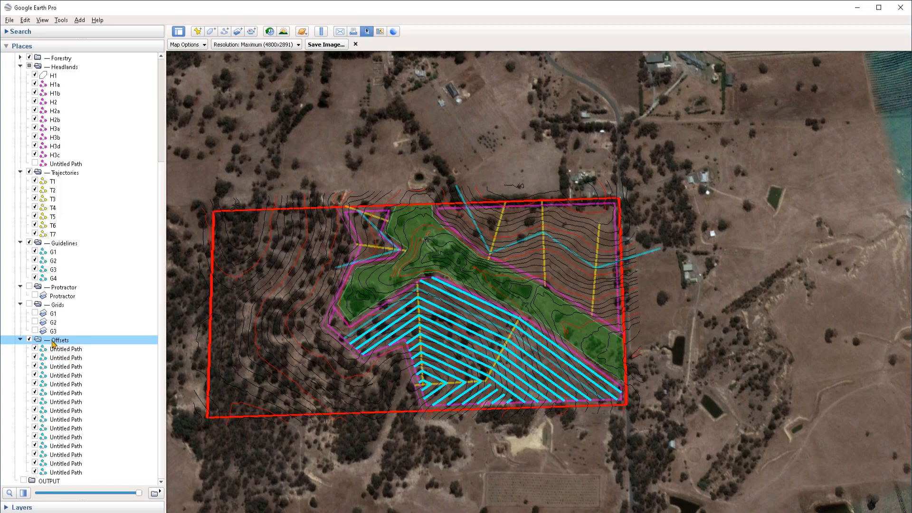
right_click(56, 346)
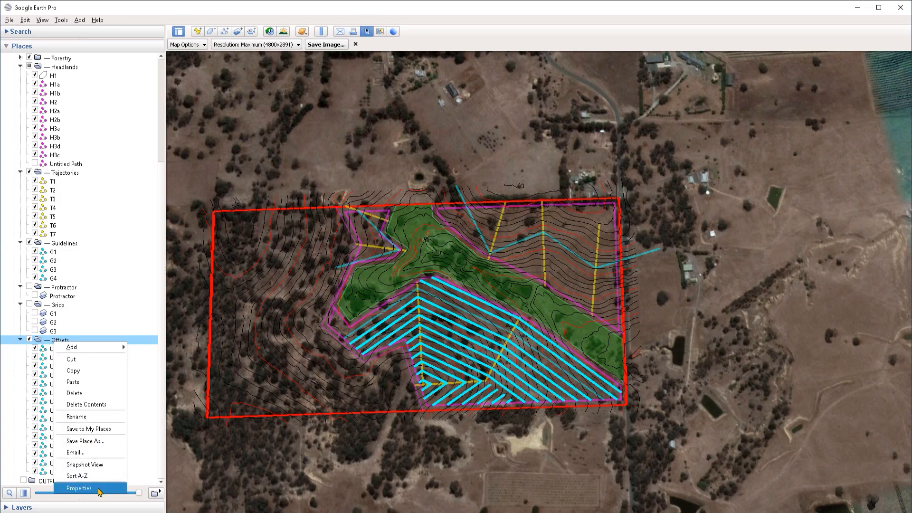
left_click(79, 488)
left_click(61, 170)
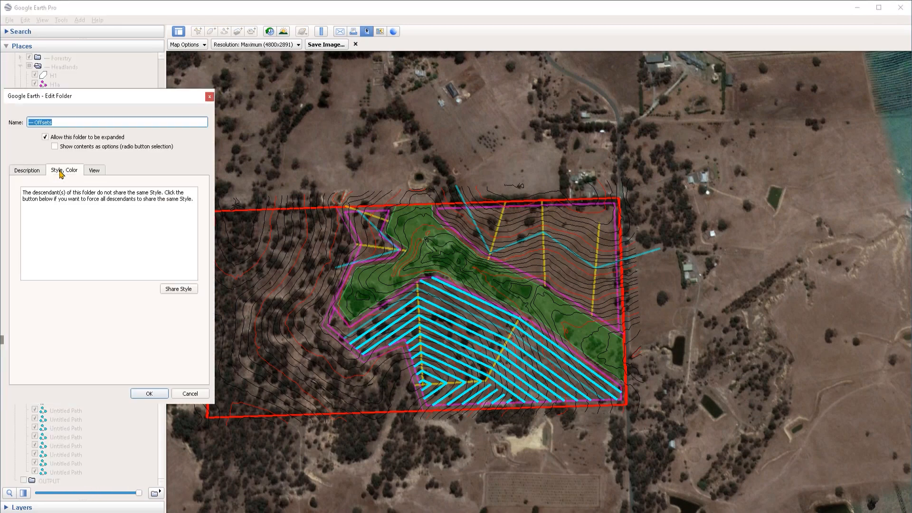
left_click(177, 289)
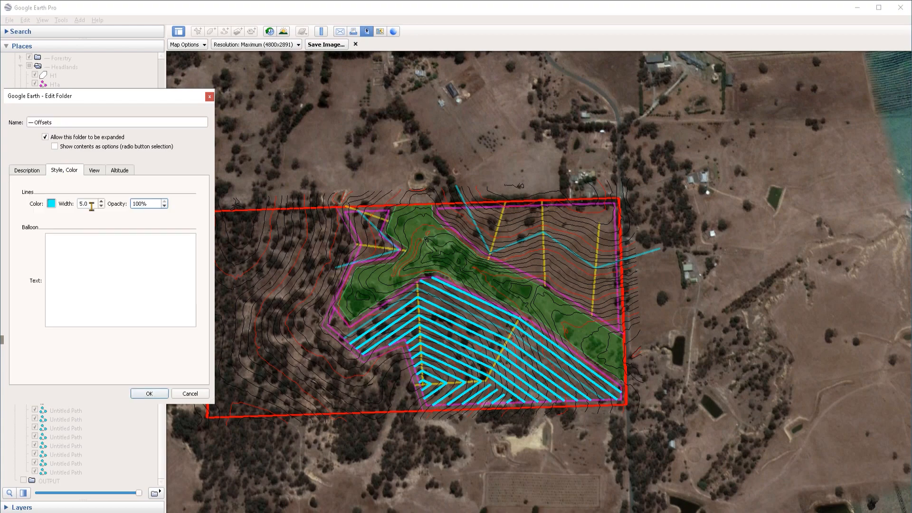
left_click(81, 204)
type("2")
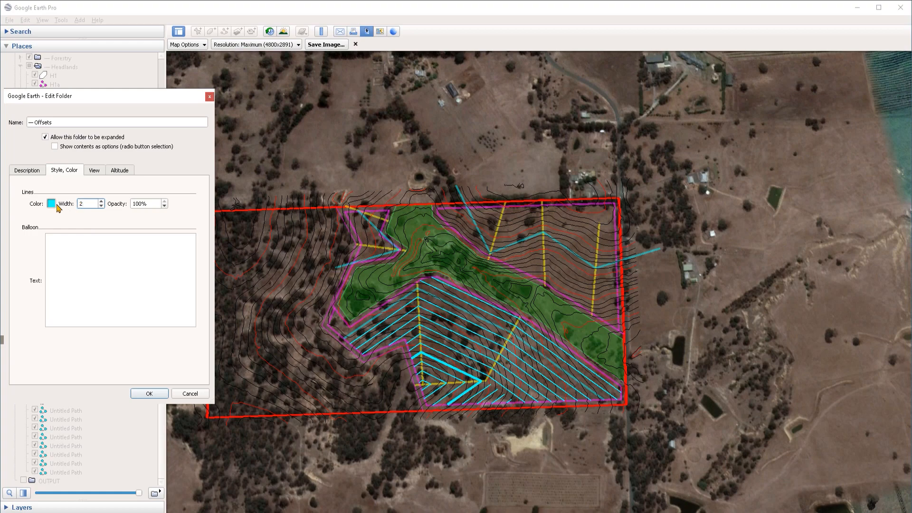
- Change the shared line colour of the Offsets folder to orange and apply the style
left_click(52, 204)
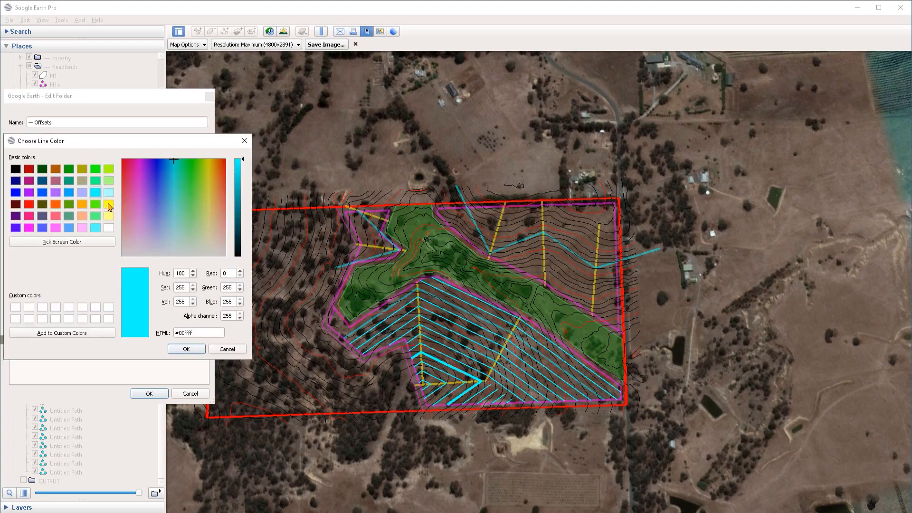
left_click(86, 205)
left_click(186, 349)
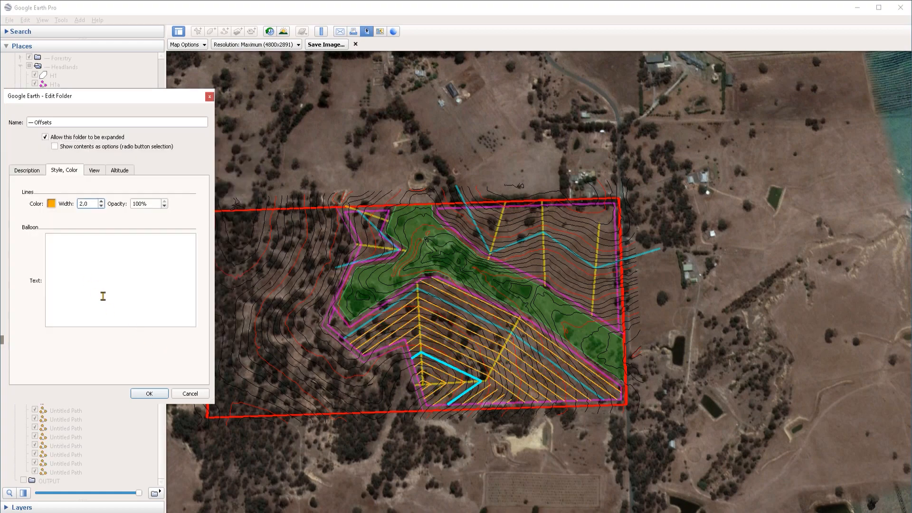
key("Return")
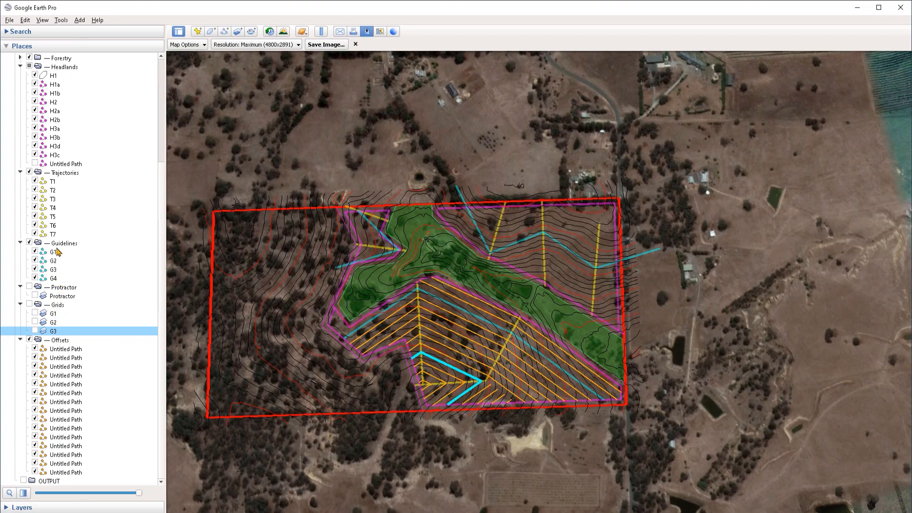
- Share one cyan line style across the Guidelines folder, with a width of 4.0 and 50% opacity
right_click(67, 243)
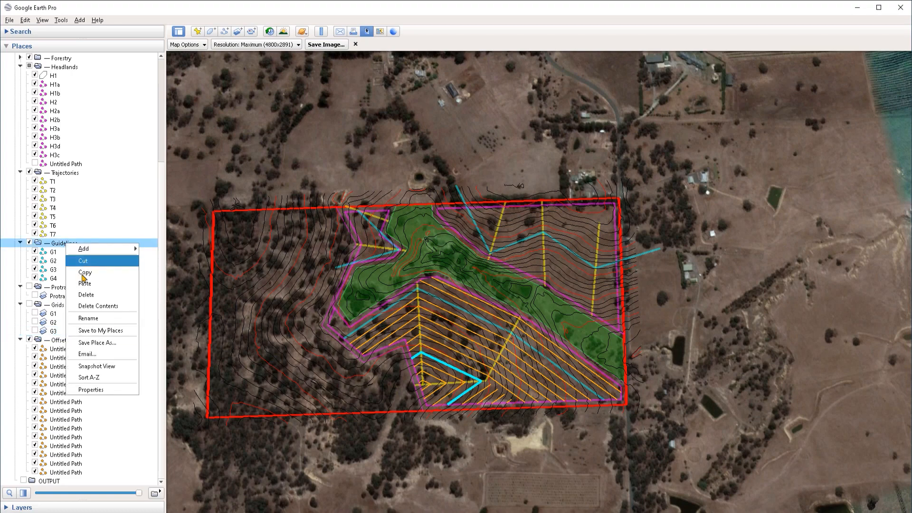
left_click(95, 388)
left_click(68, 173)
left_click(180, 289)
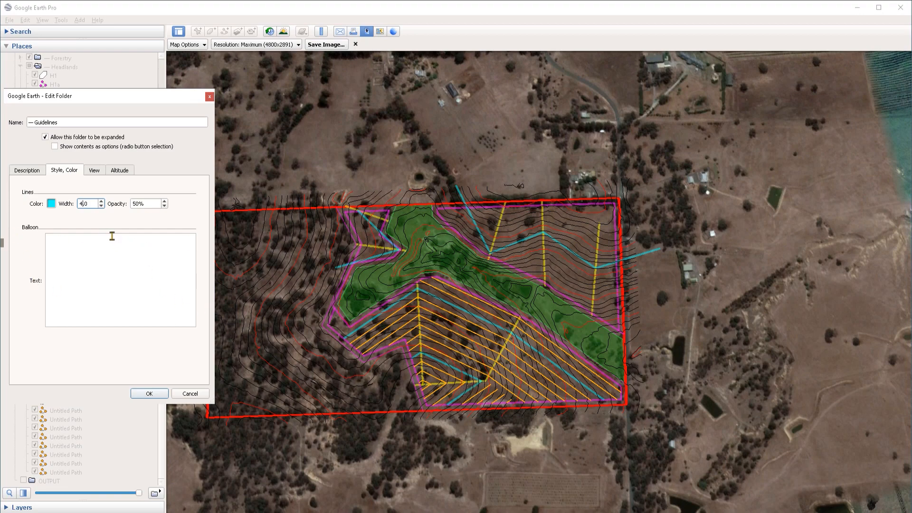
left_click(143, 394)
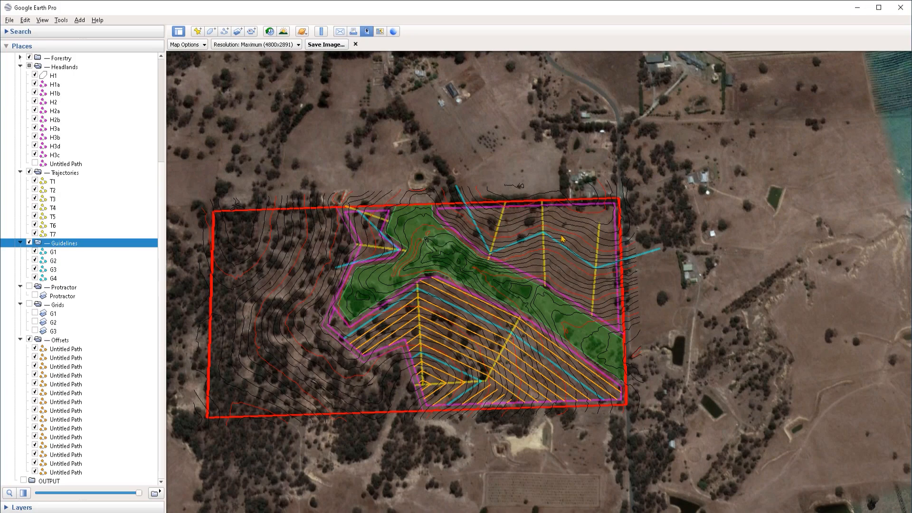
- Show the Protractor overlay, centre it on the northeastern guideline's bend at the easternmost trajectory, and align its baseline with the guideline's eastern segment
scroll(637, 205, "up", 5)
right_click(75, 296)
left_click(34, 295)
right_click(92, 298)
left_click(114, 431)
scroll(593, 165, "up", 3)
left_click_drag(386, 156, 382, 277)
left_click_drag(553, 221, 523, 111)
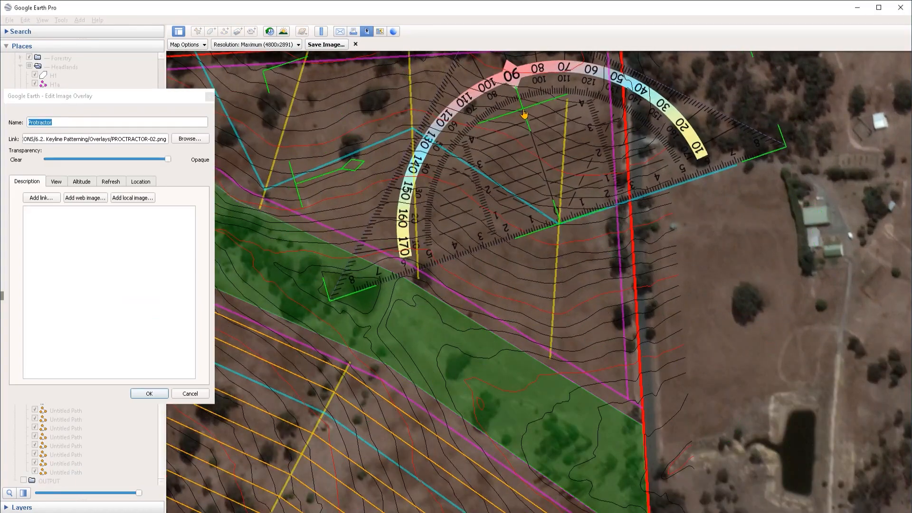
left_click_drag(456, 161, 520, 295)
left_click_drag(416, 300, 407, 303)
left_click_drag(587, 245, 582, 244)
left_click(149, 394)
- Move both ends of trajectory T1 so it bisects the angle of the guideline bend under the Protractor overlay
scroll(653, 313, "up", 2)
right_click(583, 377)
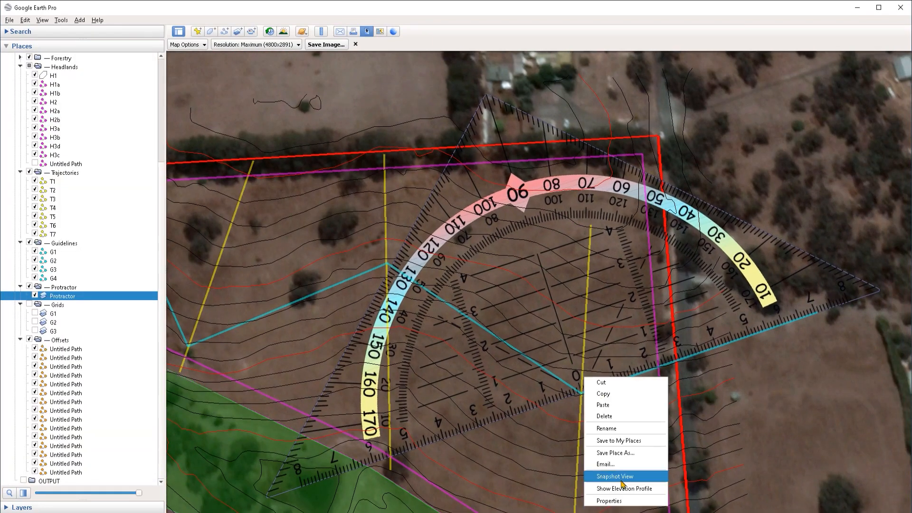
left_click(609, 501)
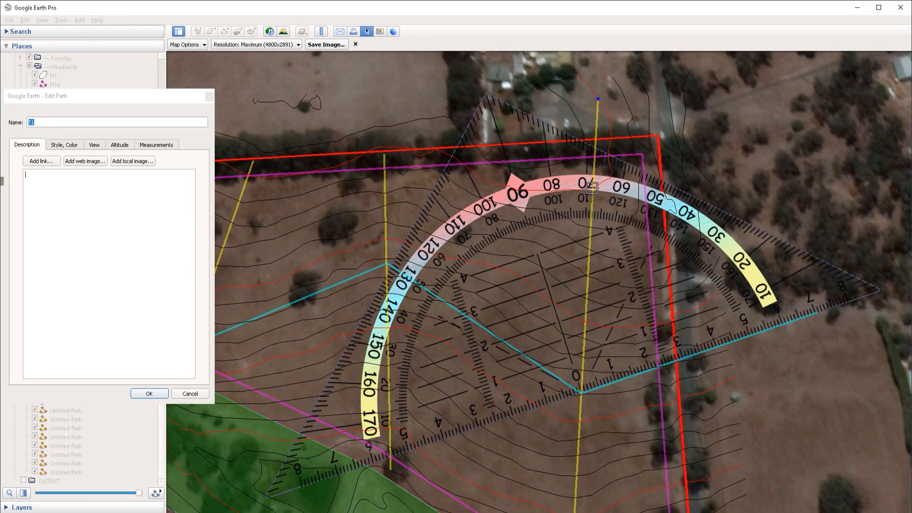
left_click_drag(599, 99, 608, 105)
scroll(606, 95, "down", 2)
left_click_drag(574, 471, 572, 470)
left_click_drag(608, 98, 608, 94)
left_click_drag(571, 470, 570, 477)
scroll(570, 475, "down", 2)
scroll(570, 247, "up", 2)
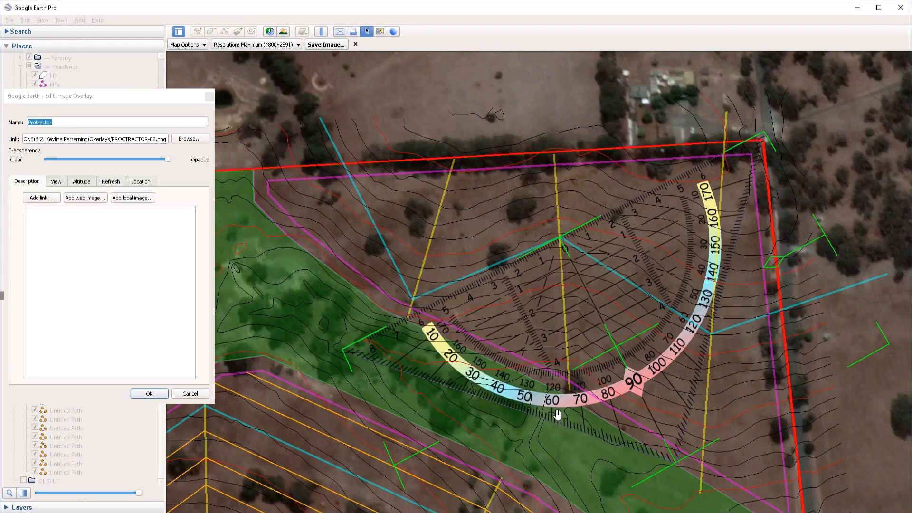
- Rotate the Protractor overlay at the guideline's bend on trajectory T2 so its baseline follows the western guideline segment
left_click_drag(615, 352, 610, 356)
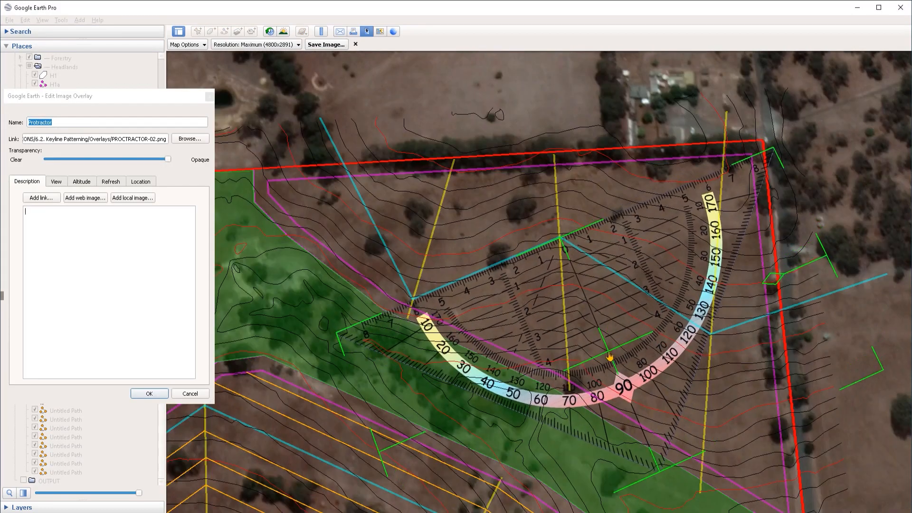
scroll(609, 356, "up", 2)
left_click(149, 393)
- Move both ends of trajectory T2 so it bisects the angle of the guideline's middle bend
right_click(564, 367)
left_click(580, 494)
left_click_drag(566, 407, 540, 404)
left_click_drag(546, 118, 562, 105)
left_click_drag(540, 404, 534, 462)
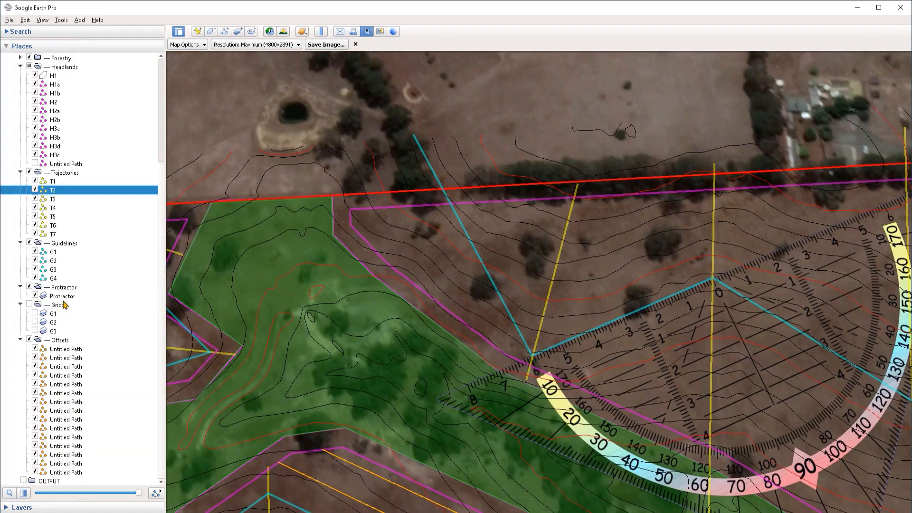
- Align the Protractor overlay with the guideline's westernmost bend and move the northern end of trajectory T3 to bisect the angle
left_click_drag(618, 314, 648, 261)
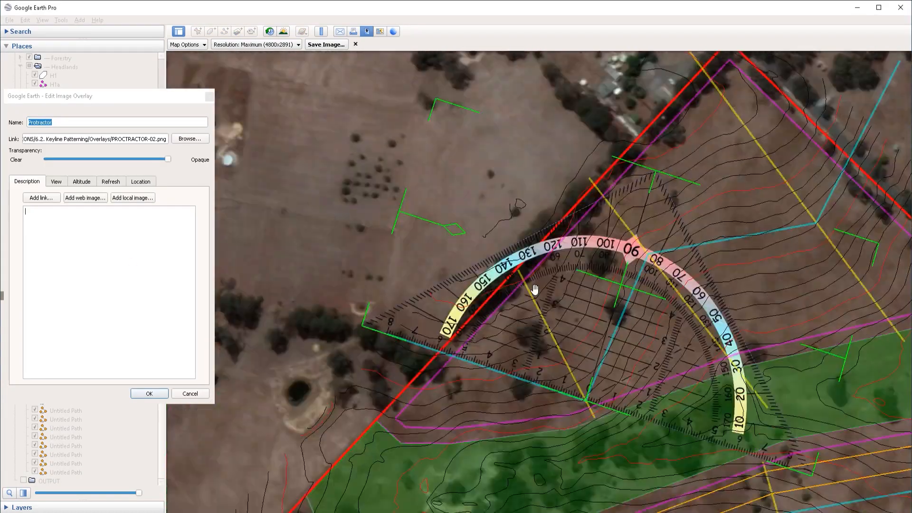
left_click_drag(534, 285, 473, 350)
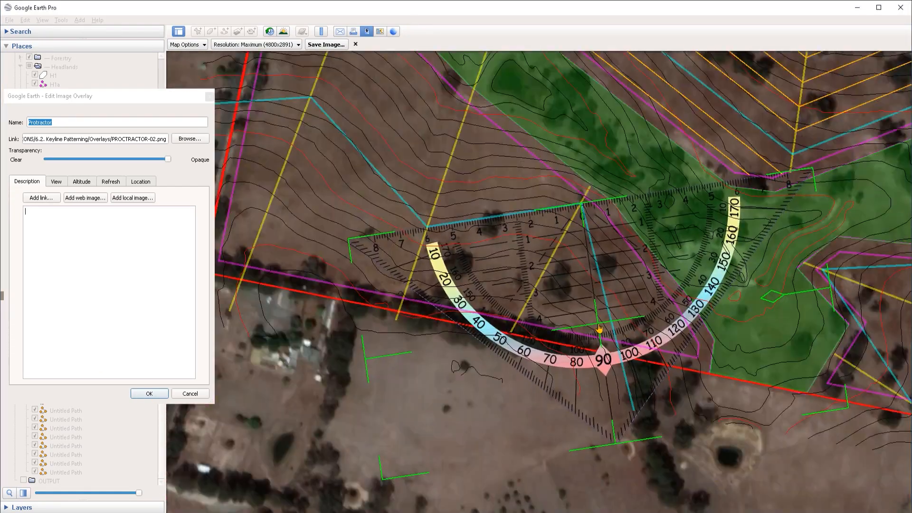
right_click(525, 286)
left_click(546, 406)
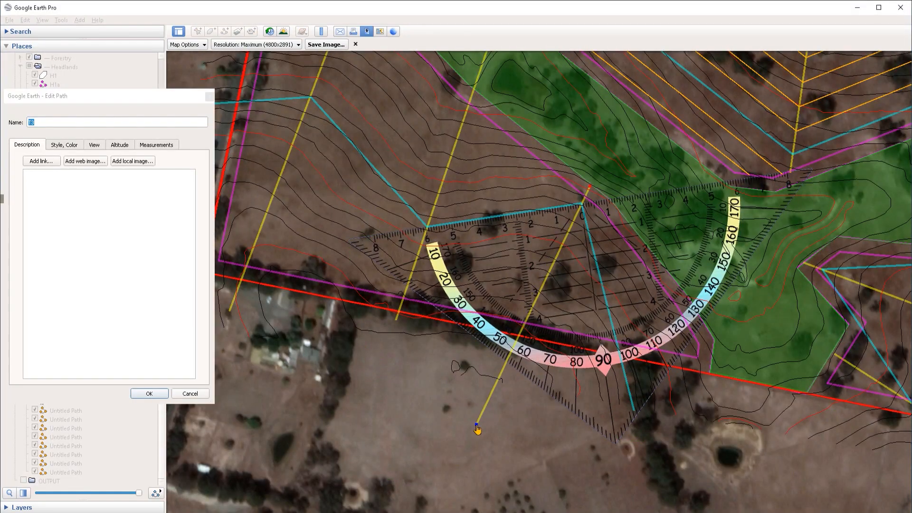
left_click_drag(476, 426, 455, 398)
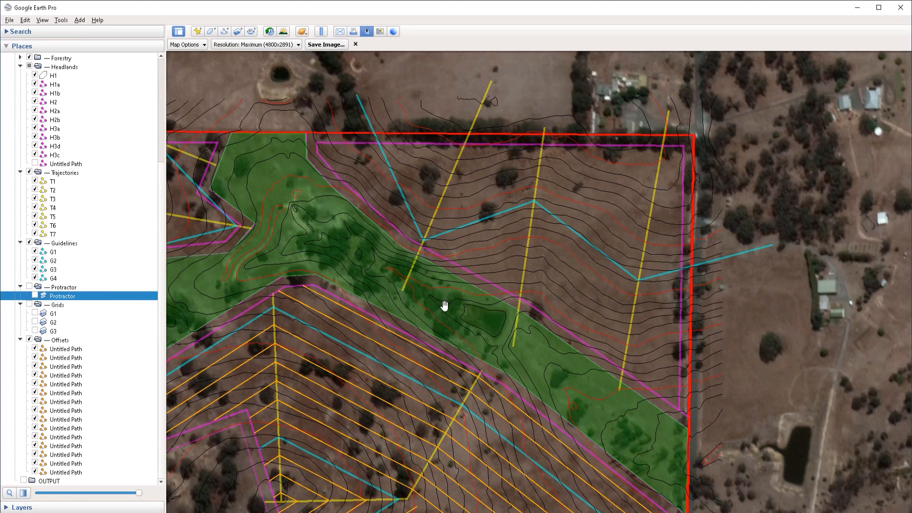
- Place the checkered grid overlays G1 to G4 on the northeastern field, aligning each with one segment of the guideline
left_click_drag(543, 317, 488, 272)
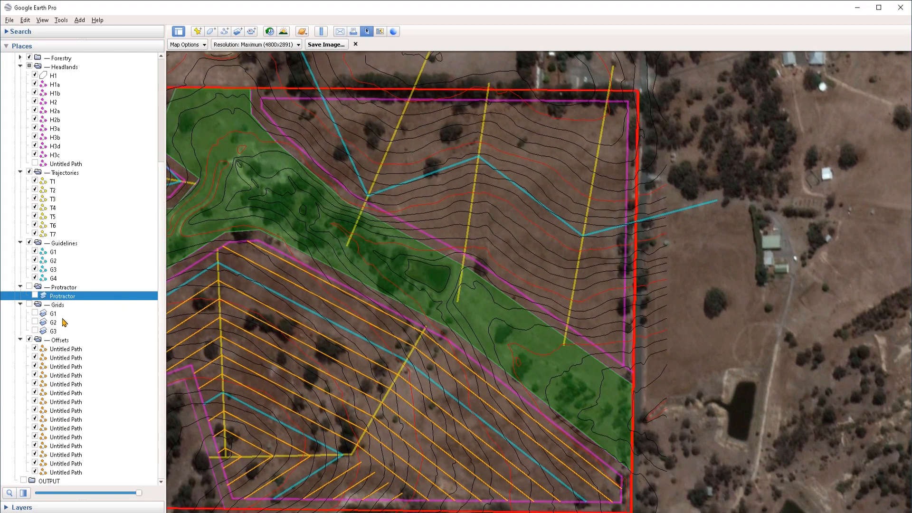
left_click(35, 313)
right_click(56, 315)
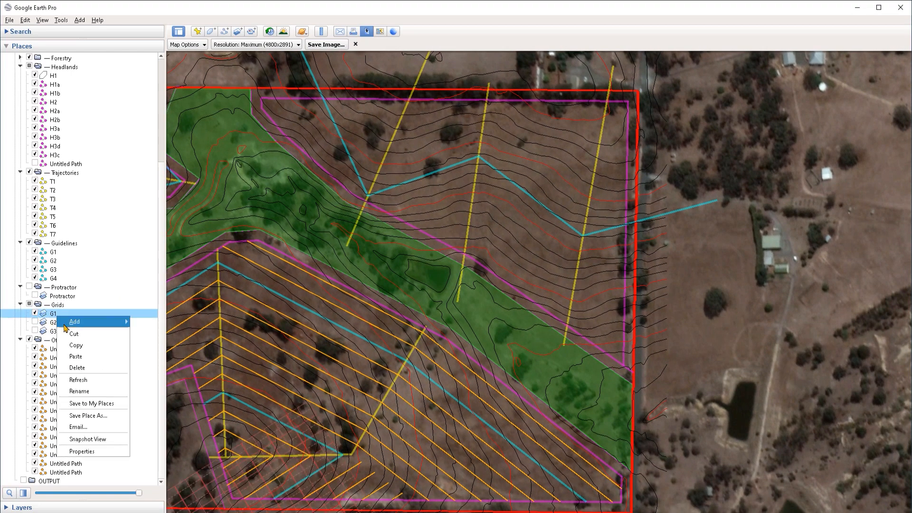
left_click(76, 451)
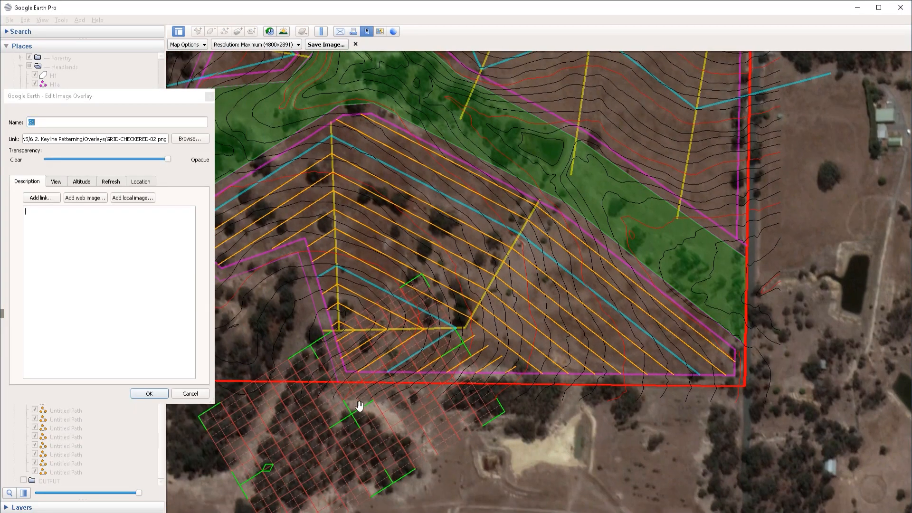
left_click_drag(350, 423, 553, 171)
left_click_drag(670, 232, 640, 350)
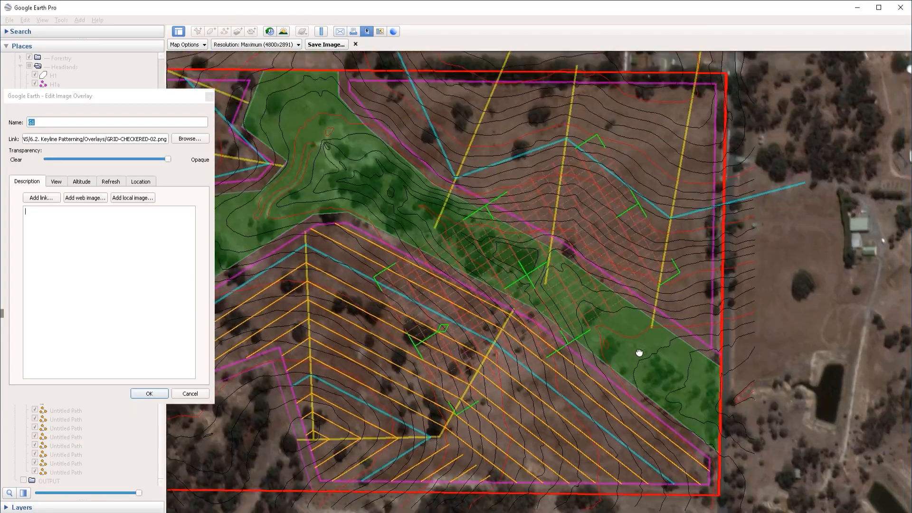
left_click_drag(499, 350, 593, 233)
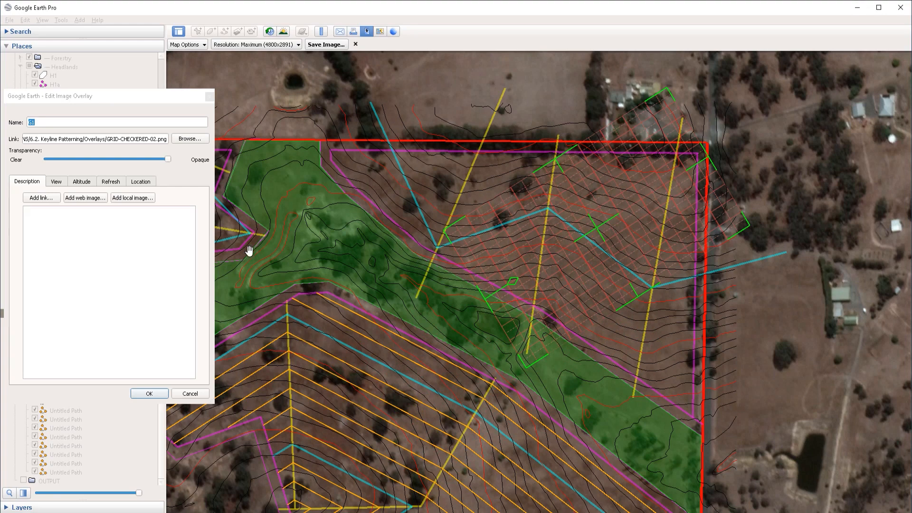
left_click_drag(515, 288, 692, 288)
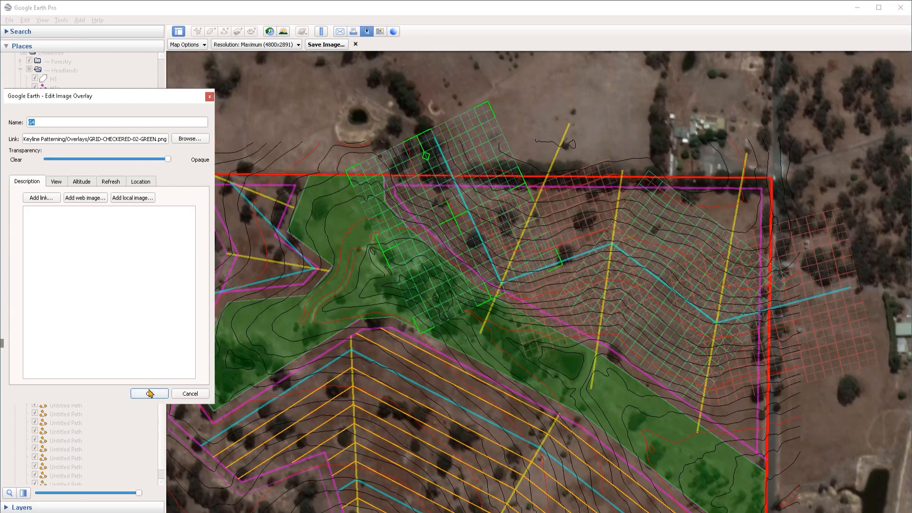
left_click(149, 394)
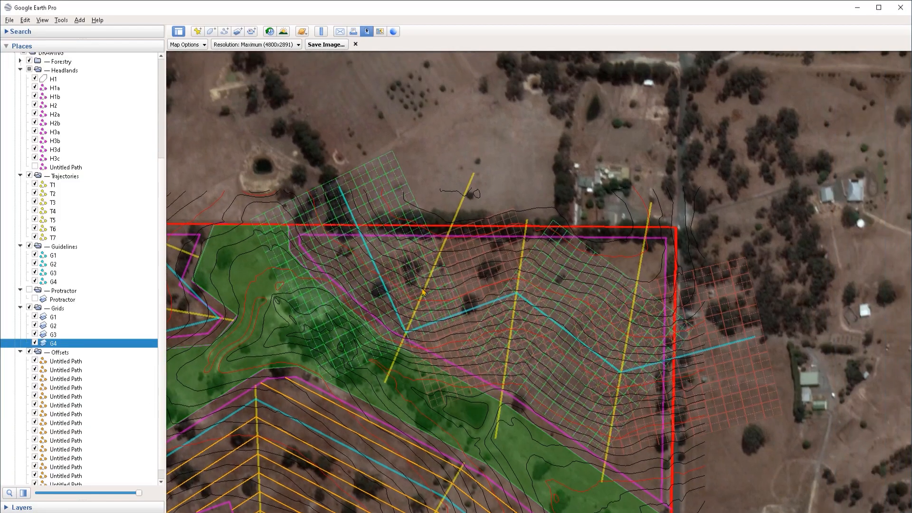
- In the Offsets folder, draw the first offset path south of the northeastern guideline, from the eastern to the southwestern headland
left_click(56, 351)
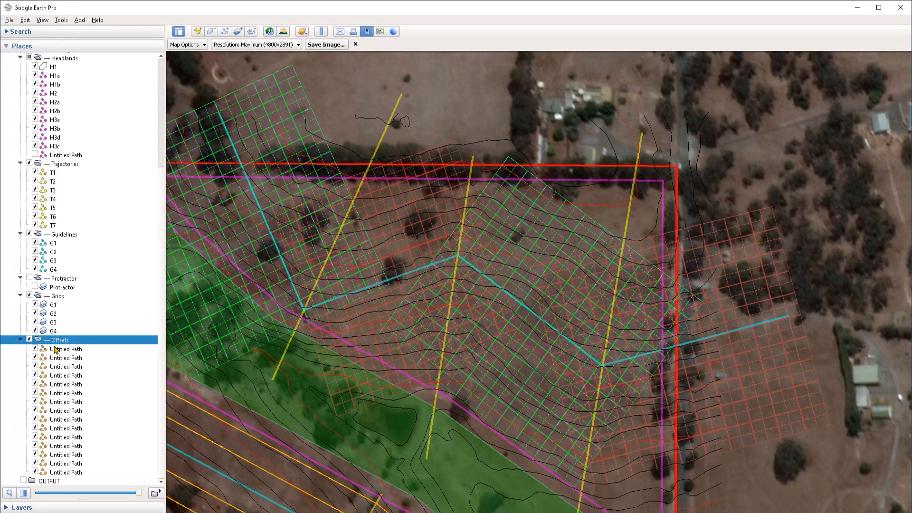
left_click(225, 31)
key("Down")
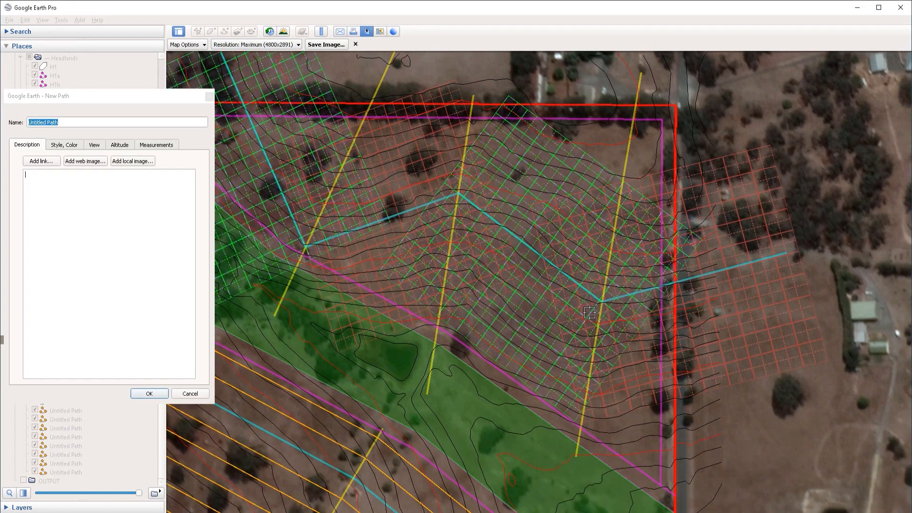
key("Left")
key("Up")
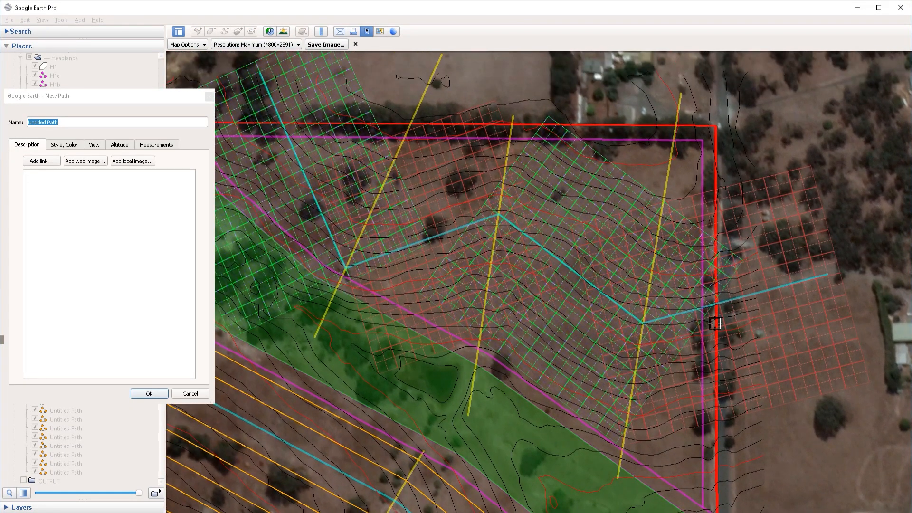
left_click(702, 330)
left_click(639, 348)
left_click(495, 239)
left_click(361, 286)
left_click(149, 393)
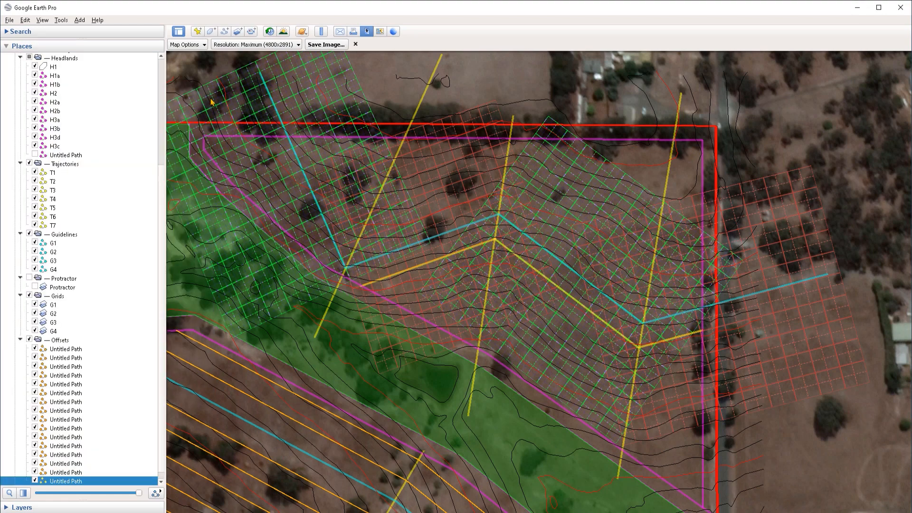
- Draw the second offset path south of the guideline, bending at trajectories T1 and T2 and ending on the headlands
left_click(225, 31)
left_click(702, 355)
left_click(634, 372)
left_click(388, 299)
left_click(149, 394)
- Draw the third offset path south of the guideline, with its bends on trajectories T1 and T2
left_click(225, 32)
left_click(702, 379)
left_click(631, 396)
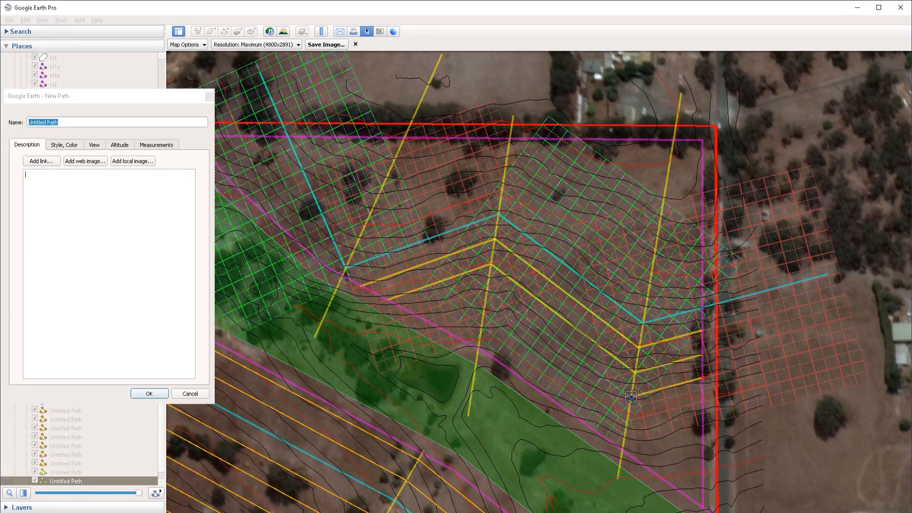
left_click(487, 288)
left_click(415, 313)
left_click(149, 393)
- Draw the fourth offset path south of the guideline and adjust its two bends to sit on trajectories T1 and T2
left_click(703, 402)
left_click(627, 422)
left_click(483, 313)
left_click(442, 329)
left_click_drag(485, 315, 483, 313)
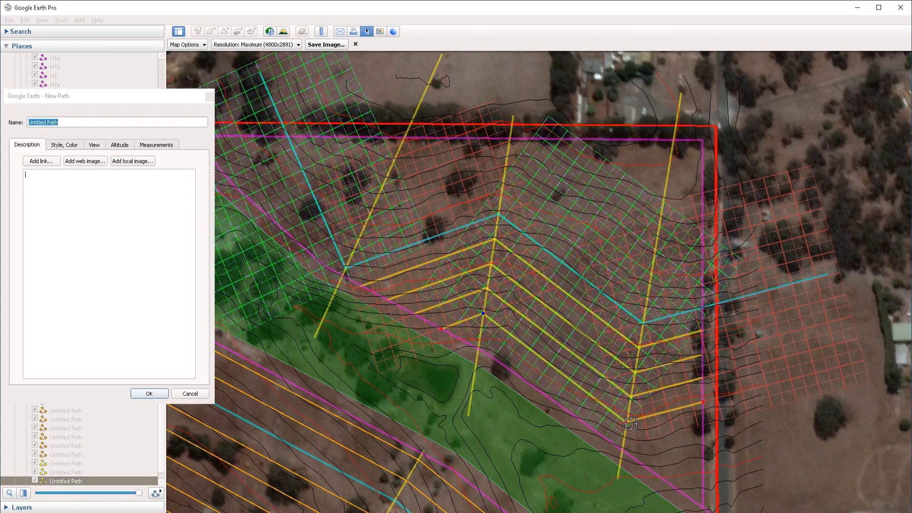
left_click_drag(629, 425, 627, 422)
left_click(149, 393)
- Draw the first offset path north of the guideline, bending at T1, T2 and T3, and fine-tune the T2 and T3 bends
left_click(225, 32)
left_click(703, 283)
left_click(647, 298)
left_click(503, 191)
left_click(358, 240)
left_click(312, 138)
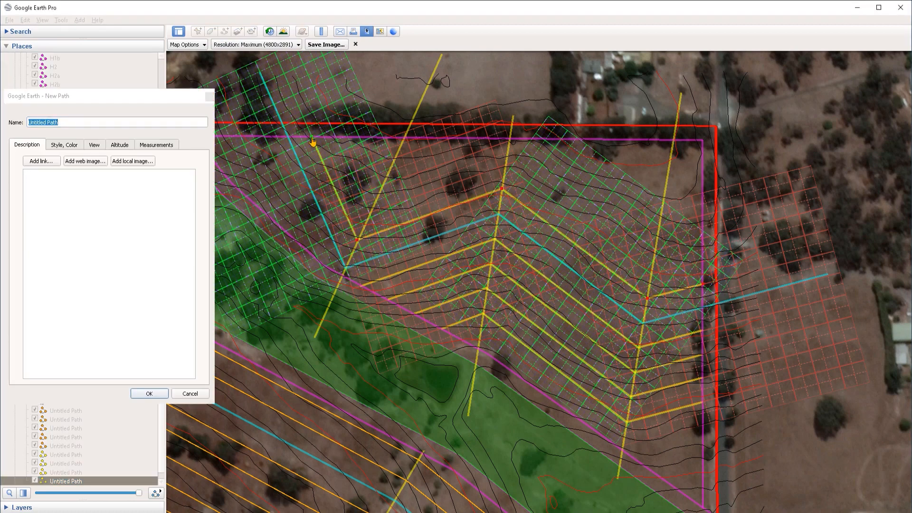
left_click_drag(503, 192, 502, 191)
left_click_drag(359, 242, 358, 240)
left_click(149, 394)
- Draw the second offset path north of the guideline, from the eastern headland across all three trajectories to the northern headland
left_click(227, 30)
left_click(703, 260)
left_click(652, 274)
left_click(507, 165)
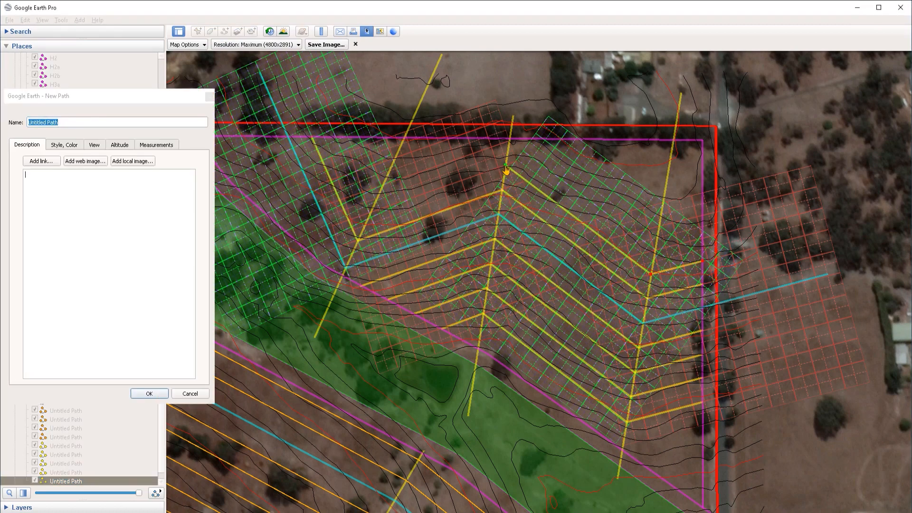
left_click(370, 214)
left_click(335, 138)
left_click(149, 393)
- Draw the third offset path north of the guideline, bending at trajectories T3, T2 and T1 up to the eastern headland
left_click(225, 31)
left_click(383, 185)
left_click(511, 141)
left_click(656, 250)
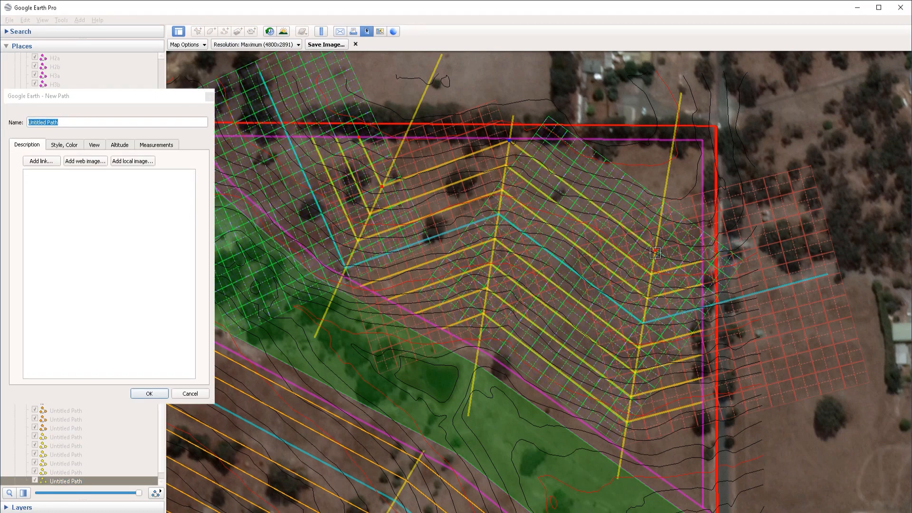
left_click(702, 237)
- Draw a shorter offset path in the northeastern corner, from the eastern headland across trajectory T1 to the northern headland
left_click(703, 214)
left_click(659, 226)
left_click(543, 138)
left_click(149, 393)
- Draw a small V-shaped offset path across T3 at the northern headland, plus short offsets west of the guideline's northwestern segment
left_click(225, 32)
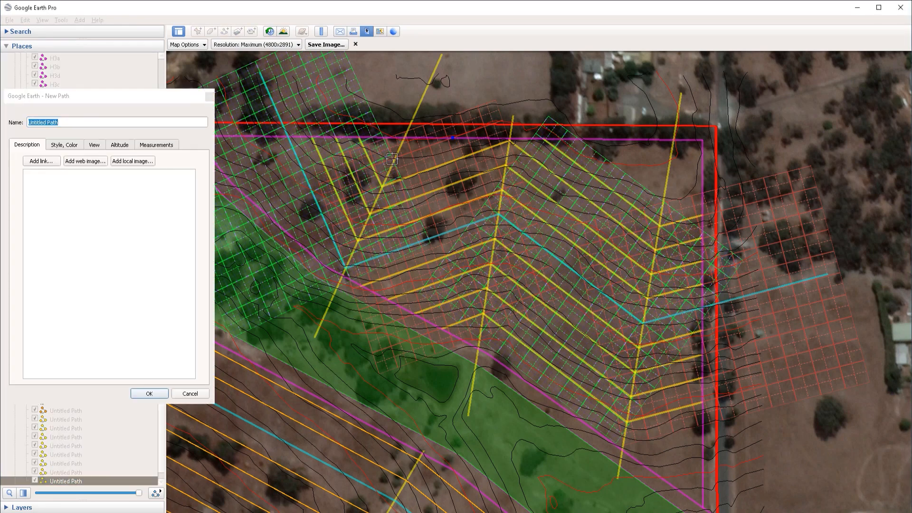
left_click(452, 138)
left_click(394, 158)
left_click(383, 138)
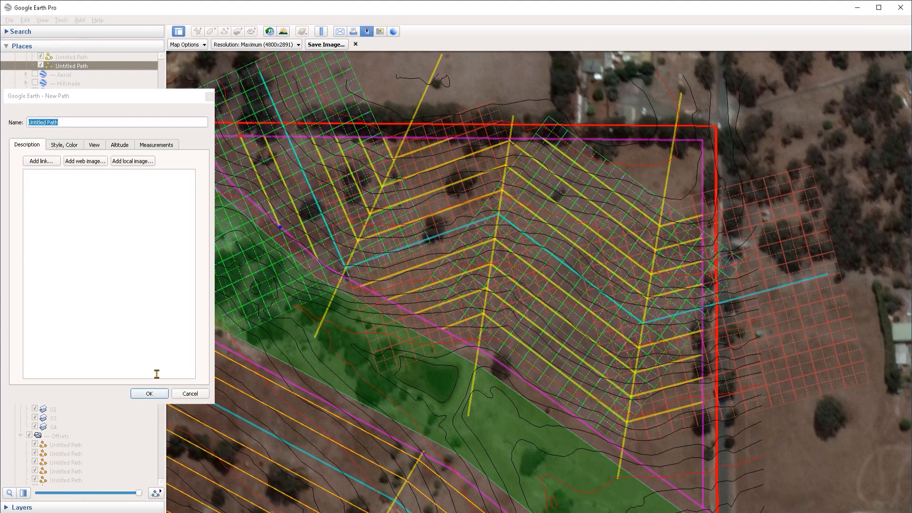
left_click(149, 393)
- Draw the remaining southern offset paths between the eastern and southern headlands, and adjust the small V-shaped offset at the northern headland
key("ctrl+shift+t")
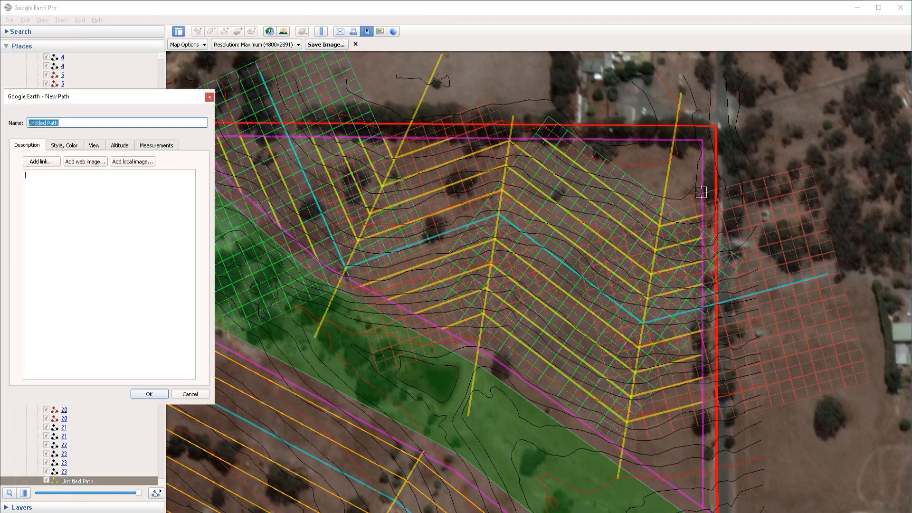
left_click(704, 425)
left_click(622, 446)
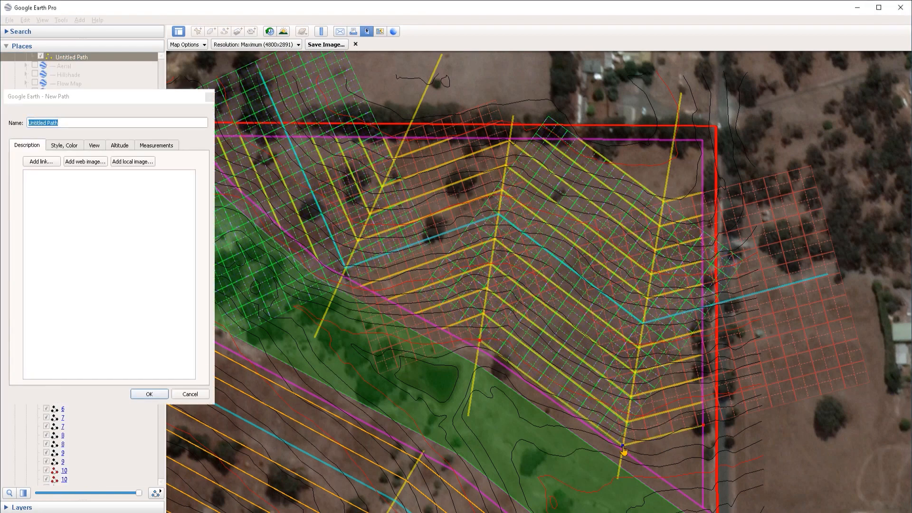
key("Return")
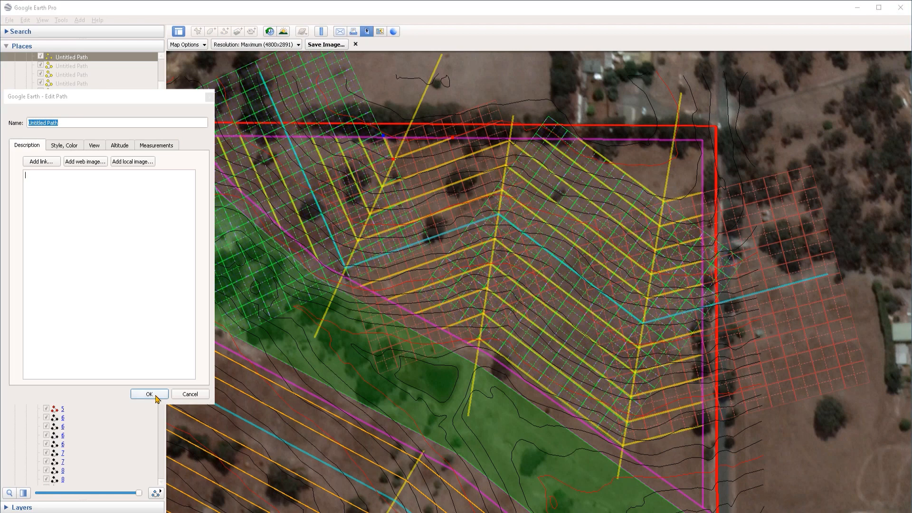
left_click(151, 393)
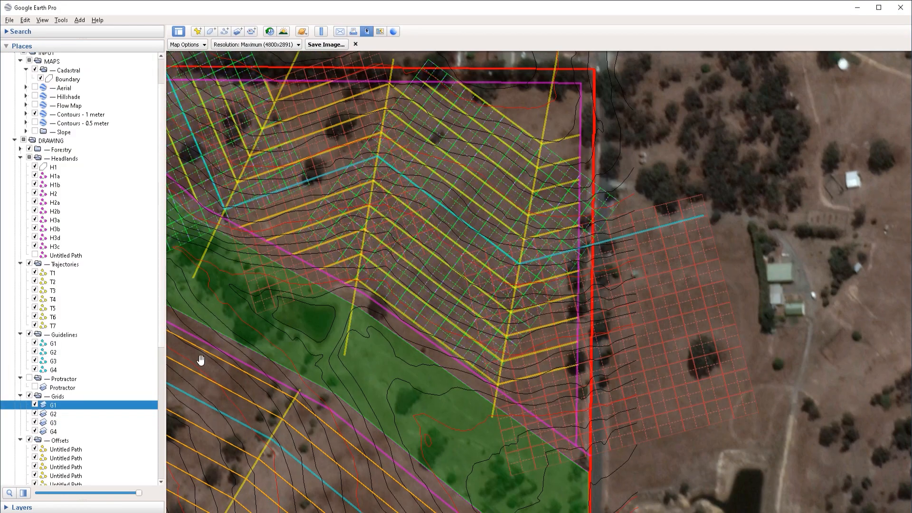
key("ctrl+shift+t")
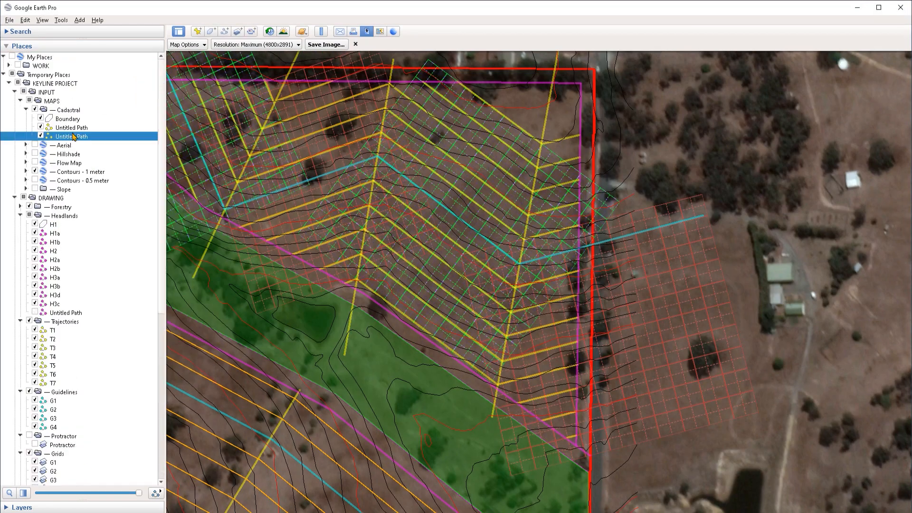
- Shift the G1 and G2 grid overlays north to cover the northeastern corner of the field
left_click_drag(674, 309, 659, 120)
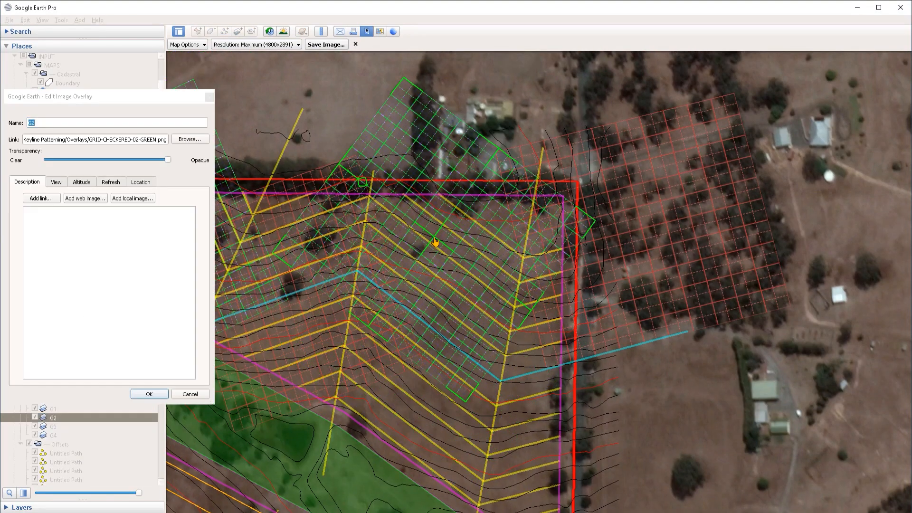
left_click(149, 394)
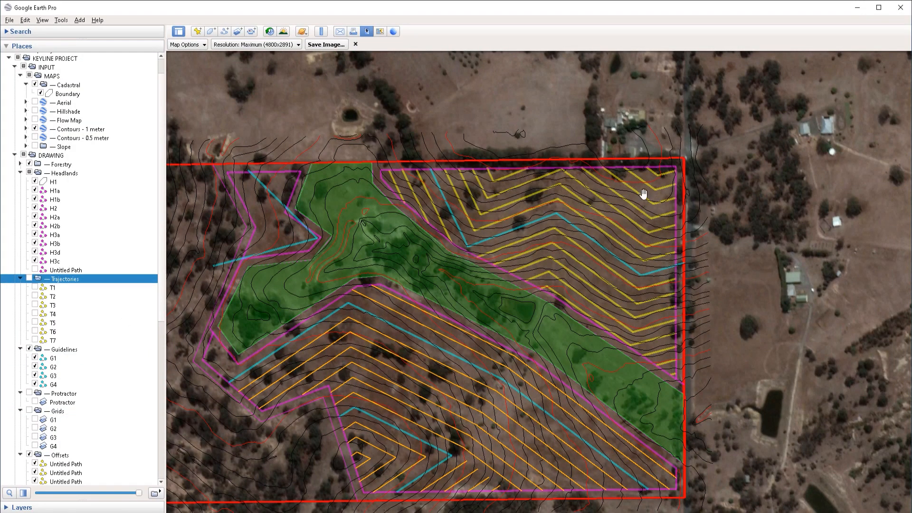
left_click_drag(314, 219, 450, 241)
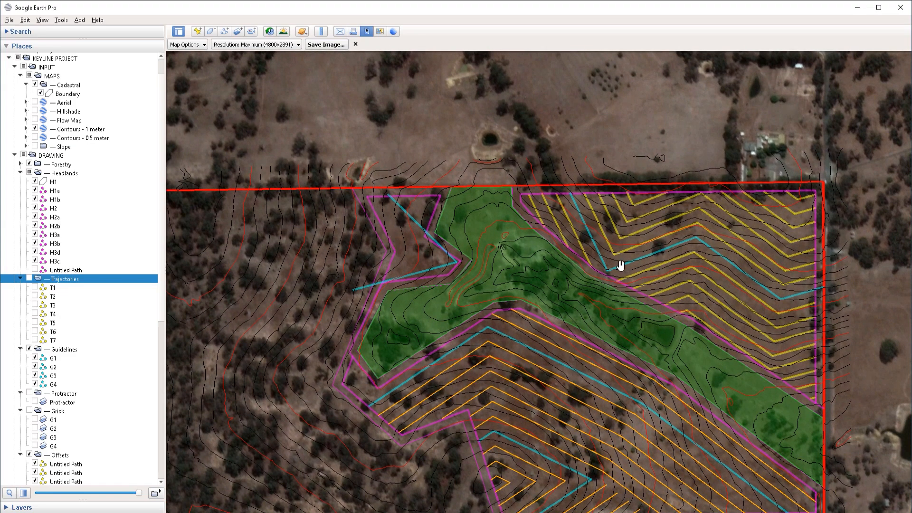
- Make all lines in the Offsets folder share one style and color them orange
left_click_drag(623, 264, 443, 268)
scroll(66, 451, "down", 2)
left_click(58, 409)
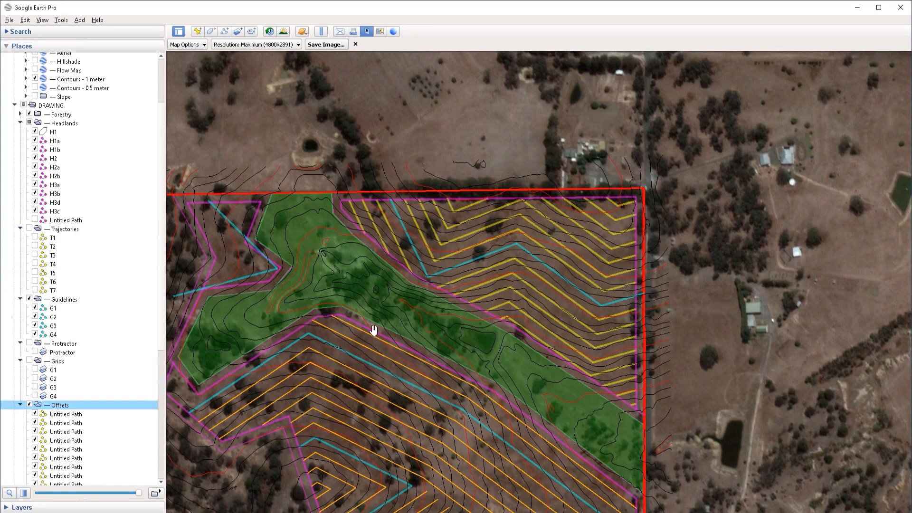
right_click(86, 408)
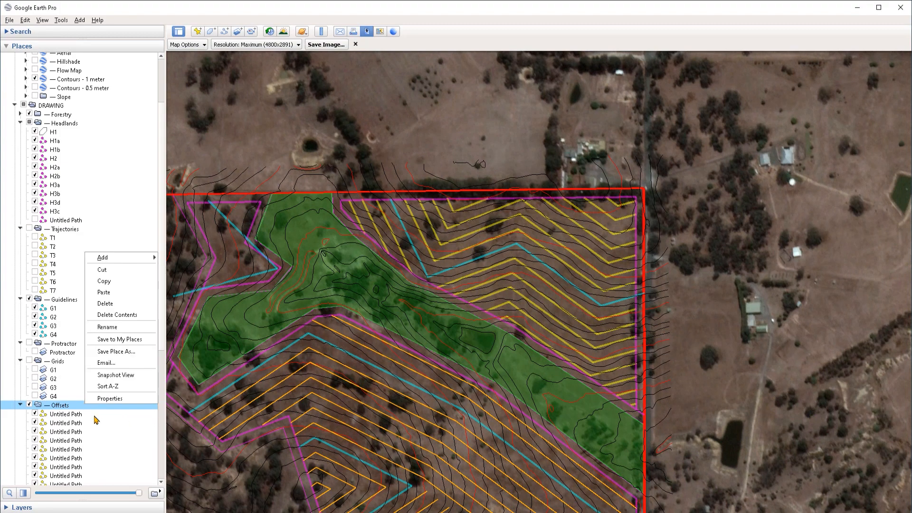
left_click(125, 398)
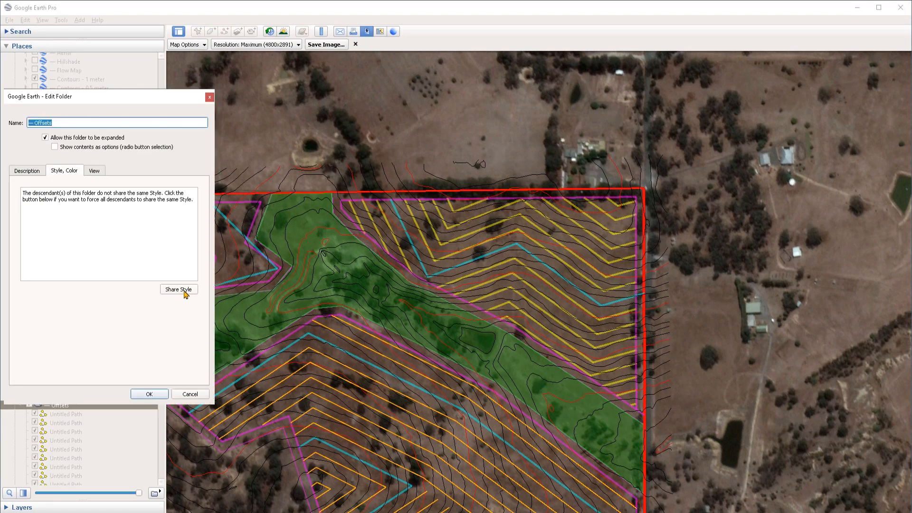
left_click(184, 291)
left_click(55, 206)
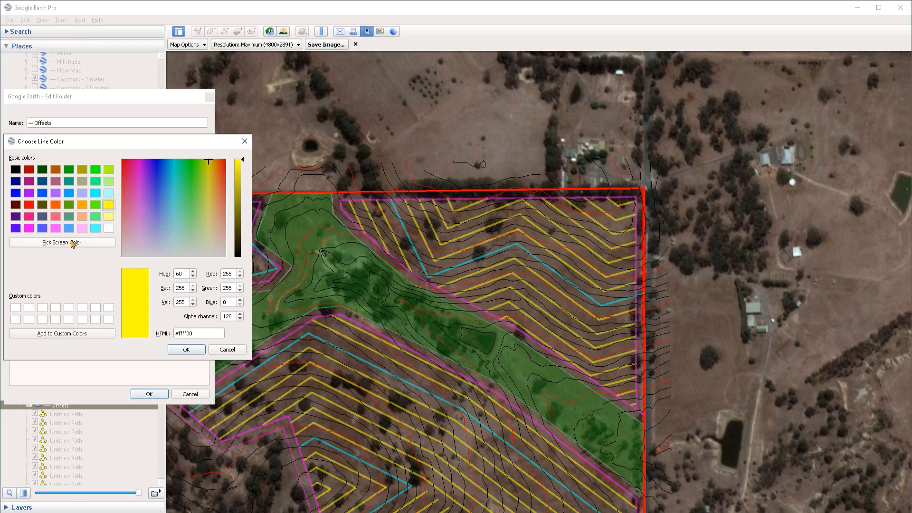
left_click(82, 205)
left_click(187, 349)
- Set the Offsets folder's line width to 2.0 and its opacity to 100%
type("2")
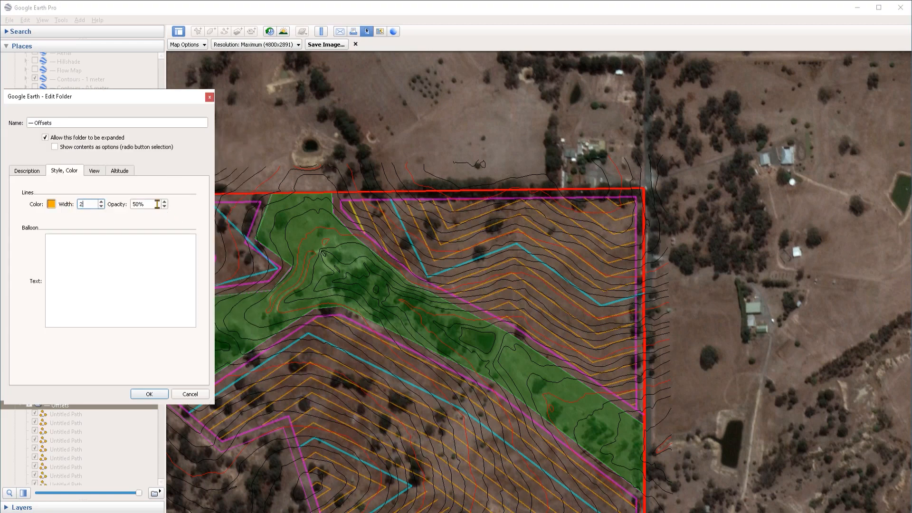
key("Tab")
type("1")
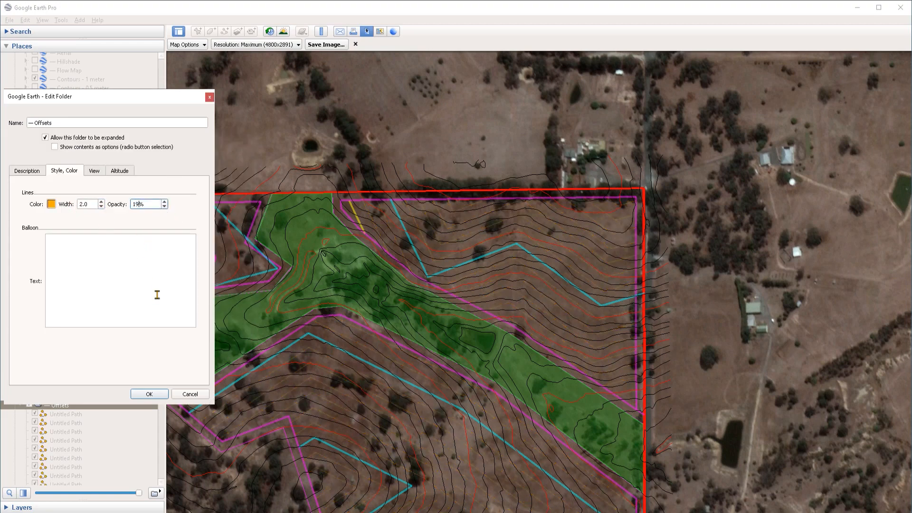
type("00")
left_click(145, 394)
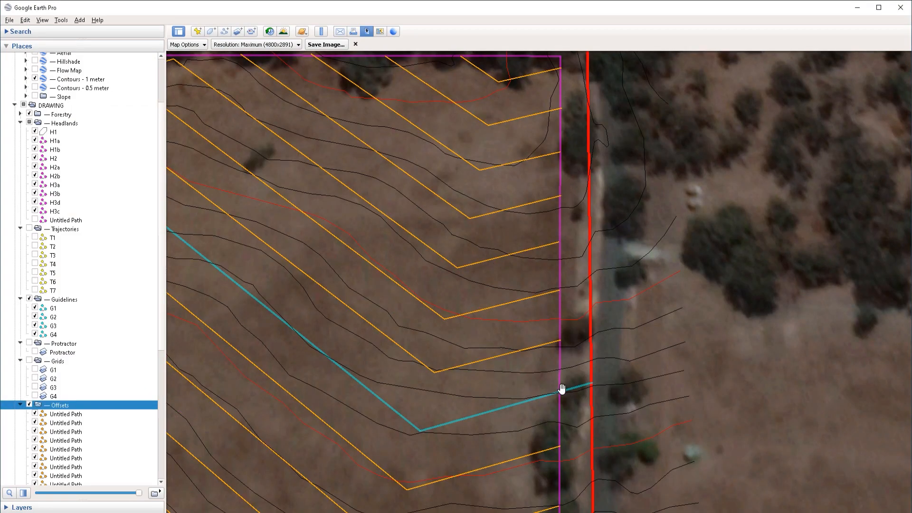
- Show the grid overlays and pull guideline G1's eastern endpoint back to the eastern headland line
left_click(30, 360)
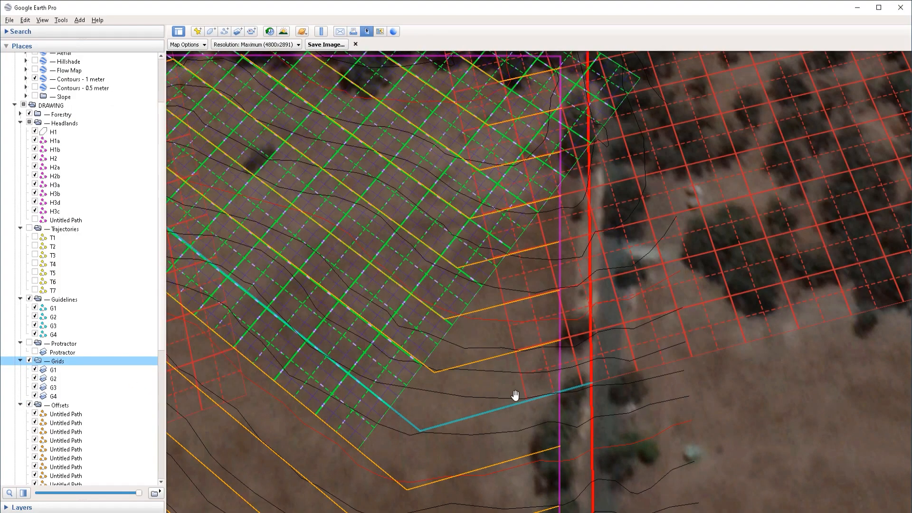
right_click(518, 404)
left_click(534, 400)
left_click_drag(592, 383, 560, 393)
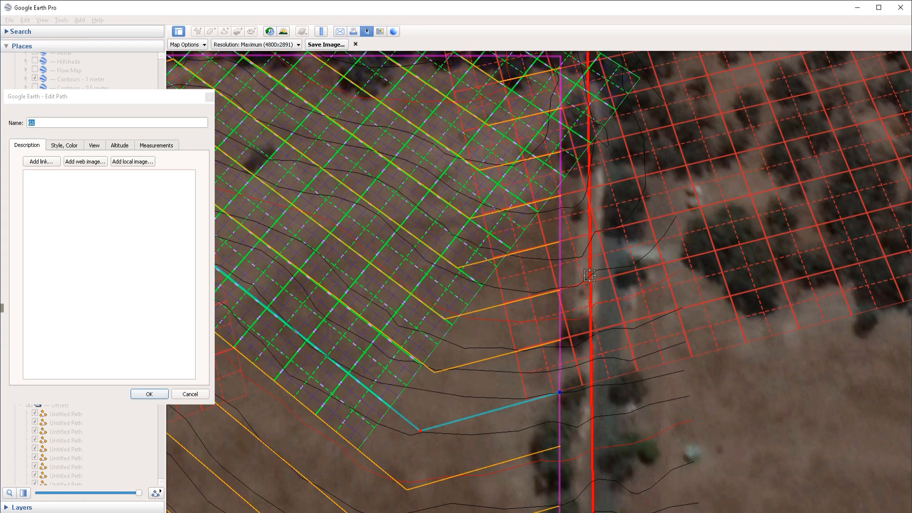
left_click(149, 394)
- Show the trajectories over the small northwestern field around guideline G2
scroll(380, 330, "down", 5)
left_click_drag(308, 319, 716, 352)
left_click_drag(447, 319, 591, 293)
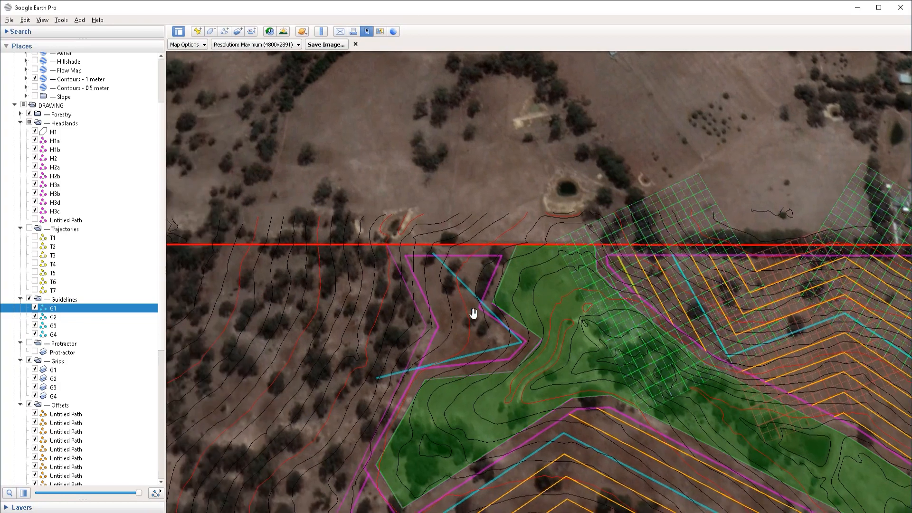
scroll(480, 291, "up", 2)
middle_click_drag(481, 291, 439, 279)
left_click_drag(439, 279, 483, 306)
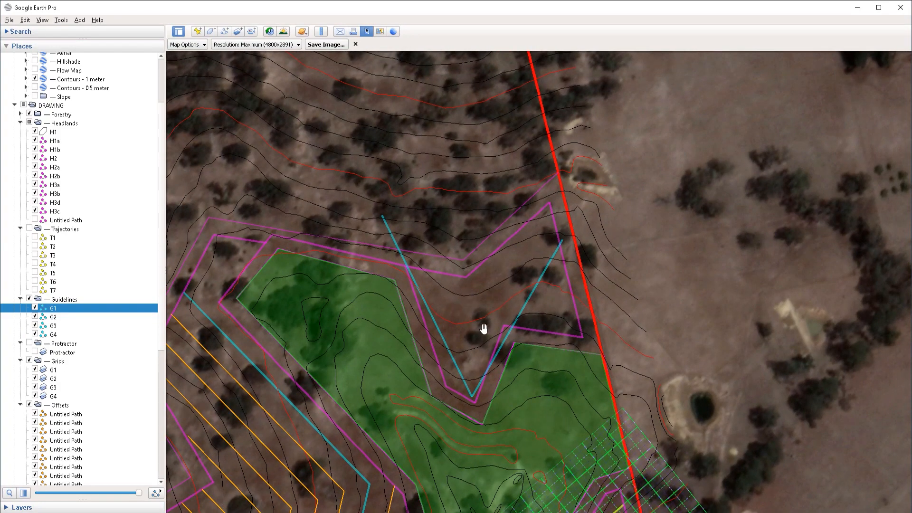
left_click(29, 228)
left_click_drag(472, 380, 456, 304)
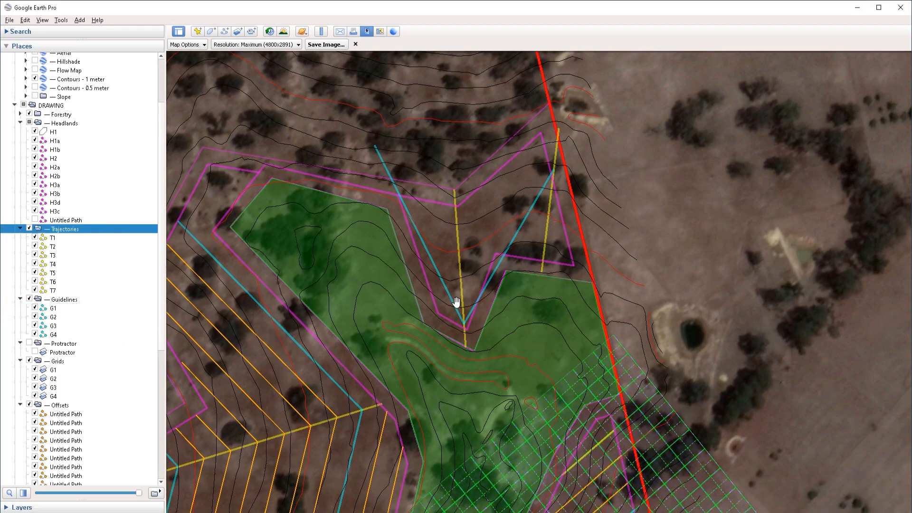
- Position and rotate the Protractor overlay on guideline G2's vertex, with its baseline along the guideline's northern arm
right_click(55, 353)
left_click(78, 491)
scroll(475, 228, "up", 2)
left_click_drag(436, 356, 472, 168)
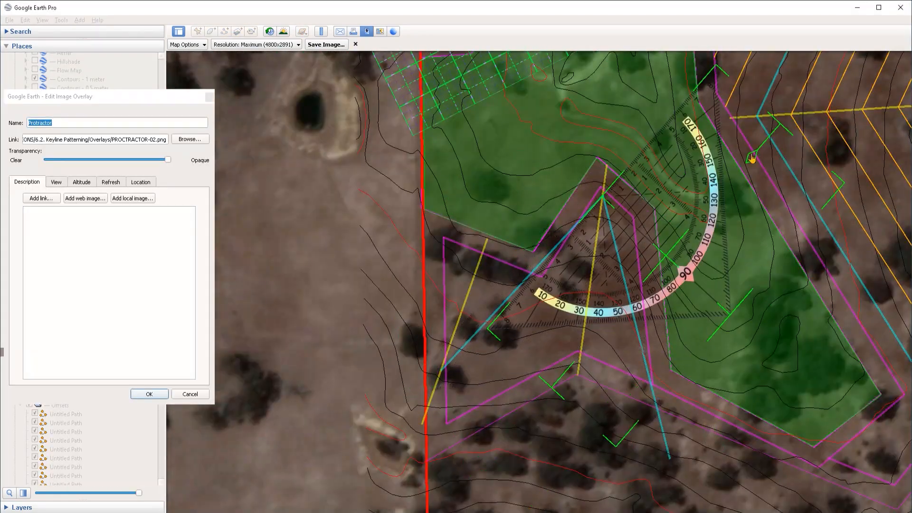
left_click_drag(751, 158, 755, 161)
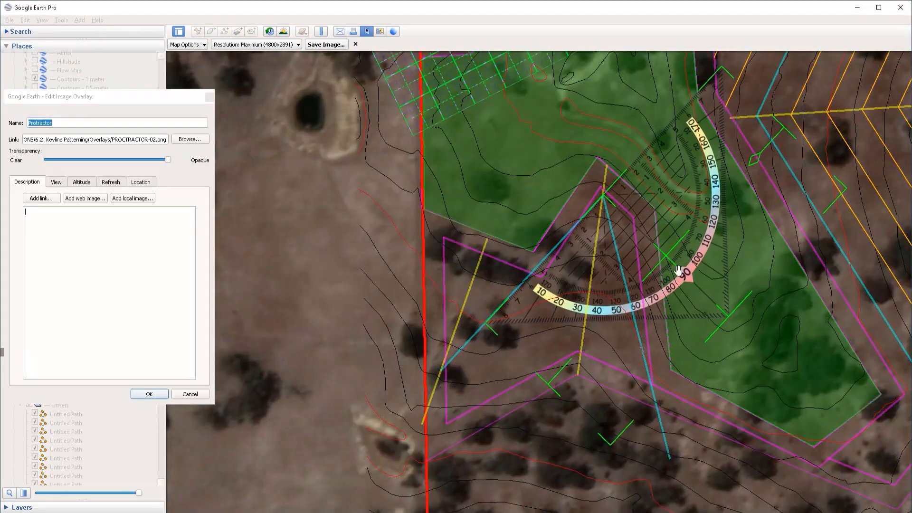
left_click_drag(667, 258, 665, 259)
left_click_drag(755, 162, 754, 162)
left_click_drag(666, 260, 666, 262)
left_click(154, 394)
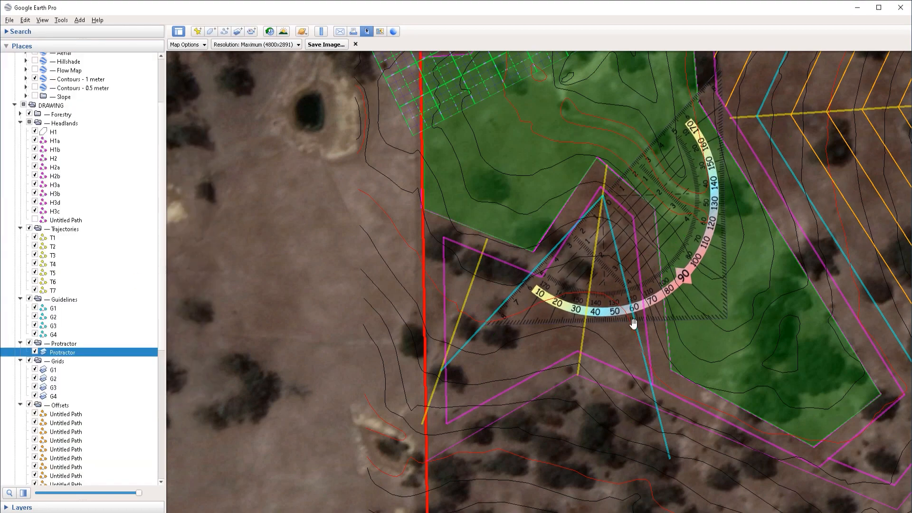
right_click(582, 341)
left_click(606, 432)
left_click_drag(578, 376, 553, 392)
left_click_drag(607, 166, 626, 108)
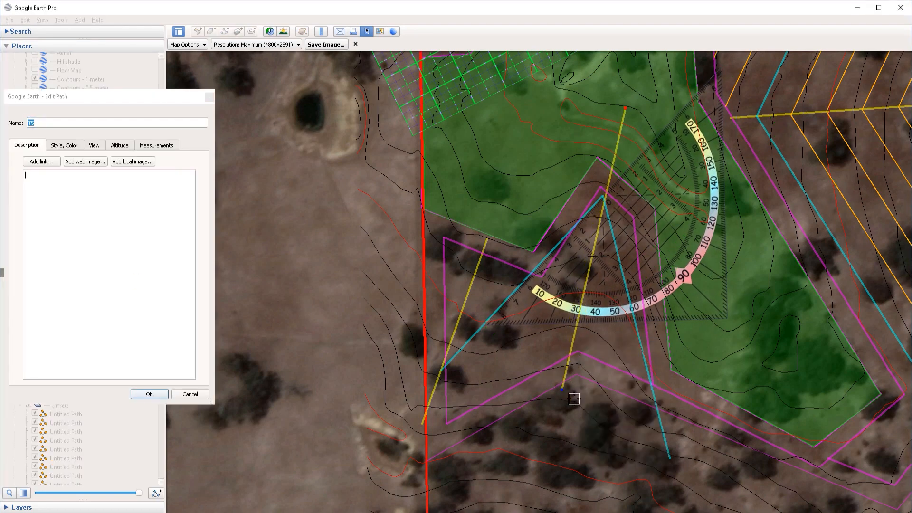
key("Escape")
- Swing guideline G2's southwestern arm outward by moving its endpoint to match the angle about T5, and hide the protractor
right_click(654, 397)
left_click(677, 489)
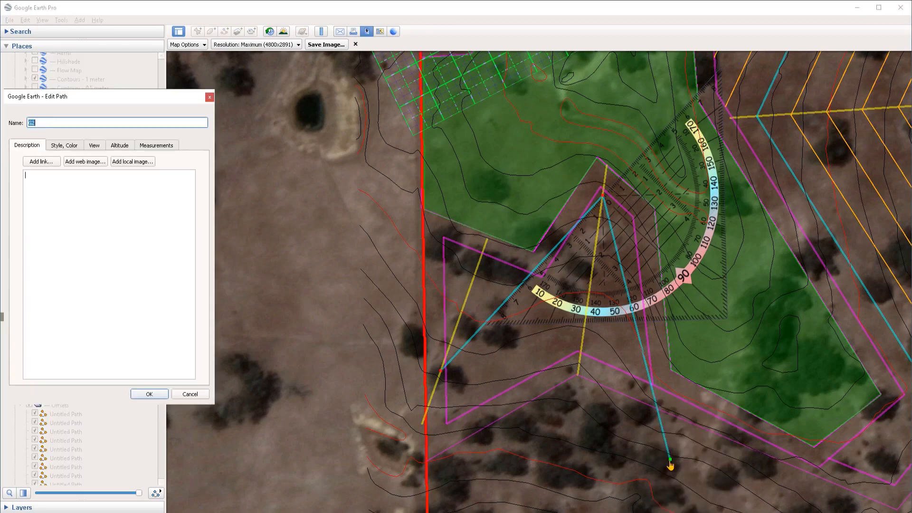
left_click_drag(670, 459, 721, 448)
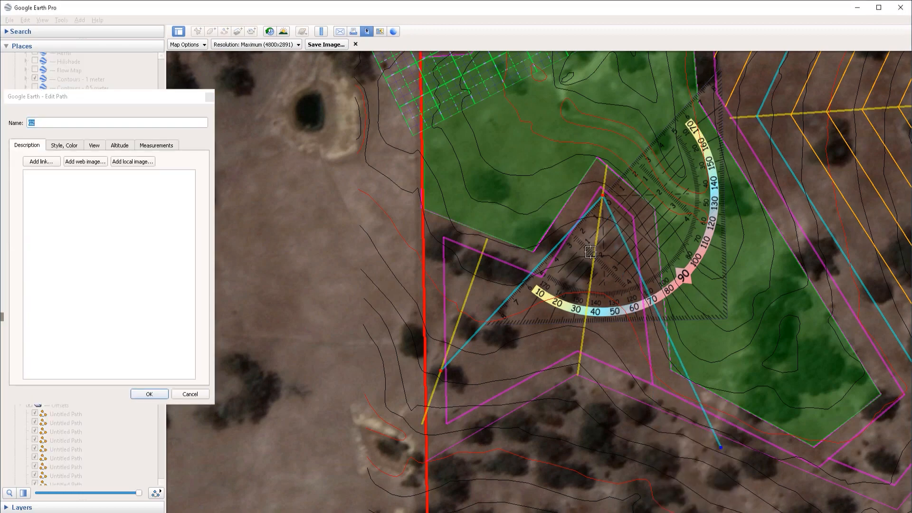
left_click(149, 394)
left_click_drag(625, 324, 605, 368)
left_click(35, 351)
- Move and rotate the red G1 grid overlay to align with guideline G2's northern arm in the northwestern field
left_click(53, 370)
scroll(653, 363, "down", 4)
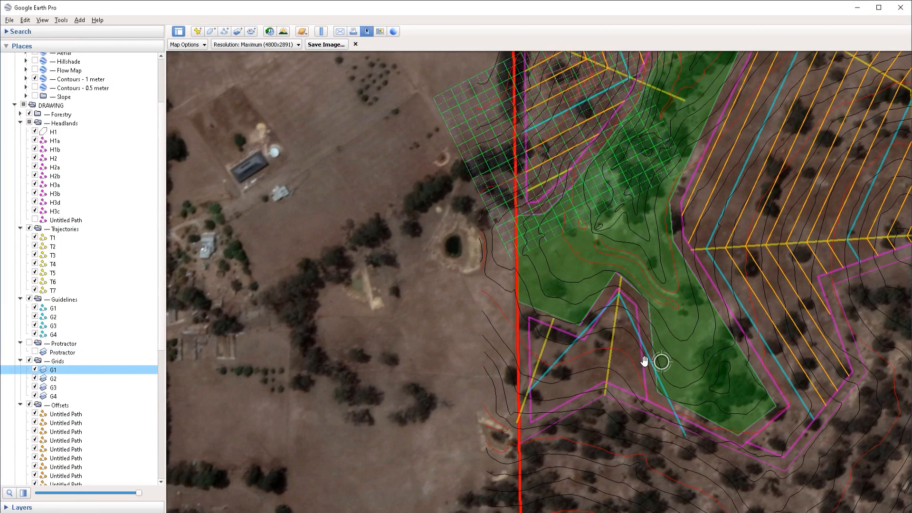
right_click(53, 370)
left_click(77, 462)
scroll(350, 250, "up", 8)
left_click_drag(475, 285, 513, 298)
left_click_drag(492, 197, 455, 210)
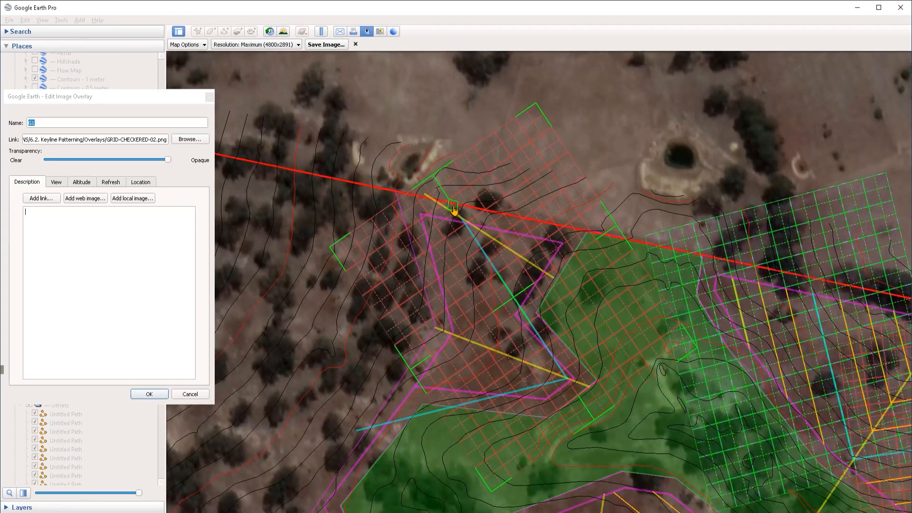
left_click(163, 395)
- Move and rotate the green G2 grid overlay to align with guideline G2's southwestern arm
scroll(285, 228, "down", 4)
left_click(56, 378)
right_click(56, 378)
left_click(80, 470)
scroll(383, 270, "up", 4)
left_click_drag(394, 209, 363, 320)
left_click_drag(476, 295, 454, 343)
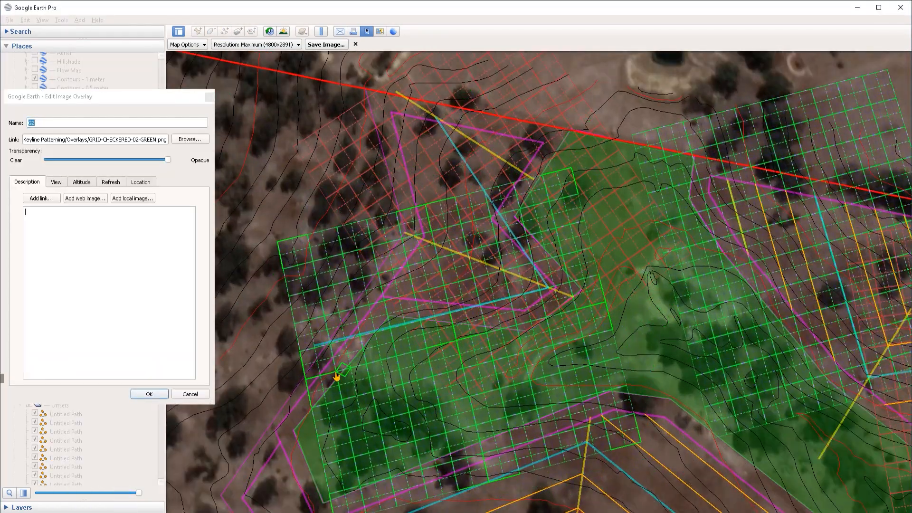
left_click_drag(336, 377, 340, 380)
left_click(149, 395)
- Draw the first V-shaped offset path west of guideline G2, bending on trajectory T5 and ending at the headlands
left_click(65, 432)
left_click(224, 32)
scroll(375, 381, "up", 4)
left_click(430, 423)
key("Up")
left_click(497, 219)
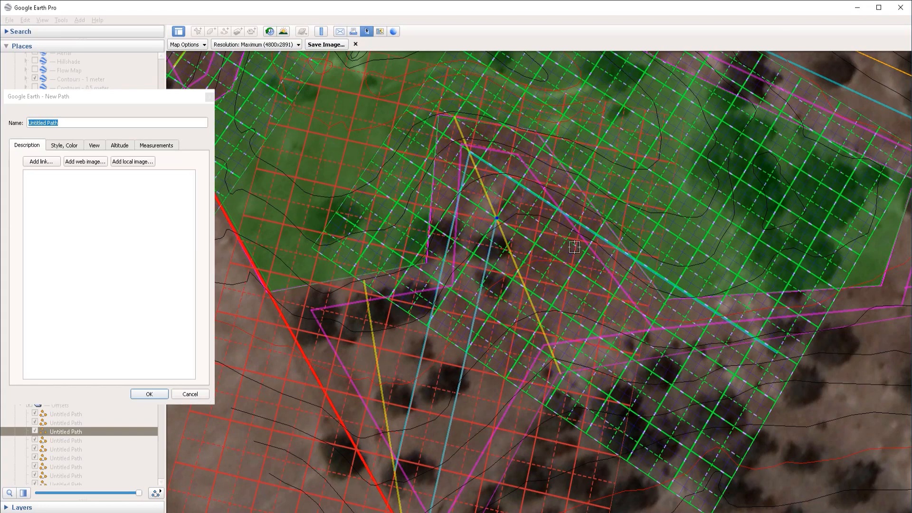
left_click_drag(496, 219, 497, 220)
left_click(642, 313)
left_click(153, 396)
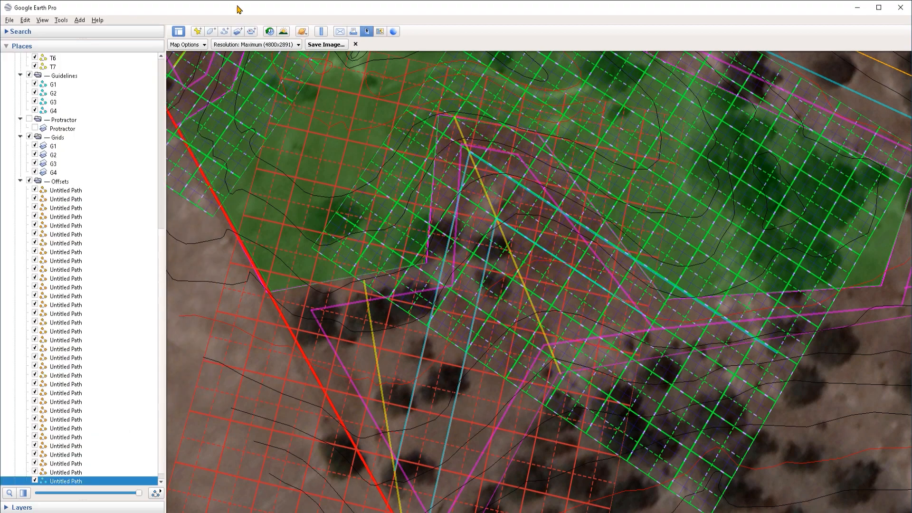
- Draw a second V-shaped offset path farther west, parallel to the first and bending on T5
left_click(224, 32)
left_click(493, 435)
left_click(525, 287)
left_click(601, 338)
left_click(153, 396)
- Shorten guideline G2's southwestern arm to the edge of the riparian buffer zone
right_click(770, 348)
left_click(788, 472)
left_click(151, 395)
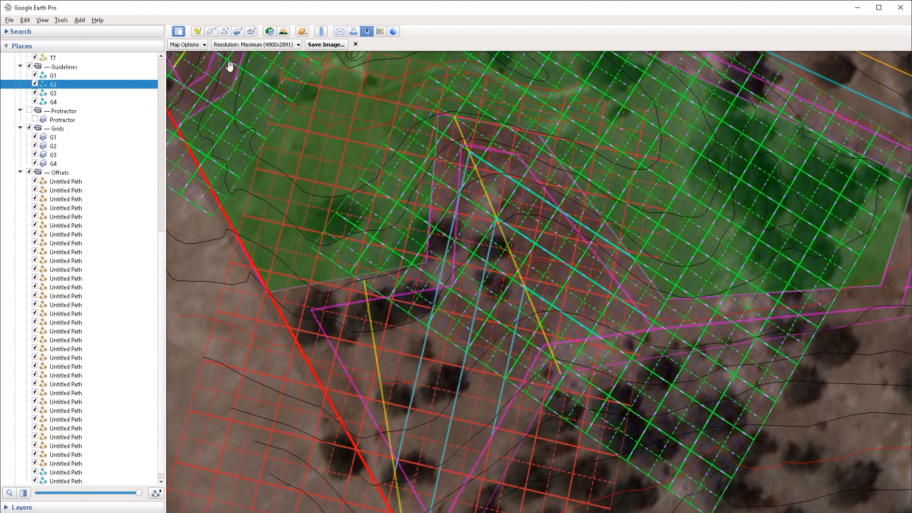
- Hide grids G2 and G3 and draw short offset paths between the headlands in the small field's northeastern corner
left_click(35, 155)
left_click(35, 146)
left_click_drag(427, 304, 454, 272)
scroll(94, 215, "down", 1)
left_click(65, 464)
left_click(224, 32)
left_click(422, 262)
left_click(394, 373)
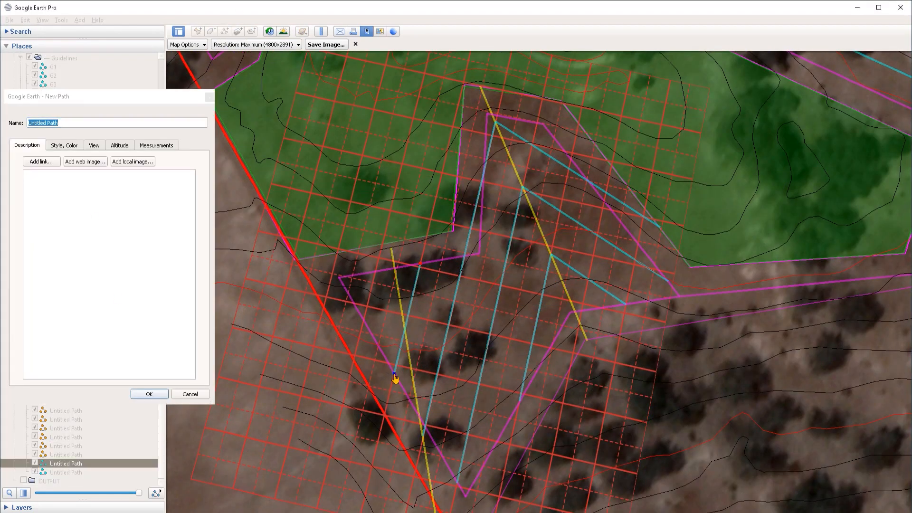
left_click(153, 395)
- Hide the grids and move the newly drawn path into the Offsets folder
left_click(35, 382)
scroll(52, 285, "up", 3)
mouse_move(66, 126)
left_mouse_down()
mouse_move(101, 207)
mouse_move(61, 459)
left_mouse_up()
- Trim guideline G2's southwestern endpoint back to the inner headland line along grid G2, and hide the grids again
right_click_drag(553, 227, 565, 484)
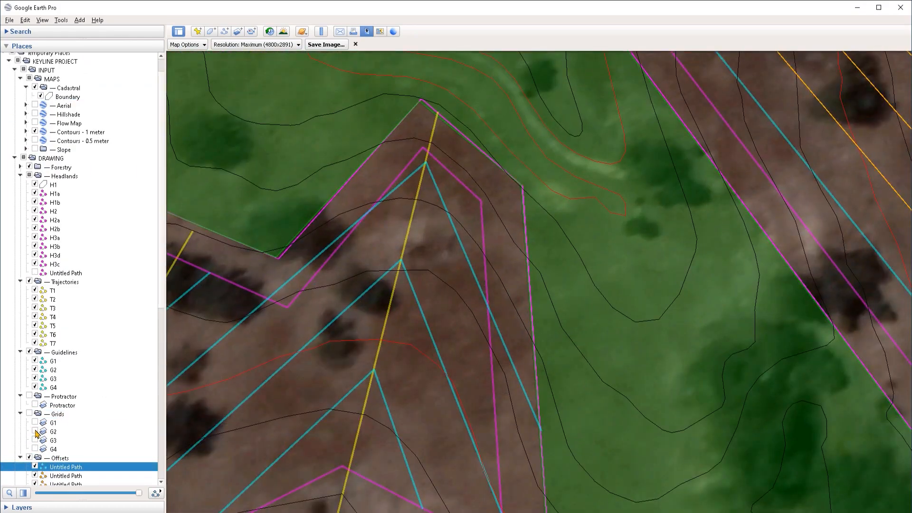
left_click(35, 432)
right_click(476, 300)
left_click(495, 424)
left_click_drag(526, 433, 480, 315)
left_click(151, 394)
left_click(29, 414)
- Adjust guideline G2's northern end at the northern headland along grid G1, and hide the grid
right_click_drag(544, 256, 522, 152)
scroll(430, 285, "up", 3)
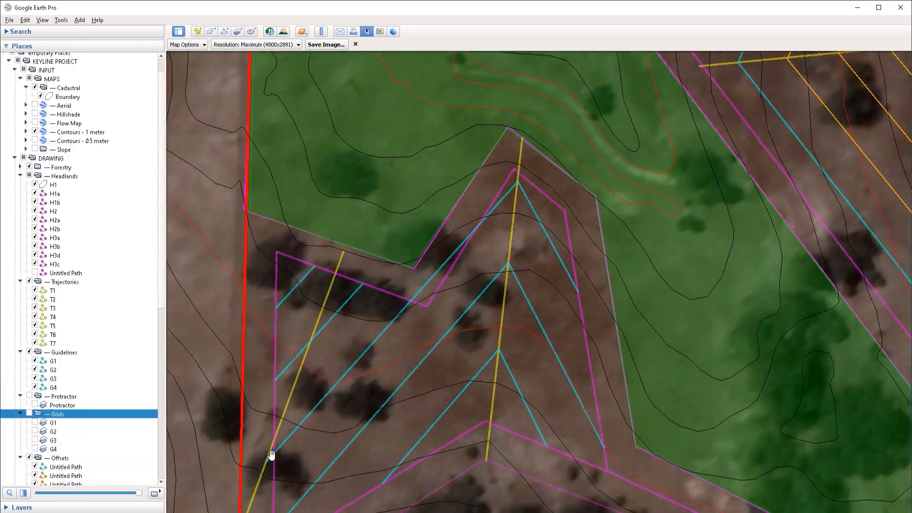
left_click_drag(432, 285, 589, 202)
left_click(34, 423)
right_click(443, 354)
left_click(150, 394)
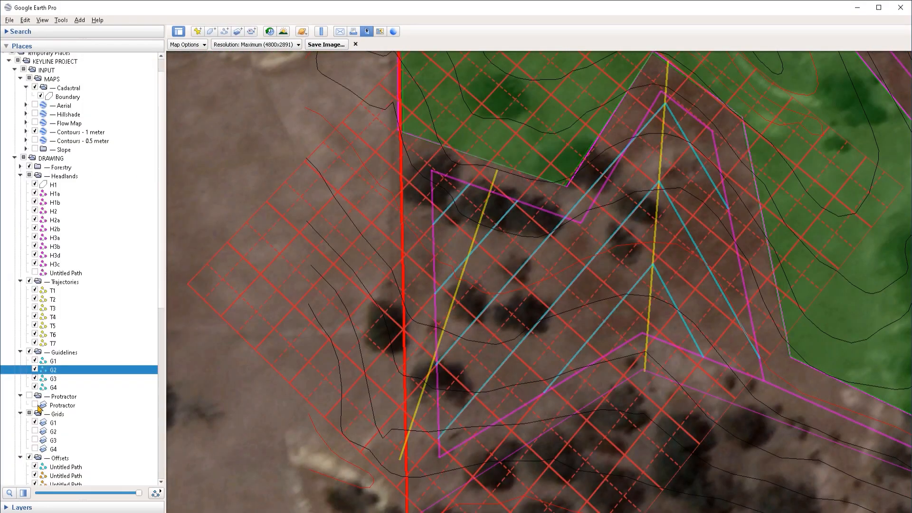
left_click(29, 414)
- Adjust the Riparian Buffer Zone polygon's vertices around the small northwestern field and at the zone's western end
right_click(515, 289)
left_click(549, 407)
scroll(69, 393, "down", 10)
scroll(70, 393, "up", 11)
left_click(86, 312)
left_click(358, 240)
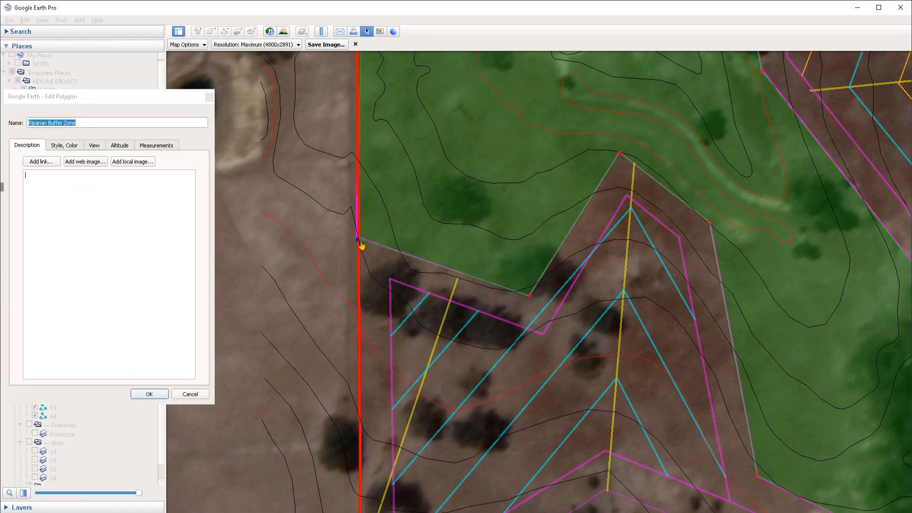
left_click_drag(789, 404, 515, 315)
left_click_drag(722, 478, 721, 434)
left_click(706, 456)
left_click_drag(532, 389, 545, 391)
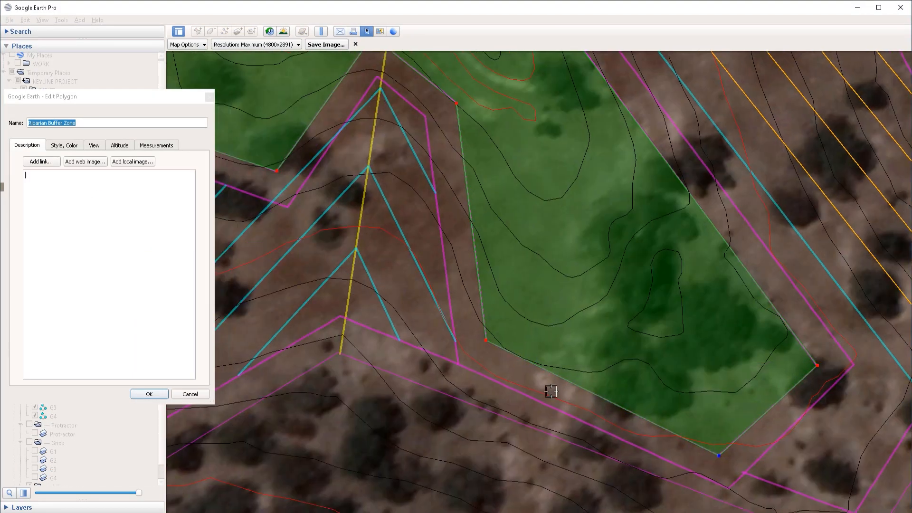
scroll(546, 390, "down", 3)
left_click(602, 172)
left_click(417, 143)
left_click(457, 103)
left_click(150, 394)
- Reapply a shared style to the Offsets folder with orange #ffaa00 lines, width 2 and 100% opacity, and hide the trajectories
scroll(425, 368, "down", 3)
scroll(66, 440, "down", 1)
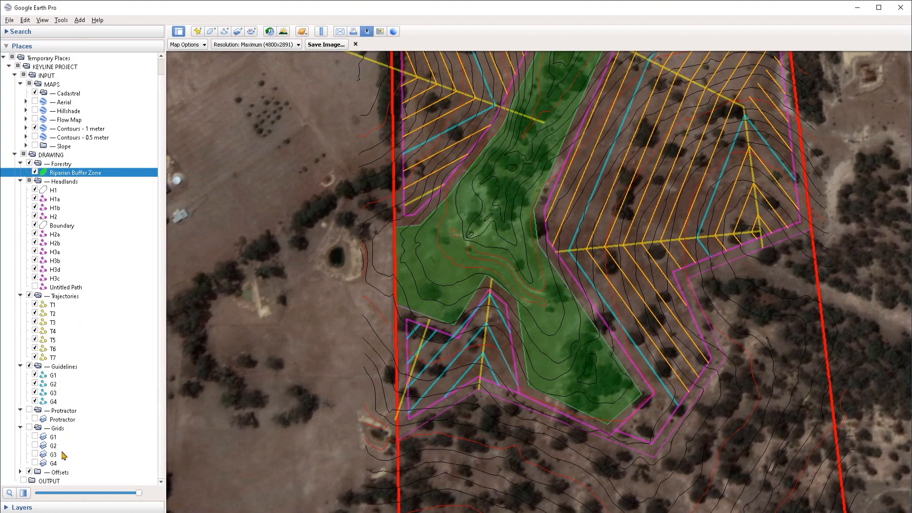
right_click(59, 476)
left_click(109, 468)
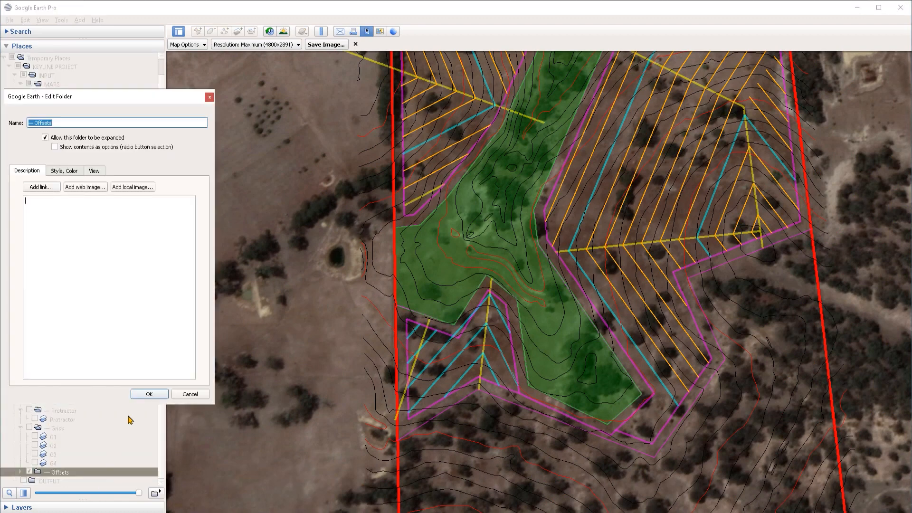
left_click(65, 171)
left_click(174, 291)
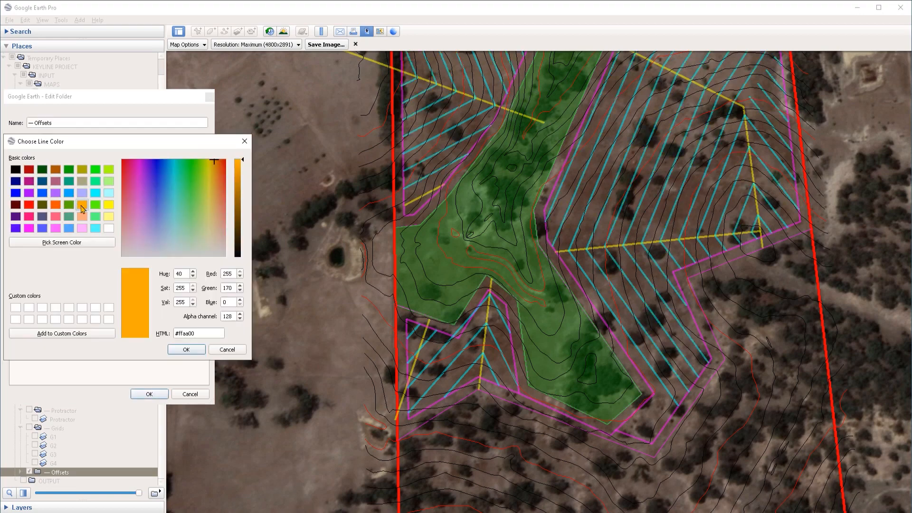
left_click(187, 349)
type("100")
left_click_drag(154, 205, 59, 217)
type("2")
left_click(149, 394)
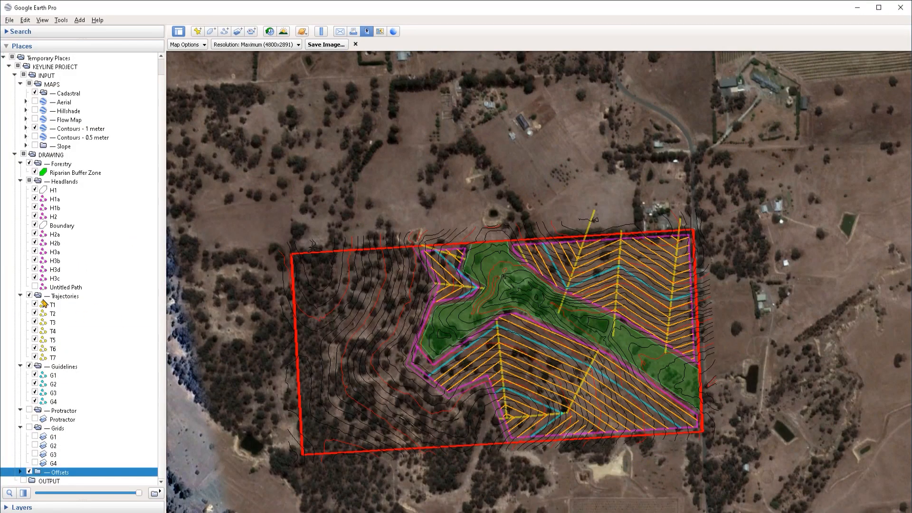
left_click(30, 296)
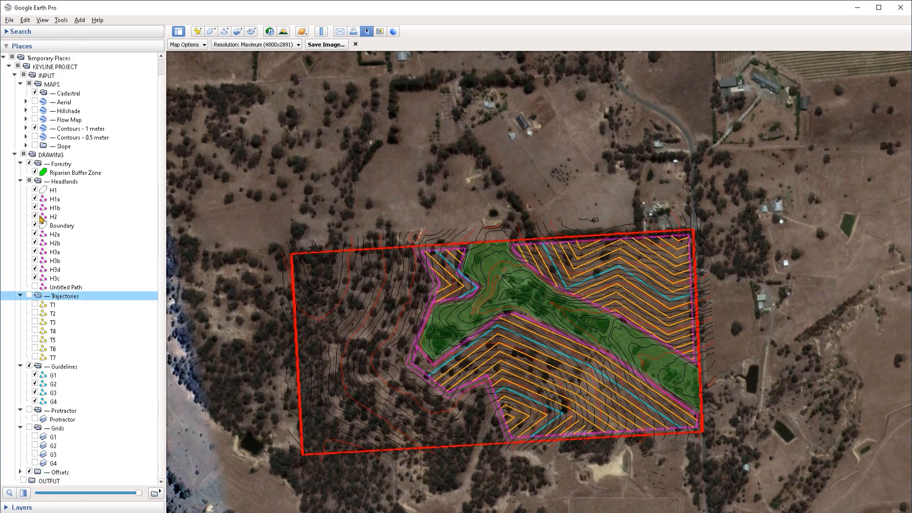
- Collapse the subfolders of the DRAWING folder, including Forestry, Headlands, Trajectories, Guidelines, Protractor and Grids
left_click(21, 181)
left_click(20, 181)
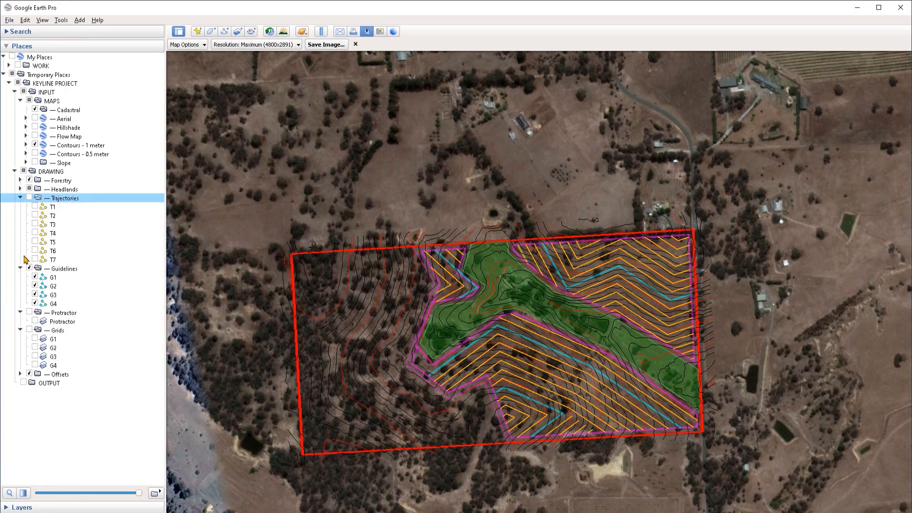
left_click(20, 197)
left_click(20, 207)
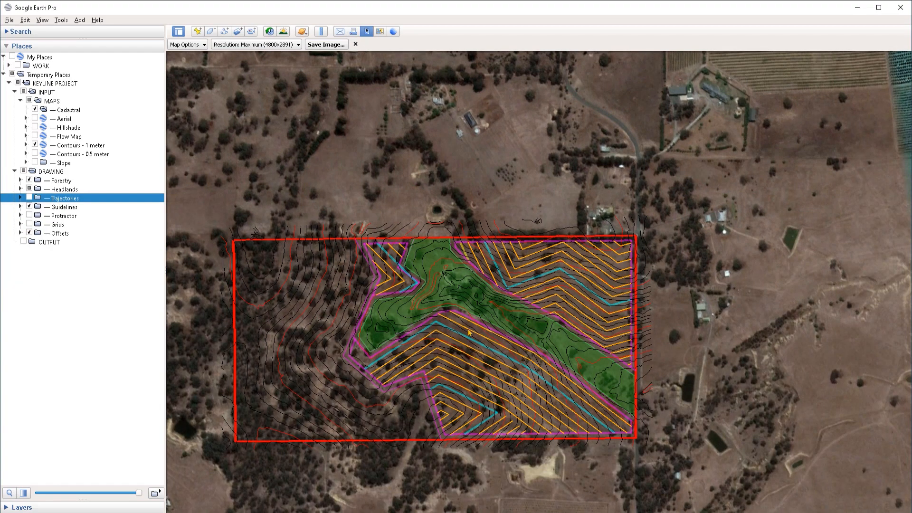
- Move the stray Untitled Path from the Contours - 1 meter layer into the Offsets folder
scroll(549, 373, "up", 3)
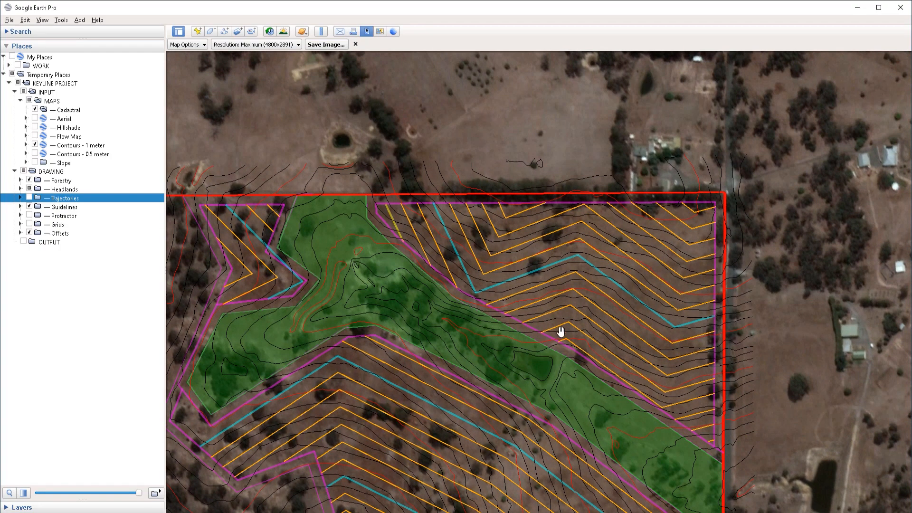
left_click(25, 145)
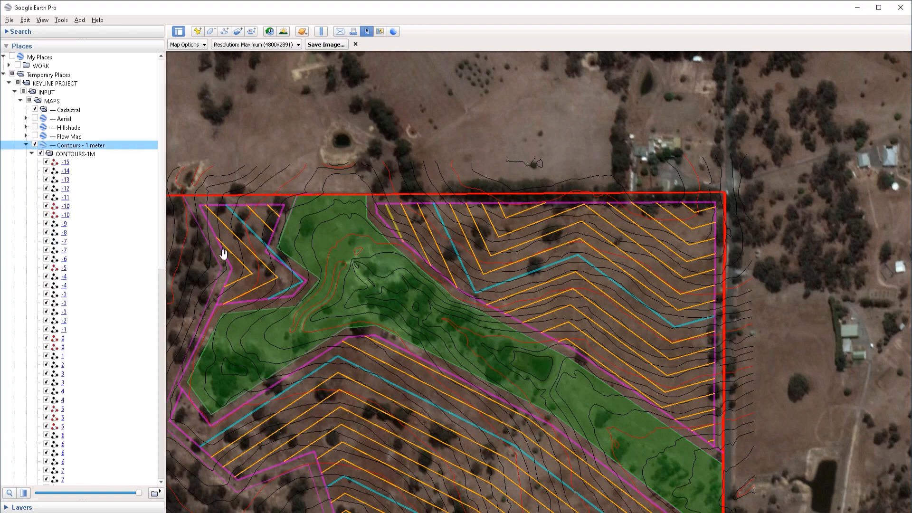
left_click(396, 226)
scroll(94, 414, "down", 4)
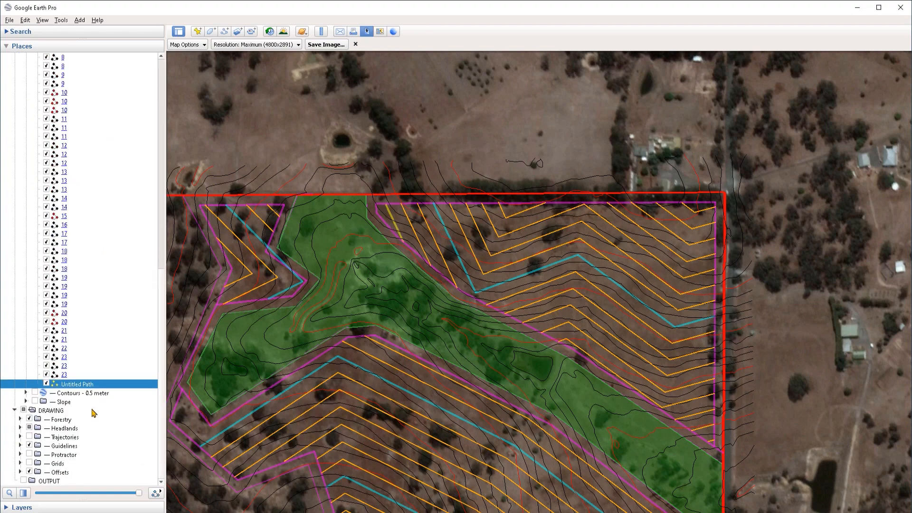
left_click_drag(83, 388, 60, 472)
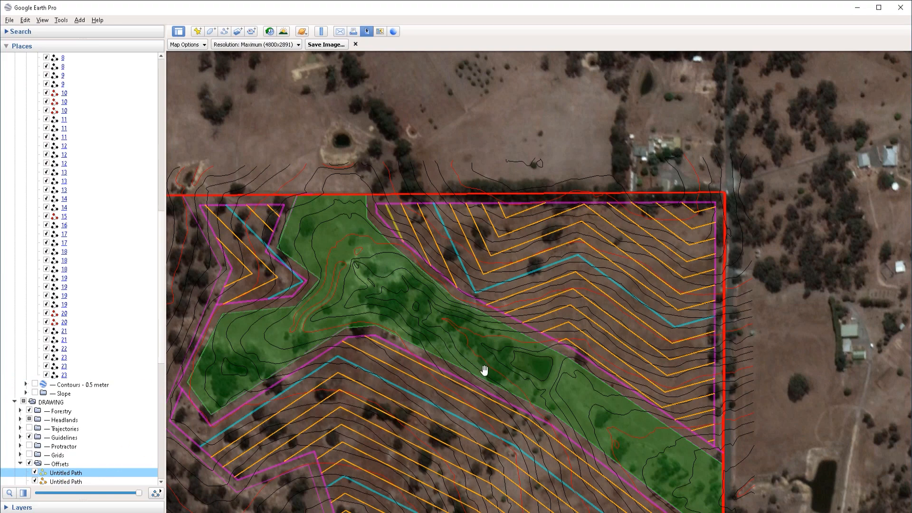
left_click_drag(485, 366, 493, 306)
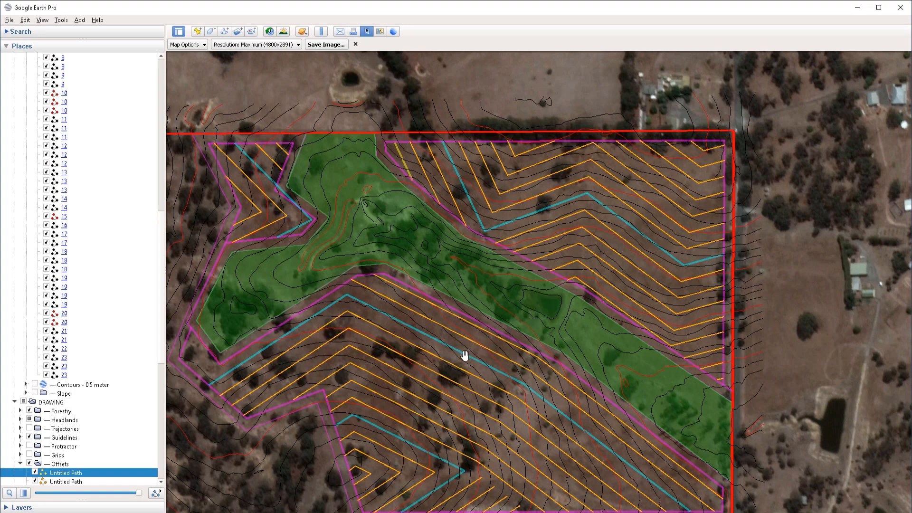
left_click_drag(512, 366, 525, 334)
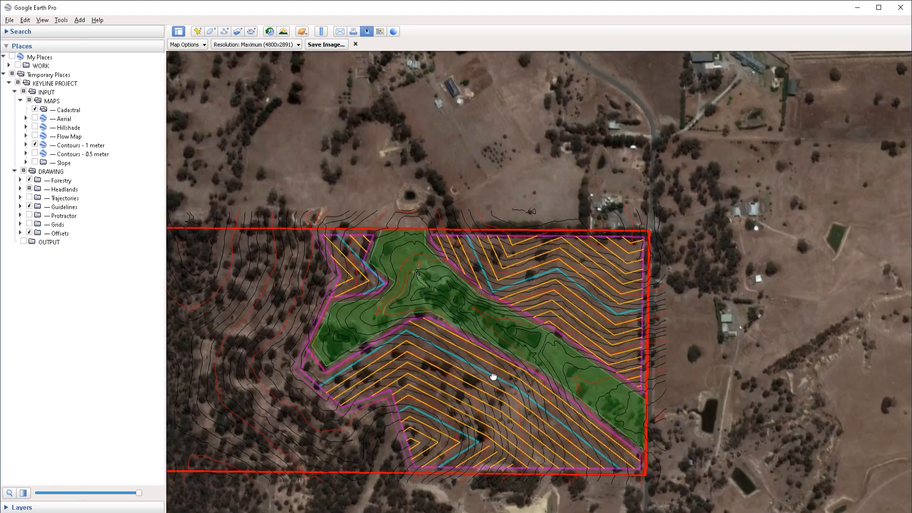
left_click_drag(493, 377, 567, 358)
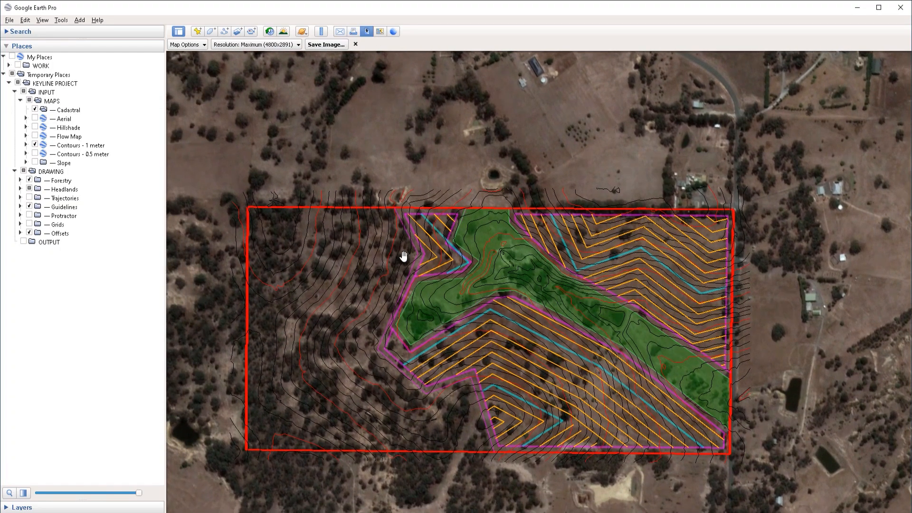
left_click(63, 234)
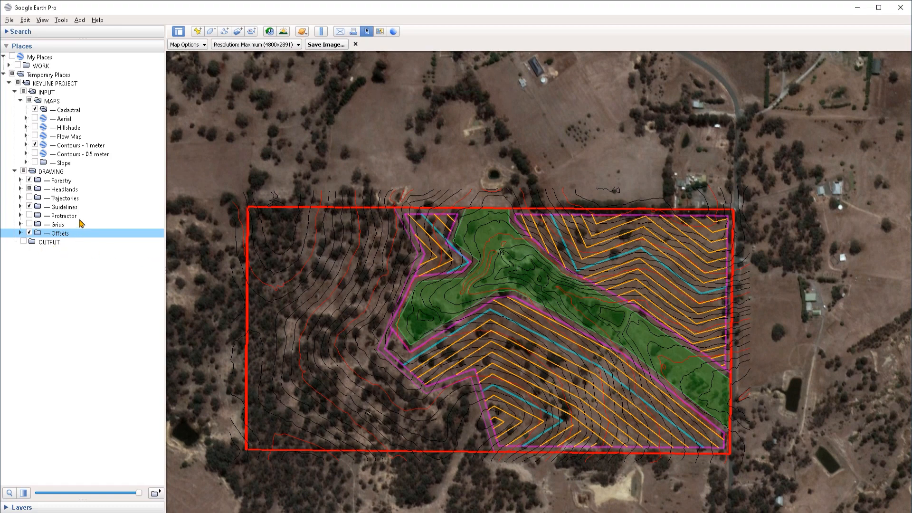
left_click(68, 112)
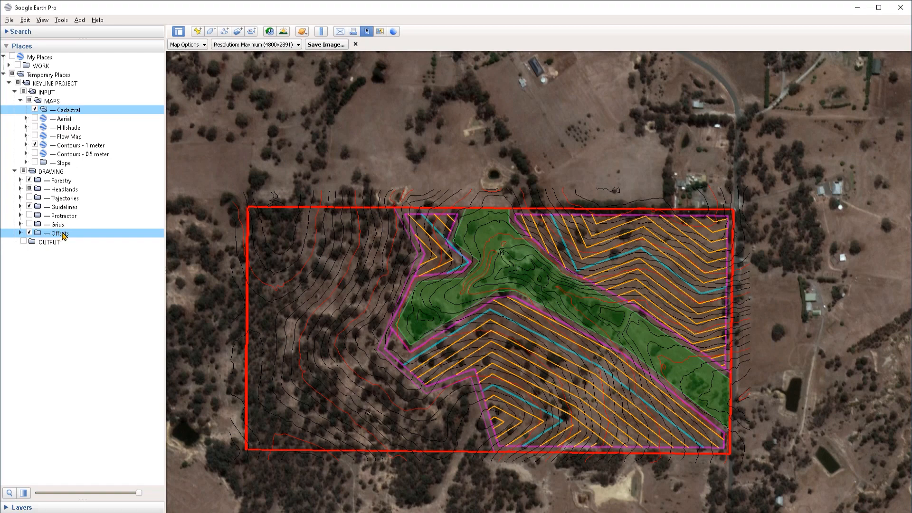
left_click(68, 209)
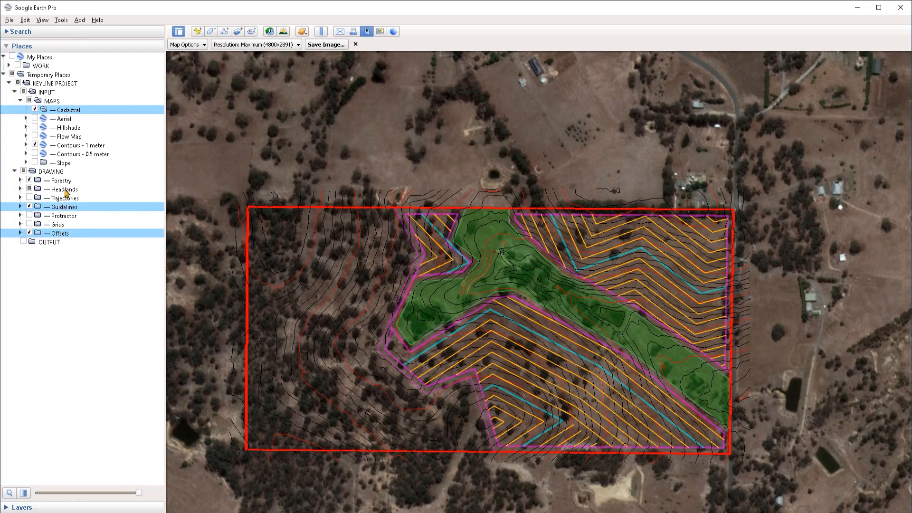
left_click(65, 190, "ctrl")
left_click(66, 182, "ctrl")
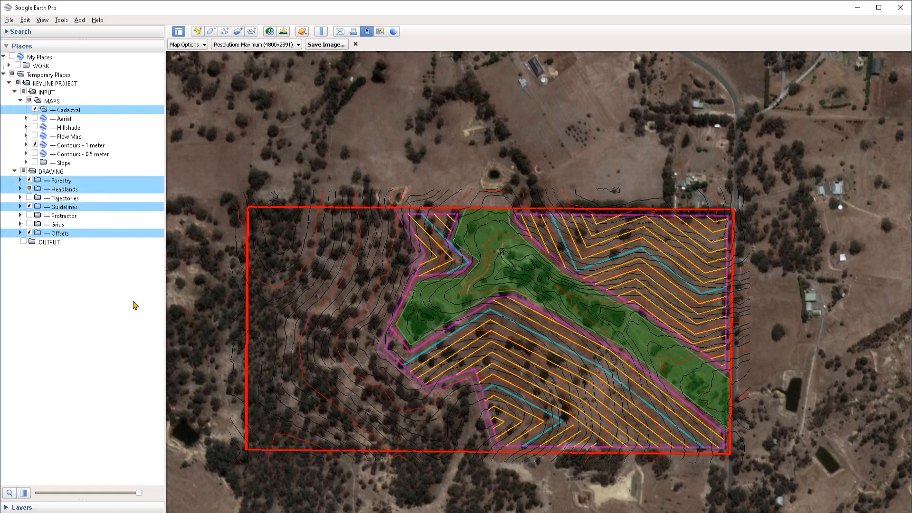
- Copy the Offsets folder into the OUTPUT folder and collapse the copy
left_click(62, 233)
right_click(62, 233)
key("Escape")
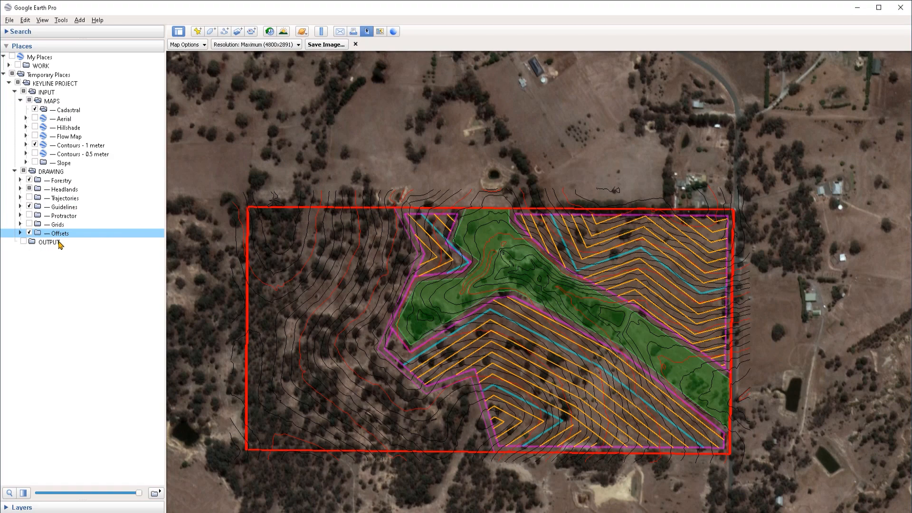
left_click(60, 243)
key("ctrl+v")
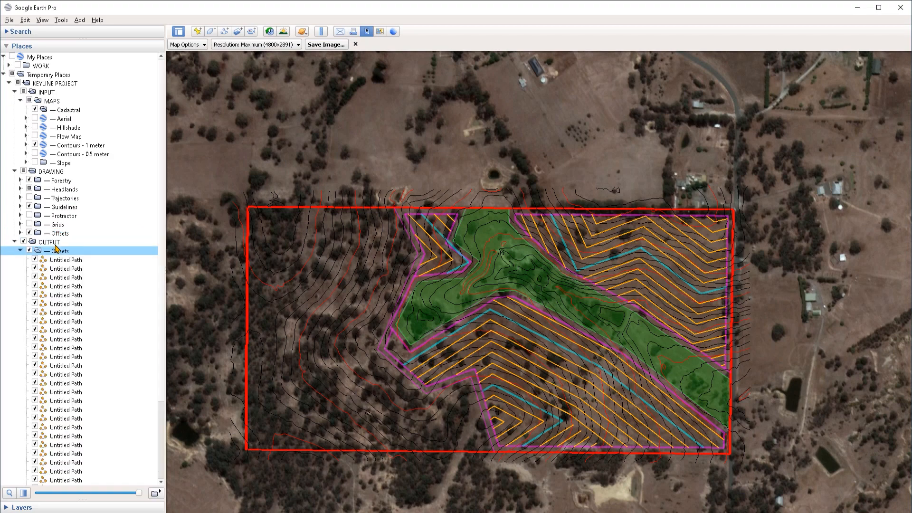
left_click(21, 250)
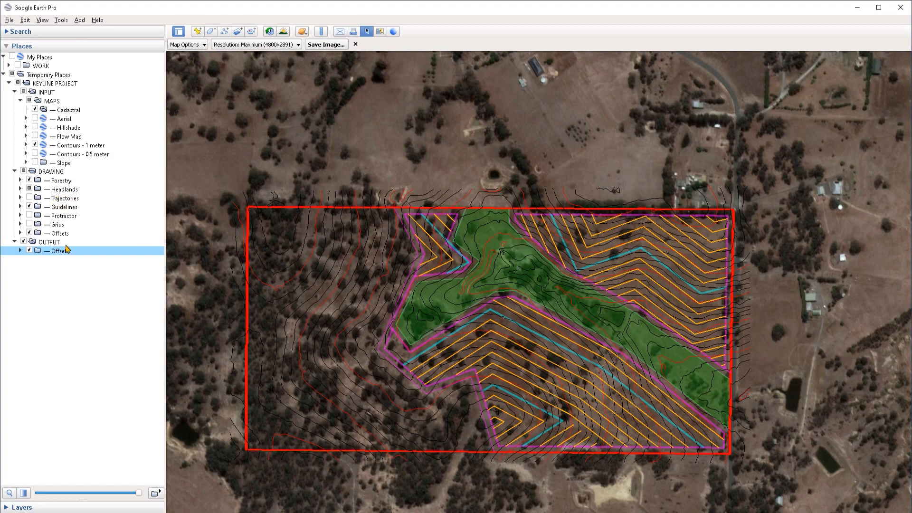
- Copy the Guidelines folder from DRAWING into the OUTPUT folder
left_click(67, 206)
key("ctrl+c")
left_click(46, 243)
key("ctrl+v")
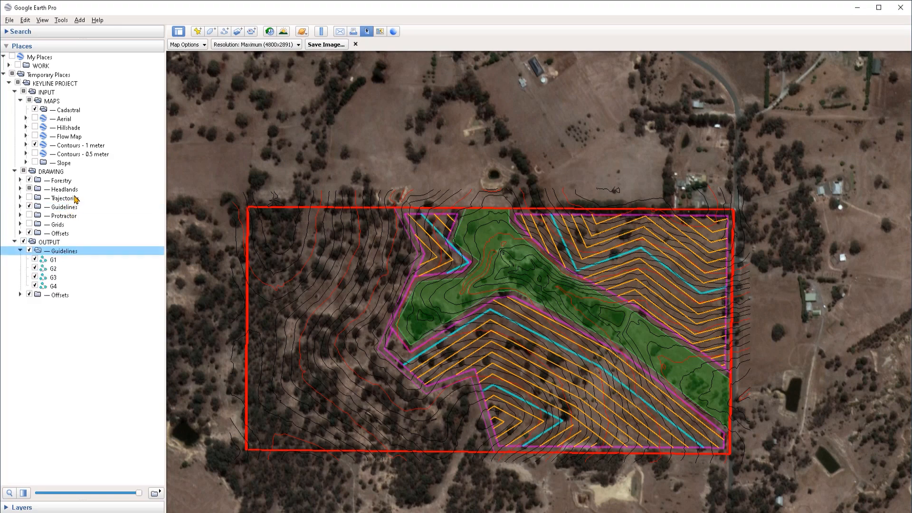
- Copy the Forestry and Headlands folders from DRAWING into the OUTPUT folder
left_click(61, 181)
key("ctrl+c")
left_click(49, 242)
key("ctrl+v")
left_click(64, 189)
key("ctrl+c")
left_click(49, 242)
key("ctrl+v")
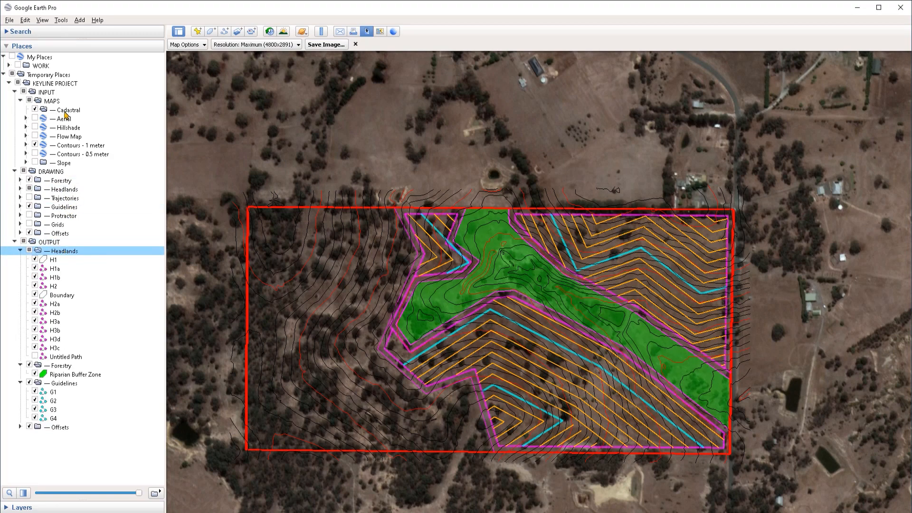
- Copy the Cadastral layer from the input MAPS folder into the OUTPUT folder
left_click(67, 110)
key("ctrl+c")
left_click(49, 242)
key("ctrl+v")
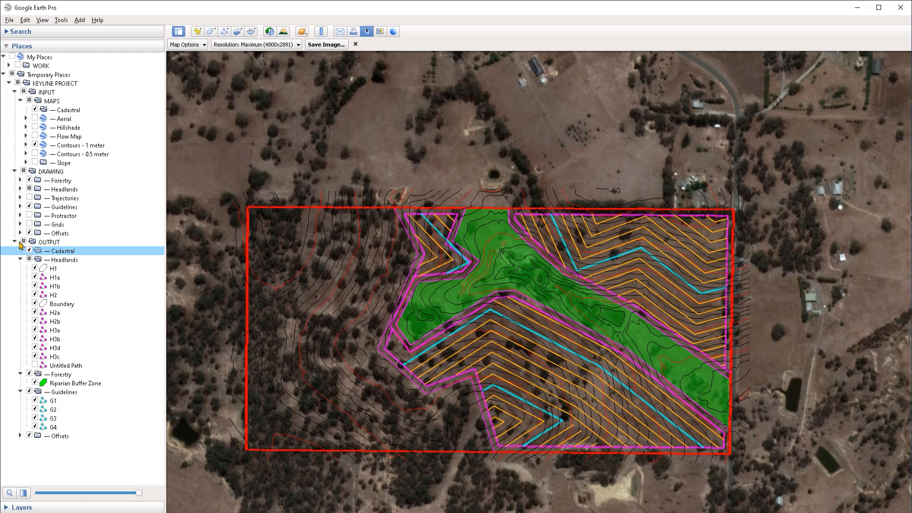
- Hide the whole DRAWING folder and show the complete OUTPUT folder
left_click(23, 242)
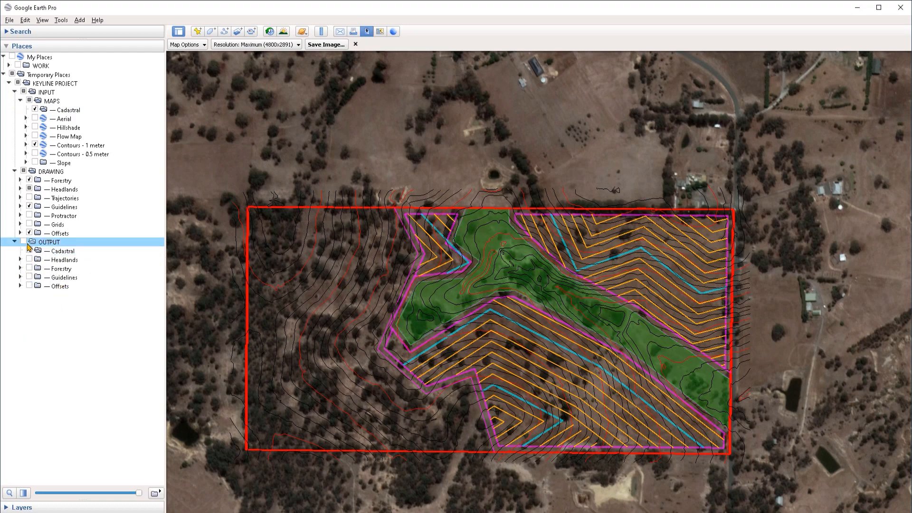
left_click(24, 171)
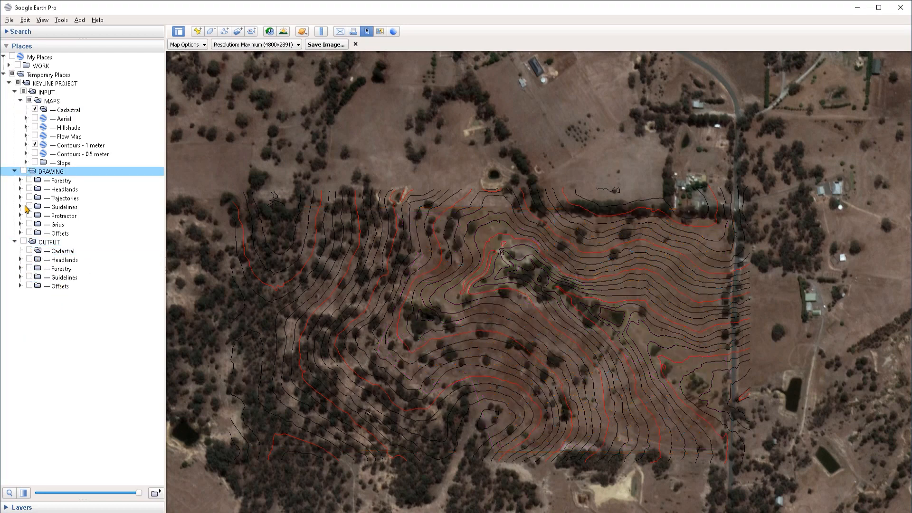
left_click(23, 241)
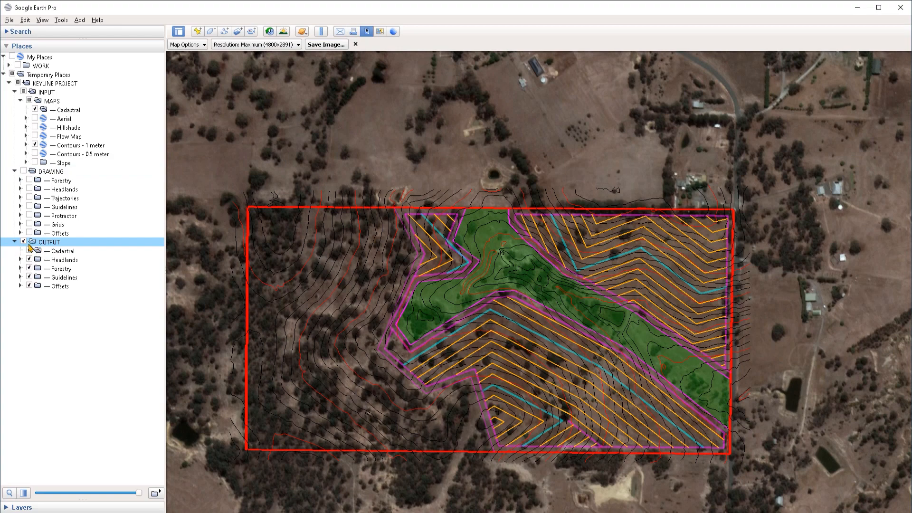
- Hide the Untitled Path in OUTPUT's Headlands folder and collapse that folder
left_click(20, 260)
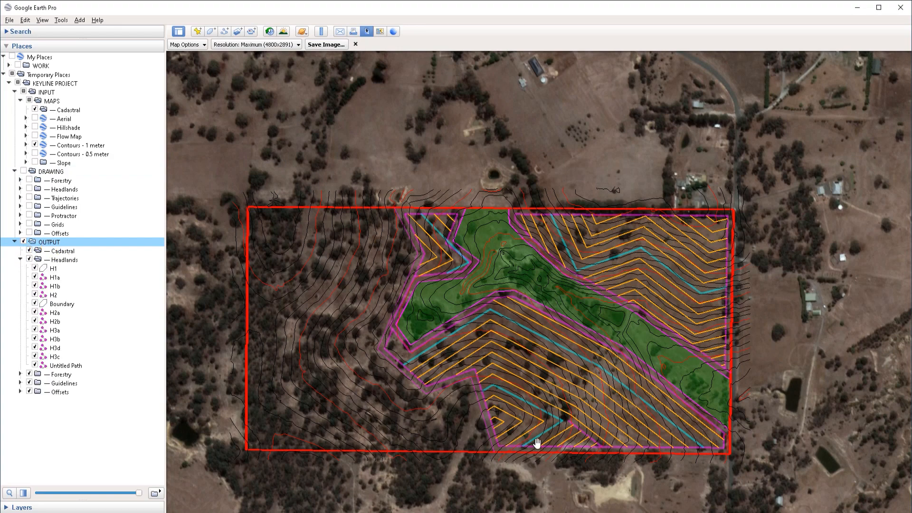
left_click(67, 366)
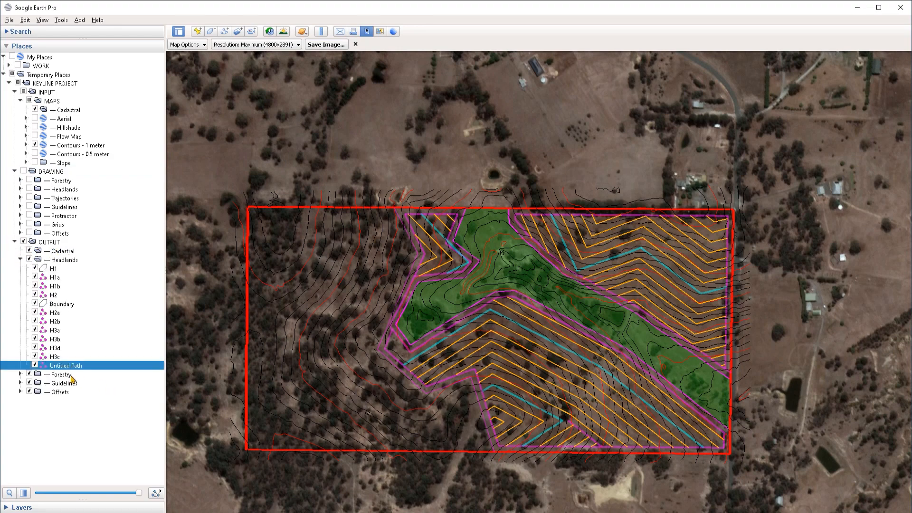
left_click(34, 364)
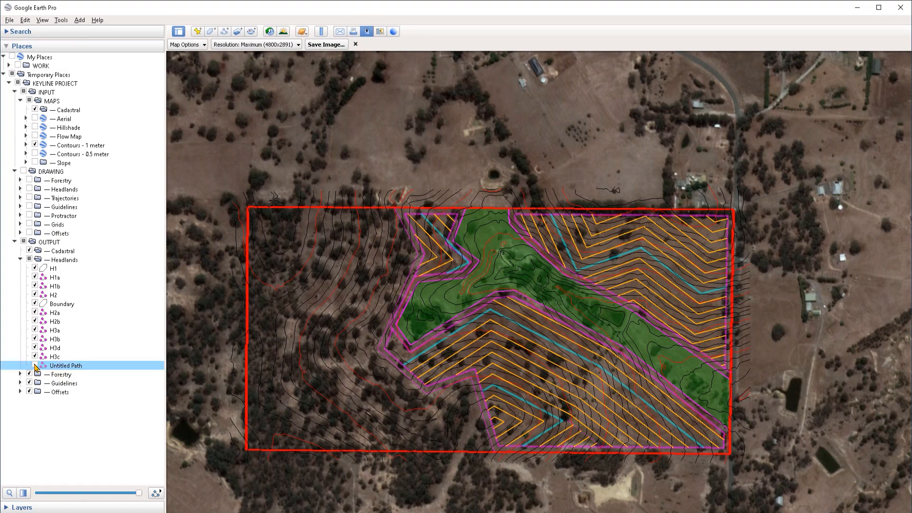
left_click(20, 260)
- Copy the Contours - 1 meter layer into the OUTPUT folder and collapse the copy
left_click(71, 145)
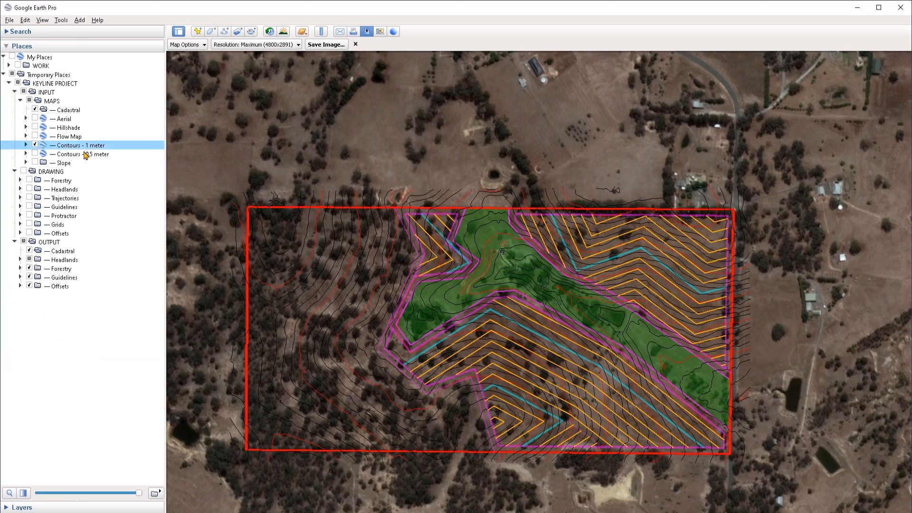
left_click(51, 242)
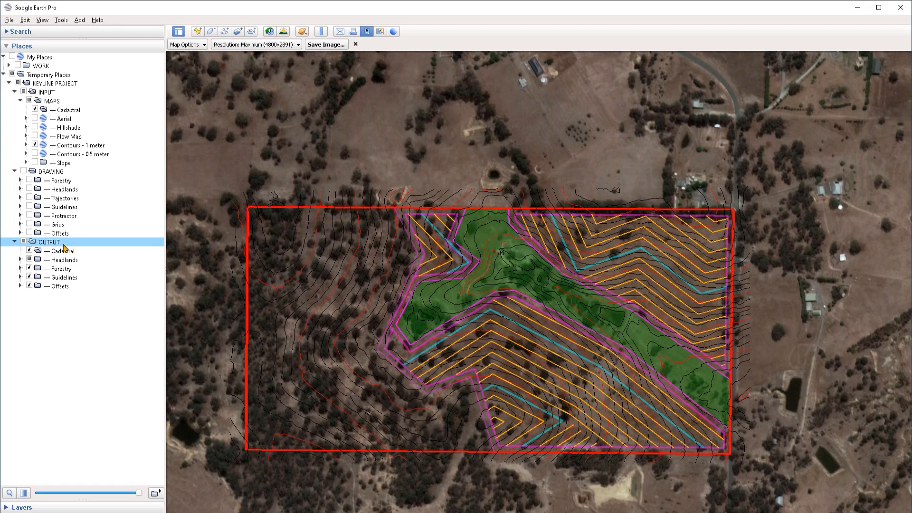
key("ctrl+v")
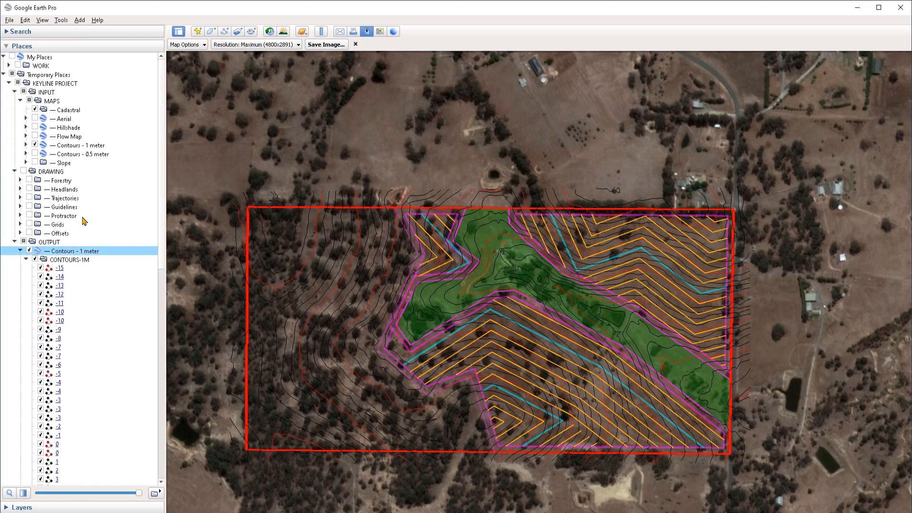
left_click(26, 260)
left_click(21, 250)
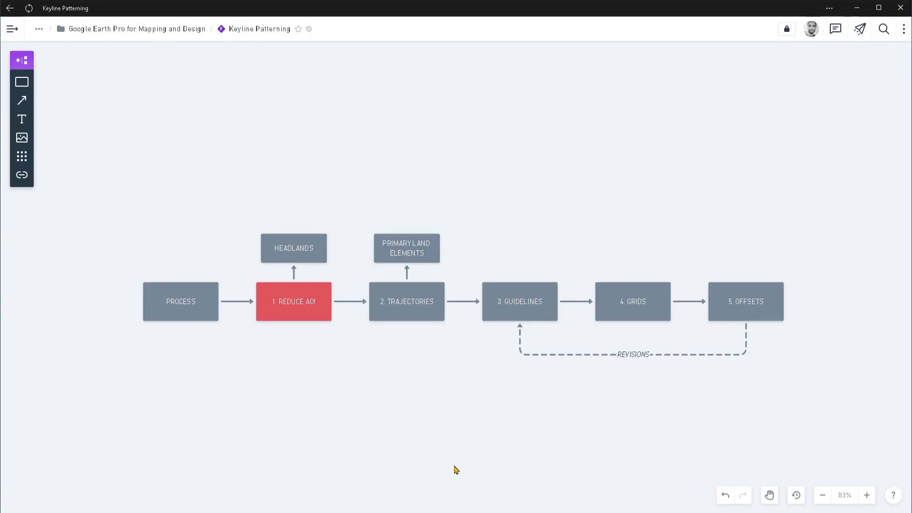
left_click_drag(367, 380, 327, 369)
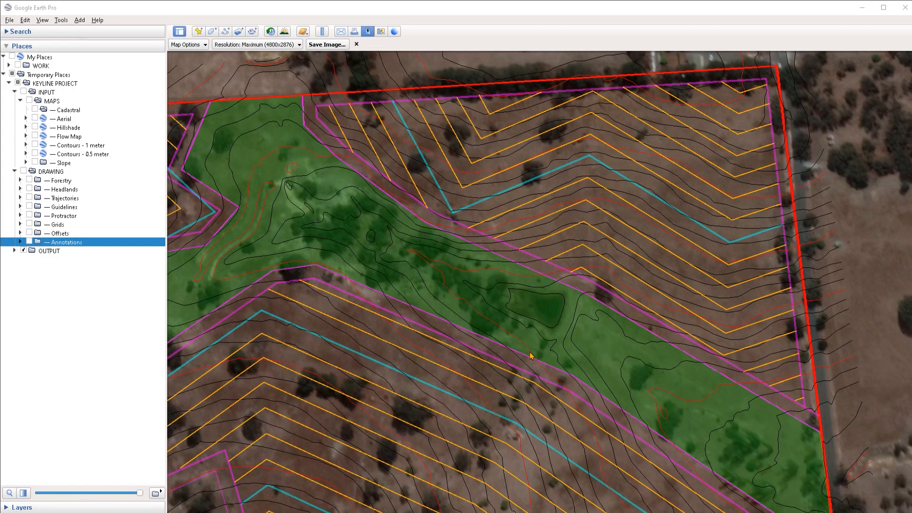
scroll(533, 355, "down", 3)
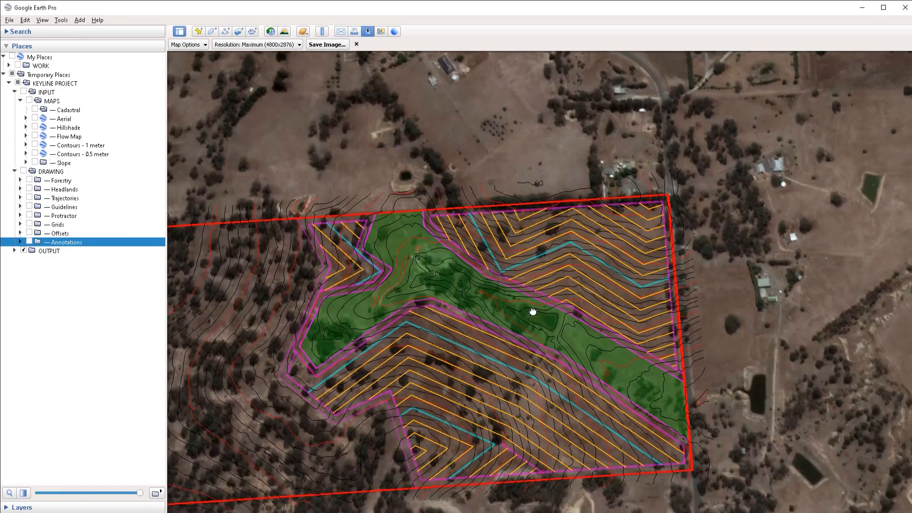
left_click_drag(533, 312, 588, 295)
middle_click_drag(567, 335, 578, 269)
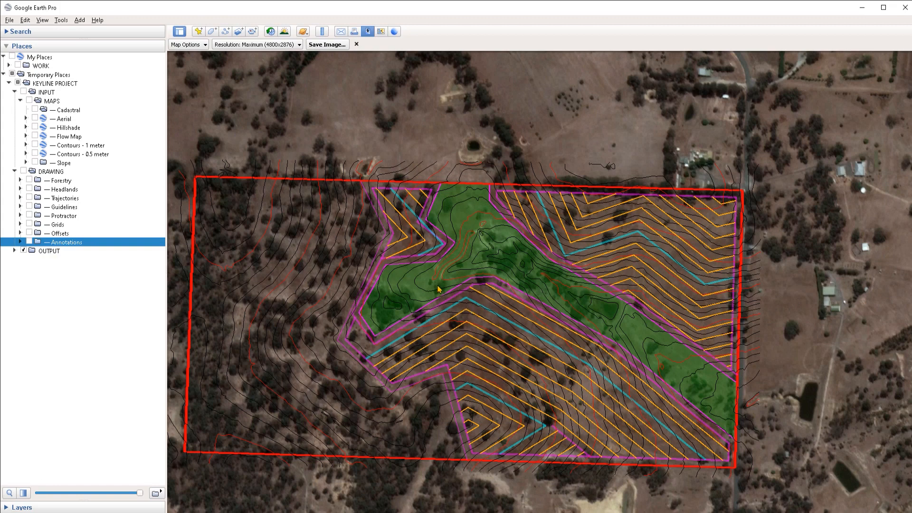
- View the properties of guideline G1 in the northern planting block and close them without changes
scroll(514, 224, "up", 2)
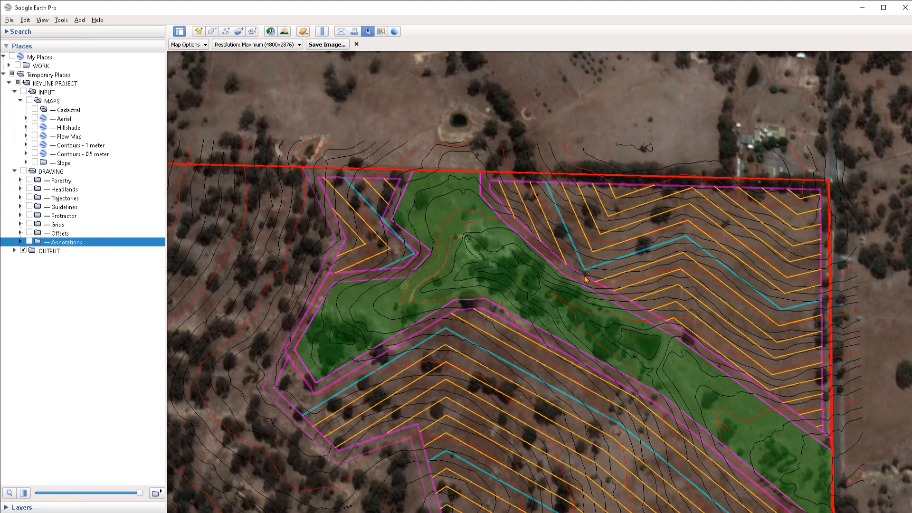
left_click(573, 242)
right_click(573, 242)
left_click(609, 366)
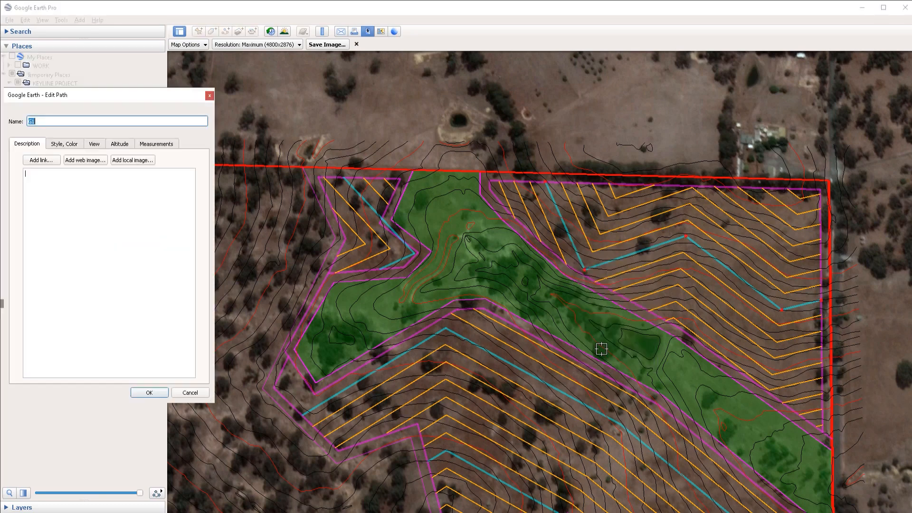
left_click_drag(103, 101, 437, 144)
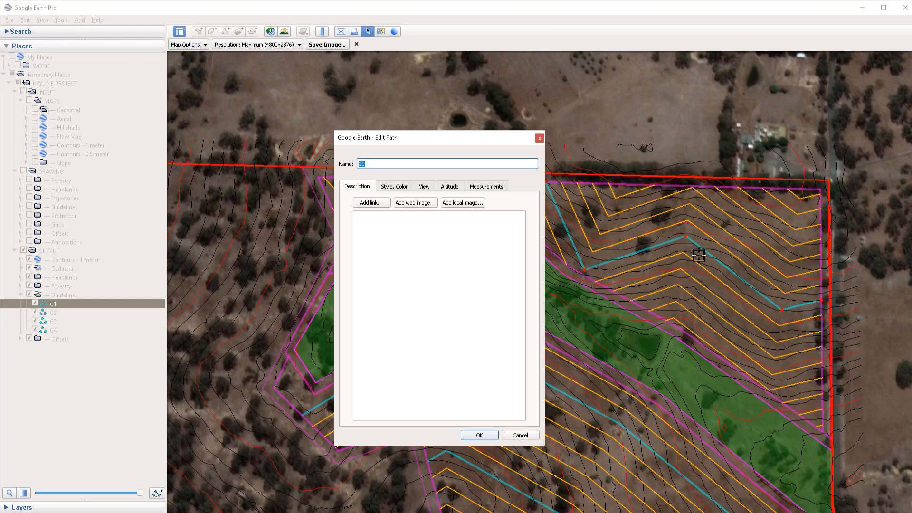
left_click(520, 435)
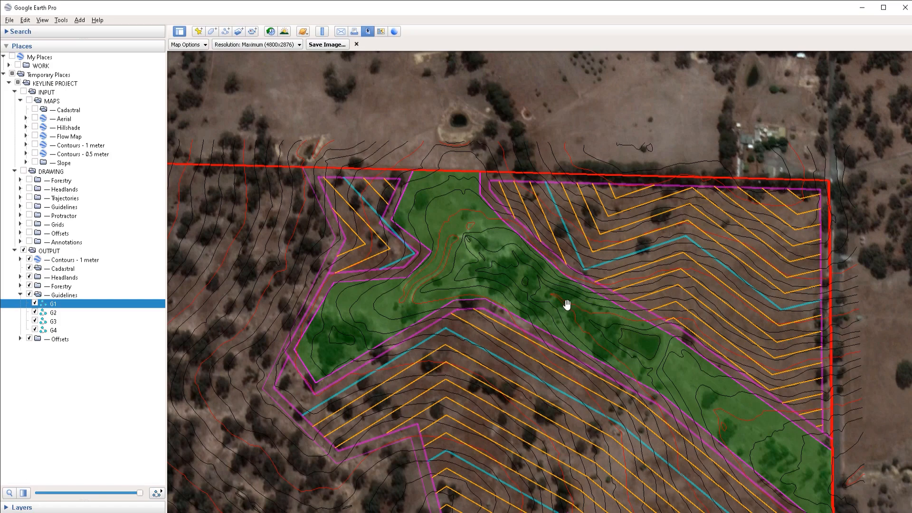
- Switch to Photoshop and preview the HEADLAND text in black (000000), finishing with its colour set to white (ffffff)
key("alt+Tab")
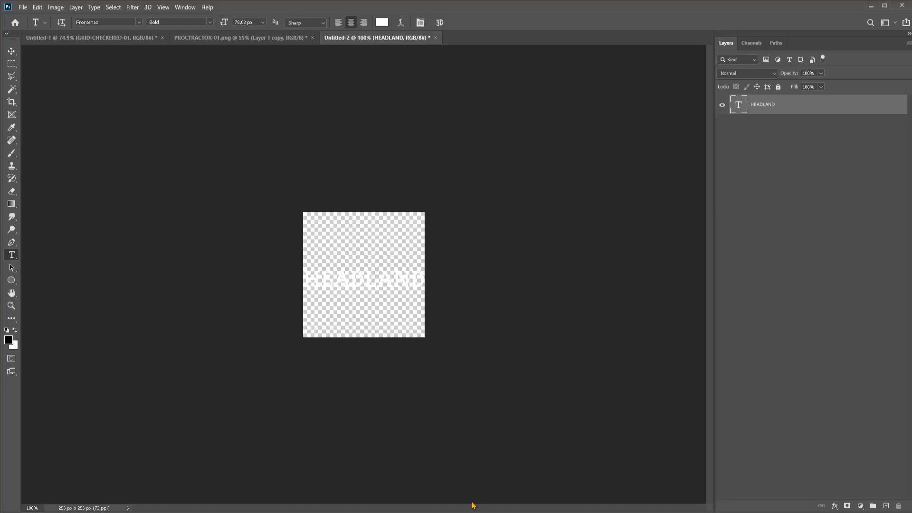
left_click(365, 281)
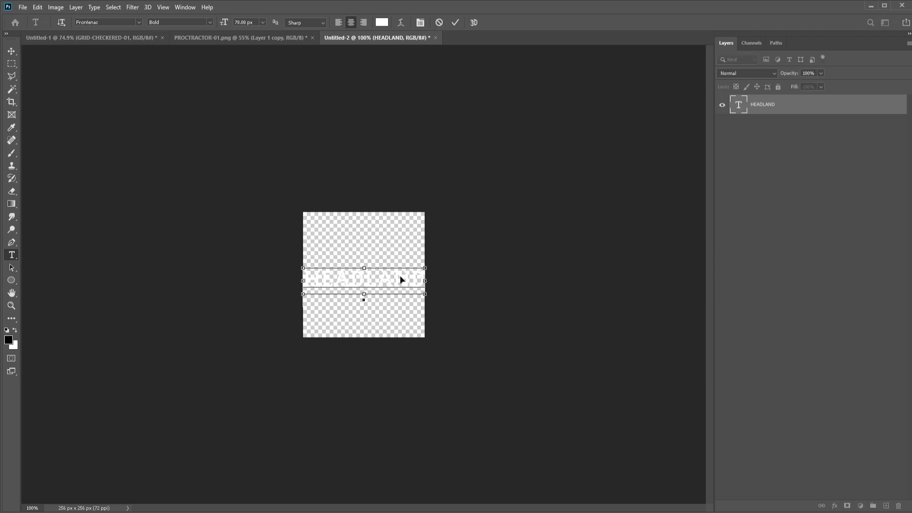
double_click(403, 280)
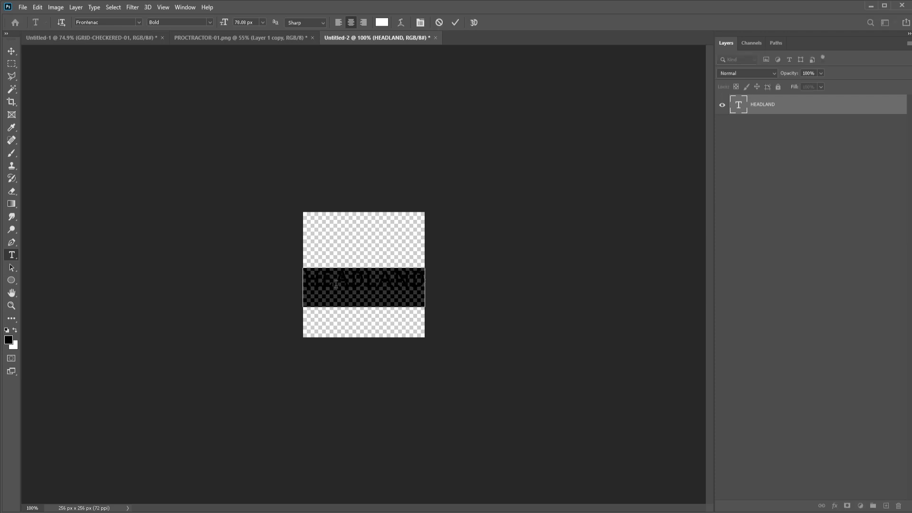
left_click(384, 23)
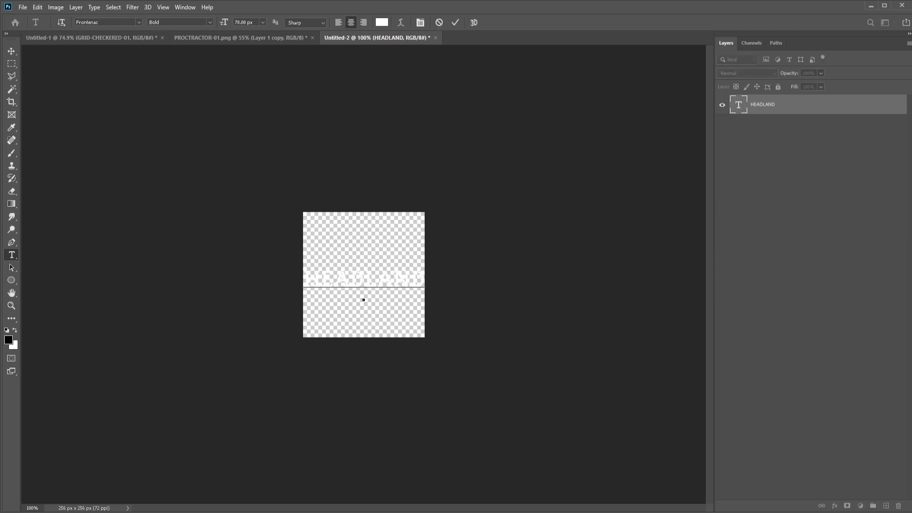
type("000000")
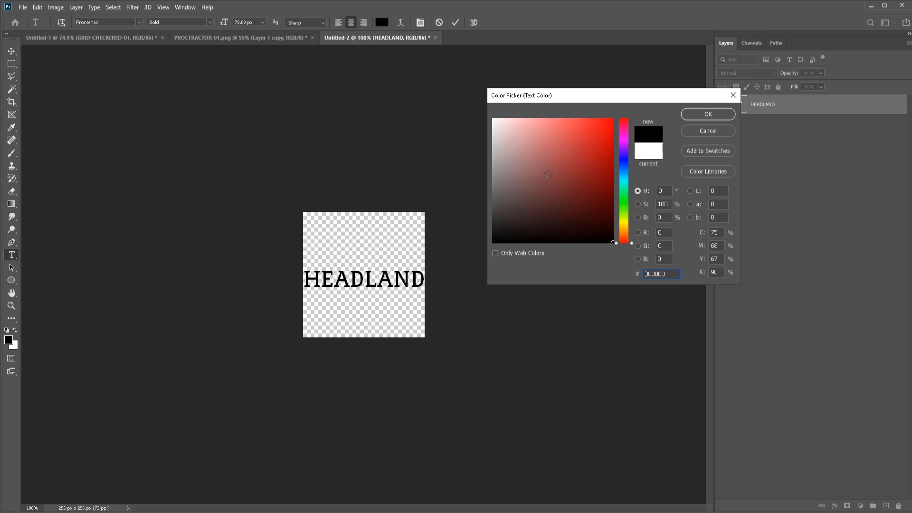
left_click(385, 304)
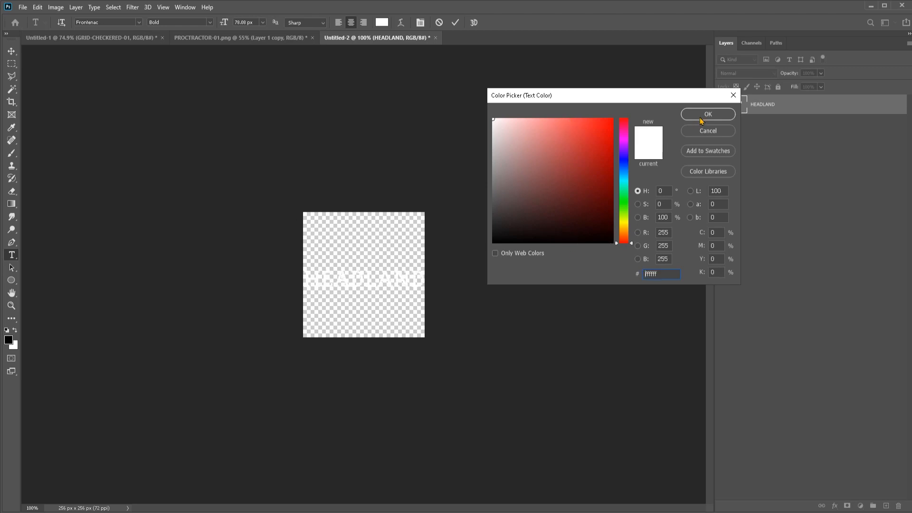
left_click(707, 114)
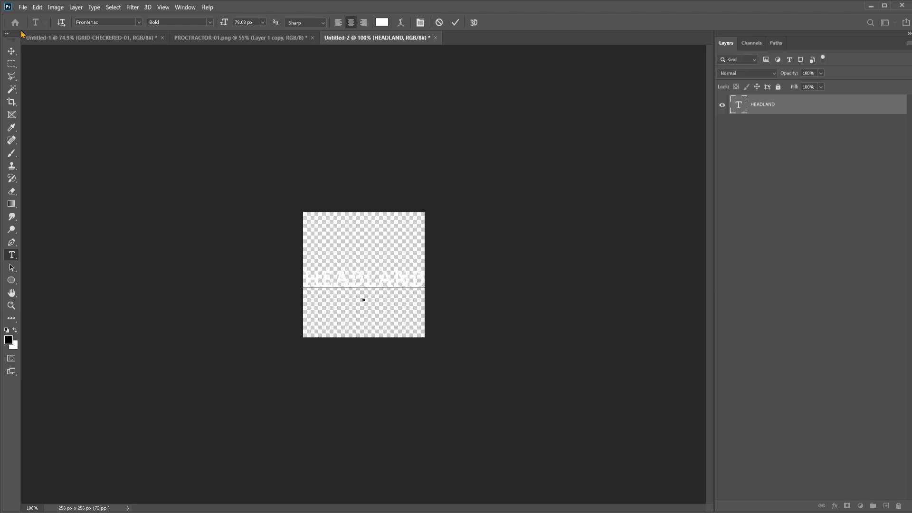
- Look up the PNG format in the save options for the HEADLAND document, leave without saving and return to Google Earth Pro
left_click(23, 7)
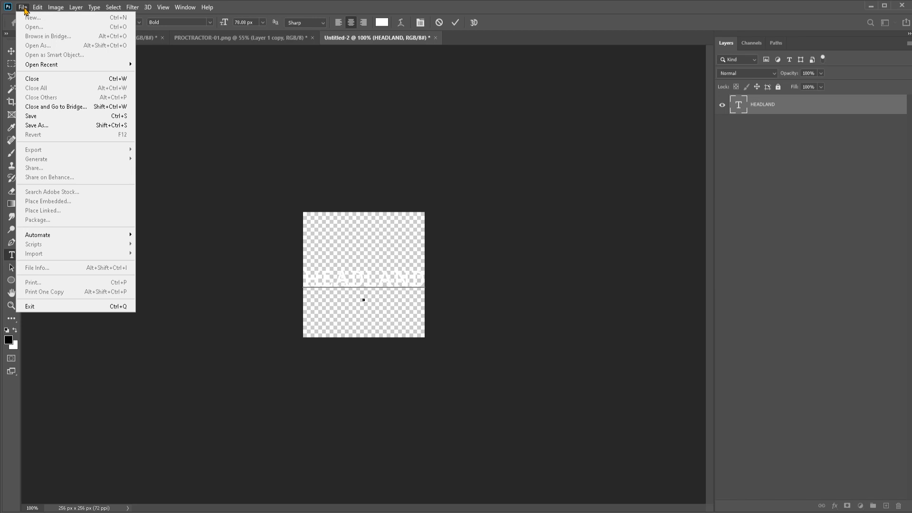
left_click(58, 125)
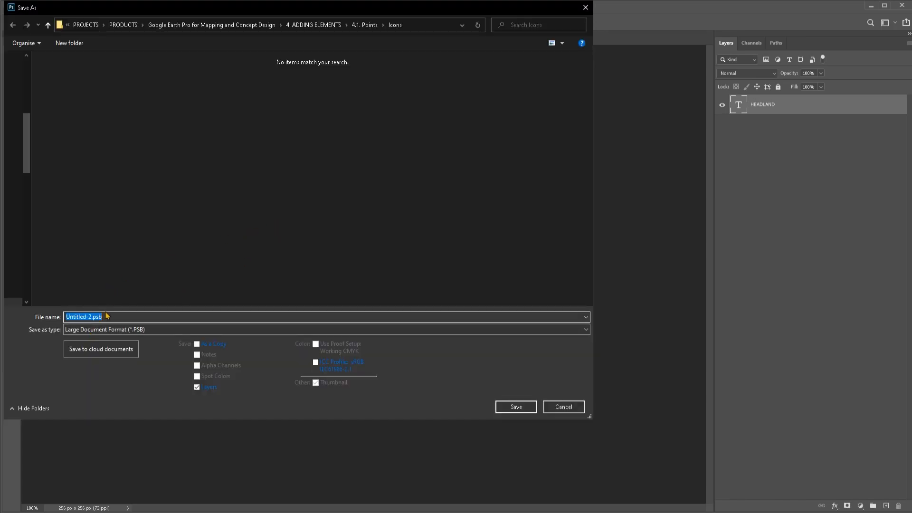
left_click(105, 329)
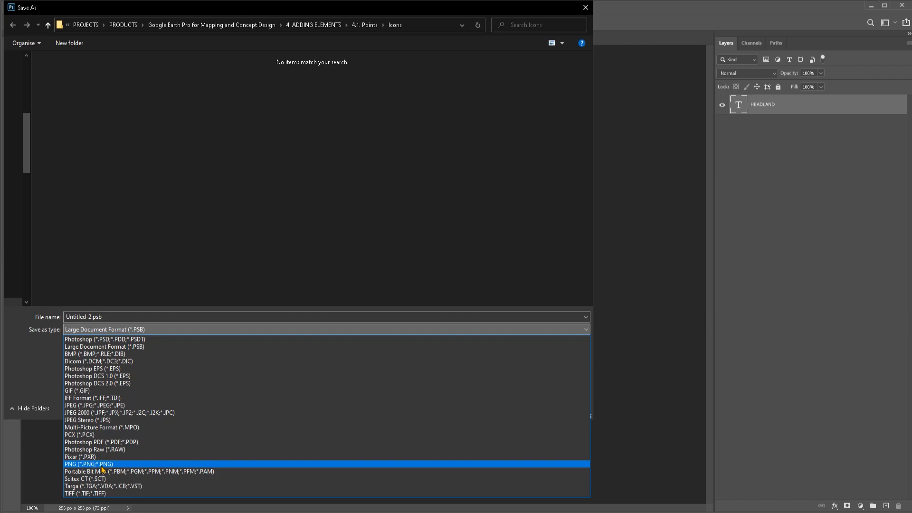
left_click(277, 262)
left_click(554, 409)
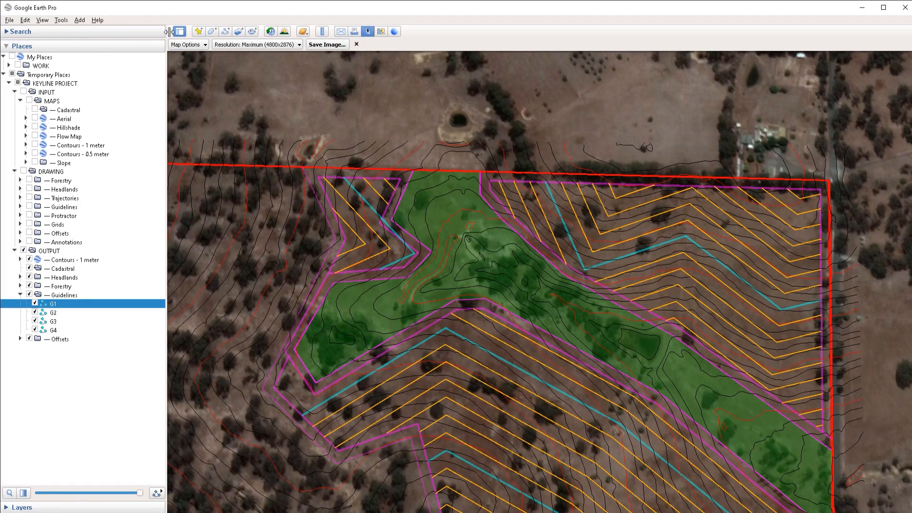
- Start a new image overlay that uses TEXT-Headland.png from the Icons folder
left_click(239, 33)
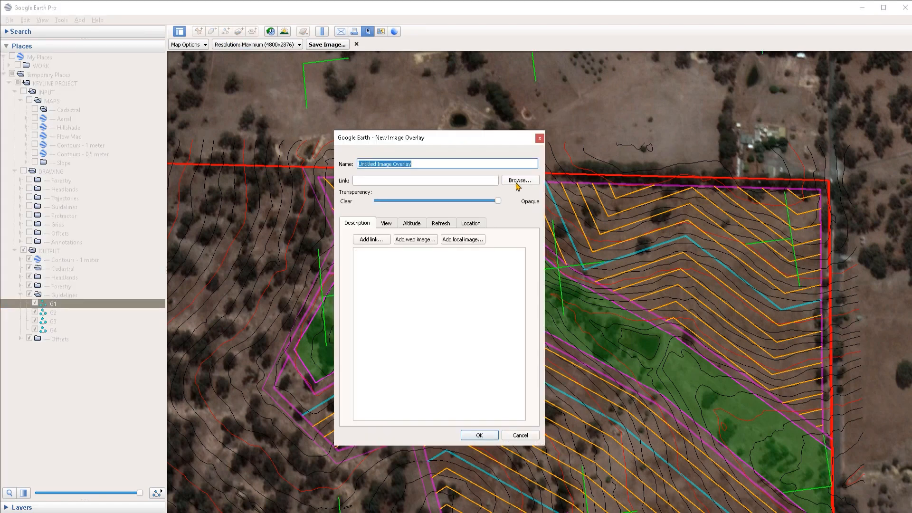
left_click(516, 183)
scroll(551, 342, "down", 3)
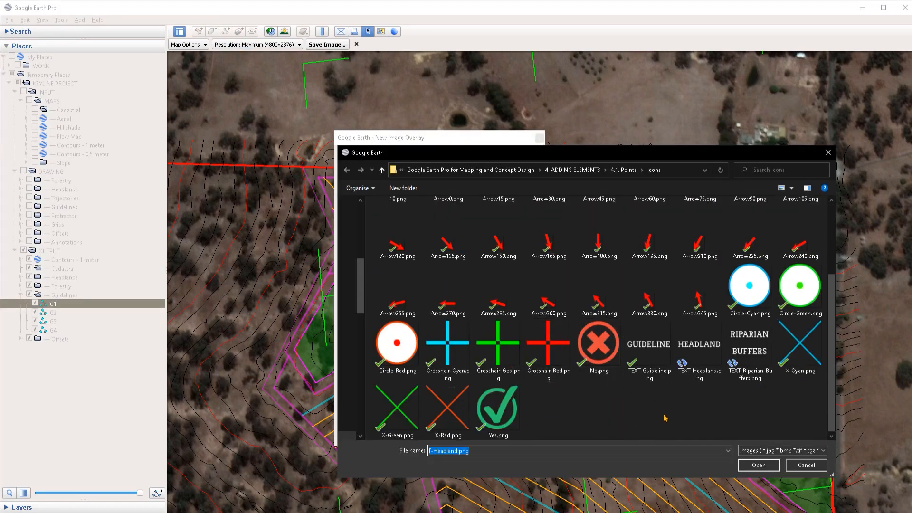
left_click(702, 373)
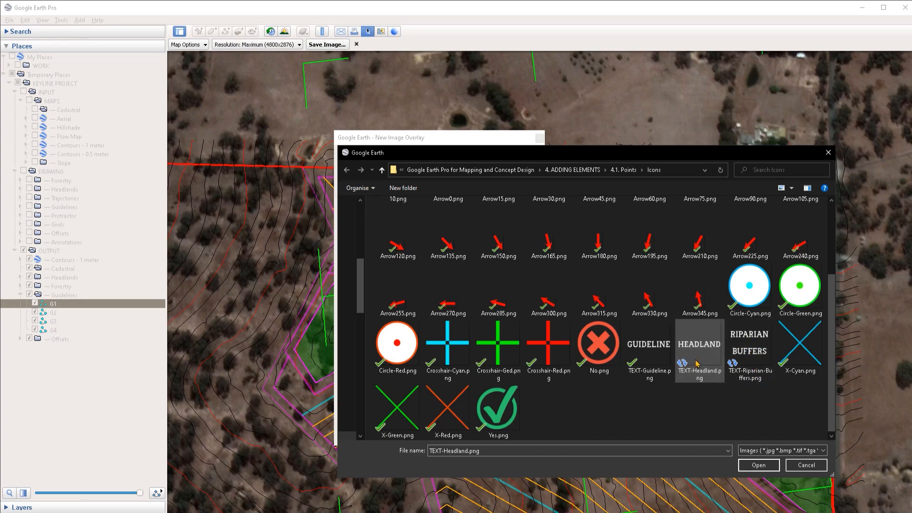
double_click(709, 361)
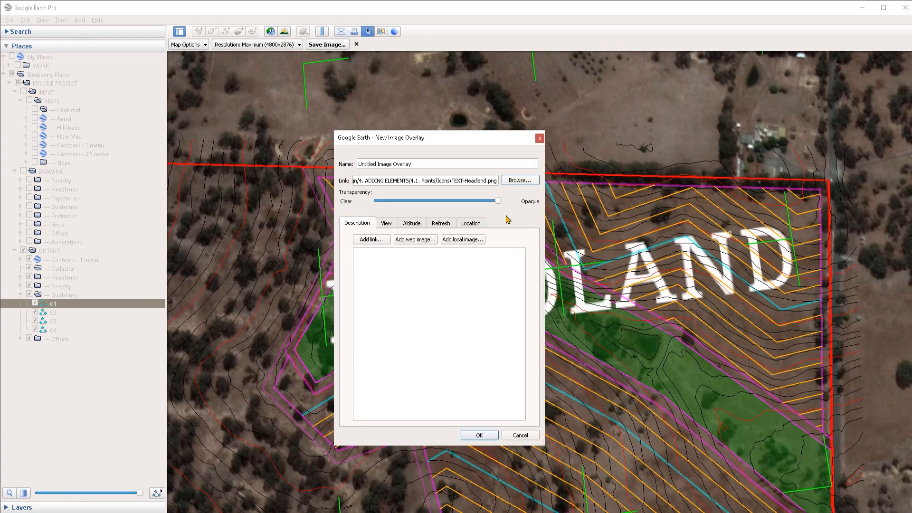
- Shrink the HEADLAND overlay, place it in the headland strip along the green buffer's southern edge, and check its legibility at different zooms
left_click_drag(489, 148, 276, 146)
scroll(671, 264, "down", 2)
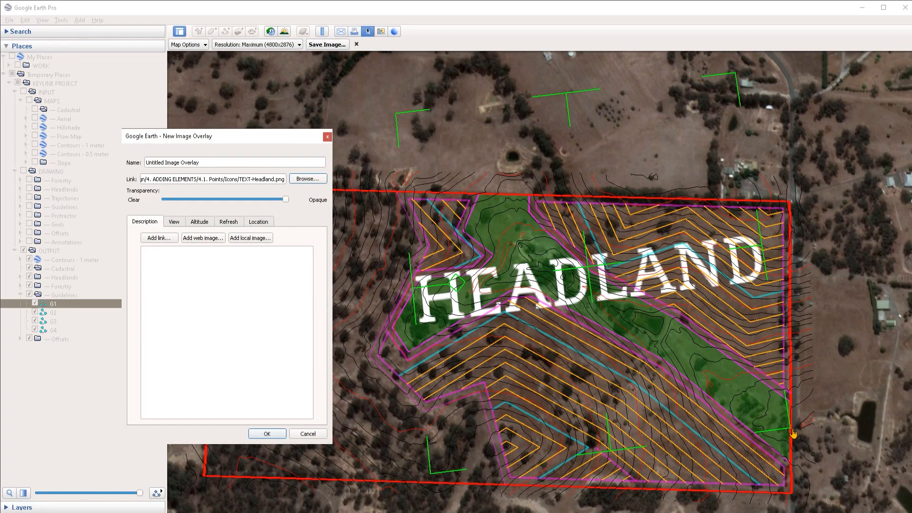
left_click_drag(792, 433, 557, 314)
scroll(589, 326, "up", 3)
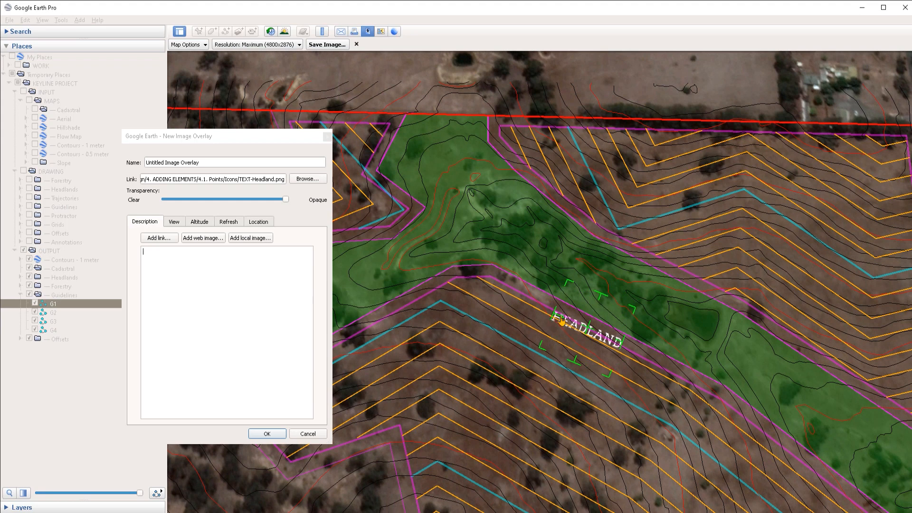
left_click_drag(607, 374, 589, 319, "shift")
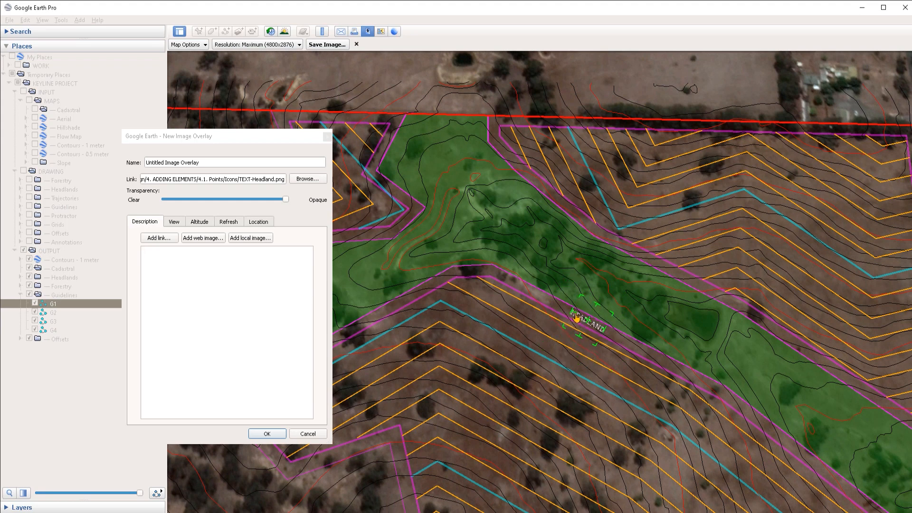
key("Return")
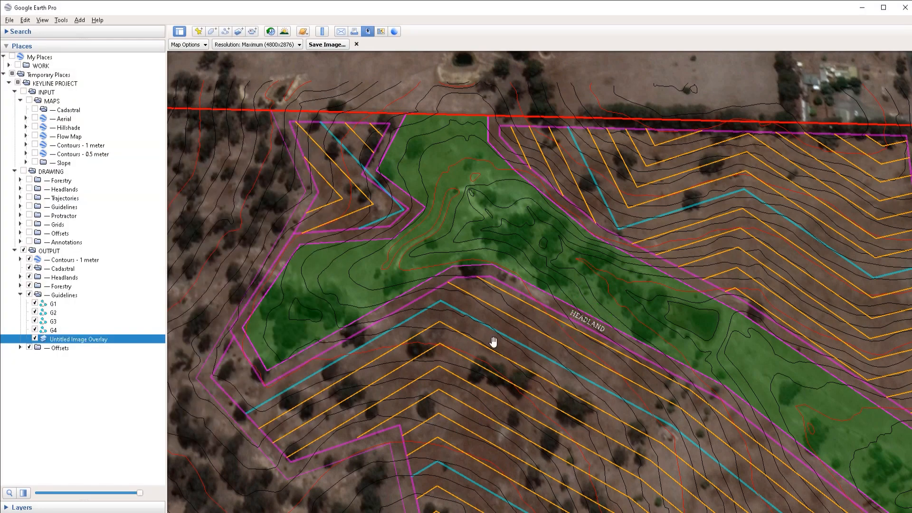
scroll(646, 366, "down", 5)
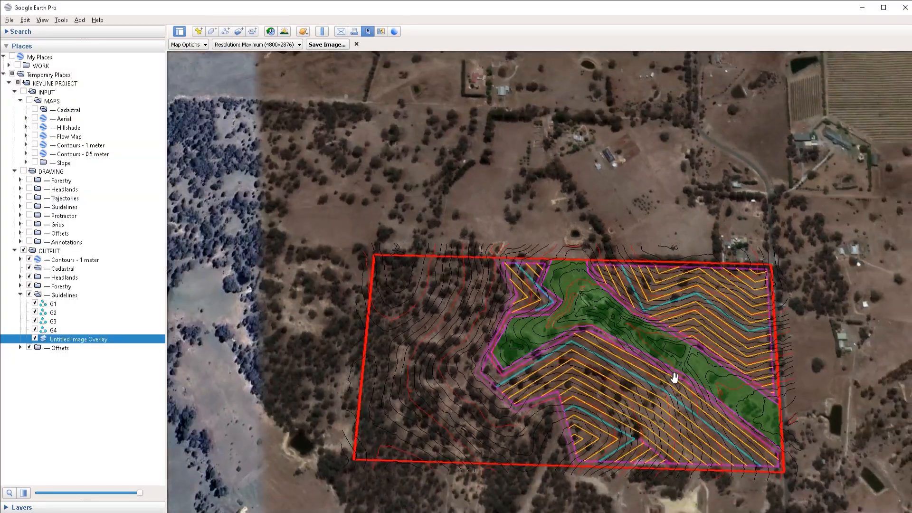
scroll(608, 356, "up", 5)
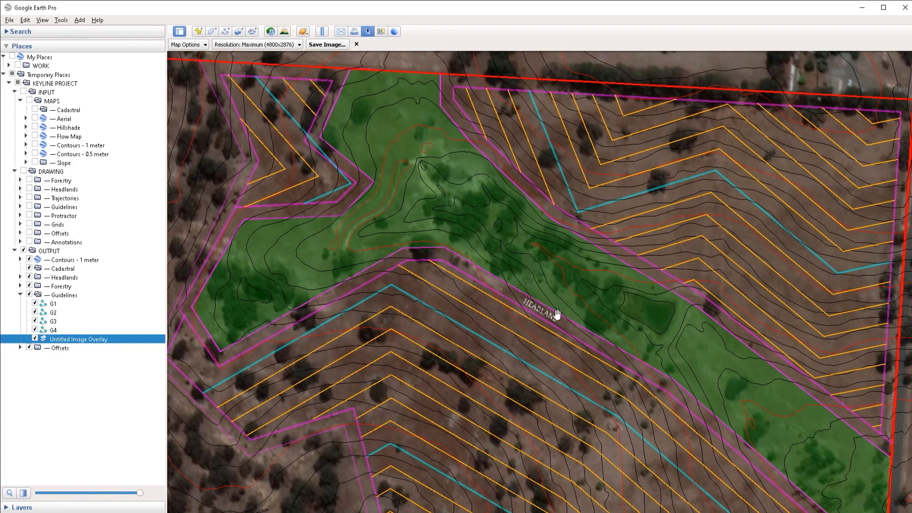
left_click_drag(596, 351, 537, 329)
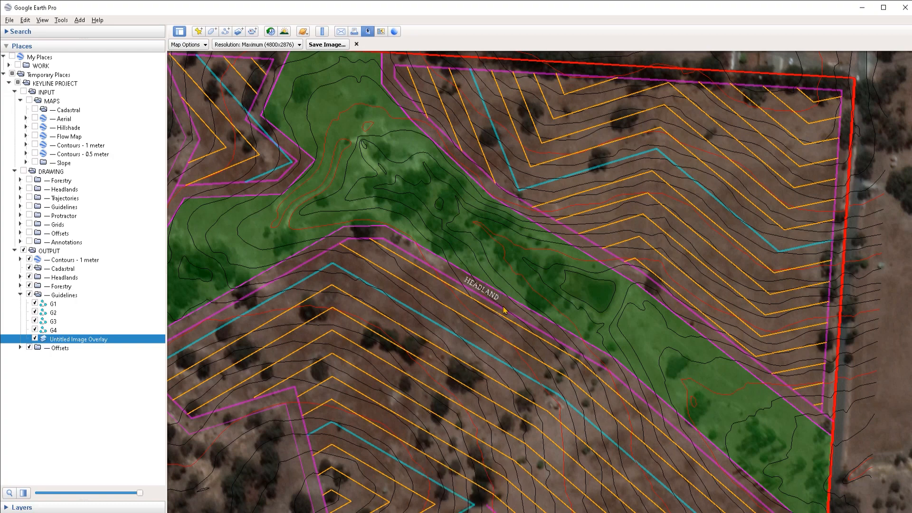
- Switch to Photoshop and view the image size of the HEADLAND document
left_click(479, 512)
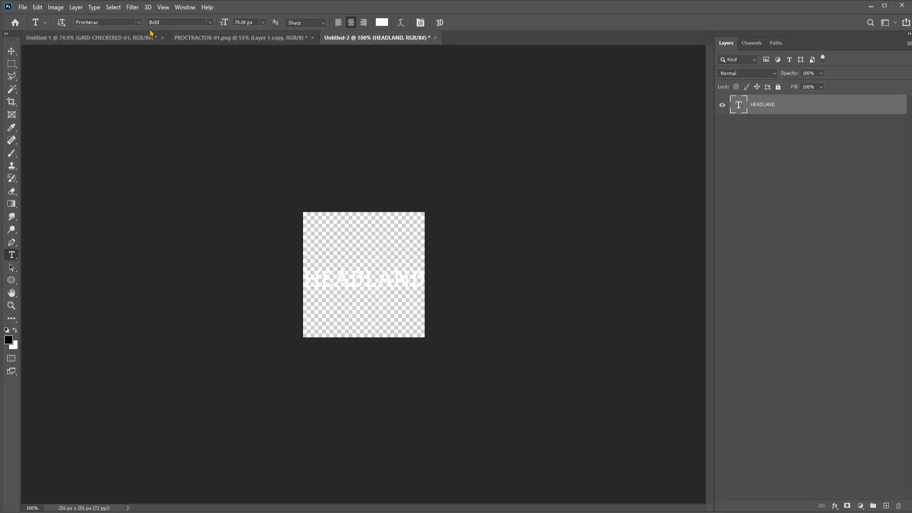
left_click(55, 7)
left_click(91, 79)
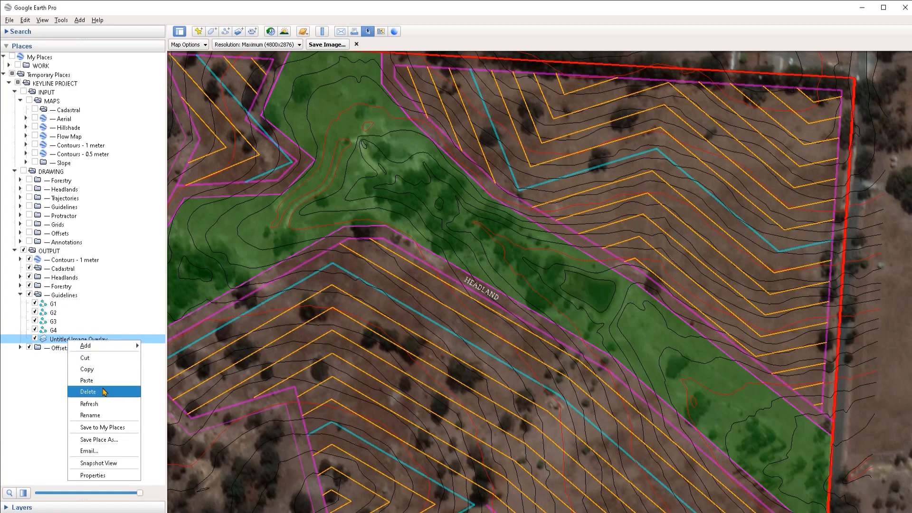
- Delete the Untitled Image Overlay from OUTPUT's Guidelines folder in Google Earth Pro and collapse that folder
left_click(105, 390)
left_click(477, 270)
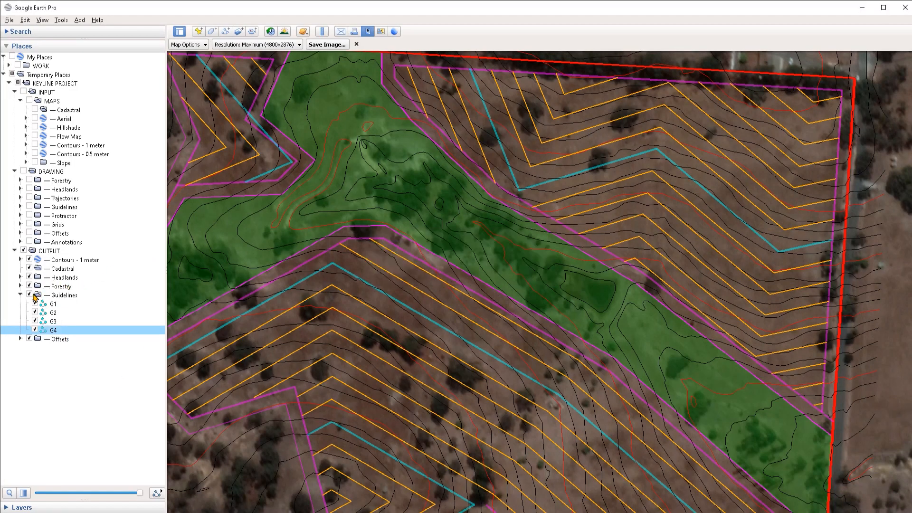
left_click(20, 295)
- Copy the Annotations folder from DRAWING into the OUTPUT folder, show the copy and collapse the original
left_click(65, 242)
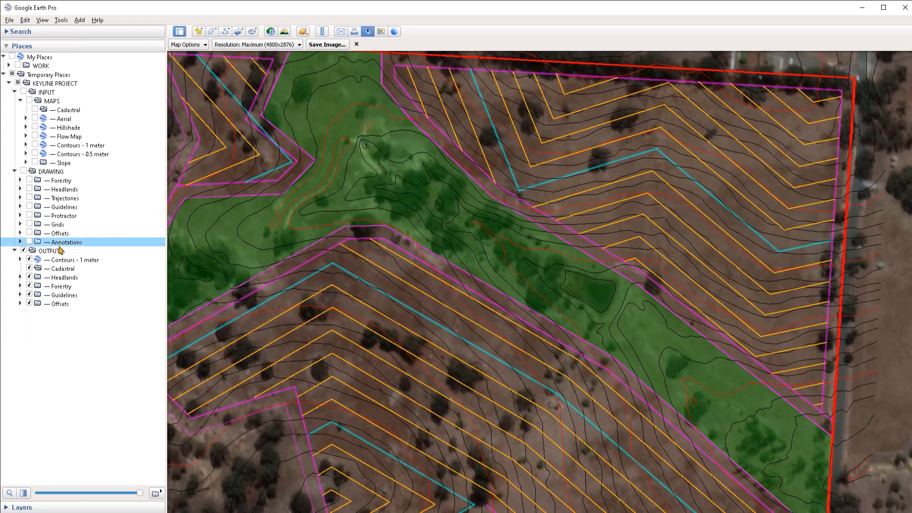
double_click(61, 244)
left_click_drag(57, 253, 30, 404)
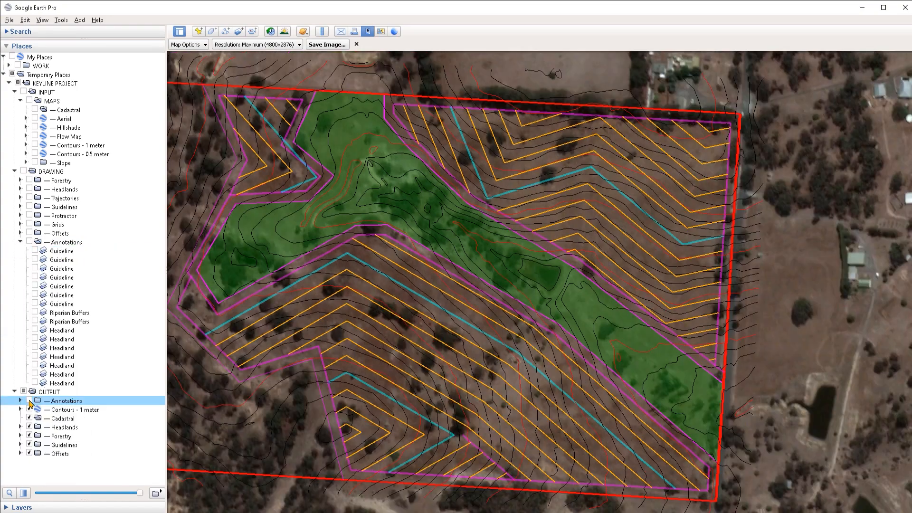
left_click(28, 402)
left_click(21, 243)
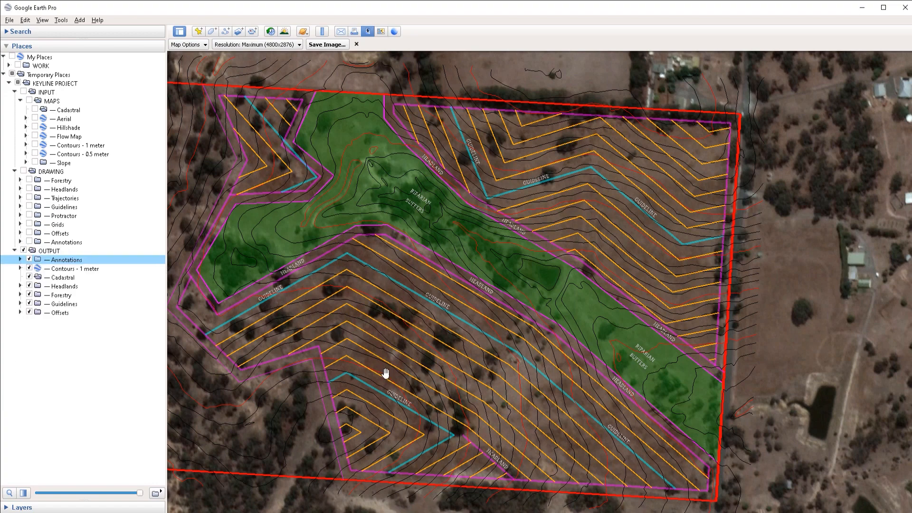
- Add a placemark with a blank name and position its GUIDELINE icon inside the green riparian buffer, just west of the dam
left_click_drag(439, 335, 470, 352)
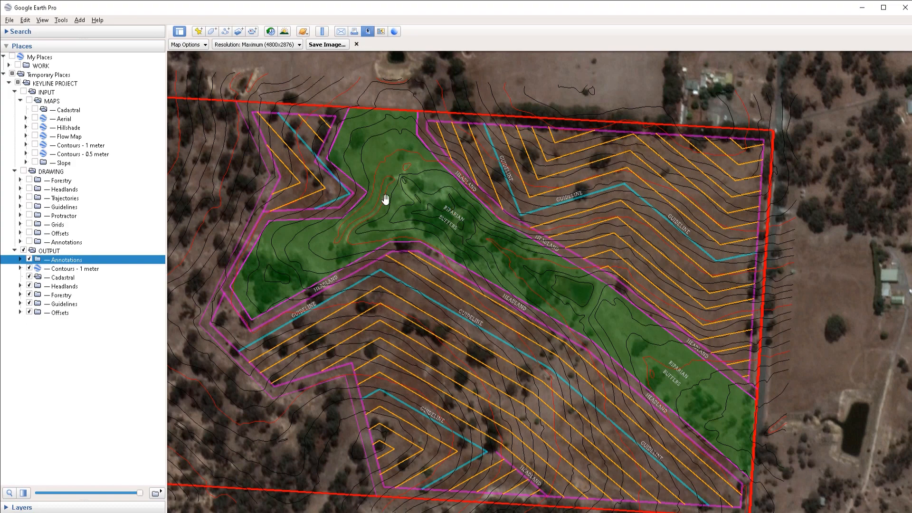
left_click_drag(433, 210, 427, 236)
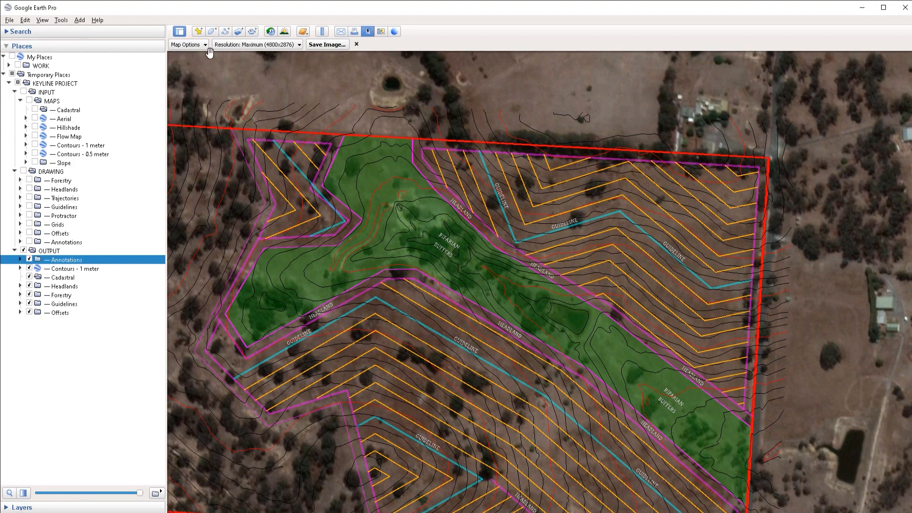
left_click(199, 32)
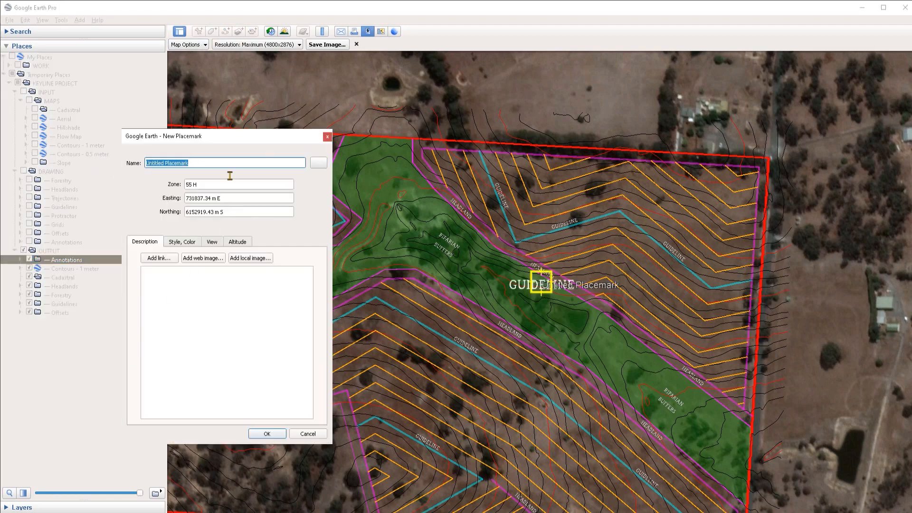
left_click_drag(544, 288, 531, 316)
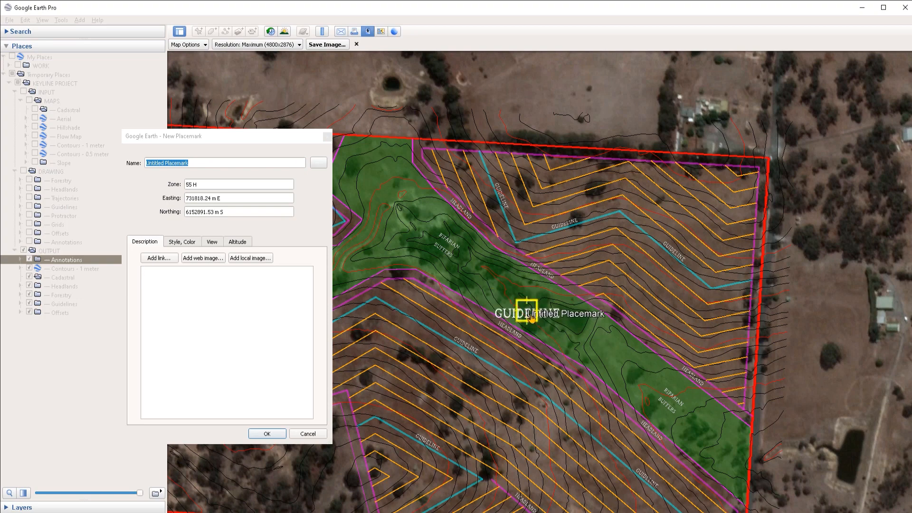
left_click_drag(528, 320, 533, 316)
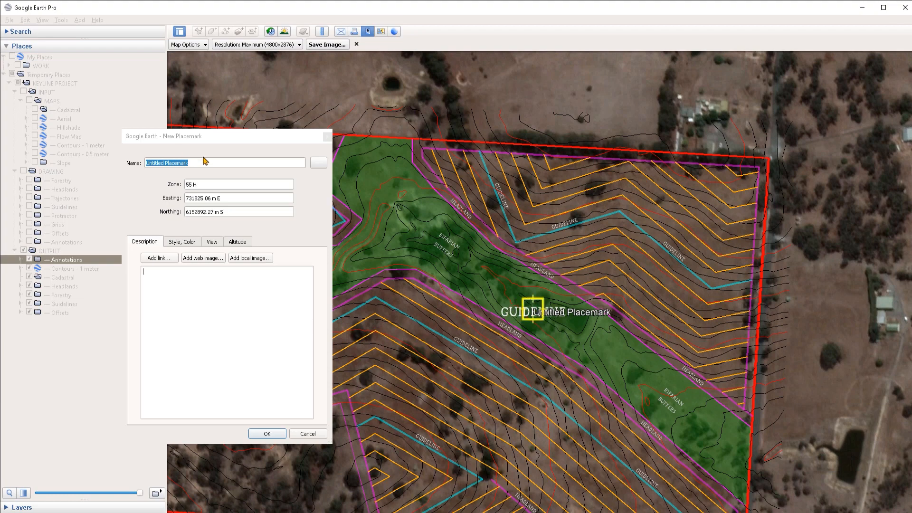
key("BackSpace")
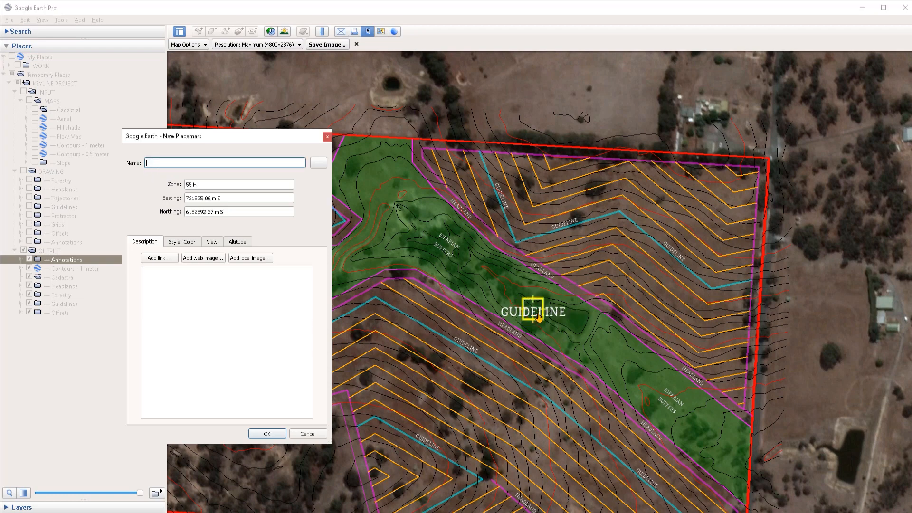
left_click_drag(535, 314, 533, 310)
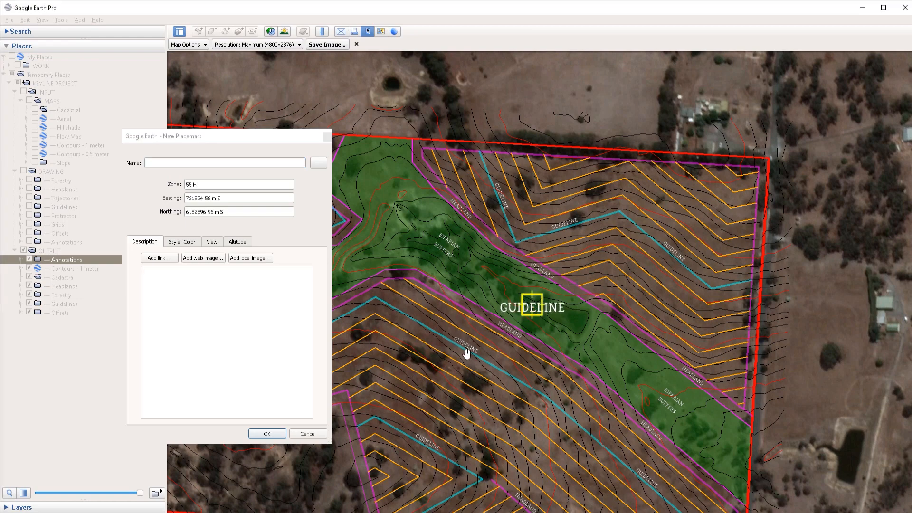
scroll(466, 351, "up", 3)
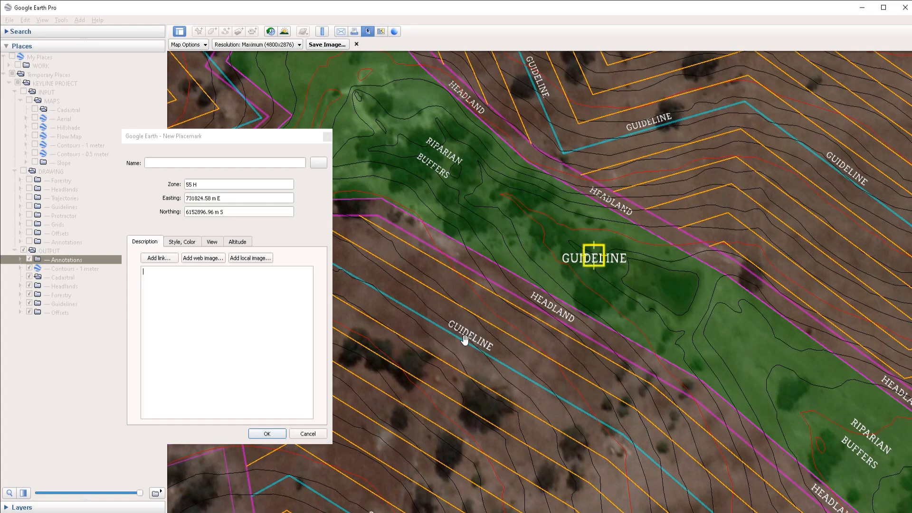
left_click_drag(592, 264, 593, 278)
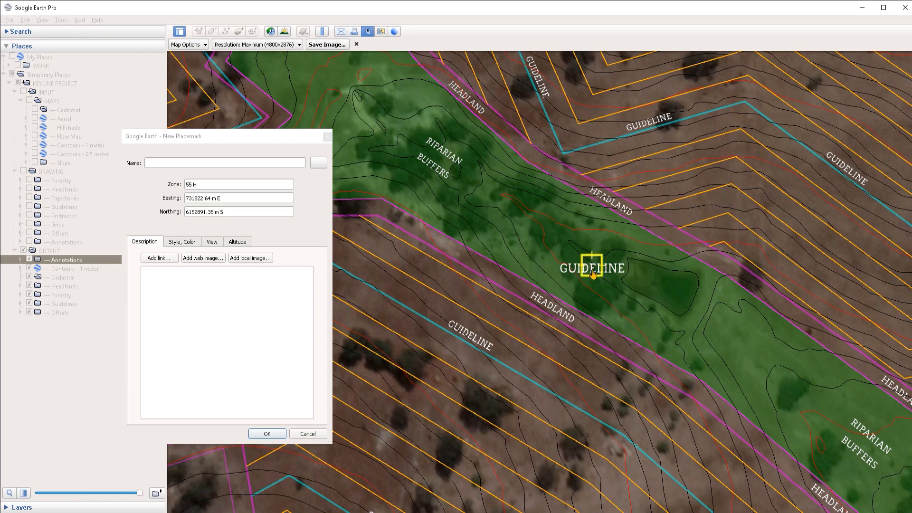
left_click_drag(592, 275, 583, 270)
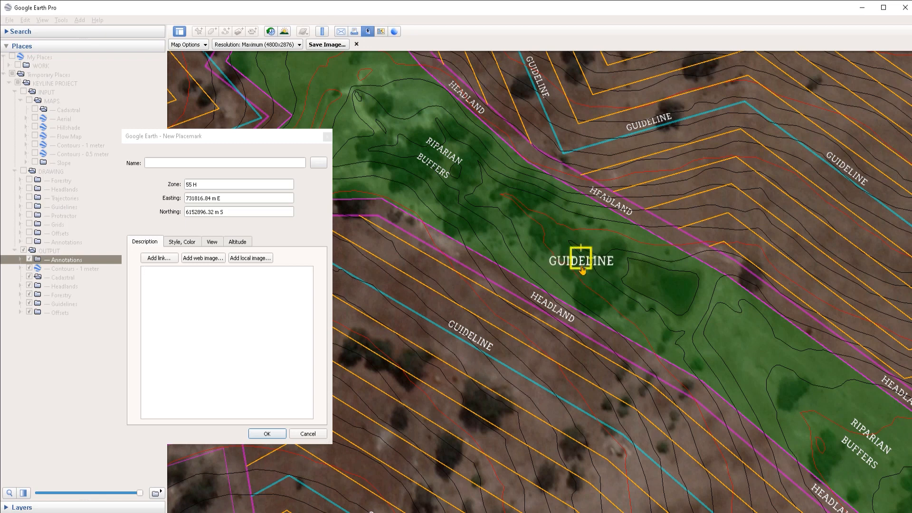
- Replace the new placemark's icon with the custom image TEXT-Riparian-Buffers.png from the Icons folder
left_click(298, 148)
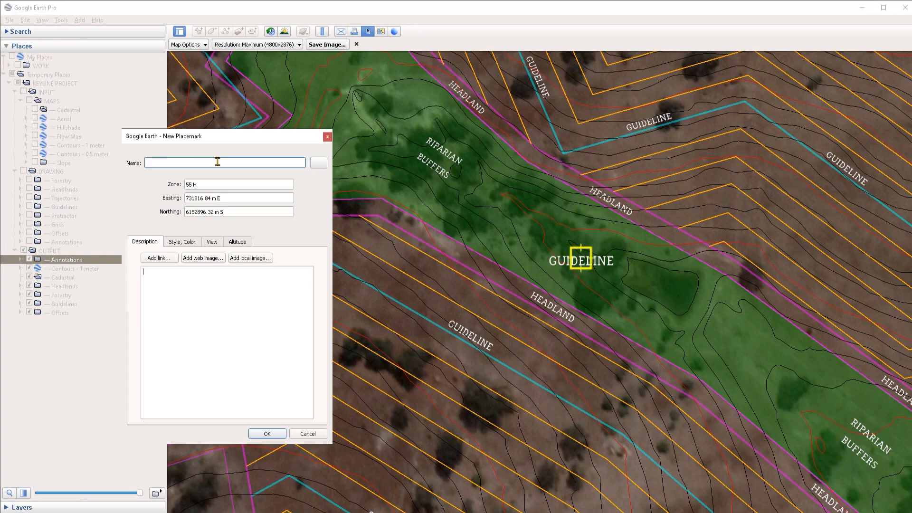
left_click(317, 163)
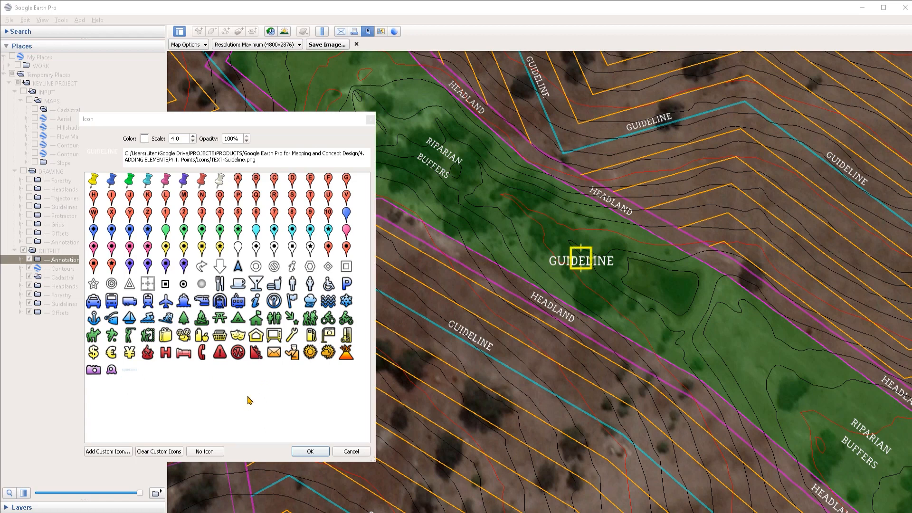
left_click(111, 452)
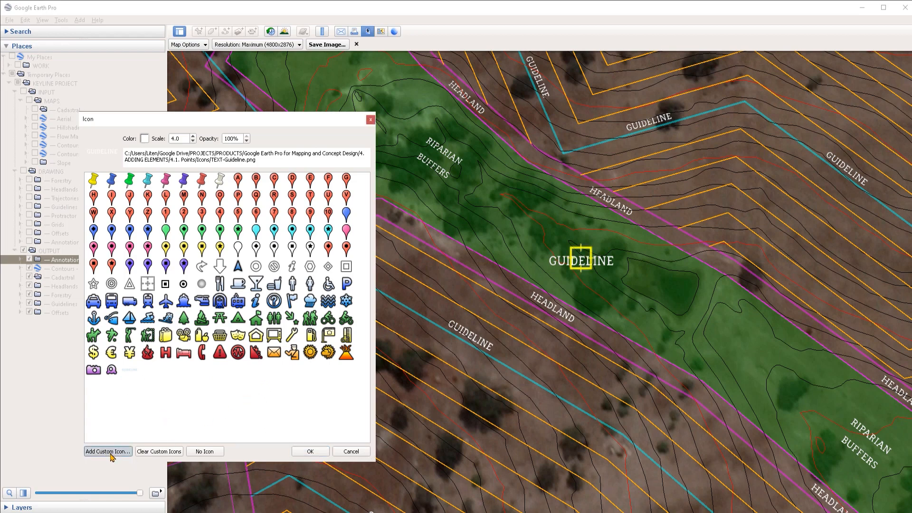
left_click(332, 285)
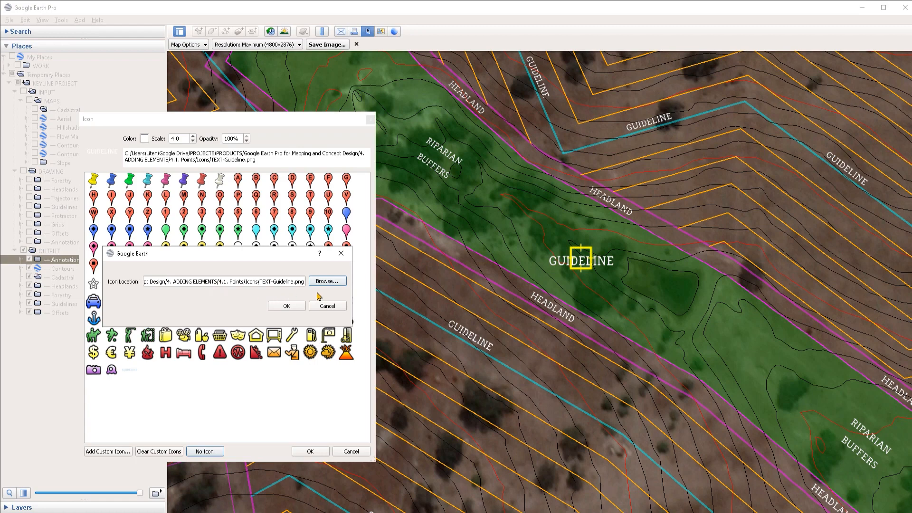
left_click(327, 281)
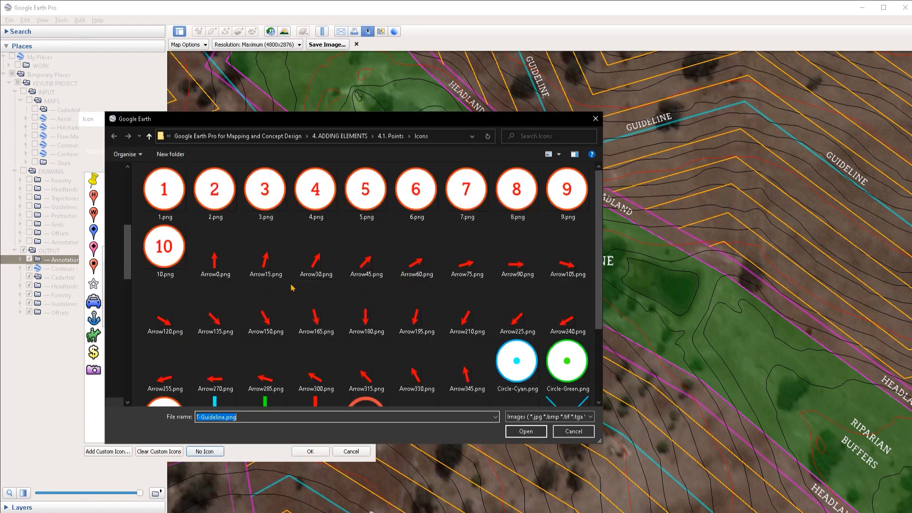
scroll(316, 259, "down", 2)
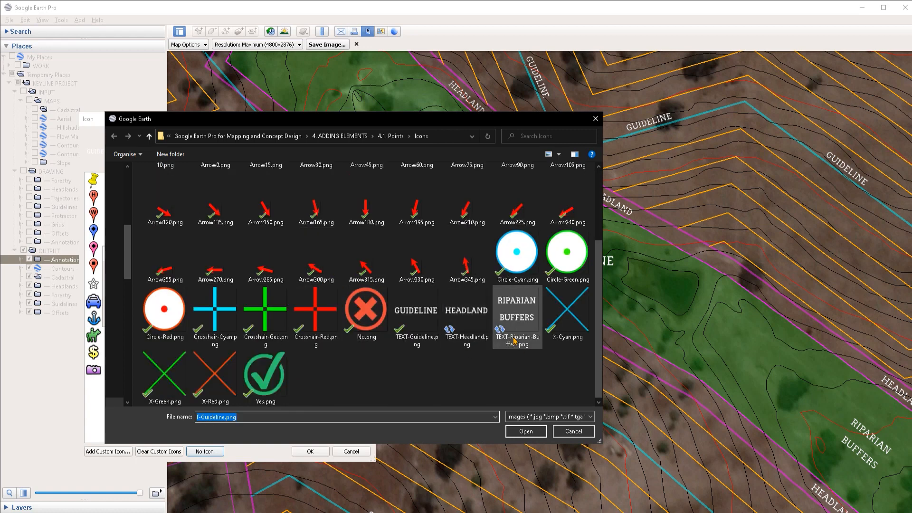
double_click(517, 314)
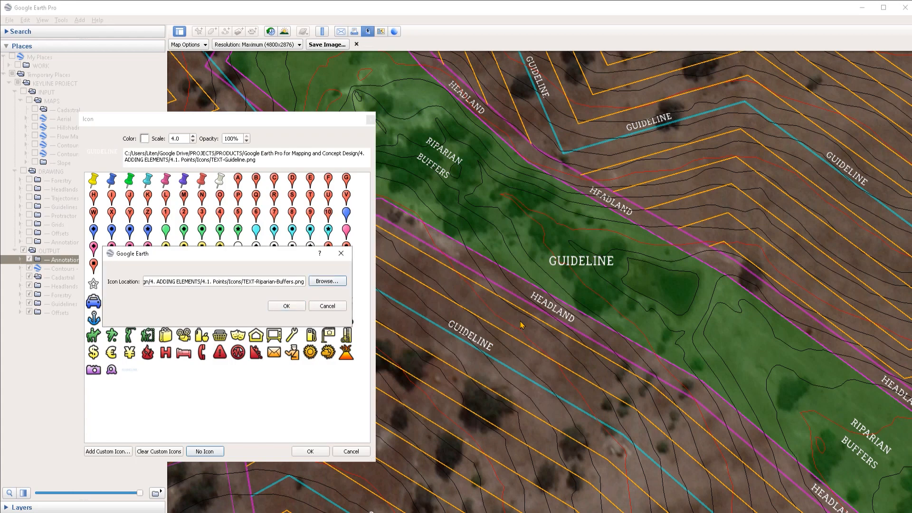
left_click(285, 306)
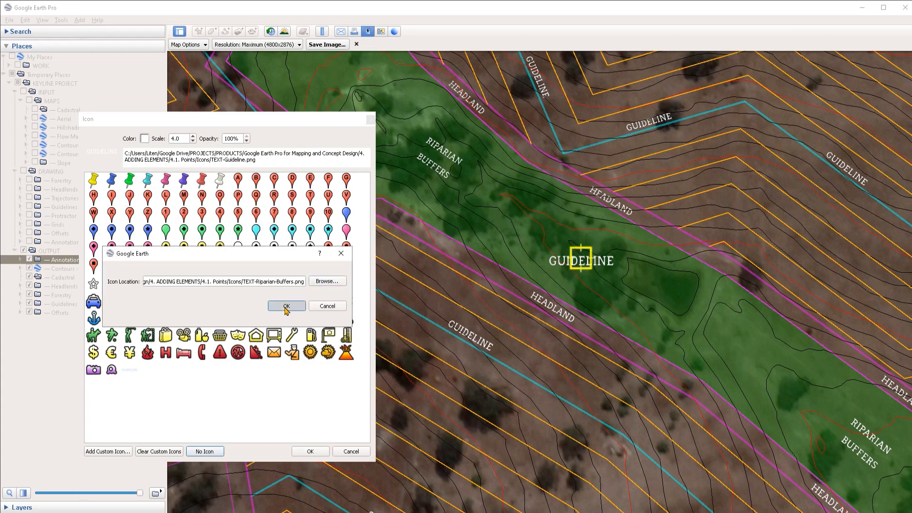
left_click(159, 409)
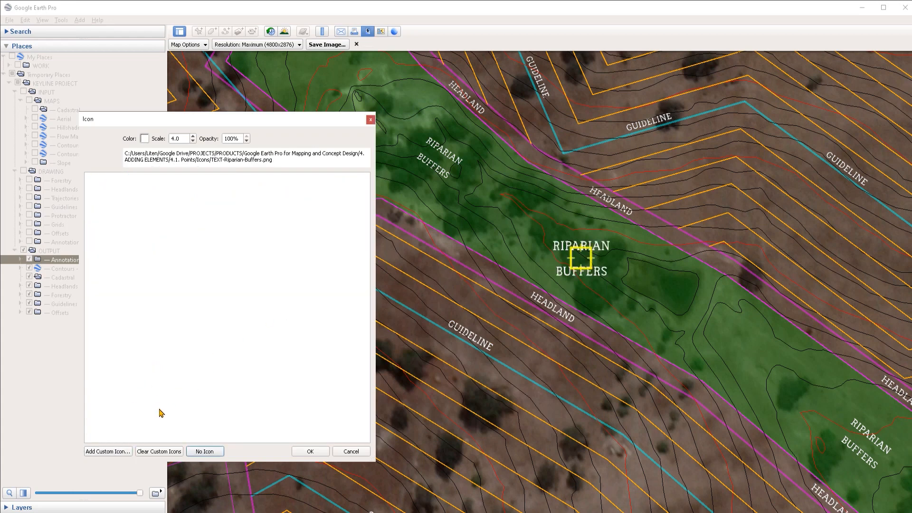
left_click(303, 450)
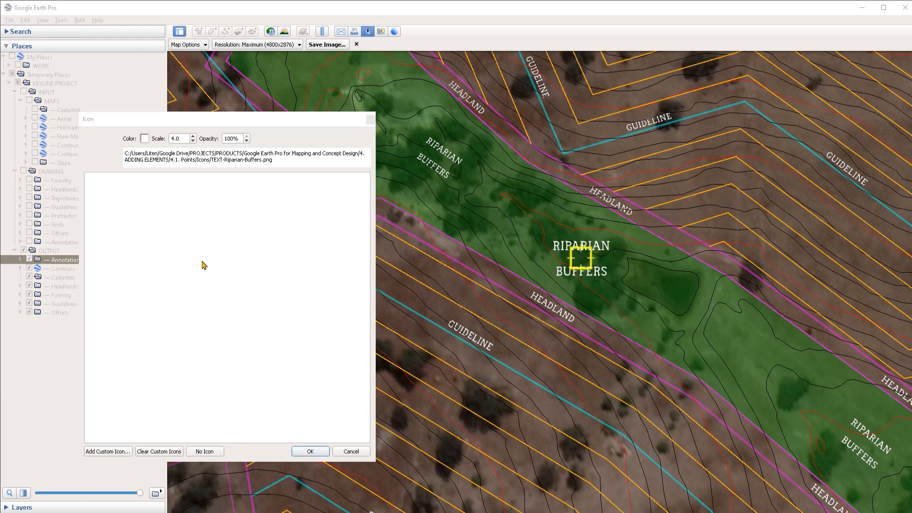
left_click(318, 452)
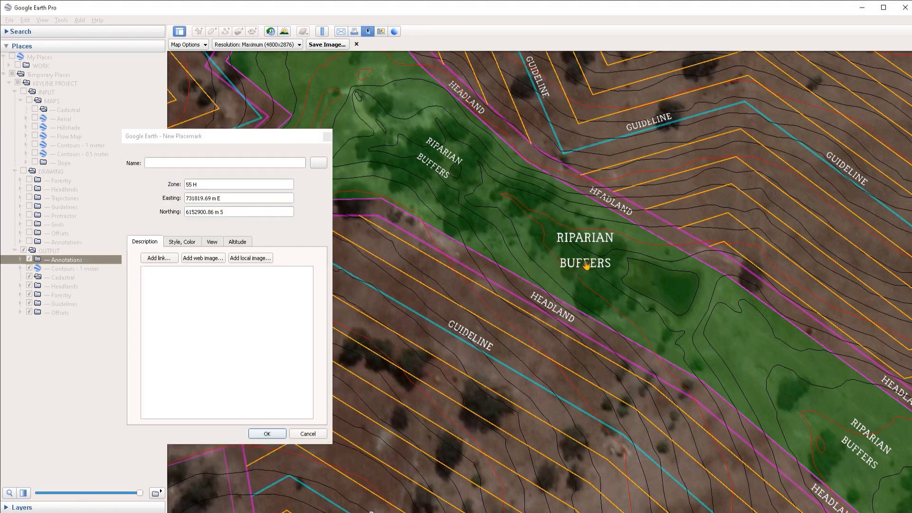
- Reposition the RIPARIAN BUFFERS placemark within the green buffer and compare its orientation with the overlay labels while rotating the map
left_click_drag(587, 265, 586, 278)
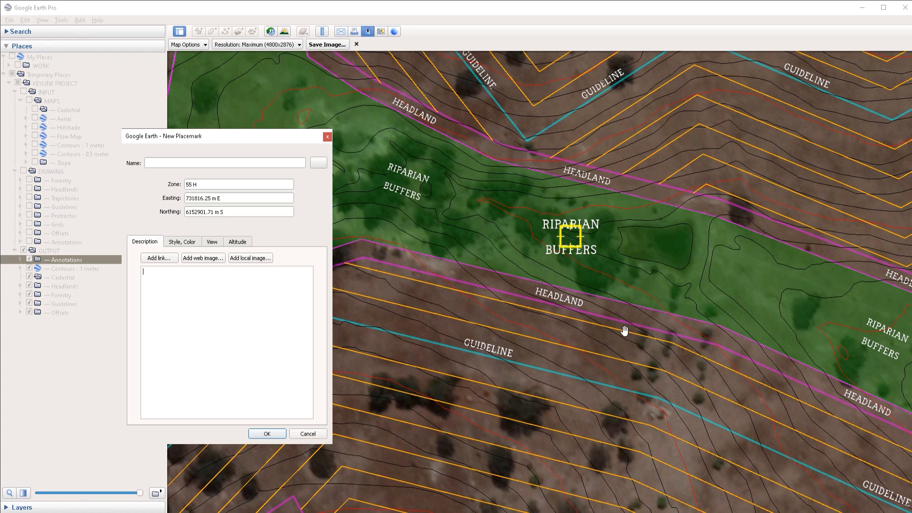
left_click_drag(577, 252, 577, 271)
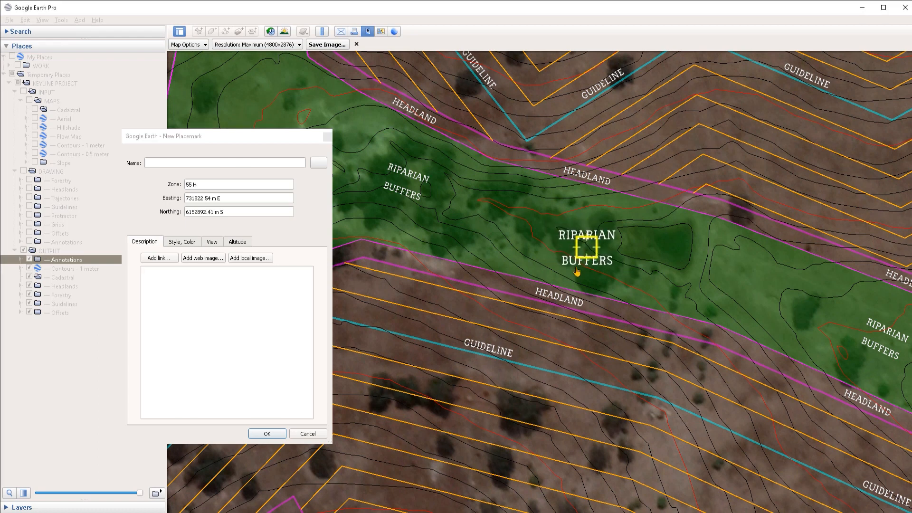
middle_click_drag(549, 261, 592, 255)
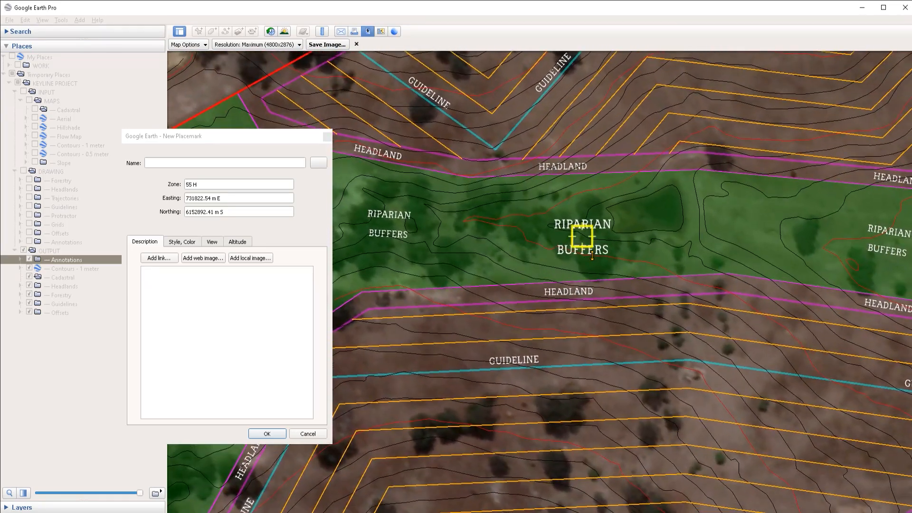
scroll(595, 266, "down", 3)
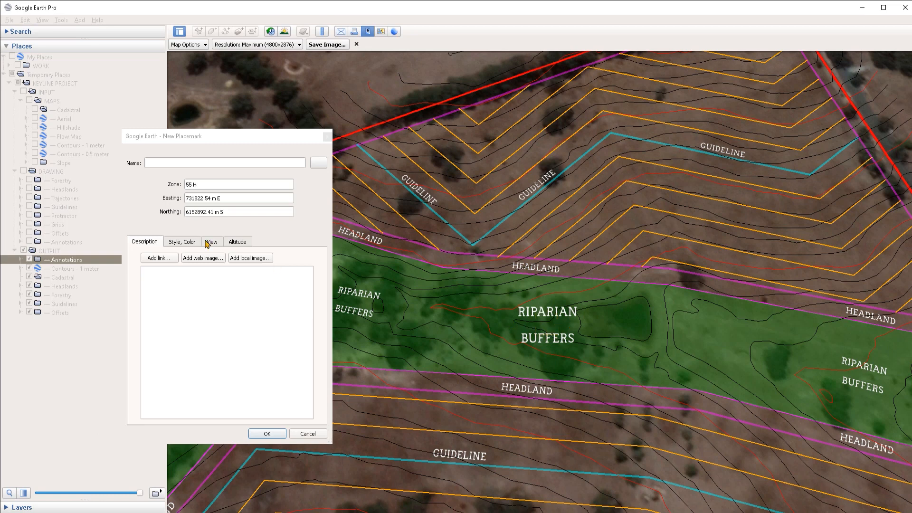
- Set the RIPARIAN BUFFERS placemark's icon scale to 1.0 and compare its size with the overlay labels at different zooms and rotations
left_click(183, 243)
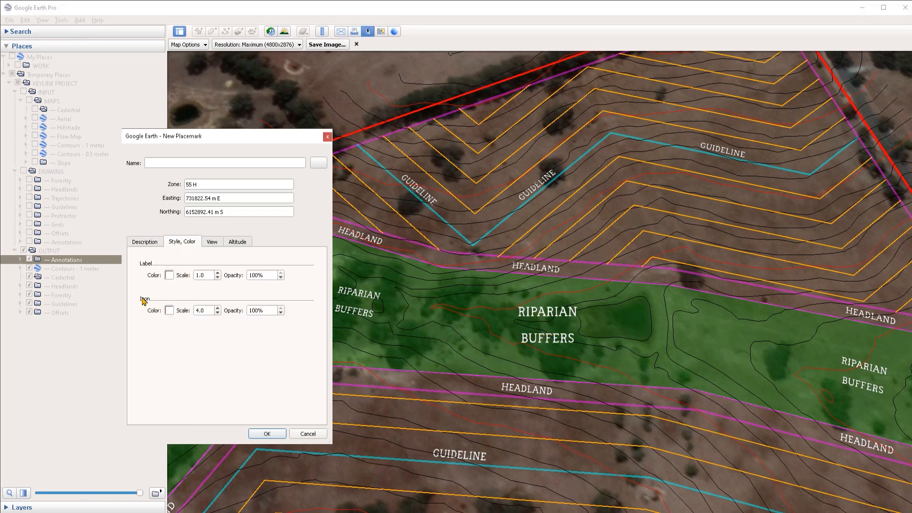
left_click_drag(210, 309, 191, 312)
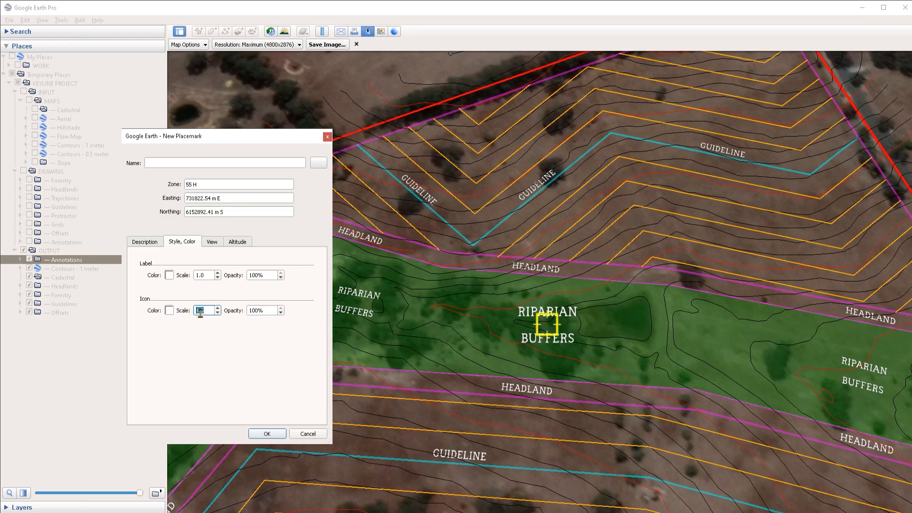
type("1")
scroll(563, 349, "down", 5)
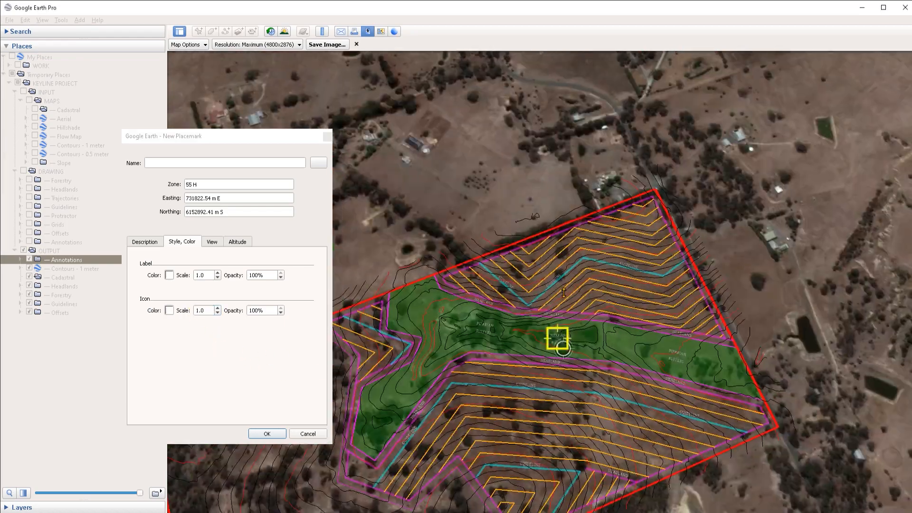
right_click_drag(563, 293, 566, 475)
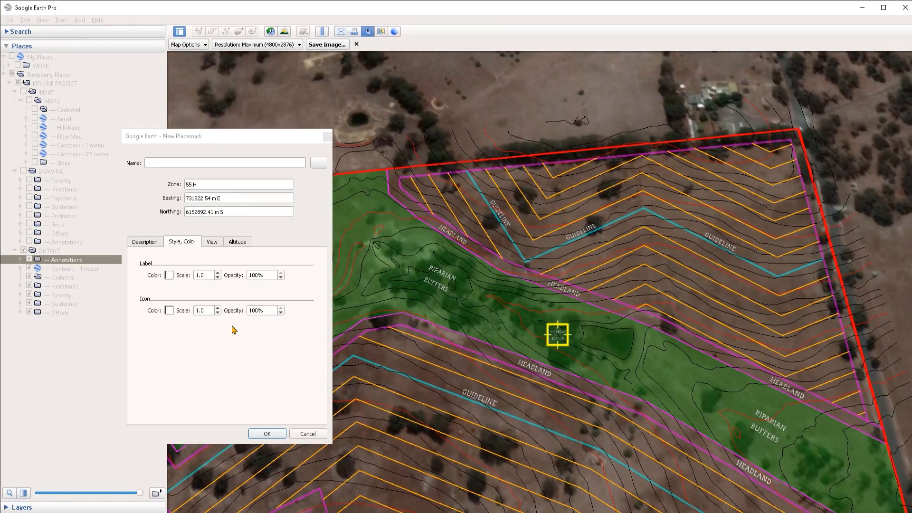
scroll(611, 401, "down", 5)
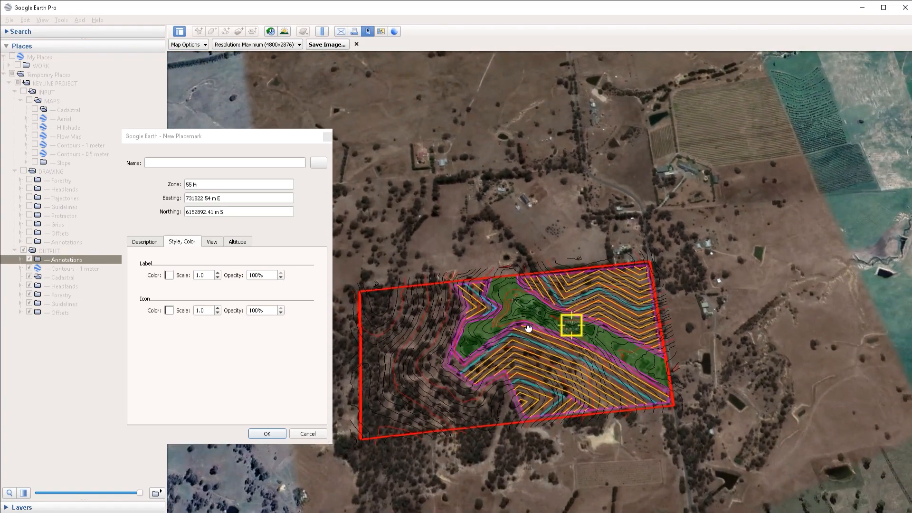
left_click_drag(528, 329, 524, 322)
middle_click_drag(559, 388, 531, 312)
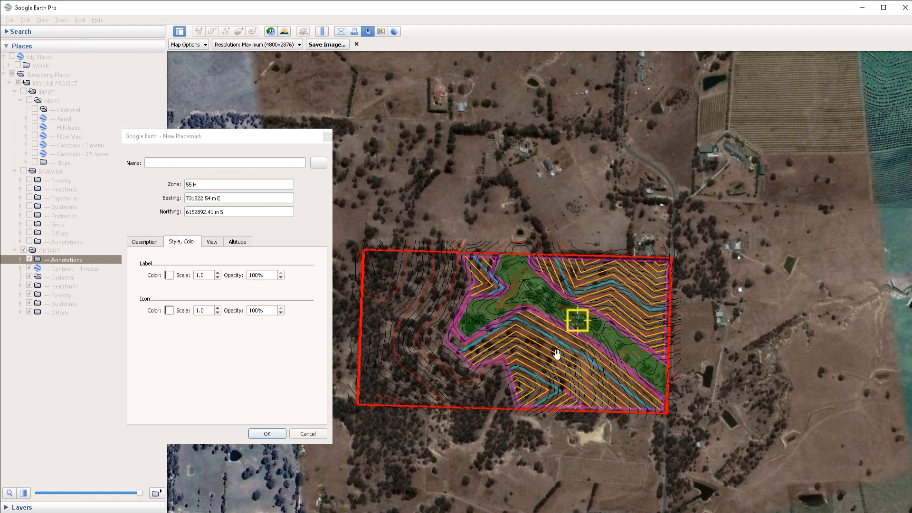
scroll(551, 323, "up", 3)
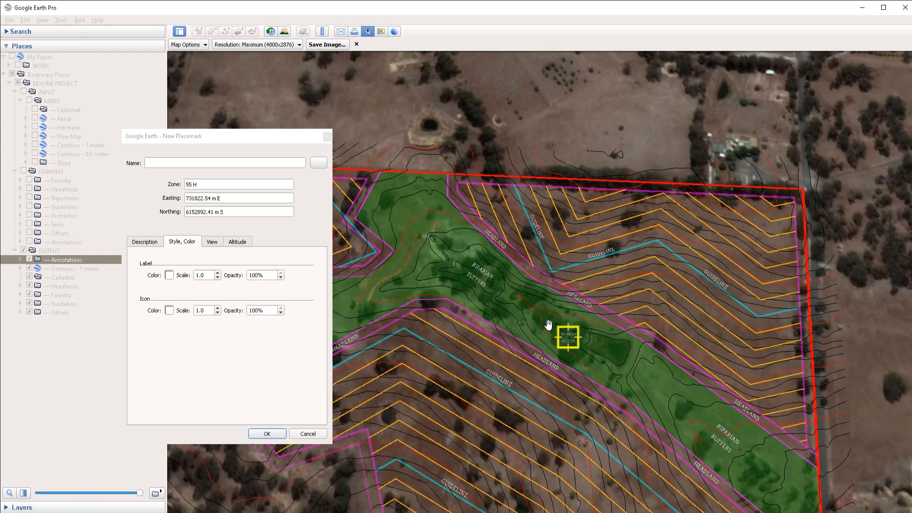